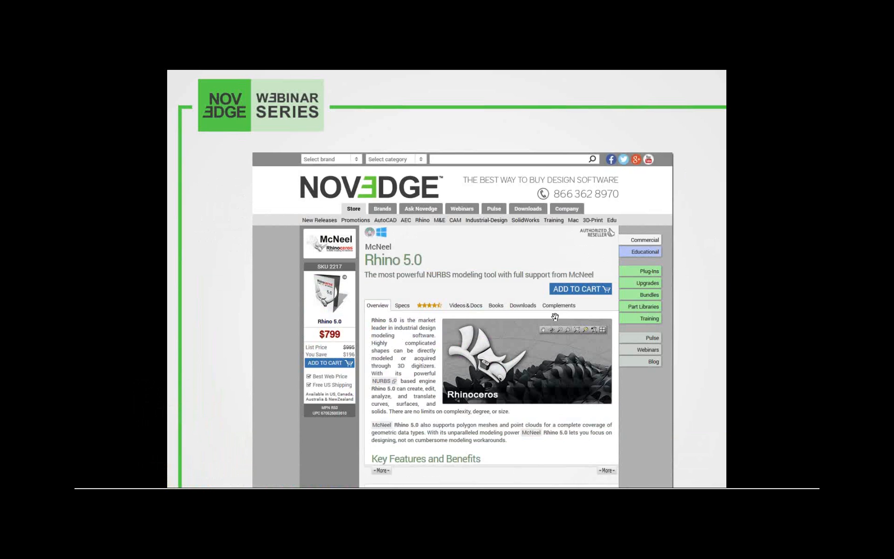
left_click(556, 317)
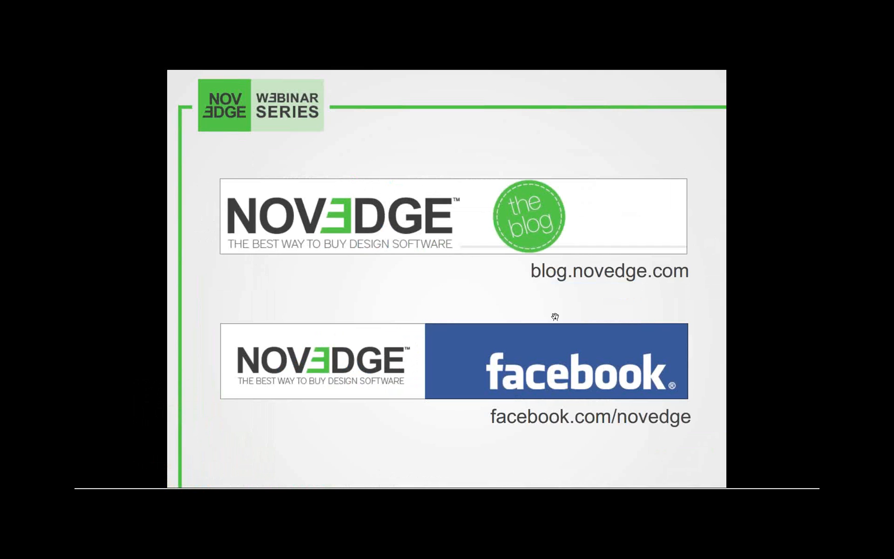
left_click(556, 317)
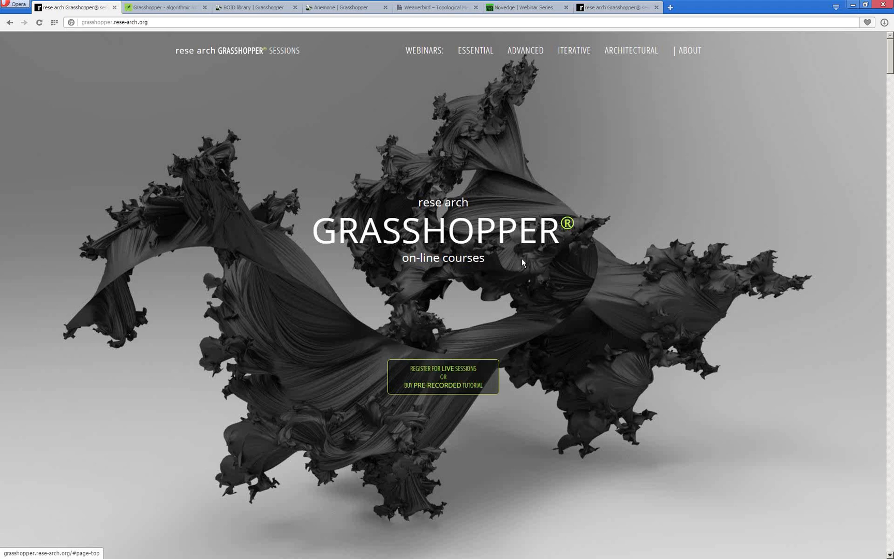
Review the webinar overview and the Essential sessions with their software requirements on grasshopper.rese-arch.org
left_click(134, 22)
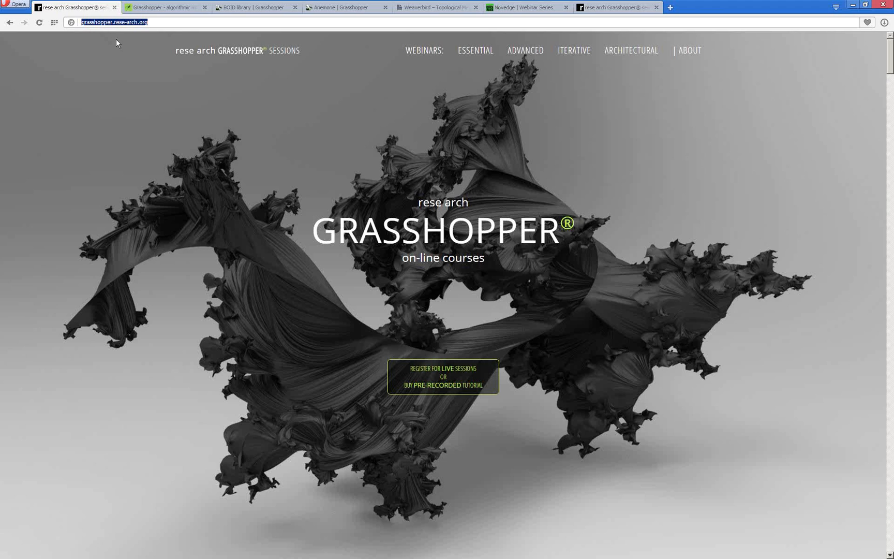
left_click(626, 150)
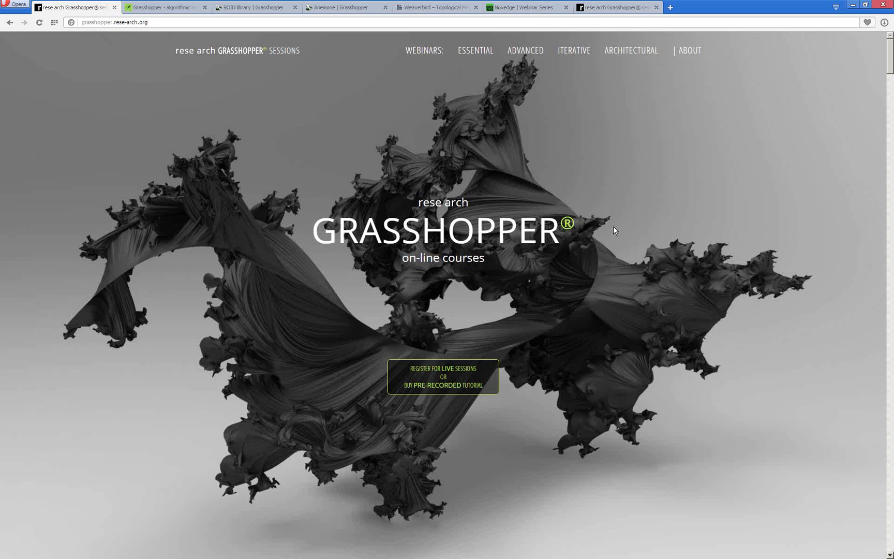
scroll(613, 228, "down", 1)
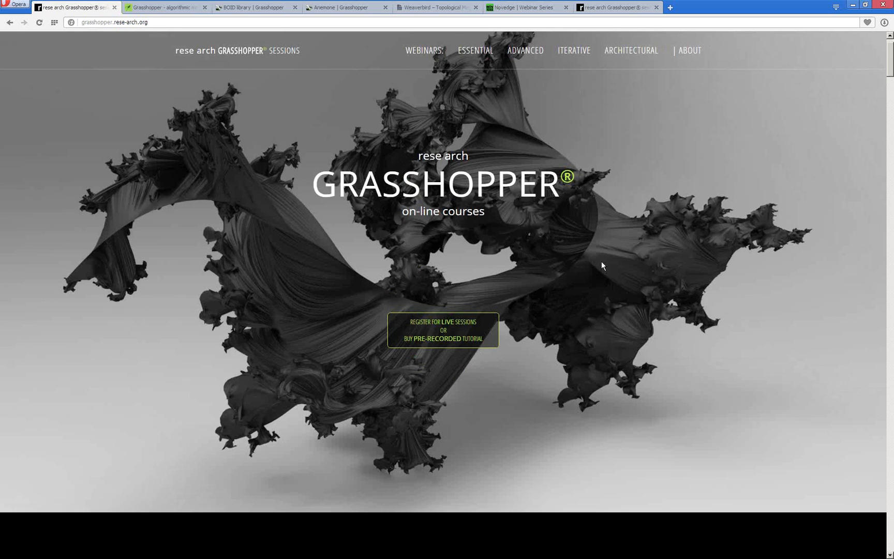
scroll(601, 265, "down", 1)
scroll(602, 264, "down", 5)
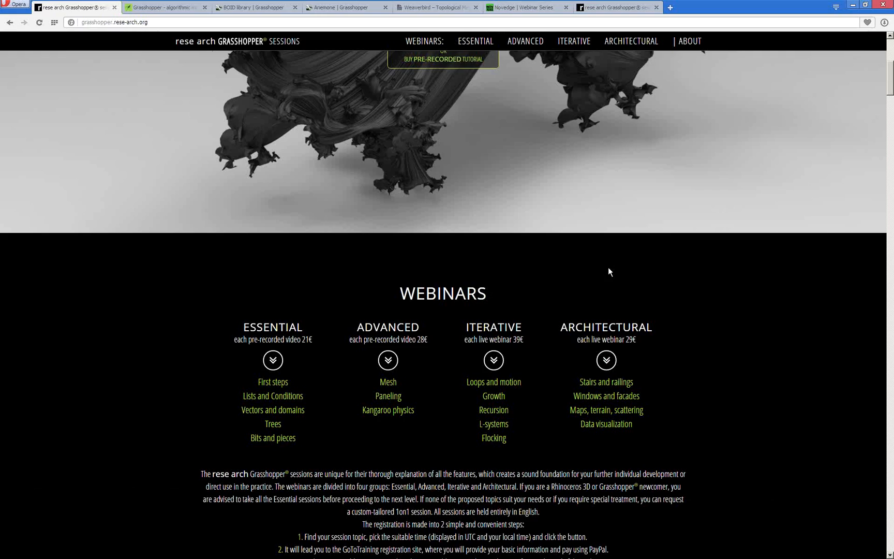
scroll(609, 270, "down", 6)
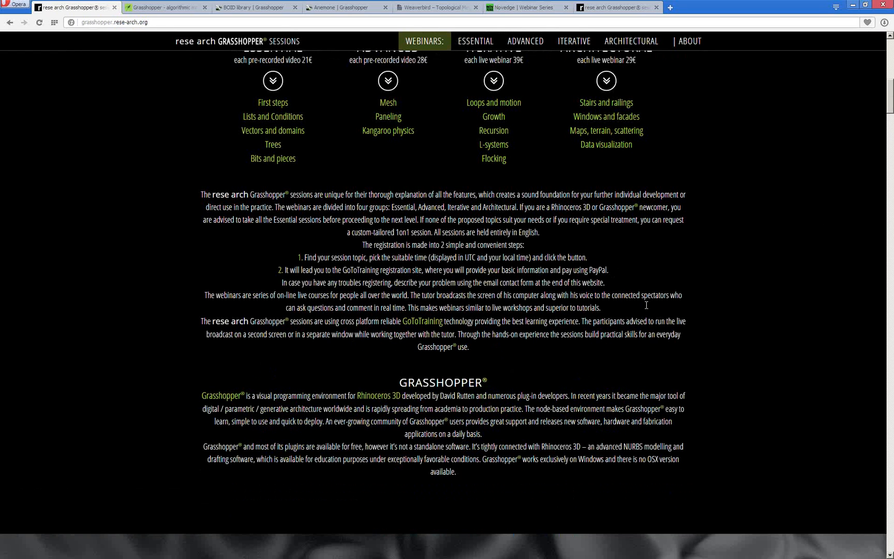
scroll(691, 318, "down", 7)
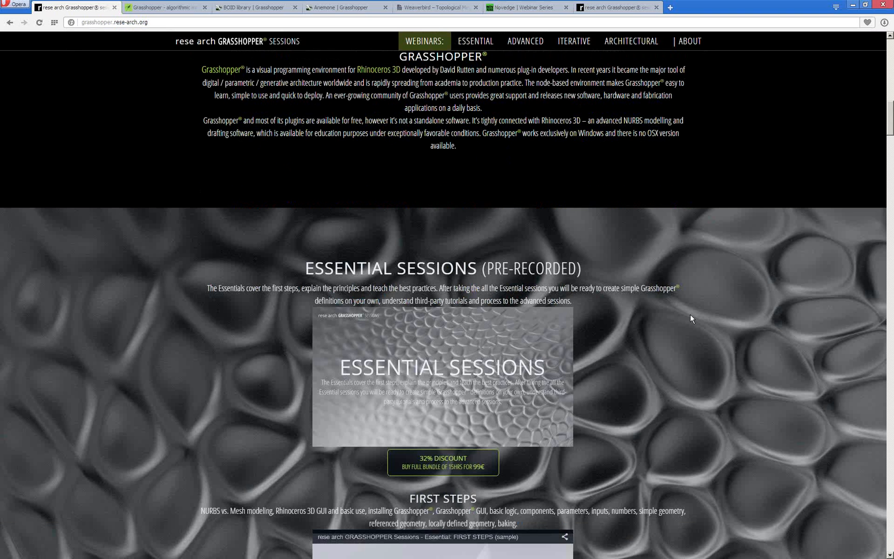
scroll(604, 382, "down", 15)
scroll(603, 378, "down", 8)
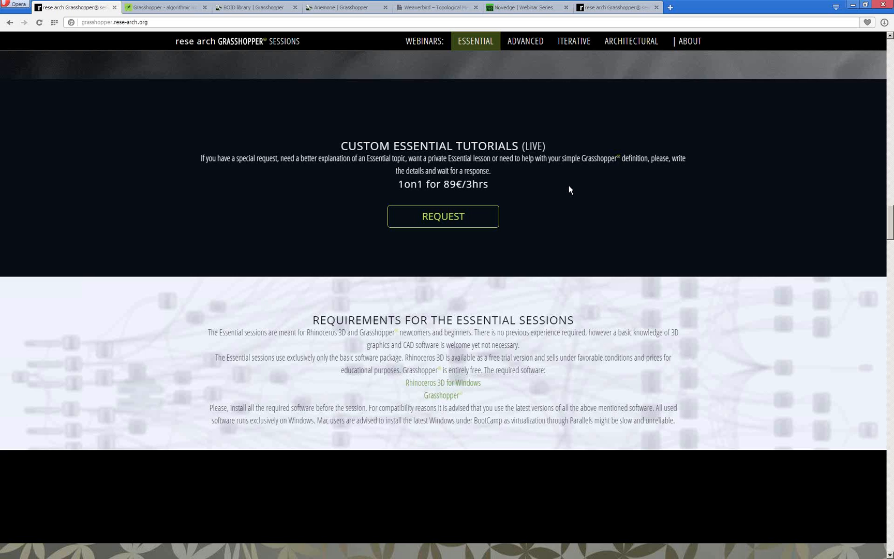
scroll(419, 307, "down", 4)
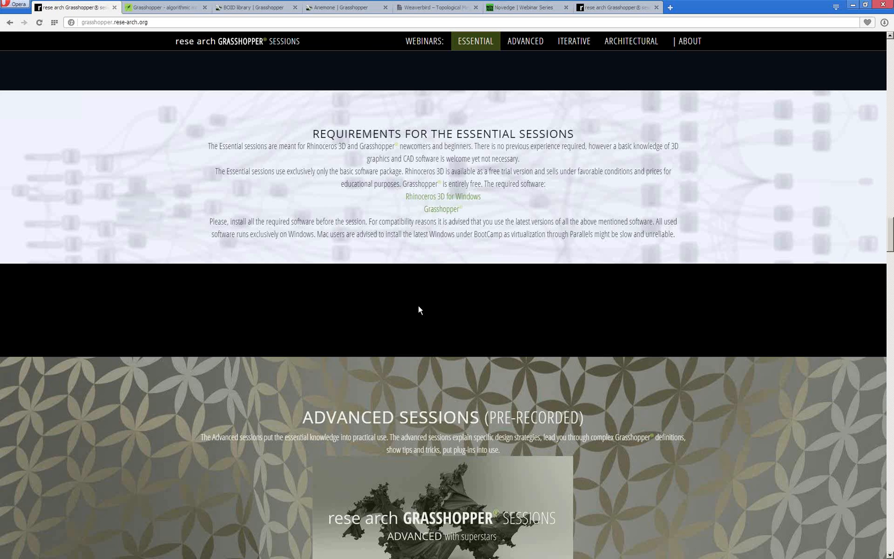
scroll(419, 306, "up", 1)
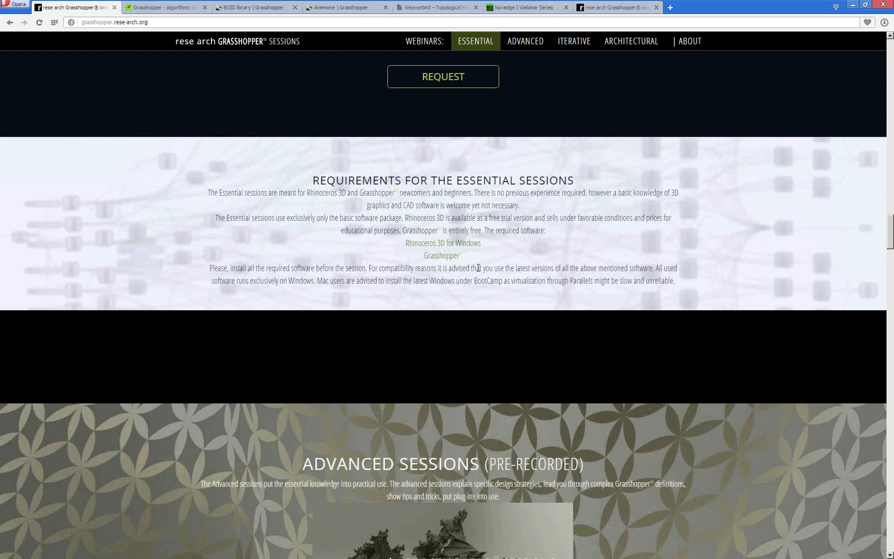
scroll(551, 288, "down", 1)
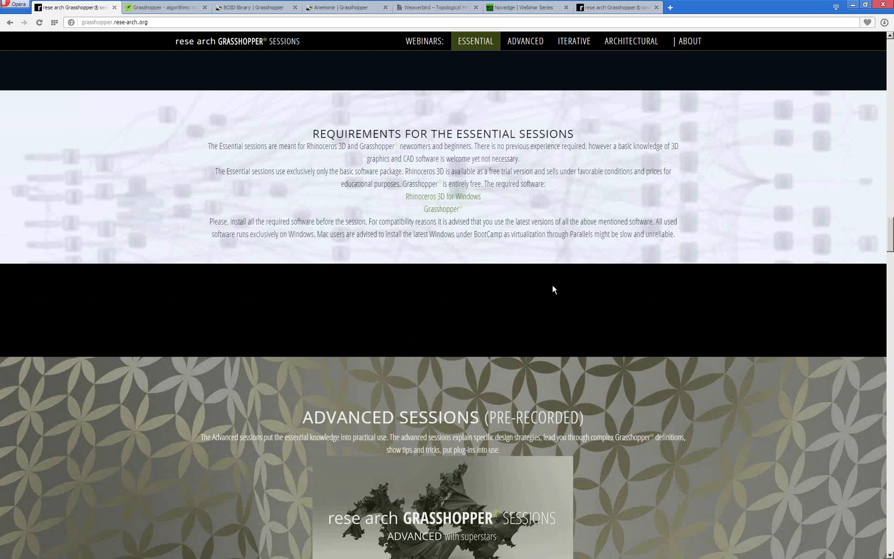
scroll(553, 289, "down", 1)
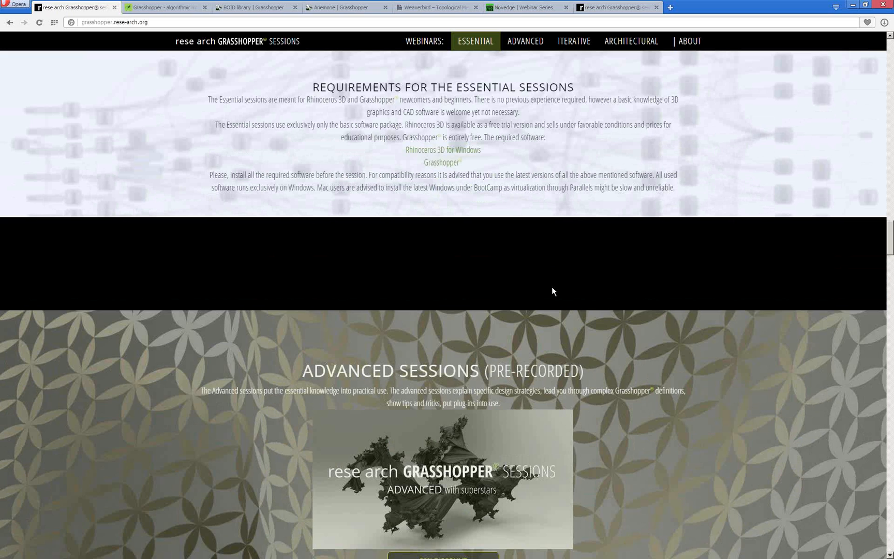
Review the Advanced sessions and their required software, including the Weaverbird plug-in page
scroll(551, 291, "down", 8)
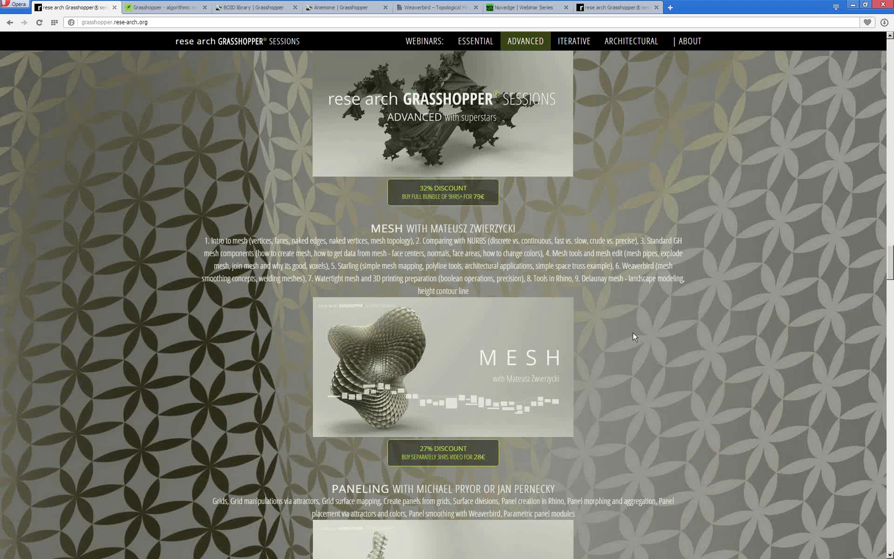
scroll(547, 276, "down", 12)
scroll(547, 276, "down", 3)
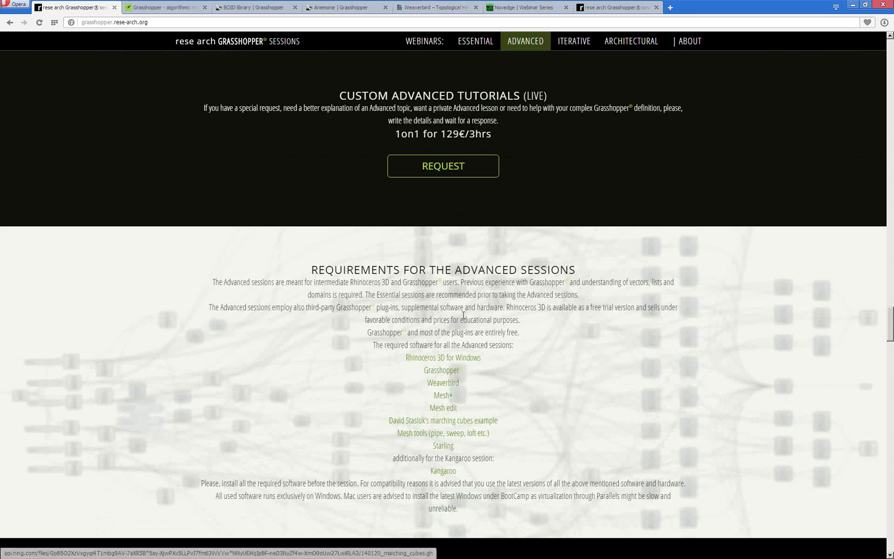
left_click(428, 7)
left_click(97, 9)
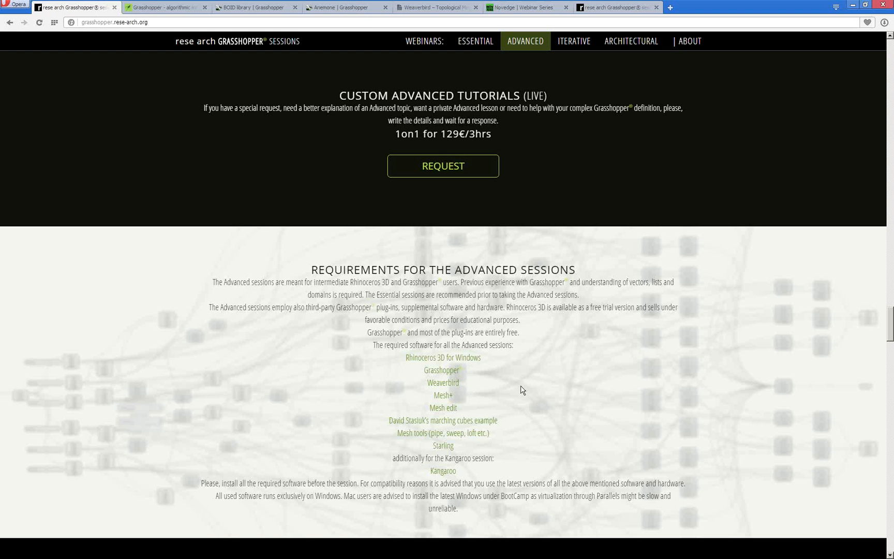
scroll(521, 389, "down", 1)
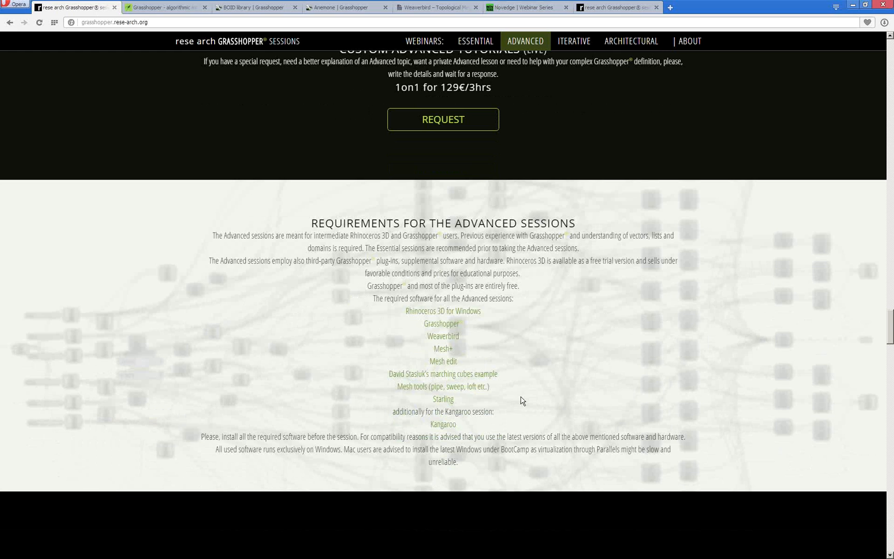
scroll(522, 400, "down", 1)
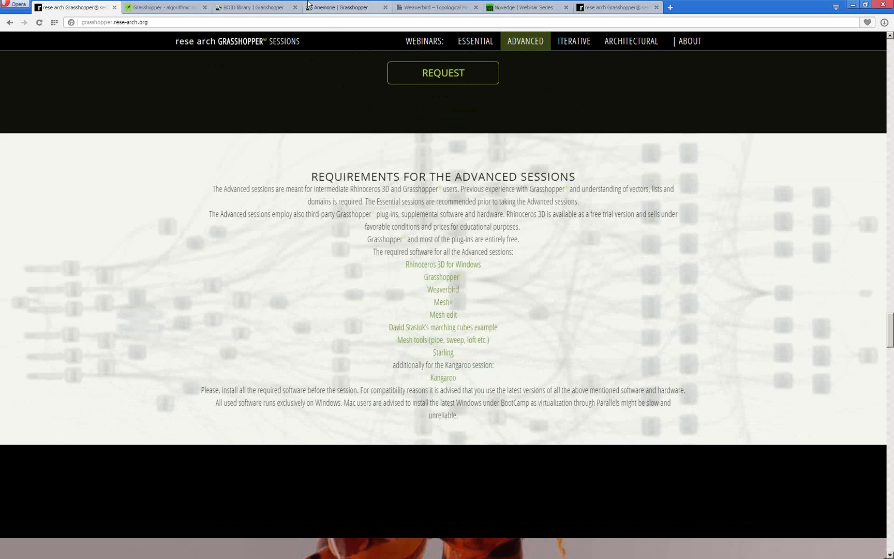
Look at the Anemone and BOID library pages on food4Rhino and at the Iterative sessions with their required software
left_click(346, 7)
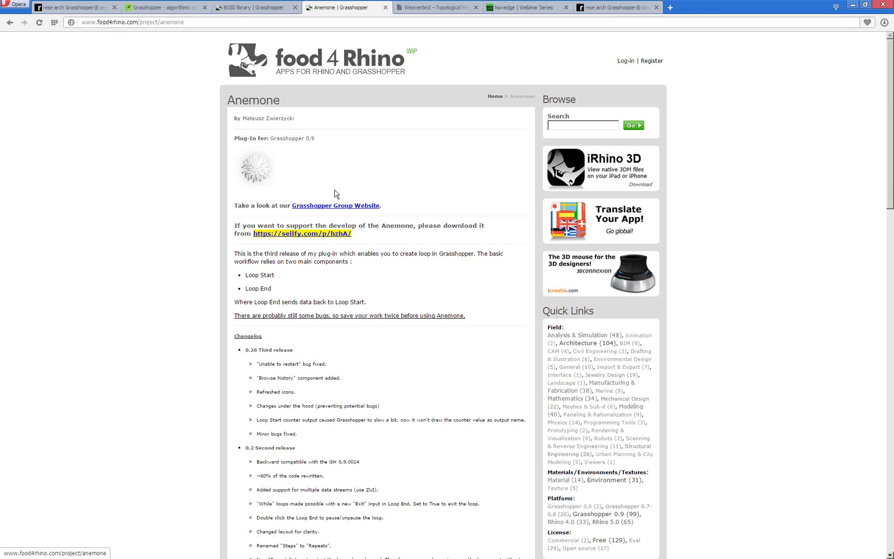
left_click(86, 8)
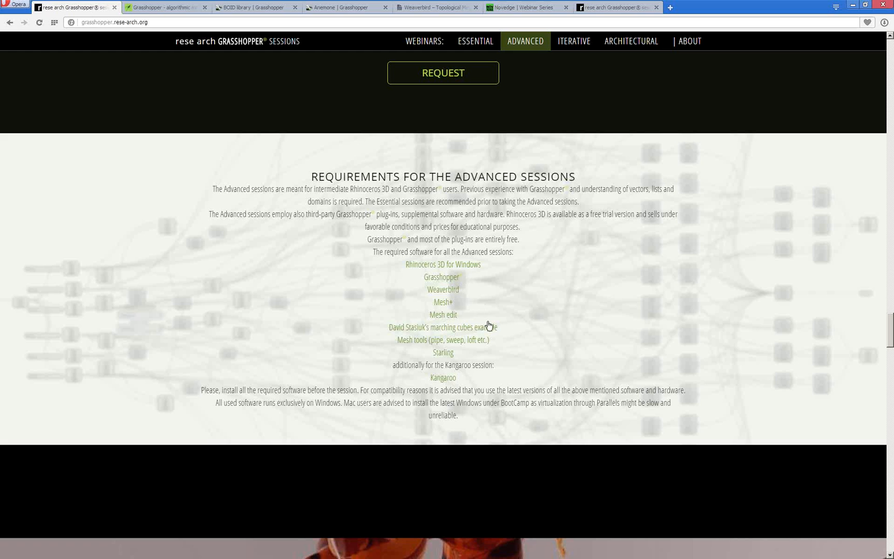
scroll(491, 340, "down", 1)
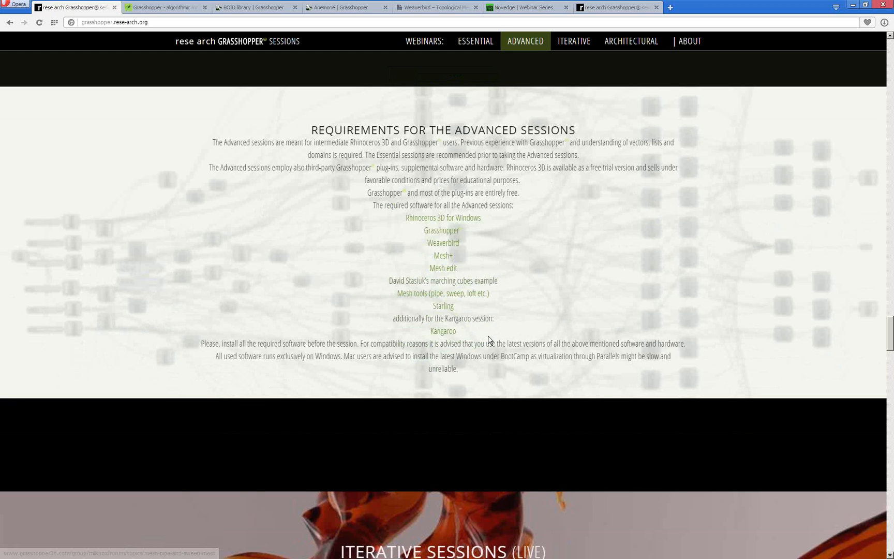
scroll(519, 366, "down", 15)
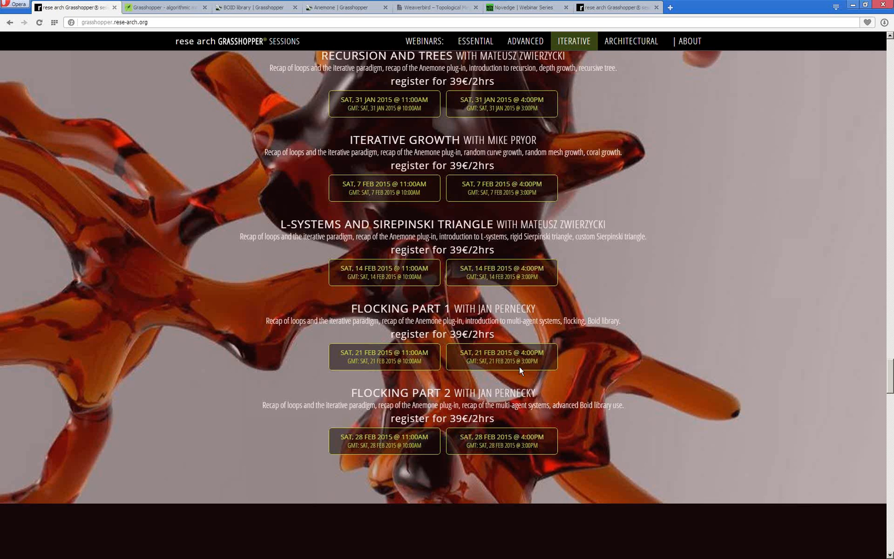
left_click(254, 6)
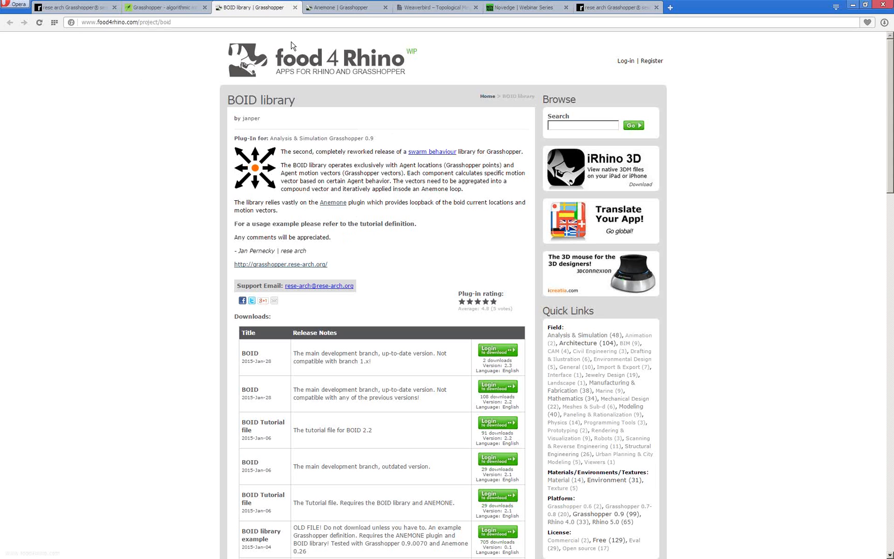
left_click(73, 7)
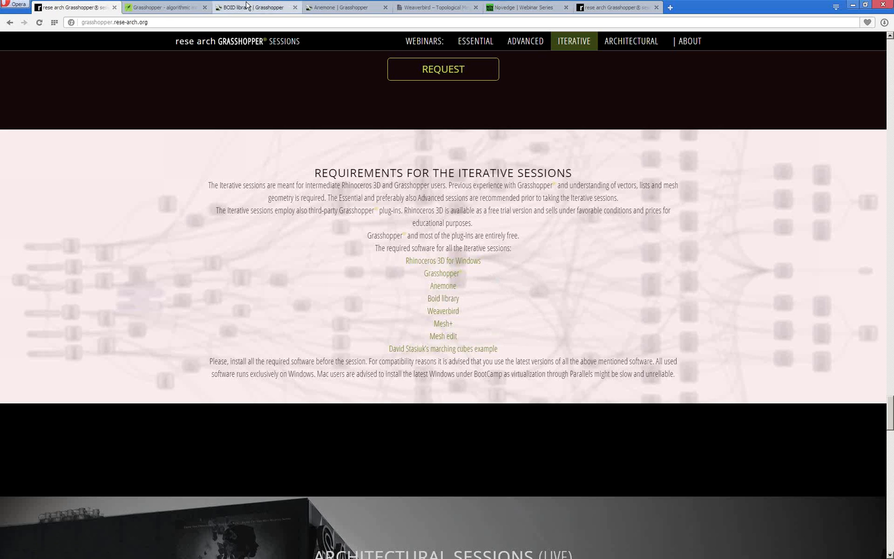
left_click(267, 7)
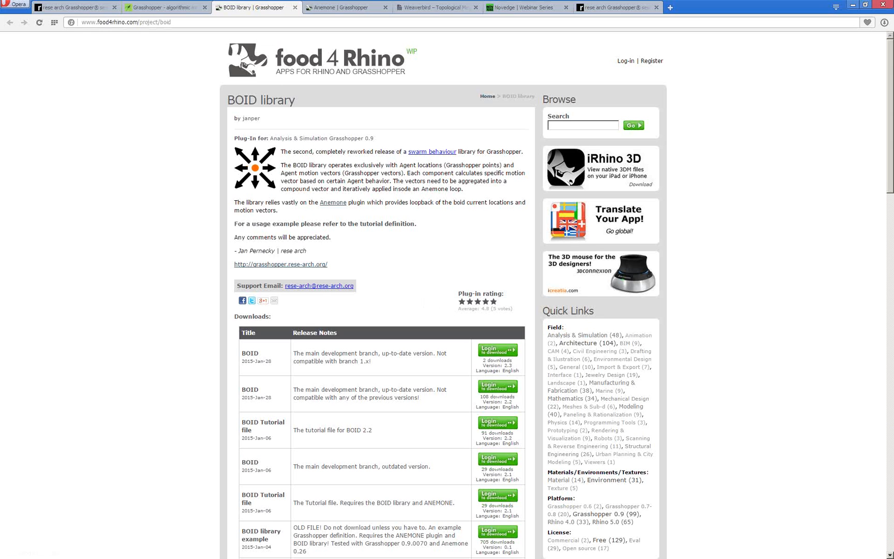
Switch to Rhinoceros and maximize the Perspective viewport with the whole grid in view
key("alt+Tab")
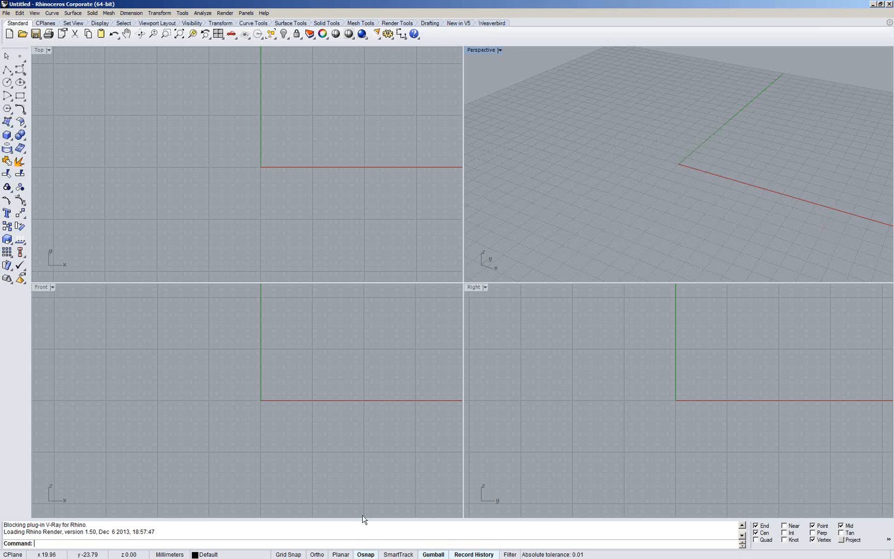
left_click(469, 51)
key("ctrl+m")
scroll(359, 242, "down", 5)
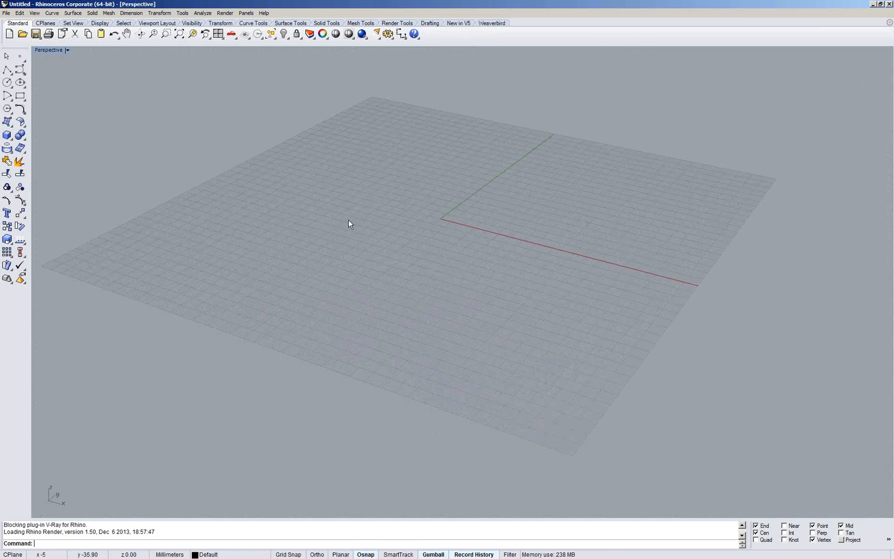
right_click_drag(357, 209, 387, 202, "shift")
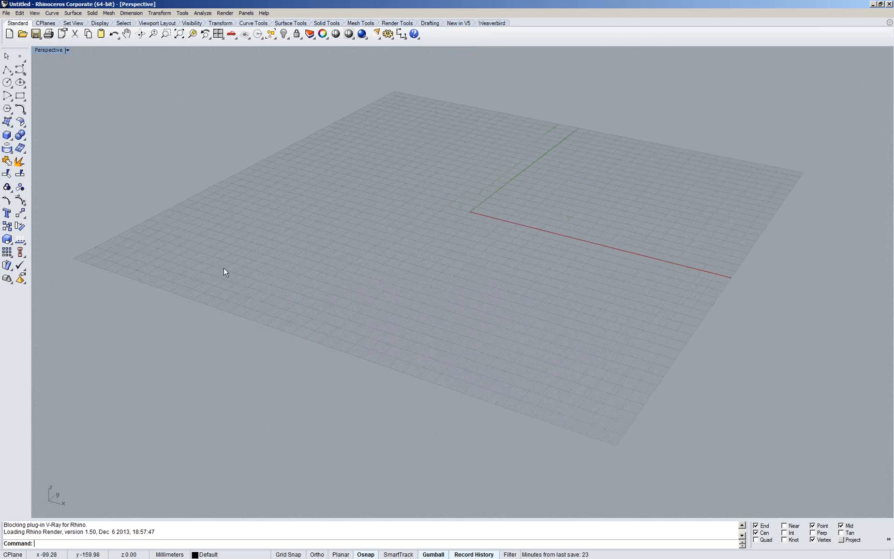
Place one point freehand on the grid and a second point at coordinates 10,10,20
left_click(19, 58)
left_click(402, 163)
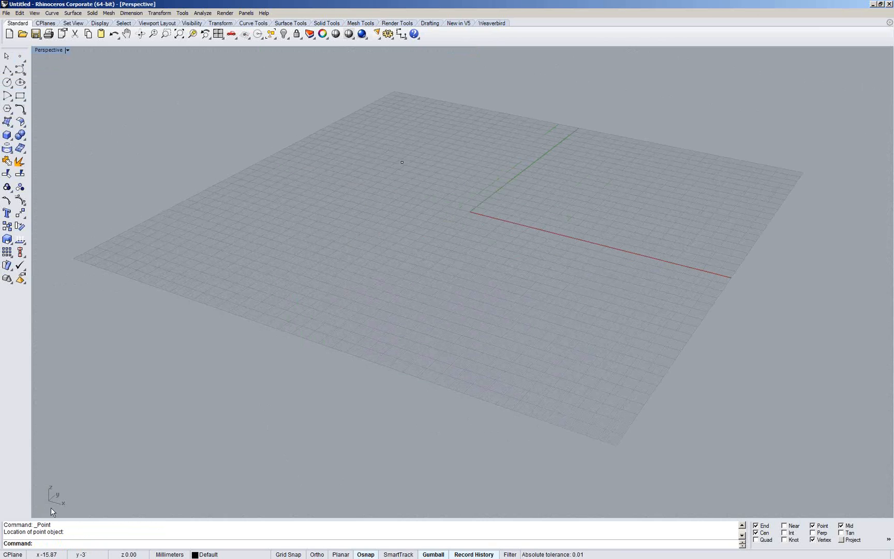
type("Point")
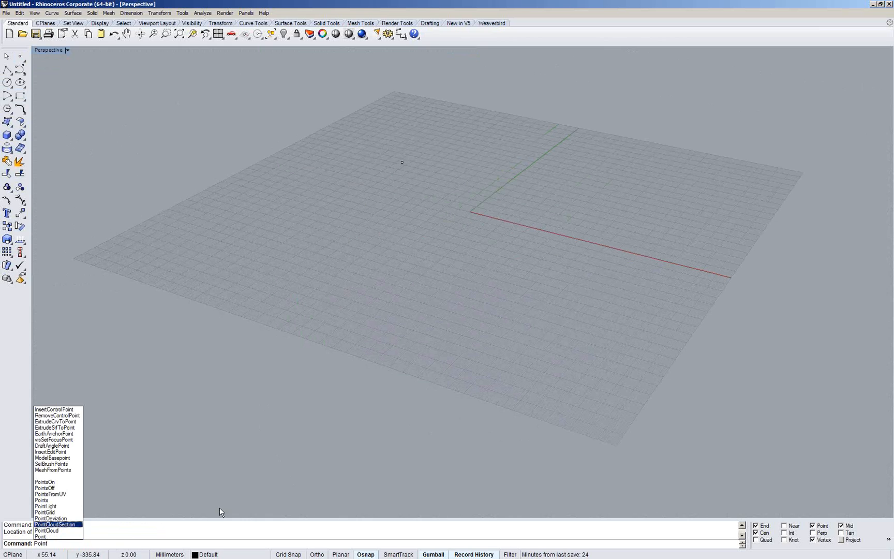
key("Return")
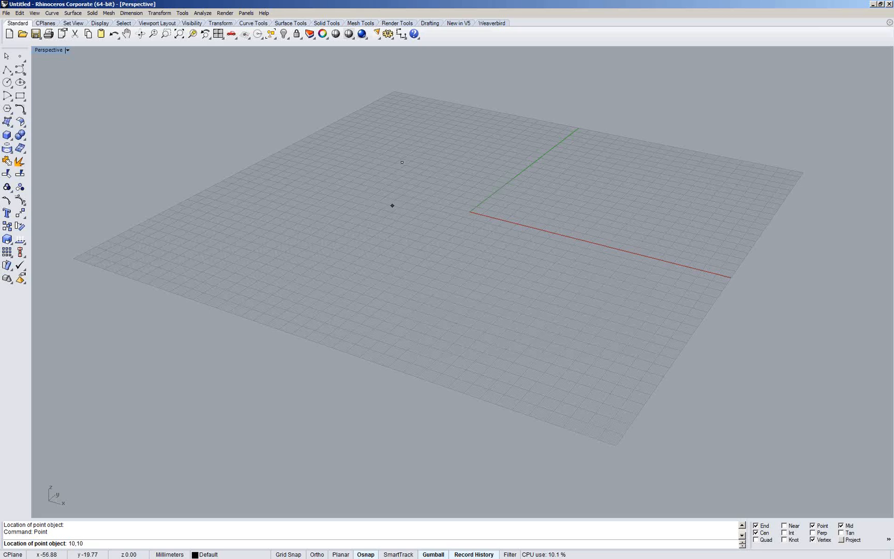
type(",20")
key("Return")
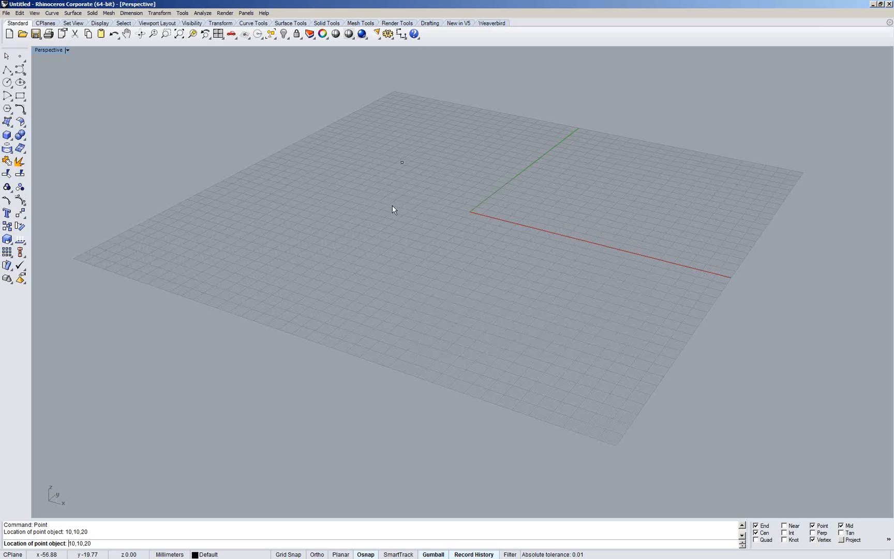
Select the point at 10,10,20 and examine its position above the grid from different angles
left_click_drag(480, 171, 501, 204)
right_click_drag(501, 204, 519, 199)
left_click(523, 207)
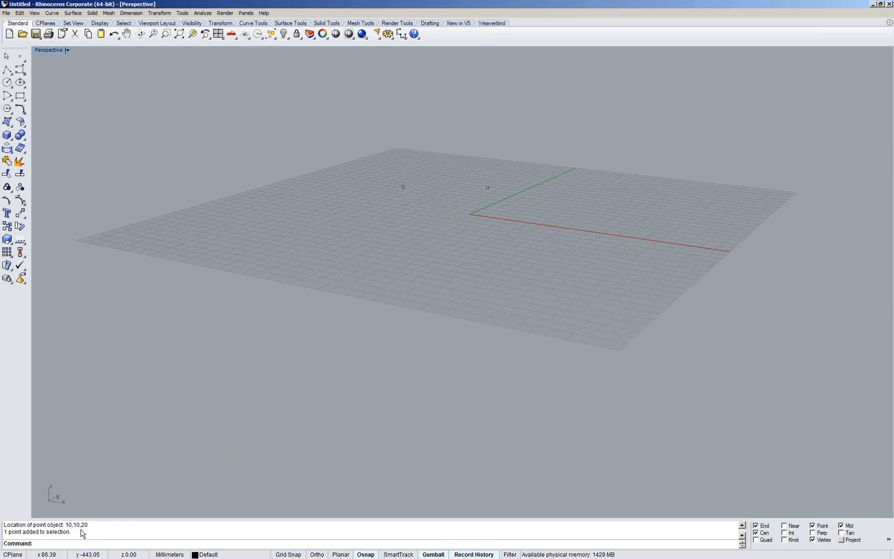
left_click_drag(470, 167, 511, 203)
mouse_move(495, 217)
right_mouse_down()
mouse_move(511, 197)
mouse_move(497, 213)
mouse_move(499, 236)
right_mouse_up()
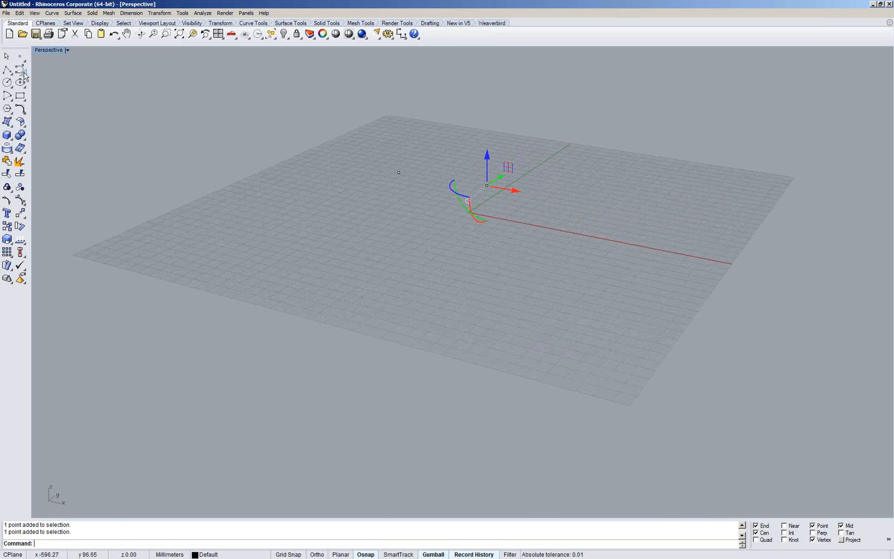
Draw a freeform degree-3 curve across the grid from four control points, using the control-point Curve command
left_click(21, 71)
left_click(466, 140)
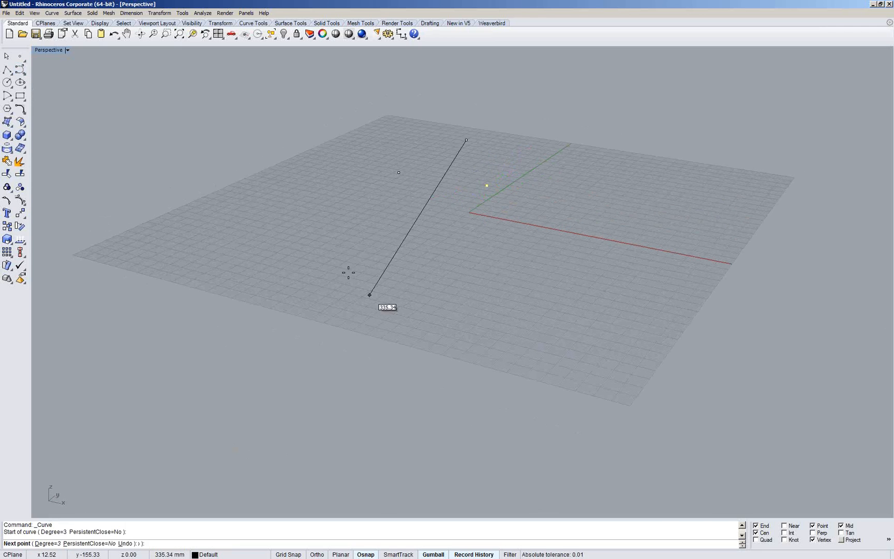
left_click(370, 237)
left_click(523, 222)
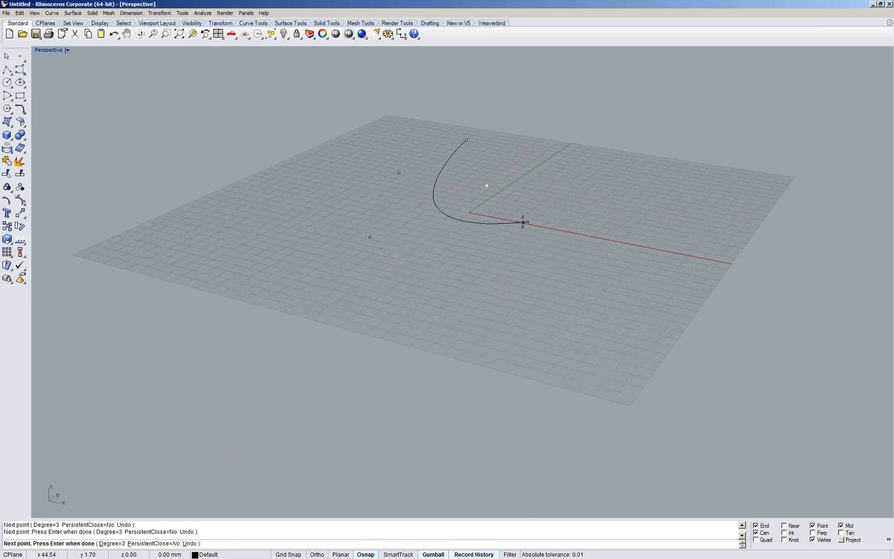
left_click(545, 310)
right_click(544, 310)
mouse_move(443, 261)
right_mouse_down()
mouse_move(453, 255)
mouse_move(447, 272)
right_mouse_up()
left_click(431, 289)
Place two points directly on the curve, using the Near object snap
left_click(20, 56)
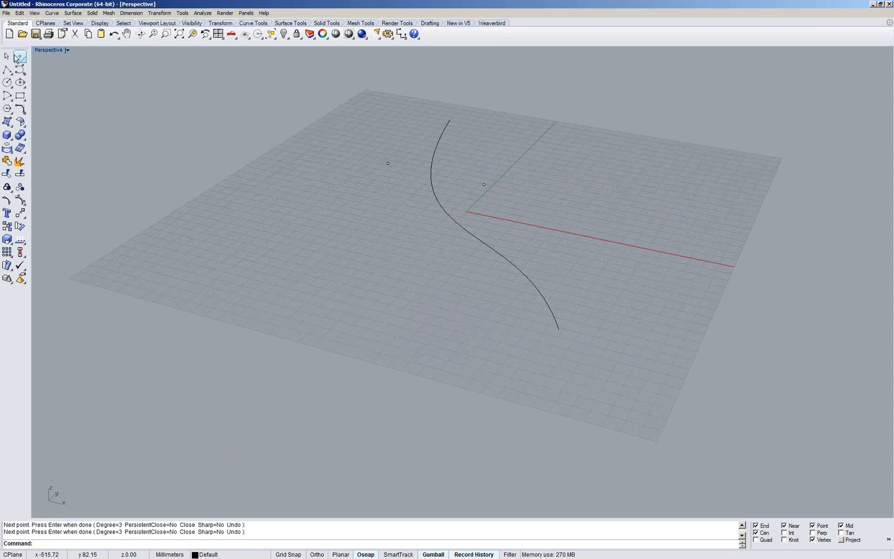
left_click(432, 179)
right_click(494, 240)
left_click(502, 257)
right_click_drag(490, 232, 451, 216)
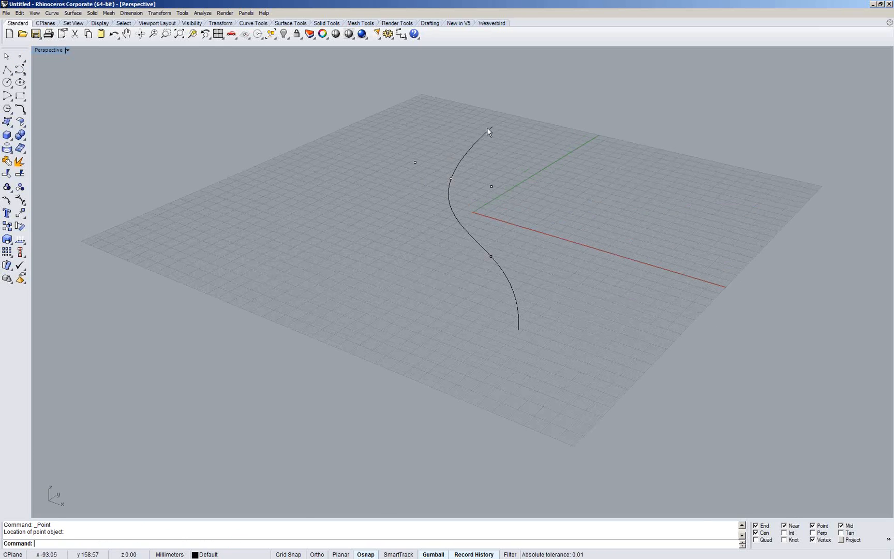
Turn on the curve's control points, move its second control point to reshape it, and turn the control points off
left_click(459, 168)
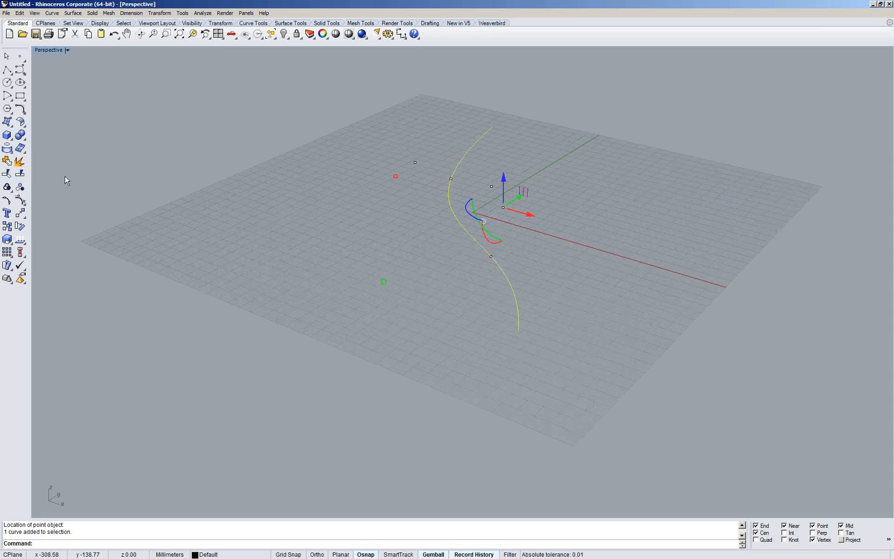
left_click(21, 201)
left_click_drag(356, 234, 407, 256)
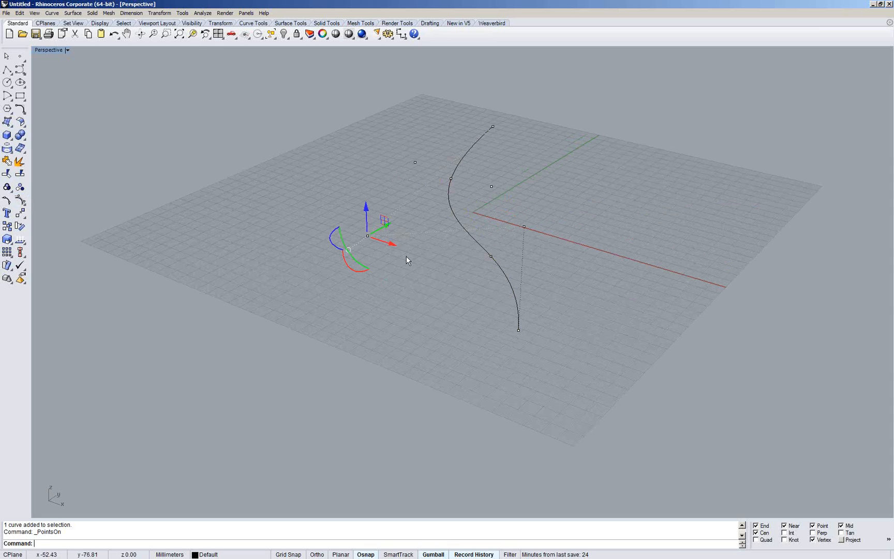
scroll(395, 234, "up", 1)
right_click_drag(395, 237, 418, 128)
key("Escape")
key("Escape")
right_click_drag(558, 243, 502, 239)
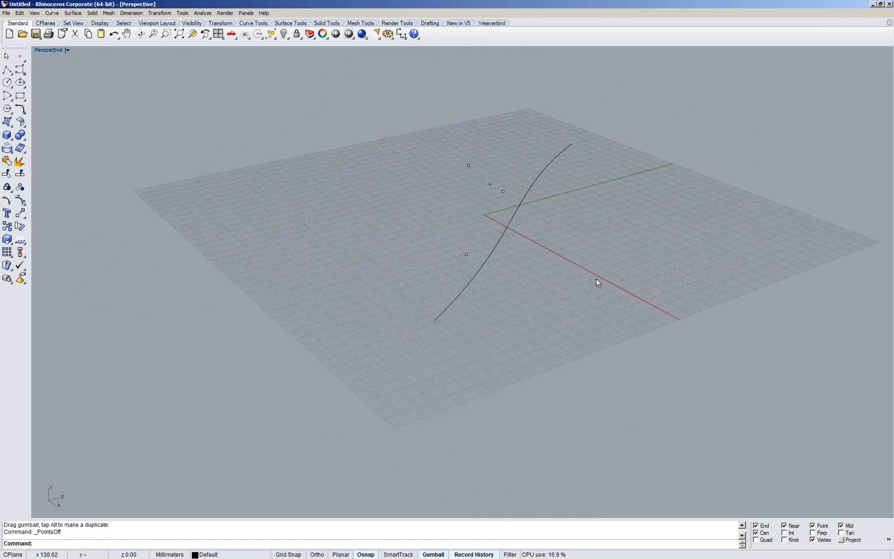
right_click_drag(539, 271, 558, 286)
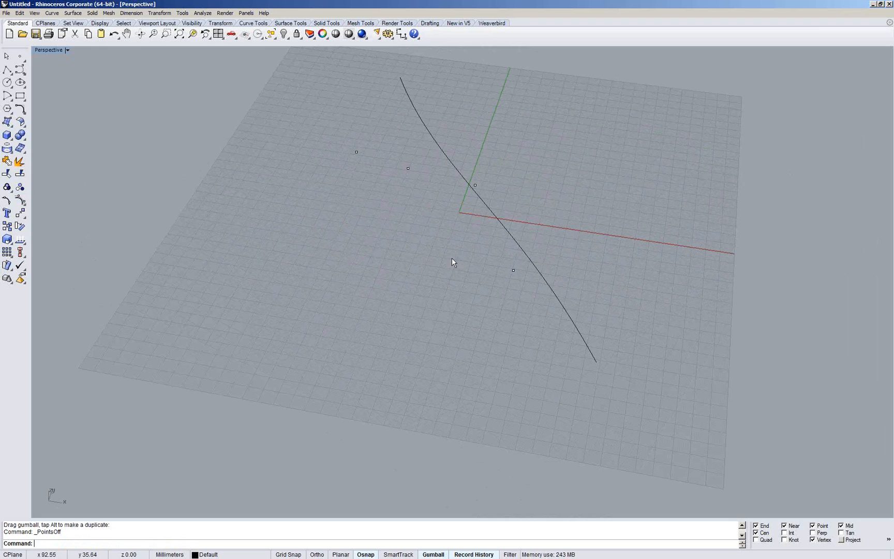
Delete the curve and all the points so that the grid is empty
left_click_drag(242, 317, 243, 318)
left_click_drag(626, 130, 208, 340)
key("Delete")
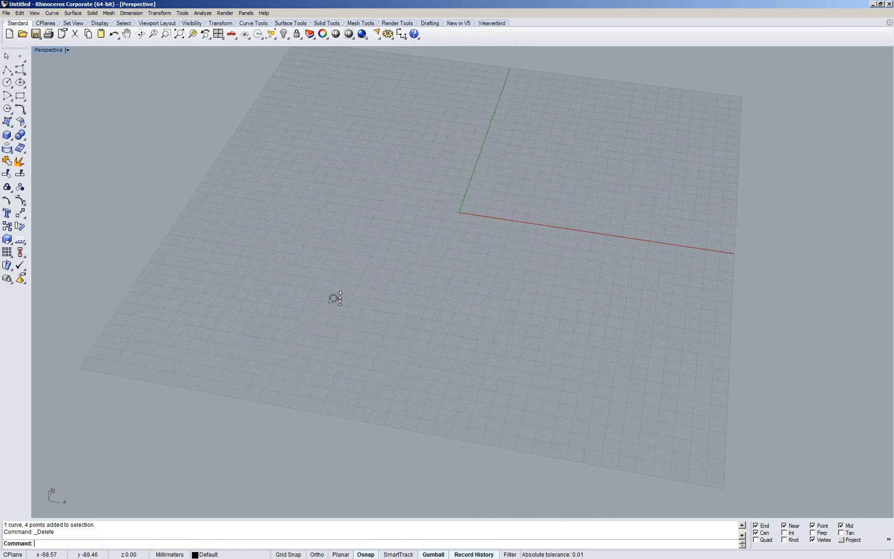
scroll(334, 298, "down", 3)
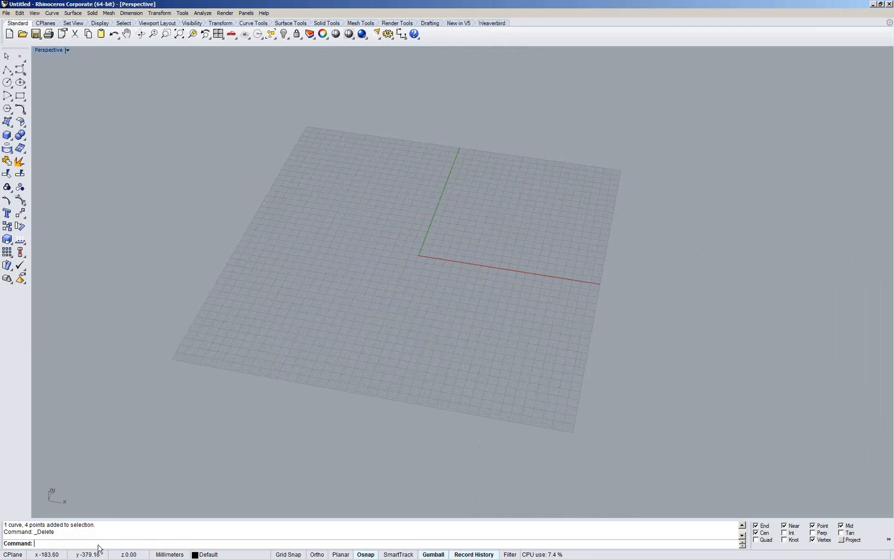
Launch Grasshopper and arrange the Rhinoceros window side by side with it, keeping the grid in view
type("Grass")
key("Return")
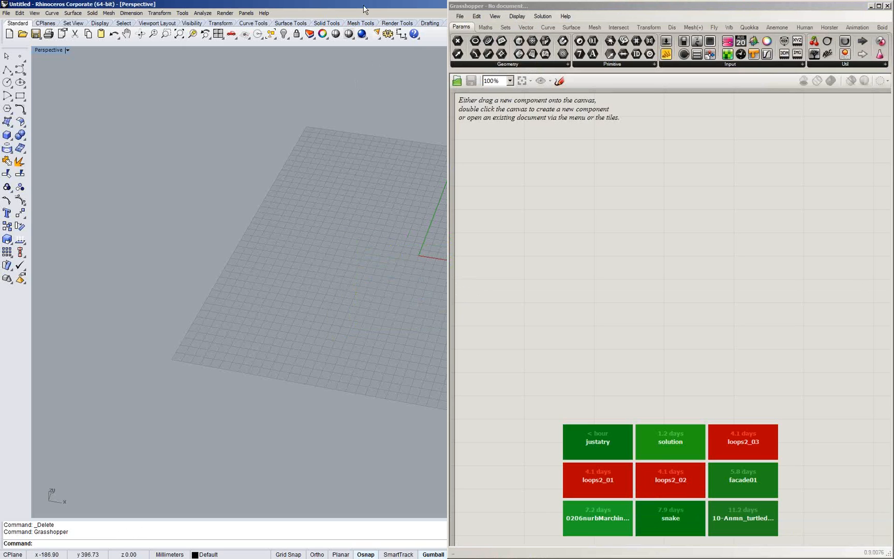
key("super+Left")
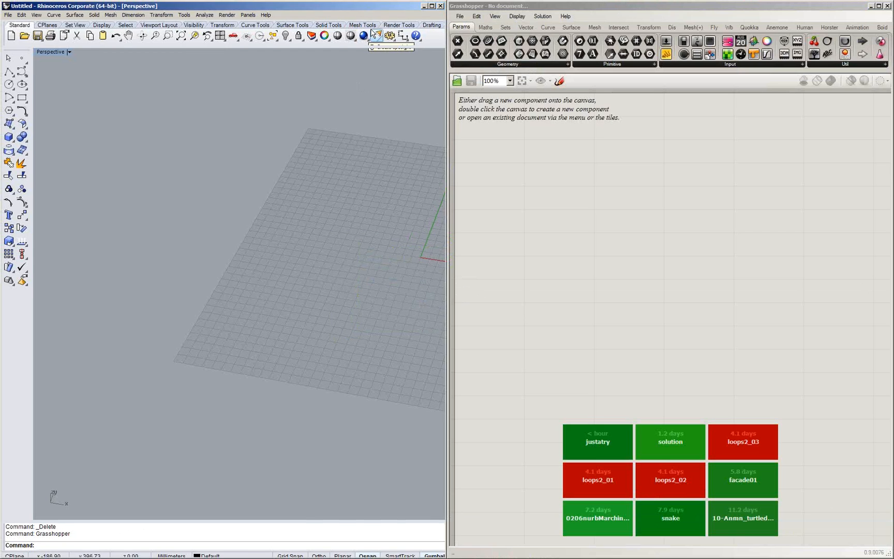
right_click_drag(284, 193, 346, 167, "shift")
right_click_drag(298, 223, 259, 230)
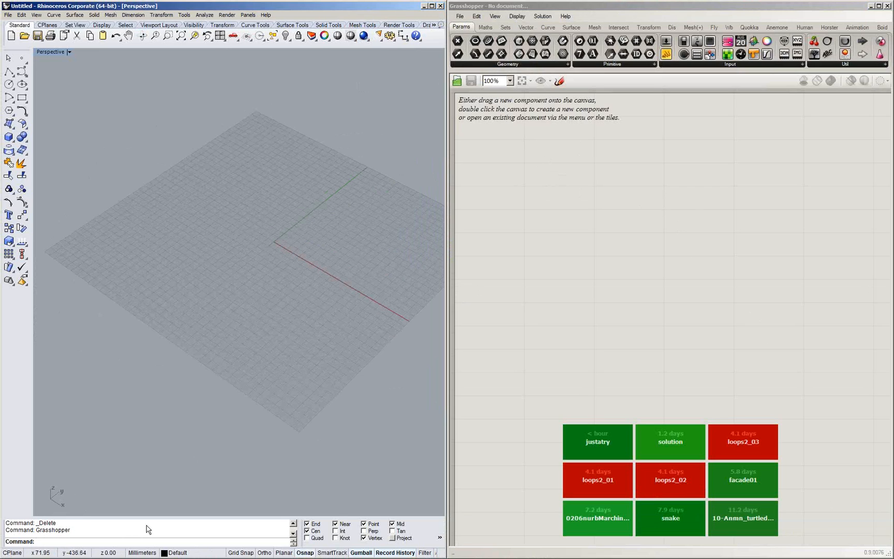
Place one point freehand on the Rhinoceros grid, near the Y axis
left_click(22, 58)
left_click(279, 170)
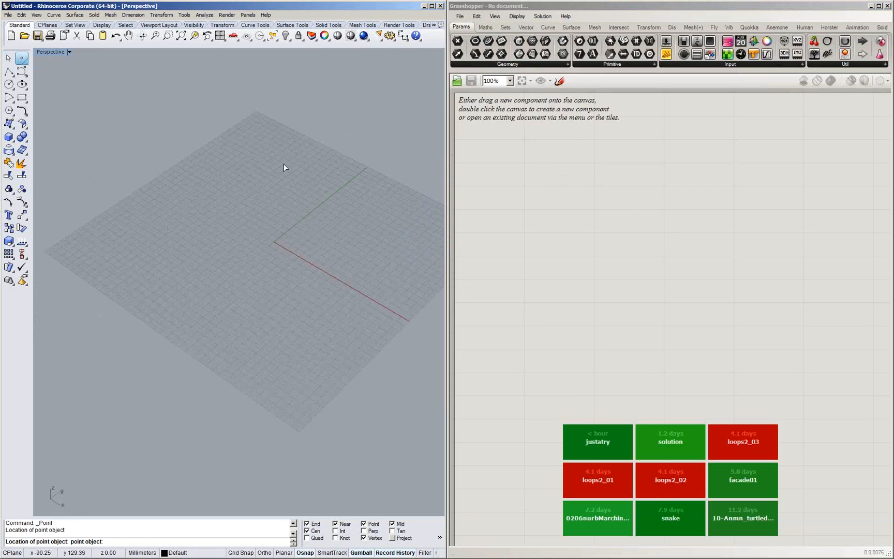
right_click_drag(237, 222, 243, 199)
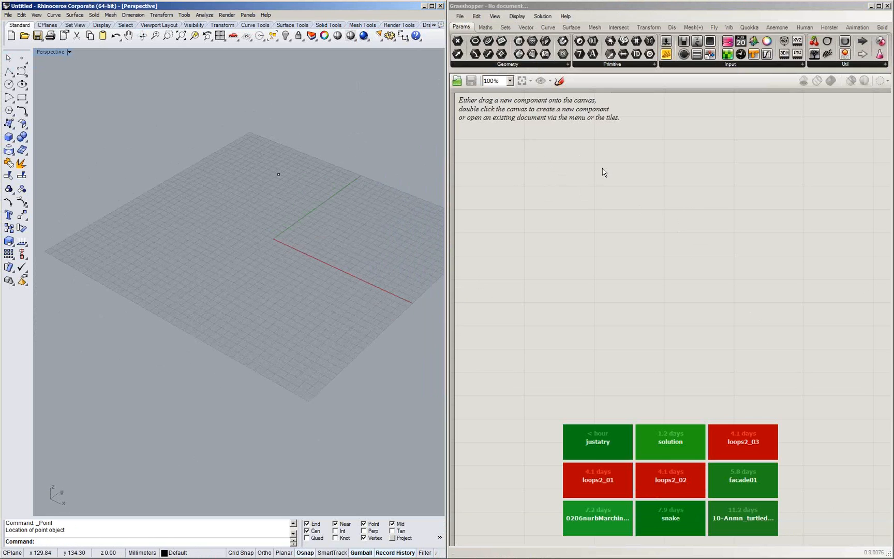
right_click_drag(635, 205, 645, 241)
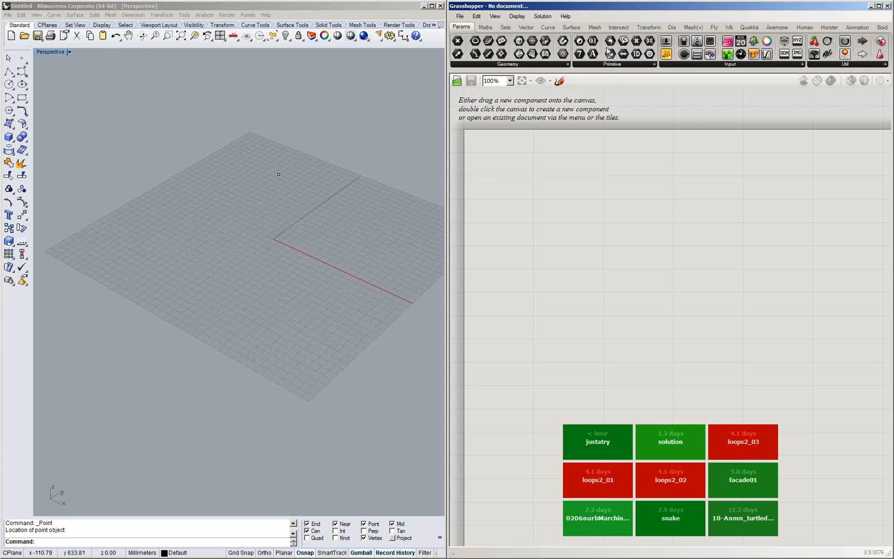
Add a Point parameter to the Grasshopper canvas and leave the Rhinoceros point deselected
left_click_drag(249, 148, 309, 192)
left_click(459, 42)
left_click_drag(458, 41, 538, 202)
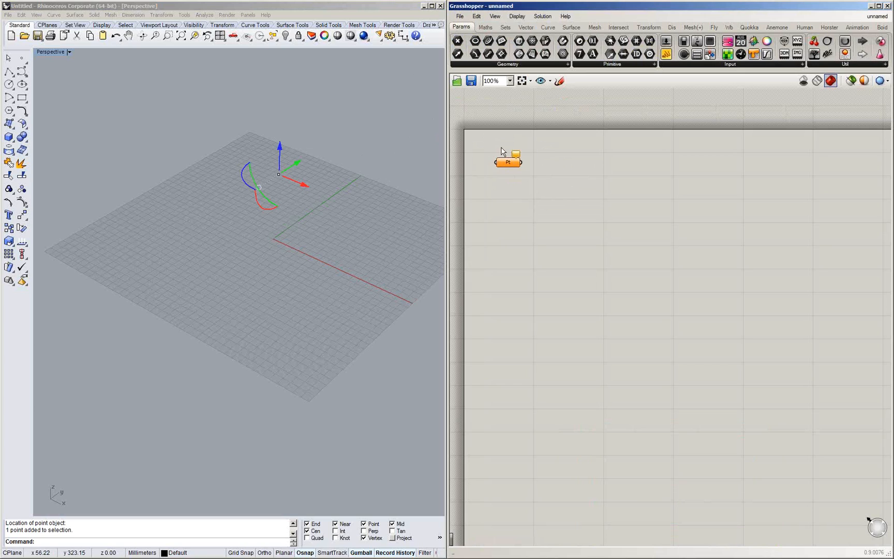
left_click(341, 181)
Reference the Rhinoceros point in the Point parameter with Set one Point, and highlight the parameter to identify its point
right_click(509, 164)
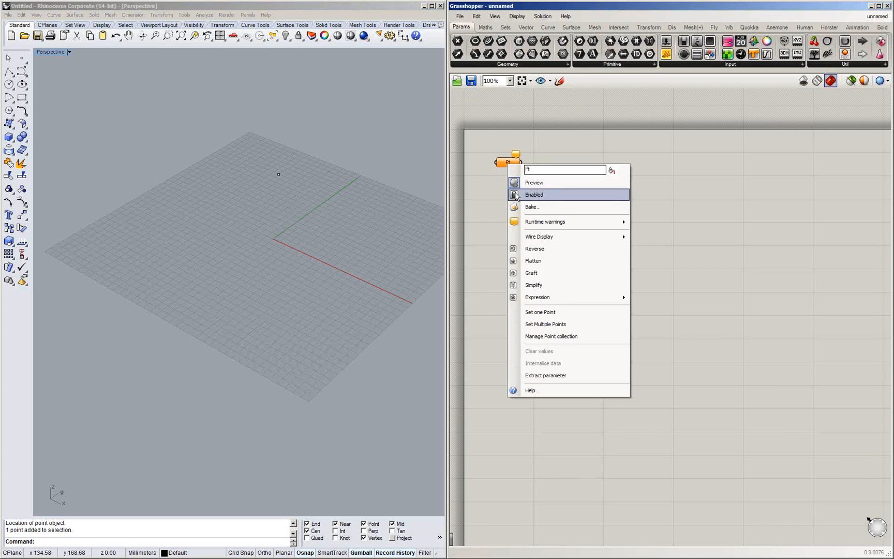
left_click(541, 312)
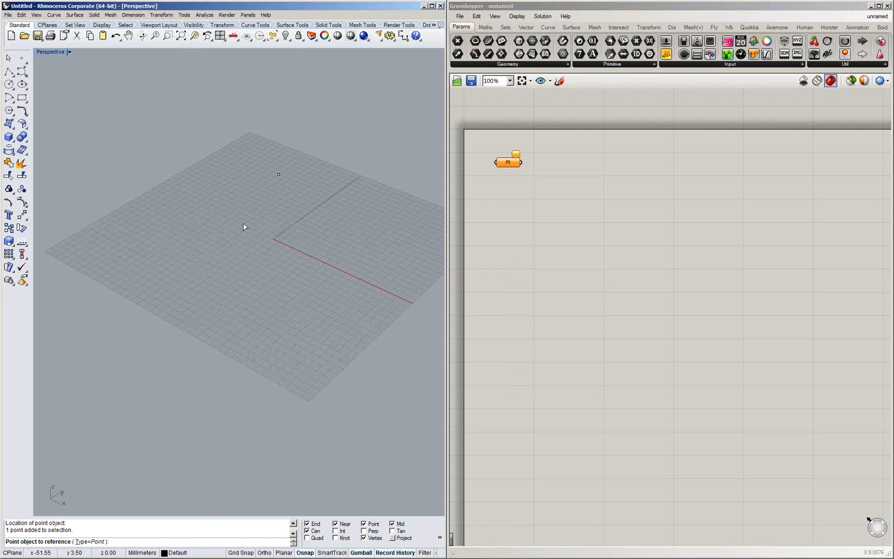
left_click_drag(272, 160, 300, 188)
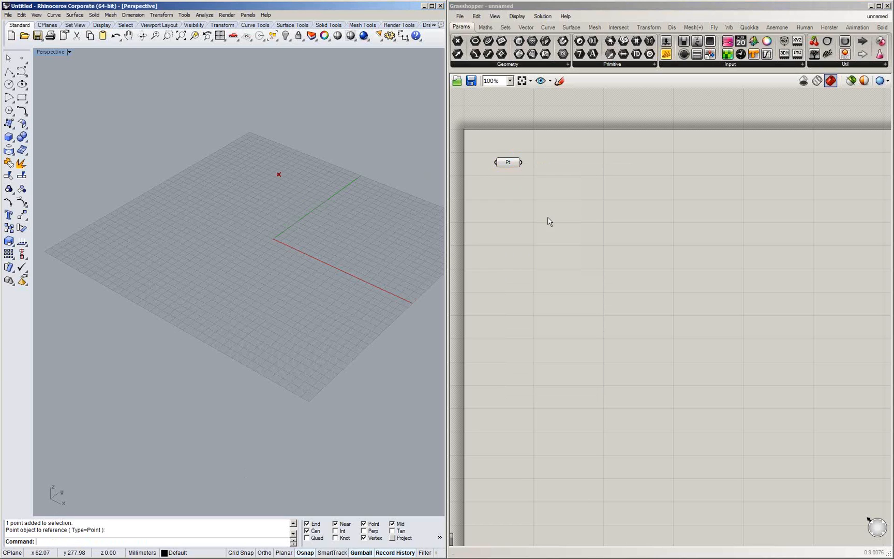
scroll(278, 171, "up", 2)
scroll(279, 163, "up", 3)
left_click(510, 162)
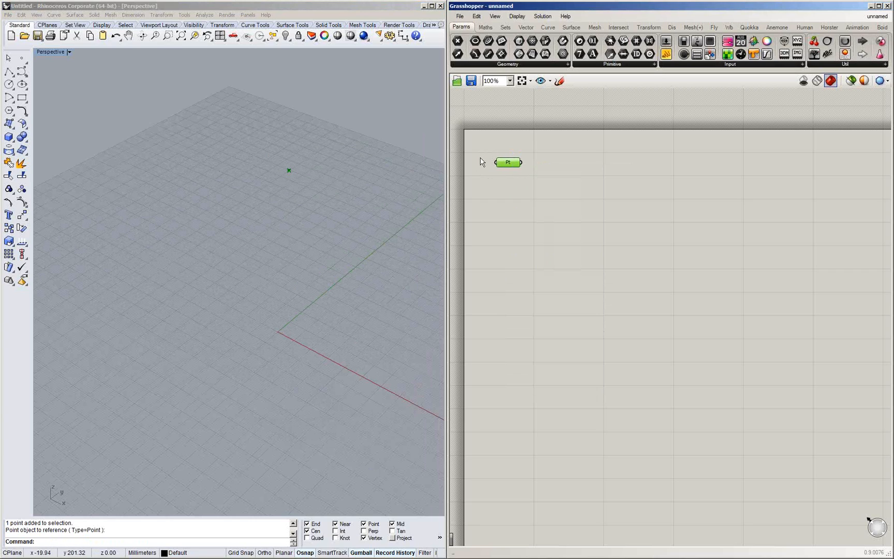
Move the referenced Rhinoceros point to another spot with the gumball
left_click_drag(251, 148, 315, 196)
right_click_drag(317, 202, 318, 214)
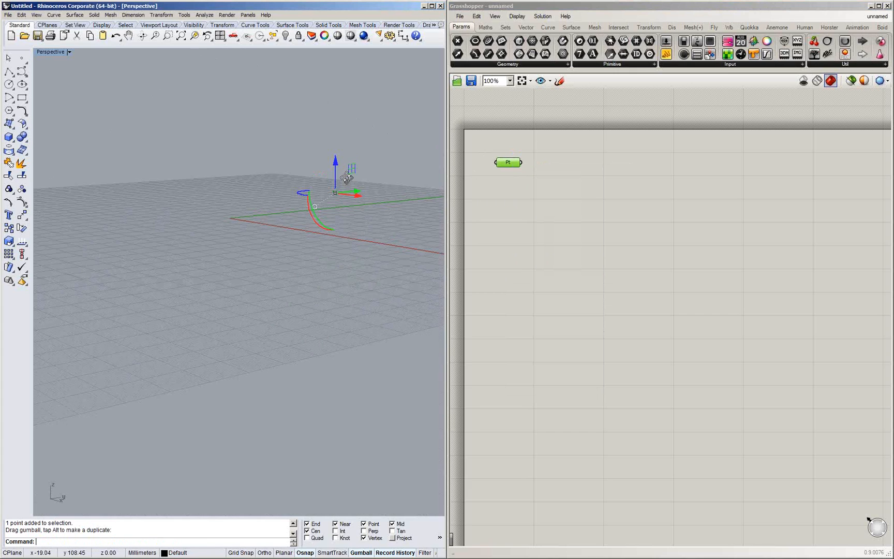
right_click_drag(347, 177, 413, 180)
left_click(373, 209)
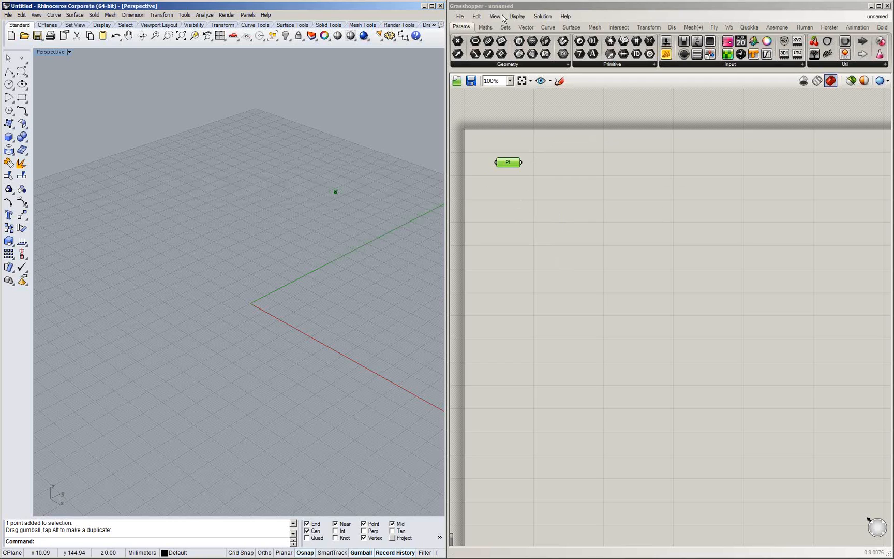
Add the point component with X, Y and Z inputs to the canvas and examine its point at the origin
left_click(526, 27)
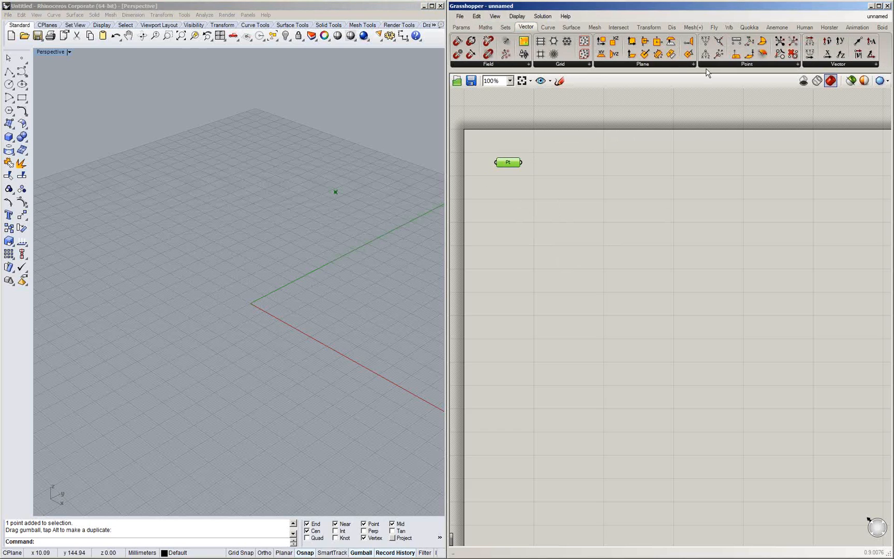
left_click_drag(708, 46, 516, 236)
right_click_drag(240, 301, 273, 312, "ctrl")
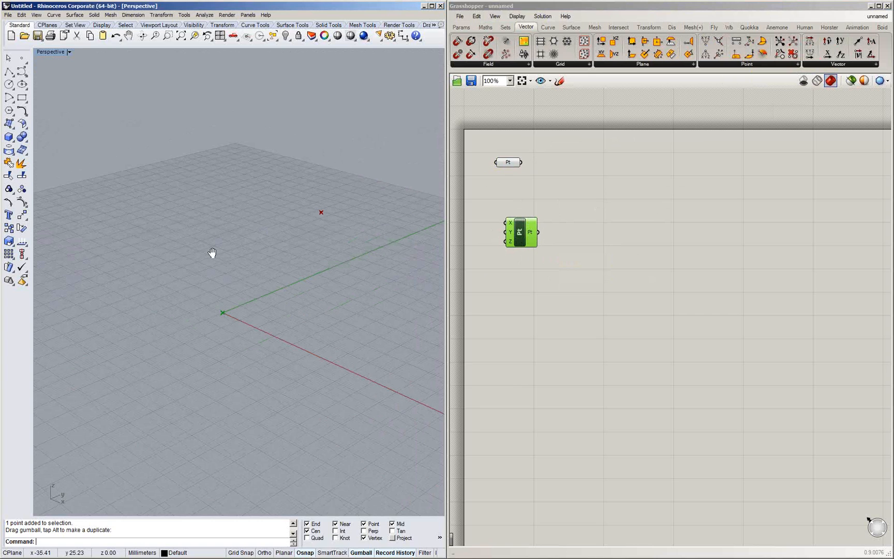
mouse_move(209, 247)
right_mouse_down()
mouse_move(223, 235)
mouse_move(213, 248)
right_mouse_up()
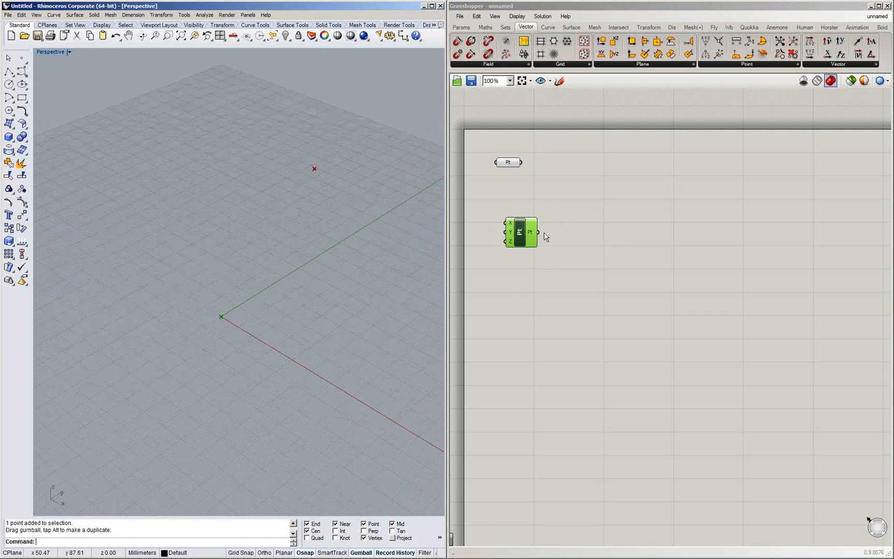
left_click_drag(190, 279, 253, 358)
Align the XYZ point component directly below the Point parameter on the canvas
left_click_drag(515, 244, 507, 238)
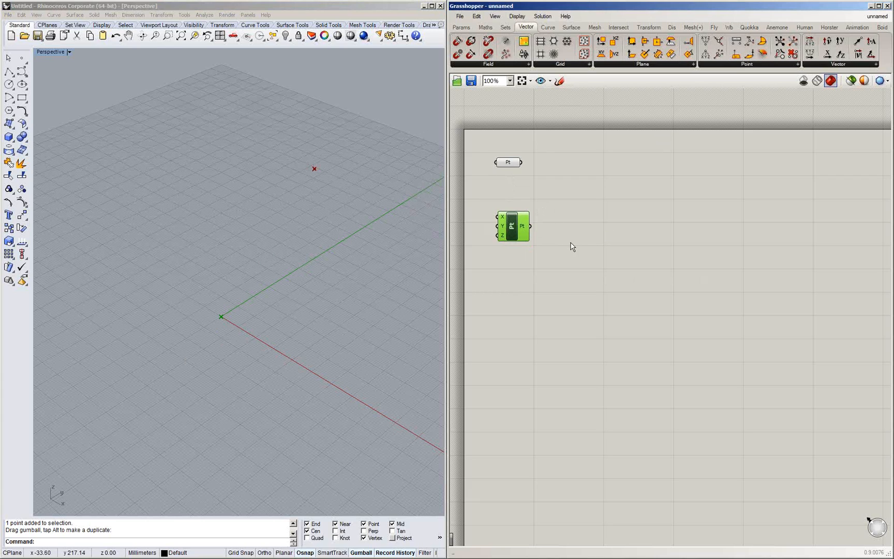
left_click_drag(509, 236, 508, 206)
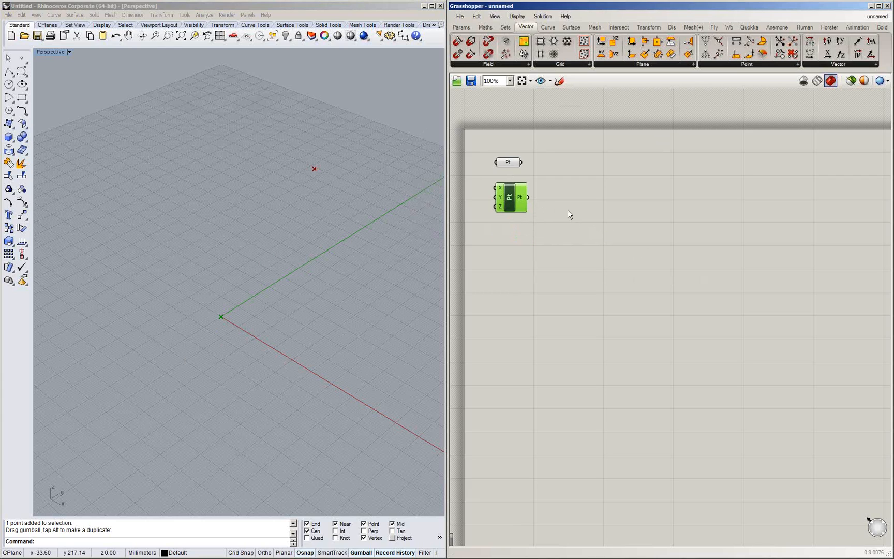
left_click(294, 222)
scroll(297, 220, "down", 1)
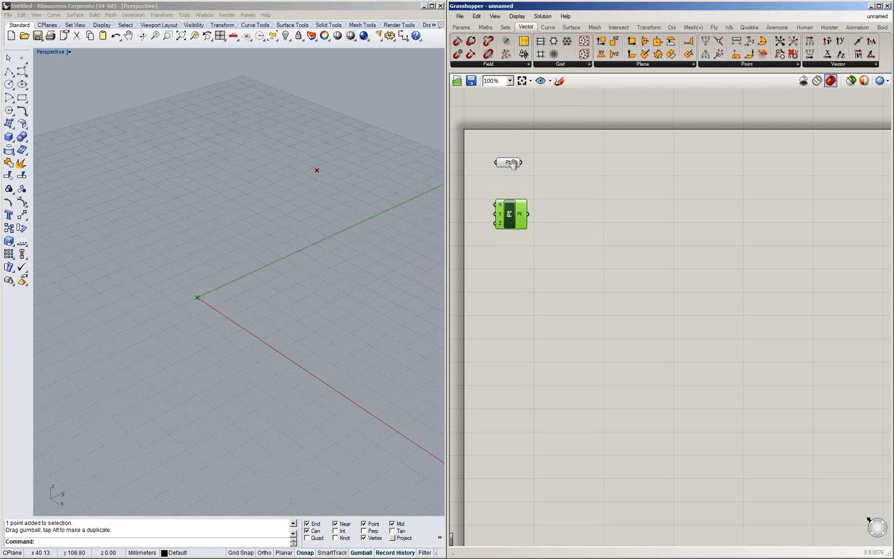
right_click_drag(515, 166, 516, 167)
scroll(529, 191, "up", 3)
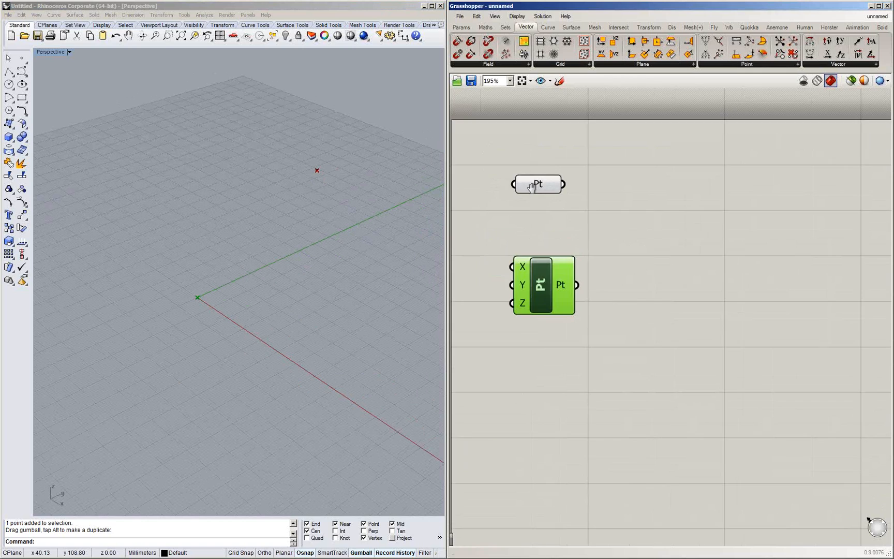
scroll(581, 234, "up", 3)
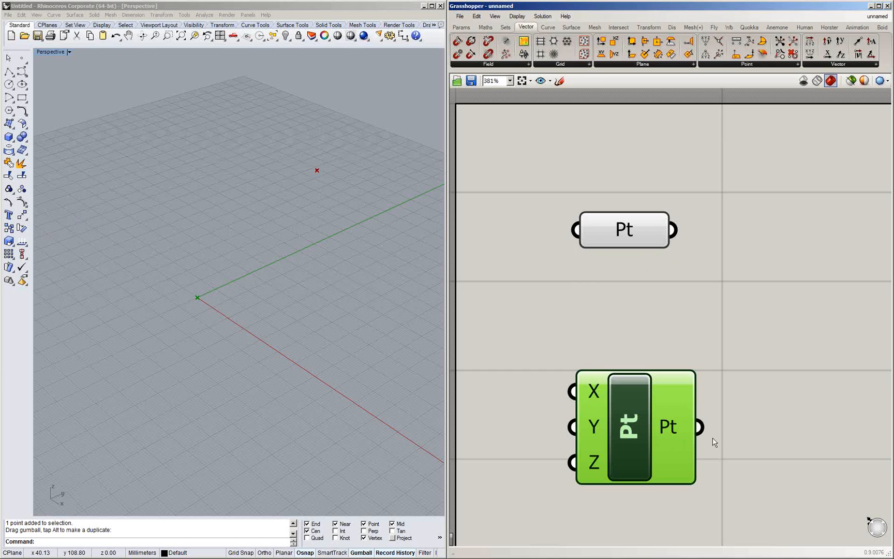
Add a Panel beside the two point components and connect the Point parameter's output to it
left_click(461, 27)
left_click_drag(669, 57, 731, 201)
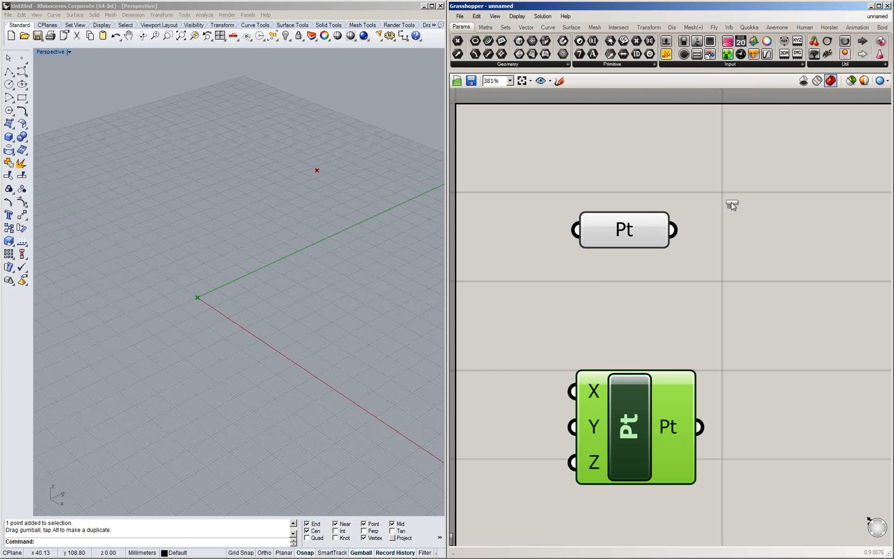
left_click_drag(808, 314, 810, 317)
right_click_drag(810, 321, 611, 282)
scroll(613, 285, "down", 1)
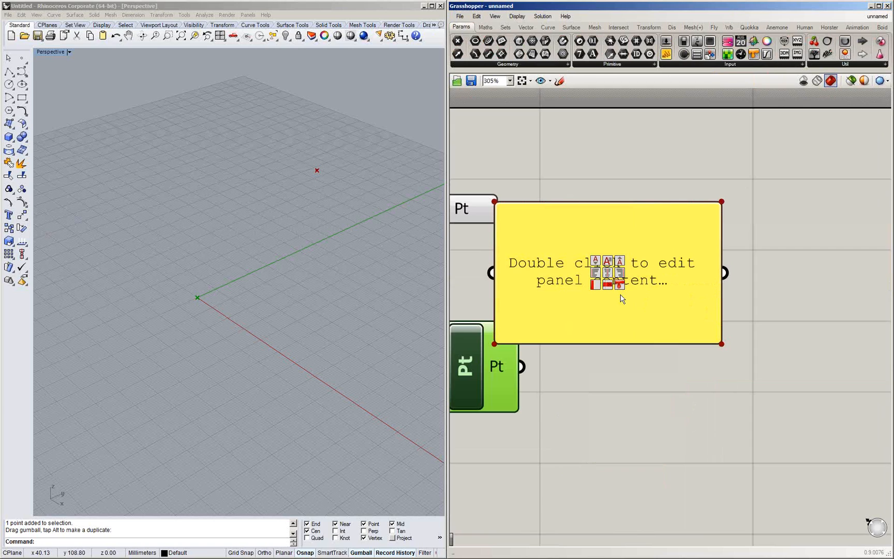
left_click(622, 298)
scroll(549, 216, "down", 2)
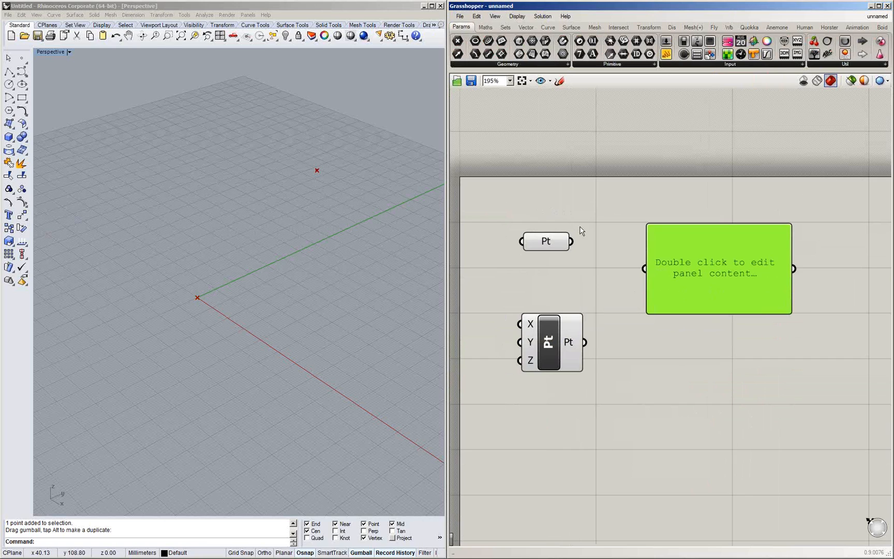
left_click_drag(572, 244, 638, 272)
left_click(634, 271)
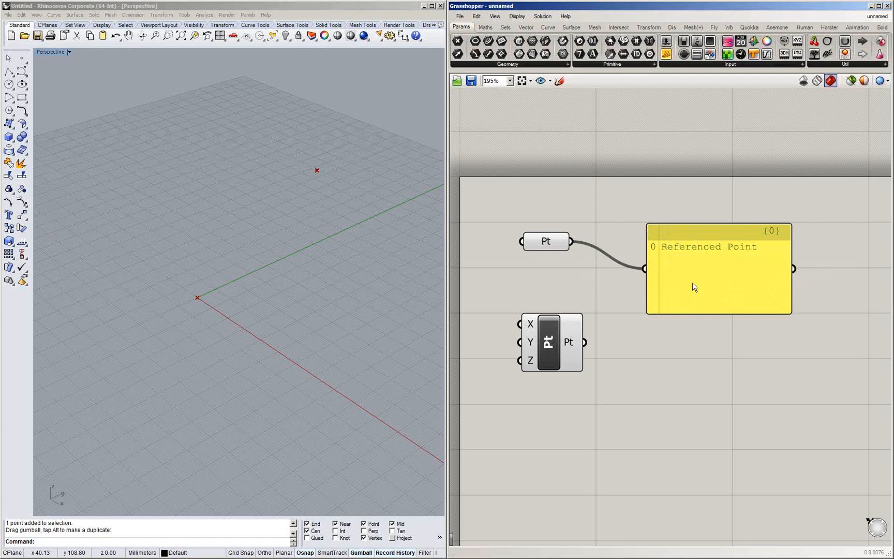
Move the panel up slightly and connect the XYZ point component's output to it in place of the Point parameter
left_click_drag(693, 285, 696, 268)
left_click_drag(584, 342, 645, 253)
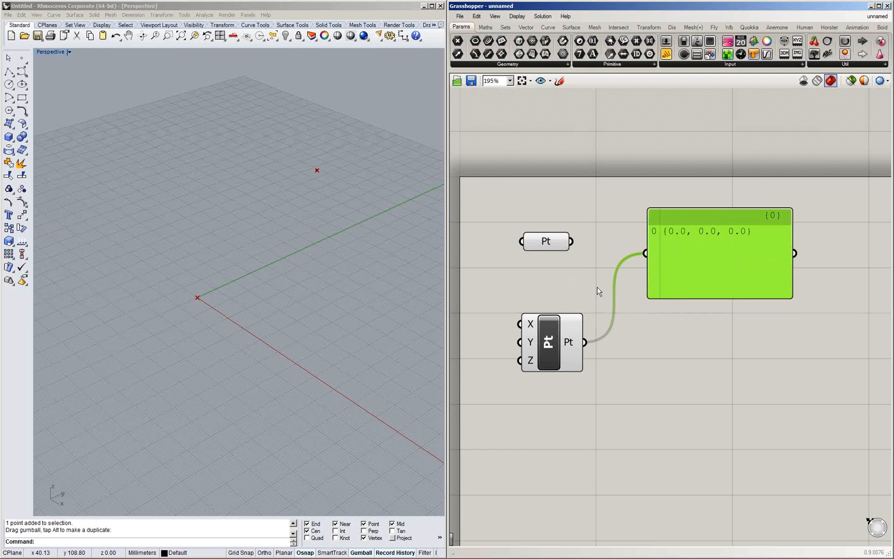
right_click_drag(545, 261, 595, 260)
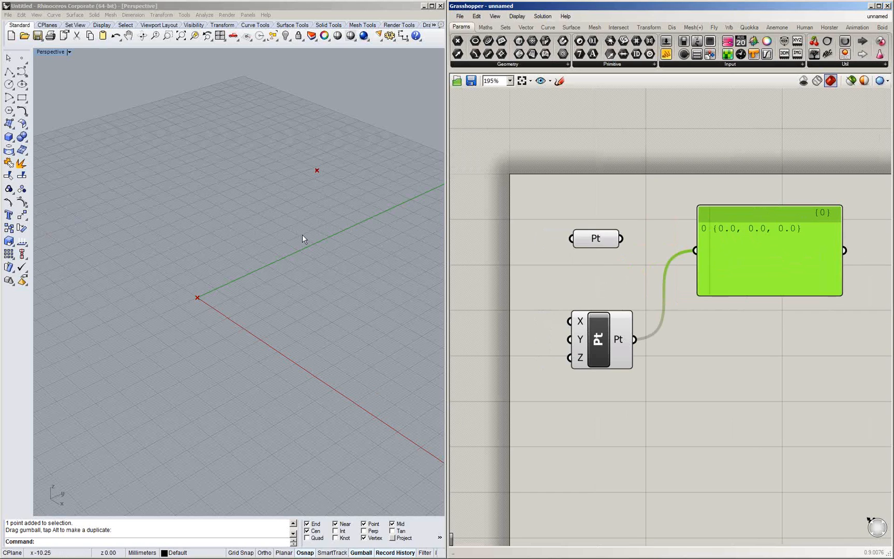
Shift both point components and the panel together along the canvas to free space beside the X, Y and Z inputs
scroll(573, 232, "down", 2)
left_click_drag(709, 351, 532, 170)
left_click_drag(590, 236, 690, 238)
left_click(618, 315)
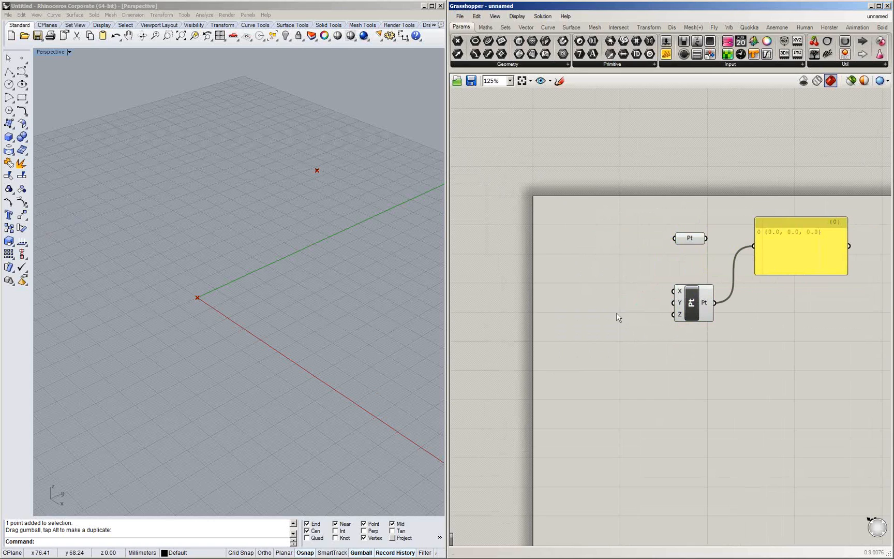
Add a number slider beside the XYZ point component and connect it to the X input, leaving its settings at their defaults
left_click(666, 42)
left_click(570, 287)
left_click_drag(537, 286, 566, 299)
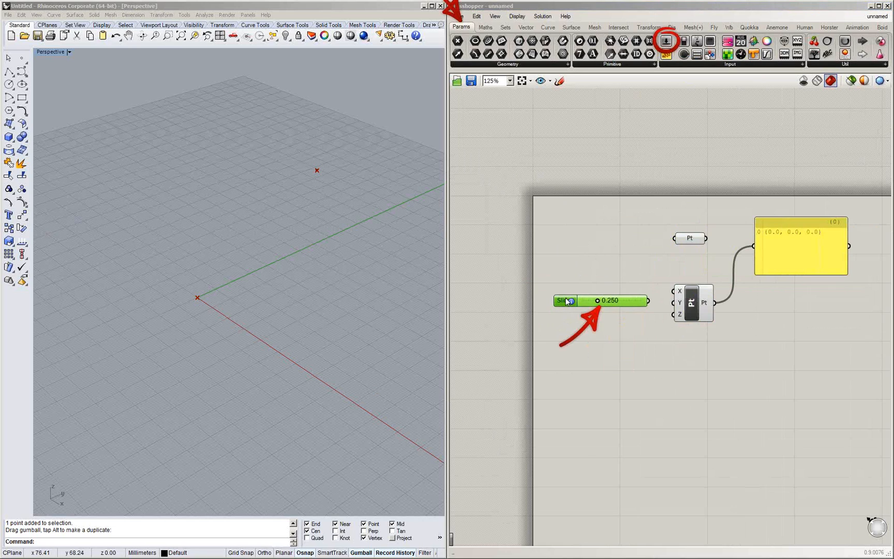
double_click(646, 301)
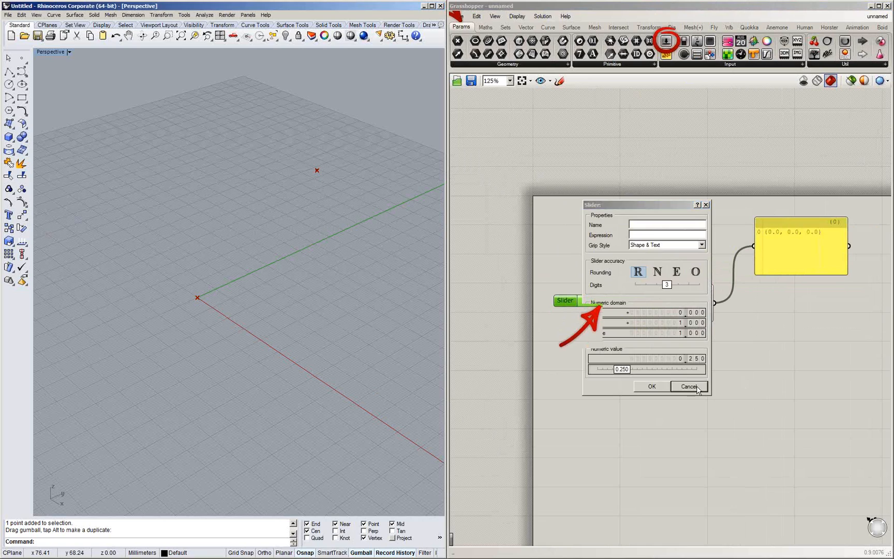
left_click(689, 386)
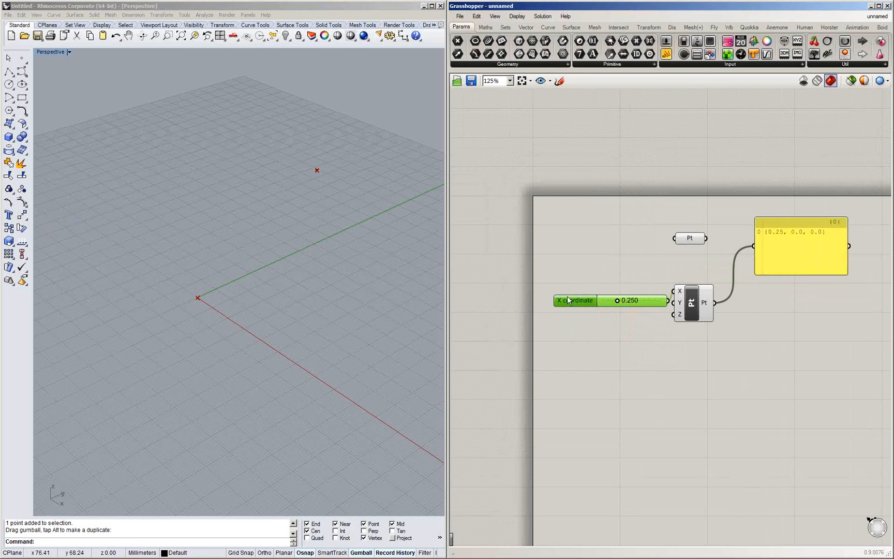
Align the X coordinate slider with the X input and slide its value to 0.976
left_click_drag(568, 300, 592, 291)
mouse_move(611, 294)
left_mouse_down()
mouse_move(619, 295)
mouse_move(597, 291)
left_mouse_up()
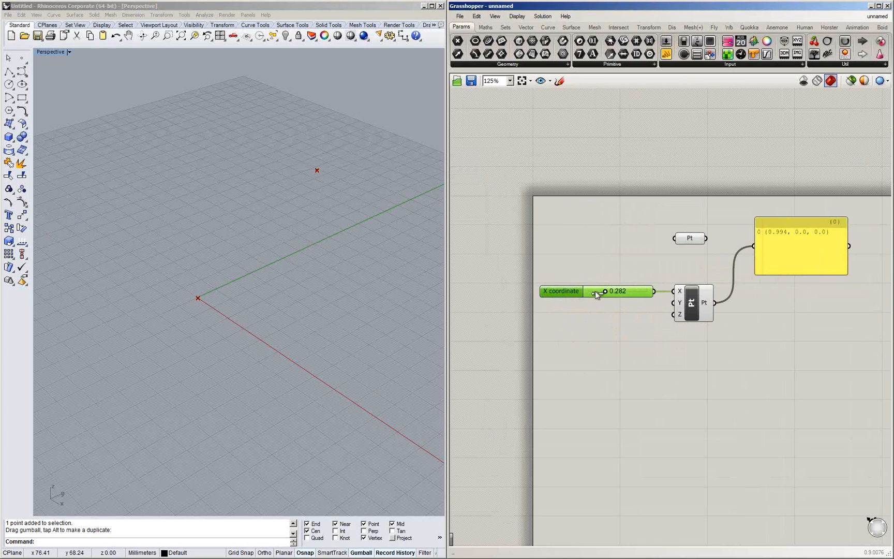
left_click_drag(652, 293, 653, 292)
right_click_drag(190, 305, 202, 406, "ctrl")
mouse_move(647, 291)
left_mouse_down()
mouse_move(584, 292)
mouse_move(645, 291)
left_mouse_up()
Set the X coordinate slider's numeric domain to a minimum of -100 and a maximum of 100
double_click(562, 291)
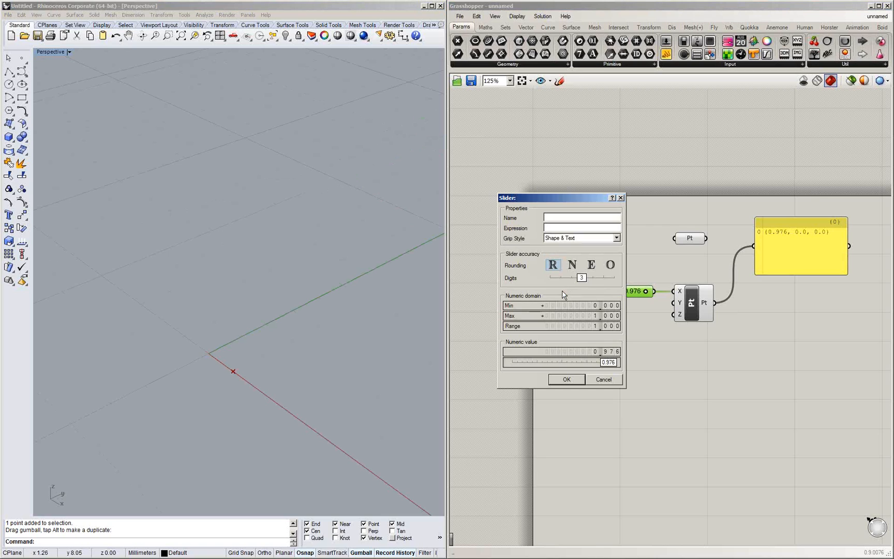
left_click_drag(575, 199, 662, 145)
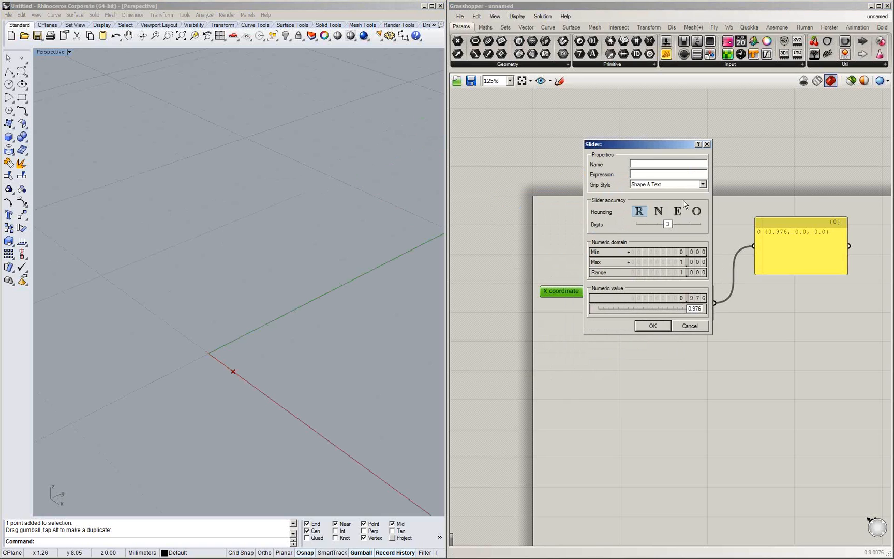
double_click(671, 253)
type("=")
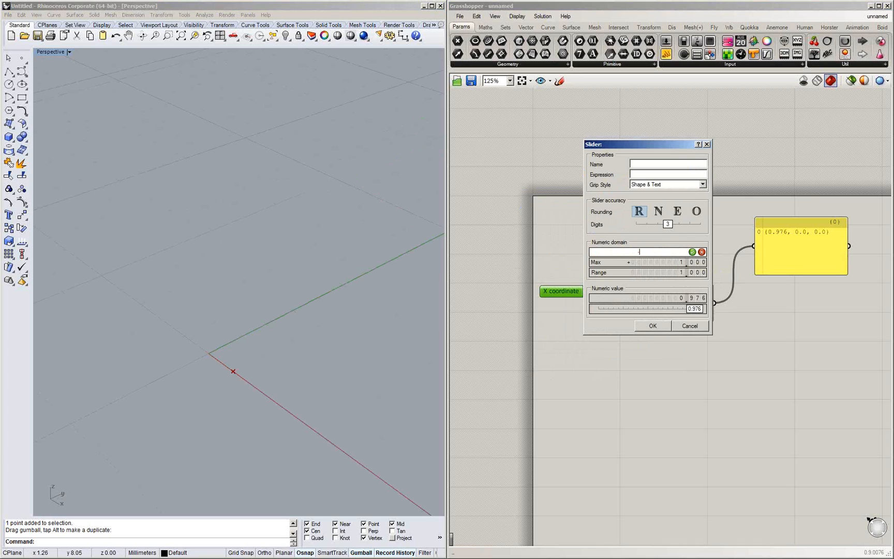
type("100")
left_click(692, 252)
double_click(677, 262)
type("1")
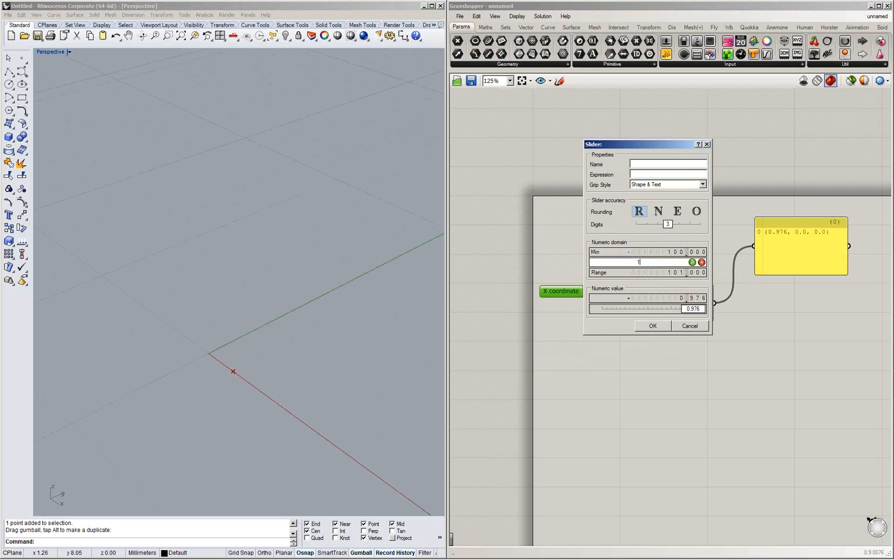
left_click(693, 262)
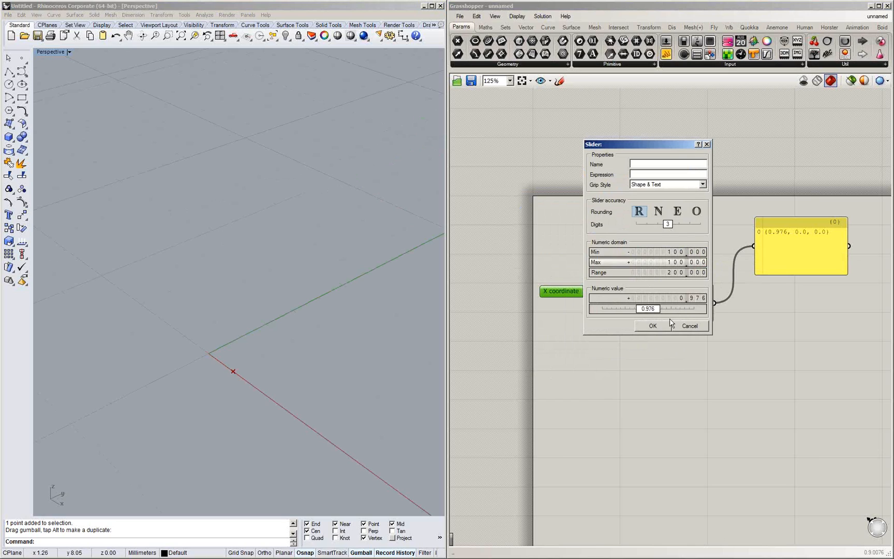
left_click(665, 325)
Slide the X coordinate to -48.624 so the constructed point moves along the negative X axis
mouse_move(617, 292)
left_mouse_down()
mouse_move(594, 291)
mouse_move(619, 291)
left_mouse_up()
scroll(250, 252, "down", 3)
scroll(256, 285, "down", 4)
mouse_move(620, 293)
left_mouse_down()
mouse_move(593, 294)
mouse_move(624, 295)
mouse_move(602, 293)
left_mouse_up()
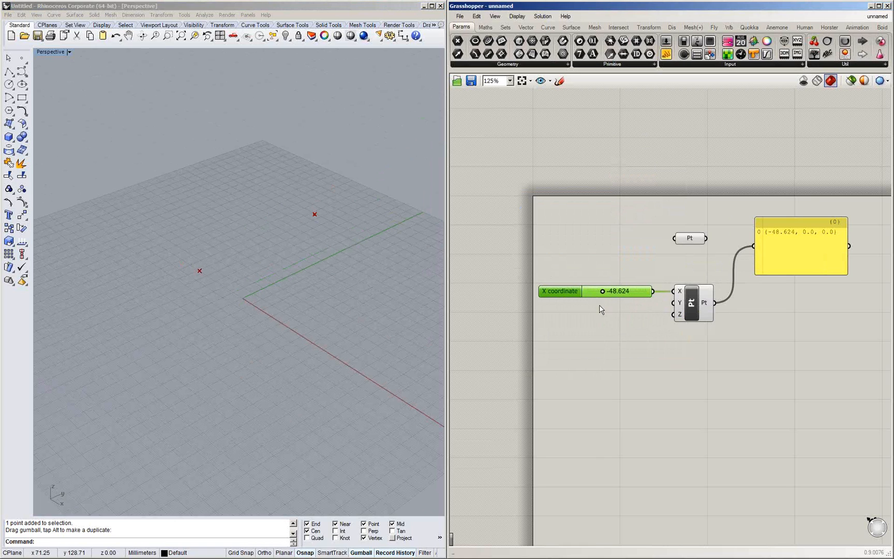
Copy the slider for the Y and Z inputs, connect the copies, and set them to 13.776 and 7.847
left_click_drag(562, 293, 558, 326)
left_click_drag(655, 311, 673, 314)
left_click_drag(550, 313, 549, 310)
left_click_drag(559, 324, 555, 323)
left_click_drag(605, 307, 619, 323)
right_click_drag(267, 252, 194, 233)
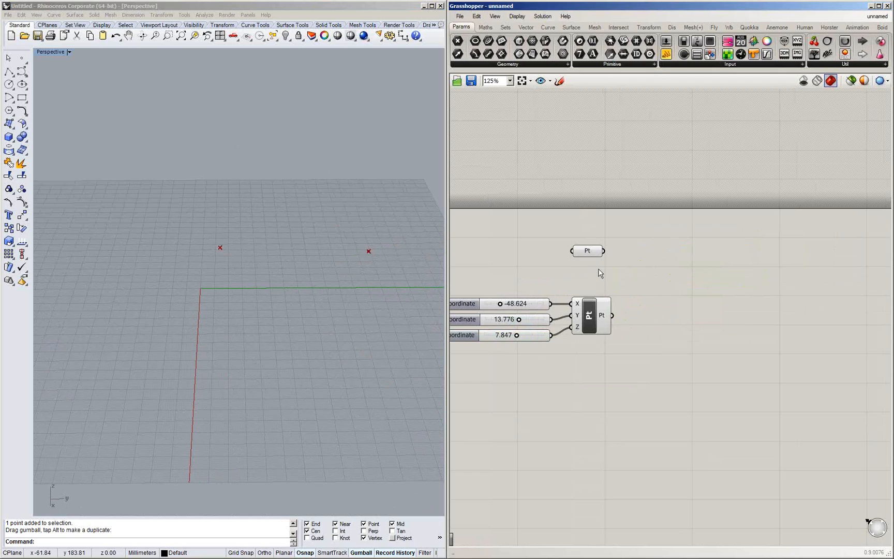
Add a Line component, connecting the Point parameter to input A and the XYZ point to input B
left_click_drag(594, 251, 599, 276)
left_click(548, 26)
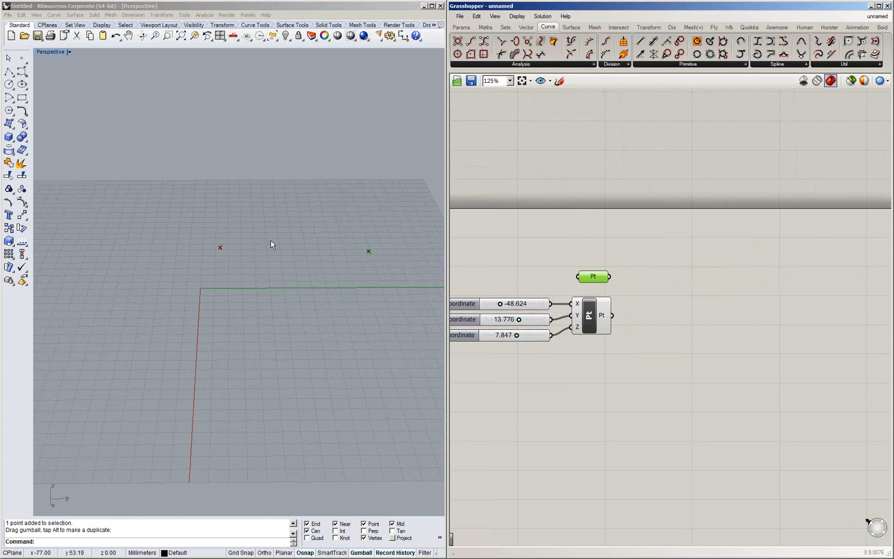
right_click_drag(293, 270, 298, 273)
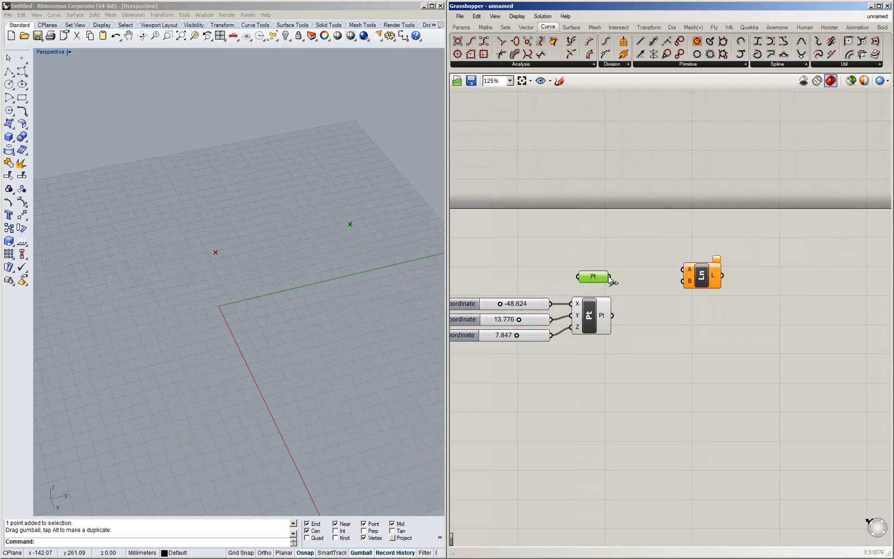
left_click_drag(610, 276, 683, 270)
mouse_move(613, 315)
left_mouse_down()
mouse_move(696, 288)
mouse_move(684, 281)
mouse_move(696, 306)
left_mouse_up()
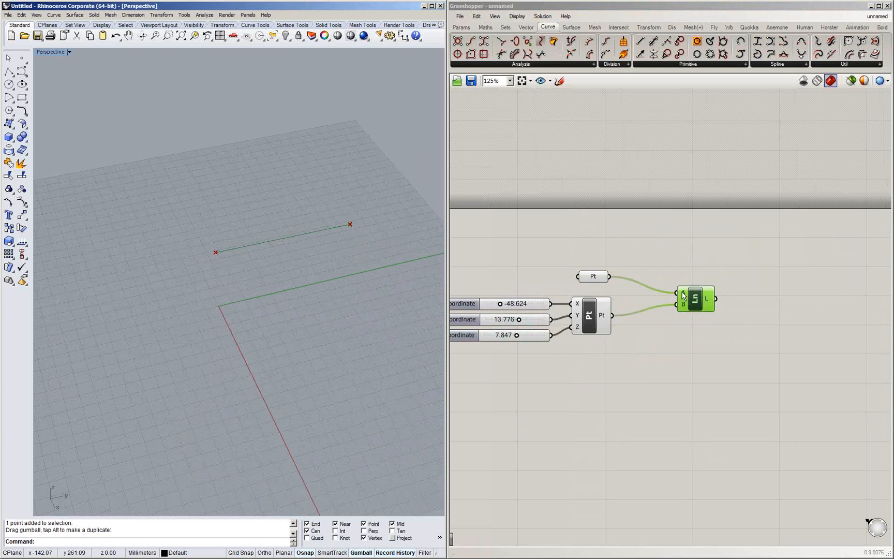
mouse_move(684, 296)
mouse_move(709, 302)
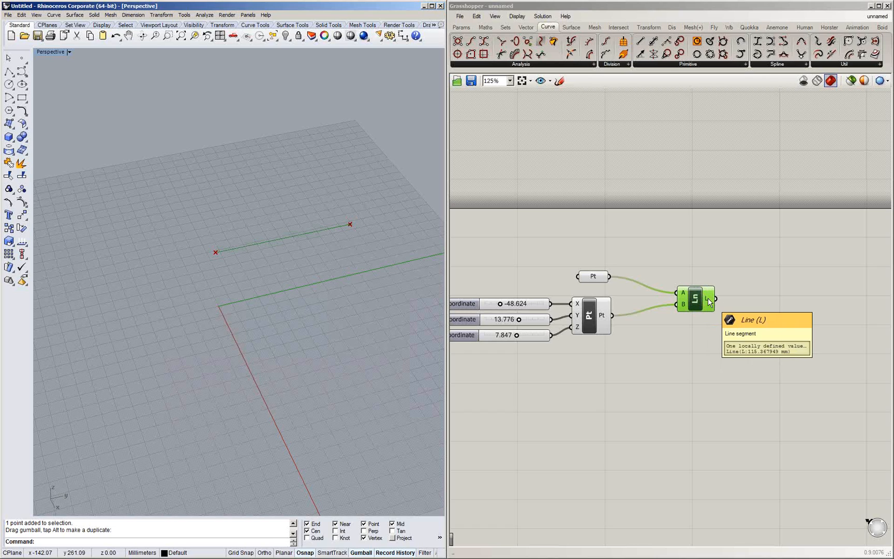
Add a compact panel below the Line component and connect the line output to it
left_click(462, 27)
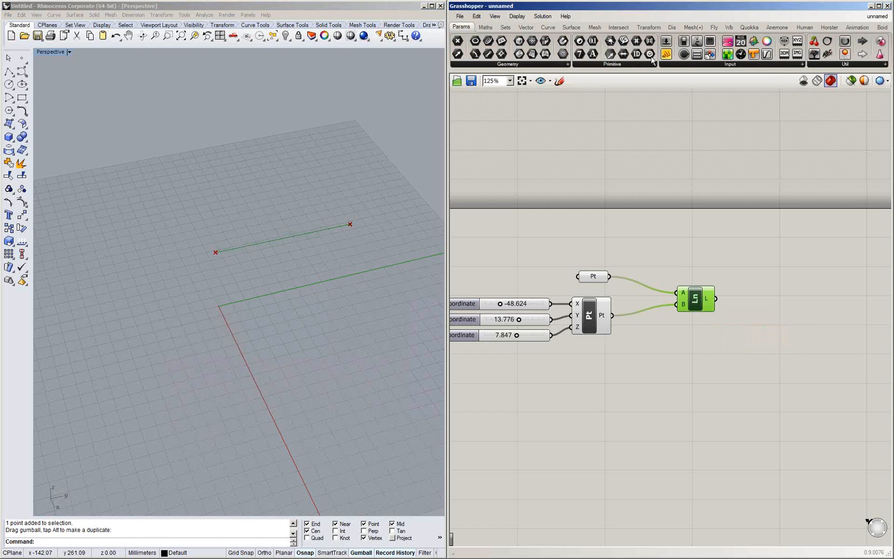
left_click_drag(665, 54, 750, 380)
left_click_drag(716, 299, 845, 351)
left_click_drag(748, 355, 779, 371)
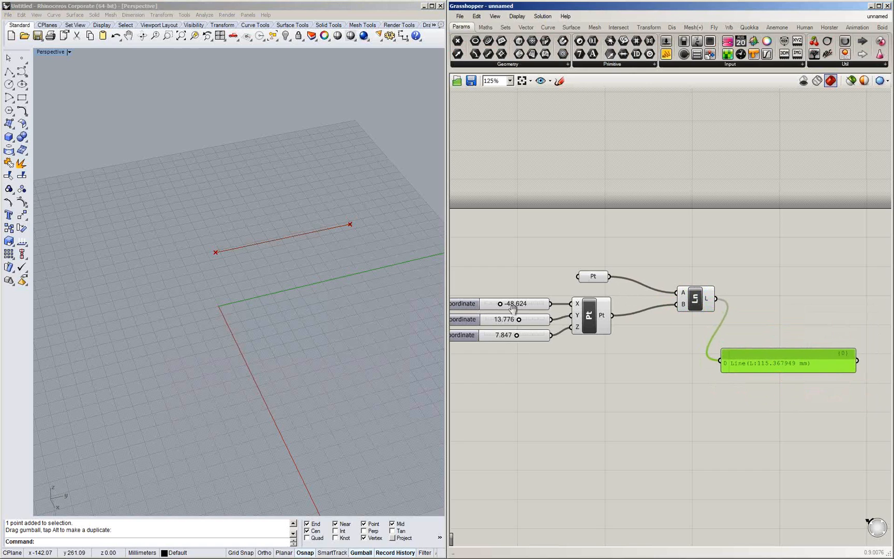
Slide the X coordinate to 45.776 to change the line's constructed endpoint
right_click_drag(513, 307, 537, 309)
left_click_drag(527, 306, 527, 307)
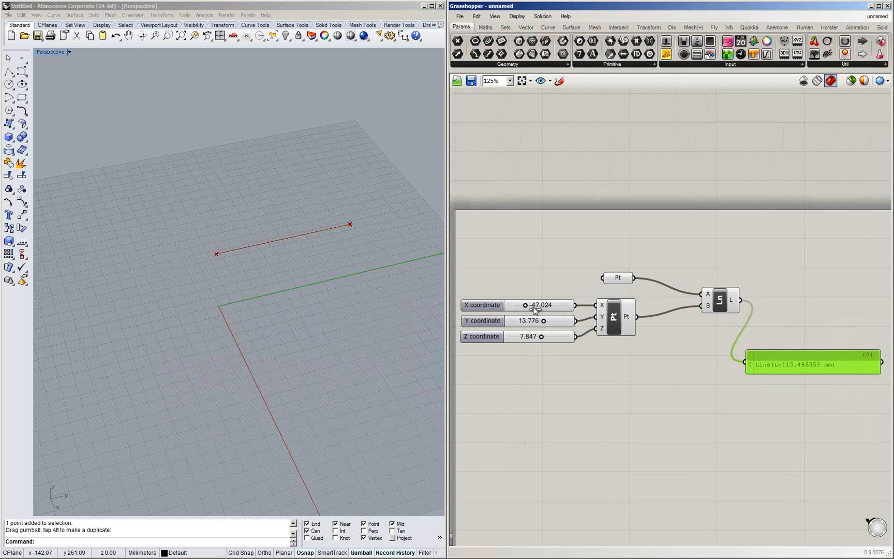
left_click_drag(535, 309, 550, 308)
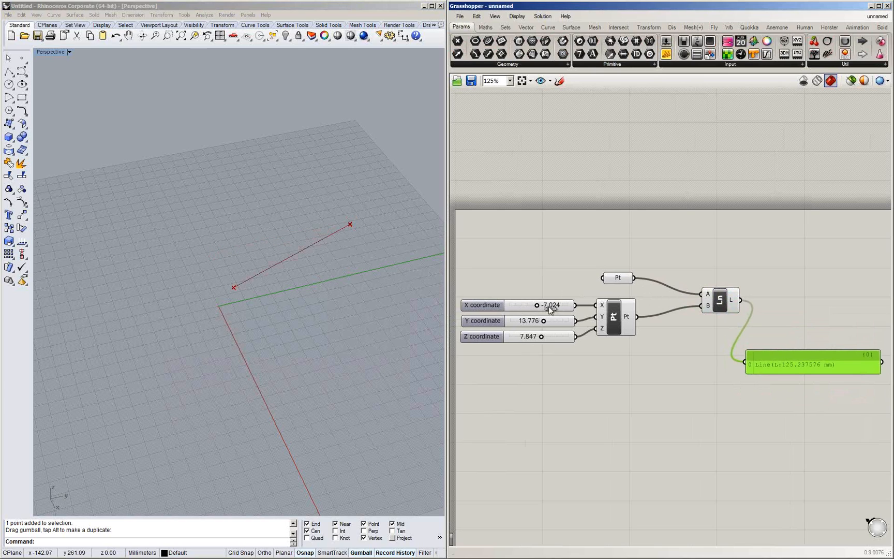
left_click_drag(551, 309, 561, 310)
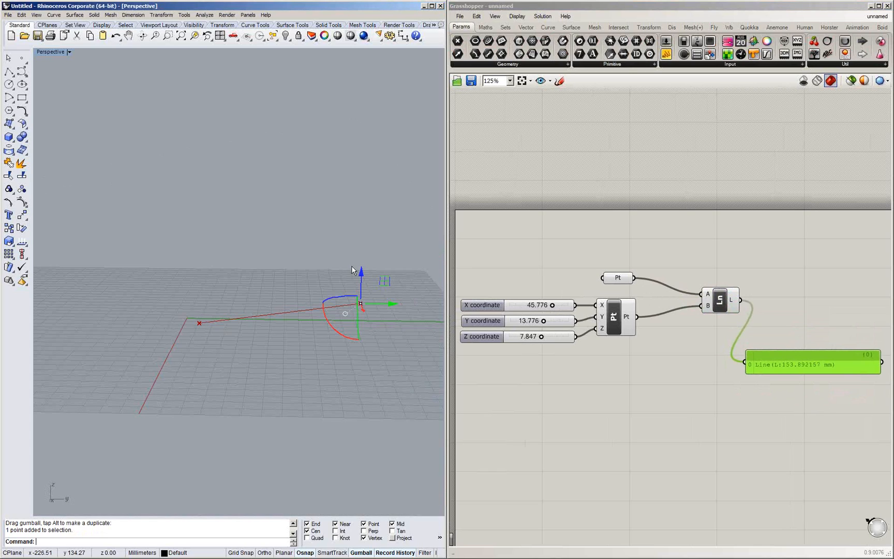
Raise the referenced Rhinoceros point vertically with the gumball and set the X coordinate slider to 56.976
left_click_drag(351, 266, 357, 174)
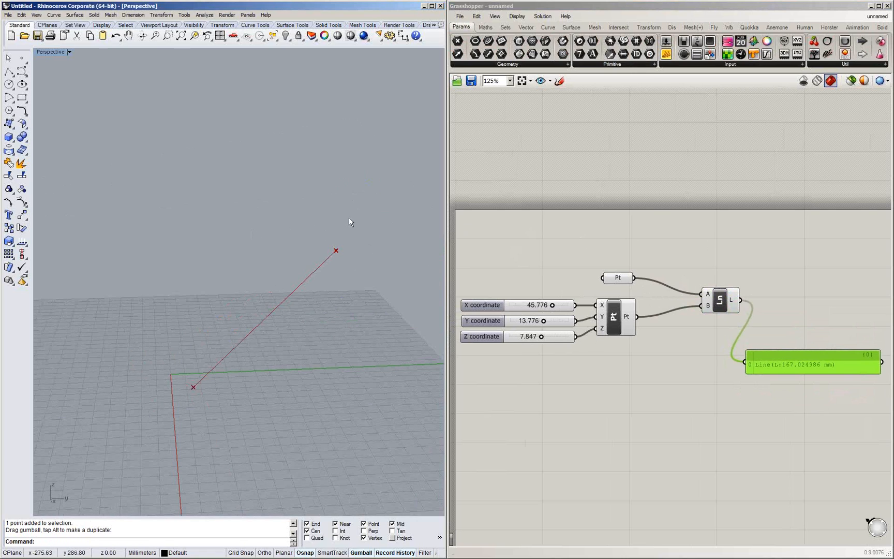
left_click_drag(316, 216, 394, 306)
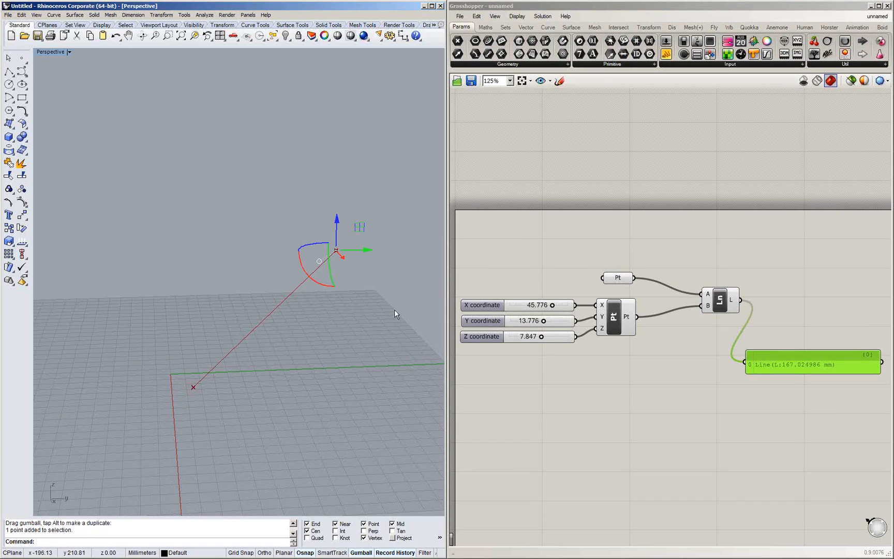
left_click(357, 300)
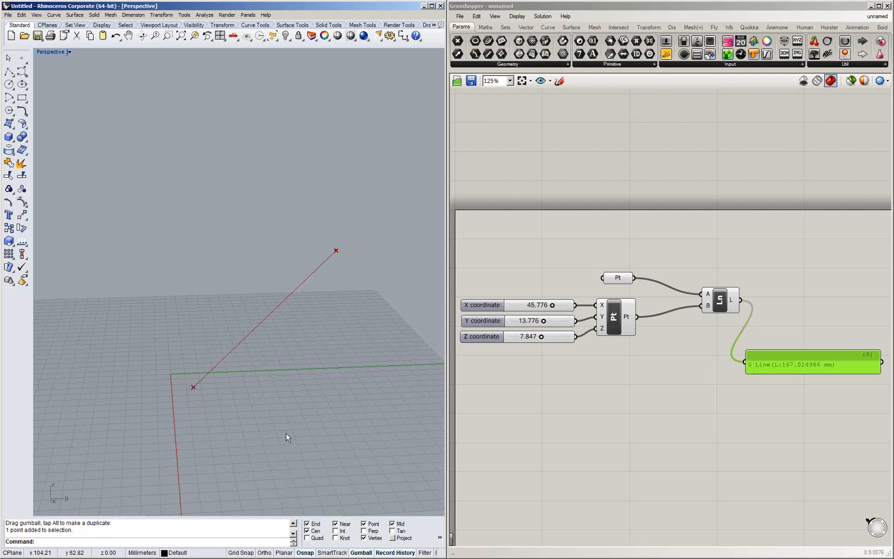
mouse_move(553, 305)
left_mouse_down()
mouse_move(533, 307)
mouse_move(557, 307)
left_mouse_up()
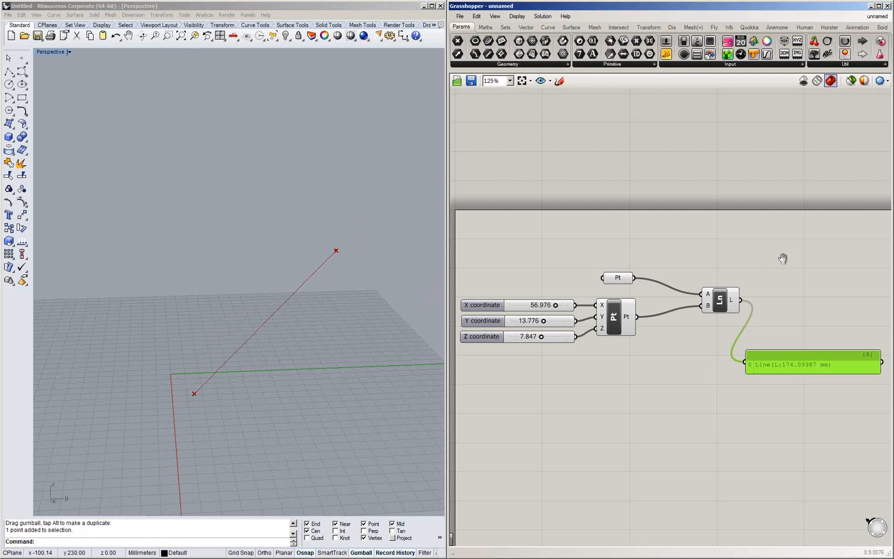
Search for "divi", add the Divide Curve component near the Line component, and locate its place among the Curve components
right_click_drag(782, 259, 659, 230)
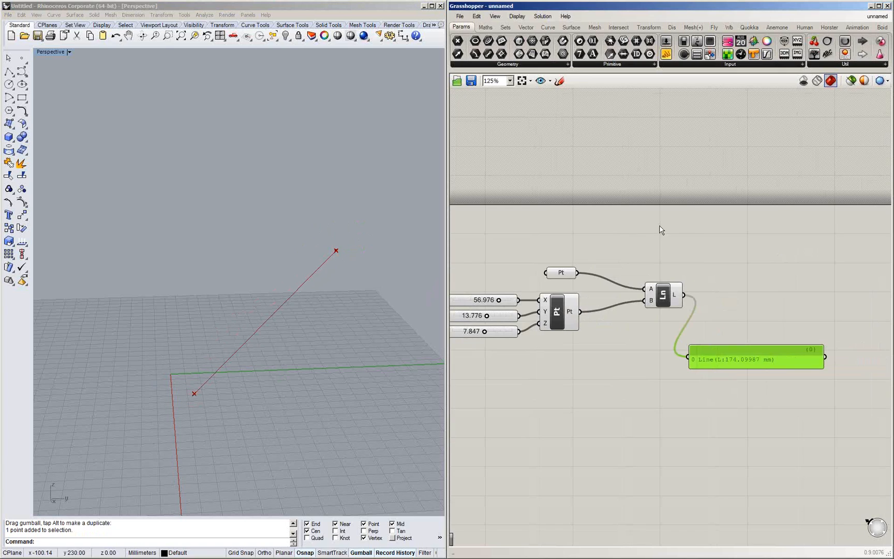
double_click(705, 233)
type("divi")
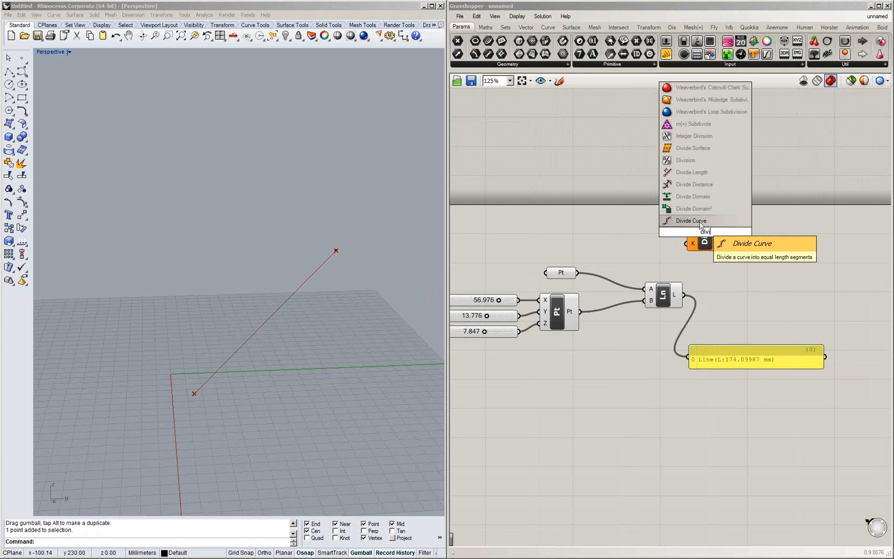
left_click(701, 223)
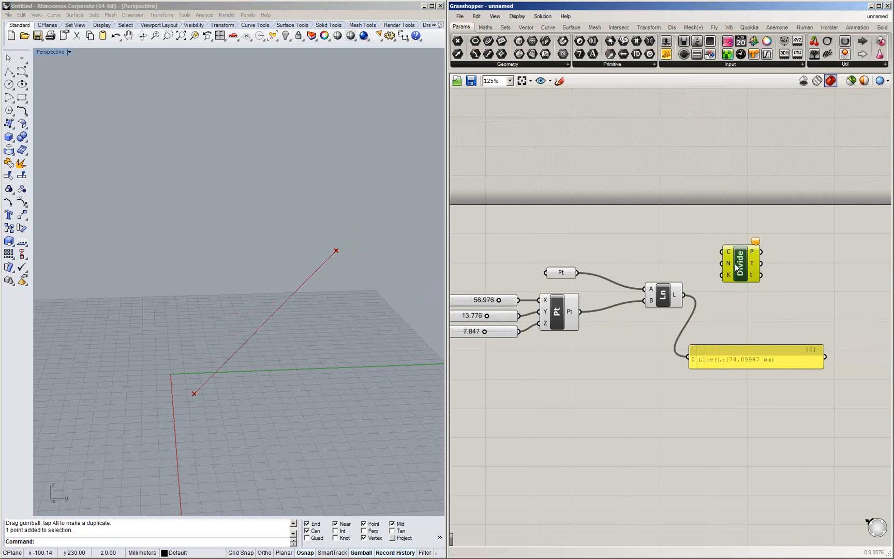
key("ctrl+alt")
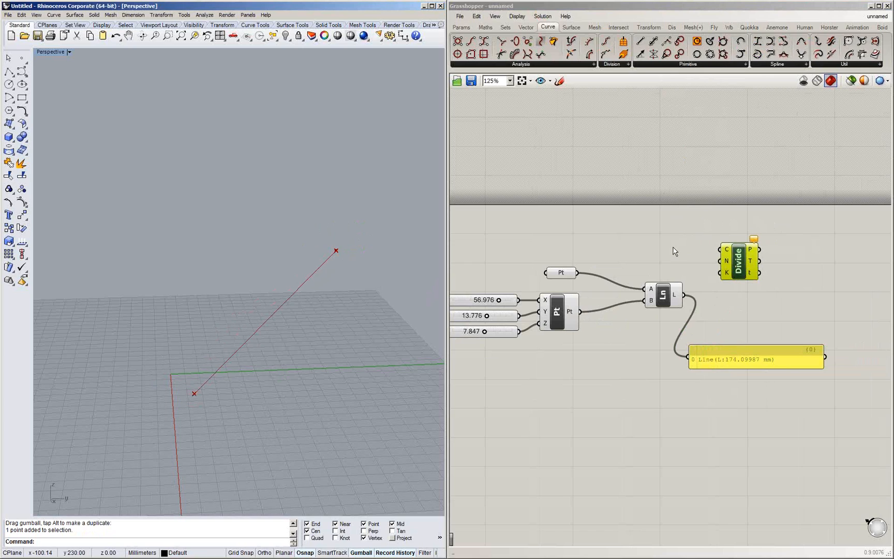
Add a second Divide Curve component with the search keyword "divid" and delete the spare one
double_click(677, 227)
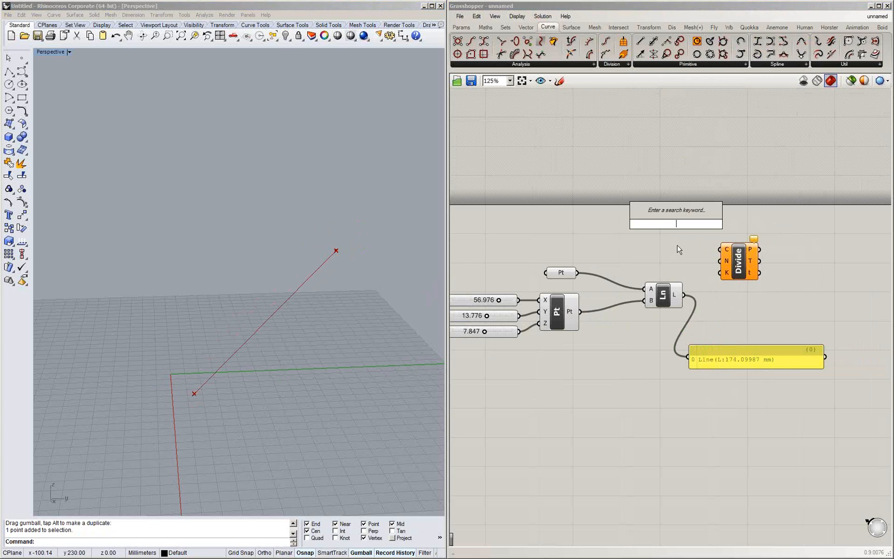
type("divid")
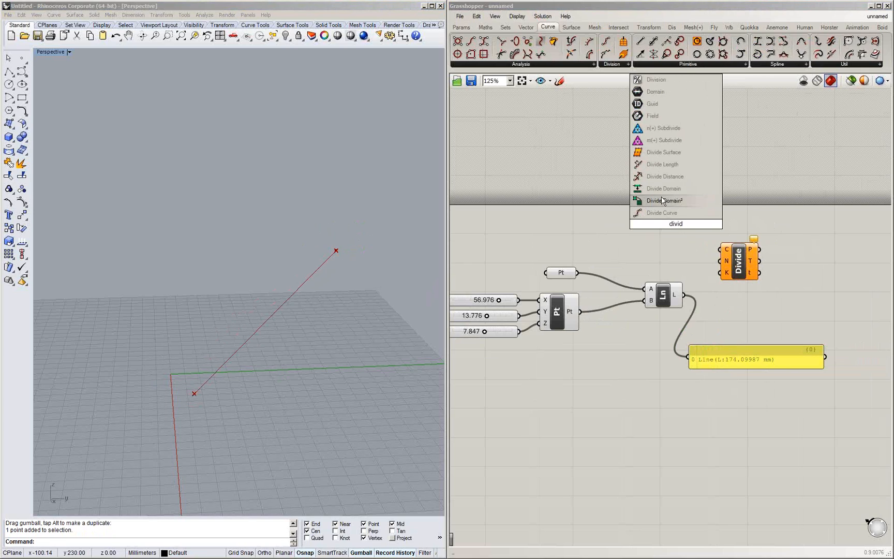
left_click(675, 213)
left_click_drag(736, 261, 765, 286)
key("Delete")
Place the Divide Curve component beside the Line component and connect the line output to its curve input
left_click_drag(680, 228, 764, 281)
left_click(764, 281, "ctrl+alt")
left_click_drag(684, 295, 776, 294)
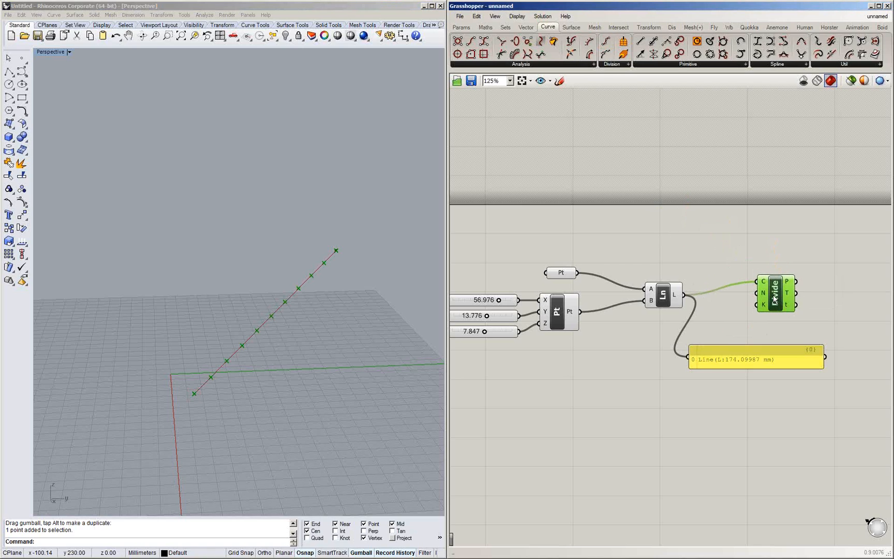
Move the line's panel above the component chain and shift the Divide Curve component slightly lower
left_click_drag(738, 368, 758, 204)
left_click_drag(767, 304, 774, 339)
scroll(773, 339, "up", 1)
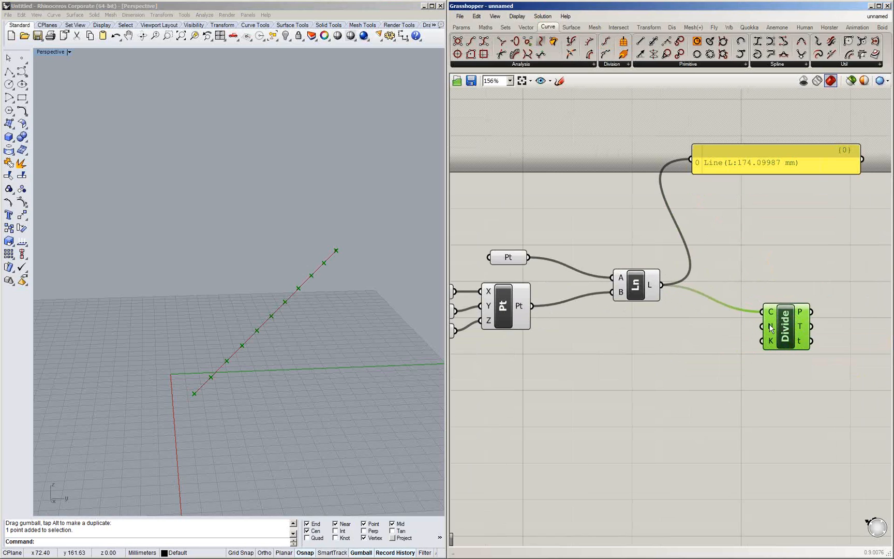
Add a number slider set to 15 below the line wire, near the Divide Curve component
double_click(693, 363)
type("1")
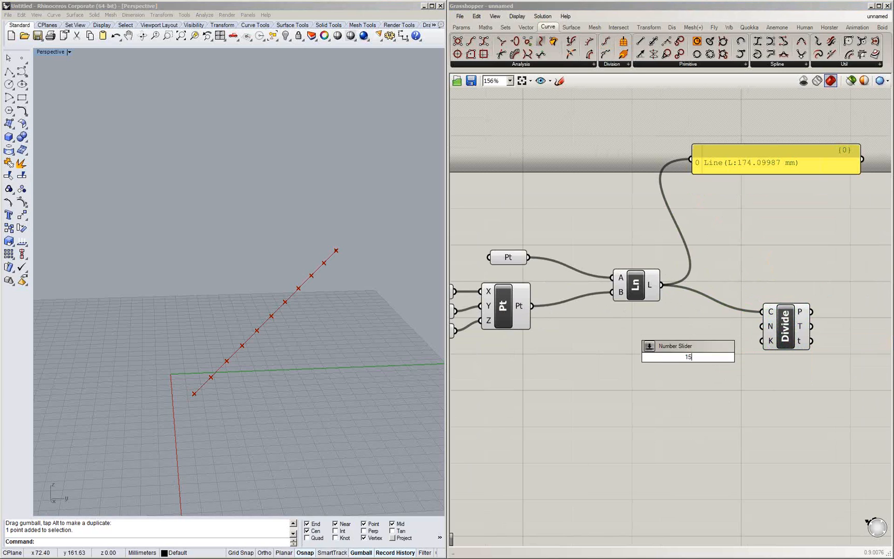
type("5")
key("Return")
left_click_drag(655, 370, 655, 356)
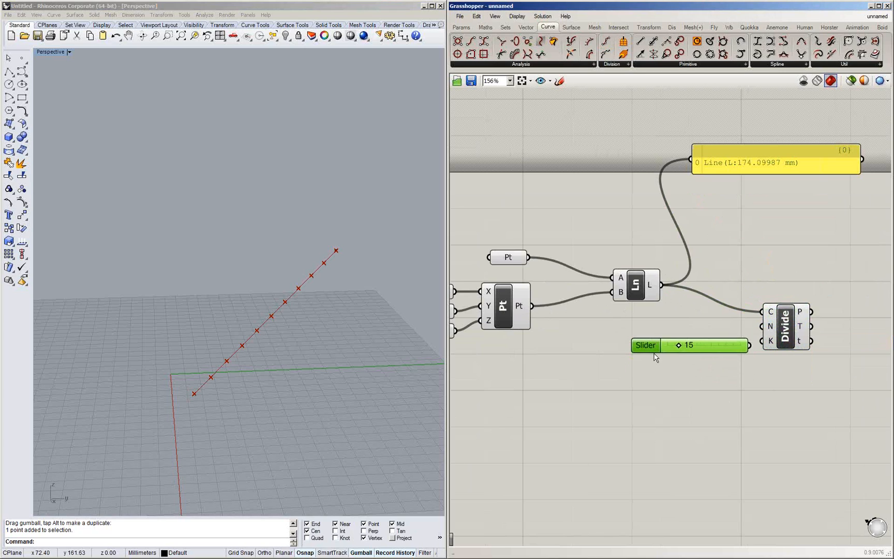
Replace the new slider with another one set to 15 and connect it to the Divide Curve component's count input N
double_click(689, 397)
type("15")
key("Return")
left_click(651, 349)
key("Delete")
left_click_drag(640, 394, 623, 337)
left_click_drag(731, 339, 761, 326)
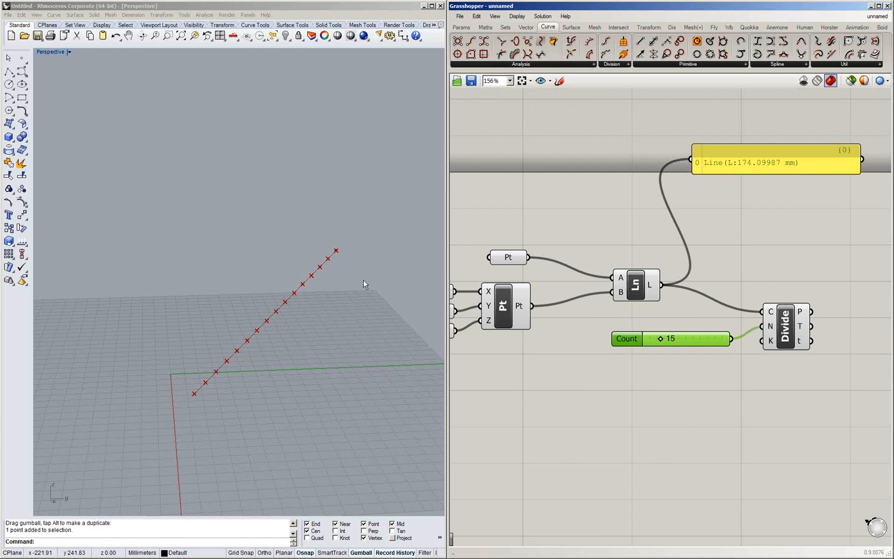
Add a Line SDL component beside Divide Curve and connect the division points to its start input S
right_click_drag(287, 290, 261, 312)
right_click_drag(719, 324, 720, 324)
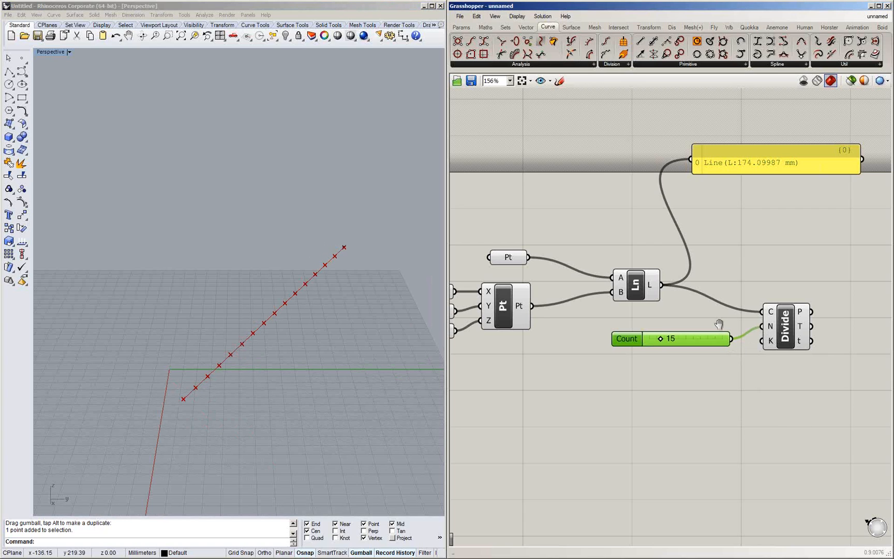
left_click(763, 273)
double_click(764, 272)
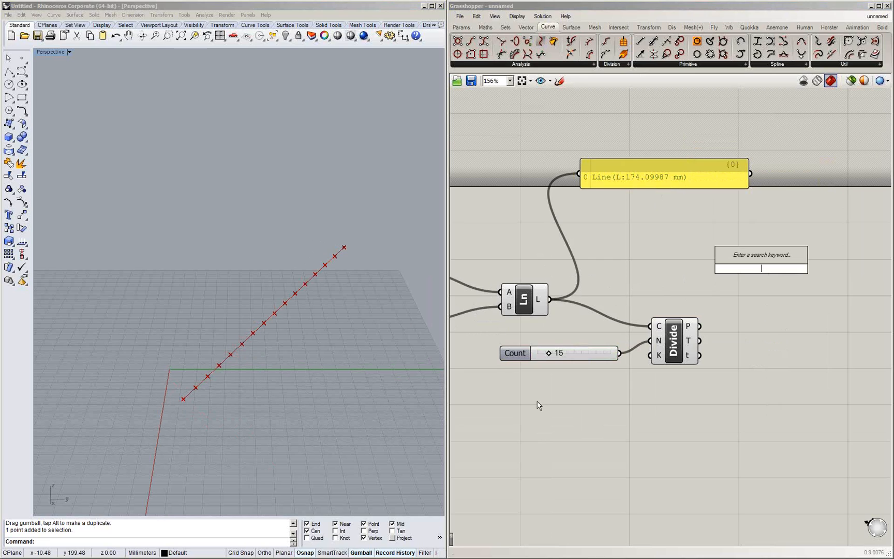
type("line sdl")
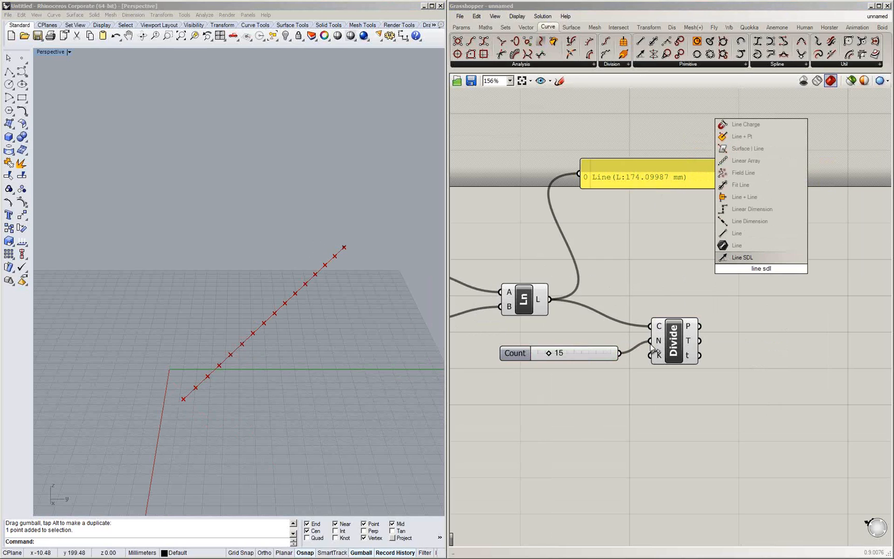
left_click(734, 258)
left_click_drag(768, 272, 771, 305)
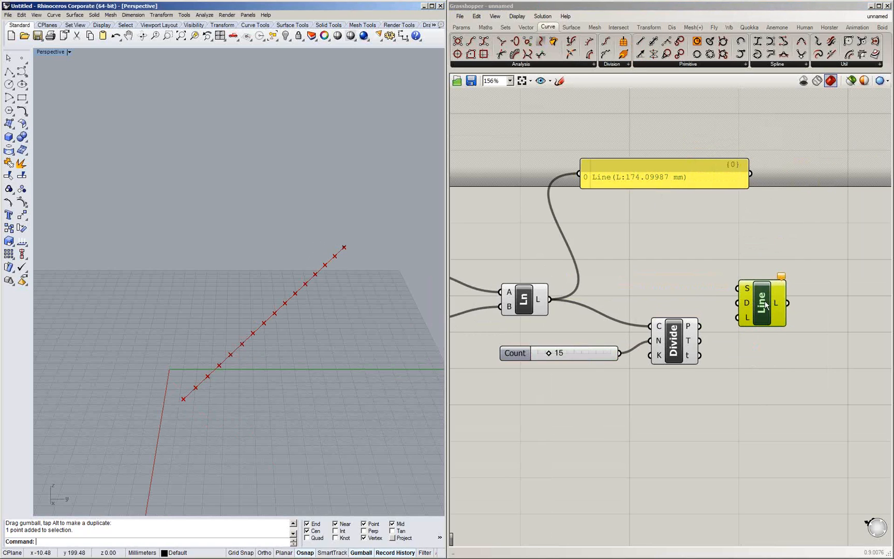
left_click_drag(757, 290, 761, 320)
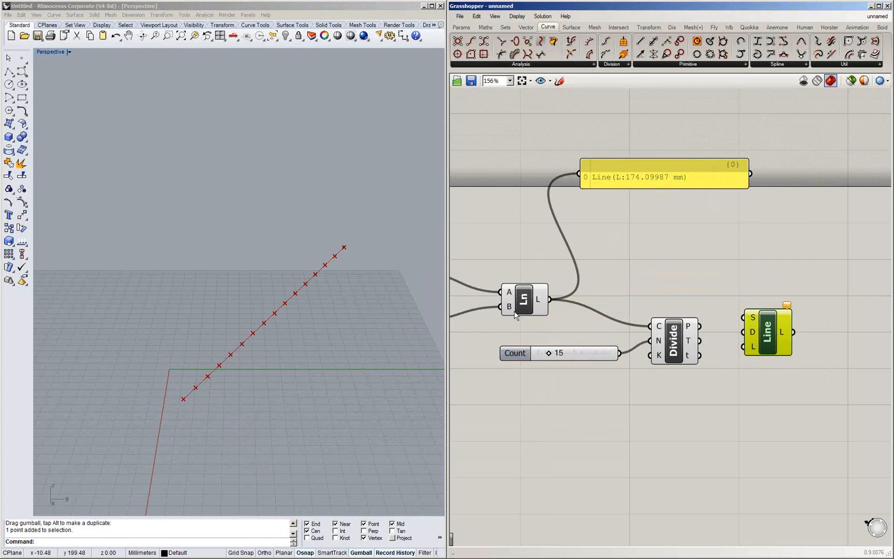
left_click_drag(773, 318, 794, 351)
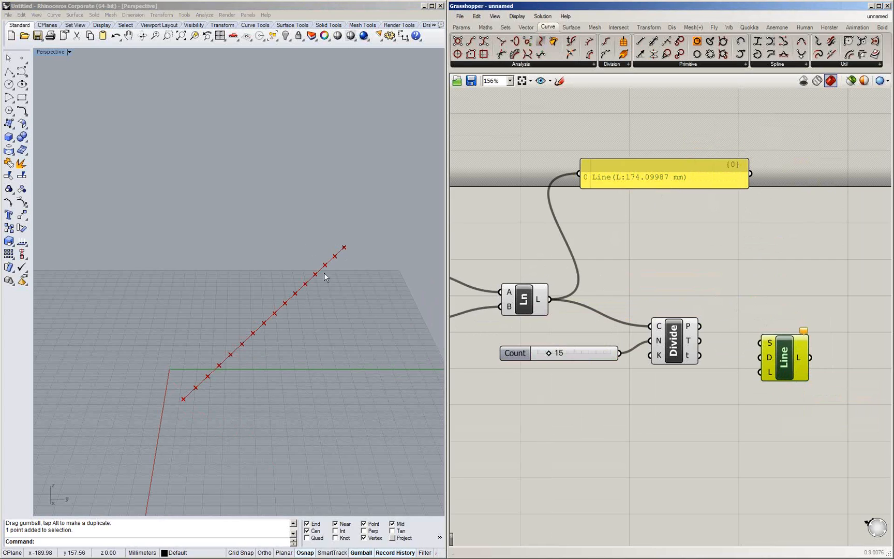
left_click_drag(699, 326, 778, 382)
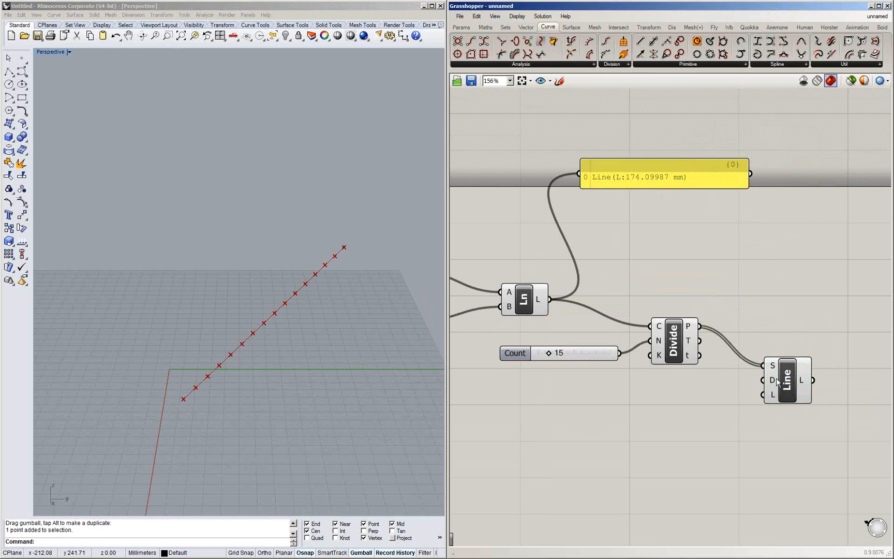
Add a Unit Z vector component and connect it to the Line SDL direction input D
double_click(694, 415)
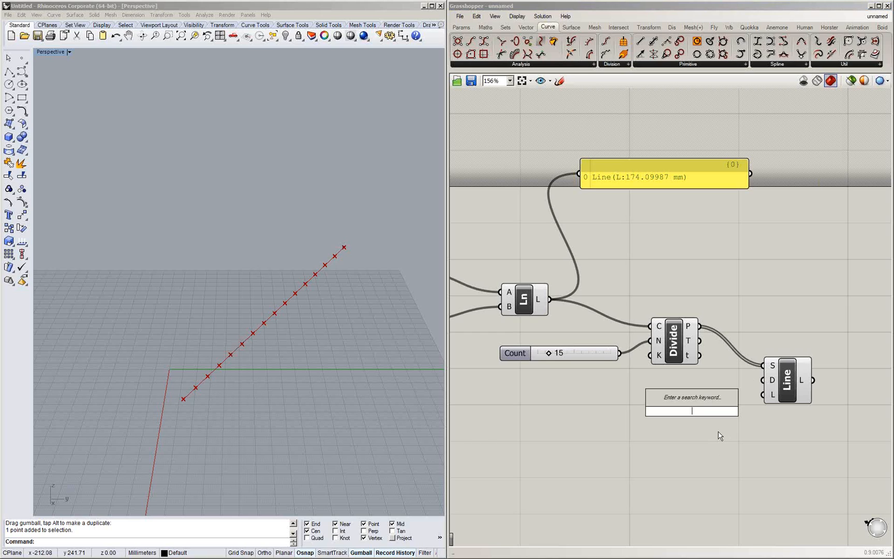
type("z")
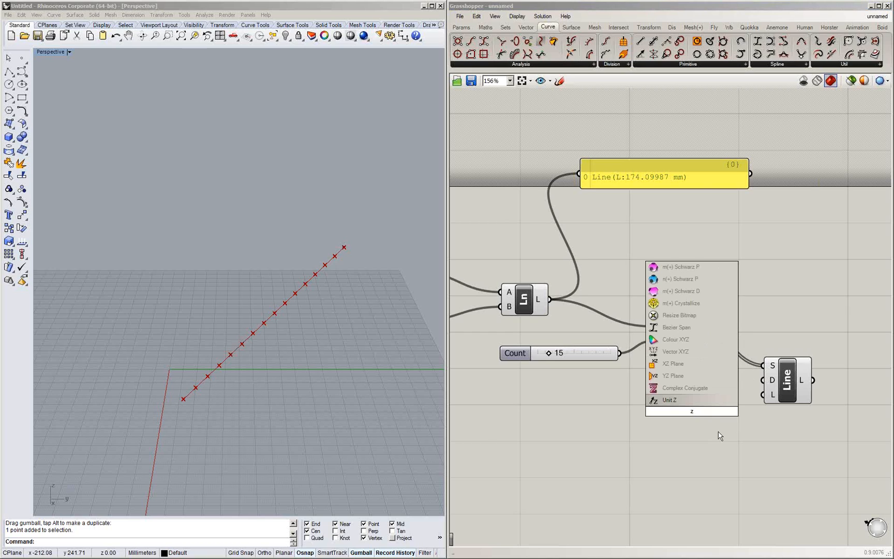
left_click(693, 399)
left_click_drag(689, 412, 786, 398)
Add a number slider set to 18 and connect it to the Line SDL length input L
double_click(690, 443)
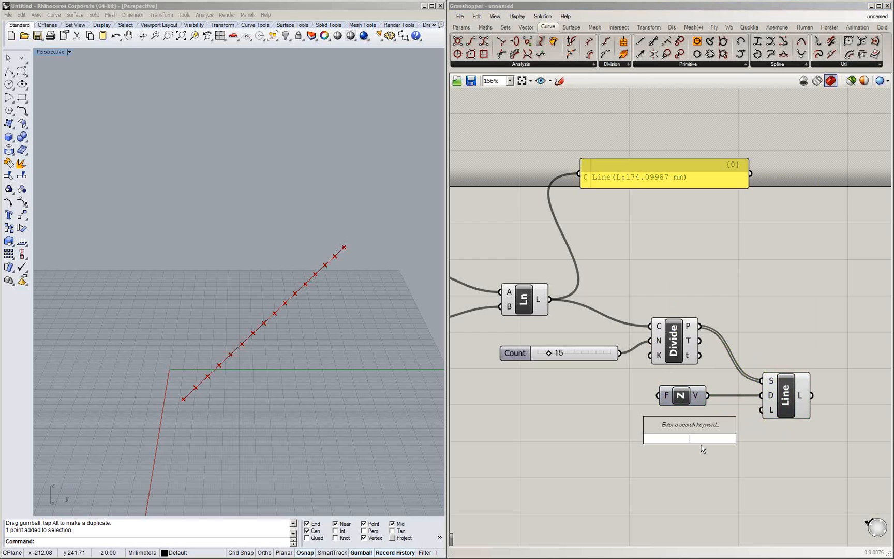
type("18")
key("Return")
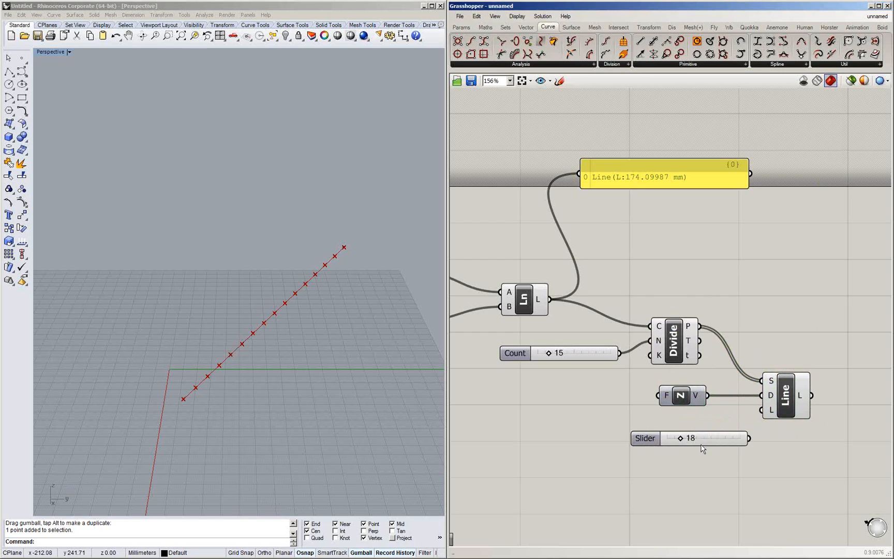
left_click_drag(754, 438, 768, 413)
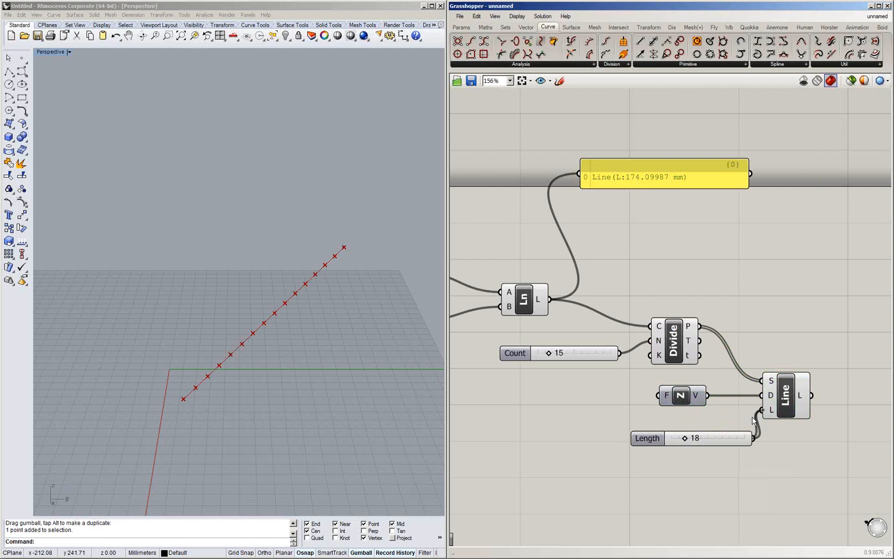
Set the Length slider feeding the Line SDL component to 47
right_click_drag(308, 298, 210, 327)
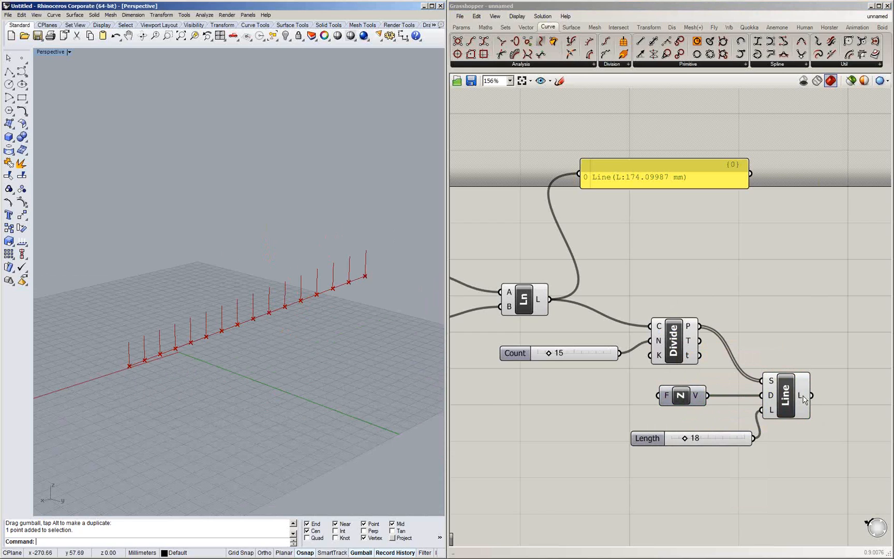
mouse_move(804, 399)
left_click_drag(761, 409, 711, 439)
Raise the referenced end point of the divided line in the Rhino viewport, shift it once more with the gumball, and deselect it
mouse_move(358, 274)
right_mouse_down()
mouse_move(314, 315)
mouse_move(294, 297)
mouse_move(346, 269)
right_mouse_up()
left_click(366, 293)
left_click_drag(392, 322, 365, 230)
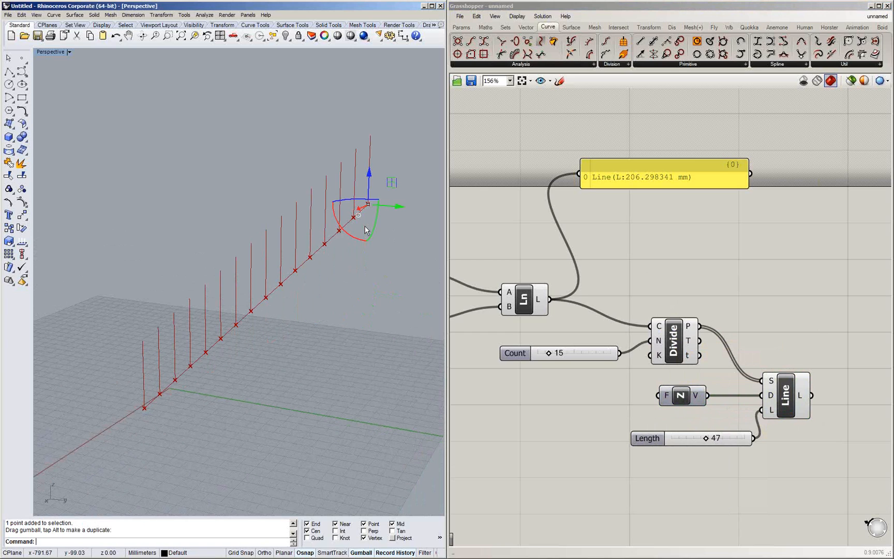
right_click_drag(365, 231, 293, 322)
left_click_drag(345, 342, 318, 389)
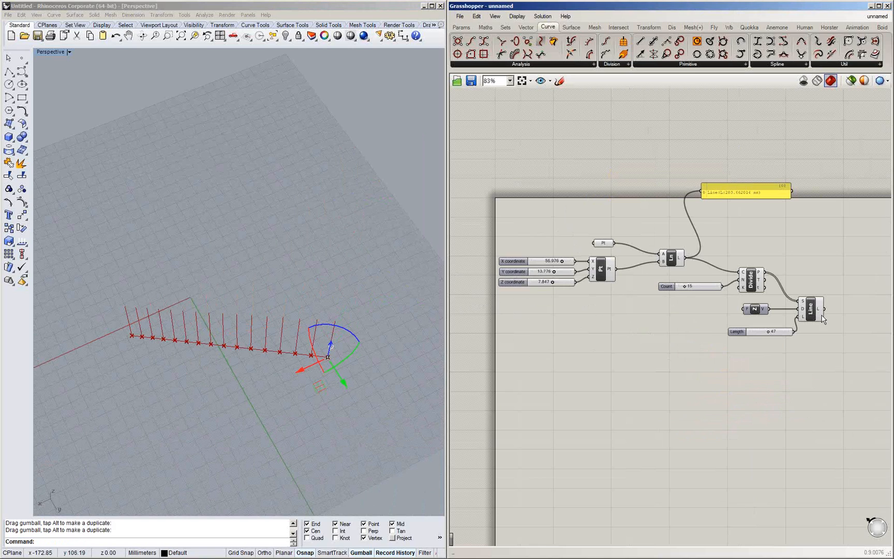
left_click(241, 368)
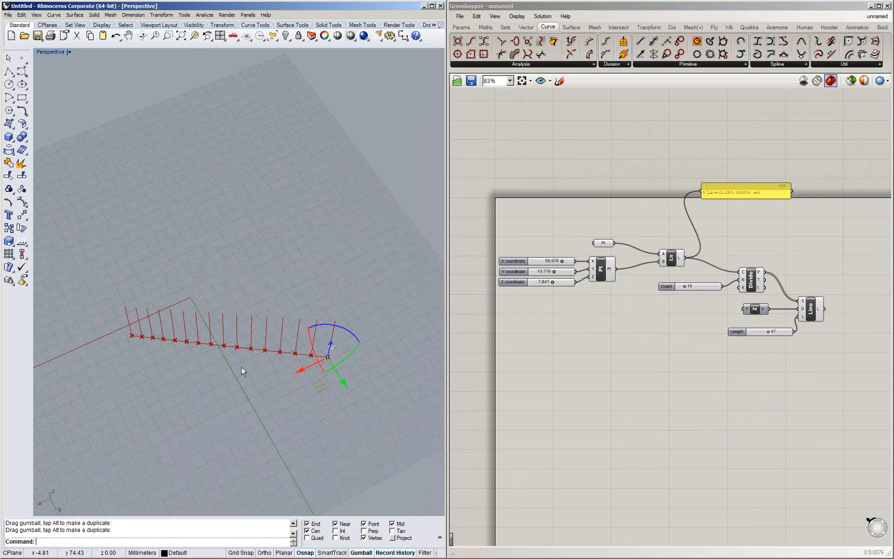
right_click_drag(241, 365, 246, 359)
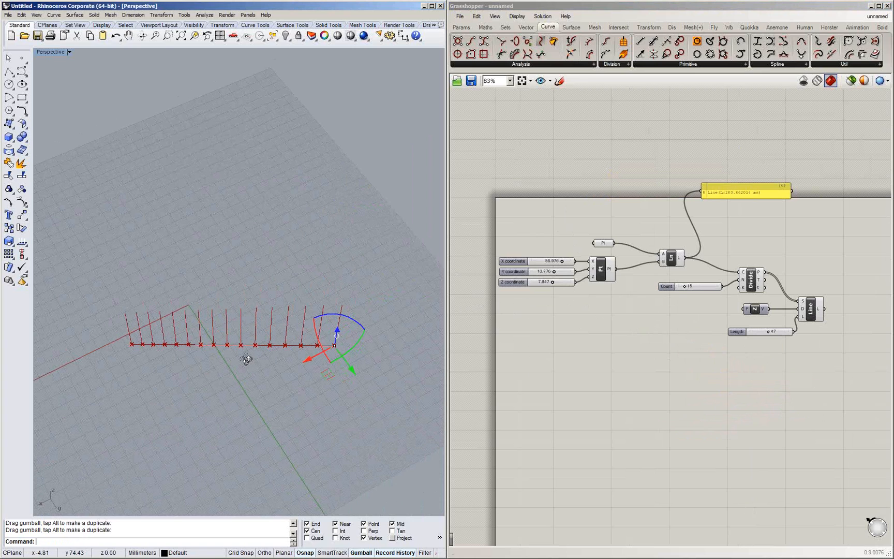
right_click_drag(246, 358, 249, 356)
Arrange the definition compactly by placing the panel beside the Line component and moving the downstream components closer to the points
left_click_drag(736, 190, 769, 248)
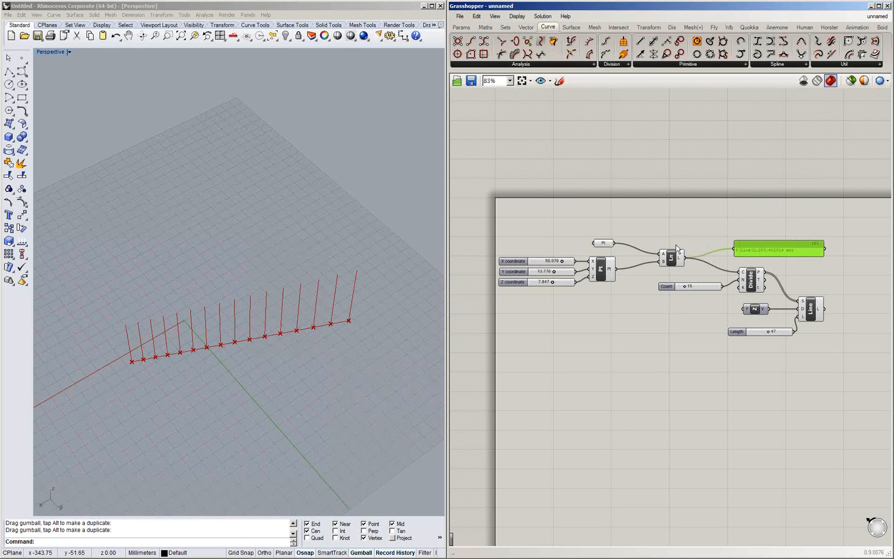
left_click_drag(862, 371, 647, 192)
left_click_drag(678, 261, 646, 260)
left_click_drag(822, 374, 656, 210)
left_click_drag(719, 287, 678, 292)
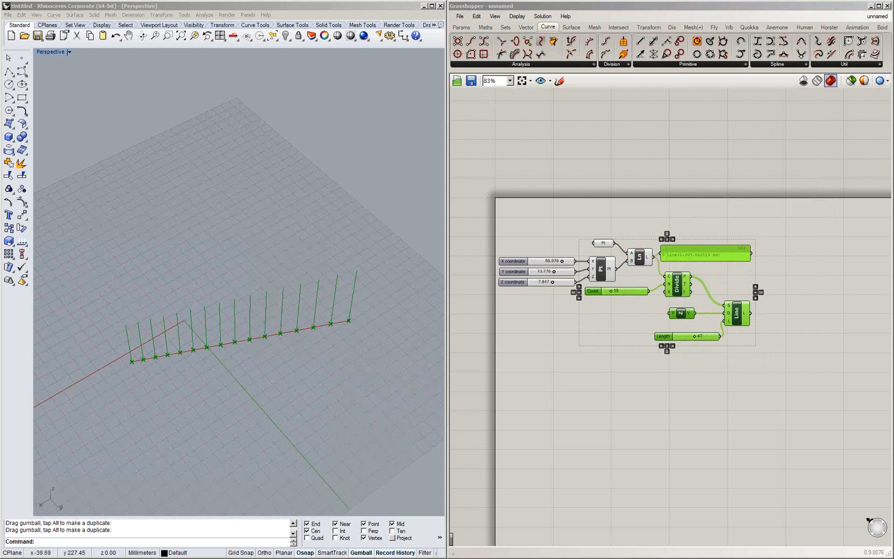
Switch to the web browser, view the home page of the rese arch Grasshopper sessions site, and return to Grasshopper
key("alt+Tab")
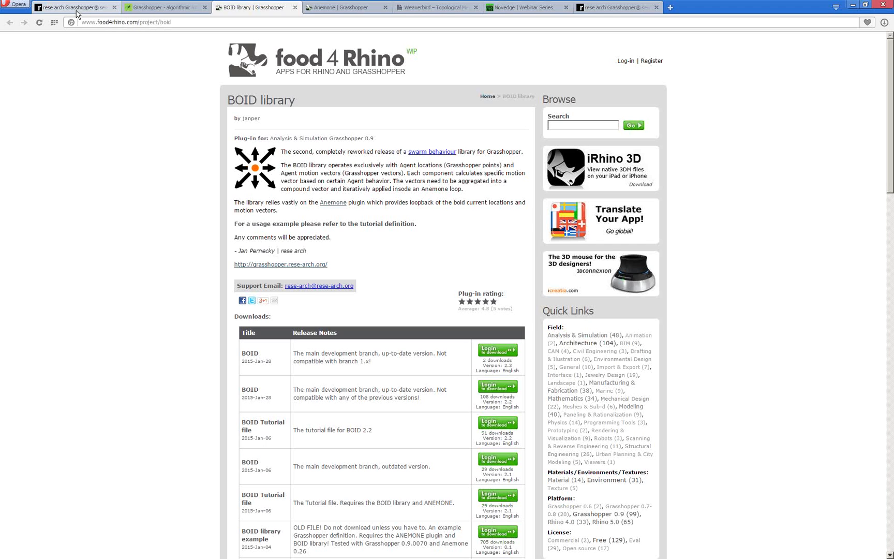
left_click(76, 9)
scroll(291, 215, "up", 5)
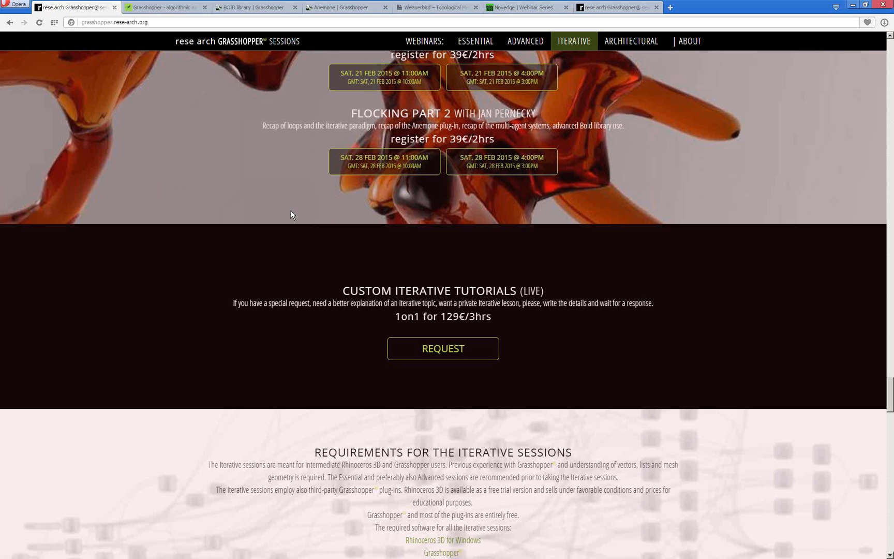
scroll(291, 212, "up", 8)
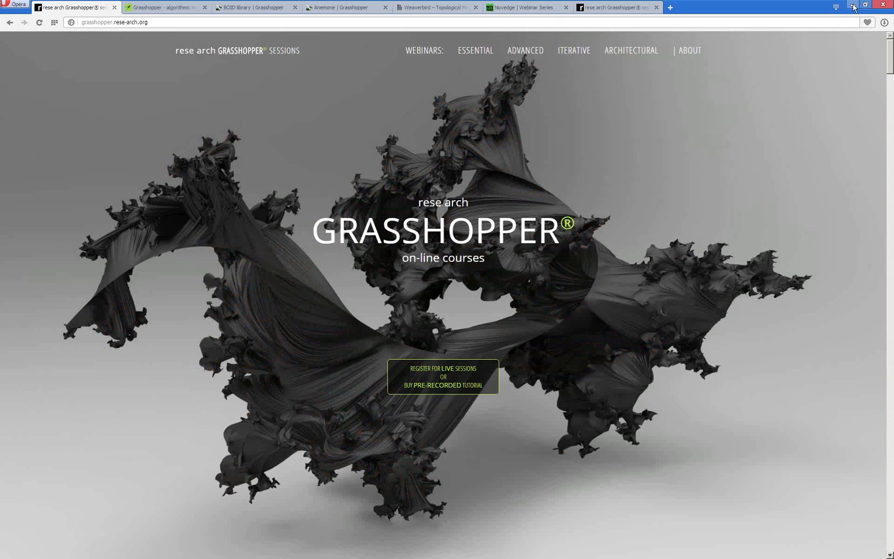
left_click(854, 8)
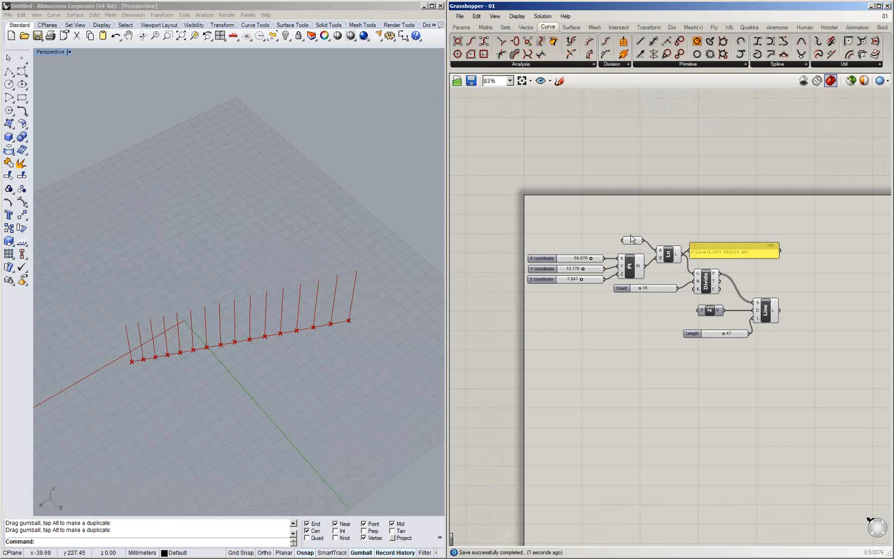
Examine the vertical lines in the viewport and the wiring between the point, Line and Divide Curve components up close
right_click_drag(320, 293, 344, 279)
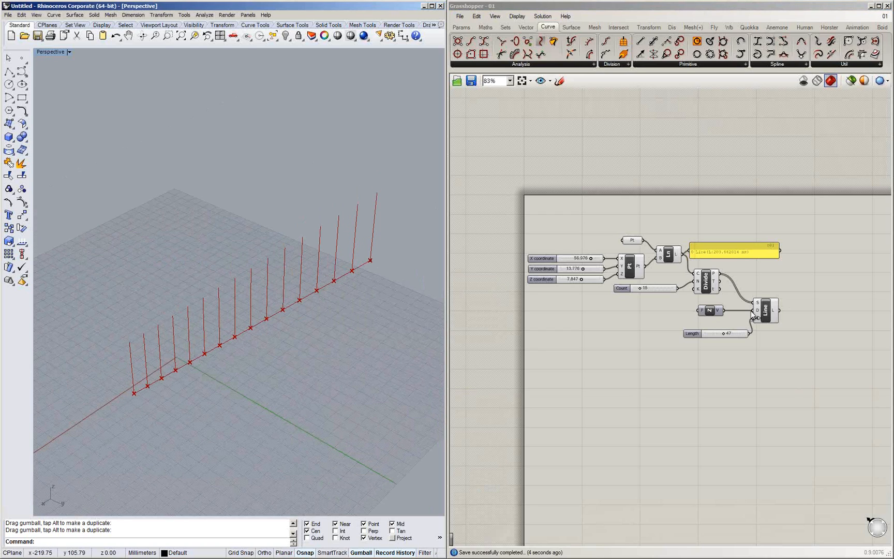
left_click(723, 292)
scroll(879, 297, "up", 2)
left_click_drag(766, 395, 577, 299)
left_click(571, 184)
right_click_drag(491, 234, 562, 225)
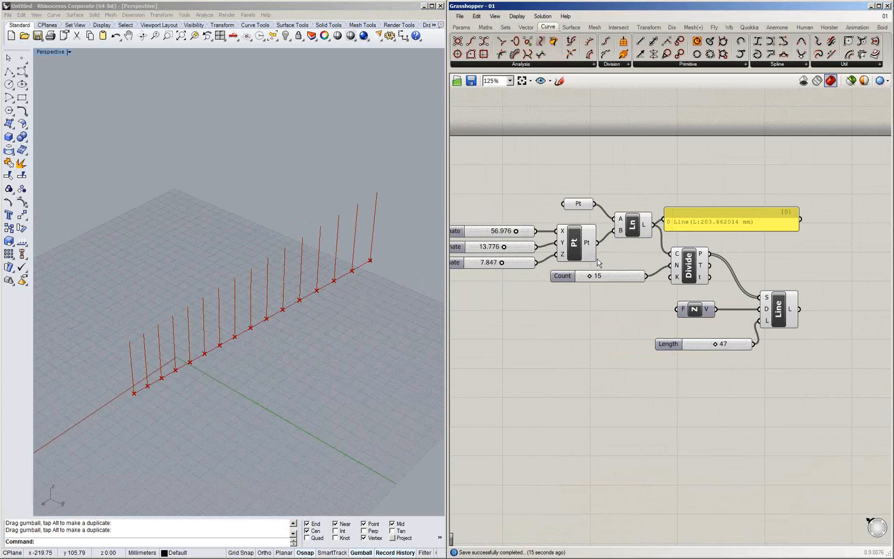
scroll(617, 240, "up", 5)
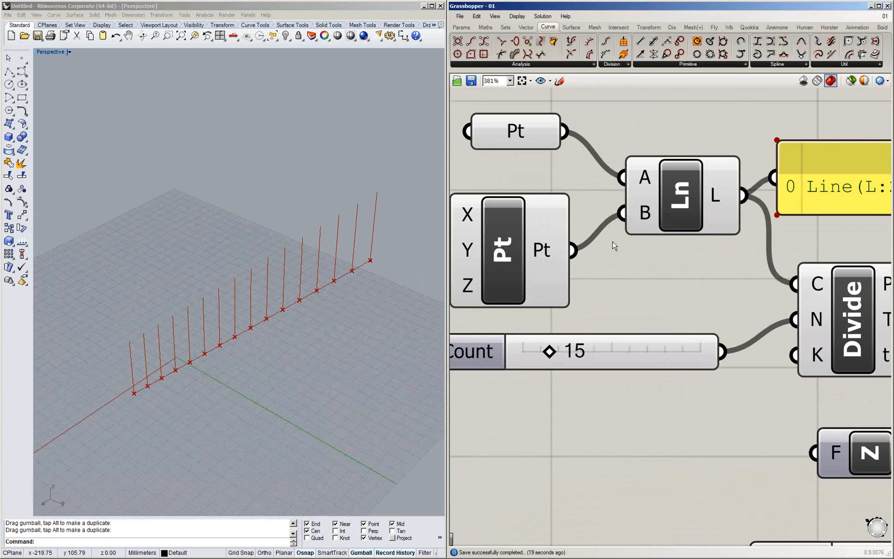
scroll(613, 244, "down", 3)
scroll(609, 274, "up", 2)
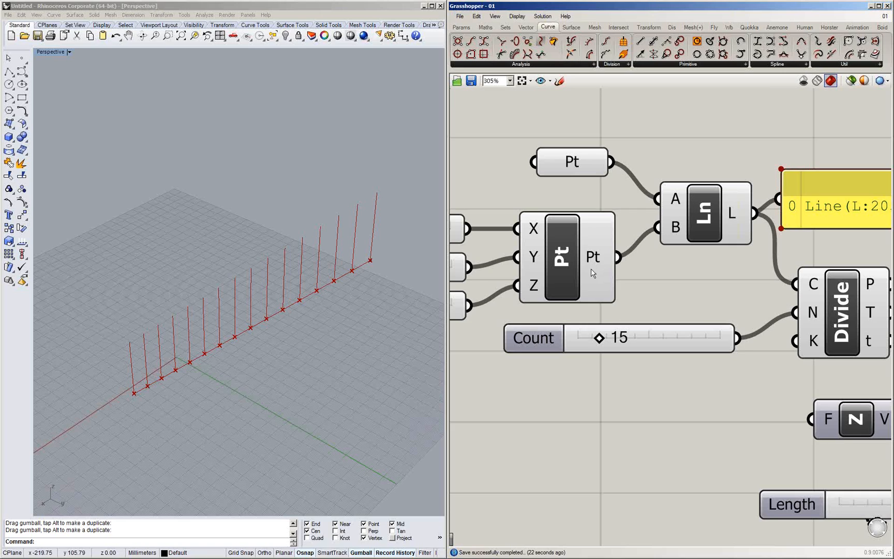
scroll(593, 273, "down", 4)
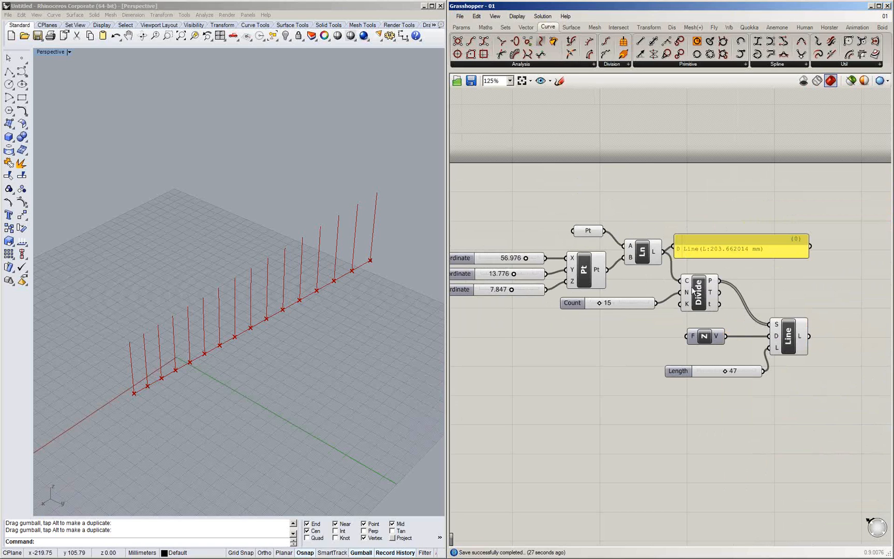
Add a Move component above the panel and connect the referenced point parameter to its geometry input G
double_click(708, 174)
type("move")
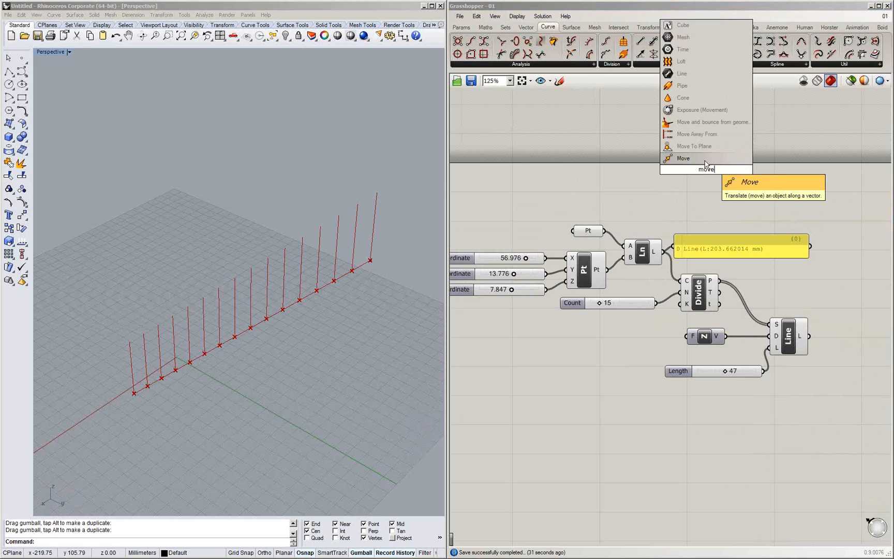
left_click(705, 160)
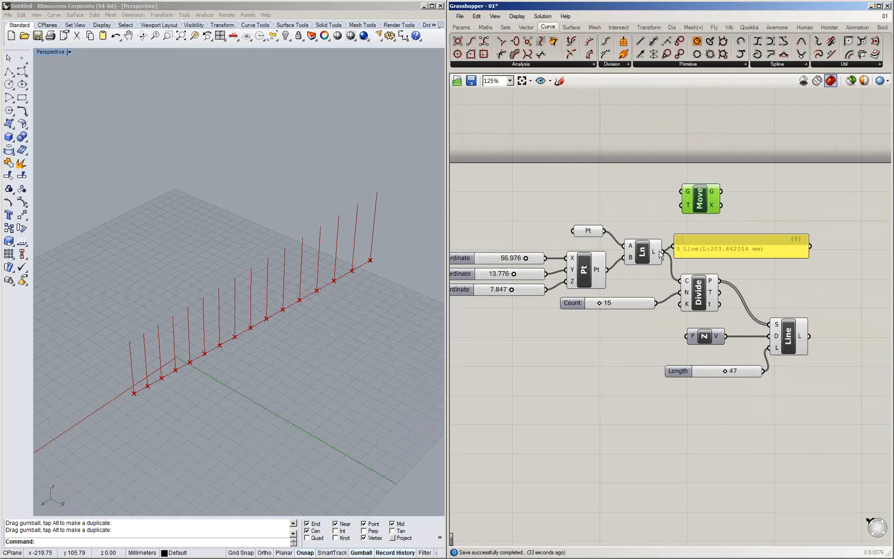
left_click_drag(605, 231, 762, 196)
left_click(377, 259)
right_click_drag(377, 259, 356, 222)
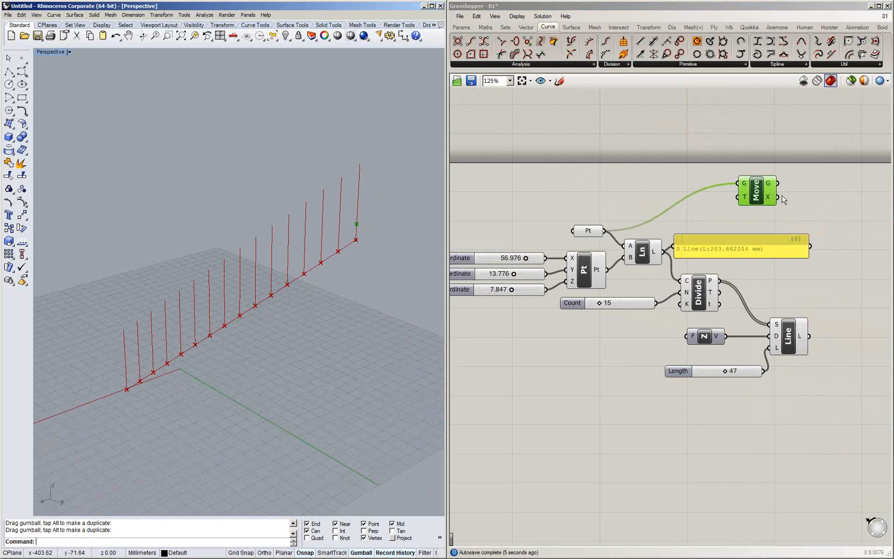
Select the referenced point parameter that feeds the Line and Move components
left_click(599, 207)
left_click(599, 207)
left_click(588, 230)
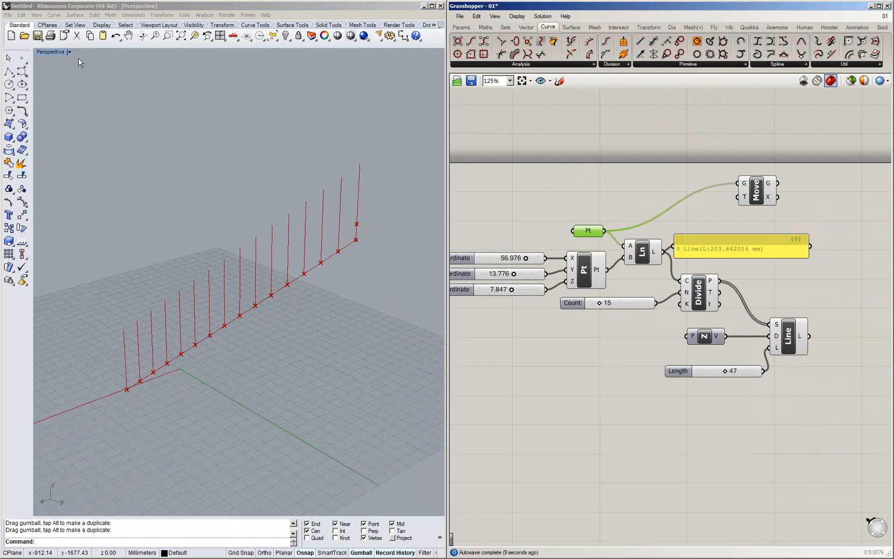
Try placing a point on the ground plane and moving it with the Move command, and delete that trial point
left_click(21, 58)
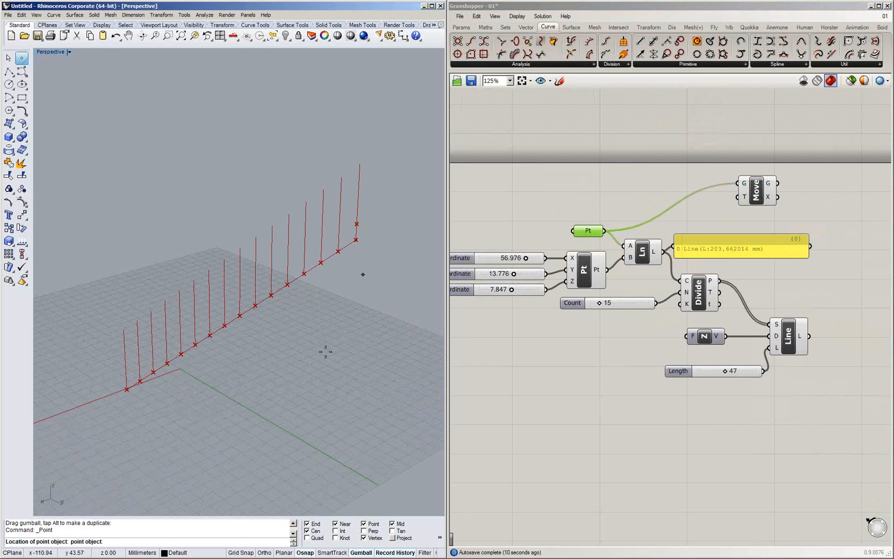
left_click(335, 365)
left_click_drag(299, 341, 341, 375)
right_click_drag(341, 374, 336, 395, "shift")
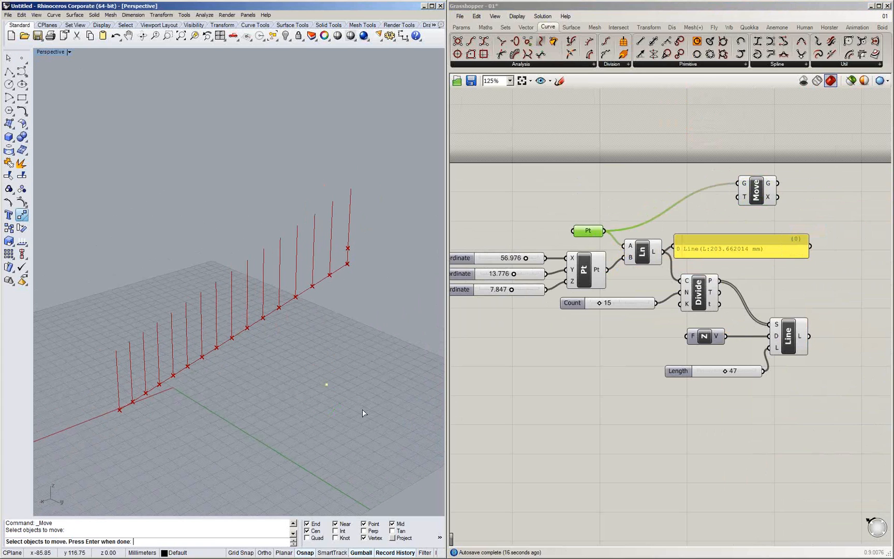
key("Return")
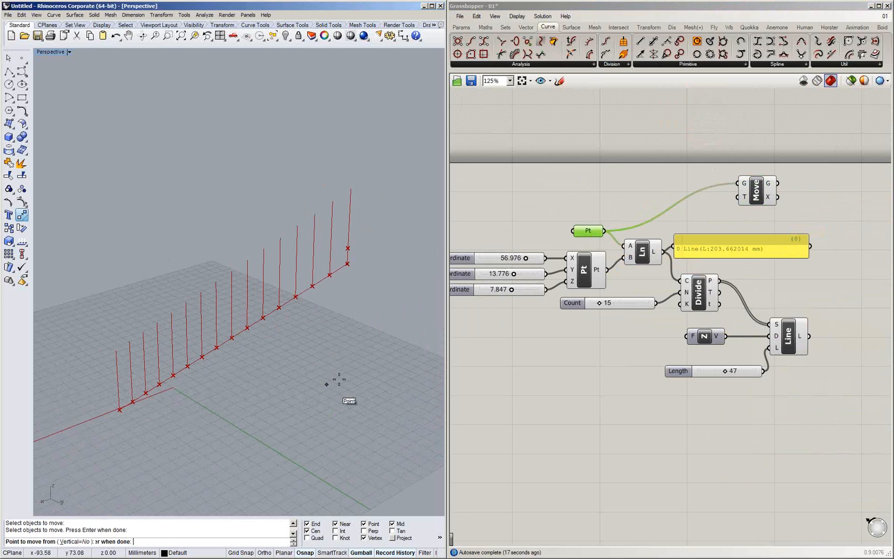
left_click(339, 381)
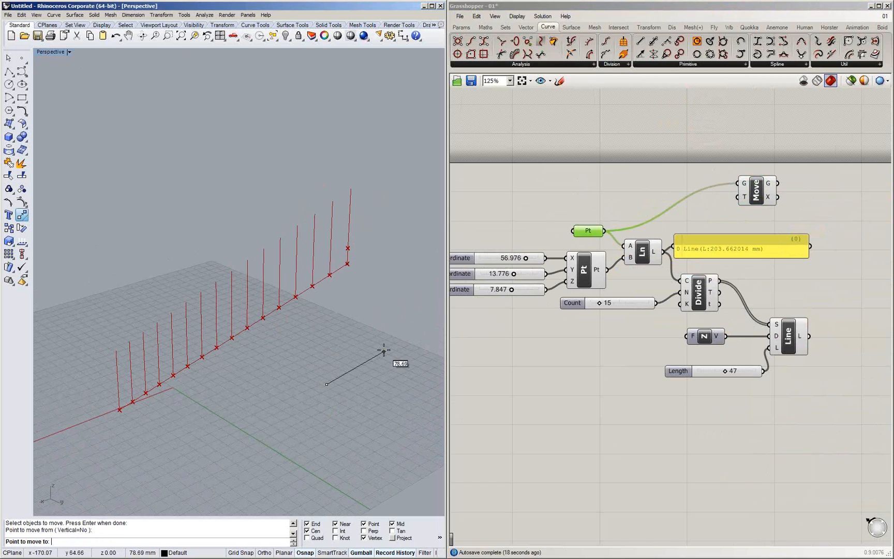
key("Escape")
left_click(327, 385)
key("Delete")
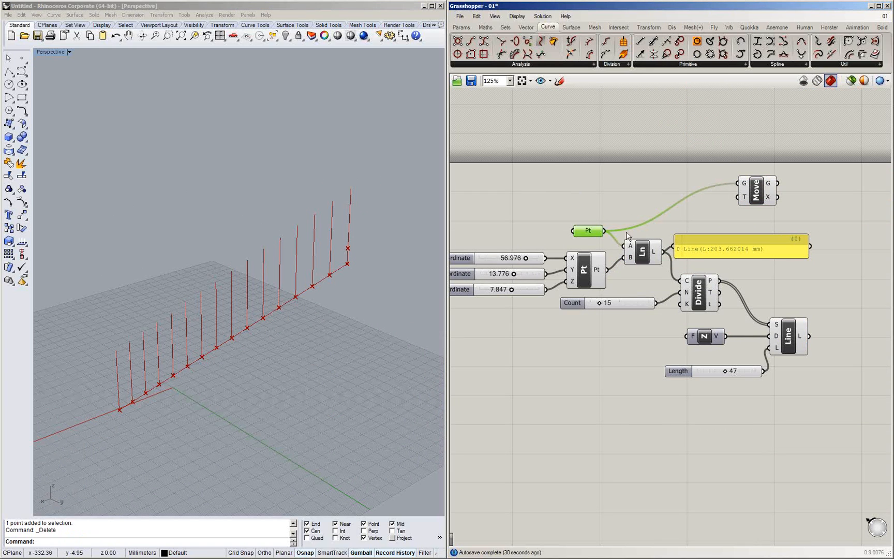
Delete the Move component above the panel from the Grasshopper canvas
right_click_drag(599, 226, 591, 239)
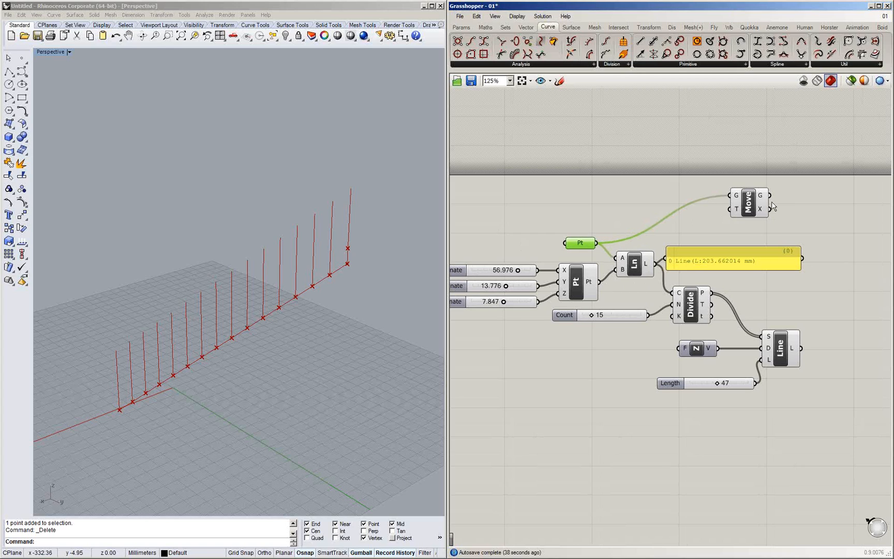
left_click(749, 202)
key("Delete")
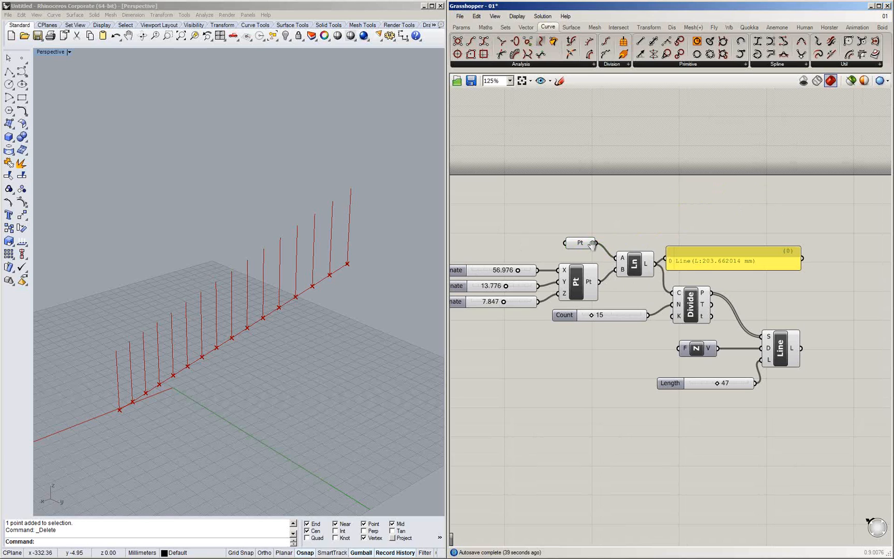
right_click_drag(592, 243, 627, 229)
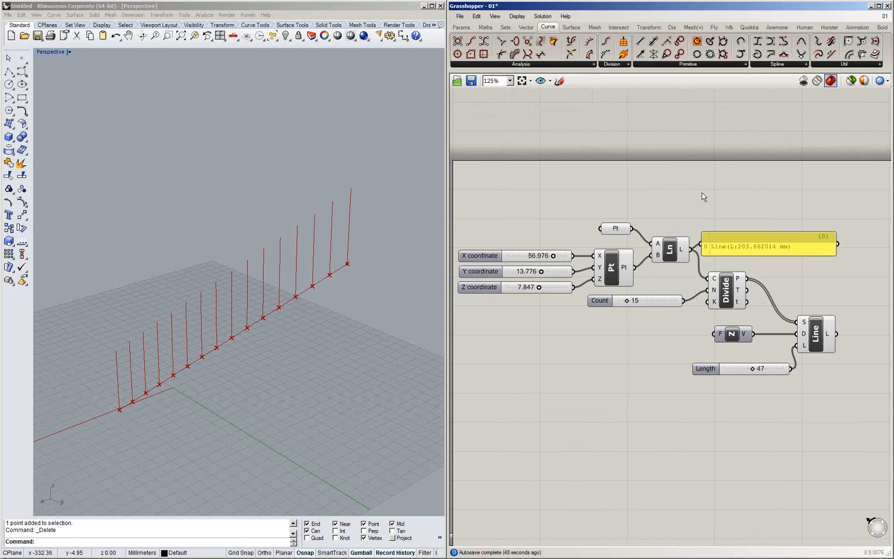
Save the Grasshopper definition 01 and create a new empty document
left_click(456, 17)
left_click(593, 79)
left_click(472, 81)
left_click(459, 16)
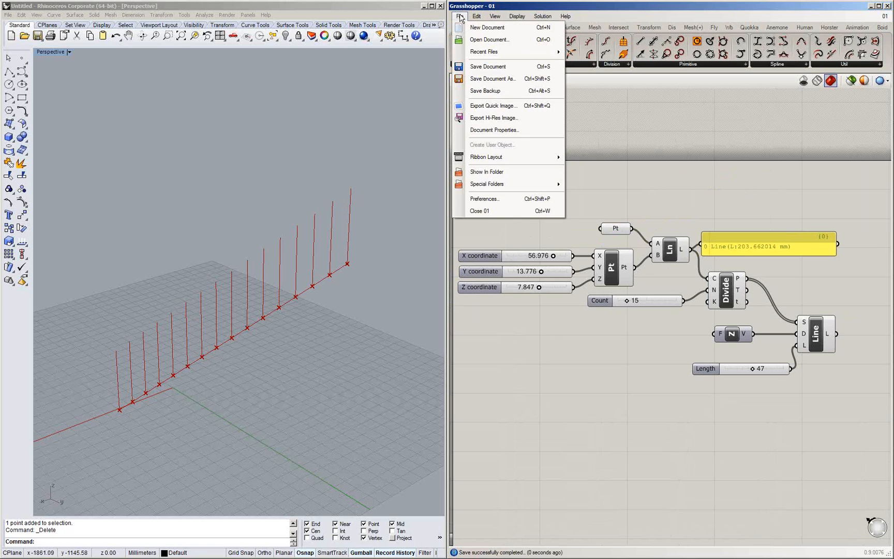
left_click(486, 27)
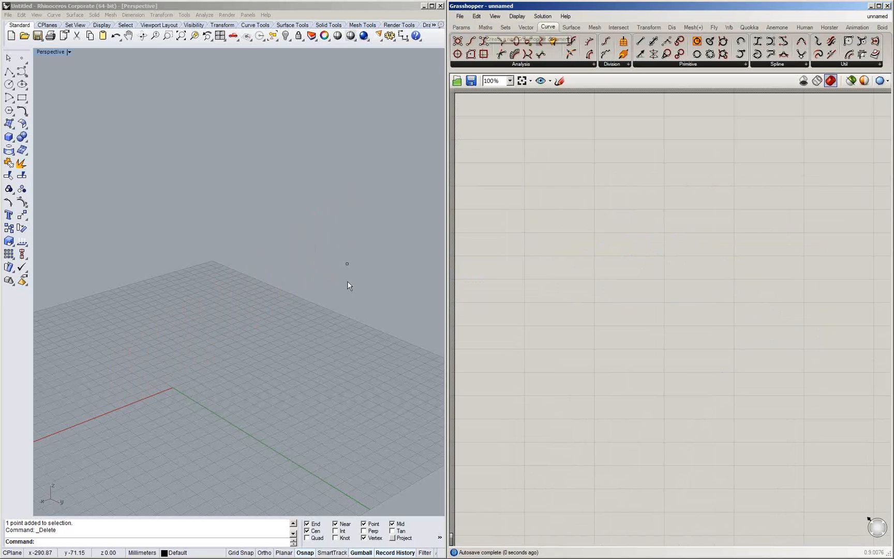
left_click(337, 291)
right_click_drag(337, 291, 360, 275)
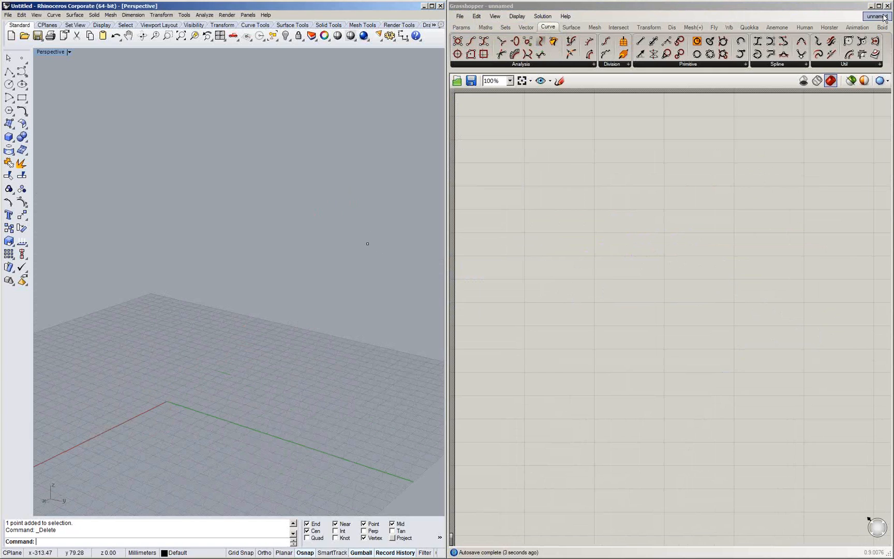
Return to the open definition 01 and view its divided line and vertical lines in the viewport
left_click(881, 17)
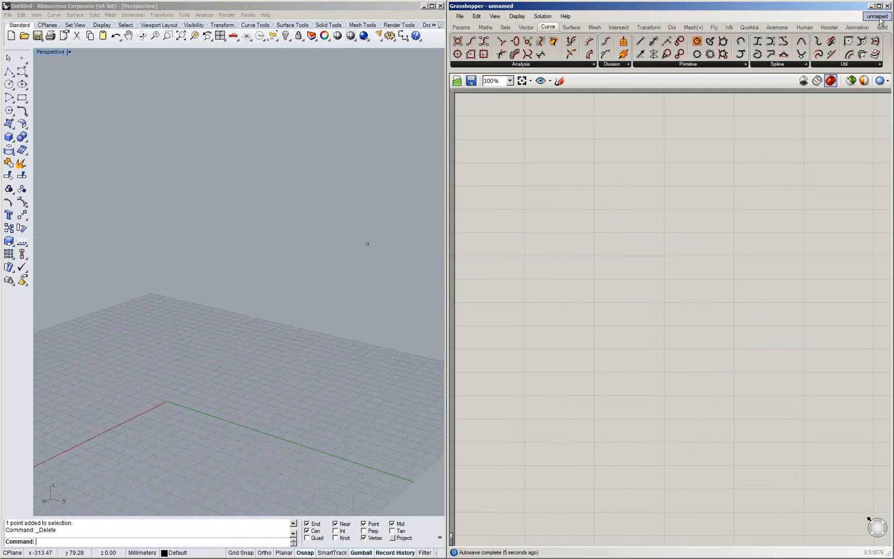
left_click(847, 103)
left_click(365, 254)
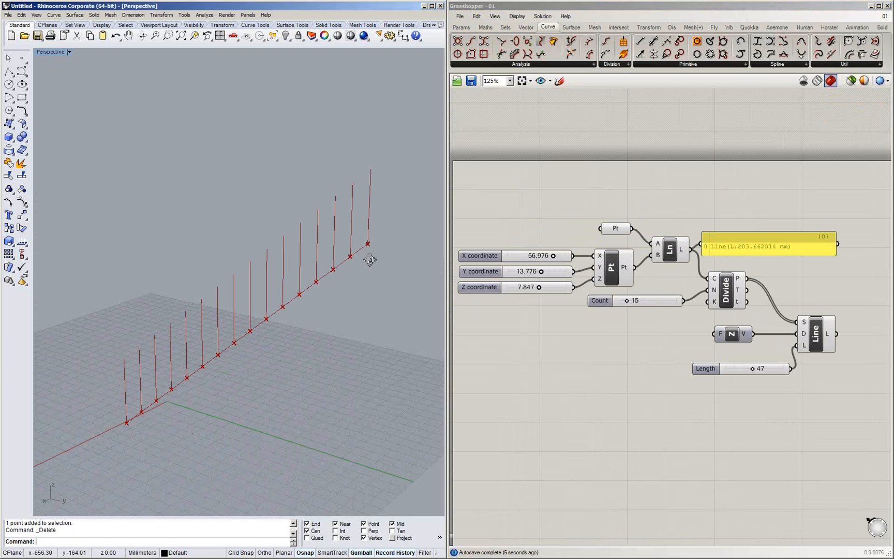
mouse_move(362, 278)
right_mouse_down()
mouse_move(355, 299)
mouse_move(394, 282)
mouse_move(360, 295)
mouse_move(359, 272)
right_mouse_up()
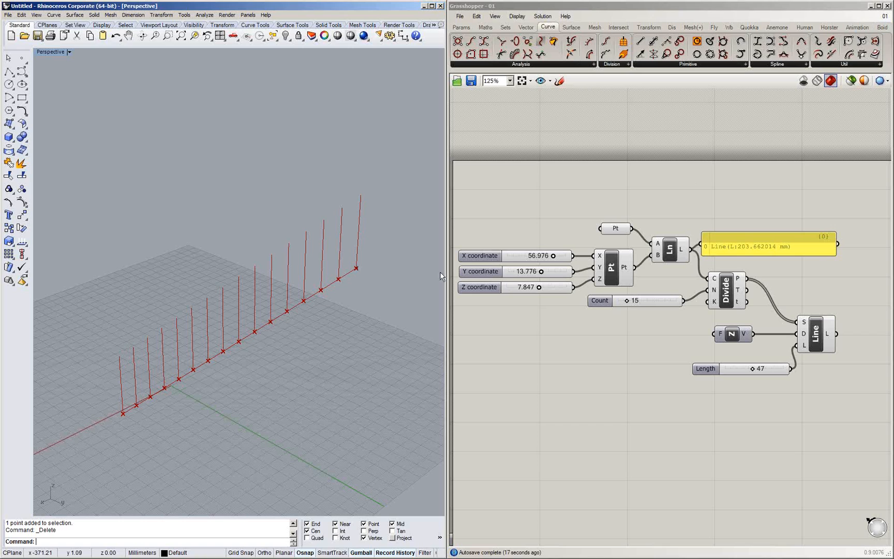
left_click(885, 16)
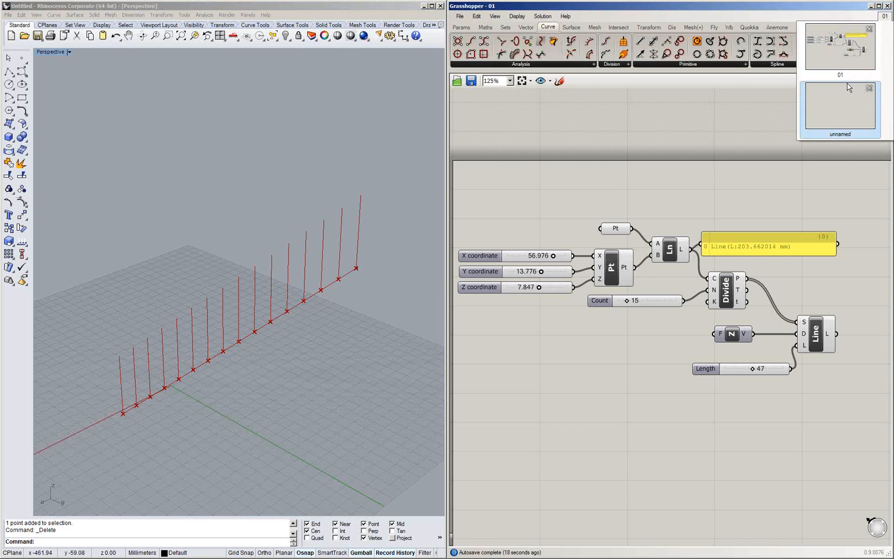
left_click(573, 161)
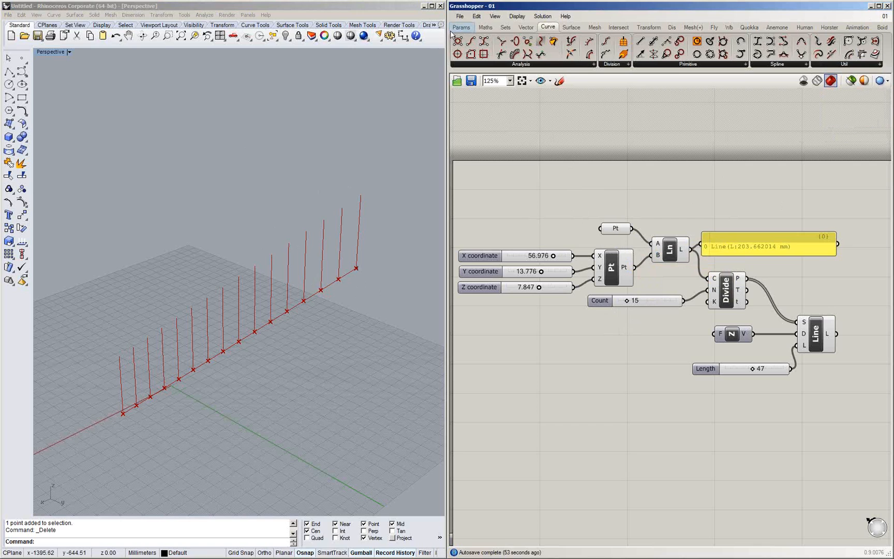
Switch to the empty unnamed Grasshopper document
left_click(459, 16)
left_click(875, 21)
left_click(885, 16)
left_click(842, 88)
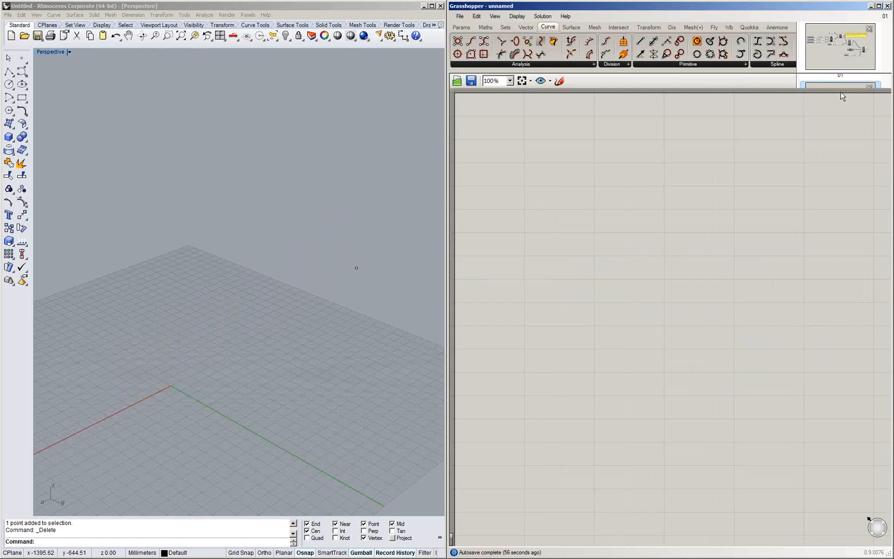
Draw a closed degree 3 curve with five control points around the origin on the ground plane, and select it
right_click_drag(229, 298, 291, 295)
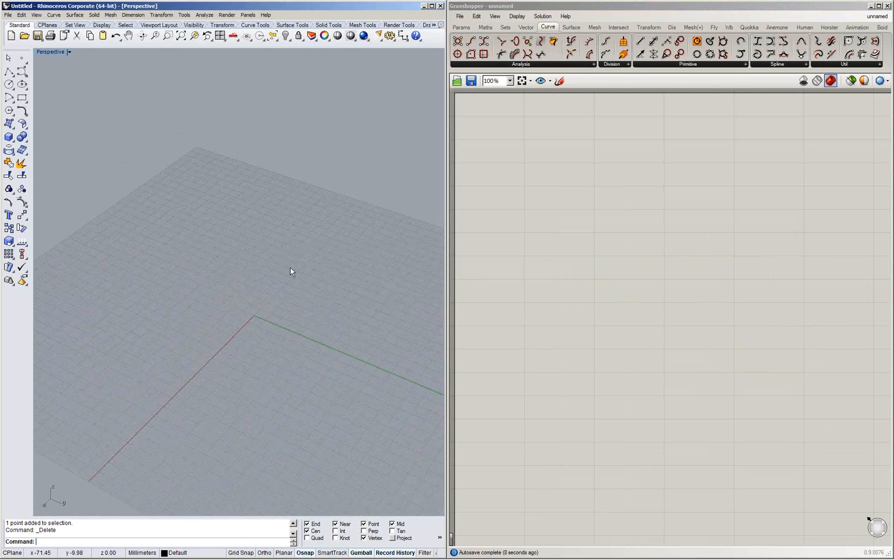
scroll(259, 320, "up", 1)
scroll(258, 319, "up", 1)
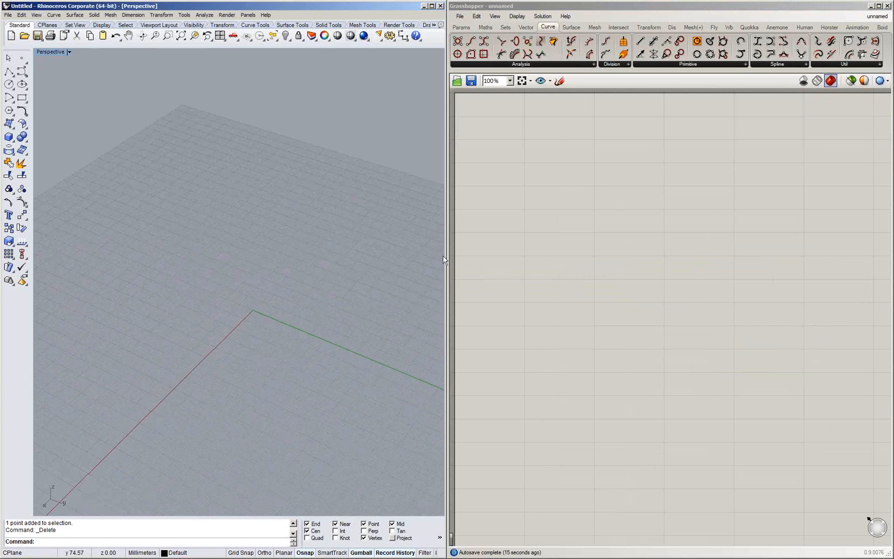
left_click(22, 72)
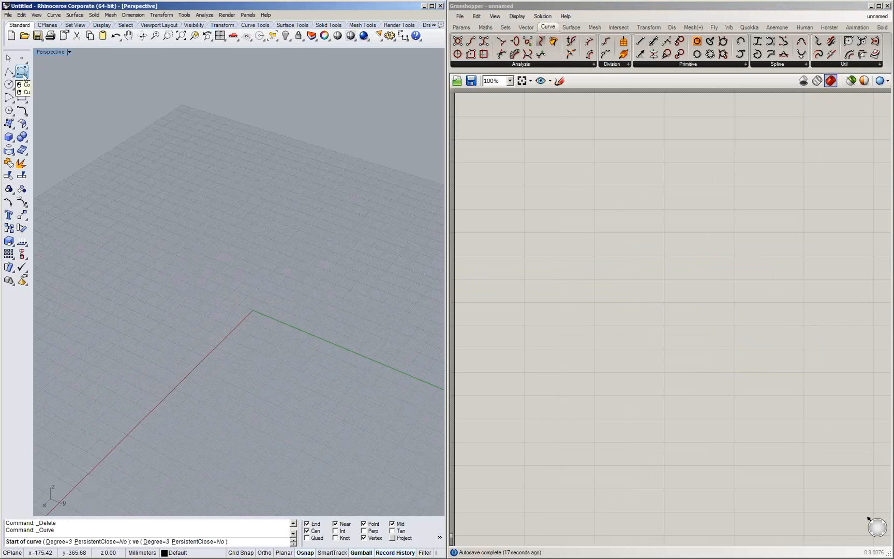
left_click(349, 284)
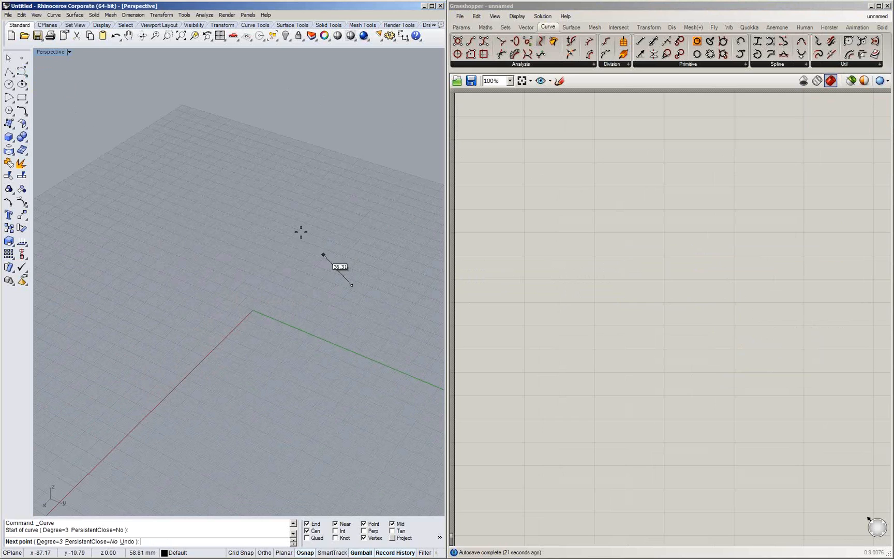
left_click(264, 232)
left_click(154, 292)
left_click(220, 437)
left_click(284, 343)
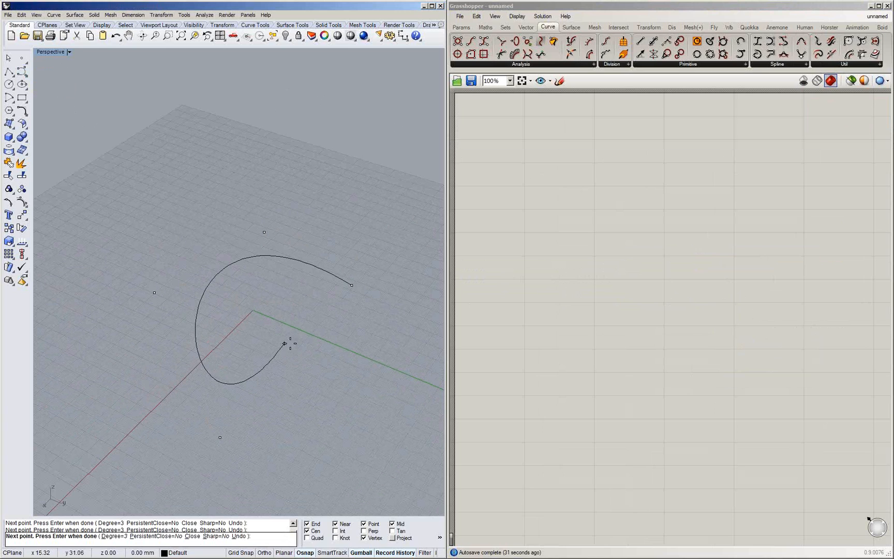
left_click(353, 288)
right_click_drag(279, 369, 200, 306)
left_click(197, 246)
Add a Curve parameter to the upper part of the empty canvas
left_click(461, 28)
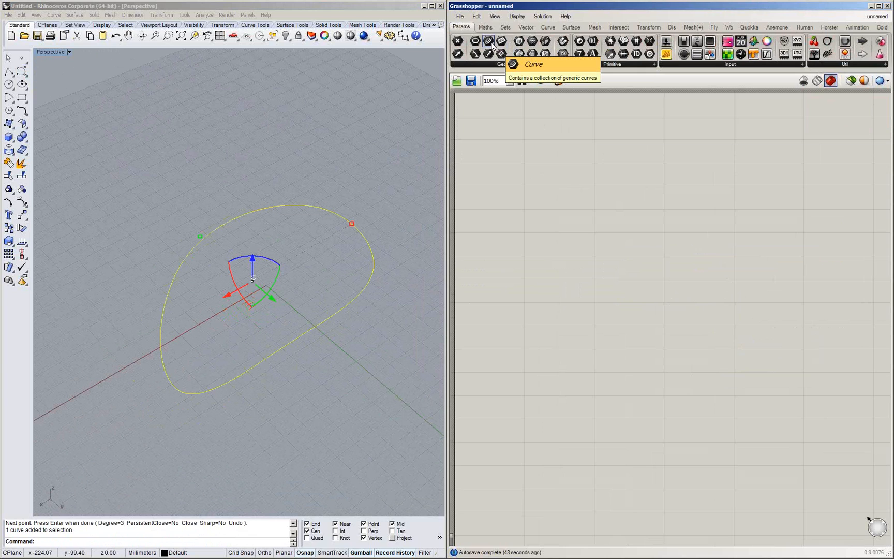
left_click_drag(493, 45, 506, 164)
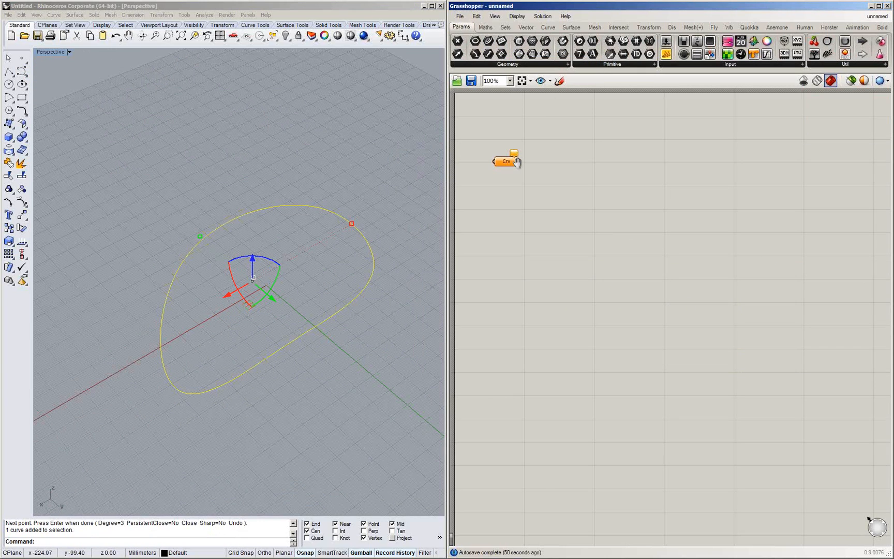
right_click_drag(522, 171, 565, 222)
scroll(566, 224, "up", 2)
left_click_drag(542, 219, 583, 232)
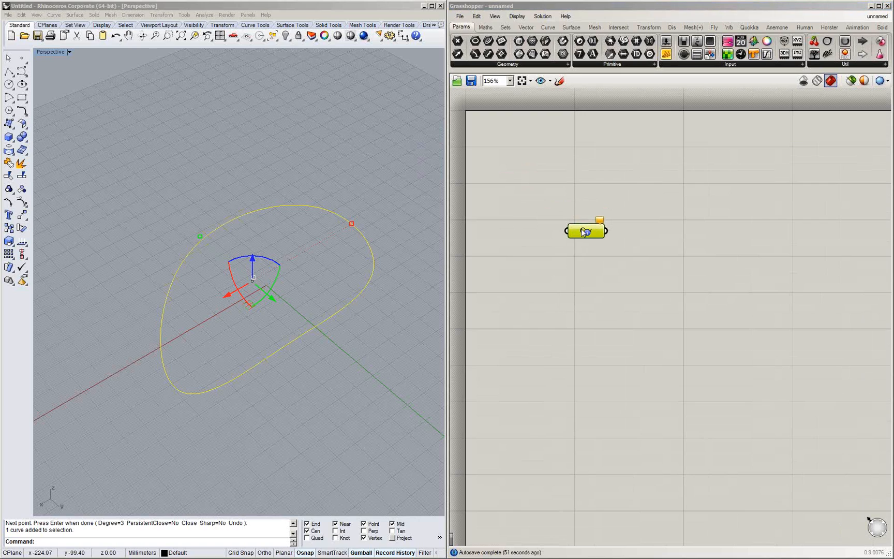
Set the Curve parameter to reference the closed curve in the viewport
right_click(592, 229)
left_click(523, 204)
left_click(387, 161)
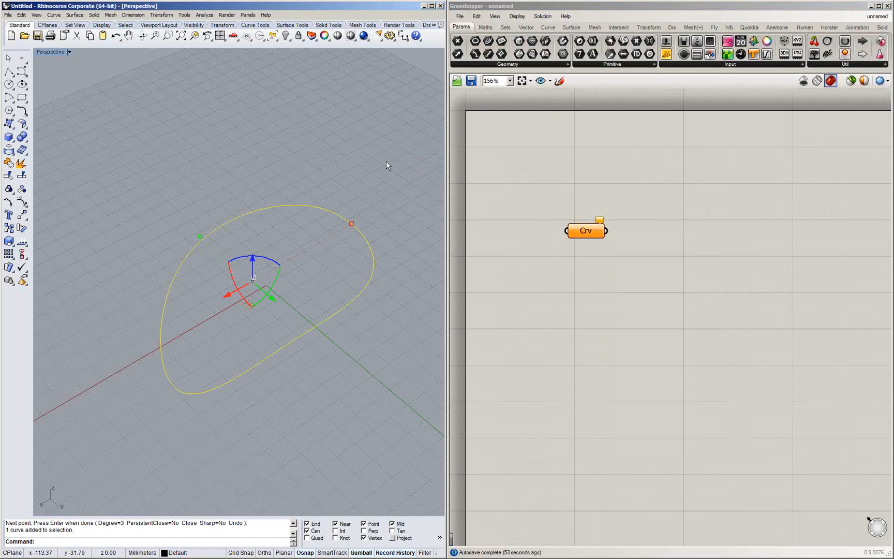
right_click(591, 231)
left_click(621, 378)
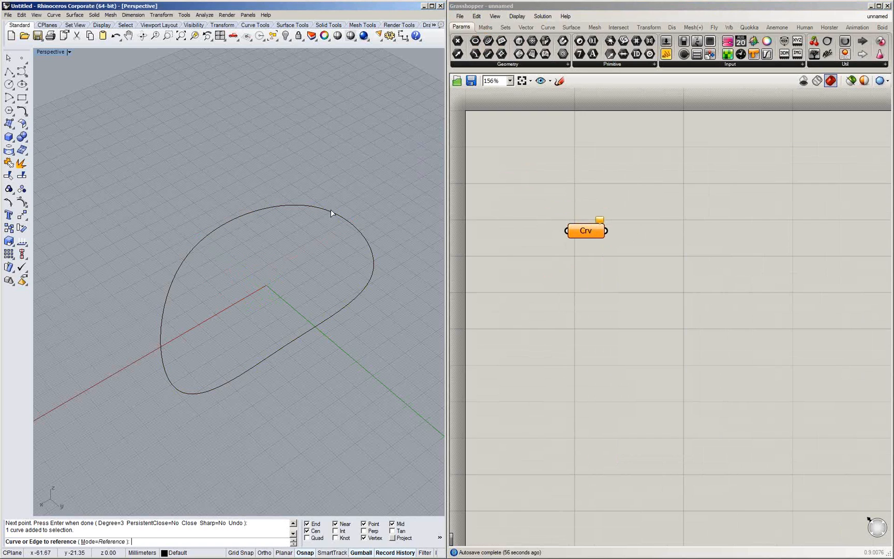
left_click(330, 209)
right_click_drag(598, 231, 528, 236)
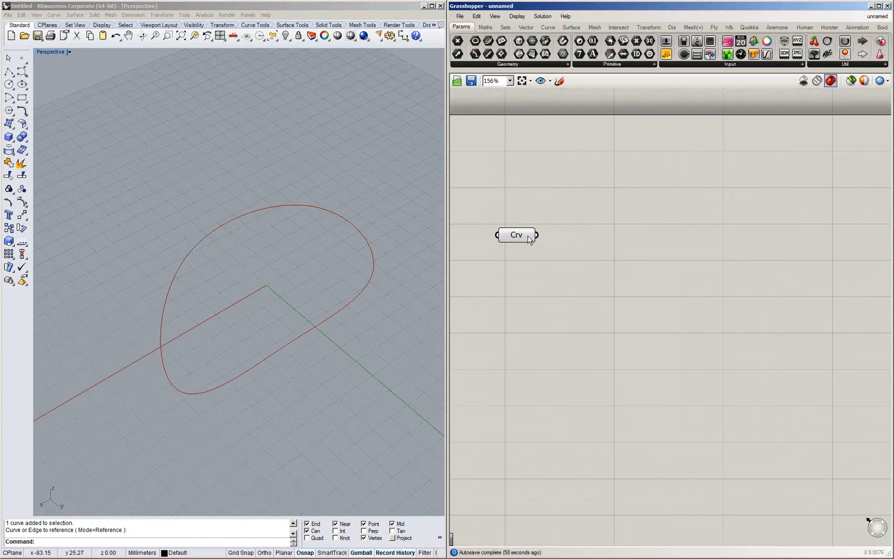
left_click(319, 255)
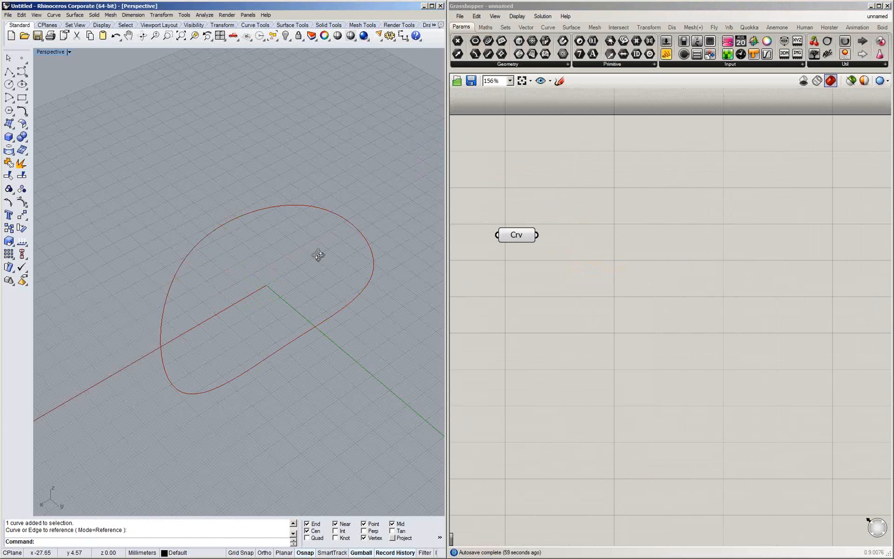
right_click_drag(318, 255, 194, 293)
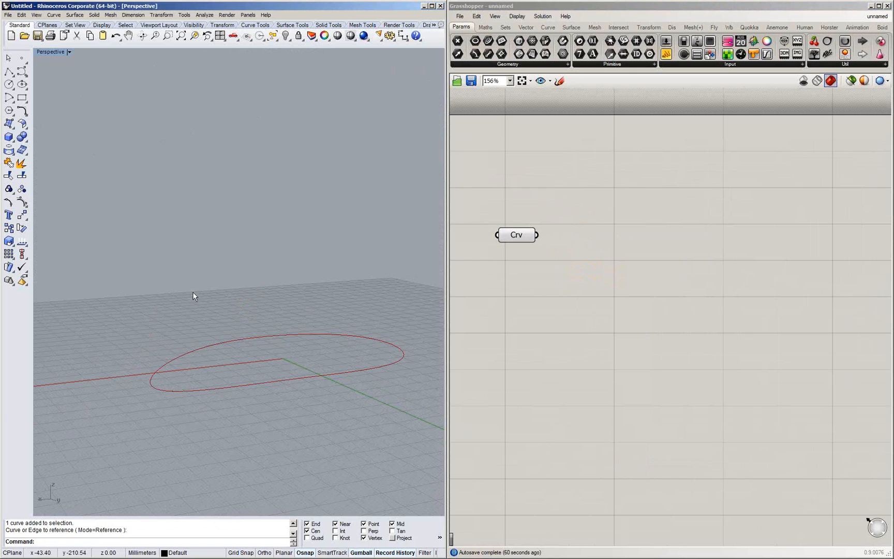
right_click_drag(344, 380, 351, 389, "shift")
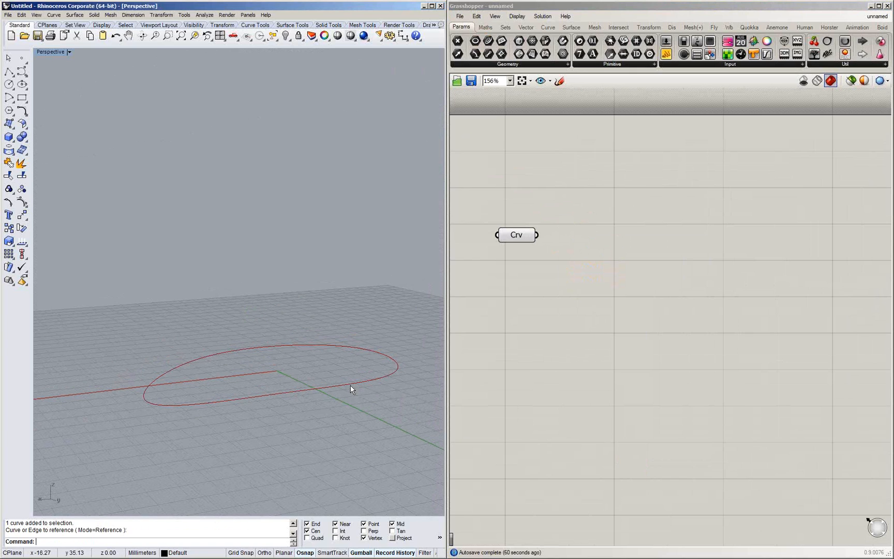
right_click_drag(335, 312, 273, 296)
left_click(273, 296)
left_click(9, 227)
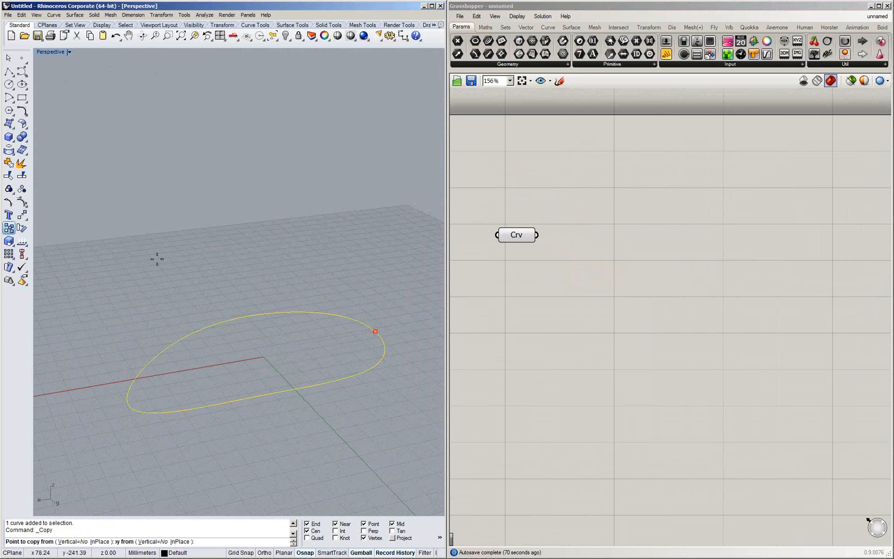
left_click(274, 355)
key("Escape")
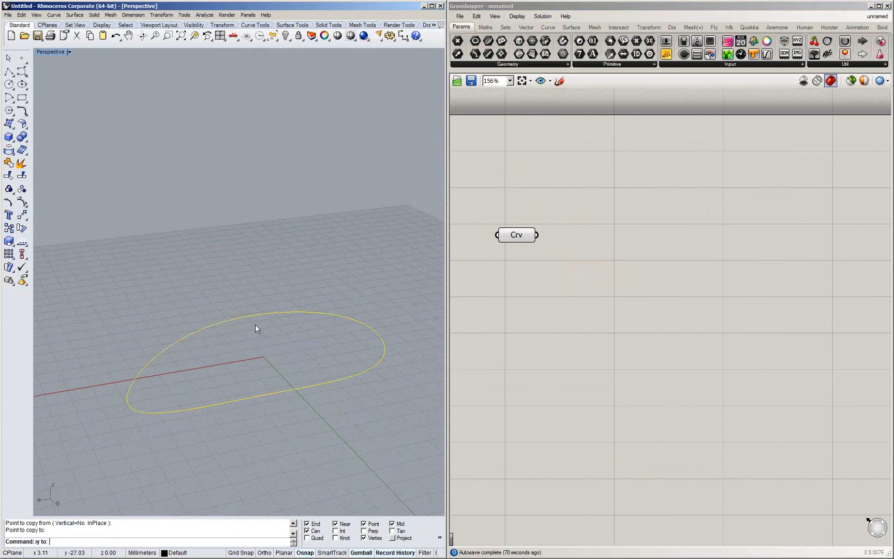
Copy the closed curve vertically to a position well above the ground plane
right_click_drag(256, 326, 255, 329)
right_click(254, 326)
left_click(80, 541)
left_click(102, 405)
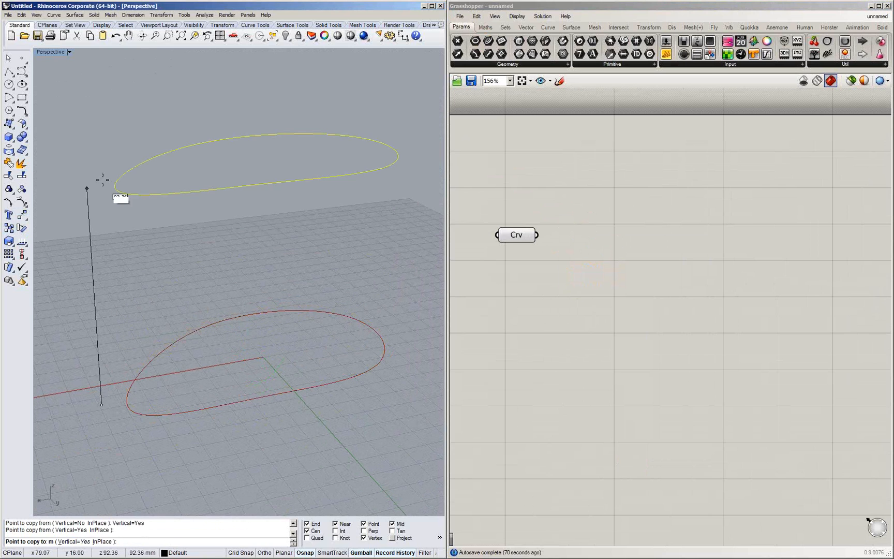
left_click(240, 325)
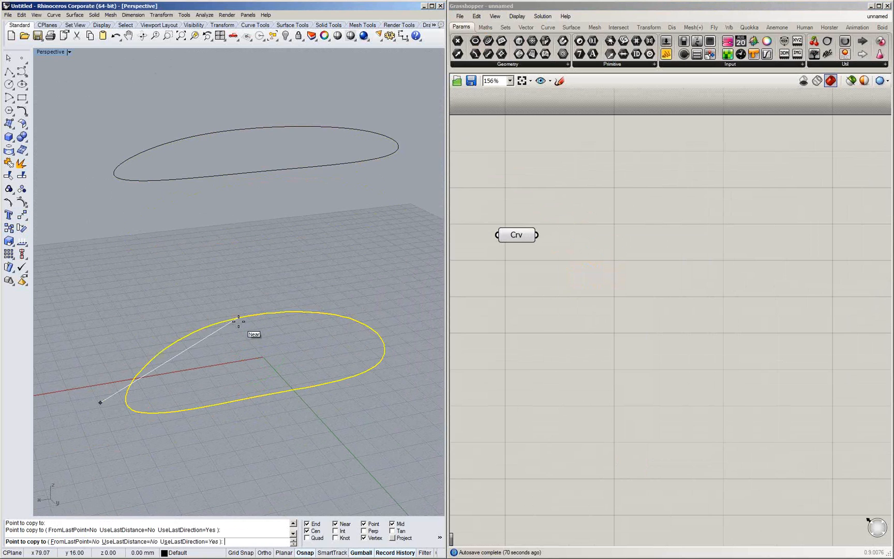
key("Escape")
key("Escape")
Loft a surface between the closed curve and its raised copy
key("ctrl+a")
type("Loft")
key("Return")
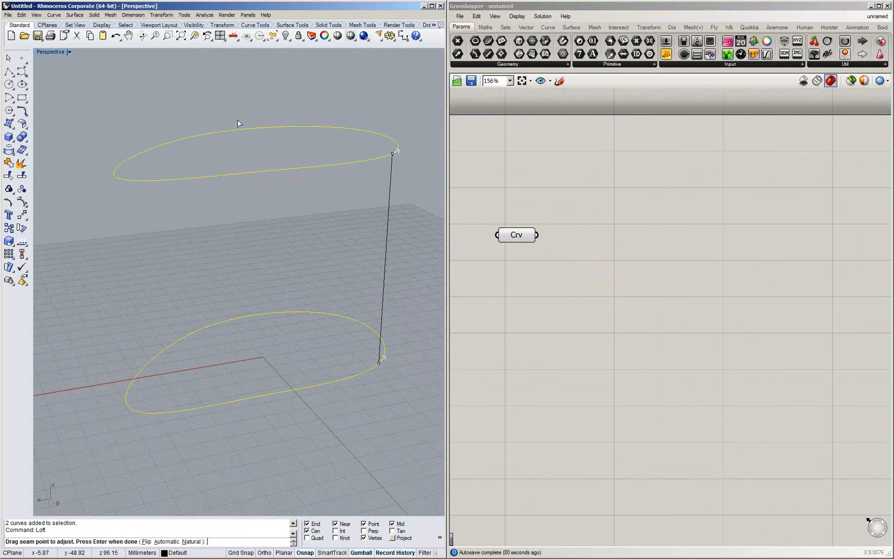
key("Return")
mouse_move(289, 205)
right_mouse_down()
mouse_move(245, 174)
mouse_move(311, 220)
right_mouse_up()
key("Return")
Delete the lofted surface and the raised copy, keeping the closed curve on the ground plane
key("ctrl+alt+s")
key("Delete")
left_click(324, 130)
key("Delete")
right_click_drag(285, 305, 299, 339)
Move the Curve parameter up and add a Unit Z component below it, farther along the canvas
right_click_drag(572, 217, 583, 224)
left_click_drag(532, 240, 521, 193)
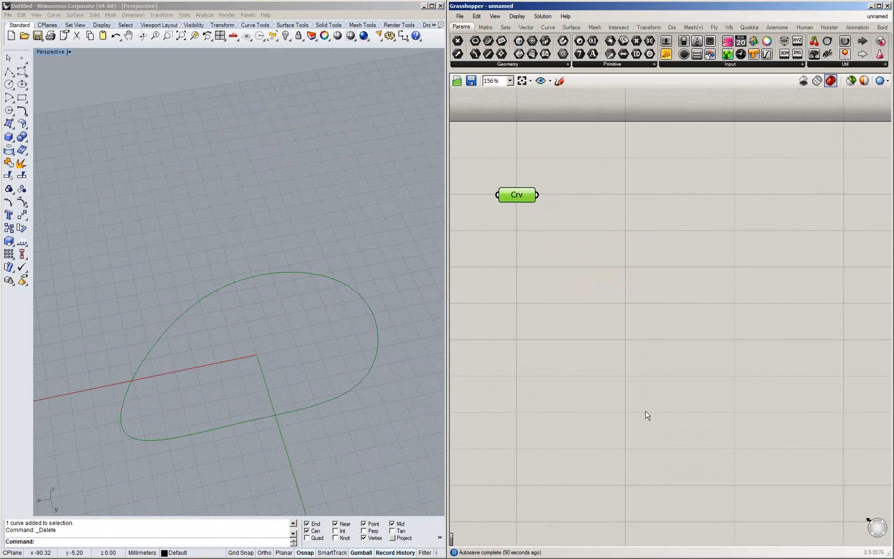
double_click(588, 289)
type("z")
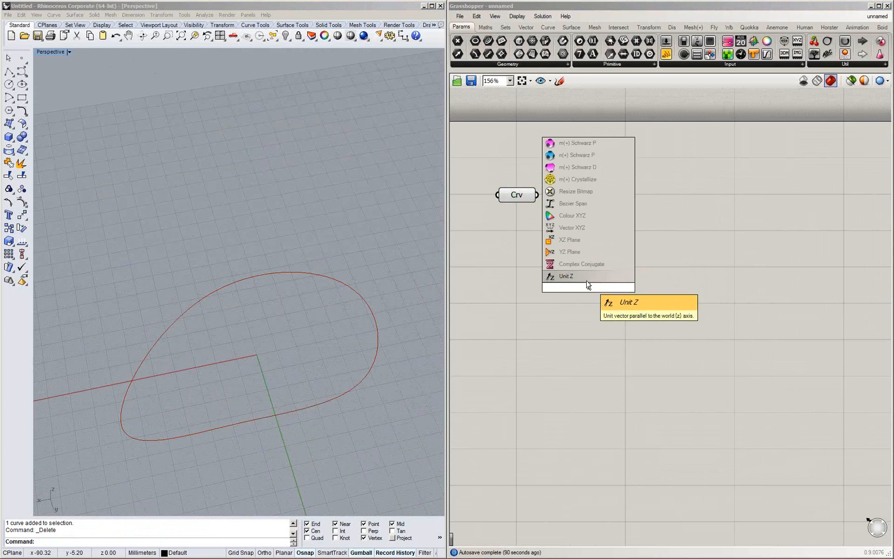
left_click(588, 279)
left_click_drag(611, 291, 590, 278)
mouse_move(581, 277)
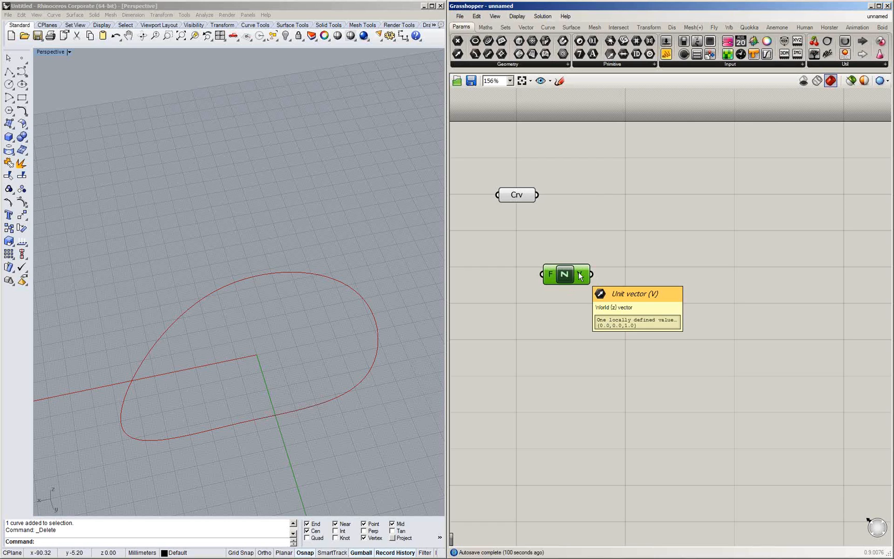
left_click_drag(580, 276, 656, 278)
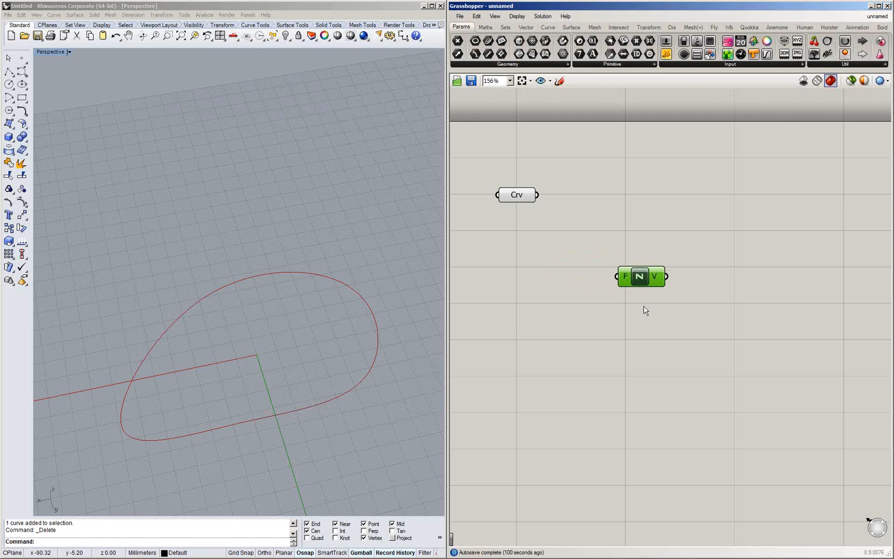
Add a Move component fed by the Curve parameter as geometry and the Unit Z vector as motion, and line up the components
double_click(646, 196)
type("move")
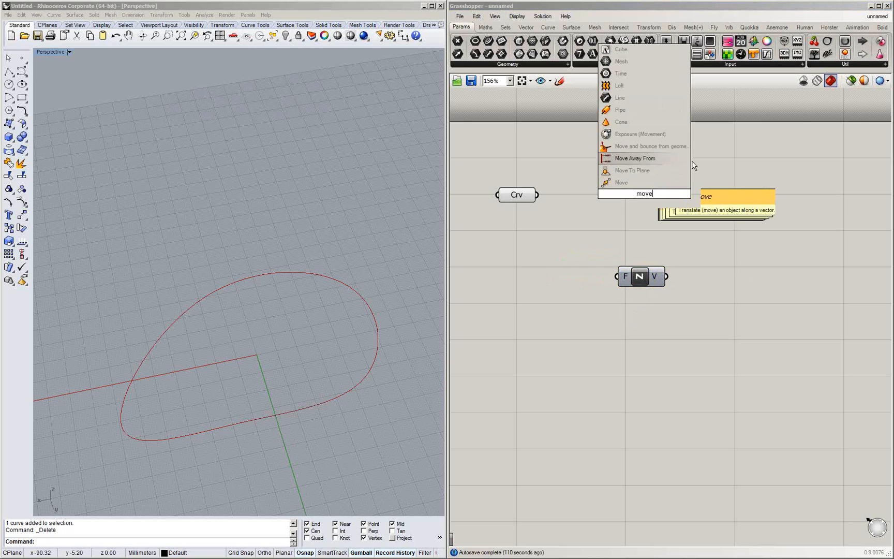
left_click(642, 177)
left_click_drag(538, 194, 723, 232)
left_click_drag(667, 276, 702, 240)
right_click_drag(242, 315, 235, 429)
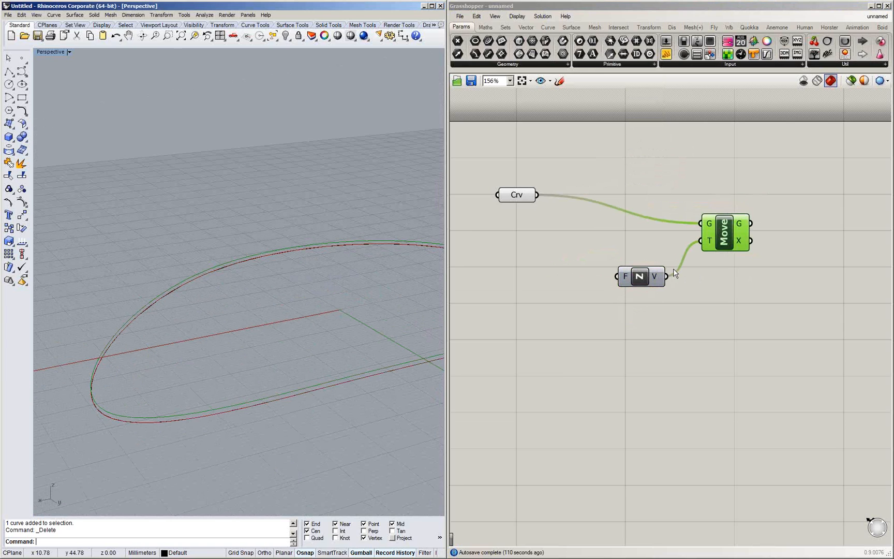
left_click_drag(724, 231, 715, 203)
mouse_move(646, 281)
left_mouse_down()
mouse_move(634, 219)
mouse_move(634, 270)
left_mouse_up()
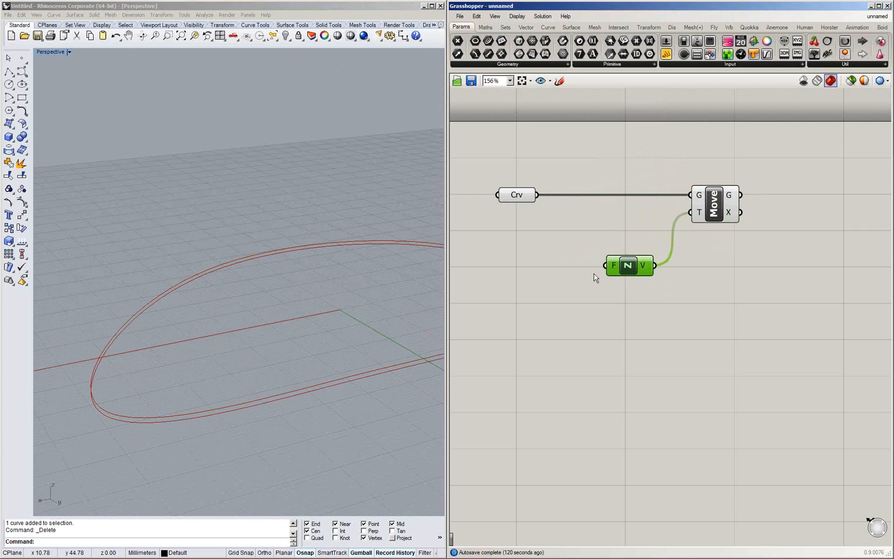
Add a number slider with the value 2.9 and place it directly under the Curve parameter
right_click_drag(573, 280, 652, 274)
double_click(620, 335)
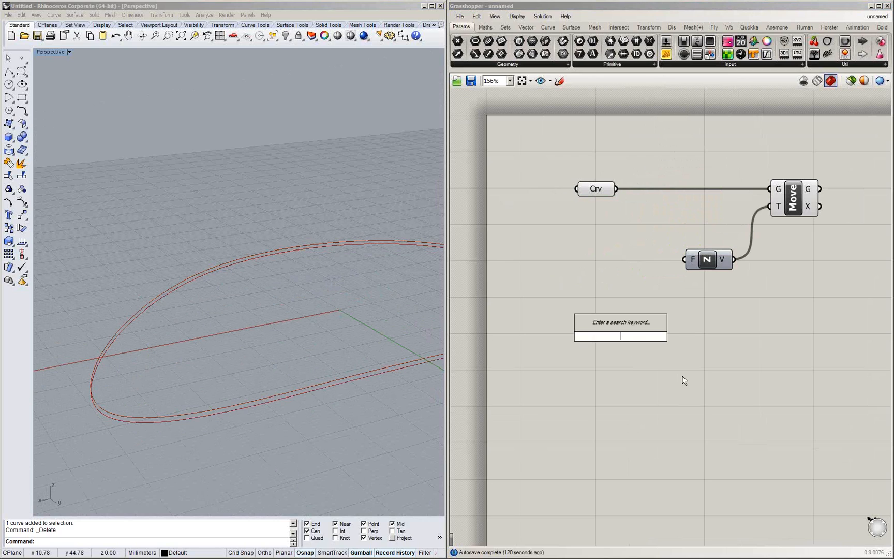
type("2.9")
key("Return")
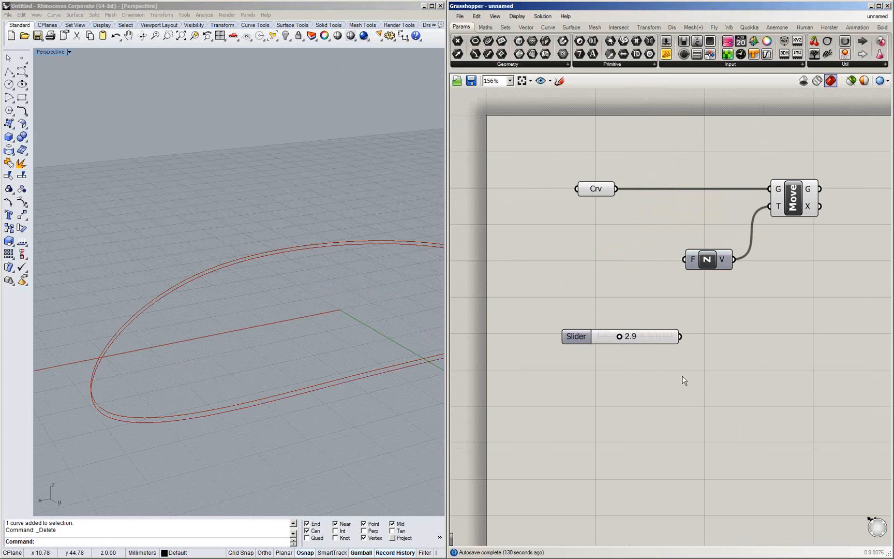
left_click_drag(577, 333, 552, 259)
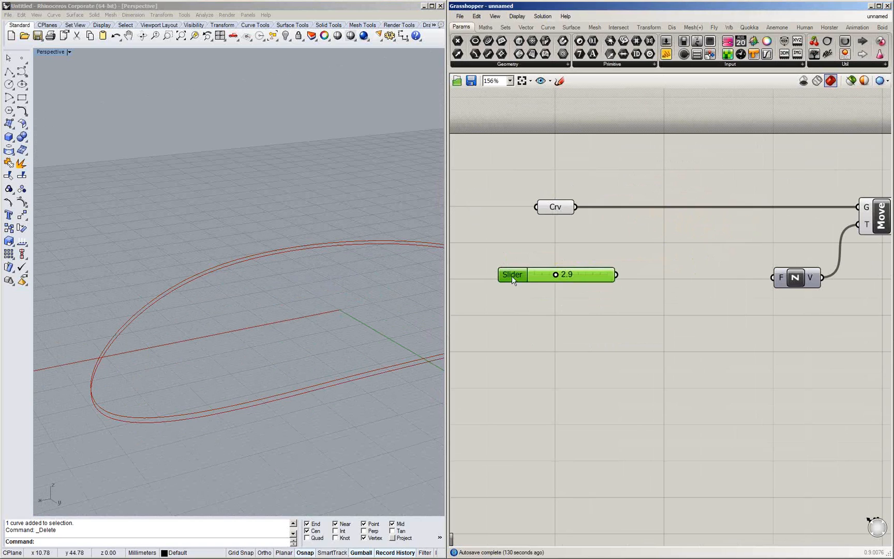
left_click_drag(513, 277, 552, 238)
Add an integer slider with the value 11 and align it under the 2.9 slider
double_click(592, 329)
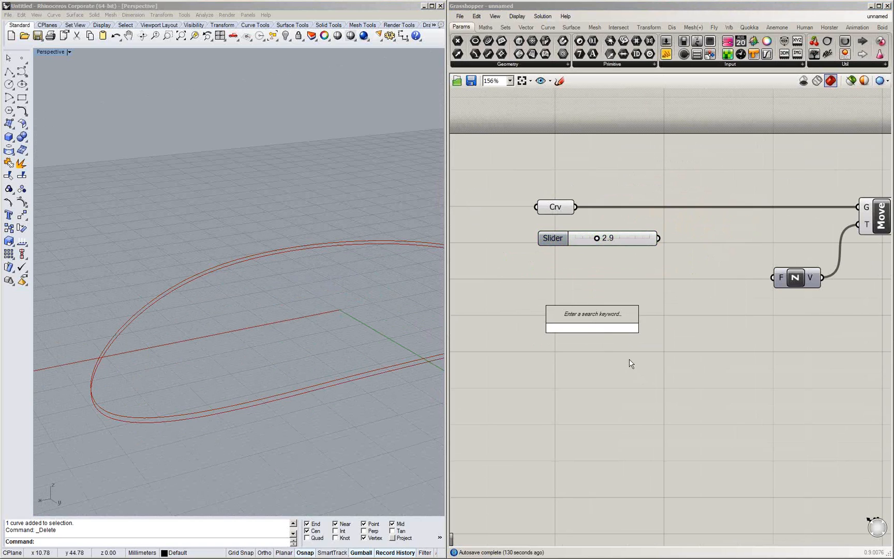
type("11")
key("Return")
left_click_drag(540, 318, 557, 272)
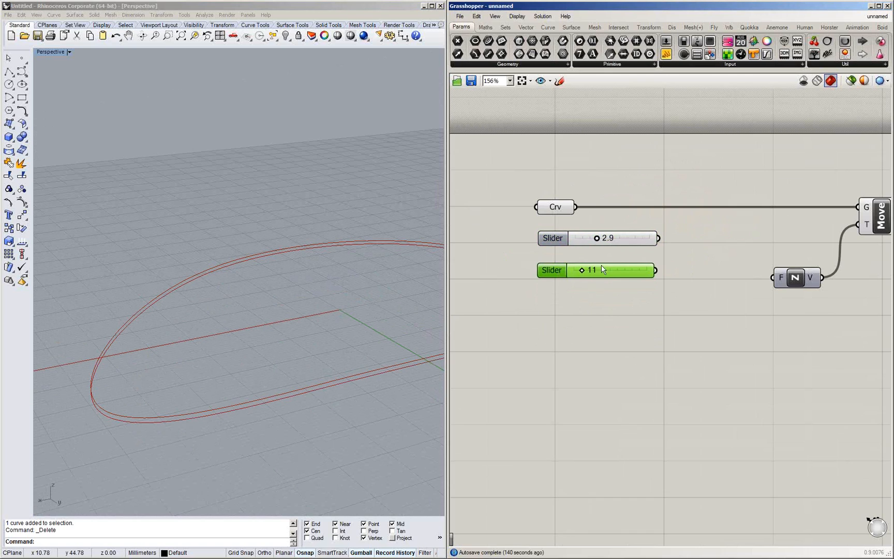
left_click_drag(549, 267, 549, 258)
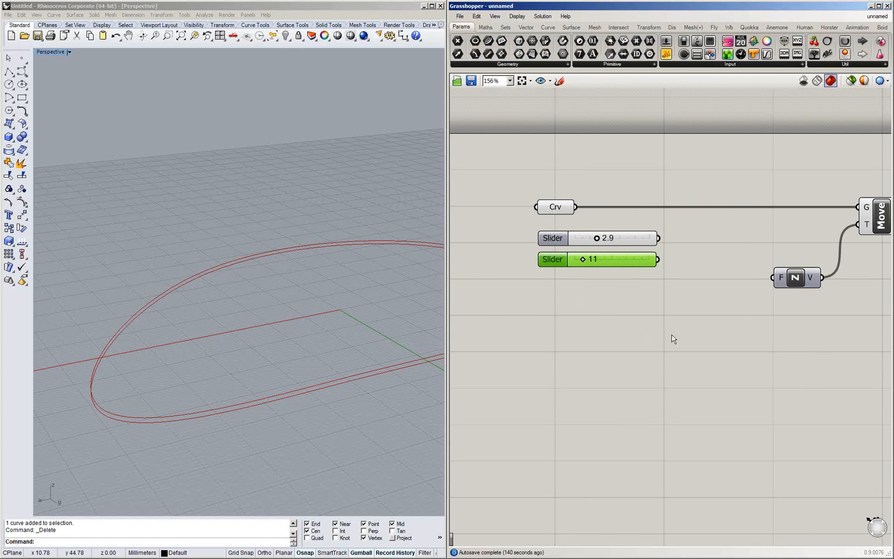
Add a Multiplication component beside the sliders and connect the 2.9 slider to A and the 11 slider to B
left_click(233, 298)
scroll(233, 298, "down", 6)
double_click(667, 306)
type("*")
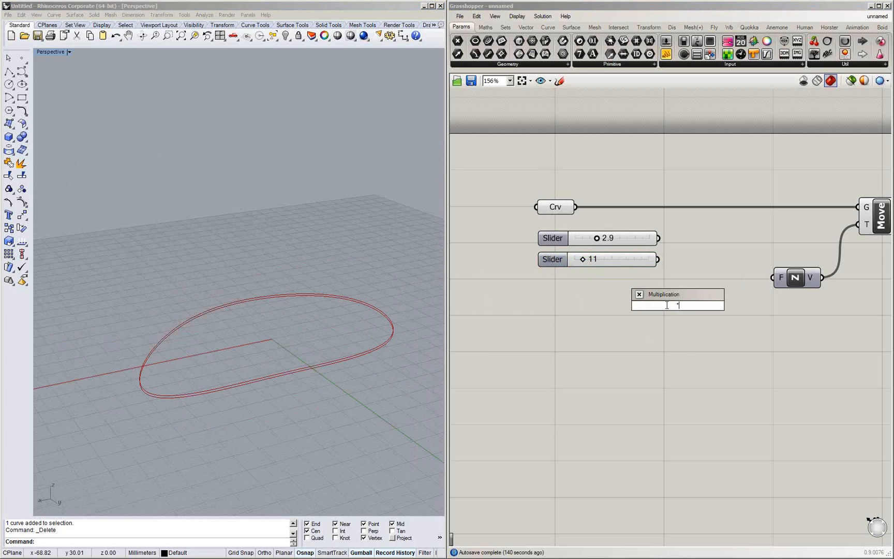
key("Return")
left_click_drag(672, 306, 712, 254)
left_click_drag(660, 238, 686, 248)
left_click_drag(658, 259, 690, 256)
Add a Panel below the Unit Z component and connect the multiplication result to it
left_click(459, 28)
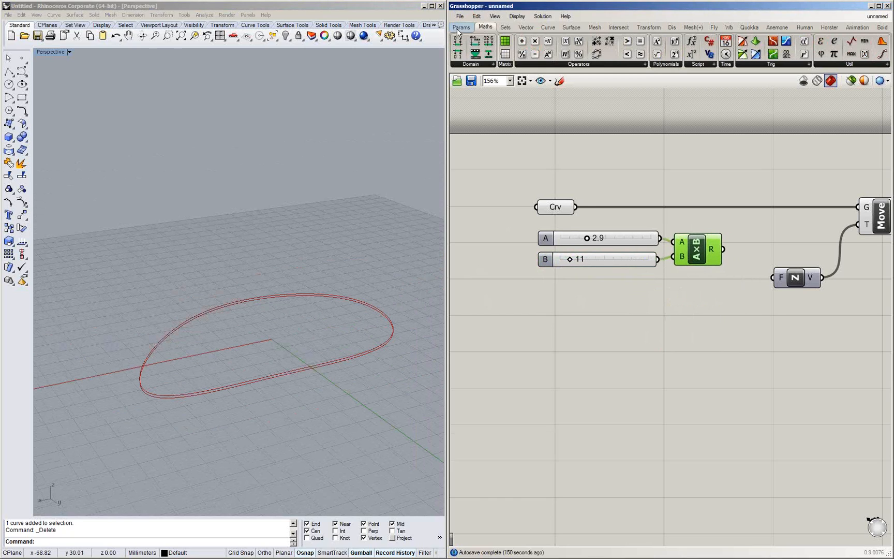
left_click_drag(666, 54, 783, 335)
left_click_drag(724, 249, 770, 361)
right_click_drag(744, 351, 706, 360)
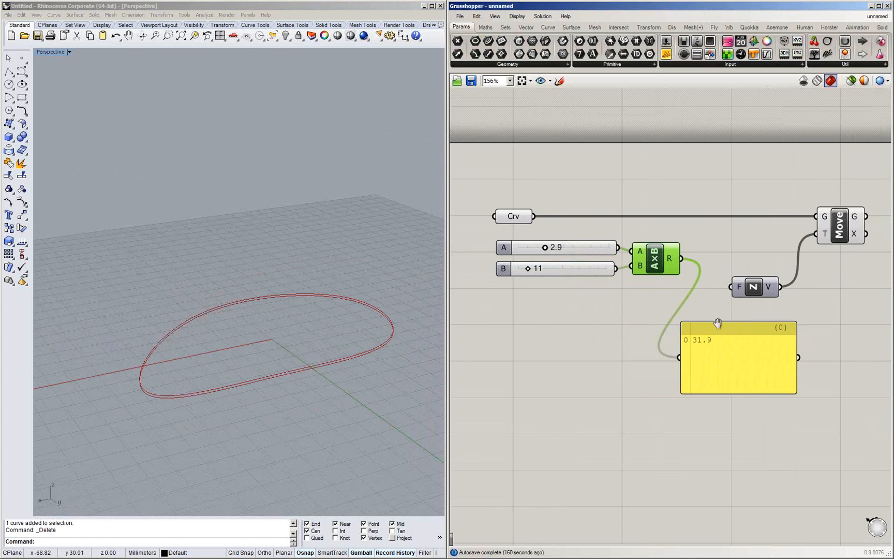
right_click_drag(692, 264, 642, 278)
Feed the multiplication result into the Unit Z factor, align that component, and shrink the Panel beneath it
left_click_drag(635, 272, 669, 309)
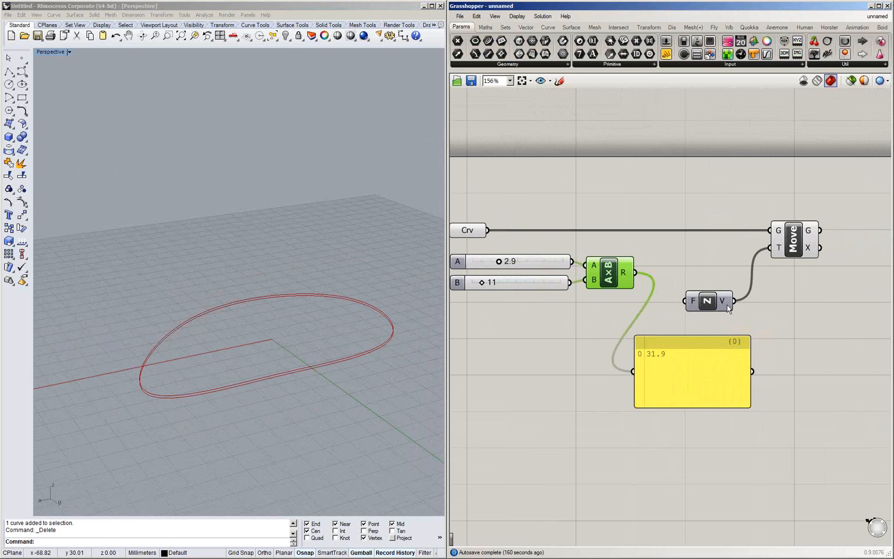
left_click_drag(635, 273, 687, 305)
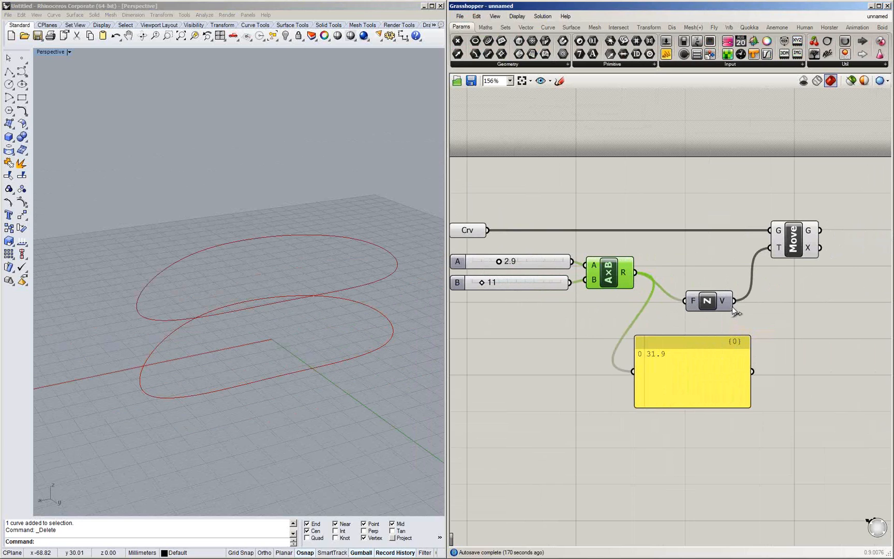
left_click_drag(710, 303, 704, 274)
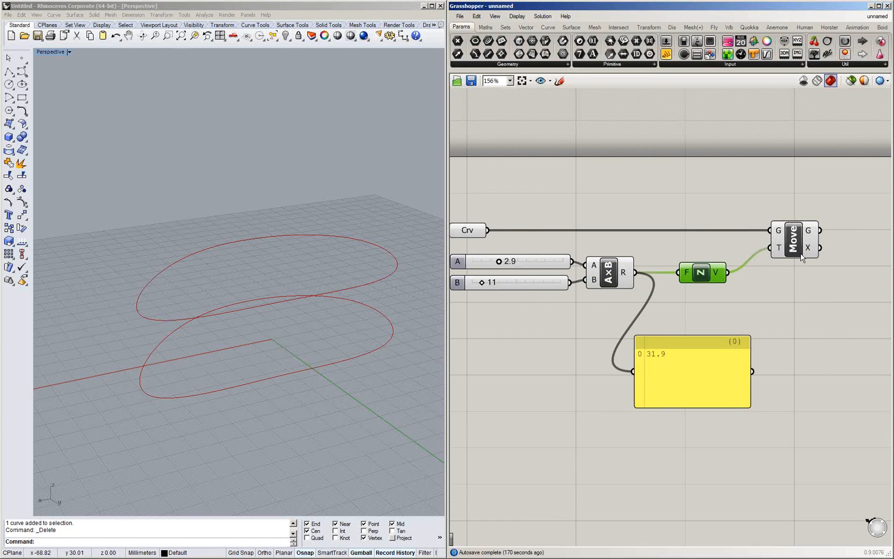
left_click_drag(671, 373, 674, 384)
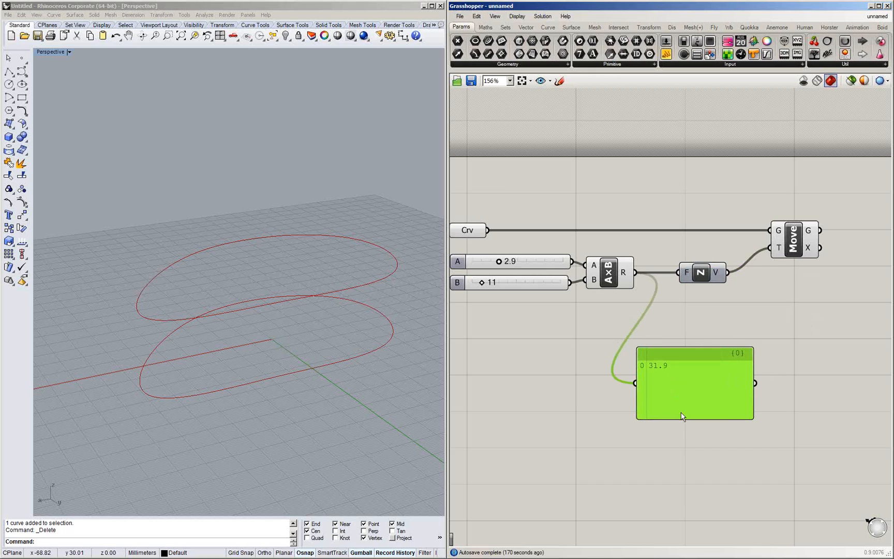
left_click_drag(682, 418, 684, 374)
left_click_drag(750, 352, 702, 337)
Scale the closed source curve down in the viewport
mouse_move(306, 372)
right_mouse_down()
mouse_move(303, 386)
mouse_move(307, 365)
right_mouse_up()
left_click(338, 379)
right_click_drag(376, 401, 351, 420)
left_click(9, 241)
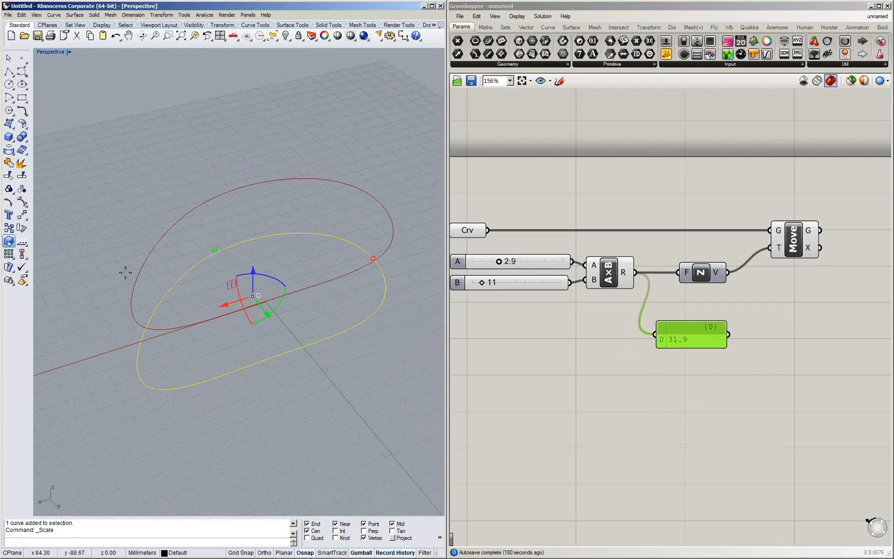
right_click_drag(260, 270, 265, 286)
left_click(267, 285)
left_click(292, 459)
left_click(275, 349)
right_click_drag(281, 353, 287, 395)
left_click(287, 395)
Move the source curve away from the origin in the viewport
scroll(287, 395, "up", 5)
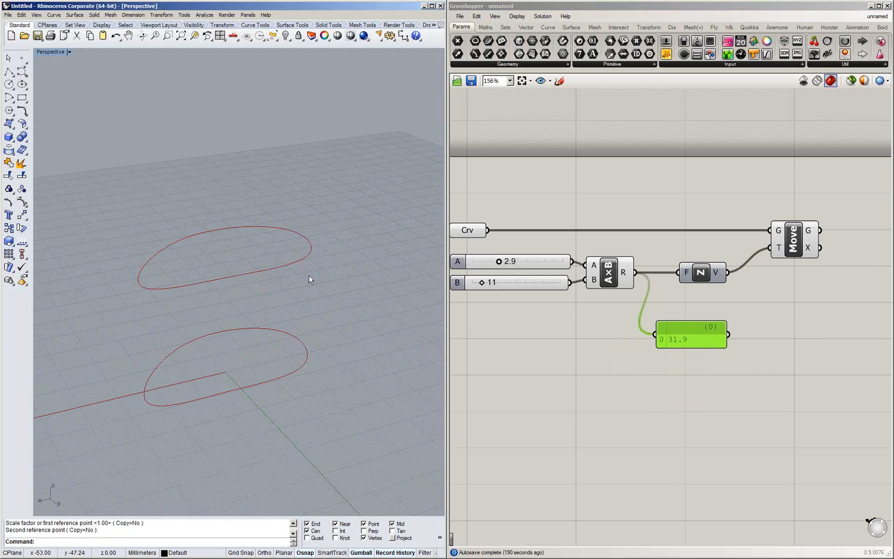
left_click(227, 328)
right_click_drag(269, 276, 258, 339)
left_click_drag(203, 355, 322, 130)
right_click_drag(262, 333, 277, 297)
left_click(259, 317)
right_click_drag(276, 298, 269, 248, "ctrl")
right_click_drag(269, 247, 282, 225)
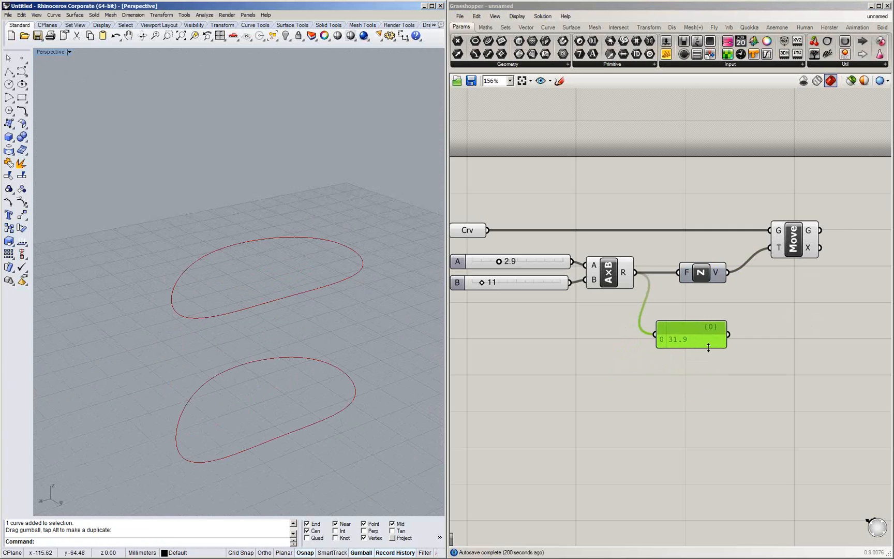
Add a Ruled Surface component beyond the Move component and connect the Curve parameter to its A input
right_click_drag(709, 347, 680, 354)
right_click_drag(272, 347, 276, 317)
right_click_drag(449, 366, 393, 384)
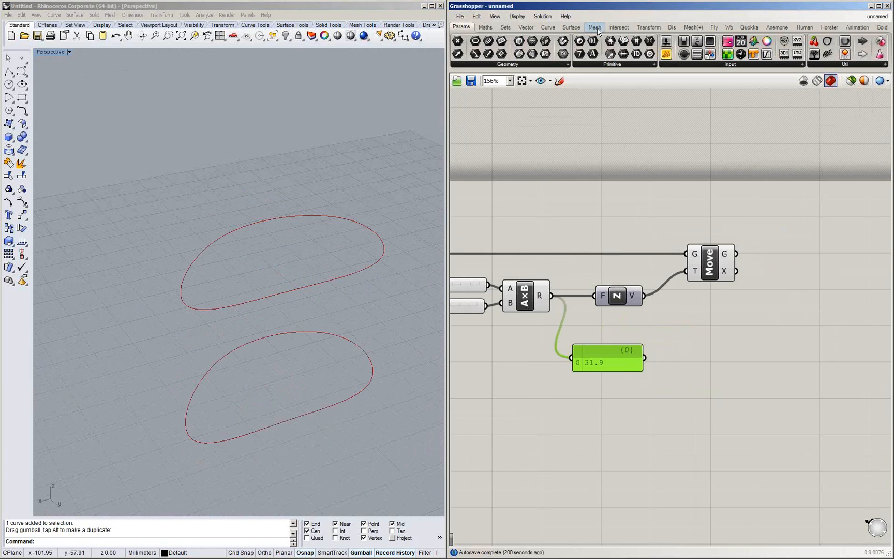
left_click(570, 27)
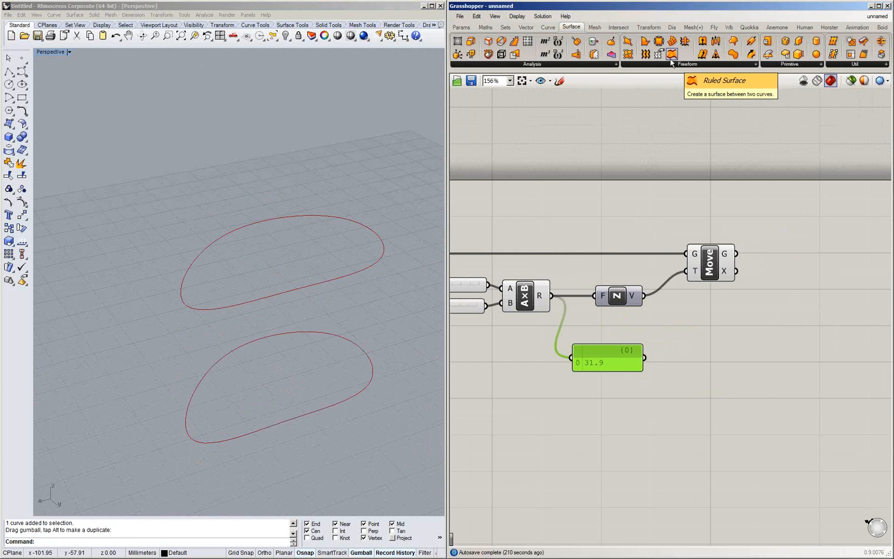
left_click_drag(672, 54, 803, 224)
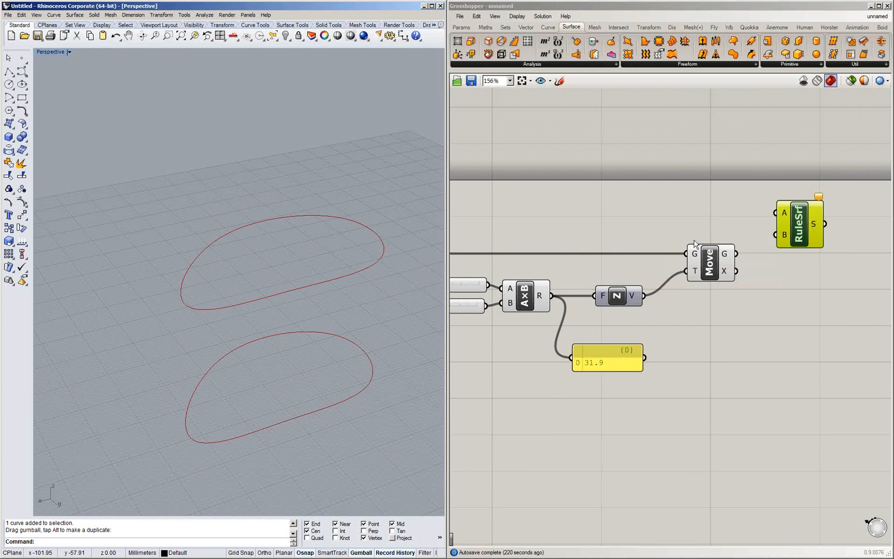
right_click_drag(621, 222, 679, 239)
scroll(680, 239, "down", 1)
left_click_drag(506, 264, 802, 231)
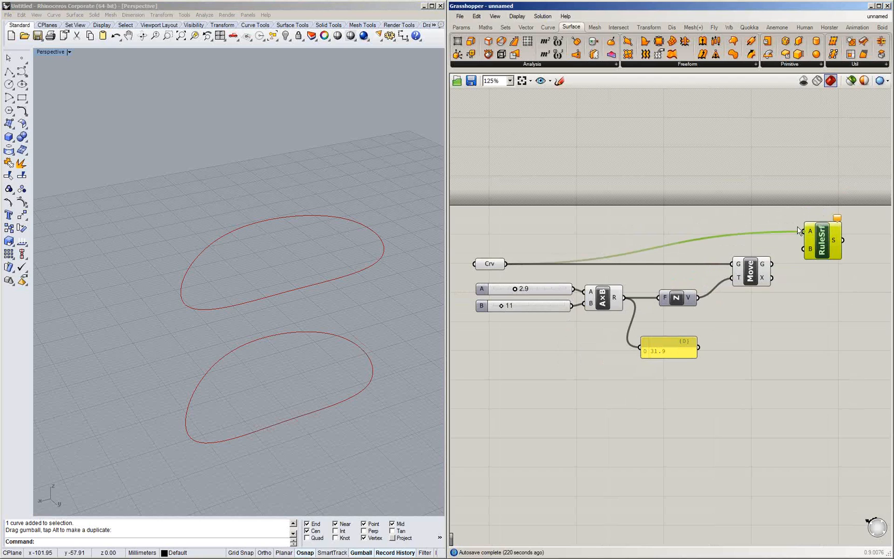
Highlight the source and moved curves in turn, and connect the Move geometry output to the Ruled Surface B input
left_click(489, 264)
right_click_drag(303, 272, 277, 233, "shift")
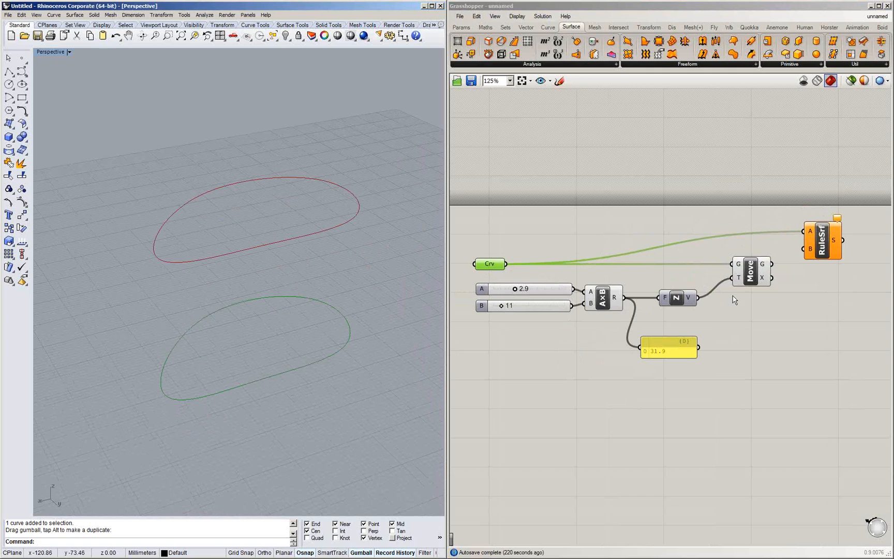
left_click(750, 271)
right_click_drag(808, 270, 765, 285)
left_click_drag(729, 279, 760, 264)
Examine how the ruled surface preview follows the two boundary curves, up close and from several angles
right_click_drag(289, 280, 568, 281)
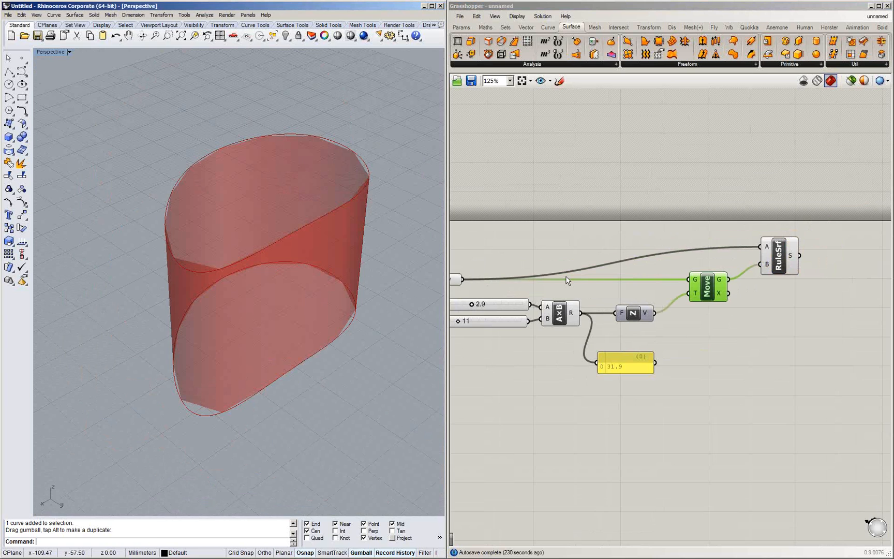
right_click_drag(220, 253, 169, 350)
scroll(168, 350, "up", 5)
right_click_drag(237, 287, 226, 286, "shift")
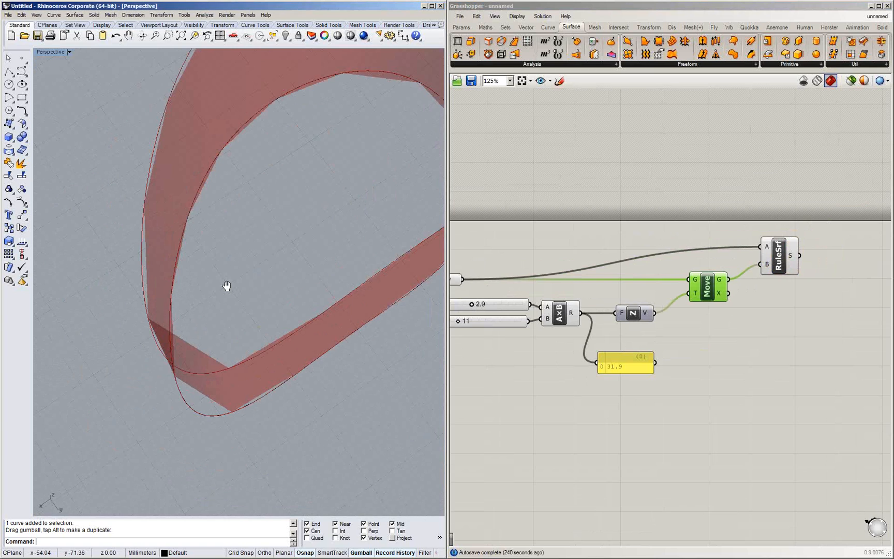
scroll(302, 237, "down", 4)
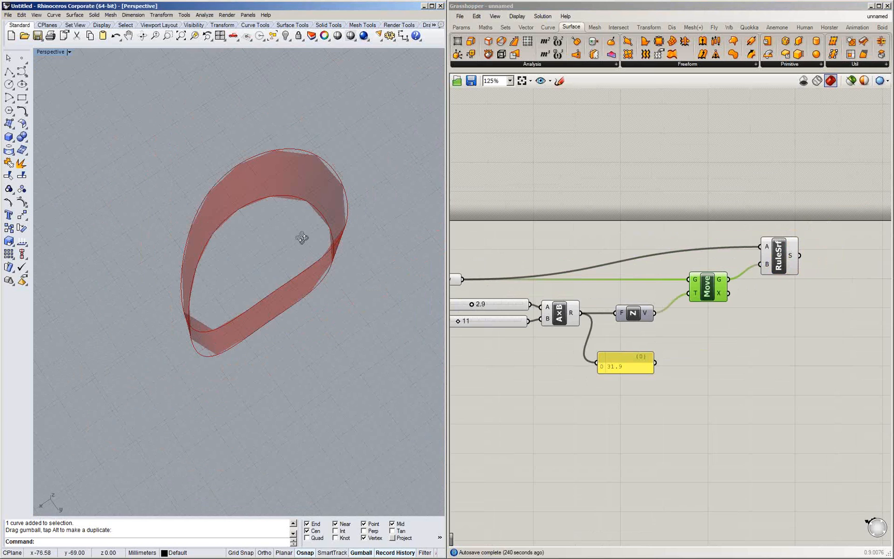
right_click_drag(302, 237, 303, 218)
right_click_drag(217, 314, 216, 311, "ctrl")
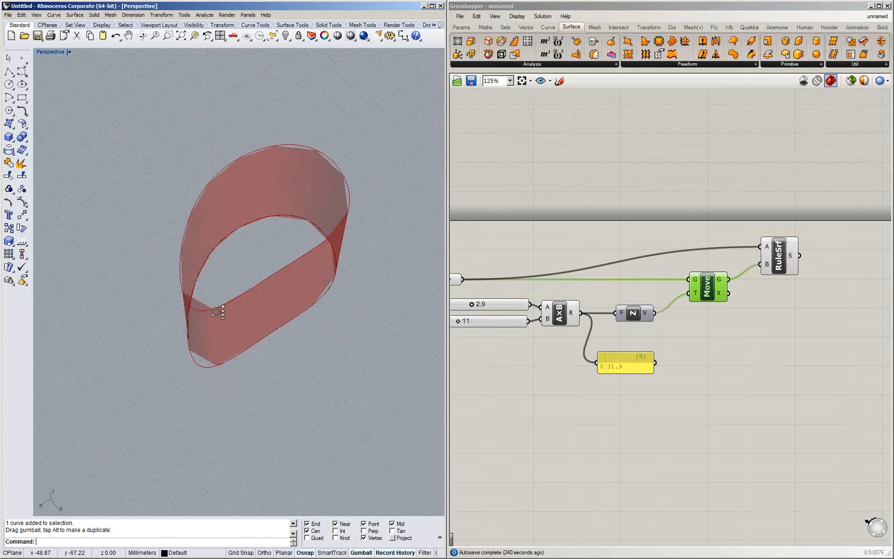
Set the Grasshopper preview mesh quality to High Quality and inspect the ruled surface from several angles
scroll(218, 312, "up", 3)
right_click_drag(317, 189, 317, 310, "shift")
left_click(888, 81)
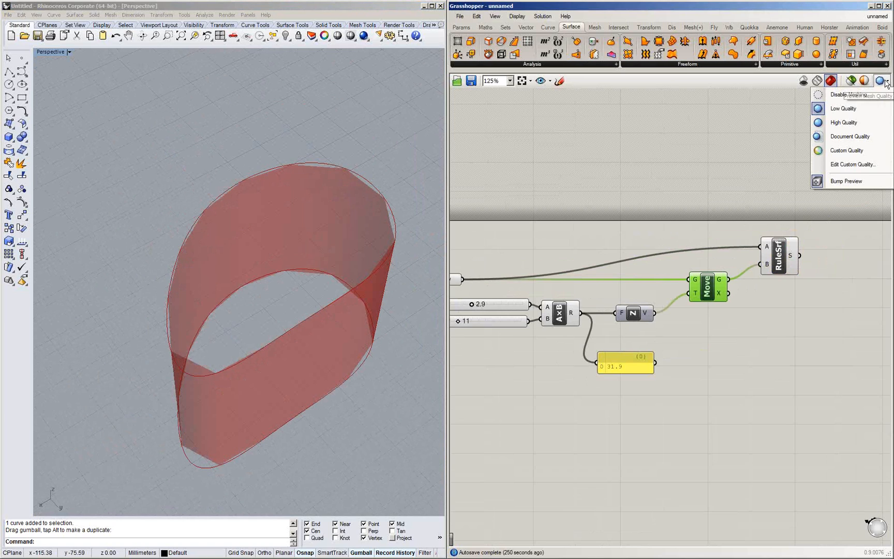
left_click(854, 123)
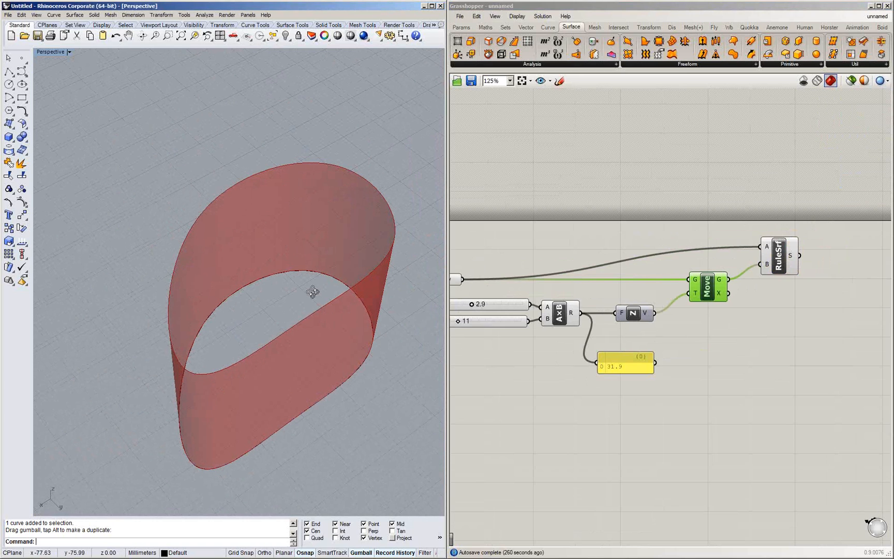
right_click_drag(313, 292, 361, 184)
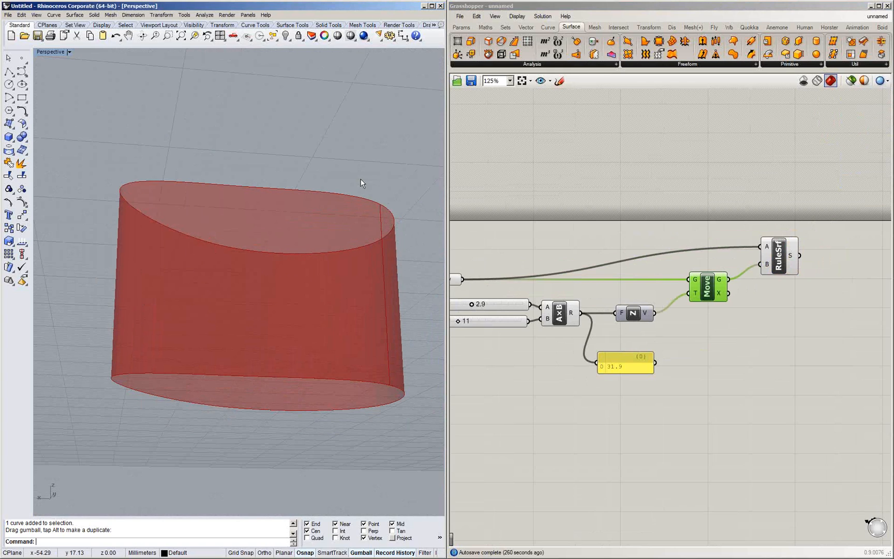
right_click_drag(364, 224, 349, 362)
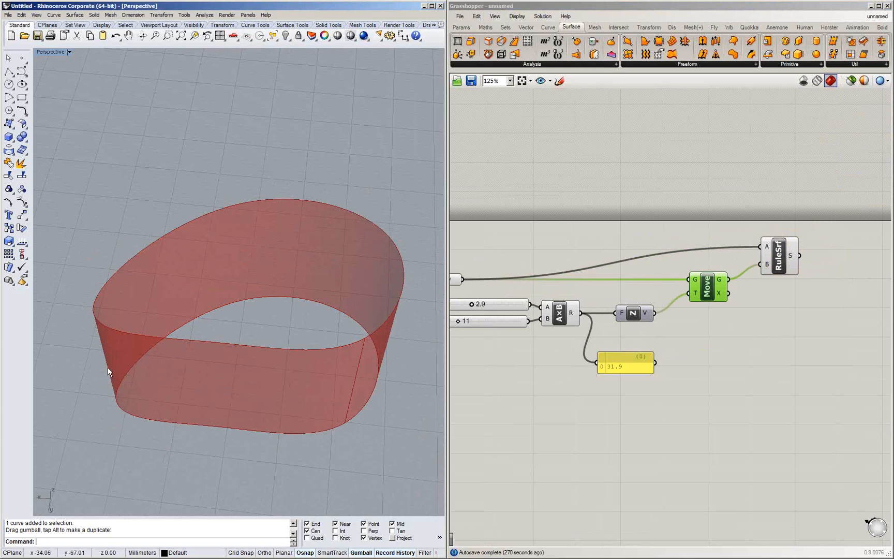
right_click_drag(319, 323, 260, 267)
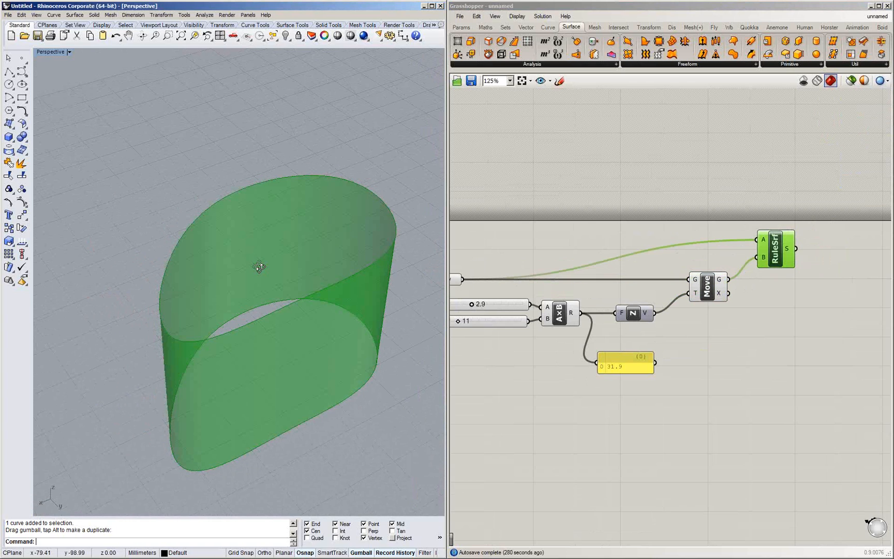
Turn on the source curve's control points and move one with the gumball to reshape the curve
right_click_drag(259, 267, 310, 365)
left_click(284, 280)
left_click(22, 202)
left_click_drag(262, 372, 277, 413)
right_click_drag(277, 413, 304, 427)
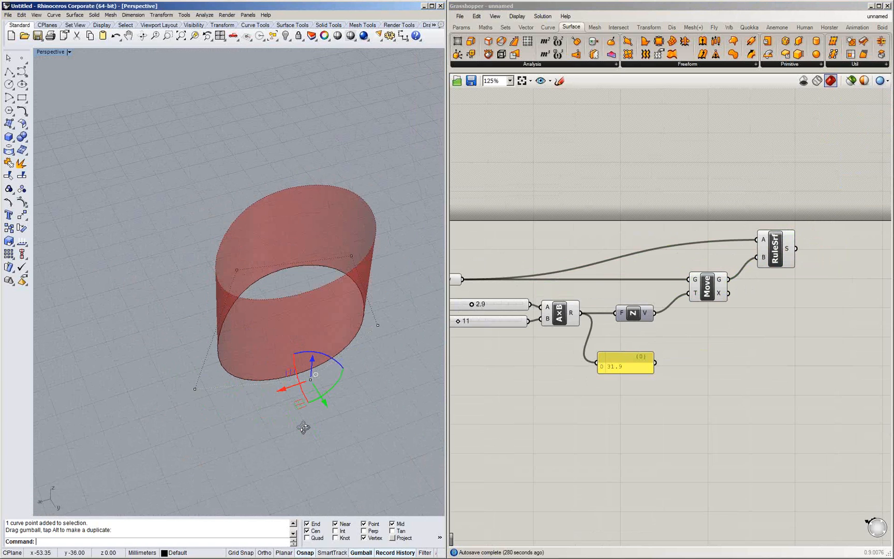
Move further control points to bend the source curve's front side inward, and turn the control points off
left_click_drag(297, 404, 293, 341)
right_click_drag(294, 342, 255, 378)
left_click_drag(282, 324, 288, 342)
right_click(23, 203)
right_click_drag(272, 294, 289, 272)
mouse_move(289, 271)
right_mouse_down()
mouse_move(303, 289)
mouse_move(243, 239)
mouse_move(278, 271)
right_mouse_up()
right_click_drag(278, 271, 239, 289, "shift")
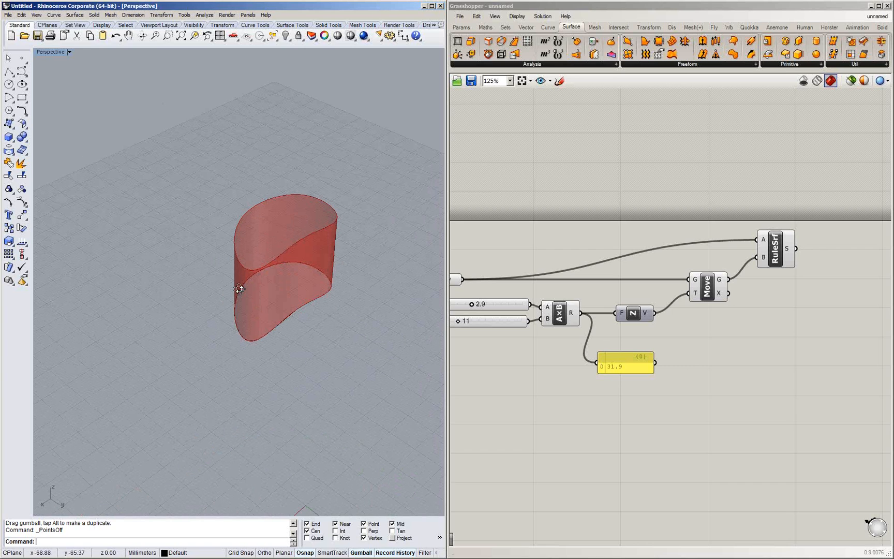
Shift the sliders, Multiplication, Unit Z, panel, Move and Ruled Surface components down together, leaving the Curve parameter in place
right_click_drag(601, 302, 659, 286)
left_click_drag(539, 400, 808, 273)
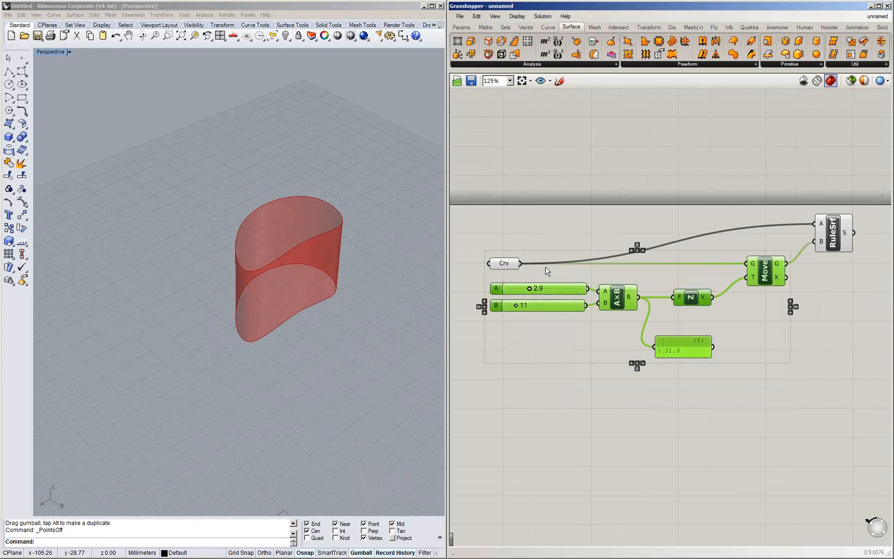
left_click(834, 231, "shift")
left_click_drag(842, 235, 844, 273)
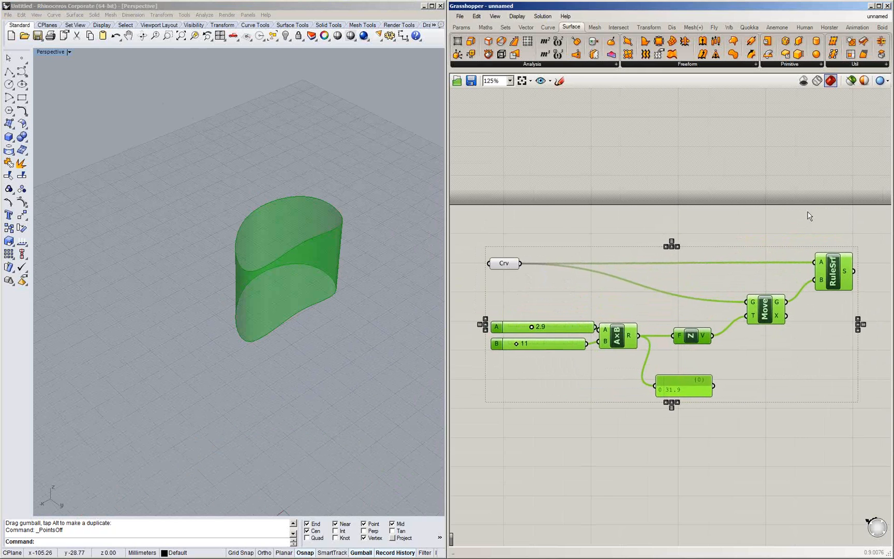
left_click(809, 216)
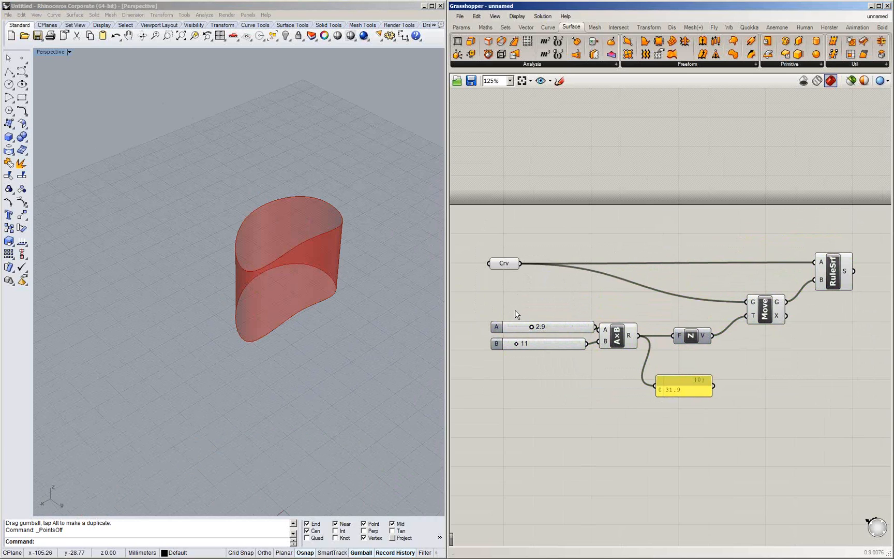
right_click_drag(298, 270, 294, 282, "shift")
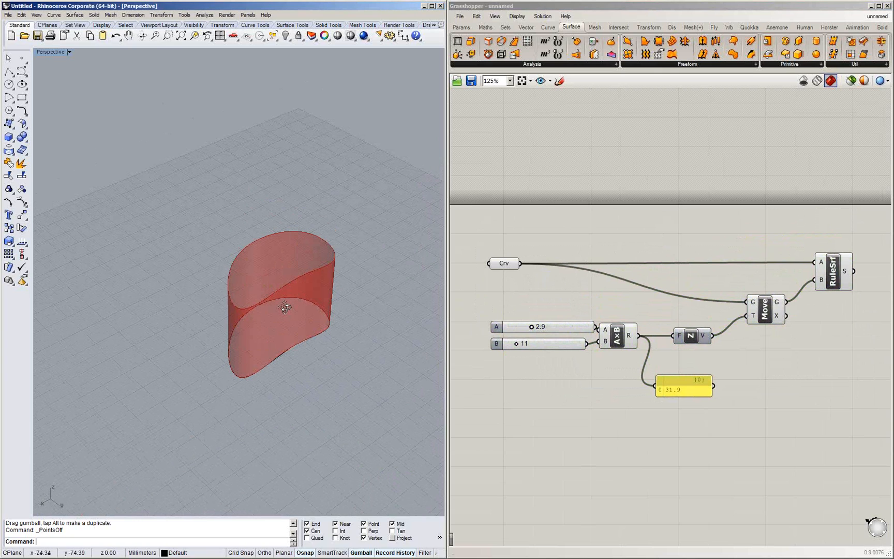
scroll(332, 313, "up", 5)
right_click_drag(332, 314, 308, 323)
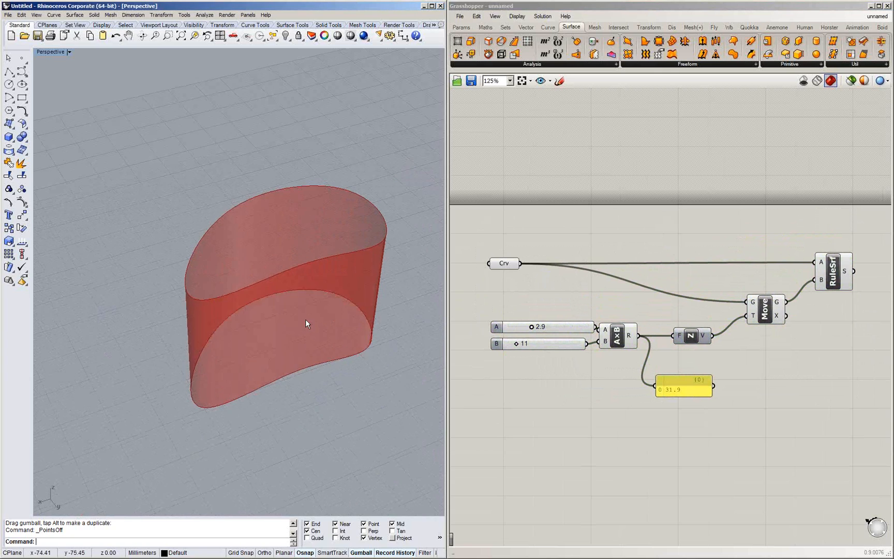
left_click(461, 27)
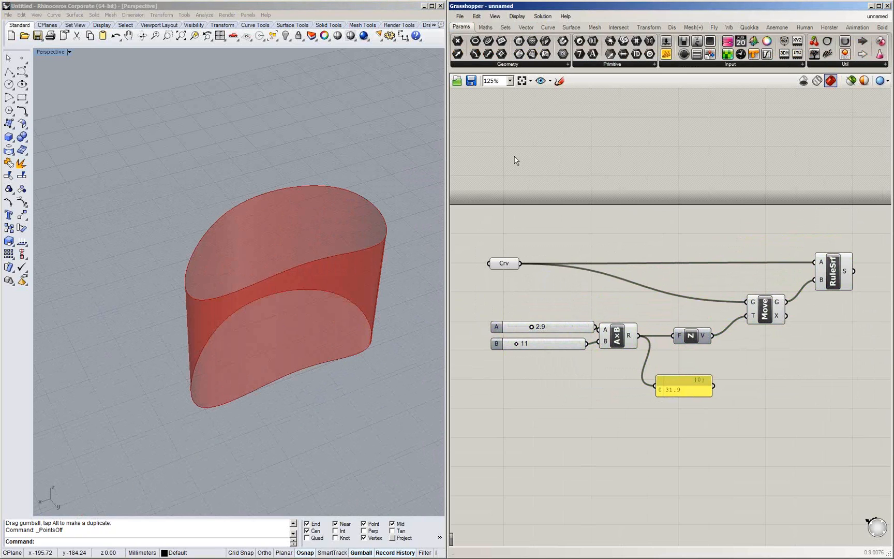
right_click_drag(346, 260, 358, 310)
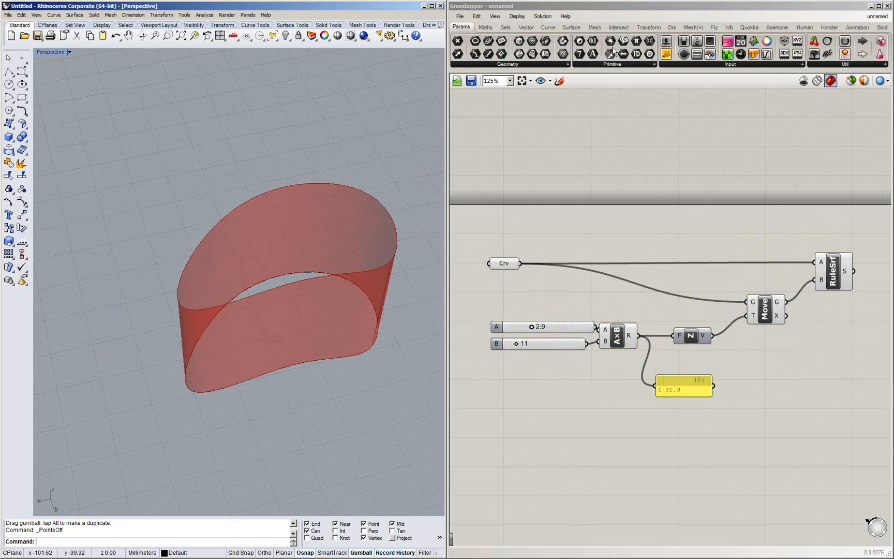
left_click(571, 27)
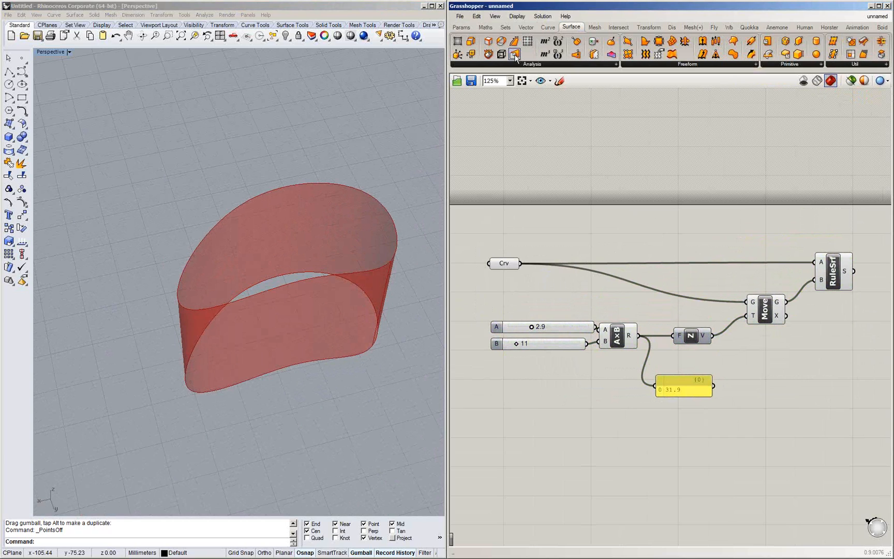
Search the components for "surface map" and place a Map to Surface component below the Move component
double_click(690, 215)
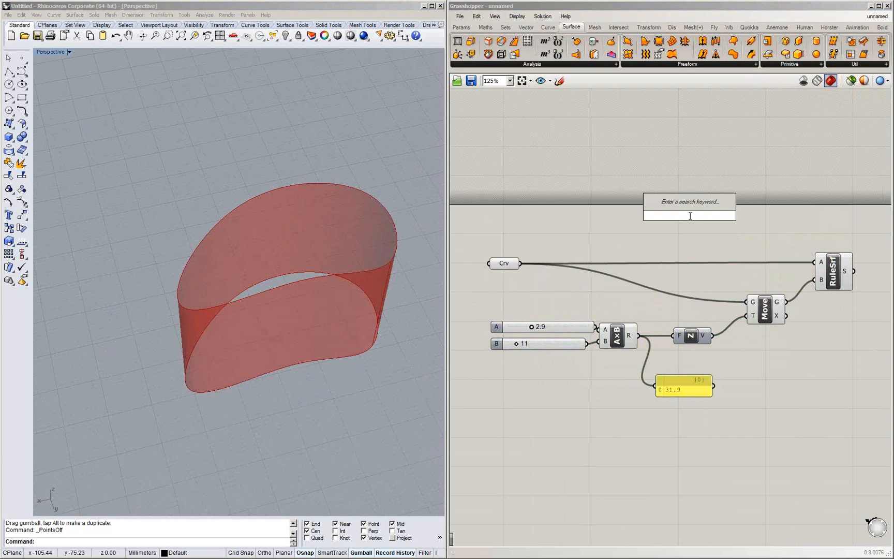
type("surface")
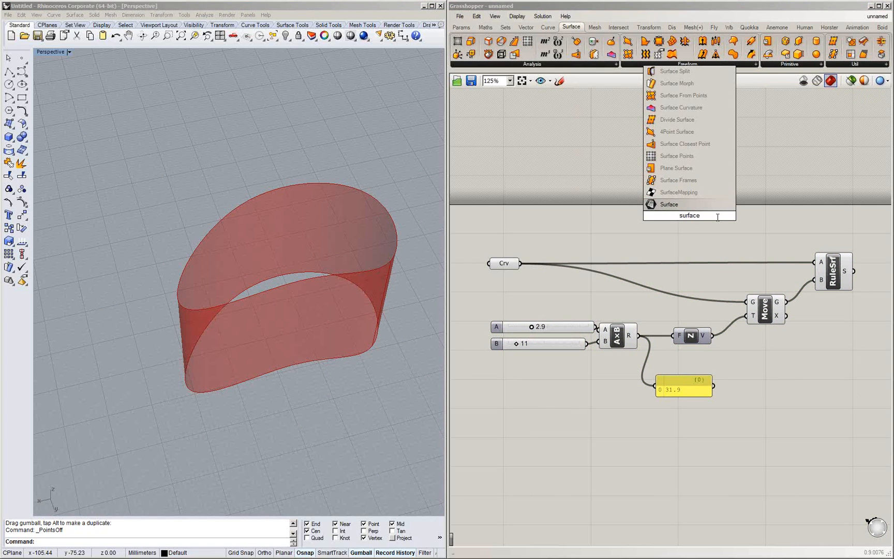
type("map")
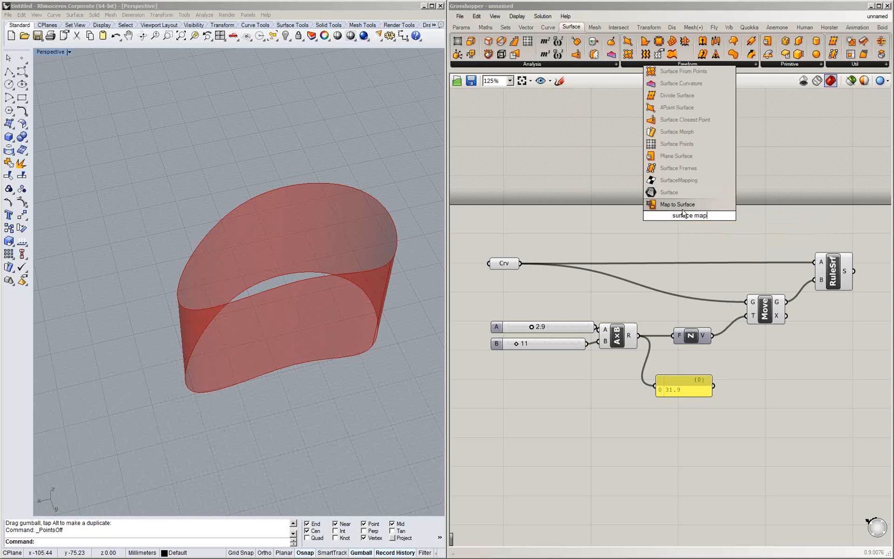
left_click(678, 204)
left_click_drag(691, 220, 817, 452)
right_click_drag(805, 410, 770, 337)
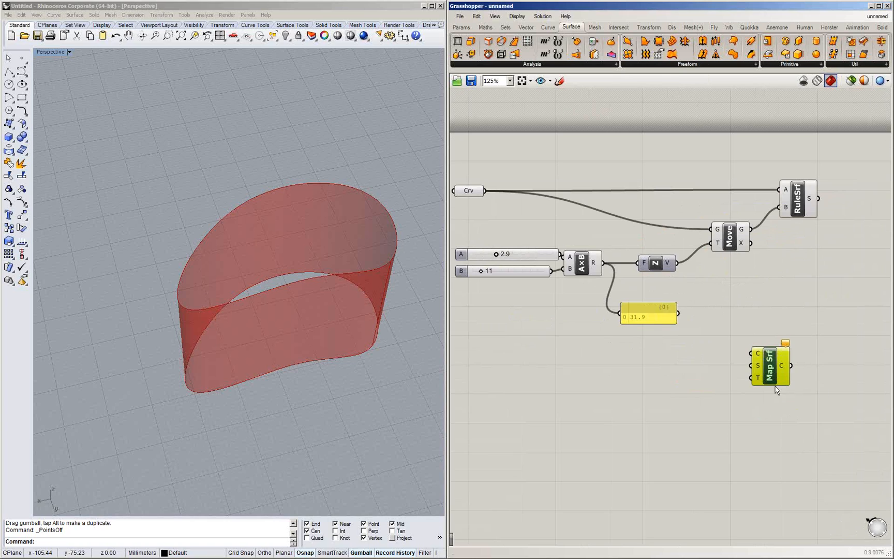
Draw a four-corner surface on the ground plane in front of the ruled surface
right_click_drag(275, 206, 202, 153)
left_click(9, 123)
left_click(283, 327)
left_click(223, 391)
left_click(339, 481)
left_click(384, 364)
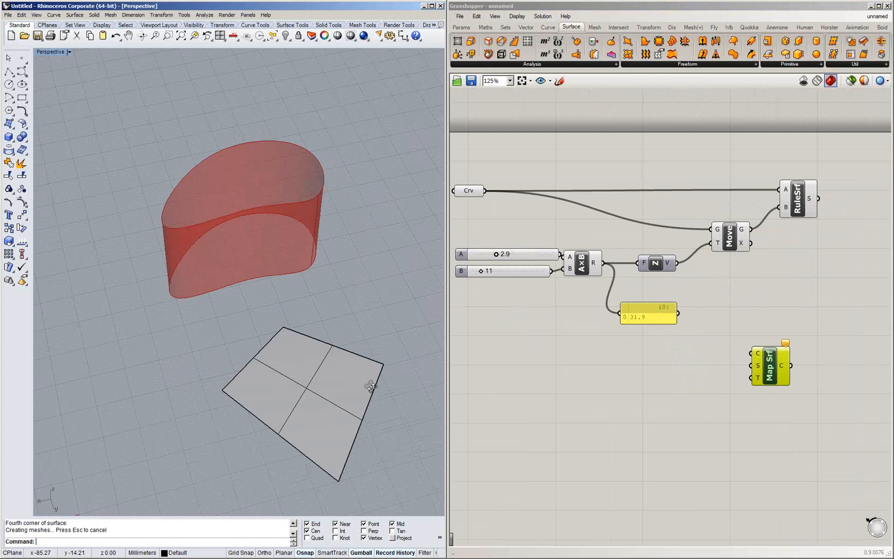
Draw a small rectangle curve inside one quadrant of the new flat surface
right_click_drag(375, 384, 374, 379)
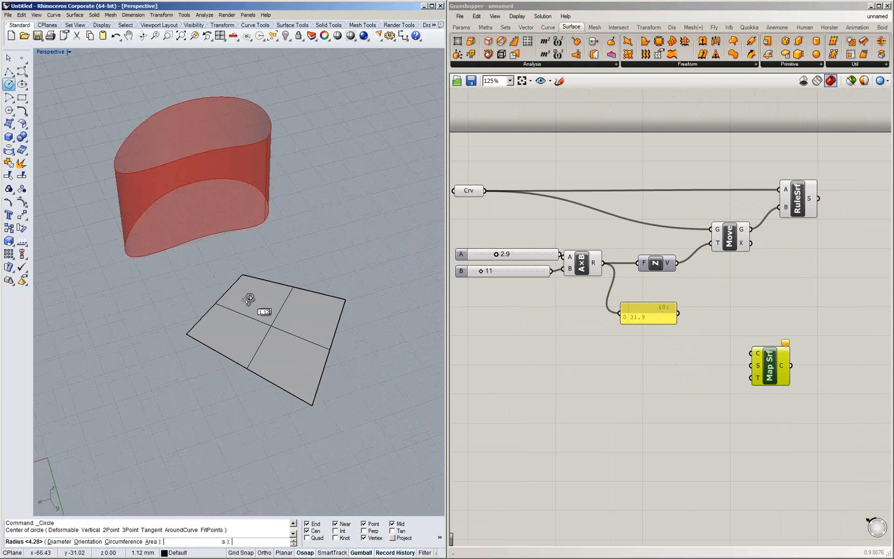
right_click_drag(249, 299, 247, 302)
left_click(22, 97)
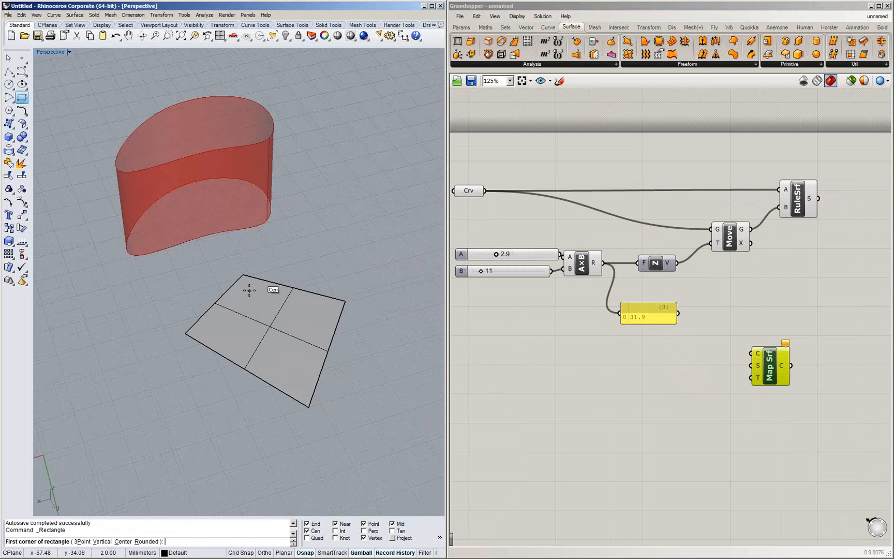
left_click(250, 291)
left_click(271, 300)
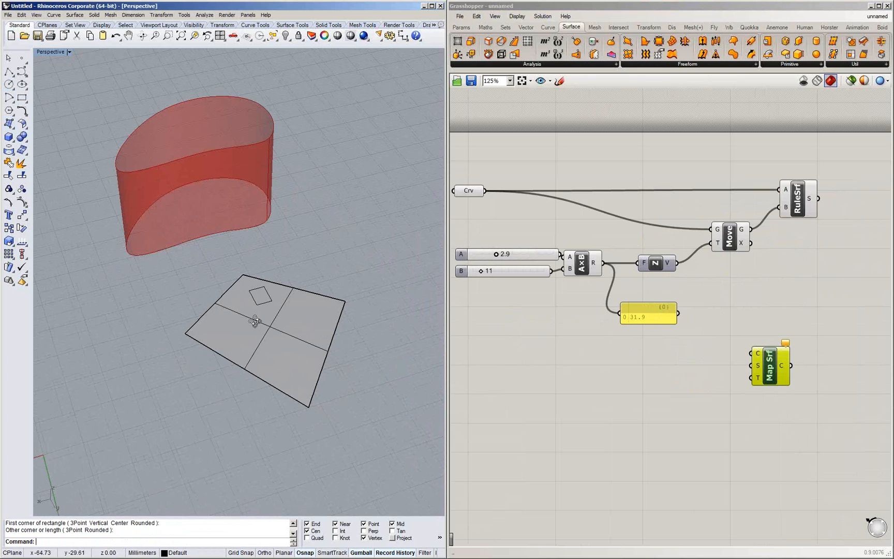
scroll(255, 285, "up", 3)
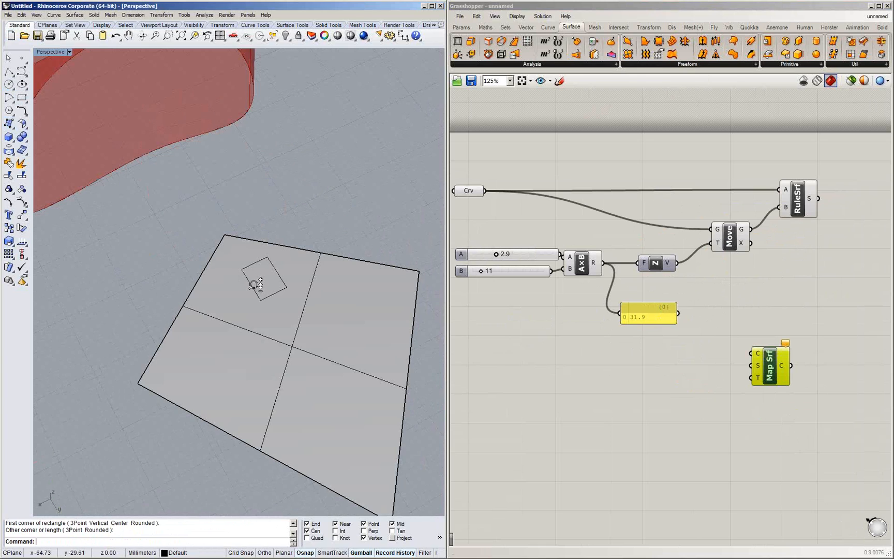
right_click_drag(254, 285, 264, 281)
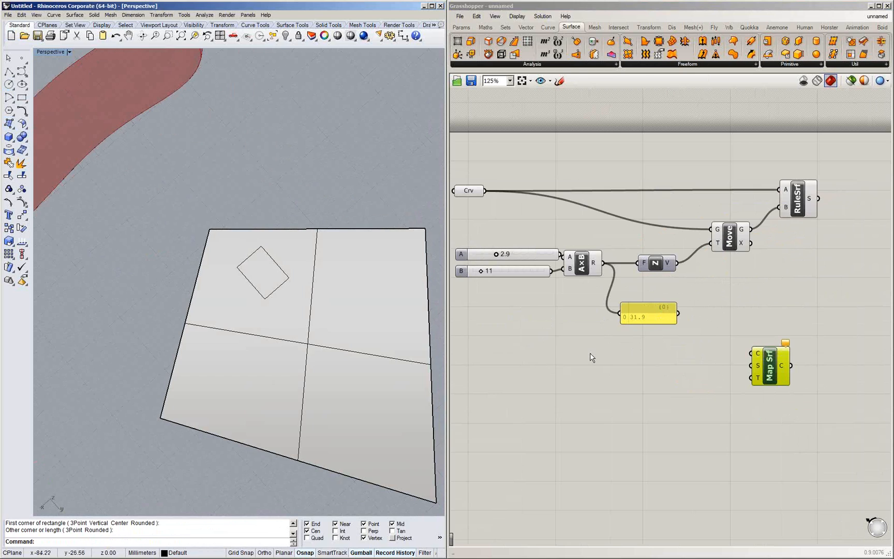
Add a Surface parameter below the sliders and reference the flat four-corner surface in it
right_click_drag(591, 355, 671, 334)
left_click(461, 27)
left_click_drag(531, 56, 579, 421)
right_click_drag(596, 421, 622, 368)
left_click(606, 368)
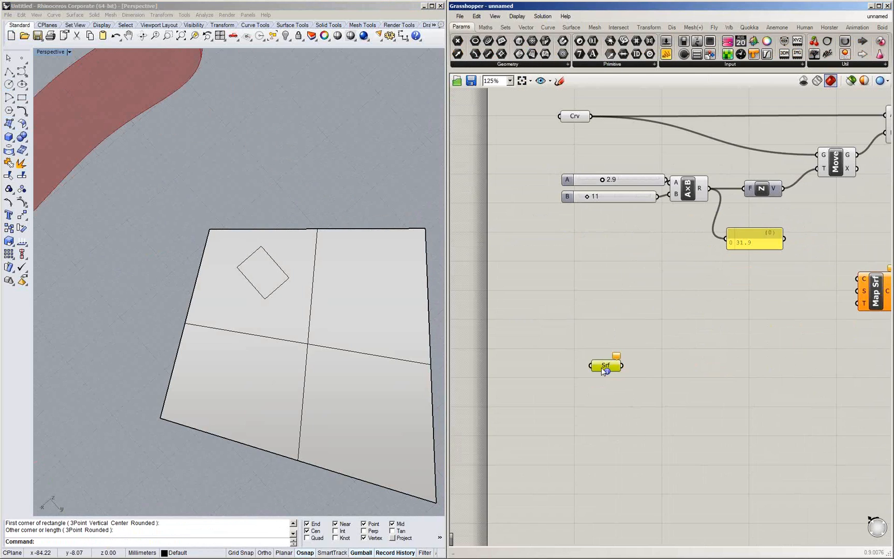
right_click(607, 367)
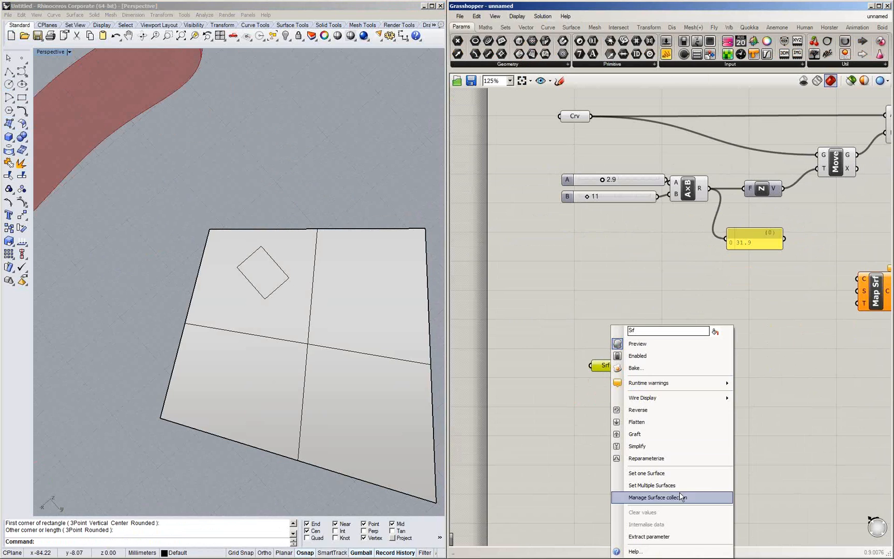
left_click(686, 475)
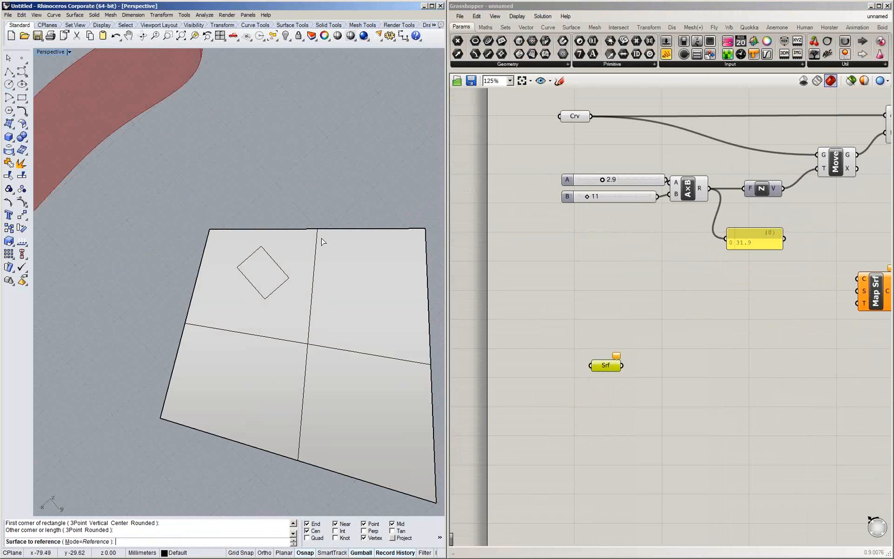
left_click(375, 257)
right_click(375, 257)
key("Escape")
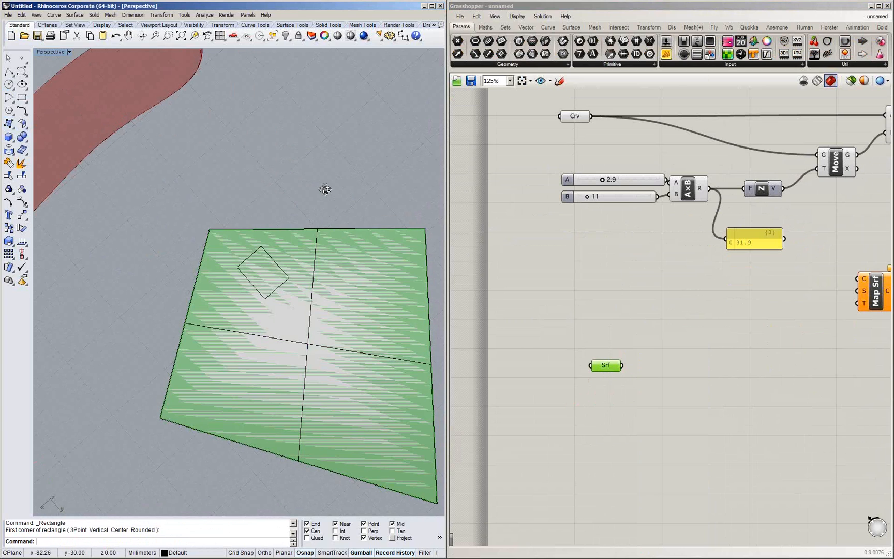
mouse_move(325, 190)
right_mouse_down()
mouse_move(315, 239)
mouse_move(300, 226)
right_mouse_up()
left_click_drag(606, 366, 590, 326)
Add a second Curve parameter near the Surface parameter and reference the small rectangle in it
left_click(673, 397)
left_click(487, 42)
left_click(595, 387)
right_click(596, 387)
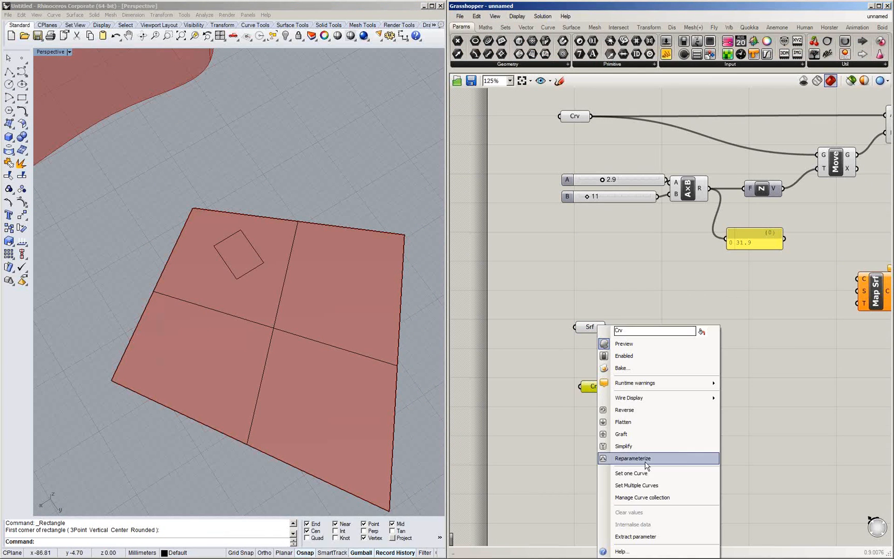
left_click(620, 469)
left_click(227, 238)
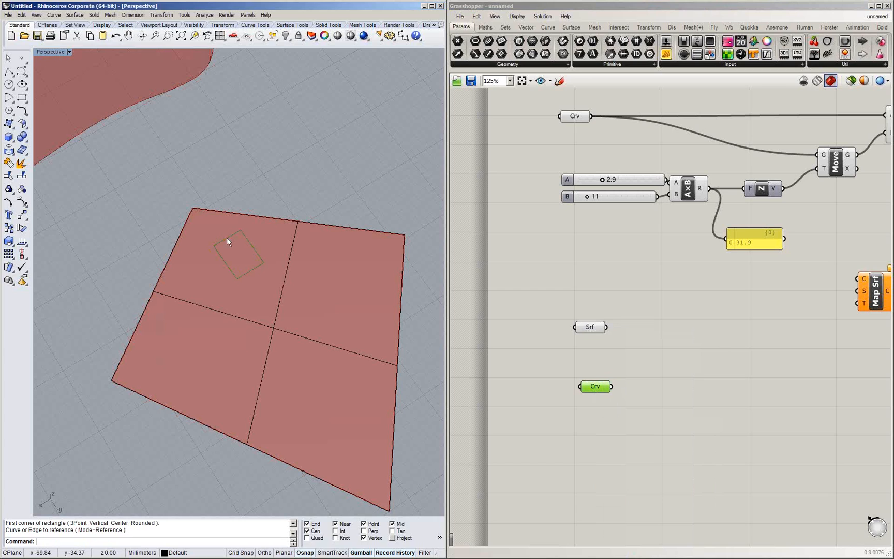
Align the new Curve parameter above the Surface parameter and shift the Map to Surface component level with them
left_click(653, 358)
left_click_drag(595, 387, 601, 361)
left_click(597, 301)
left_click_drag(596, 301, 597, 312)
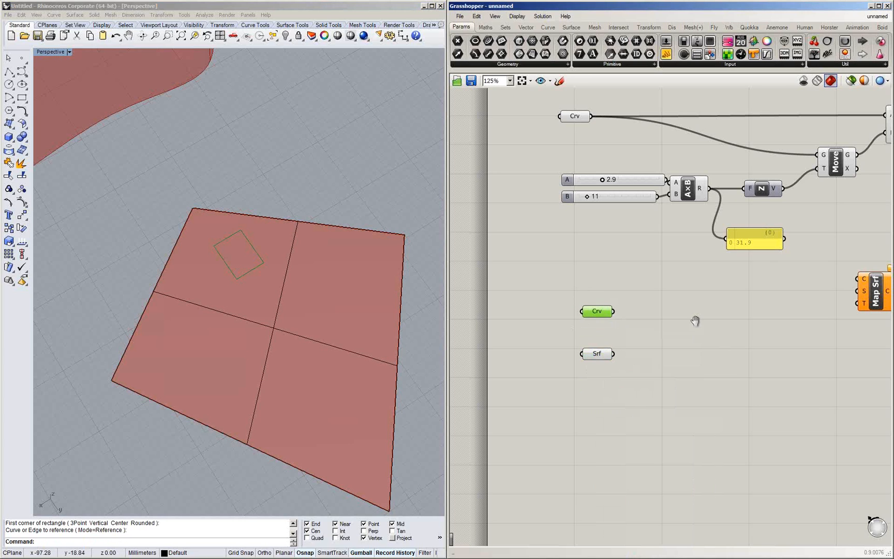
right_click_drag(695, 321, 631, 333)
scroll(631, 332, "down", 1)
left_click_drag(776, 314, 776, 332)
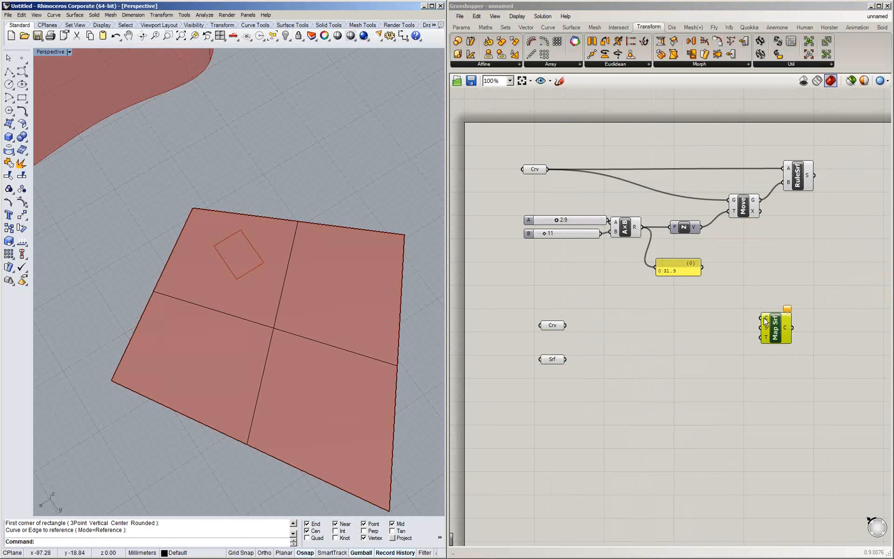
Highlight the referenced flat surface through its Surface parameter and view it together with the ruled surface
mouse_move(767, 321)
left_click(554, 360)
right_click_drag(293, 314, 297, 319, "shift")
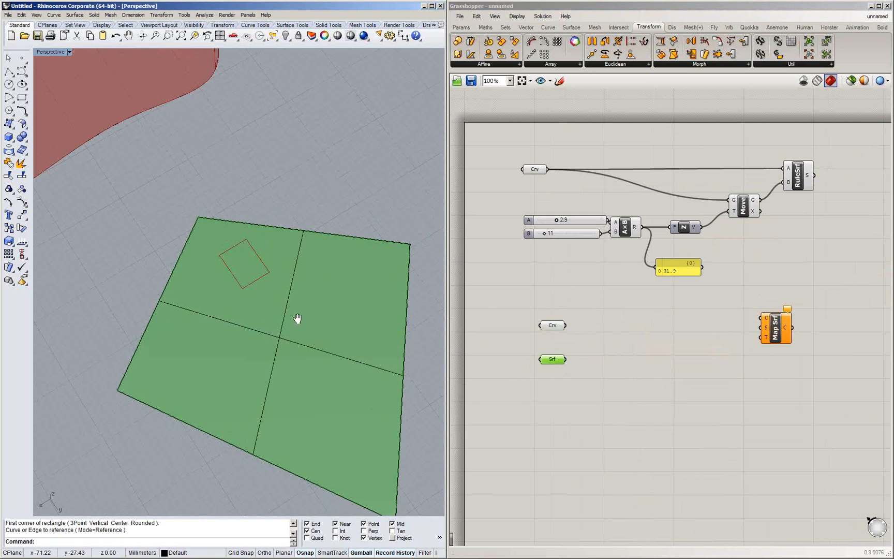
scroll(297, 318, "down", 3)
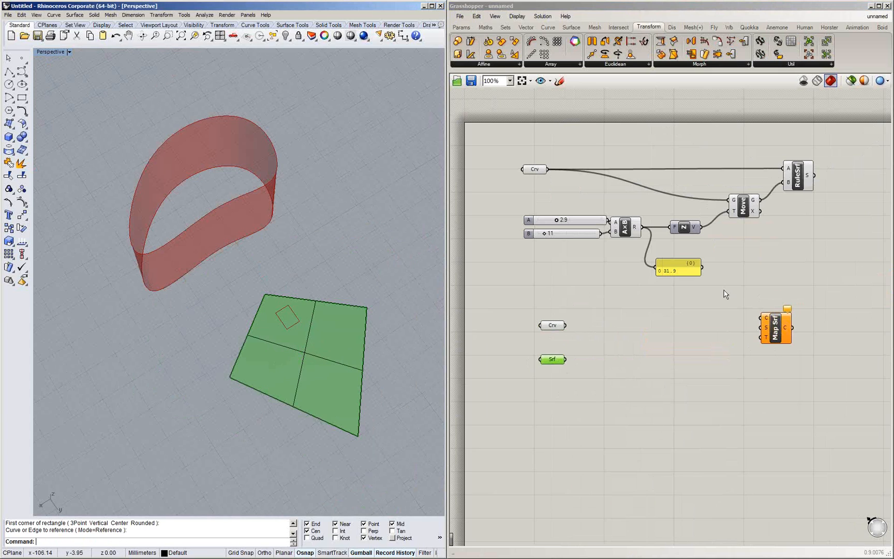
Highlight the ruled surface through its Ruled Surface component and view it beside the flat surface and rectangle
left_click(799, 181)
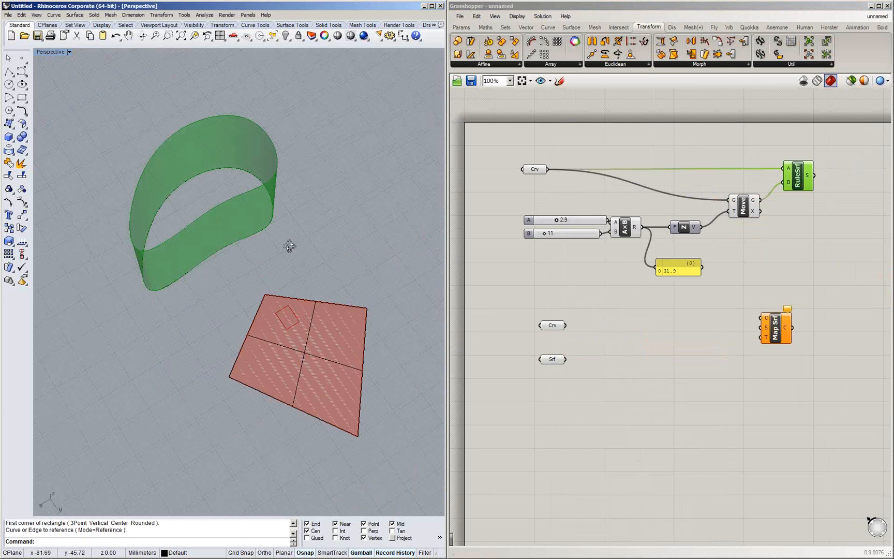
right_click_drag(289, 246, 285, 240)
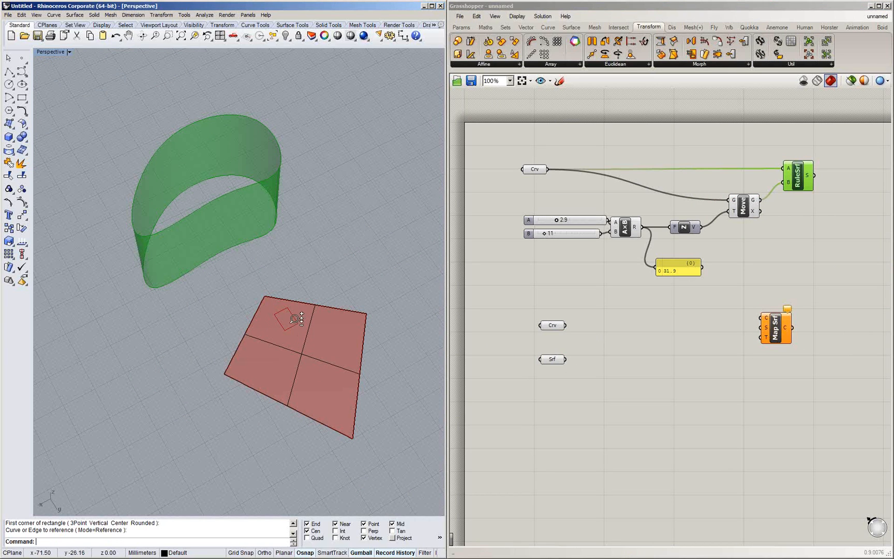
scroll(295, 318, "up", 1)
scroll(293, 317, "up", 3)
left_click(745, 356)
Connect the rectangle's Curve, the flat Surface and the ruled surface to Map to Surface's C, S and T inputs, and shift the component away from the parameters
right_click_drag(744, 356, 700, 362)
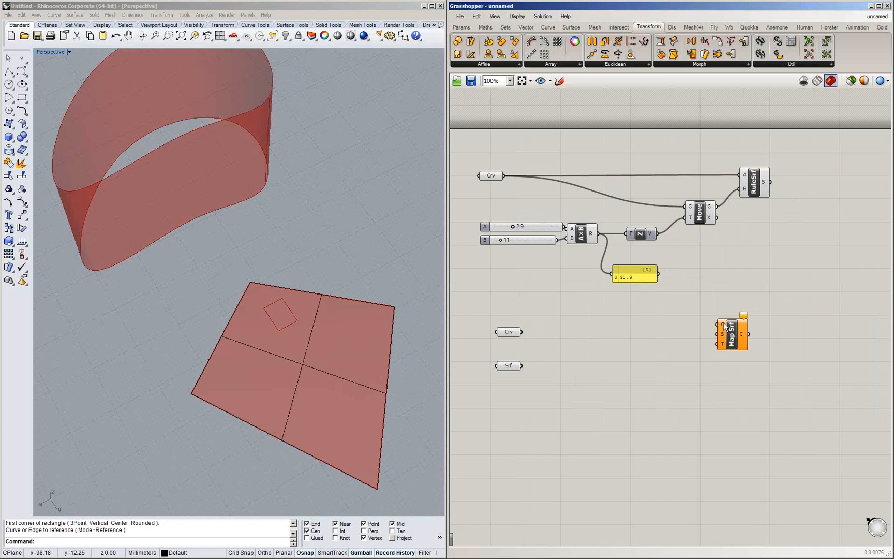
left_click_drag(521, 331, 718, 325)
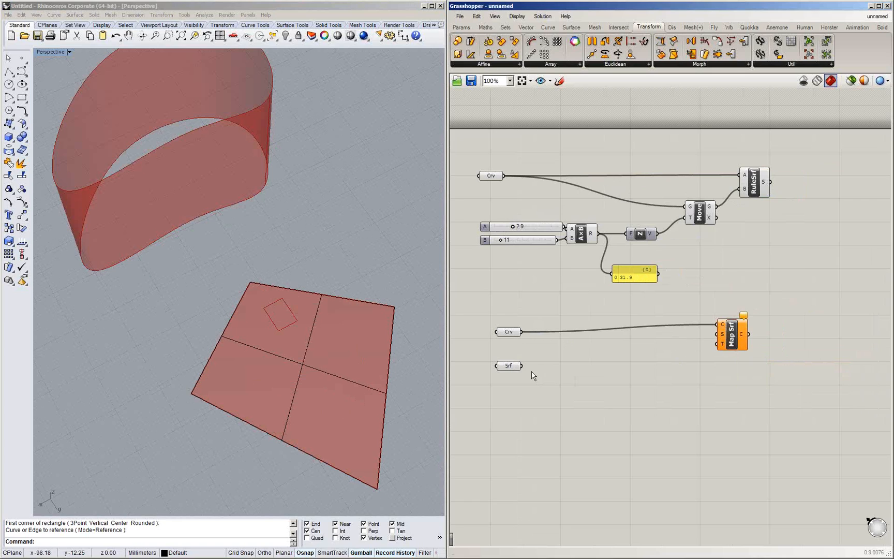
left_click_drag(522, 366, 775, 336)
left_click(510, 366)
left_click(773, 232)
left_click_drag(771, 182, 760, 336)
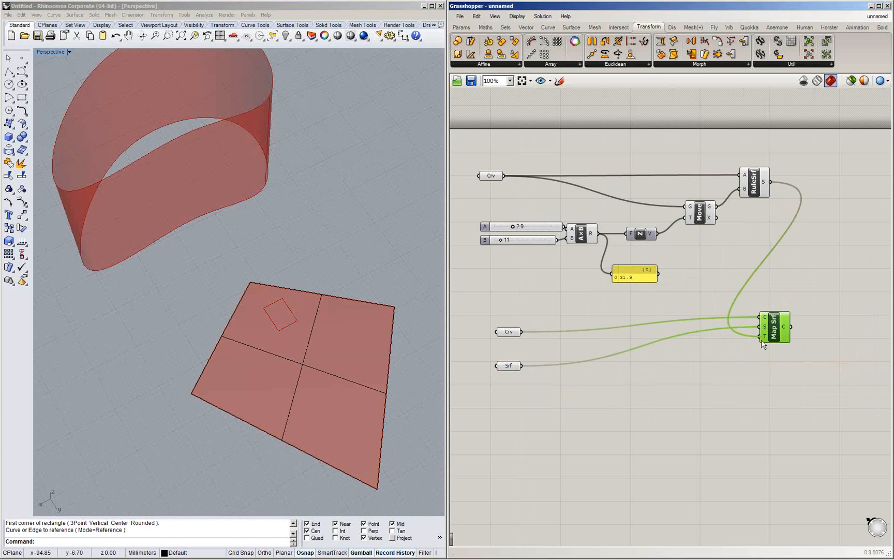
right_click_drag(266, 143, 235, 275)
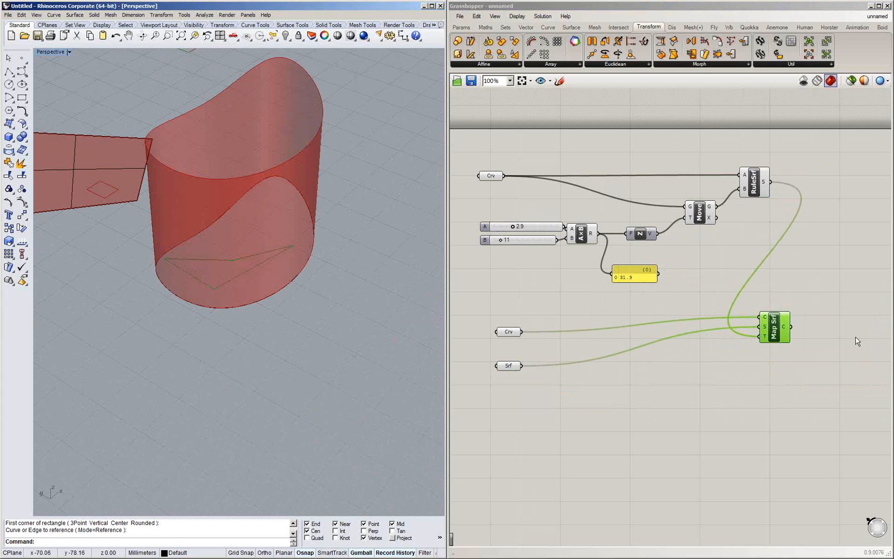
left_click_drag(782, 327, 847, 342)
Move the small rectangle around on the flat surface and examine how its mapped copy follows on the ruled surface
right_click_drag(316, 280, 269, 274)
left_click(180, 213)
left_click(206, 227)
mouse_move(205, 226)
right_mouse_down()
mouse_move(248, 260)
mouse_move(195, 260)
right_mouse_up()
left_click_drag(196, 260, 130, 234)
mouse_move(373, 231)
right_mouse_down()
mouse_move(409, 200)
mouse_move(303, 207)
right_mouse_up()
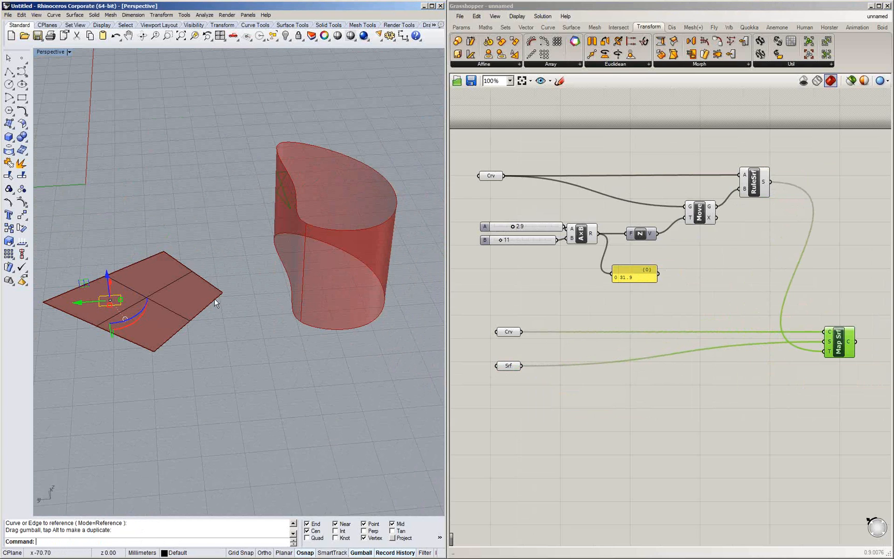
right_click_drag(180, 272, 307, 157)
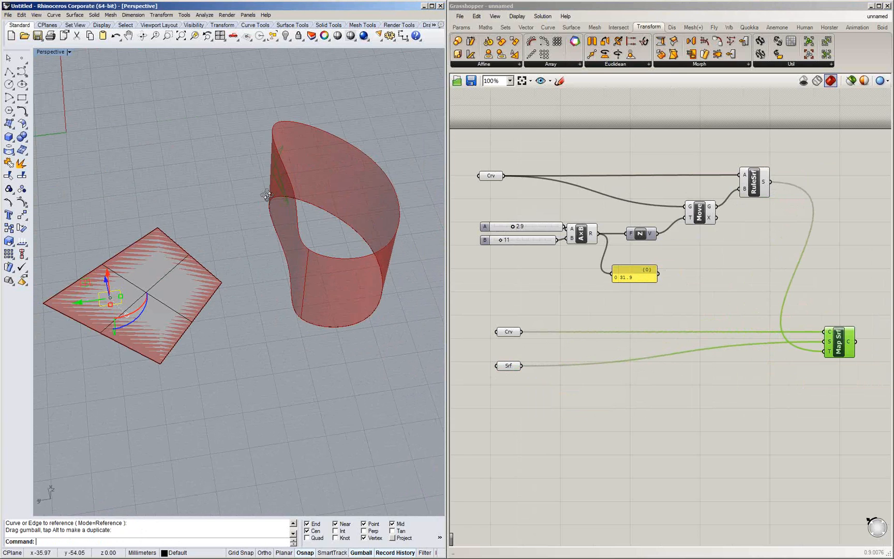
right_click_drag(267, 195, 178, 338)
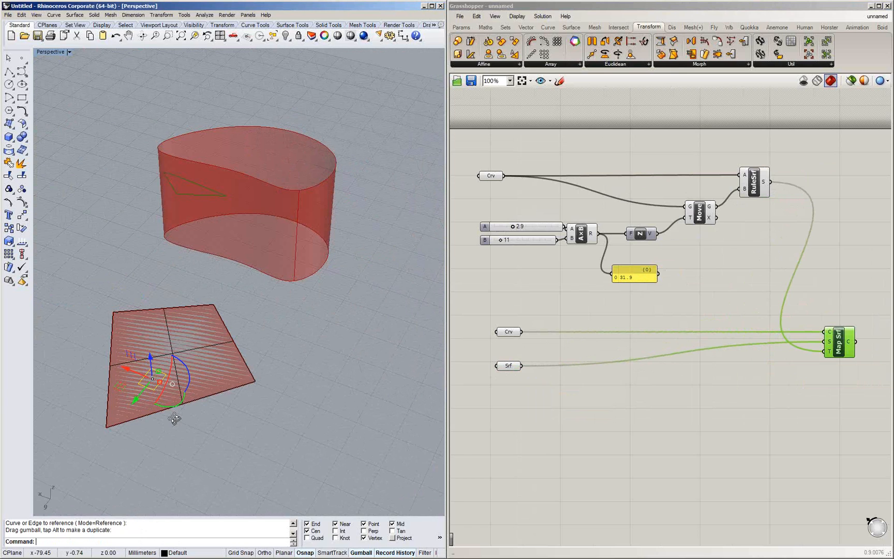
right_click_drag(174, 419, 191, 395)
left_click_drag(191, 395, 210, 397)
right_click_drag(210, 397, 306, 370)
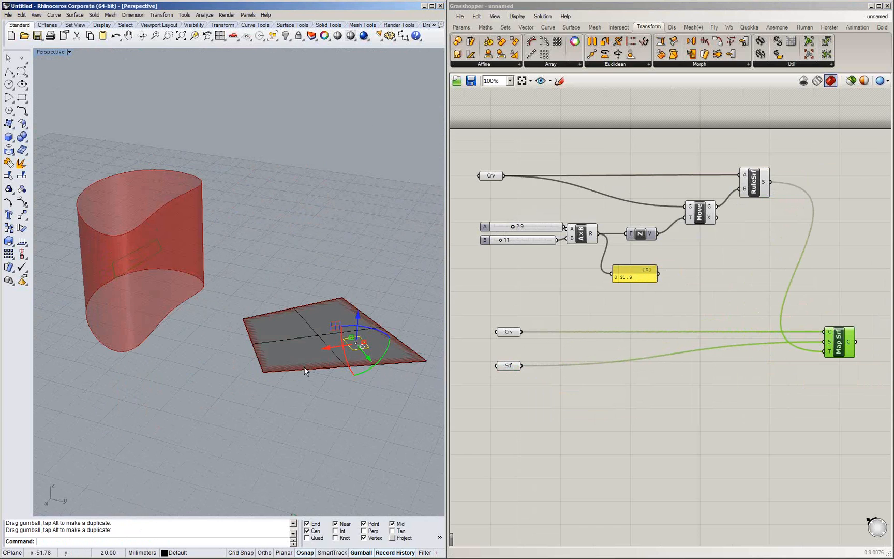
right_click_drag(154, 243, 184, 292)
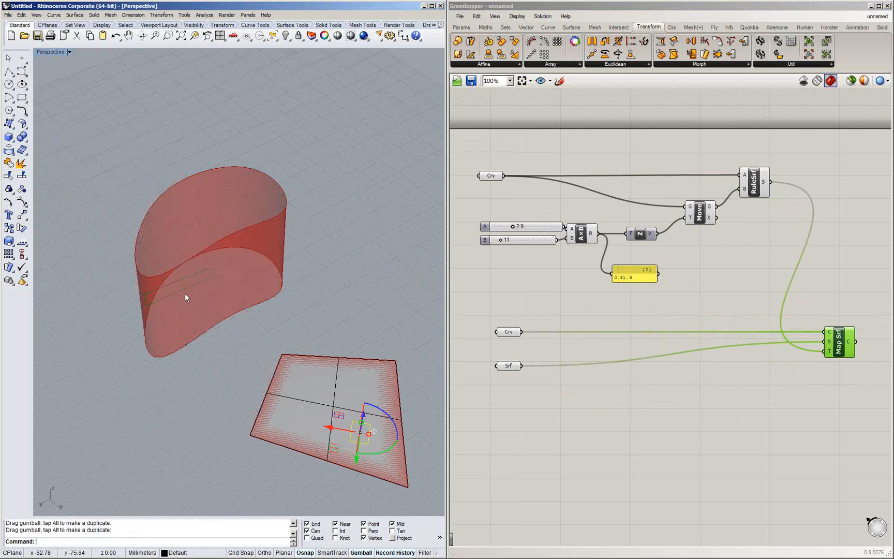
Delete the flat surface together with the small rectangle from the Rhino model
key("Escape")
right_click_drag(349, 435, 367, 456)
left_click_drag(431, 488, 273, 331)
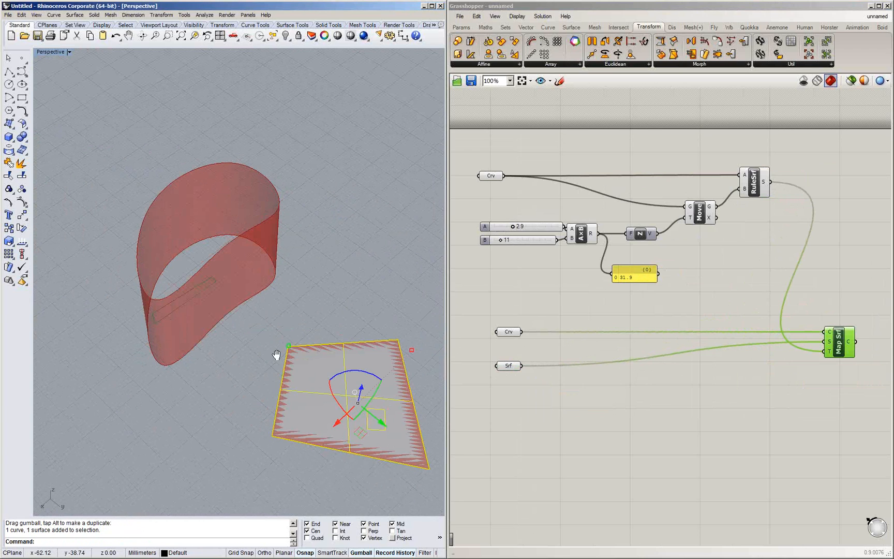
right_click_drag(276, 355, 240, 340)
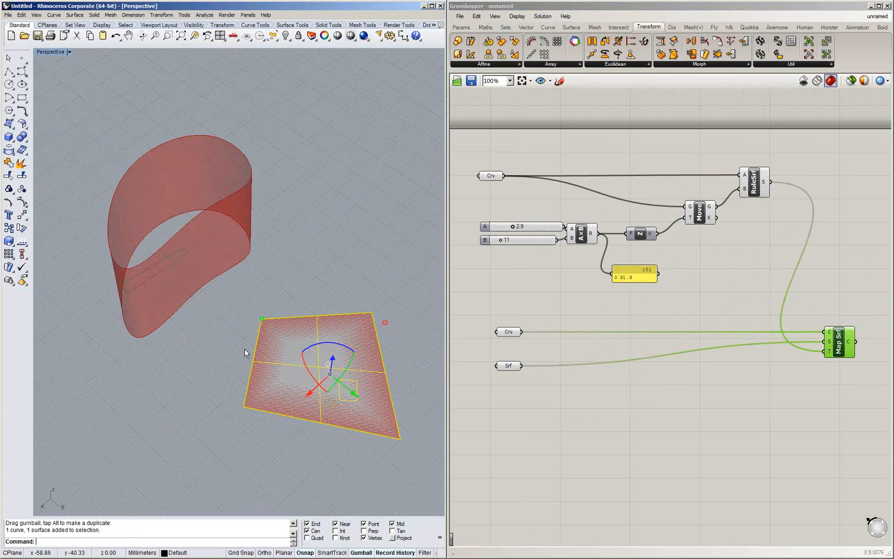
key("Delete")
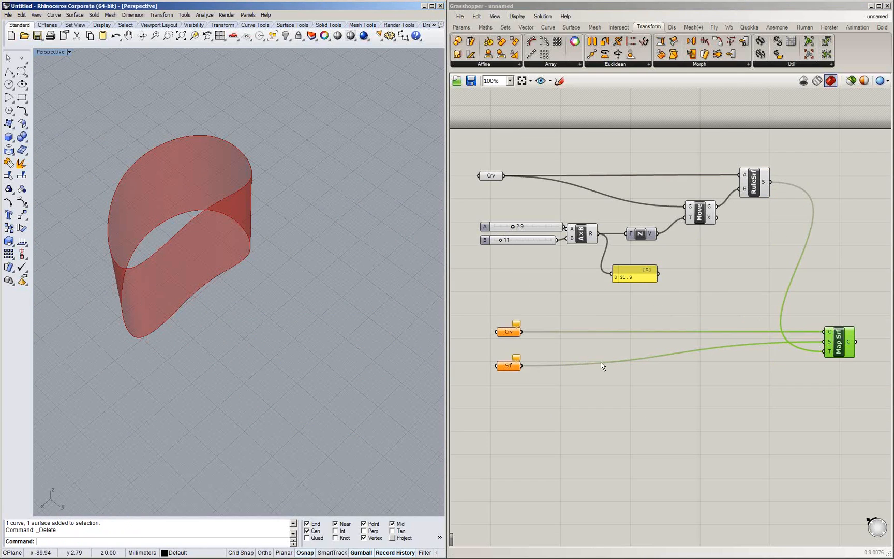
Add a Square grid component below the wires leading to the Map to Surface component
right_click_drag(754, 365, 759, 353)
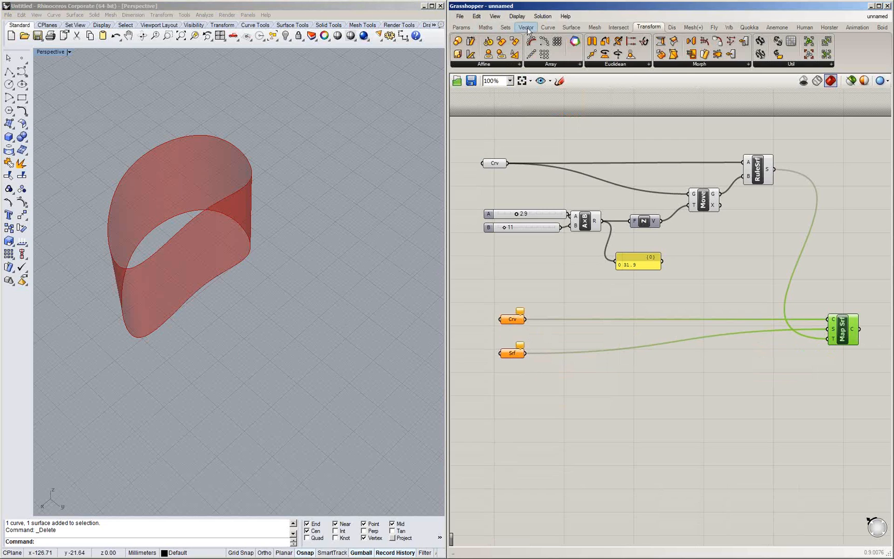
left_click(547, 28)
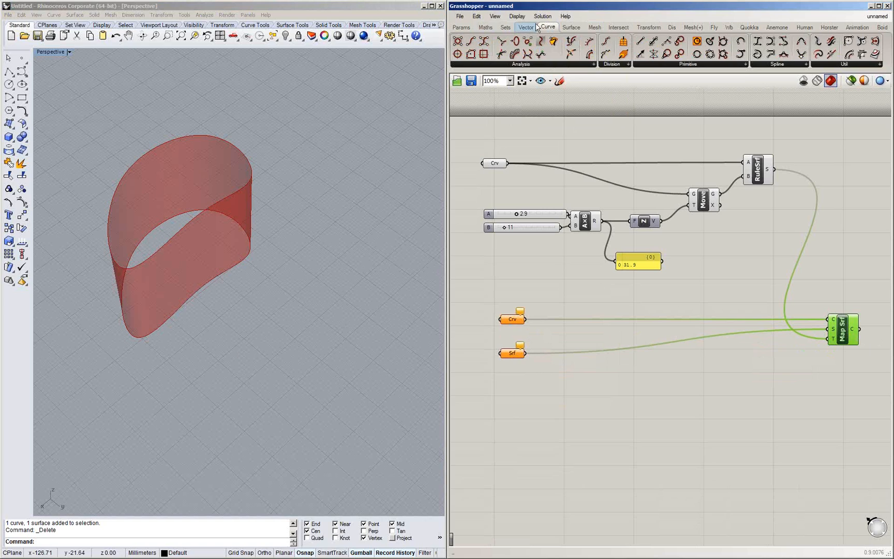
left_click(498, 26)
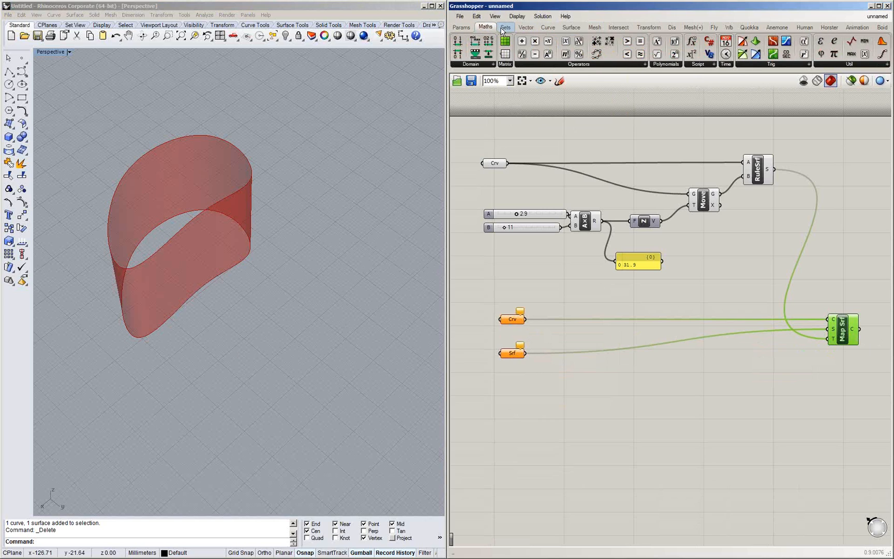
left_click(526, 26)
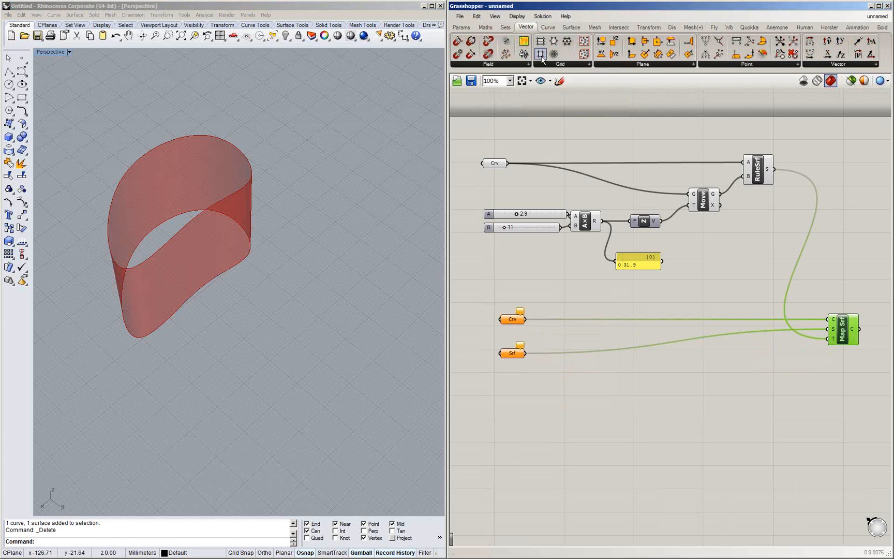
left_click(265, 244)
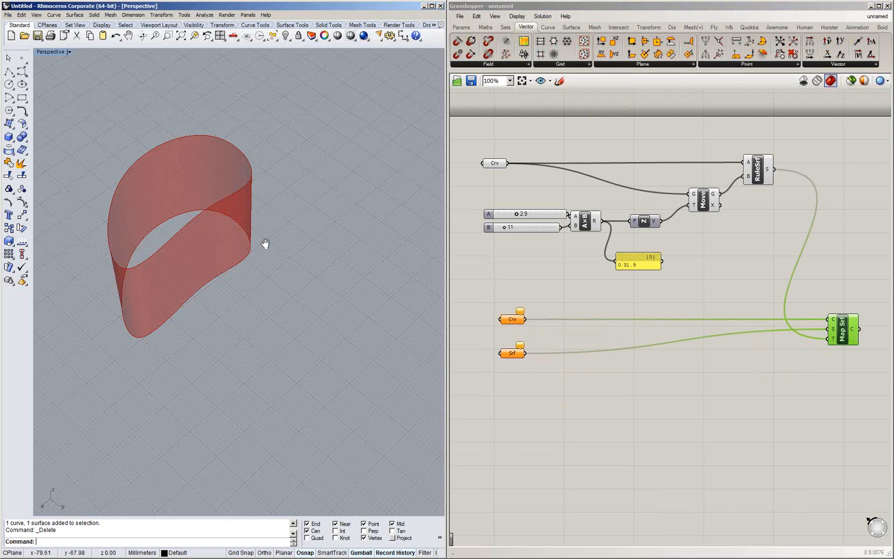
right_click_drag(265, 243, 362, 197)
right_click_drag(254, 224, 256, 254)
left_click(541, 54)
left_click(645, 435)
left_click_drag(651, 448, 672, 415)
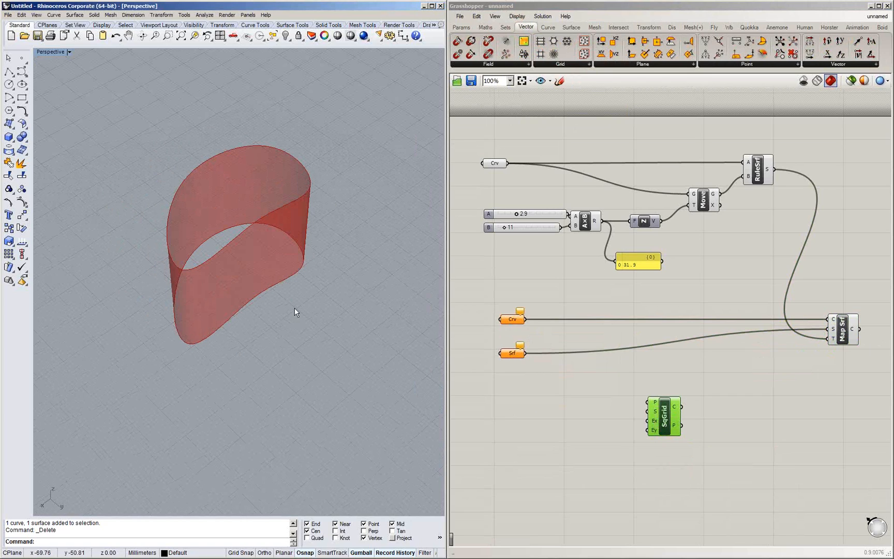
Examine the default square grid at the origin and compare its extent with the ruled surface
scroll(294, 308, "down", 3)
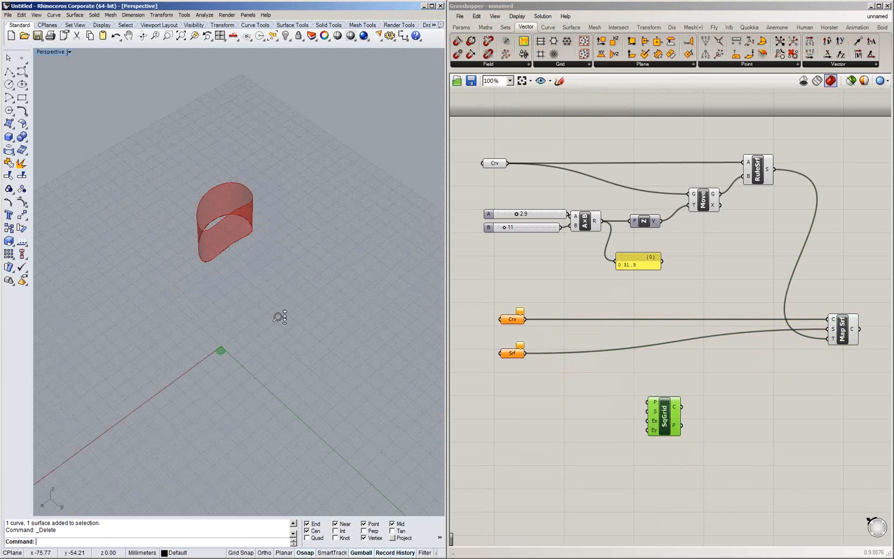
scroll(220, 319, "up", 3)
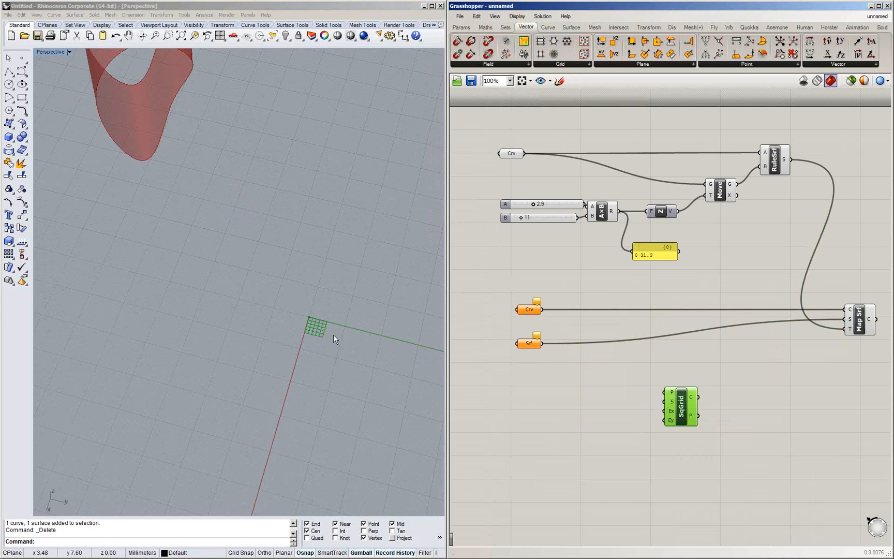
right_click_drag(158, 110, 170, 251, "shift")
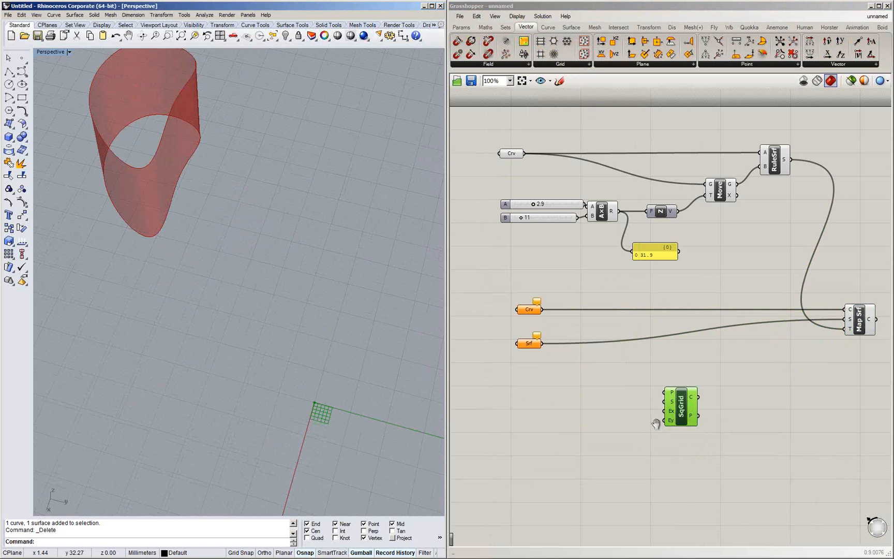
scroll(656, 423, "up", 2)
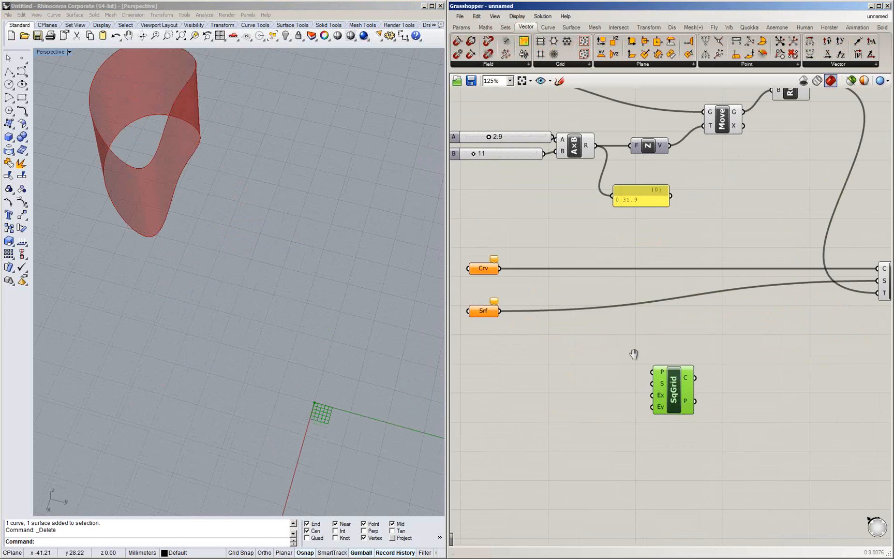
scroll(639, 357, "down", 2)
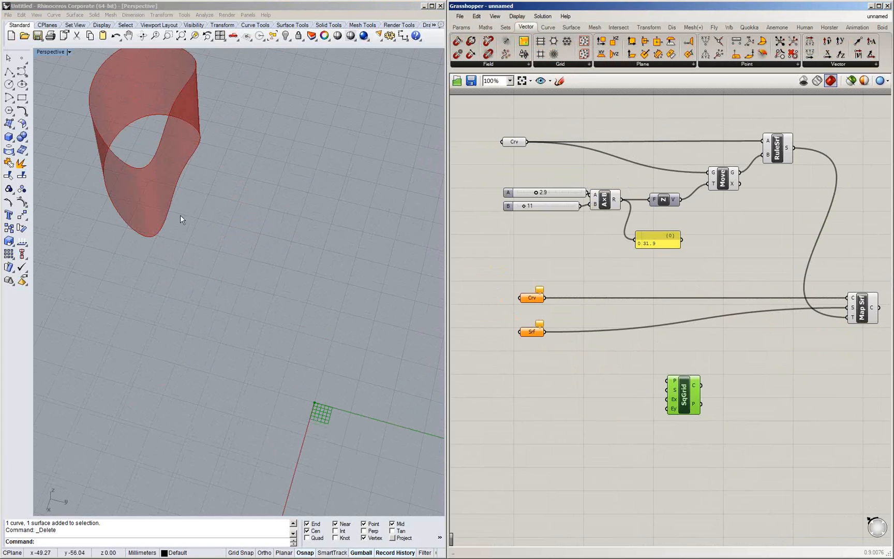
right_click_drag(170, 157, 203, 193, "shift")
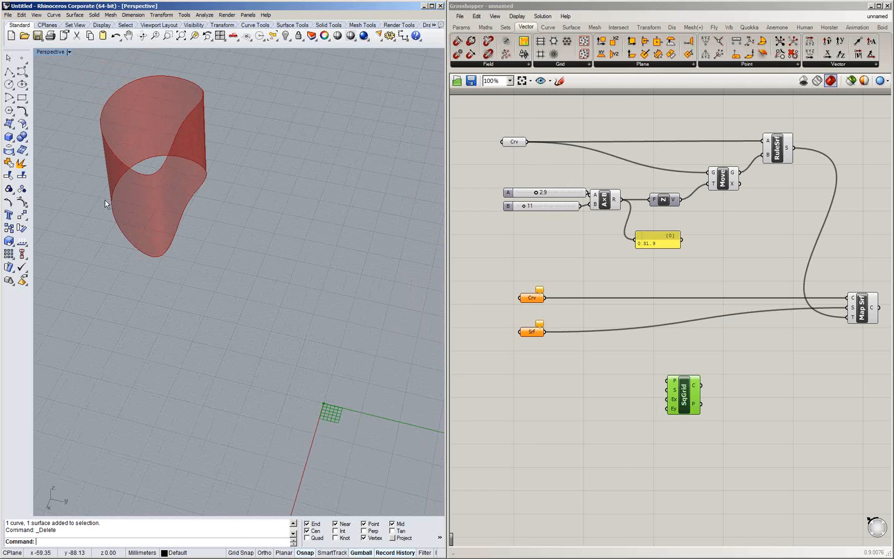
Add a Length component below the sliders and connect the ruled surface's base Curve parameter to it
left_click(514, 141)
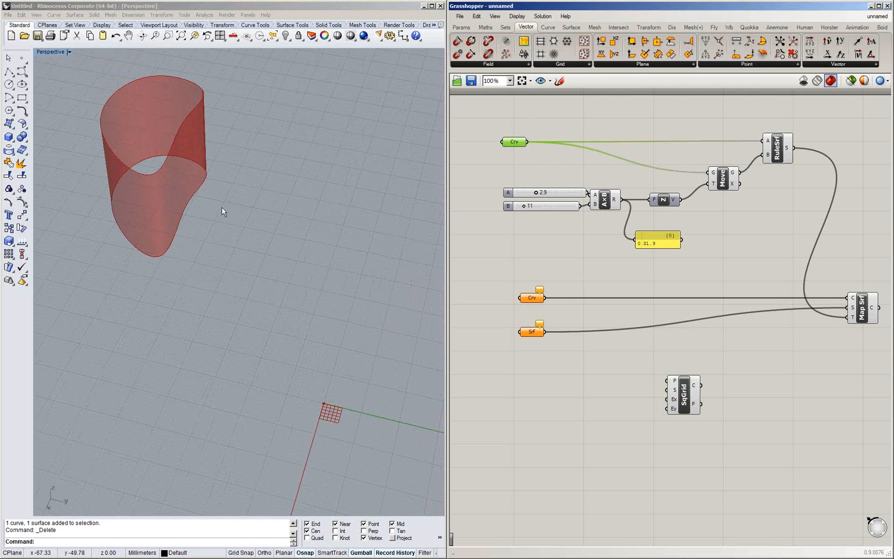
right_click(569, 256)
left_click(547, 249)
double_click(547, 249)
type("length")
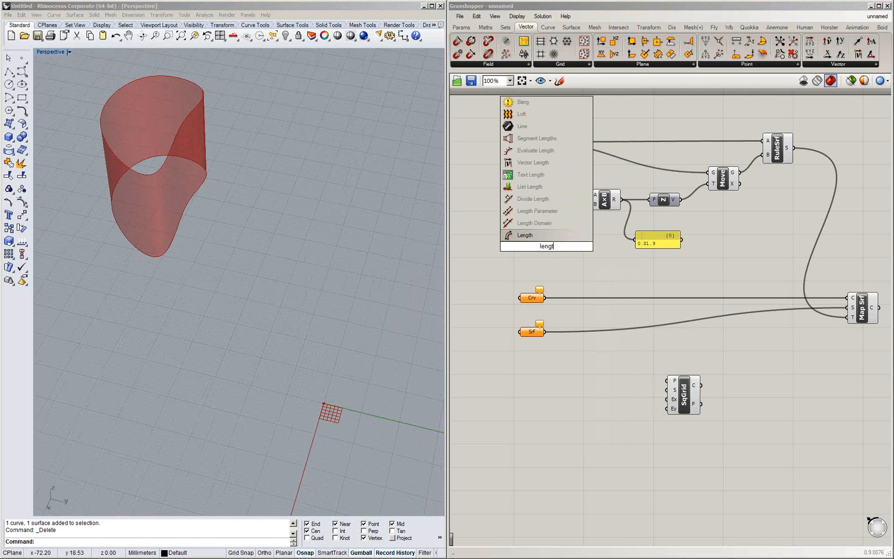
left_click(537, 239)
left_click_drag(527, 142, 533, 247)
Add a Panel beside the Length component to display the base curve's length
left_click(461, 27)
left_click_drag(666, 54, 643, 271)
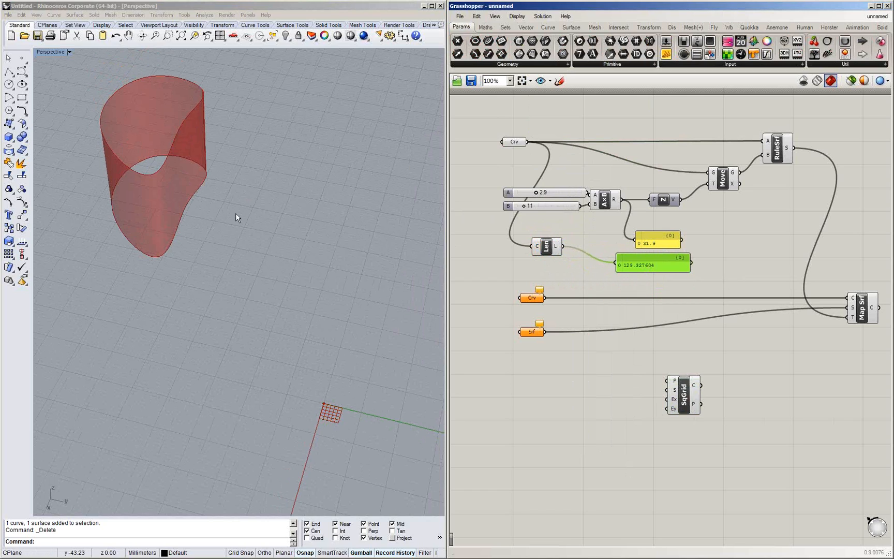
left_click(157, 136)
right_click_drag(161, 137, 171, 168)
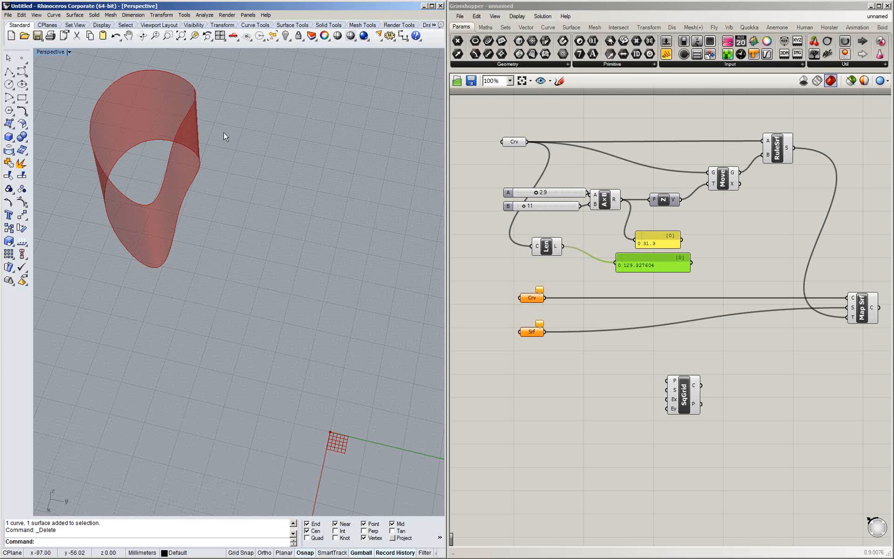
Add a Number Slider below the Length component
right_click_drag(559, 283, 549, 287)
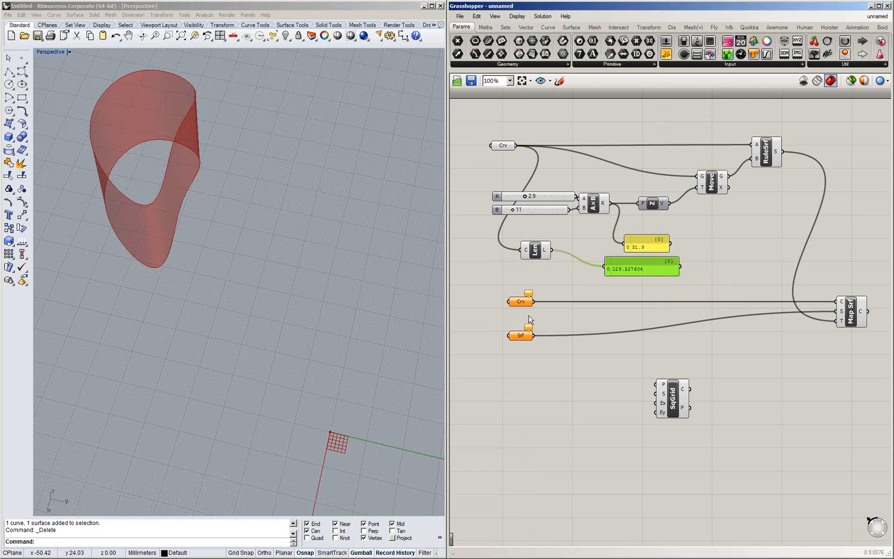
double_click(519, 272)
type("1")
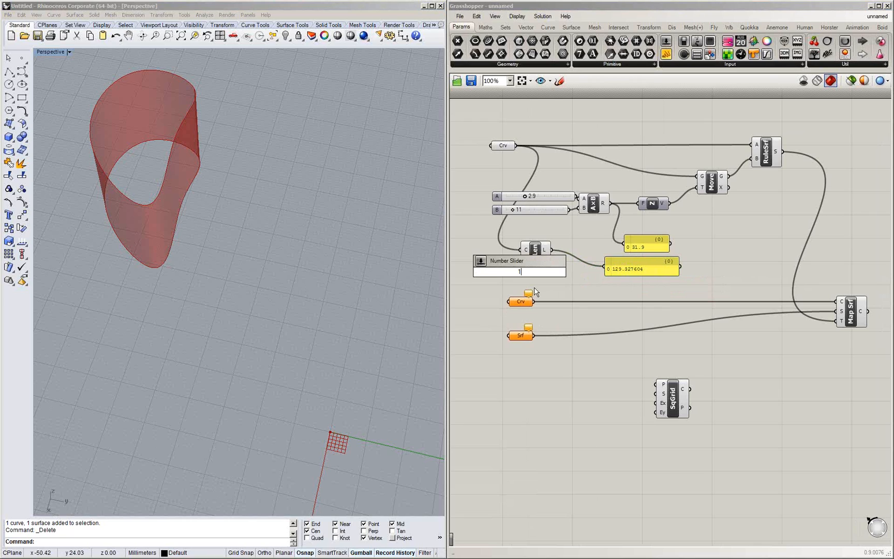
Add a 1.50 number slider and a Division component dividing the curve length by it, with the result fed into a panel
type(".50")
key("Return")
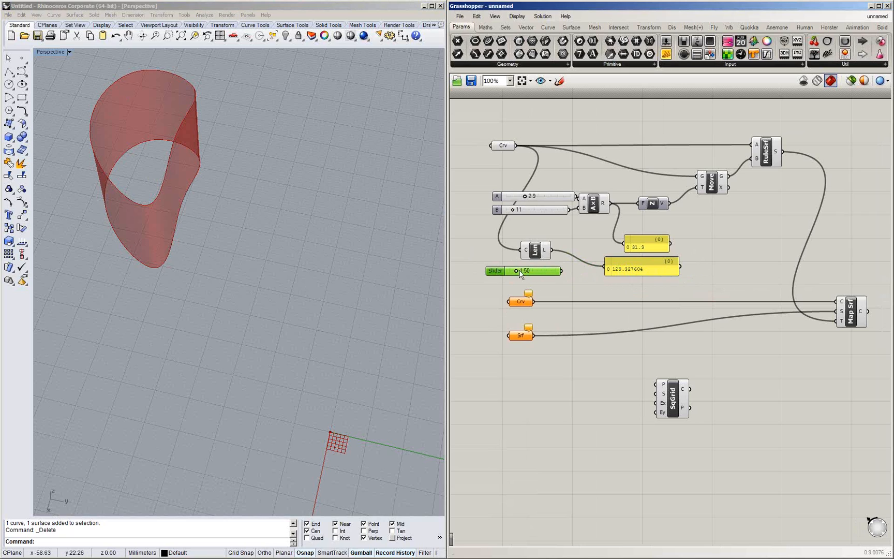
double_click(594, 291)
type("div")
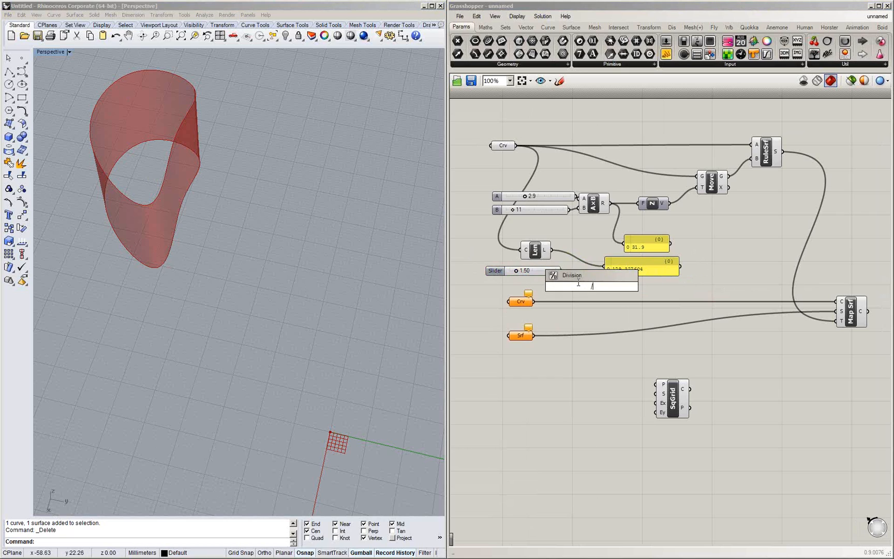
key("Return")
left_click_drag(552, 250, 578, 291)
left_click_drag(629, 274, 652, 290)
left_click_drag(608, 278, 626, 286)
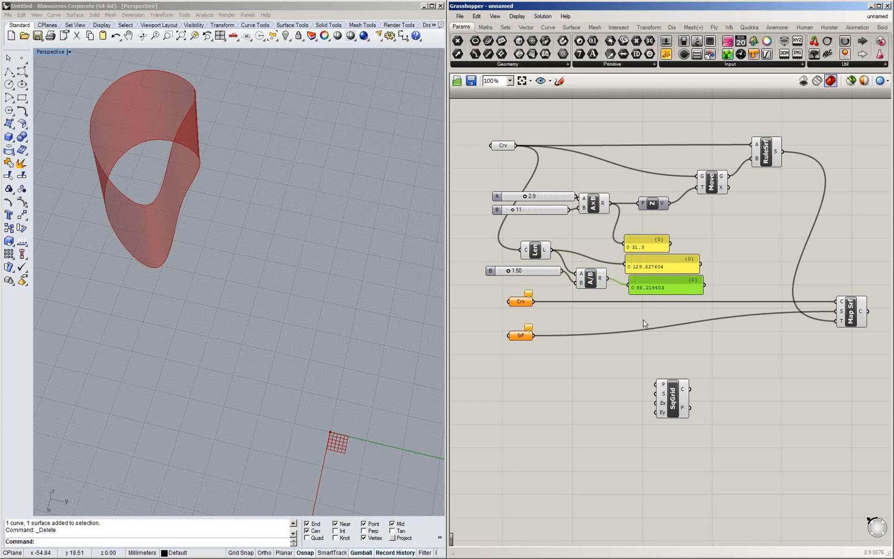
Add a Round component for the division result and feed its Nearest output into the third panel
double_click(628, 364)
type("roun")
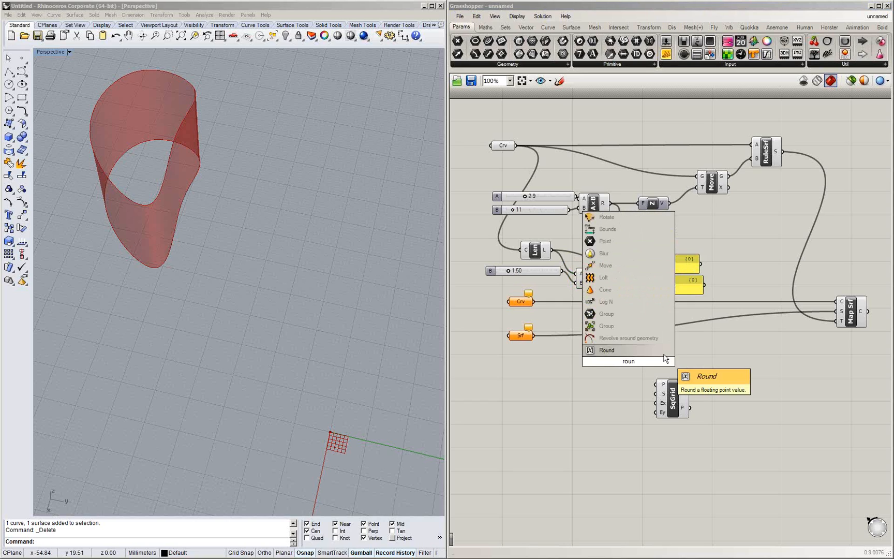
type("d")
key("Return")
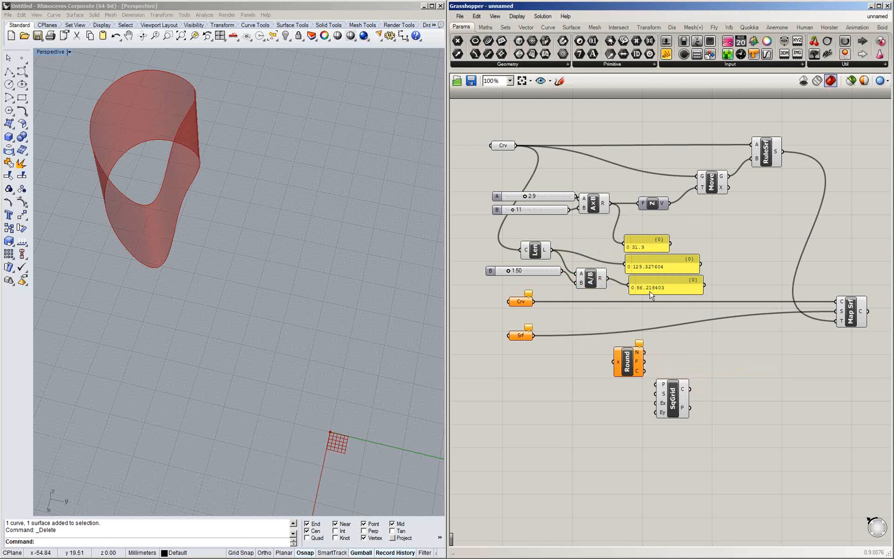
left_click_drag(609, 280, 616, 362)
mouse_move(640, 354)
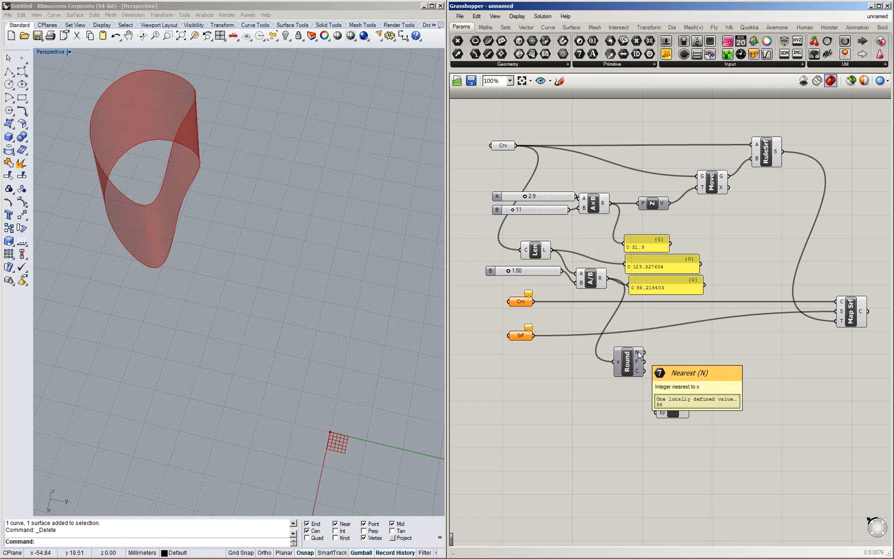
left_click_drag(644, 353, 670, 293)
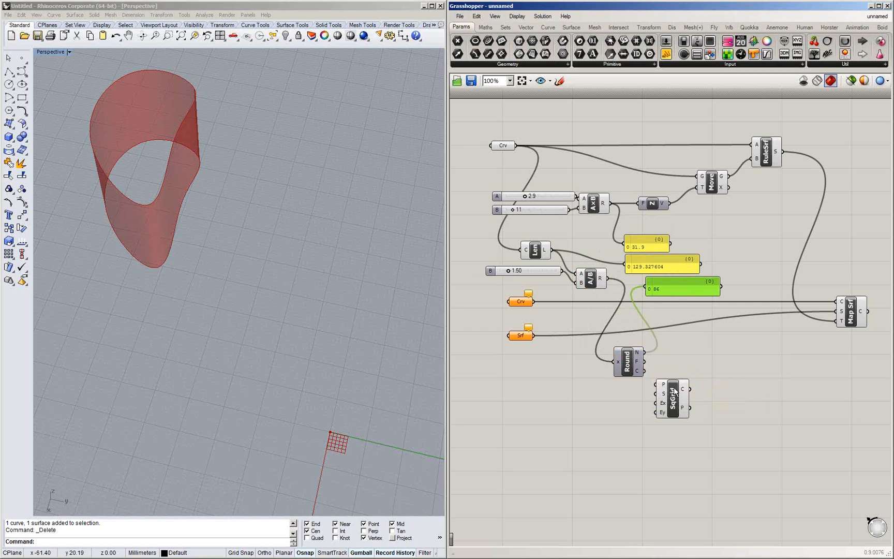
Connect the rounded Nearest value to the square grid's Ex input and the slider set to 11 to its Ey input
left_click_drag(676, 395, 715, 368)
left_click_drag(644, 352, 698, 378)
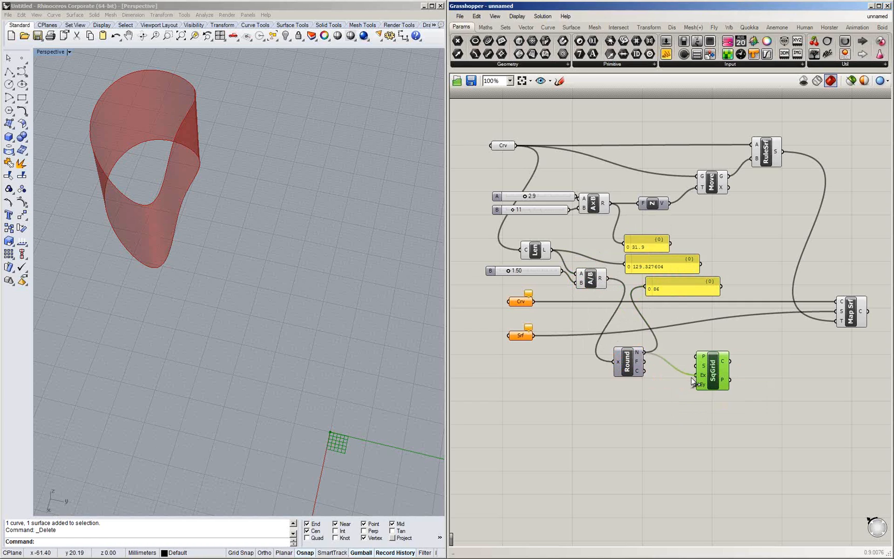
right_click_drag(298, 354, 298, 353, "shift")
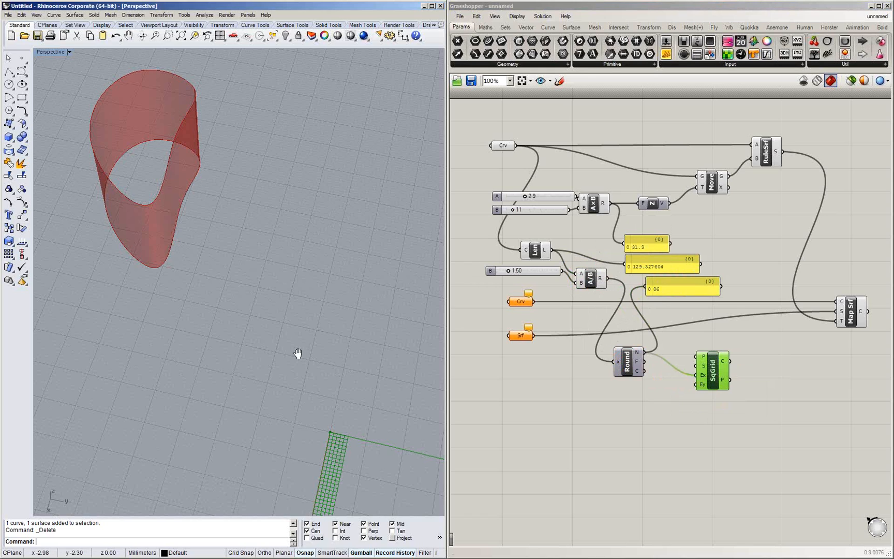
right_click_drag(298, 354, 286, 329, "shift")
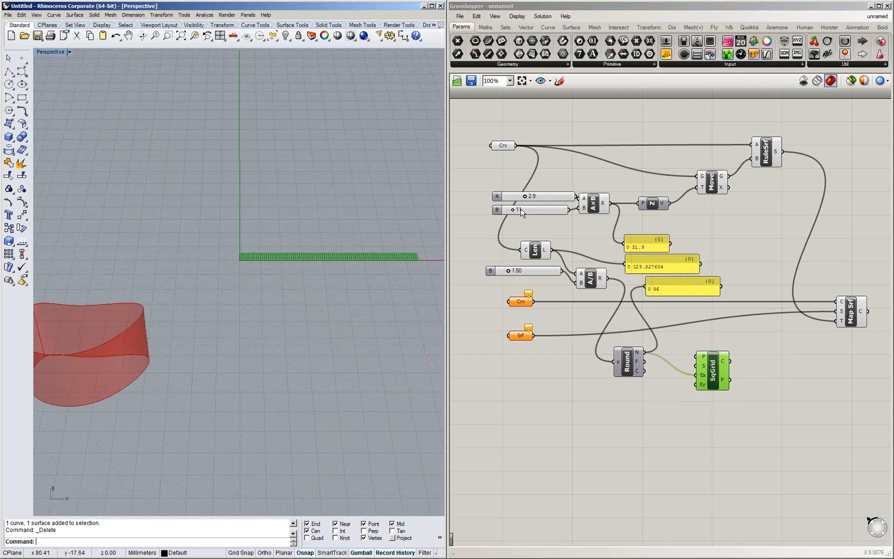
left_click_drag(569, 209, 699, 392)
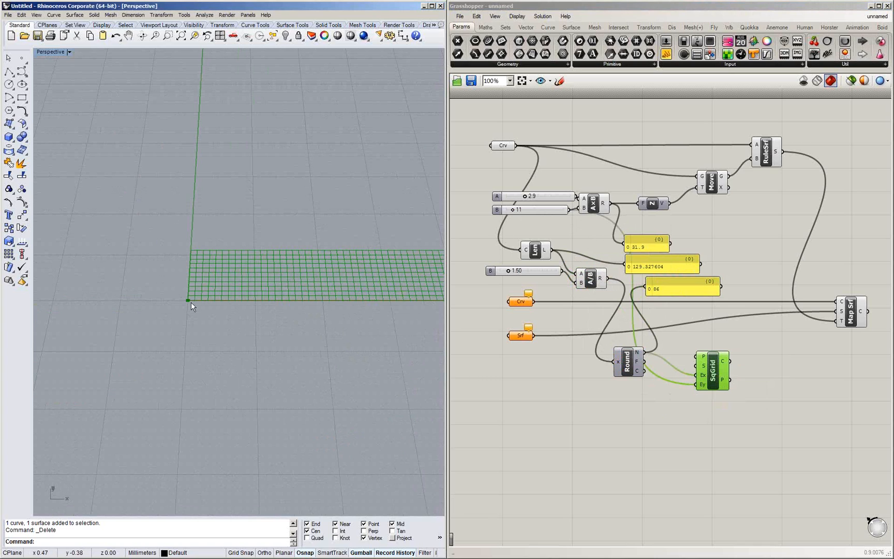
Feed the square grid's cells output into the curve input of the Map Srf component
scroll(191, 306, "down", 10)
right_click_drag(264, 291, 246, 253, "shift")
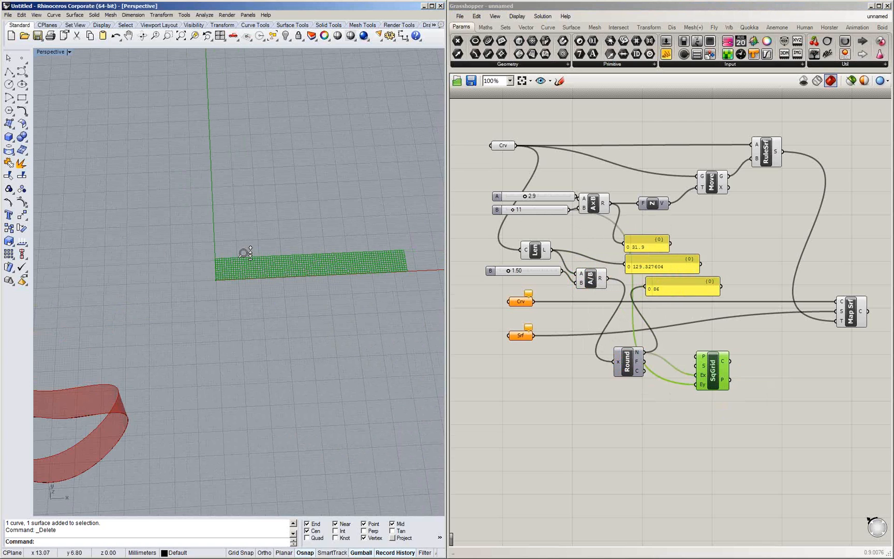
scroll(245, 253, "up", 5)
right_click_drag(306, 275, 407, 303)
right_click_drag(323, 292, 152, 279, "shift")
right_click_drag(838, 328, 802, 343)
left_click_drag(816, 336, 830, 340)
left_click_drag(694, 376, 817, 321)
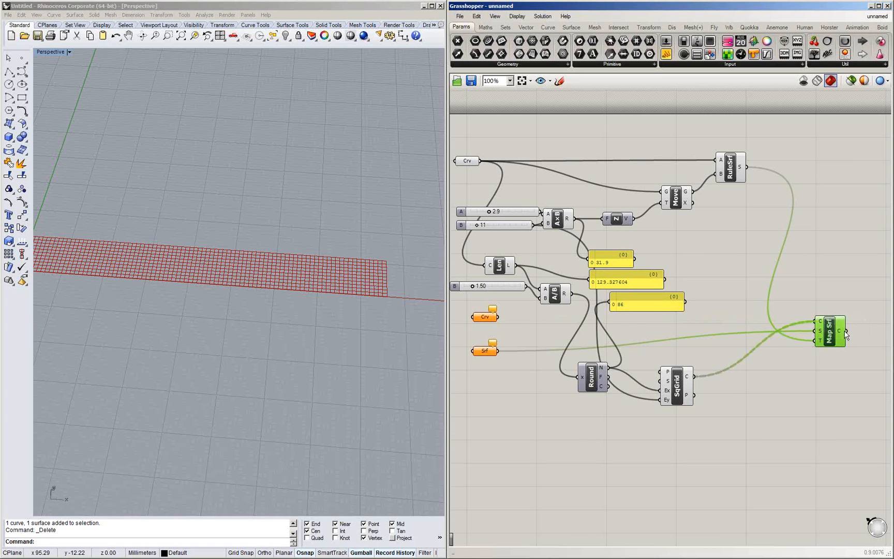
Delete the unused Crv and Srf parameters that supplied the Map Srf component
left_click(477, 321)
key("Delete")
left_click_drag(485, 354, 485, 338)
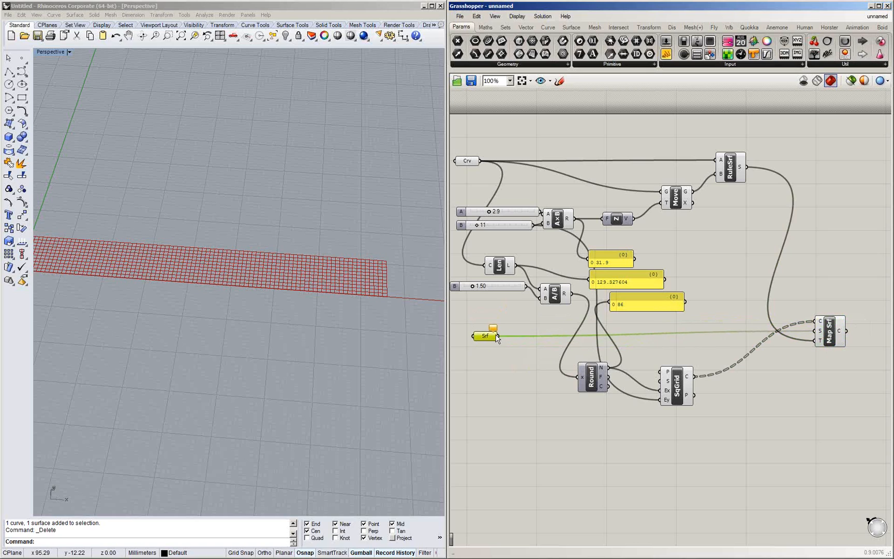
key("Delete")
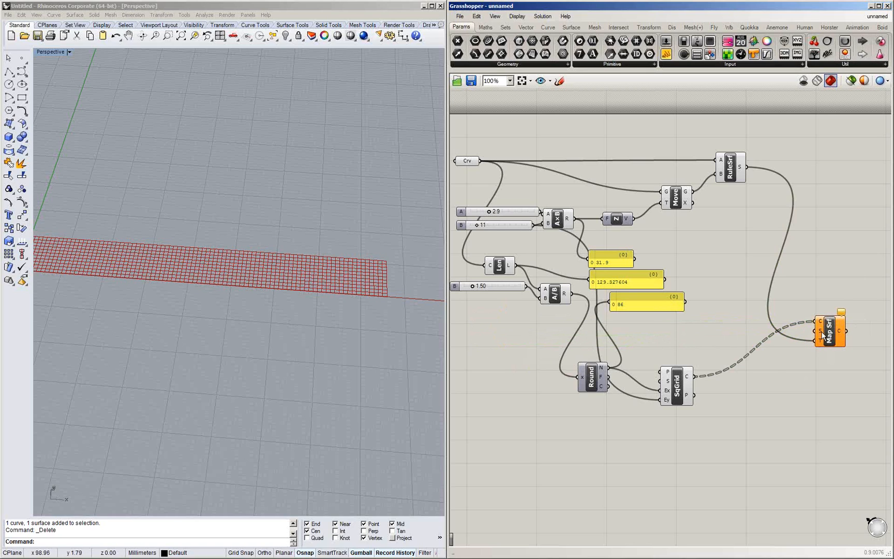
Rearrange the square grid, Division component and value panels on the canvas to untangle the wires
left_click(678, 377)
left_click_drag(677, 376, 685, 367)
left_click_drag(689, 320, 661, 251)
mouse_move(553, 297)
left_mouse_down()
mouse_move(553, 280)
mouse_move(550, 289)
left_mouse_up()
right_click_drag(550, 288, 623, 288)
left_click_drag(650, 305, 641, 281)
left_click(305, 287)
right_click_drag(305, 288, 341, 283, "shift")
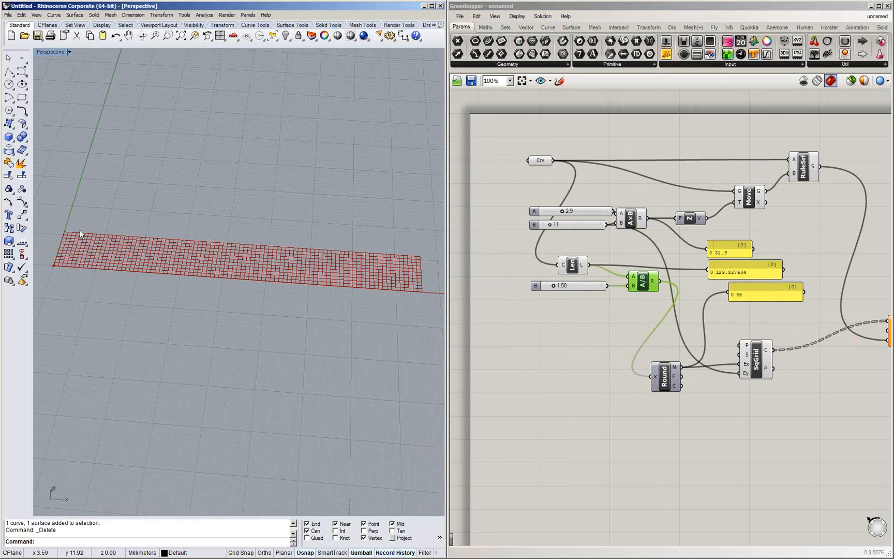
Add a Bounding Box component below the square grid component
right_click_drag(605, 319, 569, 305)
double_click(730, 418)
type("b")
type("box")
key("Return")
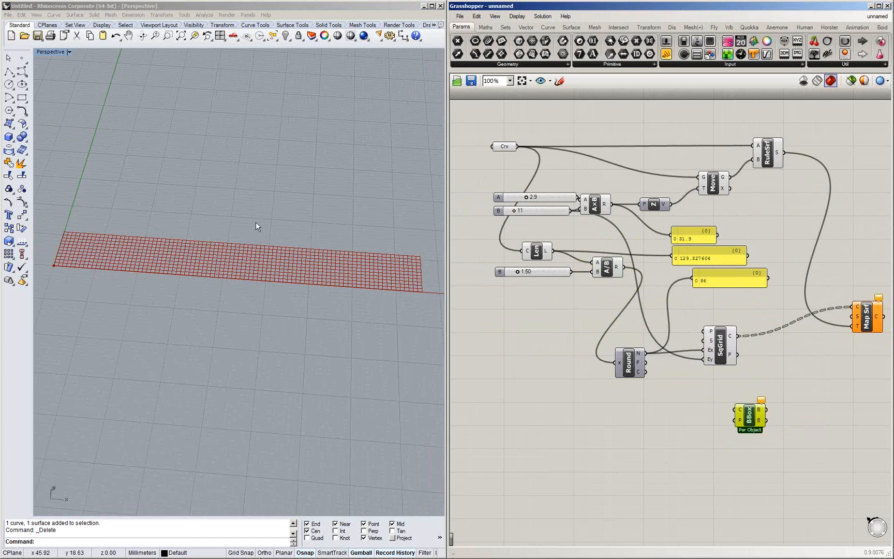
Try the ruled surface as the Bounding Box content, and replace it with the square grid's cells
scroll(261, 237, "down", 2)
scroll(264, 244, "down", 5)
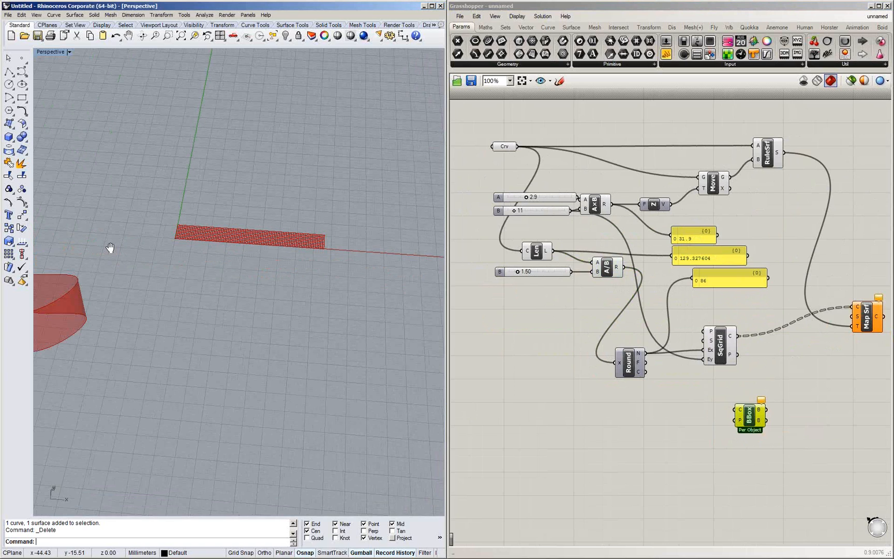
right_click_drag(111, 248, 214, 220, "shift")
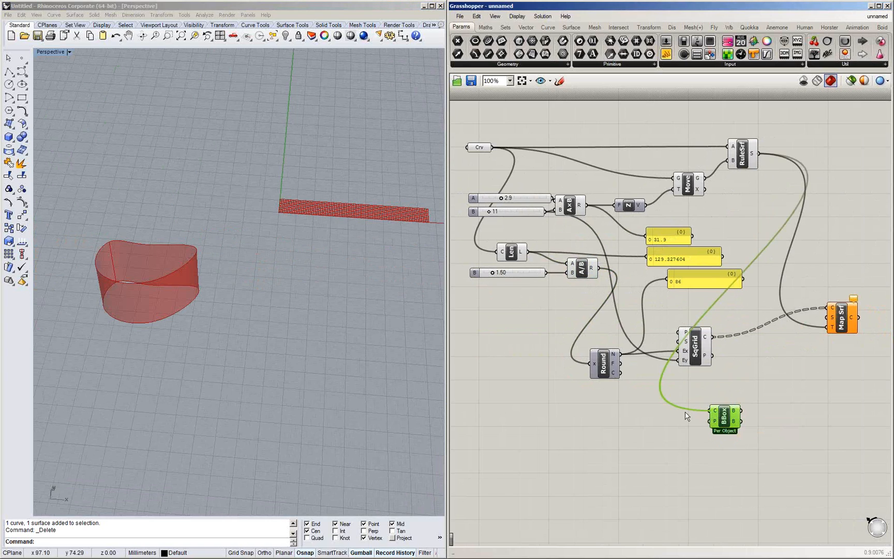
right_click_drag(183, 272, 246, 243, "shift")
left_click_drag(712, 337, 709, 410)
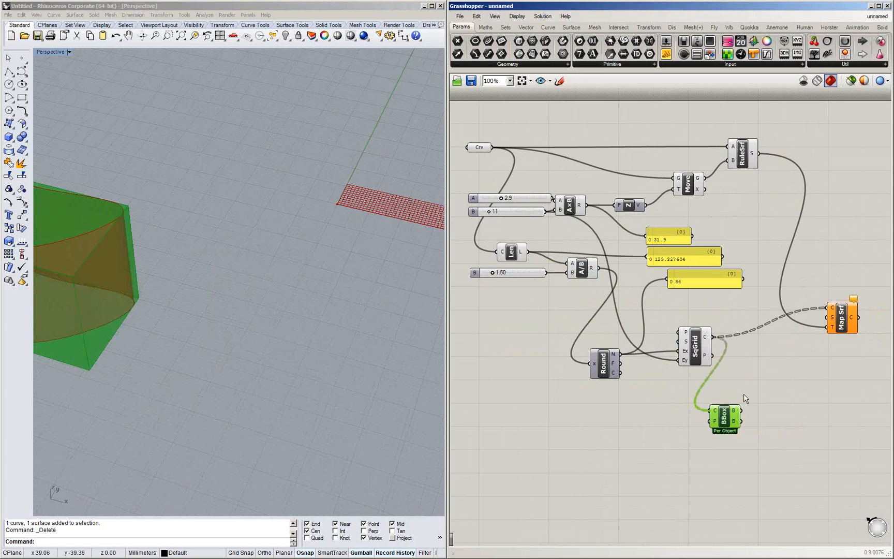
right_click_drag(242, 186, 220, 271, "shift")
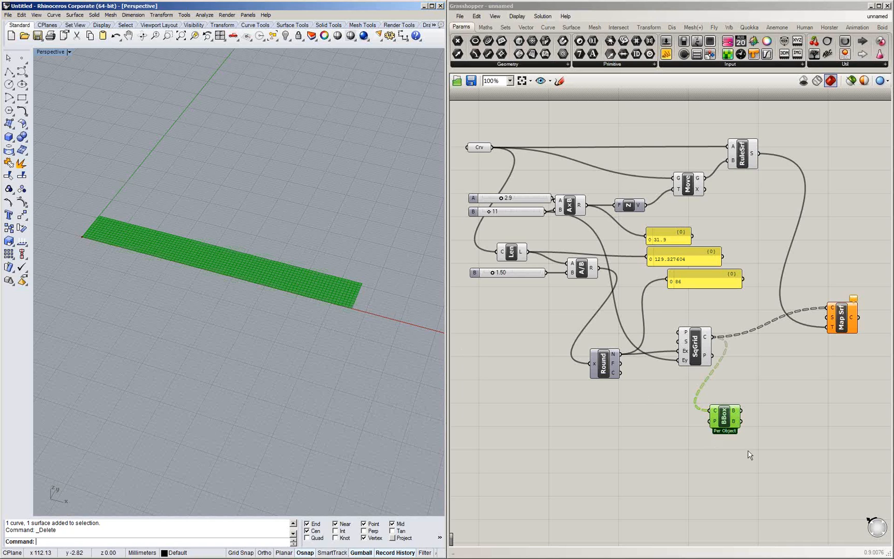
Switch the Bounding Box component from Per Object to Union Box mode
left_click(725, 433)
scroll(725, 432, "up", 5)
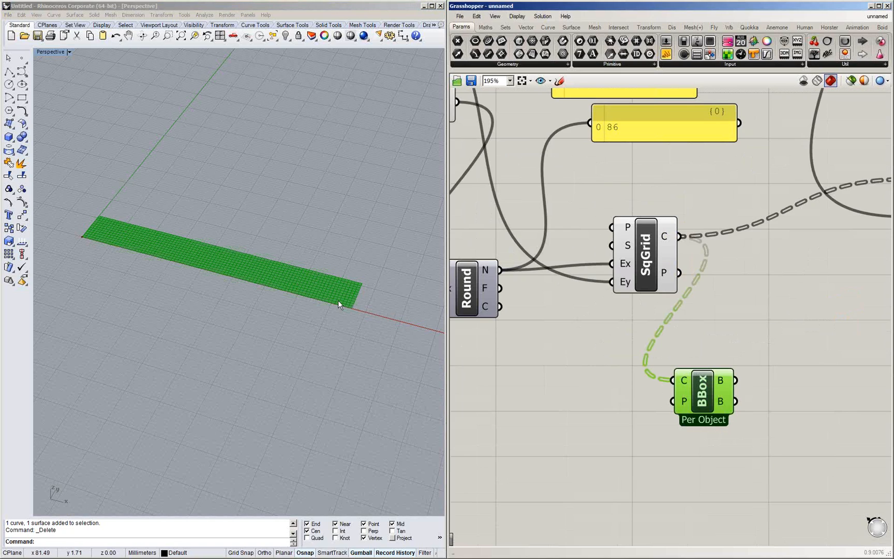
scroll(347, 238, "up", 2)
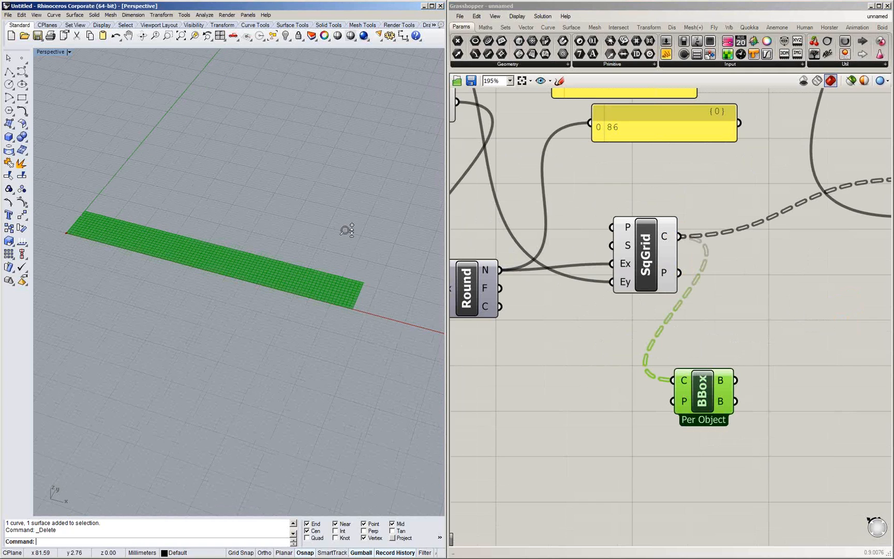
scroll(347, 230, "up", 4)
right_click(703, 393)
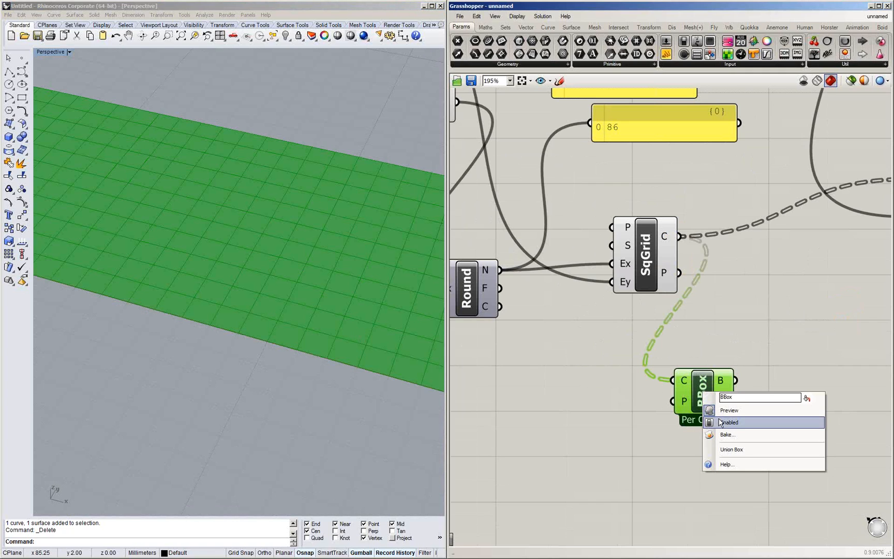
left_click(738, 450)
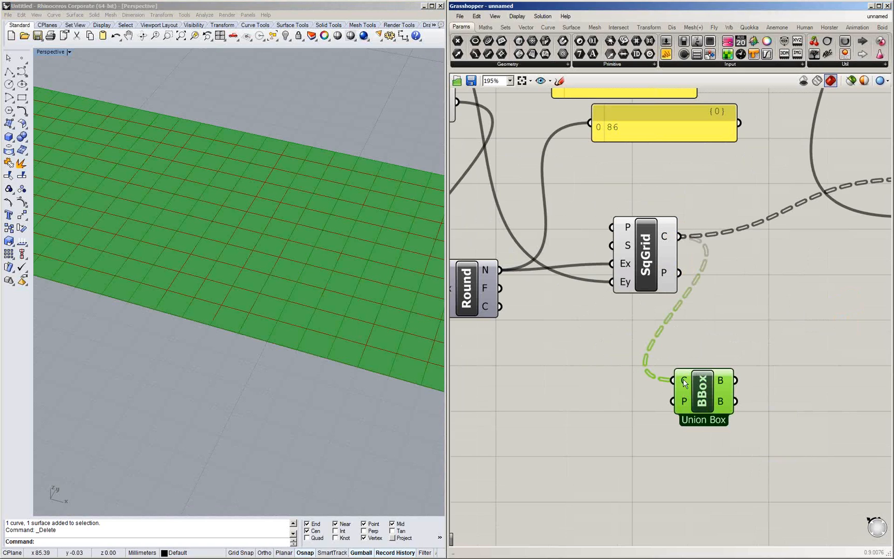
Flatten the content input of the Bounding Box component
right_click_drag(725, 383, 654, 383)
right_click(660, 386)
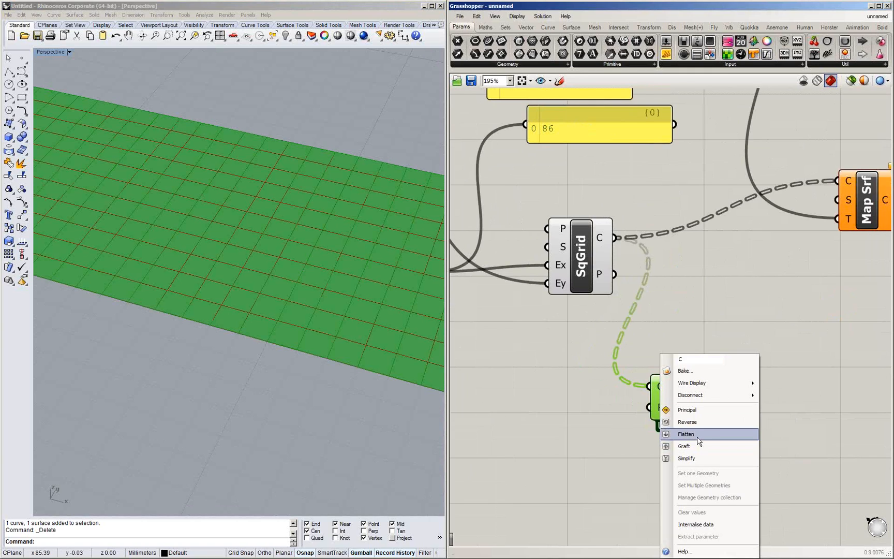
left_click(686, 434)
right_click_drag(271, 285, 278, 312, "ctrl")
scroll(276, 312, "down", 8)
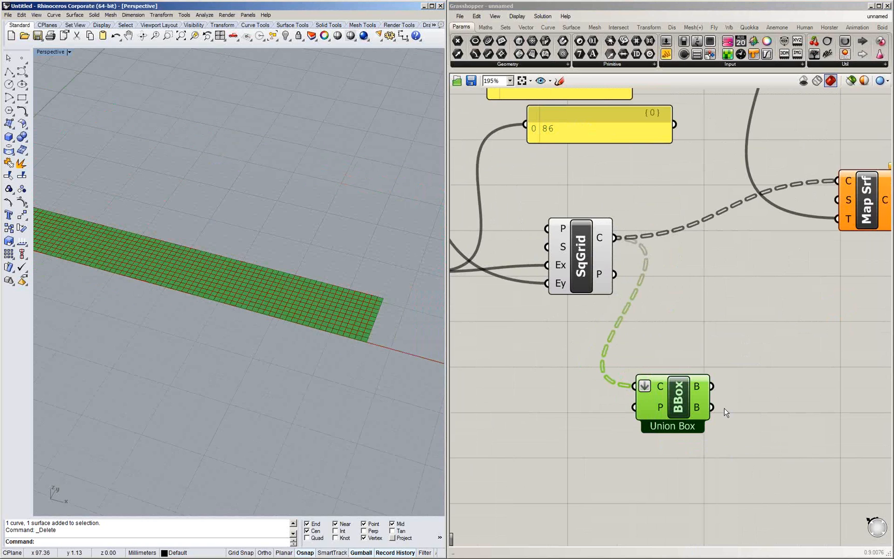
Switch to the Opera browser to look through the Essential Grasshopper sessions down to Trees, and return to Grasshopper
right_click_drag(726, 411, 661, 419)
scroll(661, 420, "down", 2)
scroll(588, 322, "up", 1)
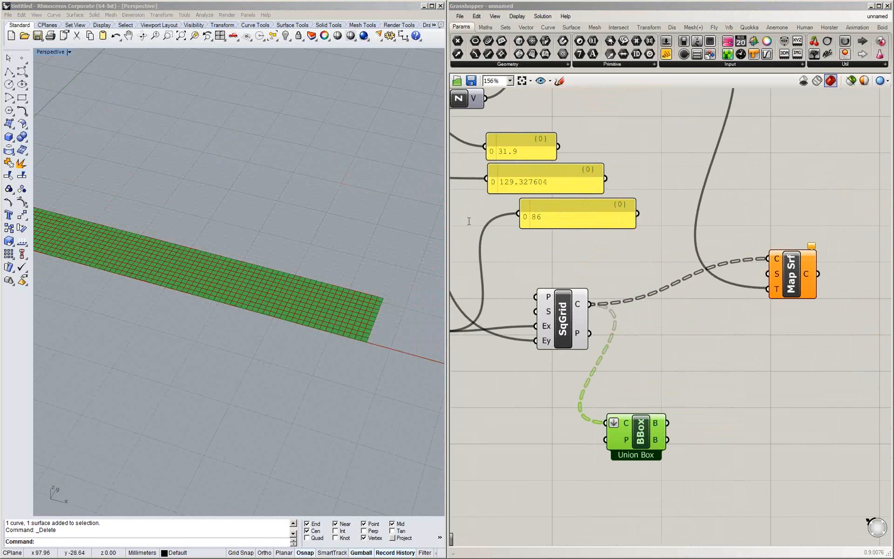
key("alt+Tab")
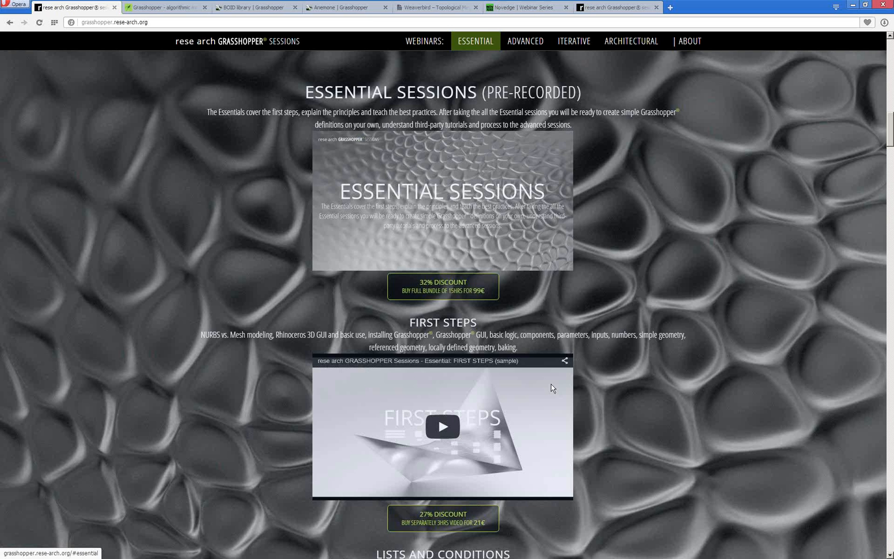
scroll(553, 388, "down", 12)
scroll(573, 392, "down", 3)
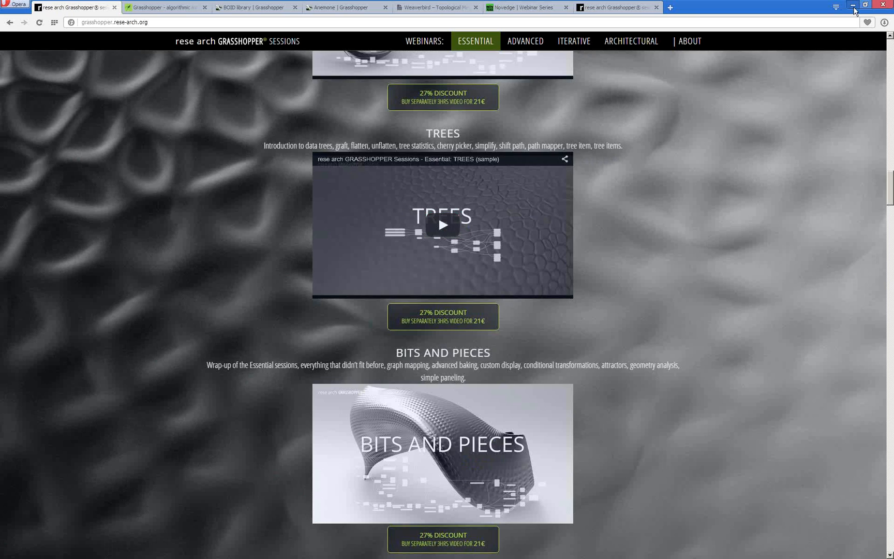
key("alt+Tab")
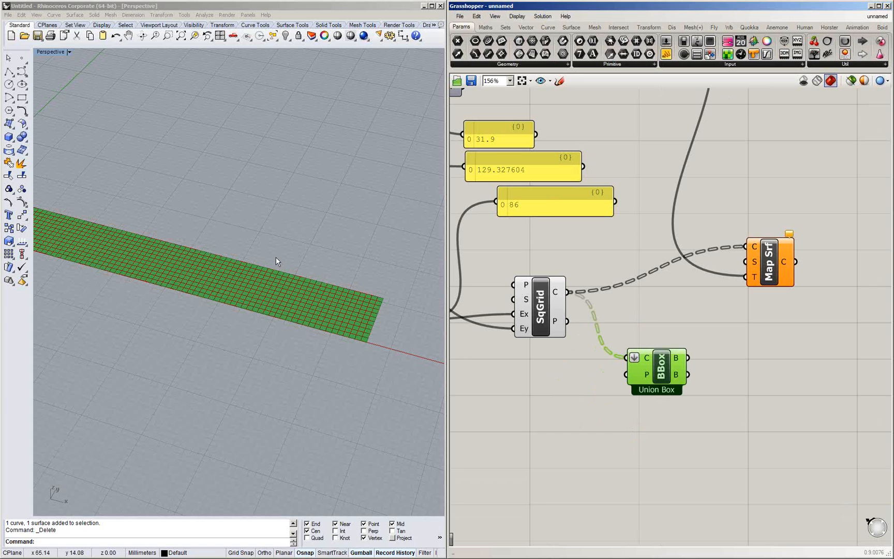
Connect the Bounding Box's box output to the source surface input of Map Srf and inspect the mapped grid
scroll(265, 275, "down", 4)
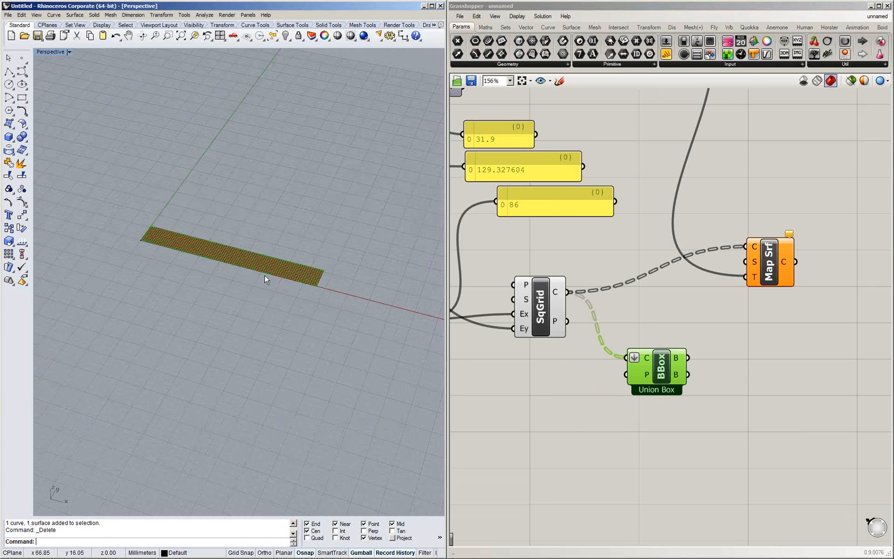
scroll(265, 277, "up", 2)
left_click(686, 342)
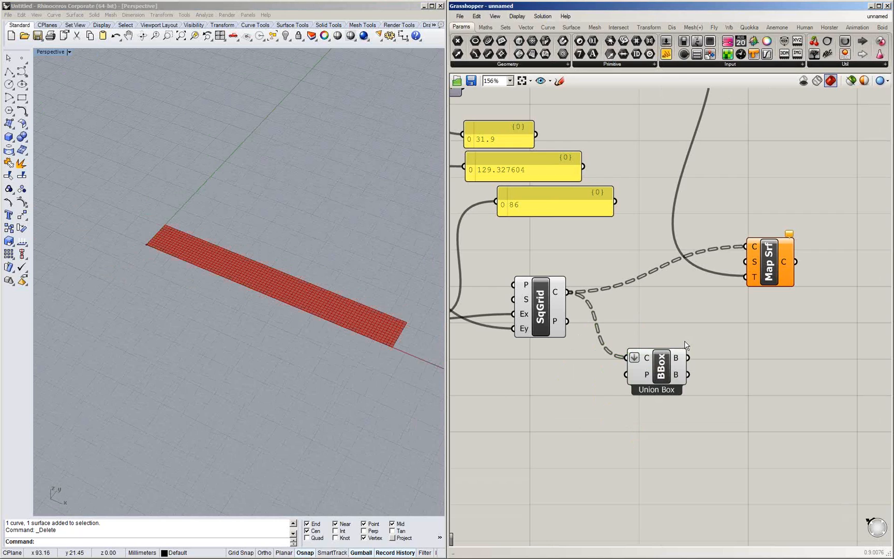
left_click_drag(688, 357, 750, 262)
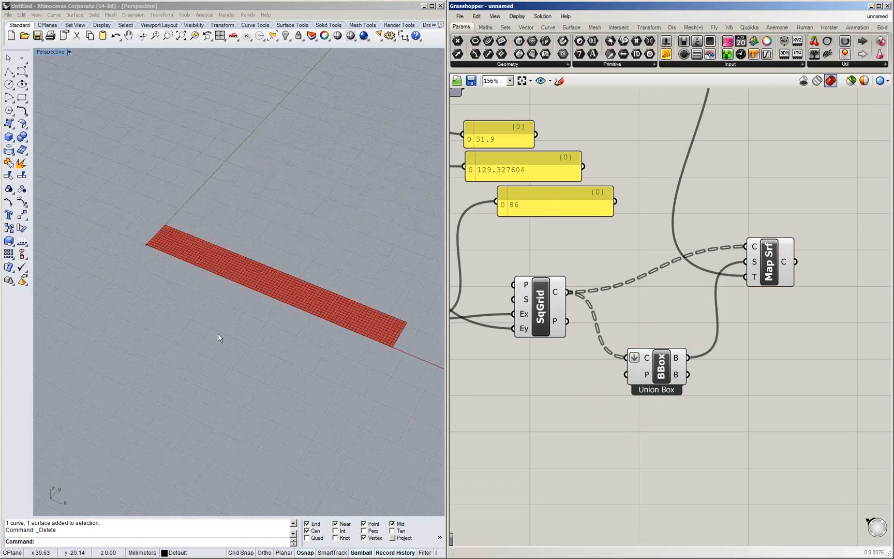
right_click_drag(218, 334, 284, 283, "shift")
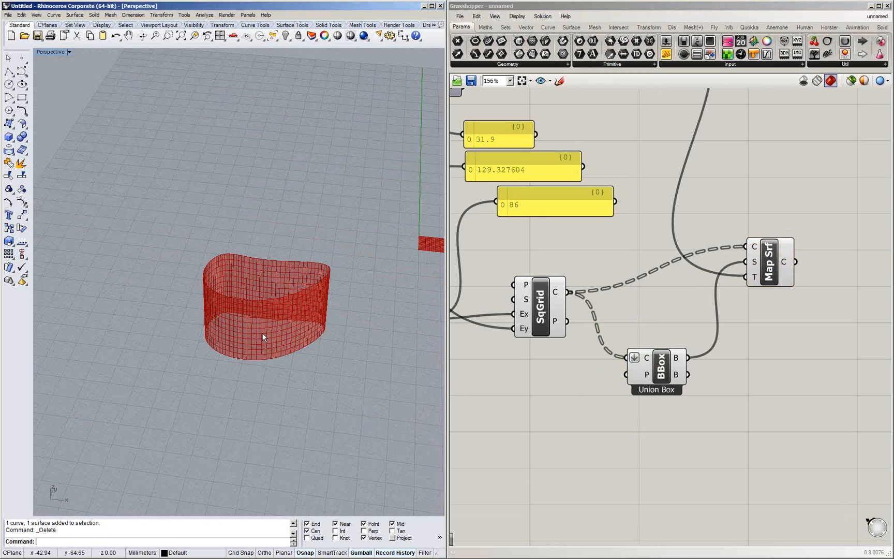
Disable the preview of every component except Map Srf
right_click_drag(263, 337, 146, 296)
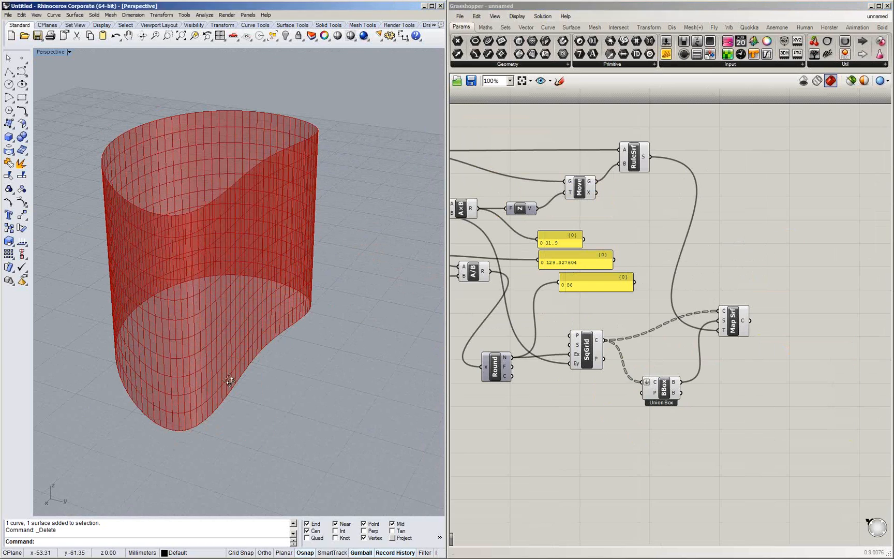
right_click_drag(230, 381, 237, 373)
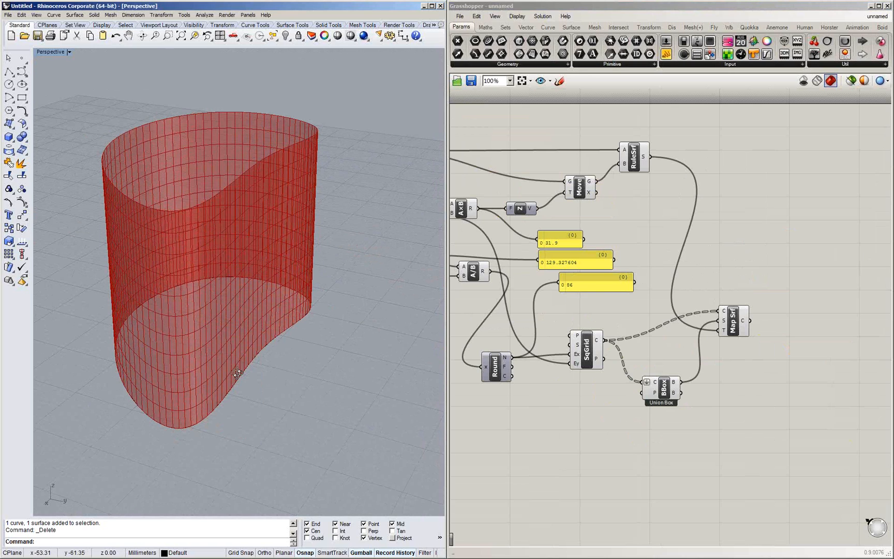
scroll(227, 368, "up", 3)
scroll(217, 365, "up", 3)
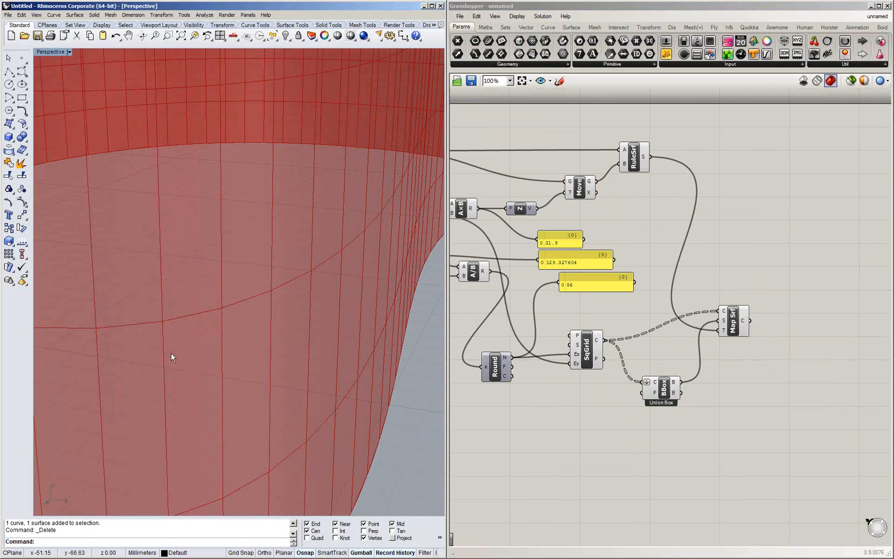
scroll(766, 342, "down", 4)
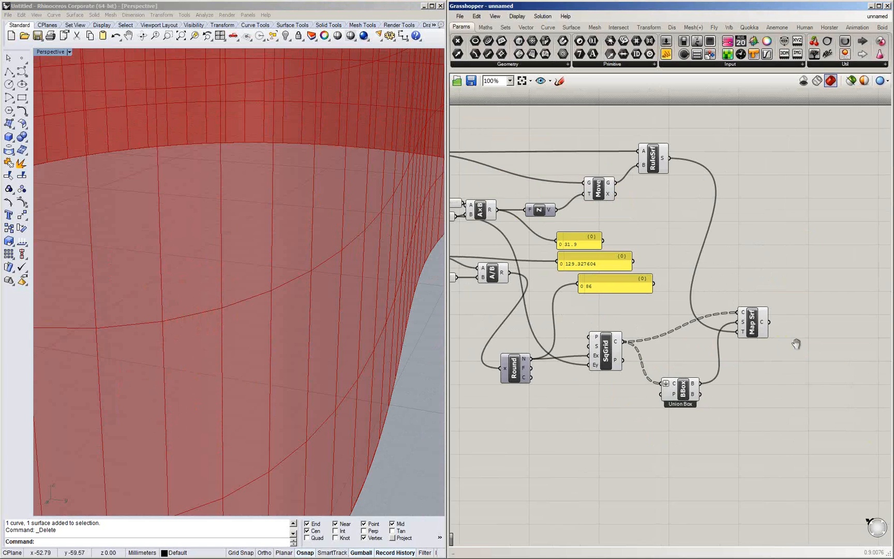
left_click(783, 350)
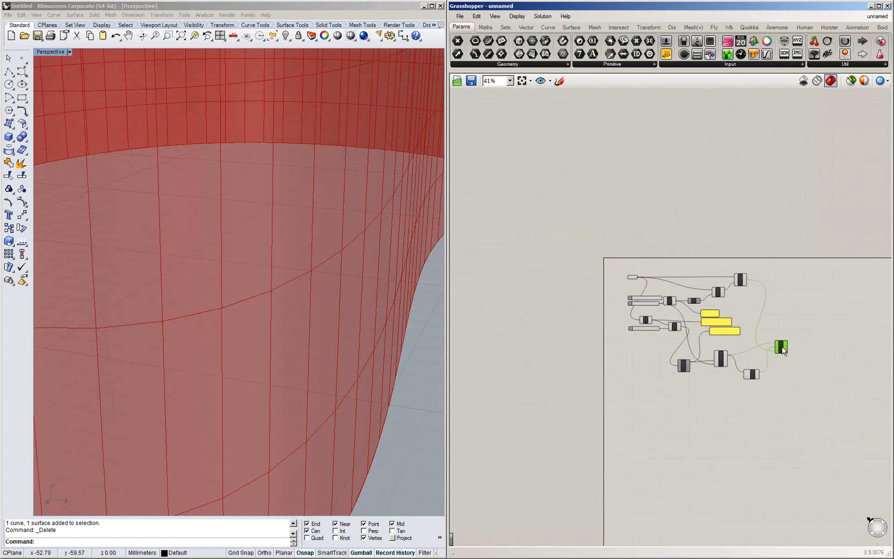
scroll(794, 348, "up", 4)
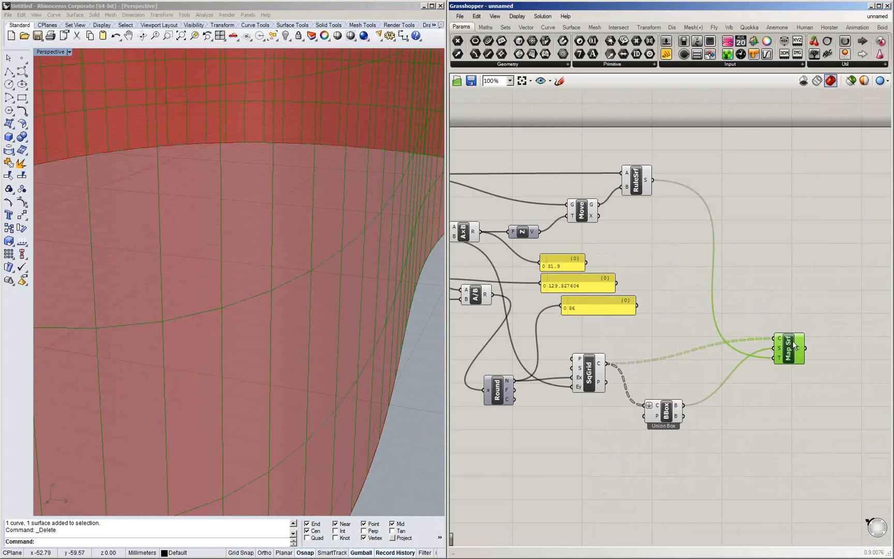
scroll(796, 346, "down", 4)
left_click_drag(778, 416, 610, 256)
middle_click(698, 239)
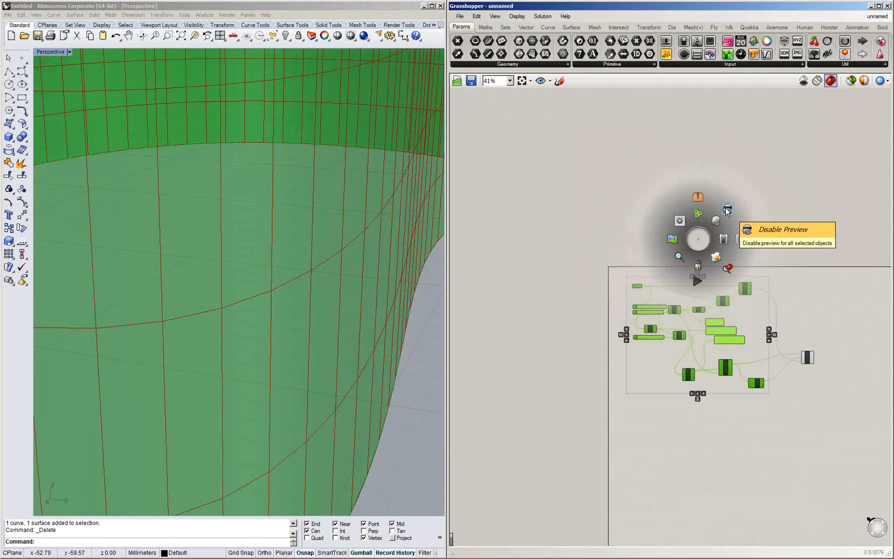
left_click(727, 210)
Save the Grasshopper definition as 02
scroll(354, 299, "down", 3)
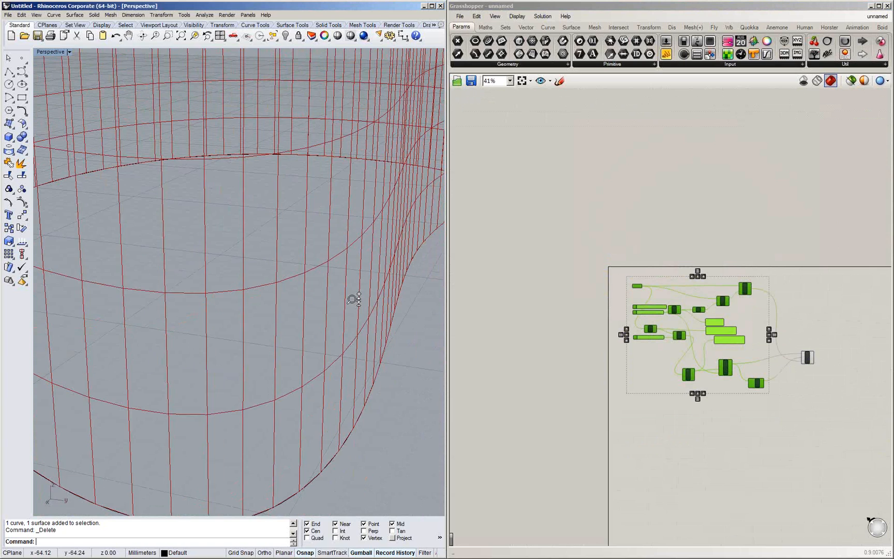
scroll(355, 299, "down", 5)
right_click_drag(288, 368, 277, 334)
left_click(505, 355)
left_click(471, 80)
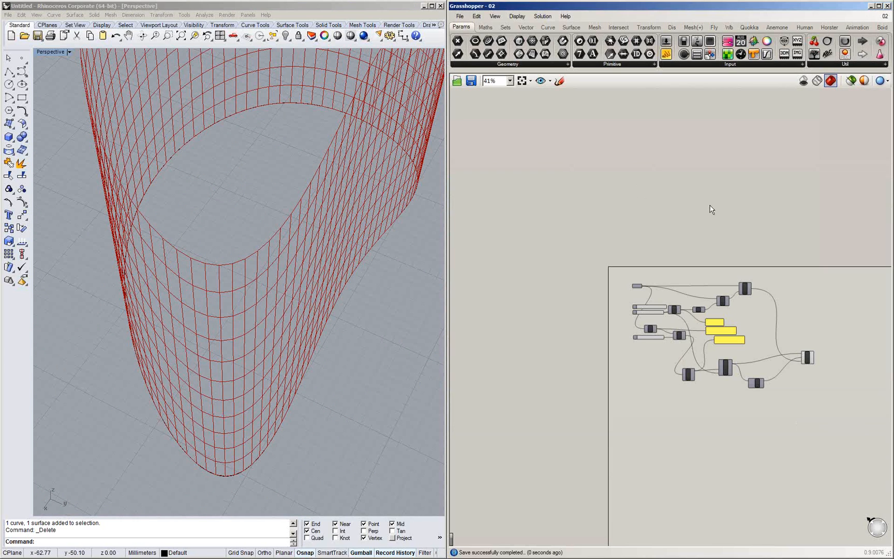
Examine the square grid mapped onto the curved wall up close and from several angles
left_click(259, 281)
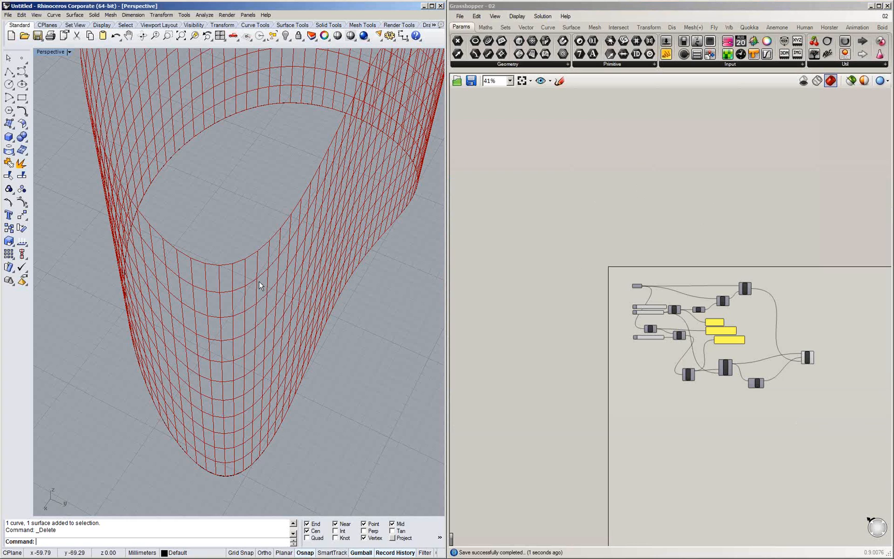
scroll(258, 281, "up", 2)
scroll(259, 272, "down", 3)
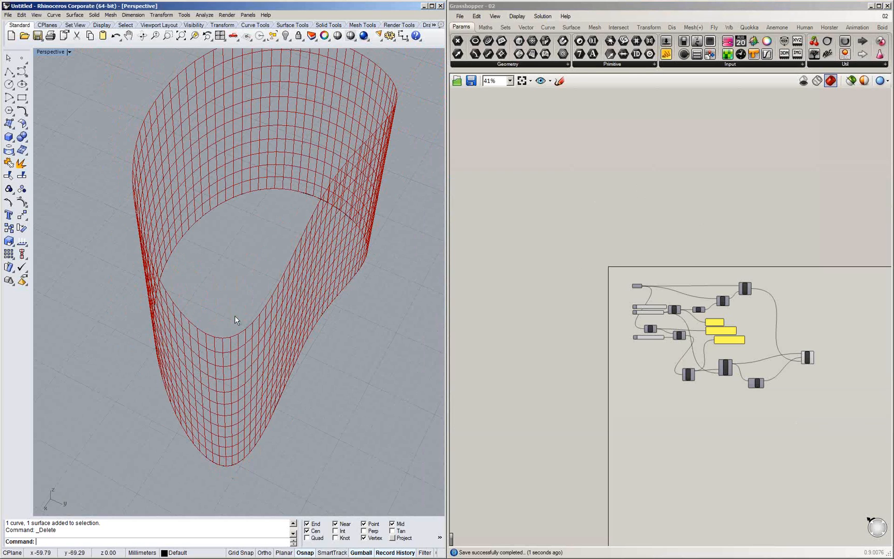
right_click_drag(235, 319, 238, 303)
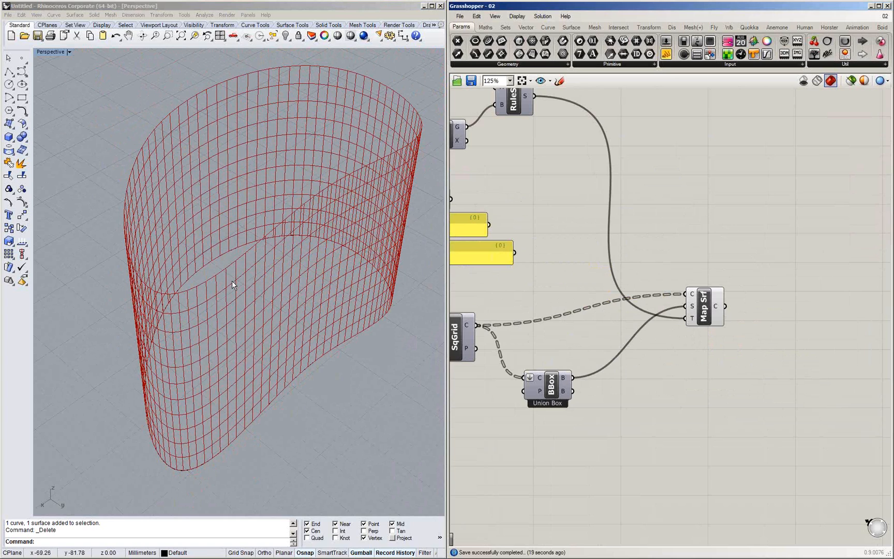
left_click(232, 280)
scroll(232, 280, "up", 1)
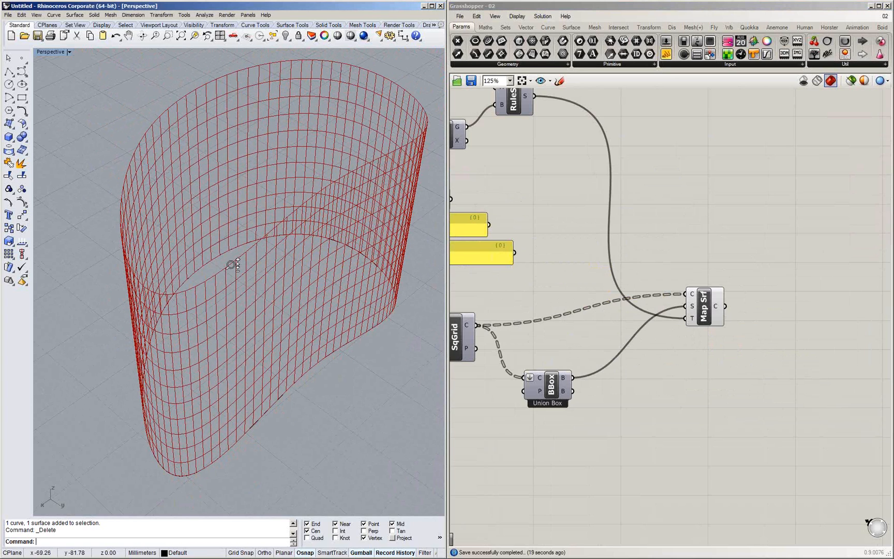
scroll(231, 265, "up", 3)
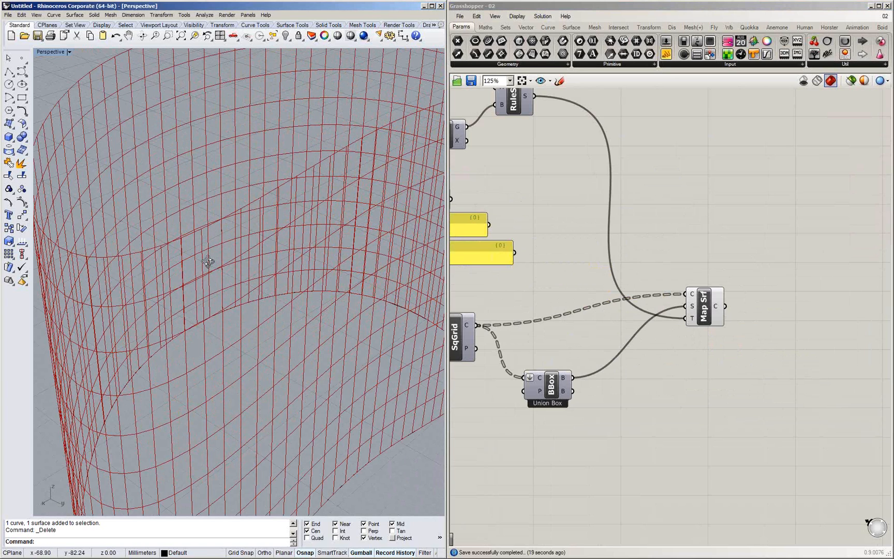
right_click_drag(208, 262, 219, 300)
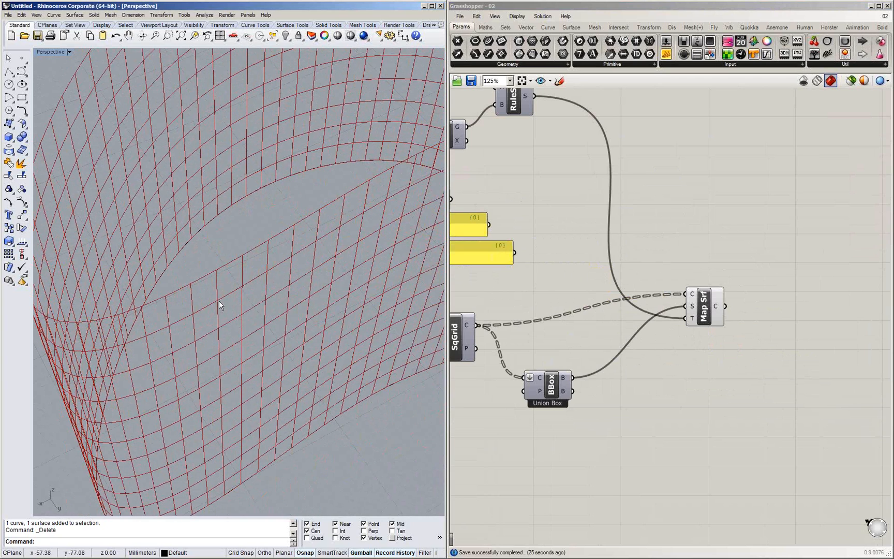
Add a Discontinuity component beside Map Srf and connect the mapped curves to its curve input
left_click(747, 241)
right_click_drag(733, 237, 707, 229)
double_click(756, 258)
type("discont")
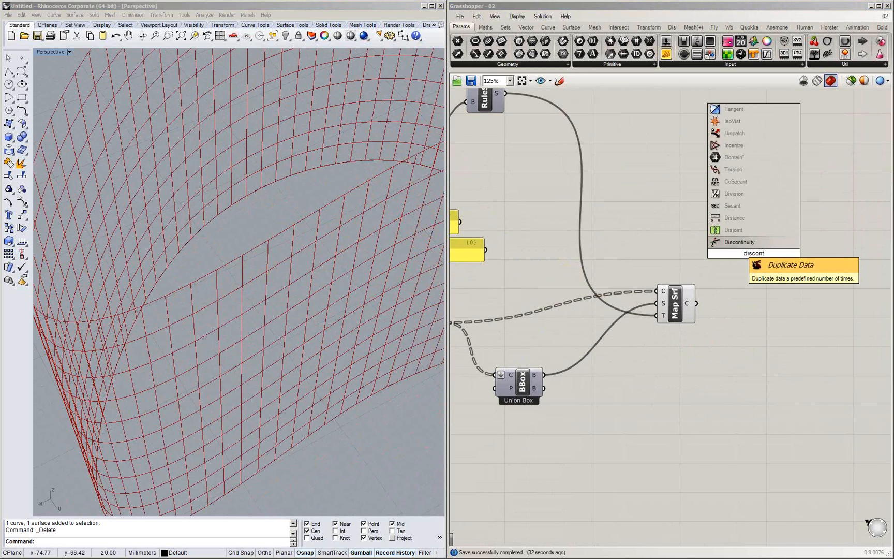
key("Return")
left_click_drag(764, 259, 767, 309)
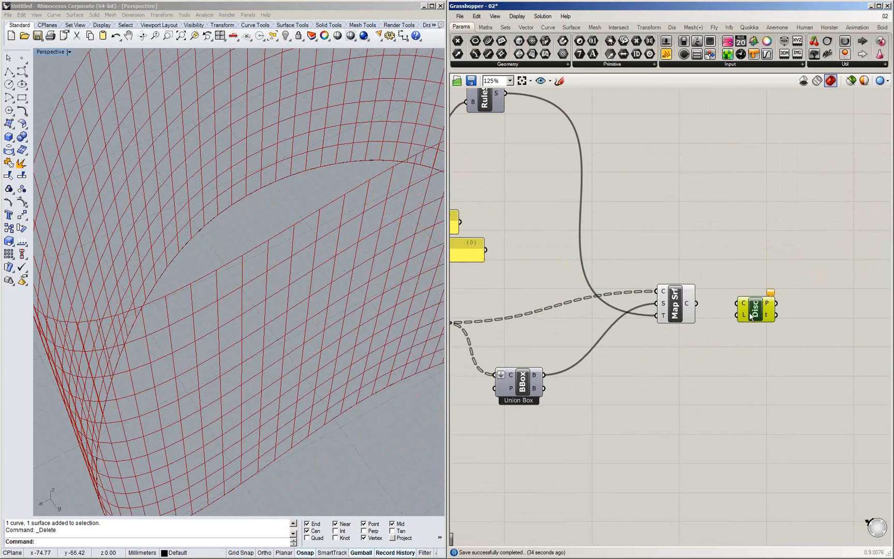
right_click_drag(263, 278, 262, 227, "ctrl")
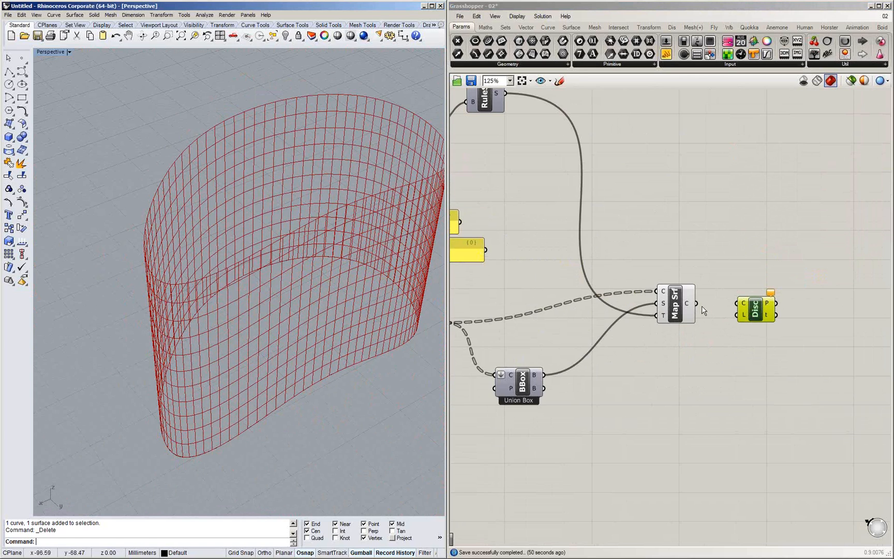
left_click_drag(697, 303, 731, 312)
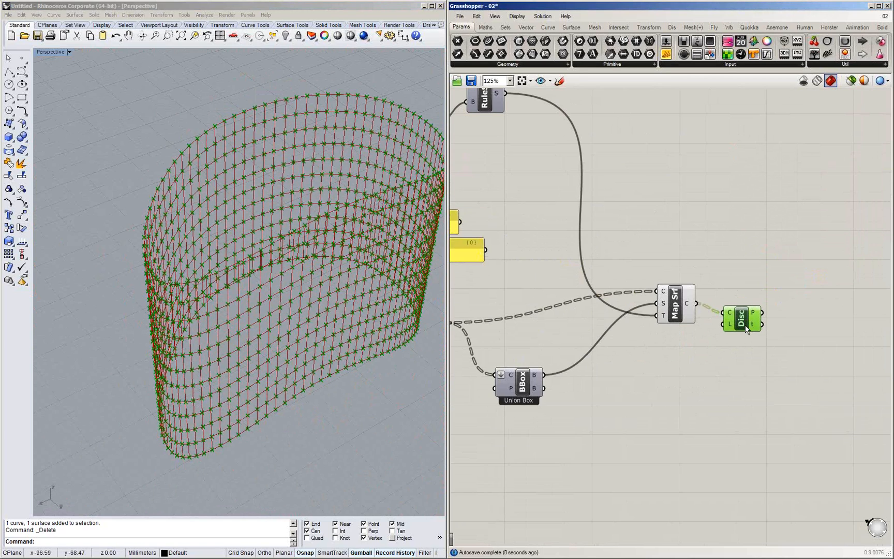
Inspect the discontinuity points on the grid and move the Discontinuity component closer to Map Srf
mouse_move(229, 272)
right_mouse_down()
mouse_move(193, 261)
mouse_move(246, 219)
mouse_move(256, 234)
mouse_move(245, 281)
right_mouse_up()
scroll(249, 253, "up", 3)
right_click_drag(780, 302, 731, 295)
mouse_move(704, 308)
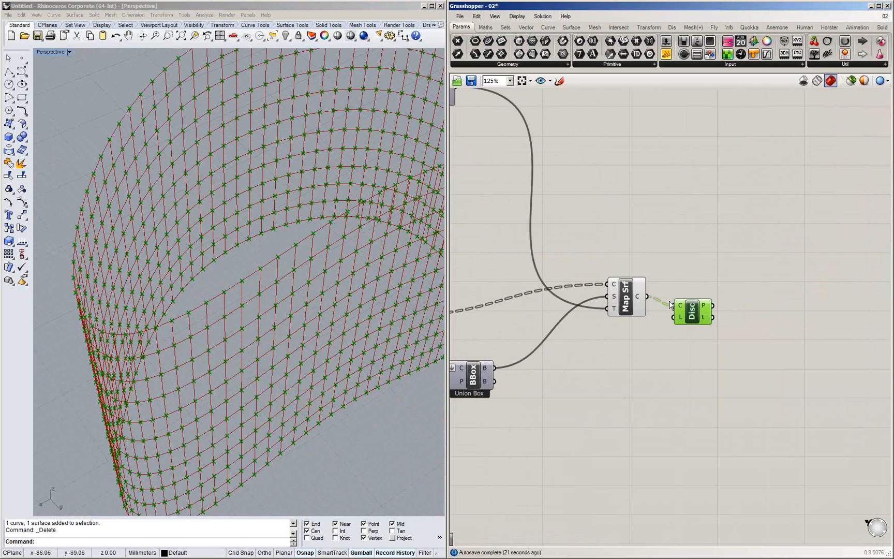
left_click_drag(698, 317, 690, 310)
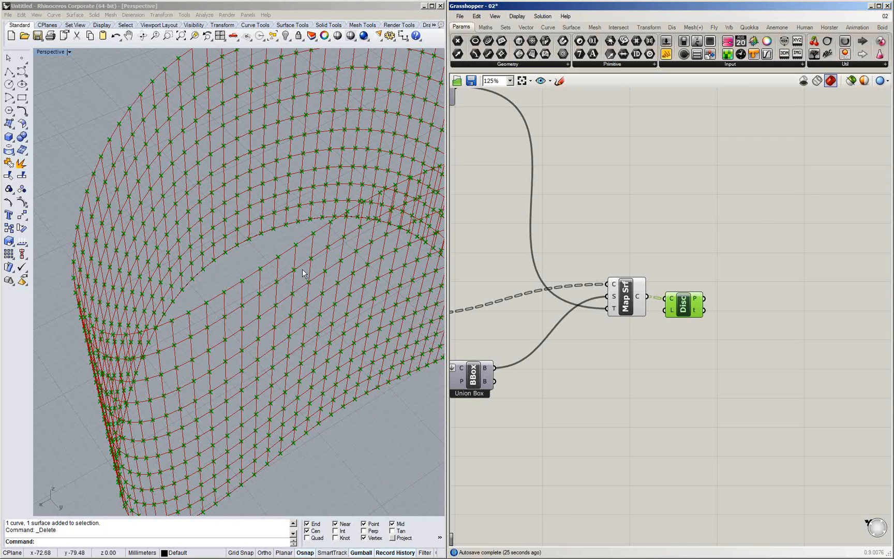
Add a Construct Mesh component and connect the Discontinuity points output to its vertices input
left_click(596, 27)
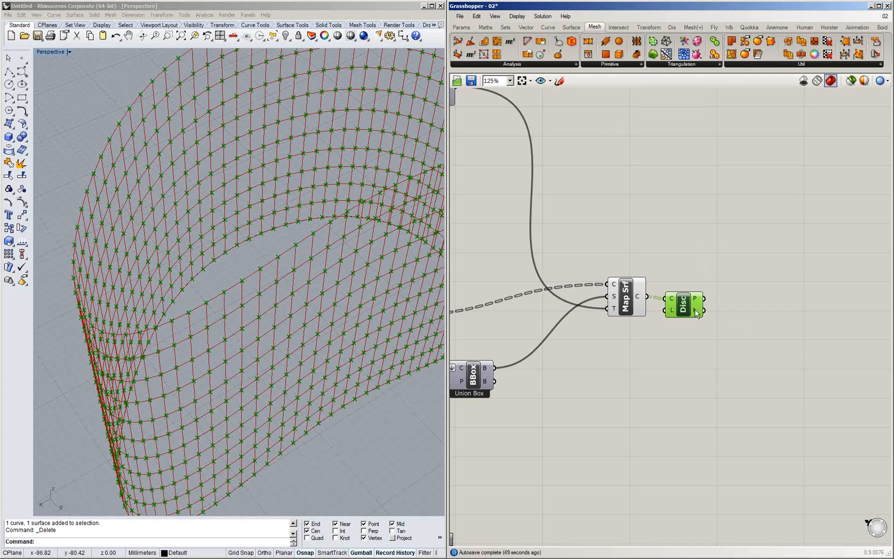
mouse_move(696, 303)
left_click_drag(588, 43, 762, 322)
left_click_drag(705, 299, 754, 308)
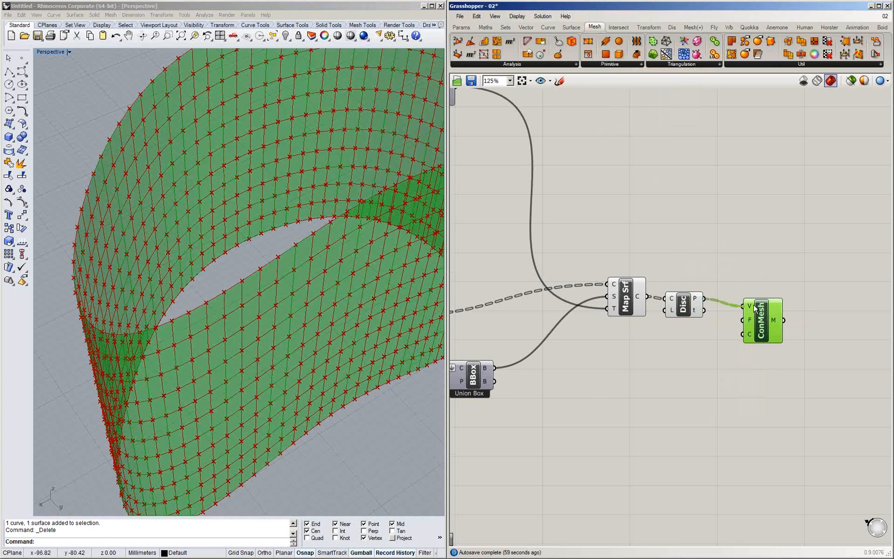
scroll(754, 305, "up", 3)
left_click_drag(744, 342, 746, 361)
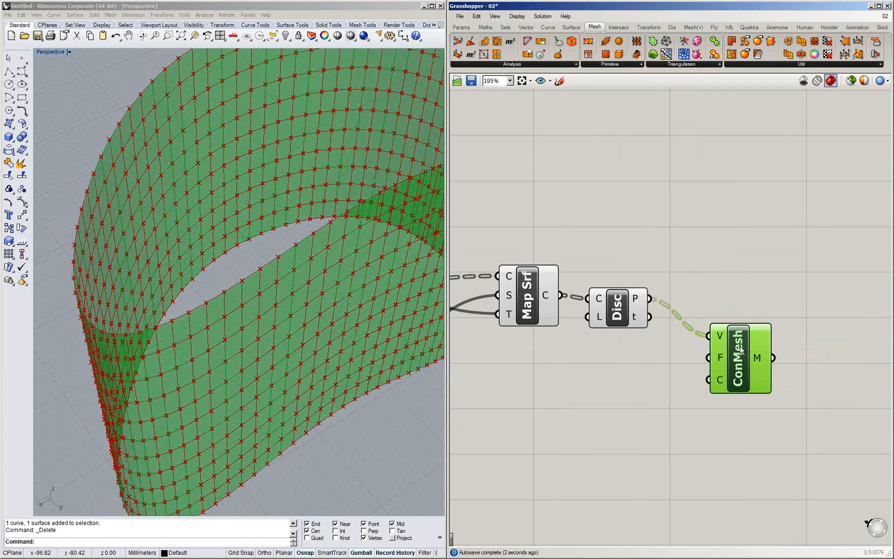
Turn off the previews of Map Srf and Discontinuity and inspect the constructed mesh cells
left_click(358, 285)
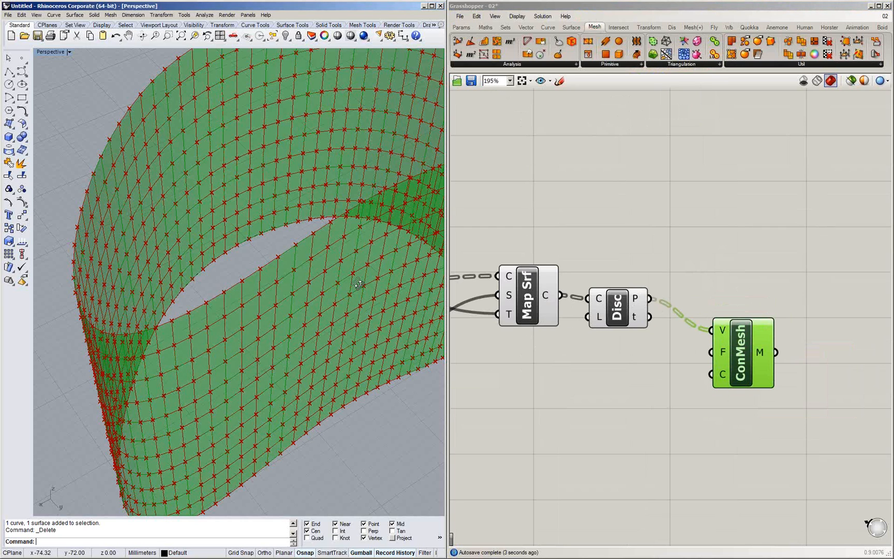
right_click_drag(359, 284, 364, 275)
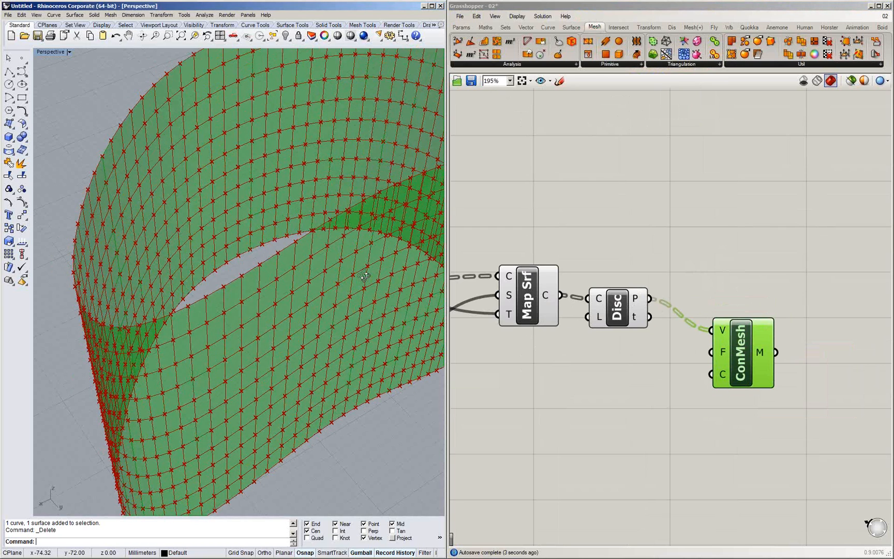
scroll(364, 276, "down", 8)
mouse_move(301, 279)
right_mouse_down()
mouse_move(267, 287)
mouse_move(288, 287)
right_mouse_up()
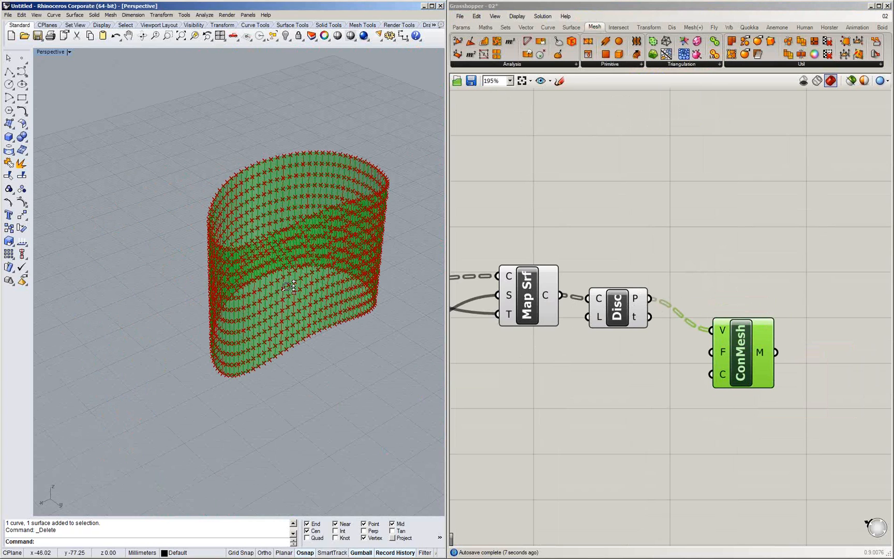
right_click_drag(287, 286, 246, 236, "ctrl")
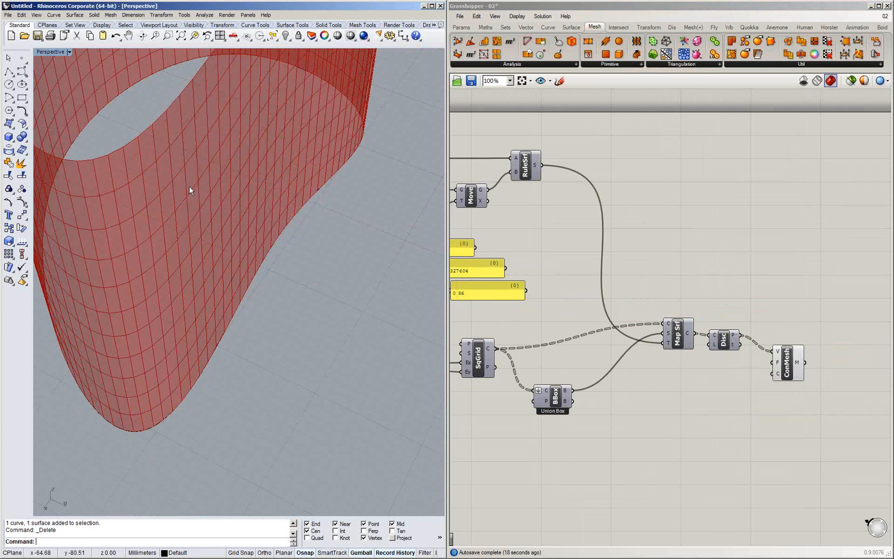
right_click_drag(188, 186, 180, 290)
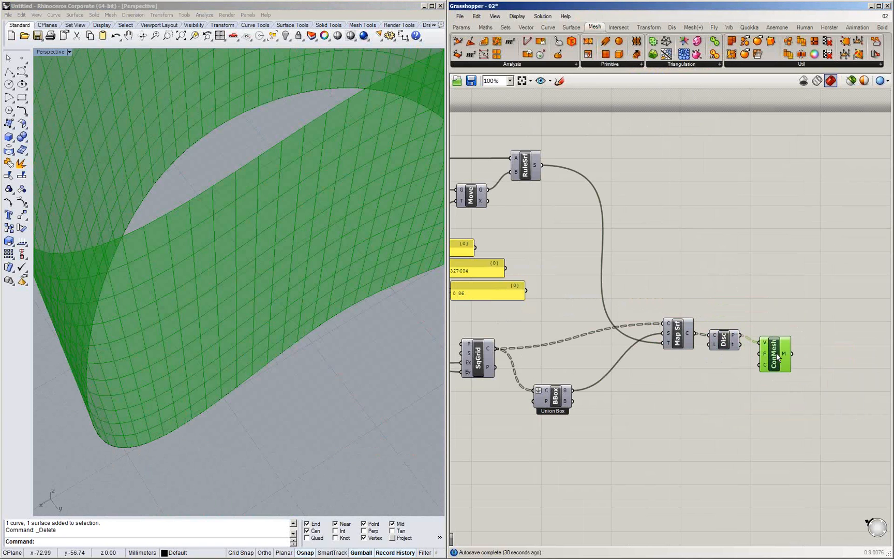
Save the definition with the added Discontinuity and Construct Mesh components
left_click(493, 227)
scroll(492, 228, "down", 1)
left_click(471, 81)
Add Weaverbird's Picture Frame, connect the Construct Mesh output to its mesh input, and place it beside Construct Mesh
right_click_drag(587, 247, 563, 224)
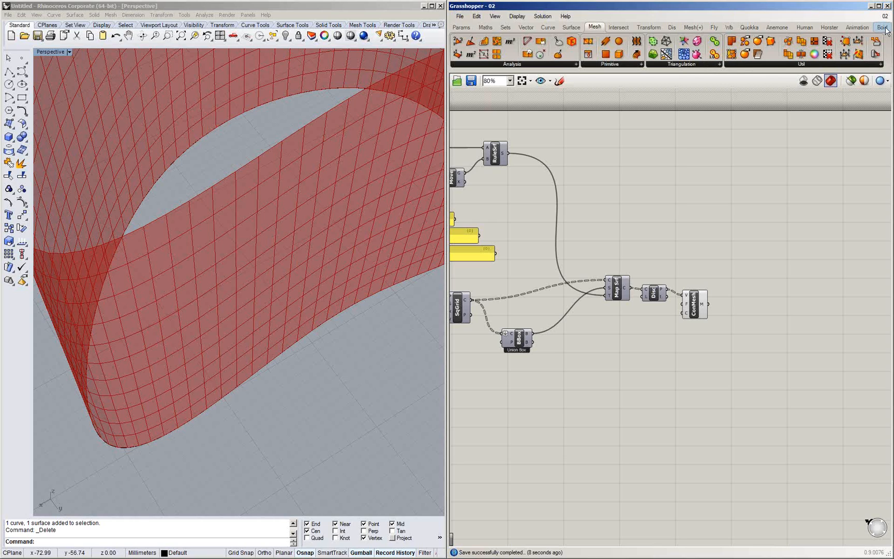
left_click(729, 28)
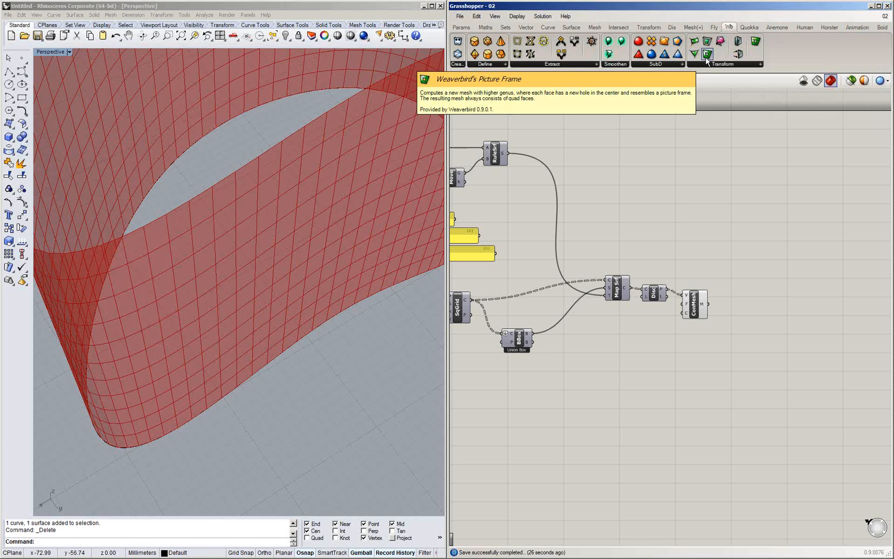
left_click_drag(707, 59, 773, 339)
left_click_drag(707, 303, 761, 325)
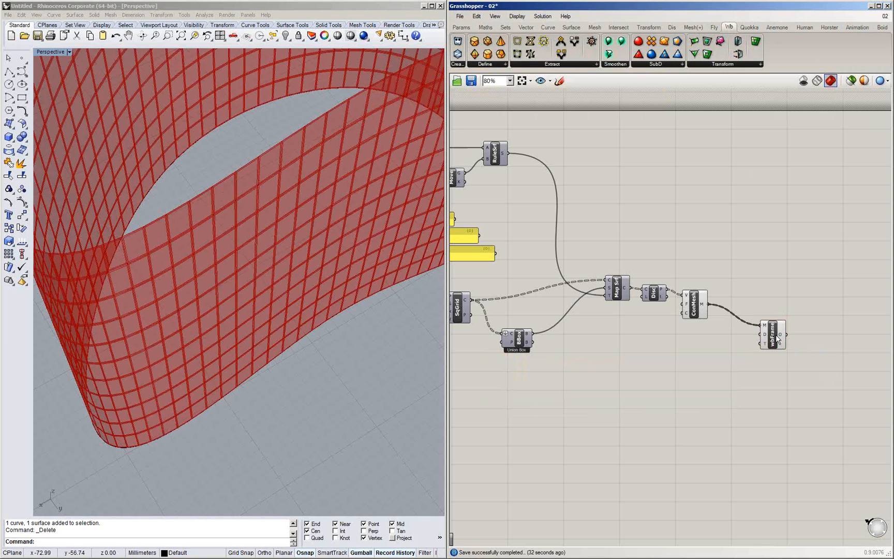
left_click_drag(776, 339, 758, 329)
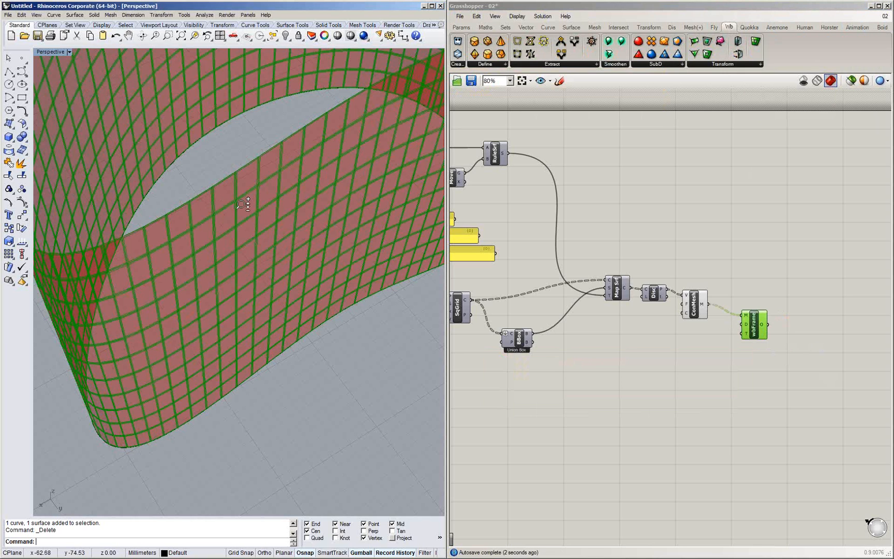
Turn off the Construct Mesh preview, inspect the thin frames on the surface, and move the Picture Frame component lower on the canvas
scroll(241, 205, "up", 5)
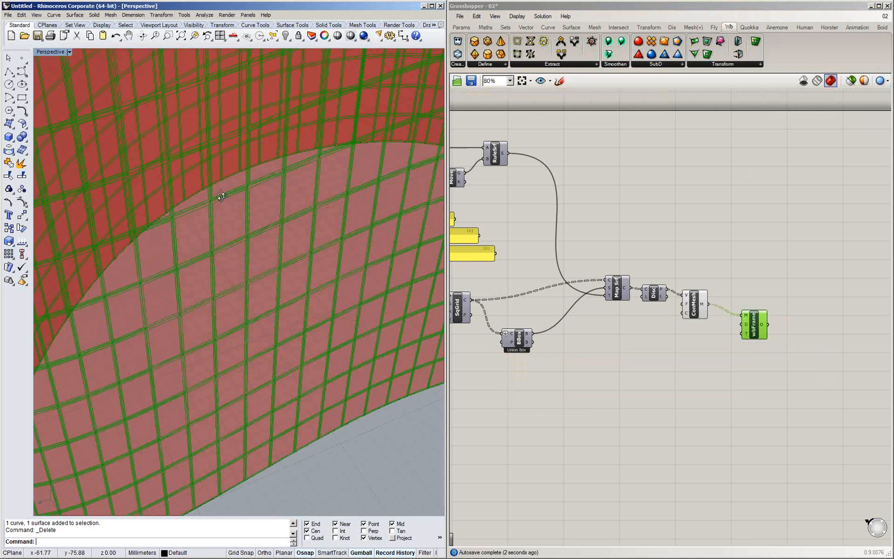
scroll(221, 196, "up", 2)
left_click(695, 304)
middle_click(709, 236)
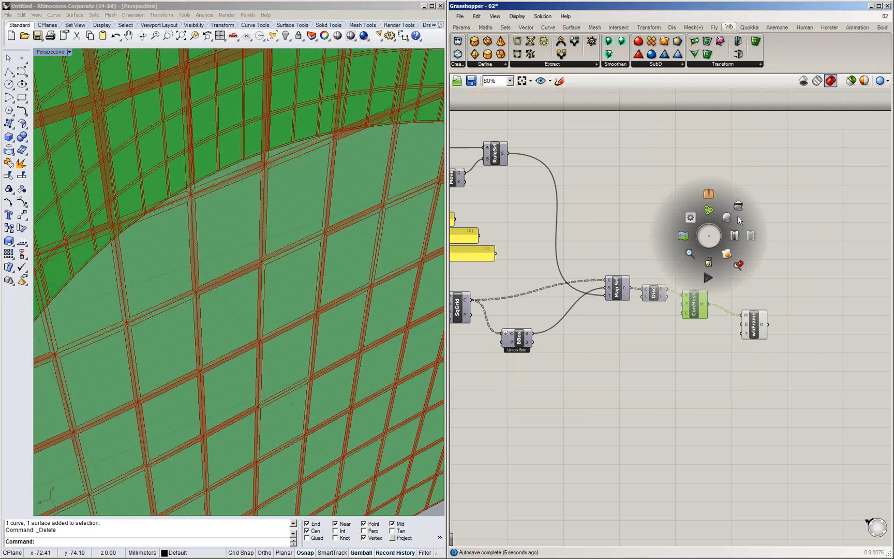
left_click(738, 219)
scroll(272, 224, "down", 1)
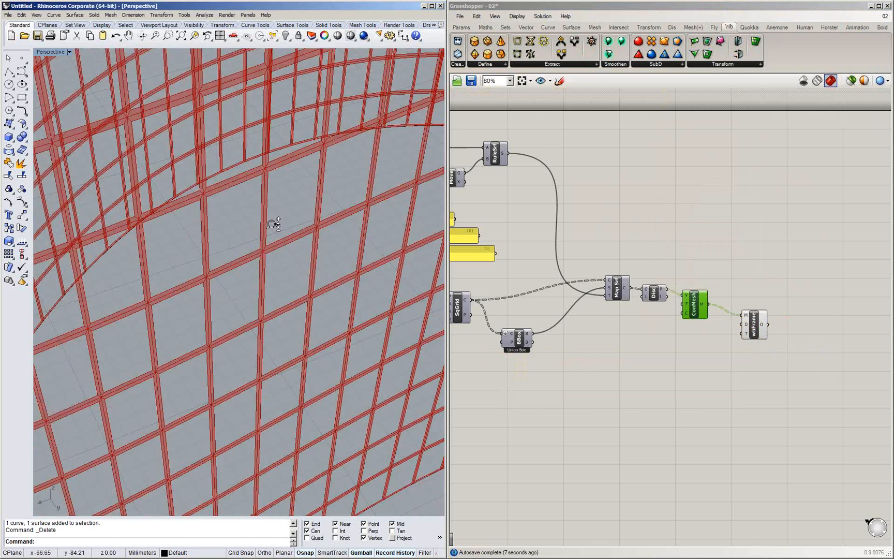
scroll(272, 223, "up", 1)
left_click_drag(757, 322, 768, 342)
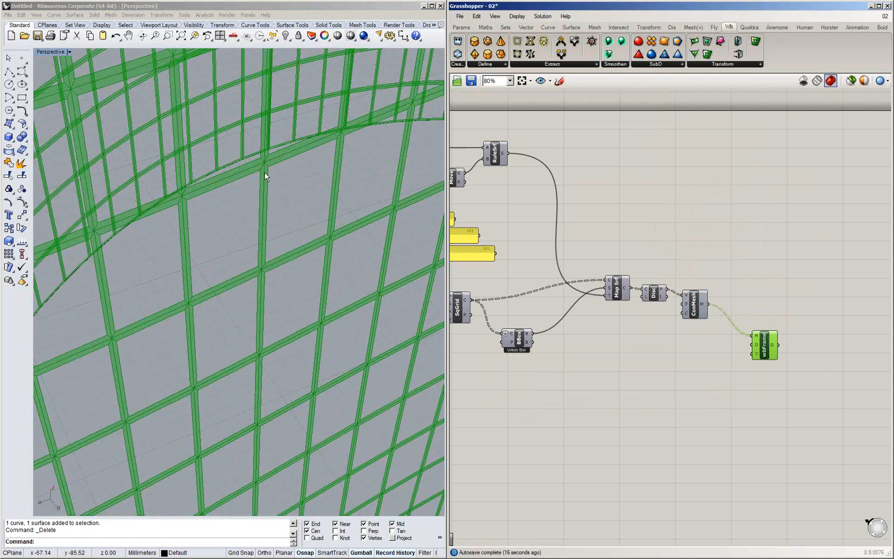
left_click(690, 353)
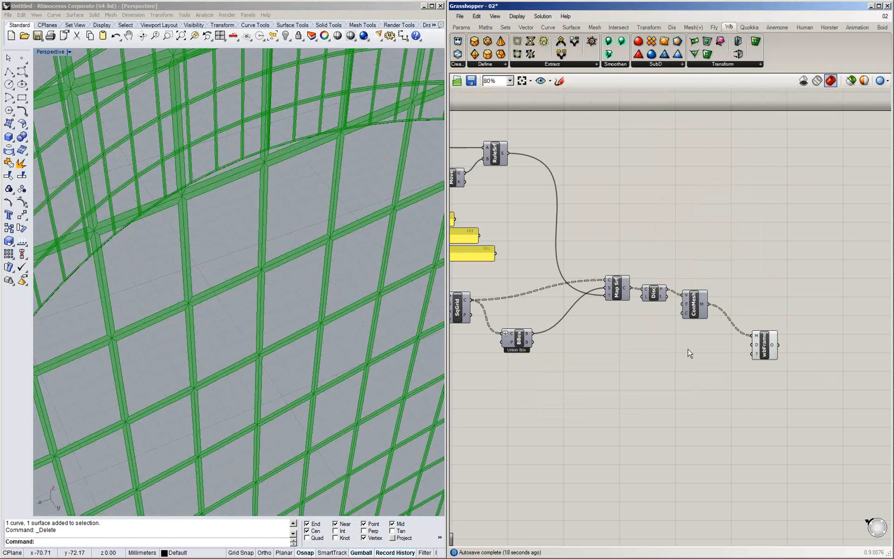
double_click(690, 354)
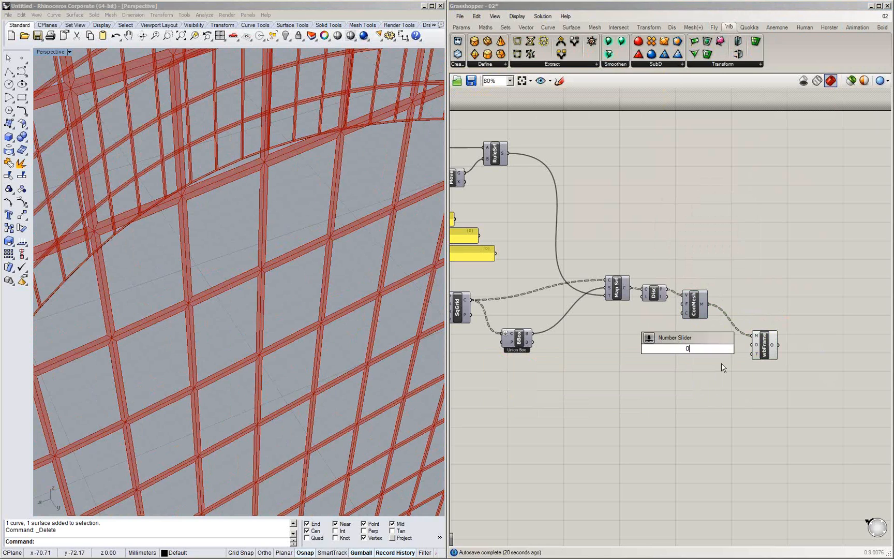
left_click(802, 276)
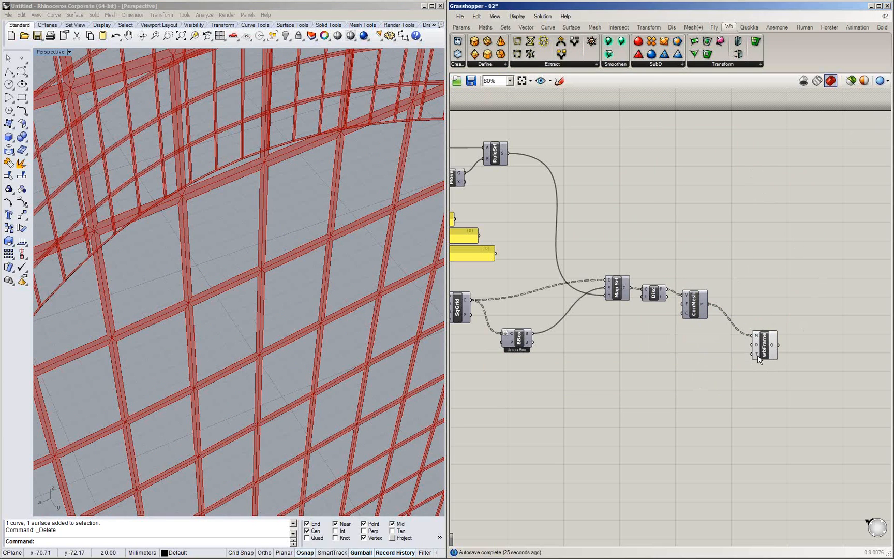
Add a number slider ranging to 100, set it to 25, and connect it to the Picture Frame's distance input
mouse_move(759, 359)
double_click(732, 357)
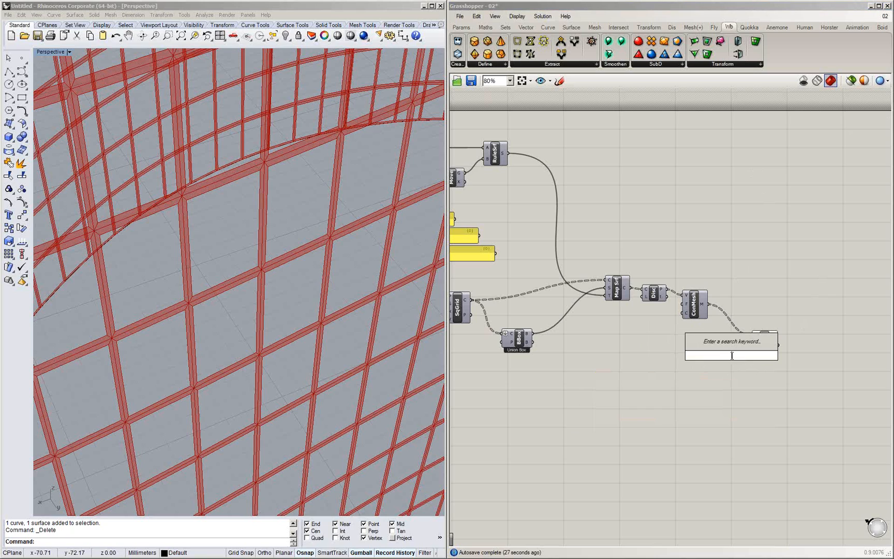
type("100")
key("Return")
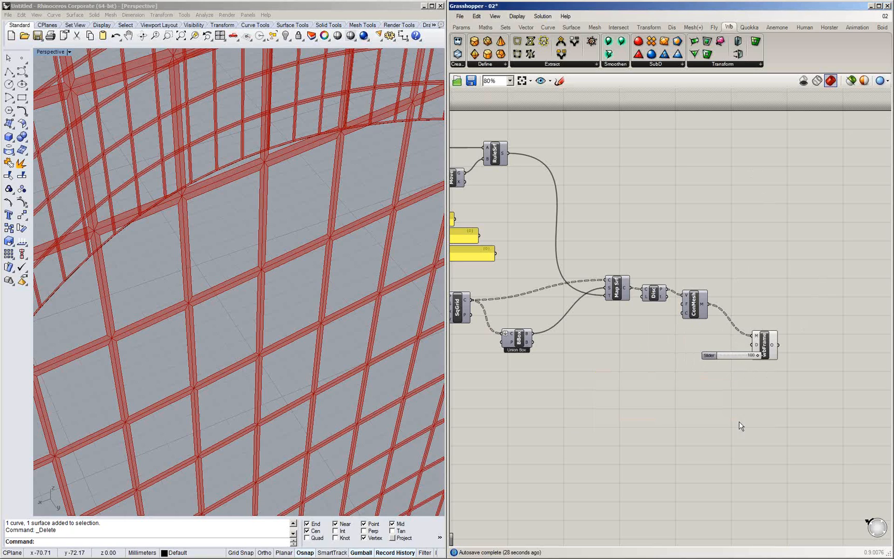
left_click_drag(712, 357, 753, 345)
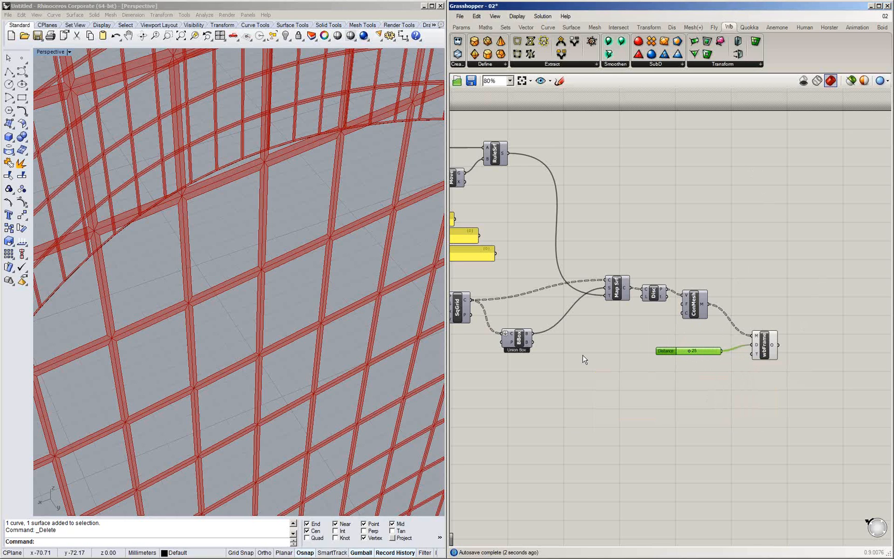
scroll(299, 248, "up", 2)
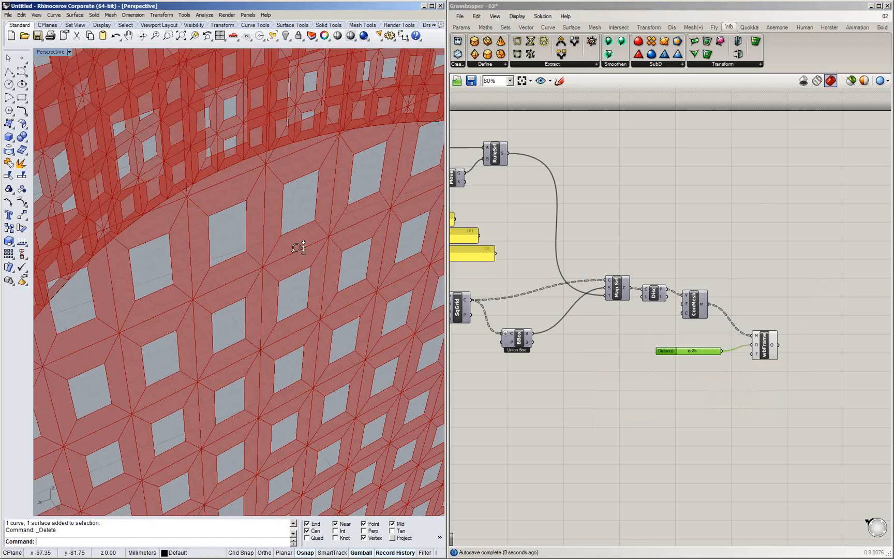
Set the frame Distance slider to 11 and inspect the resulting frames over the whole surface
right_click_drag(298, 247, 285, 372)
left_click_drag(685, 351, 681, 351)
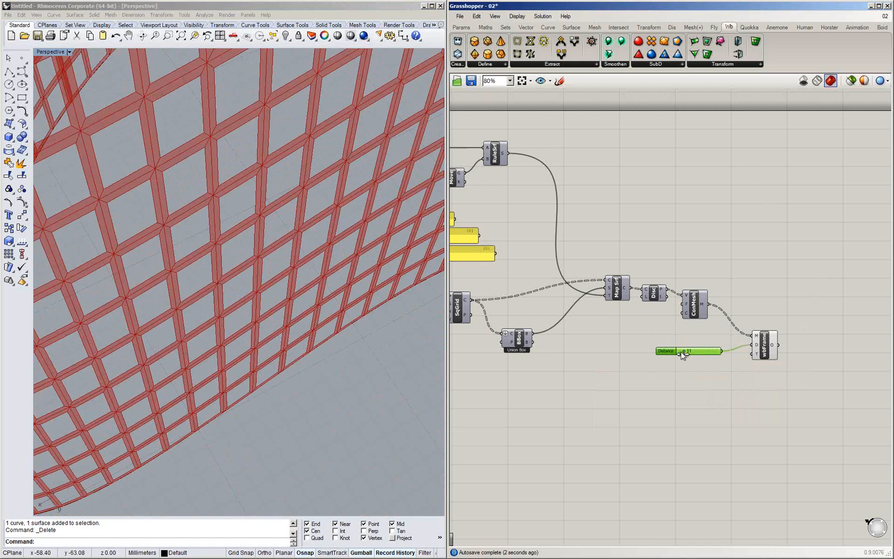
right_click_drag(257, 234, 256, 303)
scroll(226, 302, "down", 5)
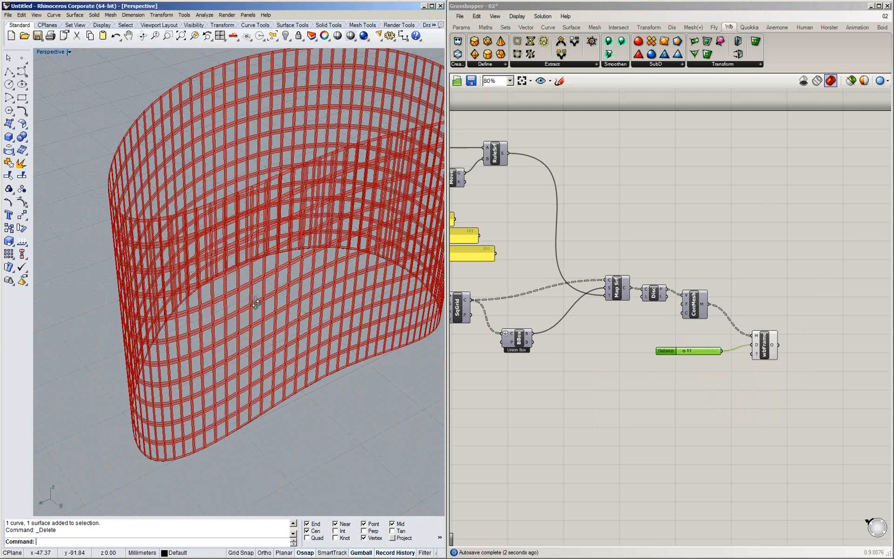
Add Weaverbird's wbWindow component, feed it the Construct Mesh output and the Distance slider, and compare its panels with the frames
scroll(256, 303, "up", 5)
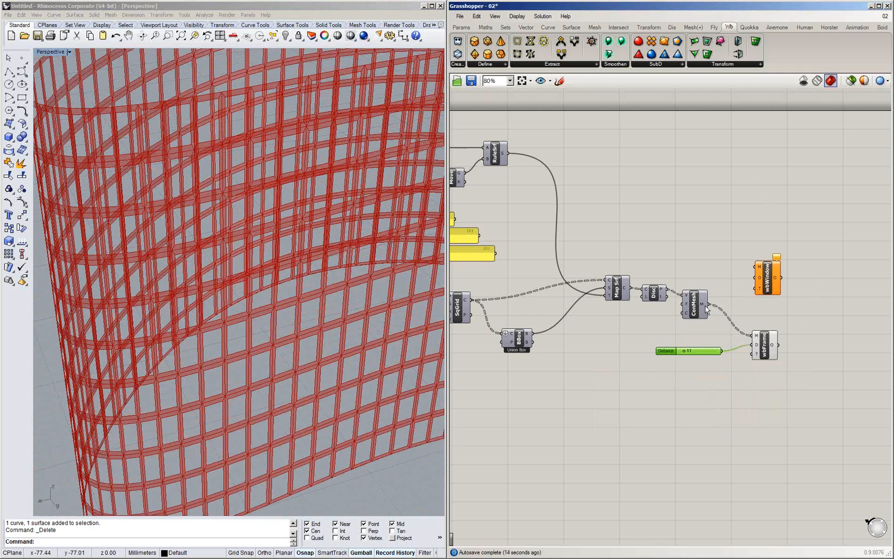
left_click_drag(708, 305, 756, 266)
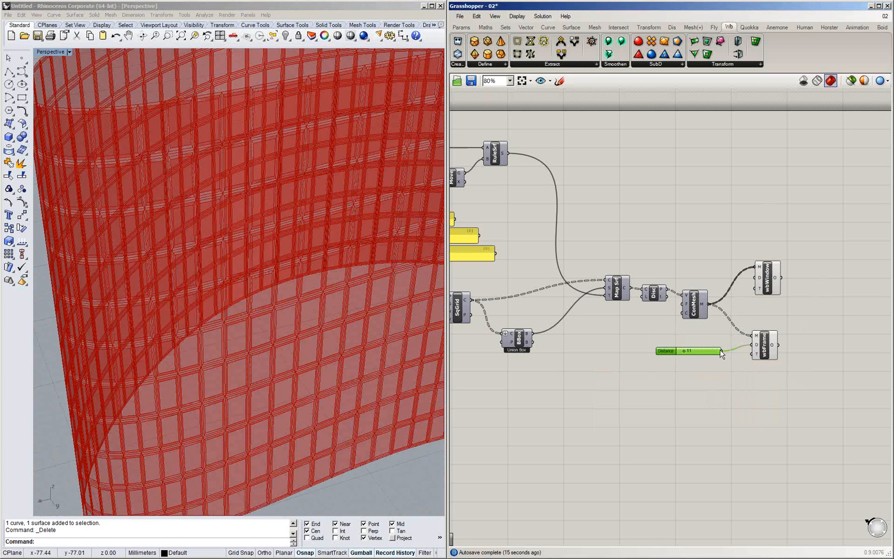
left_click(768, 280)
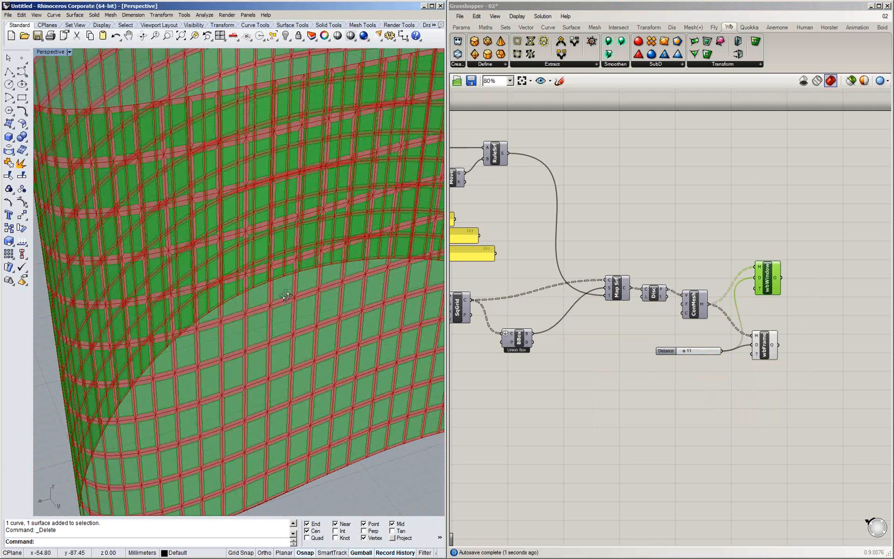
right_click_drag(286, 295, 271, 296)
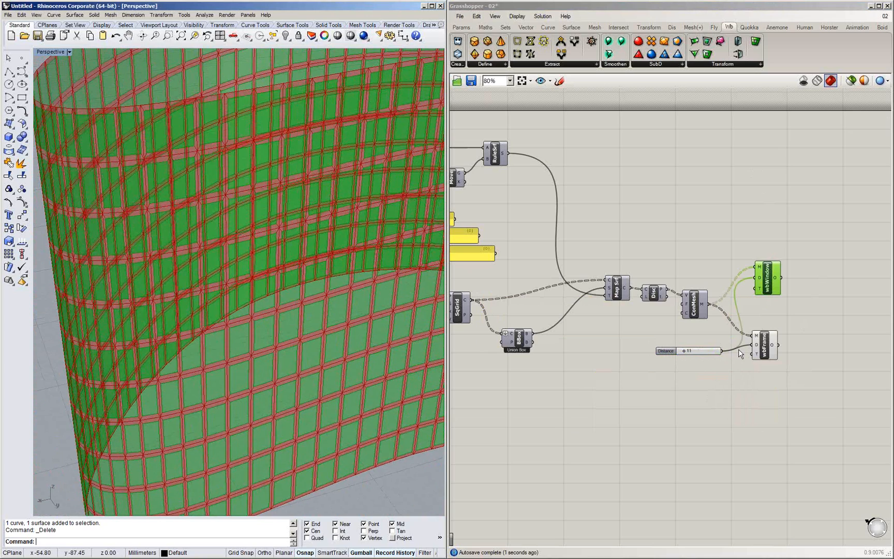
left_click(762, 345)
right_click_drag(174, 132, 218, 183)
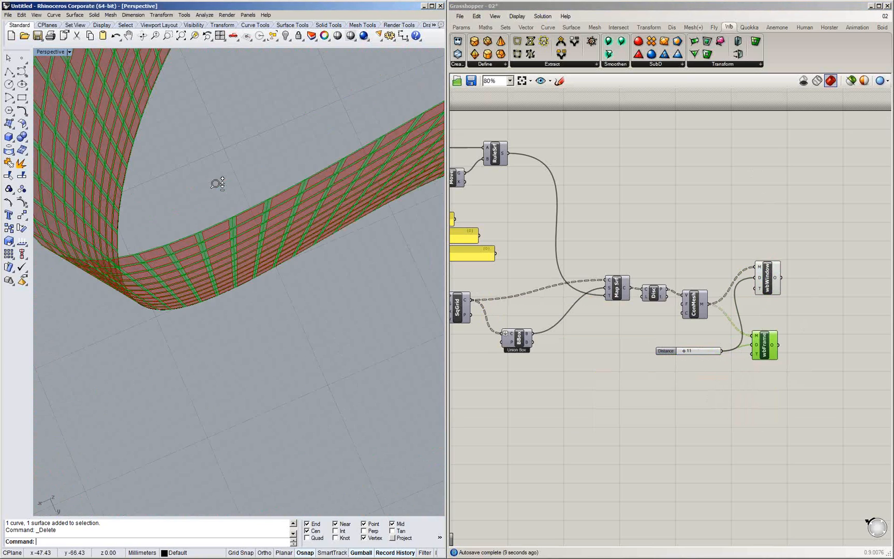
scroll(217, 183, "up", 2)
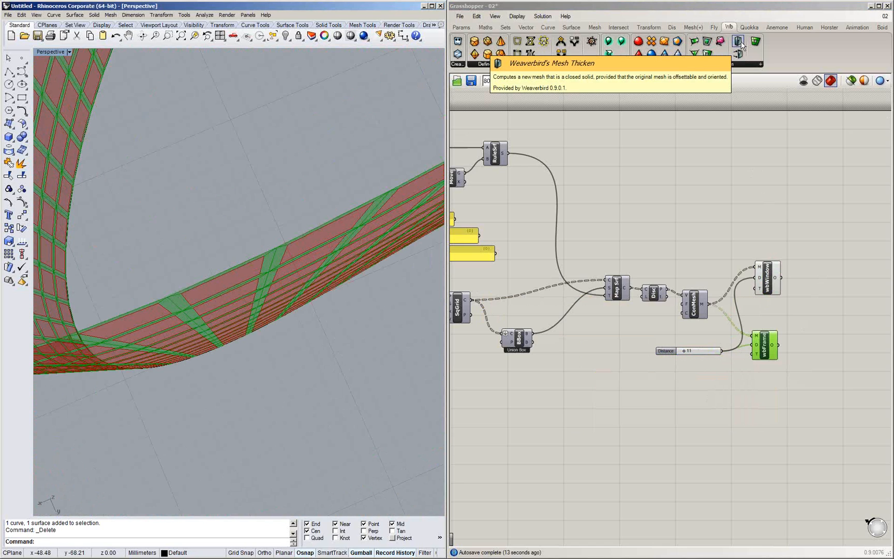
Add Weaverbird's Mesh Thicken and connect the Picture Frame output to its mesh input
left_click_drag(738, 43, 823, 368)
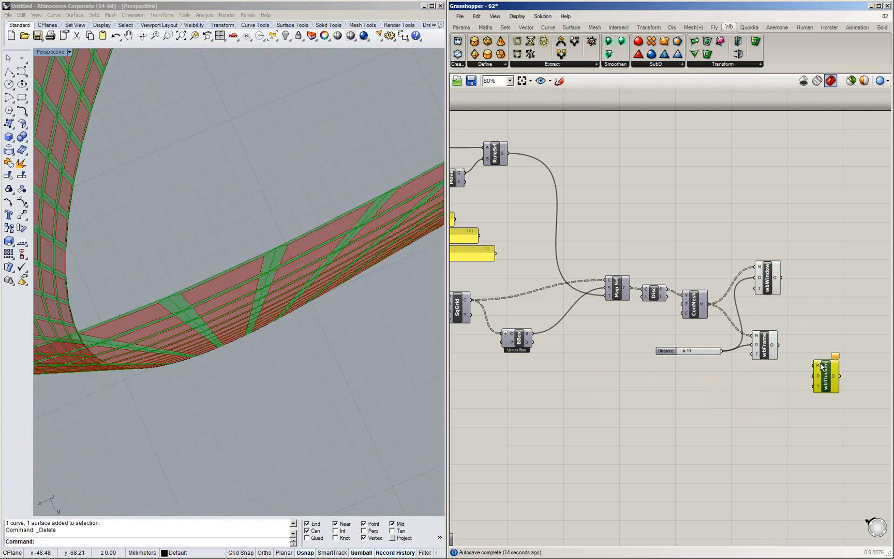
left_click_drag(778, 345, 812, 358)
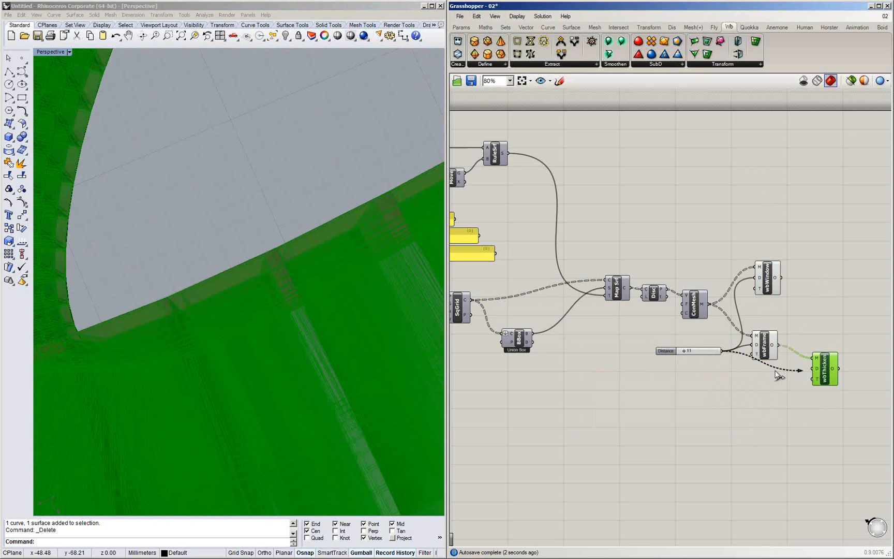
left_click(772, 410)
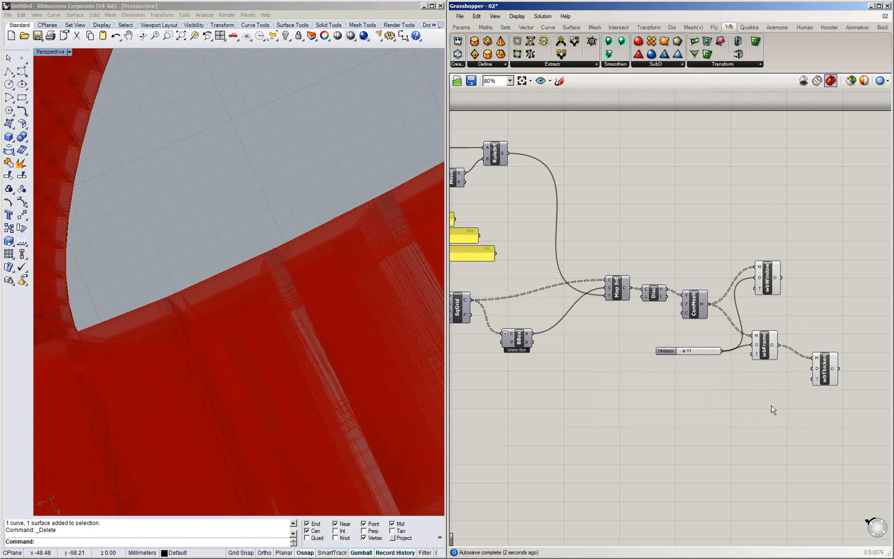
Add a number slider set to 0.15 and connect it to Mesh Thicken's distance input
double_click(773, 409)
type("0.15")
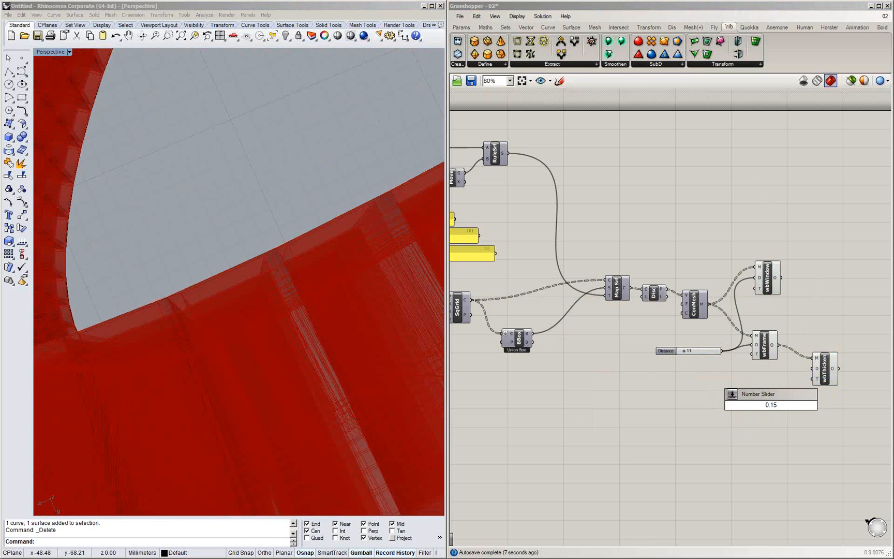
key("Return")
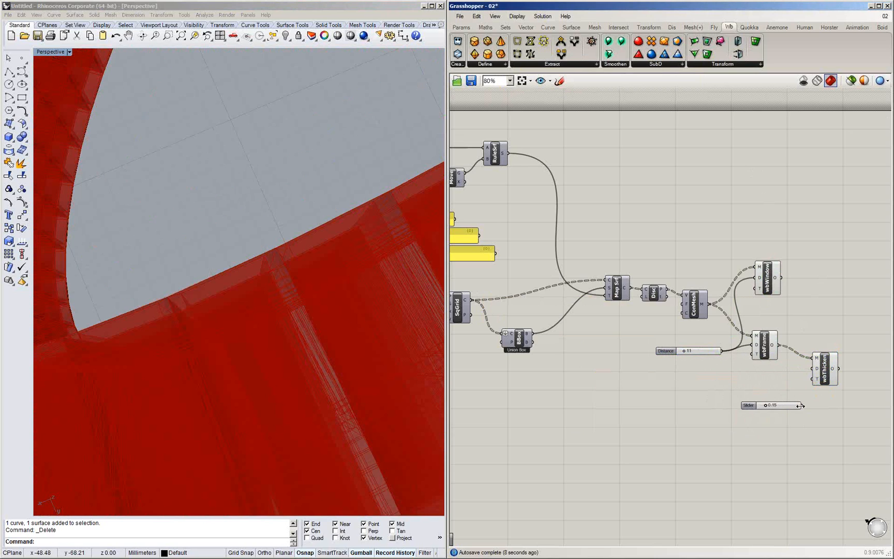
left_click_drag(803, 406, 812, 368)
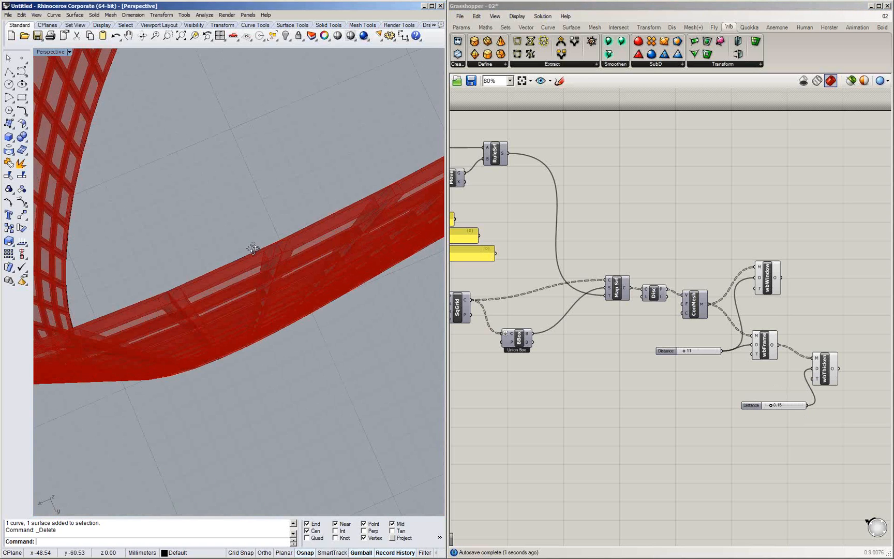
right_click_drag(253, 248, 243, 231)
Turn off the Picture Frame preview and inspect the thickened frames around the whole surface
left_click(764, 346)
middle_click(796, 309)
scroll(282, 324, "down", 5)
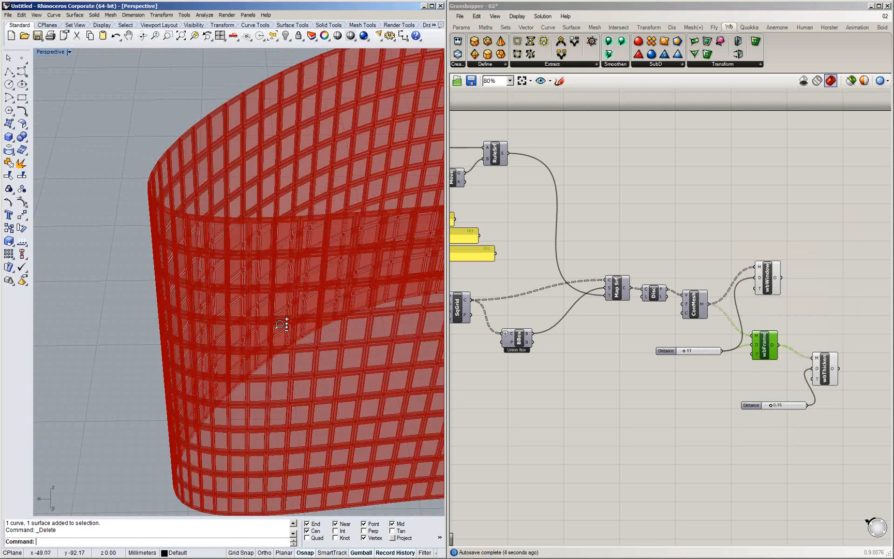
right_click_drag(282, 324, 377, 285)
right_click_drag(377, 284, 345, 282, "shift")
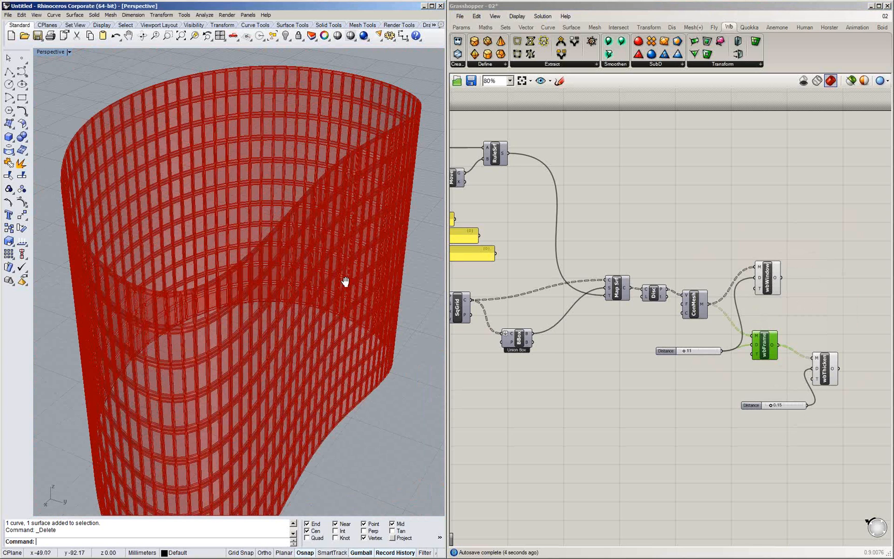
scroll(234, 312, "up", 2)
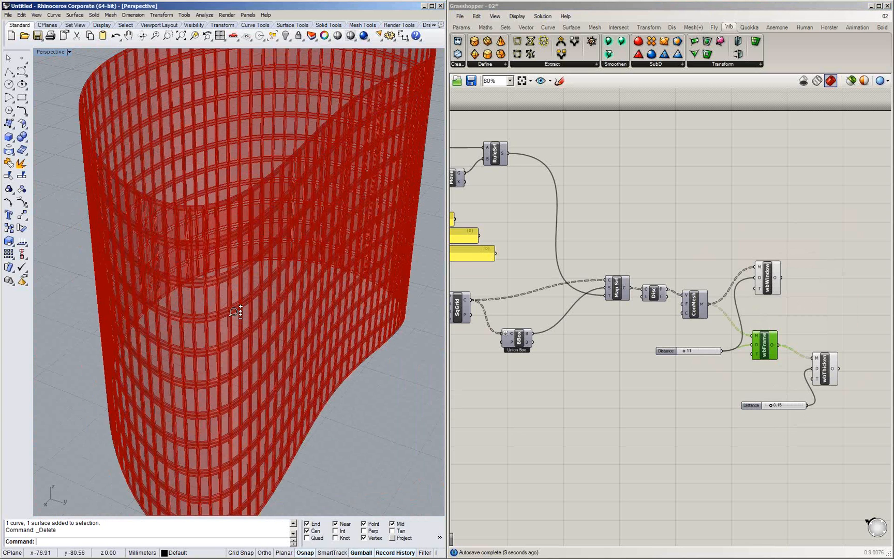
scroll(208, 304, "down", 3)
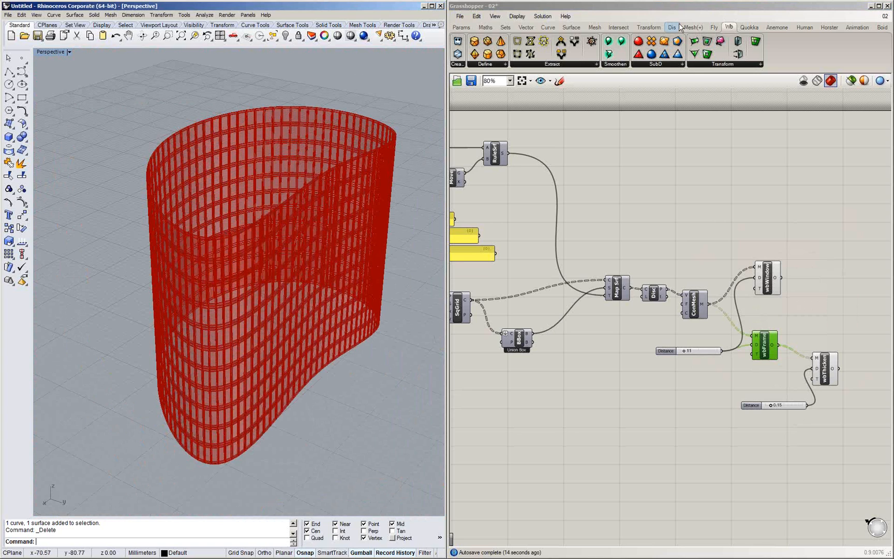
Add a Custom Preview fed by the Mesh Thicken output, turn off Mesh Thicken's own preview, and inspect the shaded frames
left_click(678, 26)
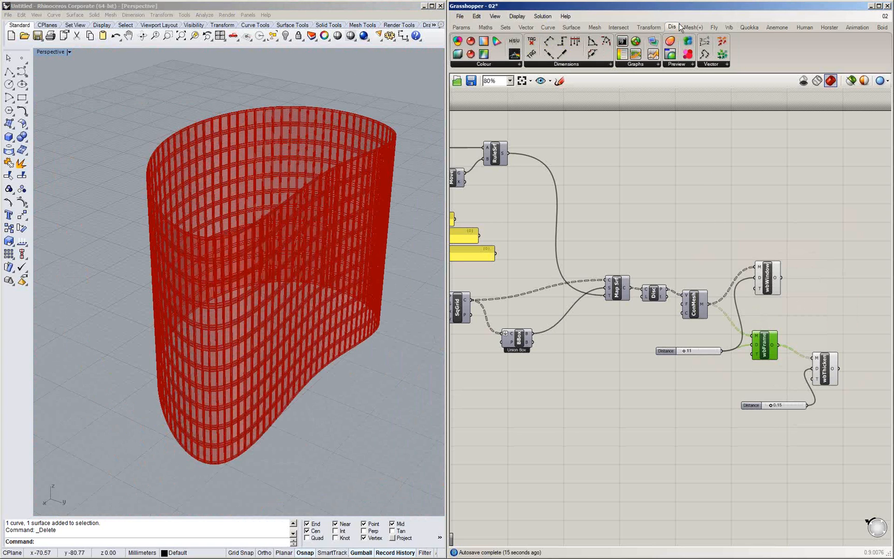
right_click_drag(709, 175, 616, 184)
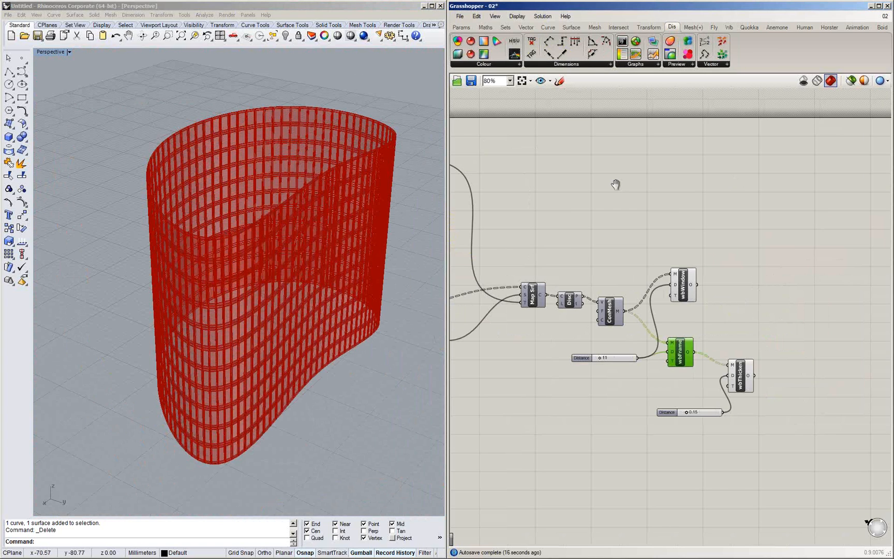
right_click_drag(615, 185, 594, 188)
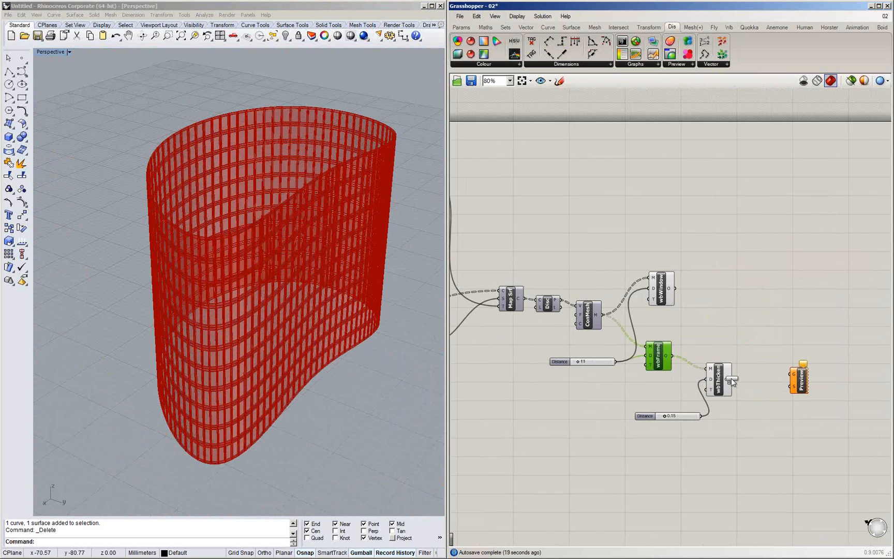
left_click_drag(733, 380, 790, 374)
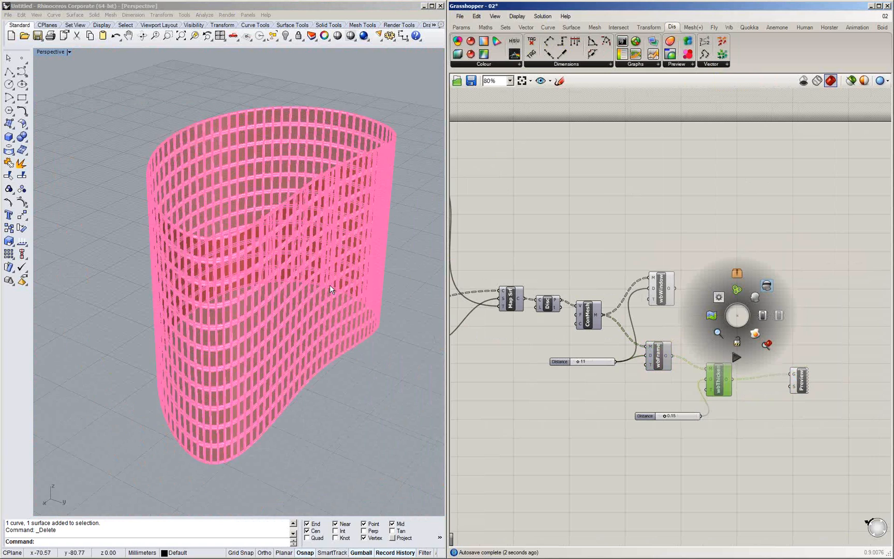
right_click_drag(329, 284, 269, 351)
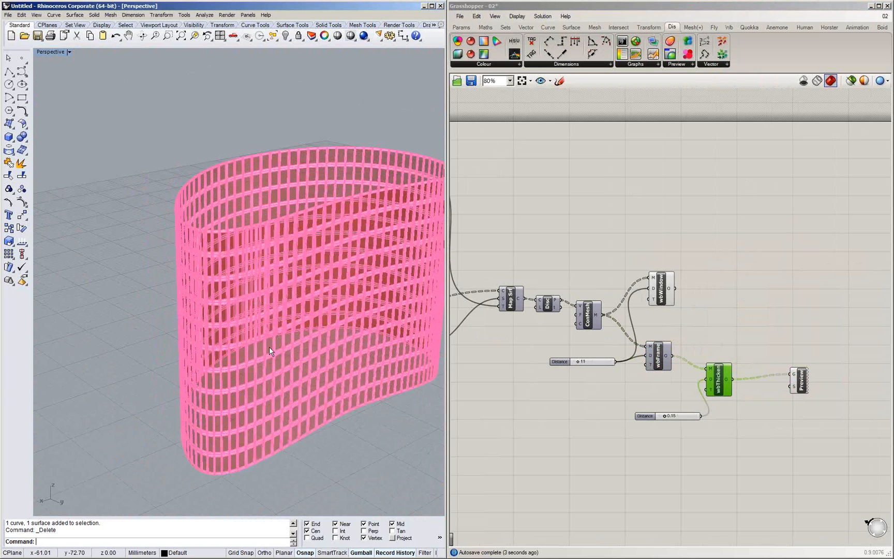
scroll(269, 347, "up", 5)
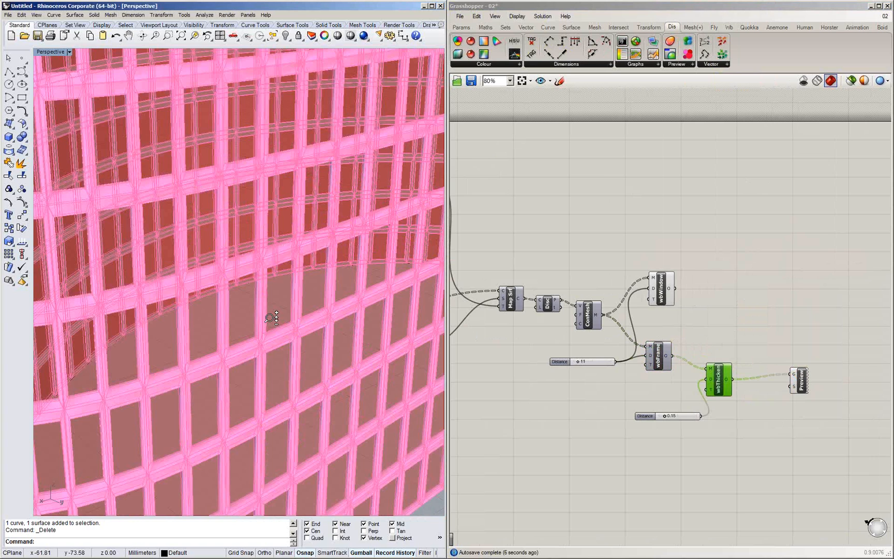
Move the Weaverbird window component away from the Picture Frame component and save the definition
scroll(270, 318, "down", 3)
left_click(663, 293)
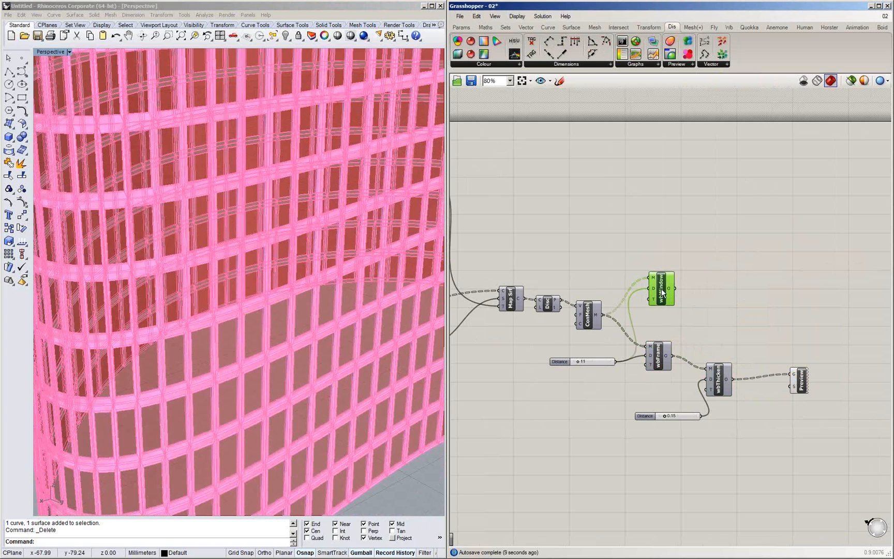
left_click_drag(663, 293, 699, 299)
key("ctrl+s")
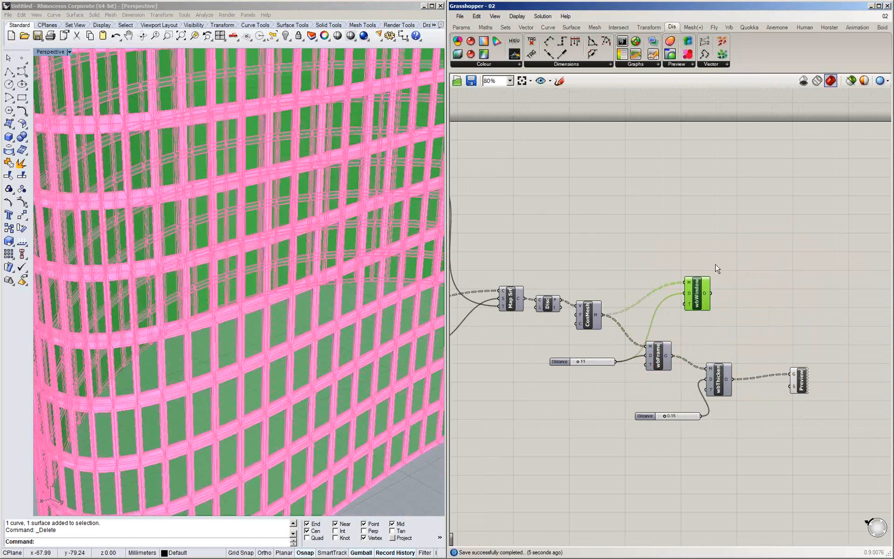
Bake the Weaverbird window panels and the Mesh Thicken frames into Rhino
middle_click(725, 229)
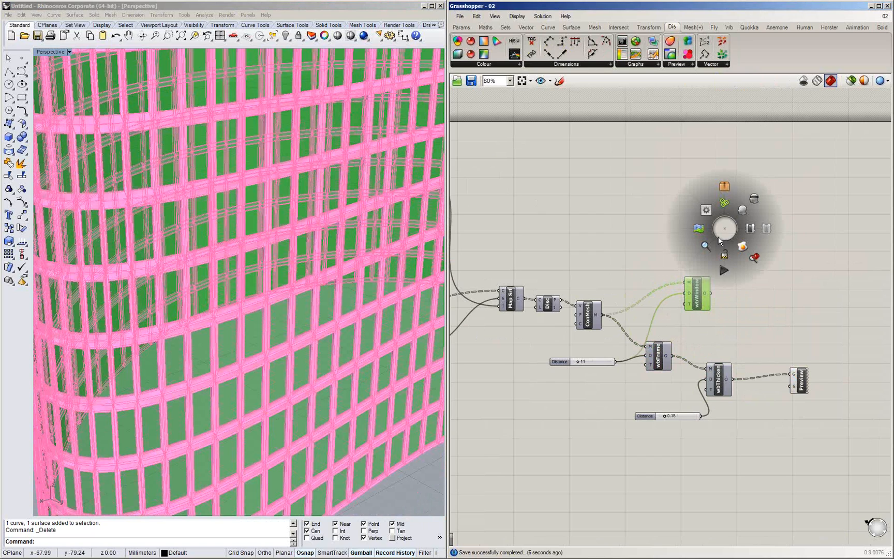
left_click(742, 249)
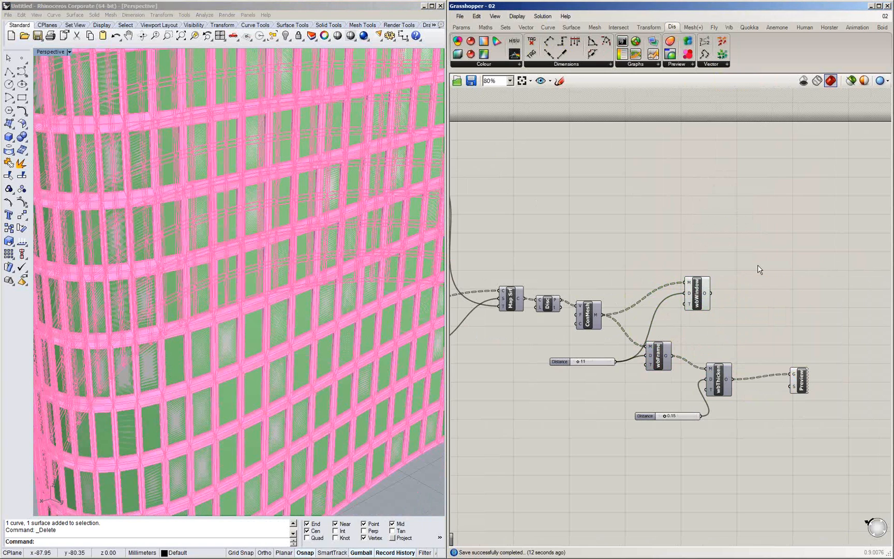
left_click(718, 379)
middle_click(751, 306)
left_click(750, 264)
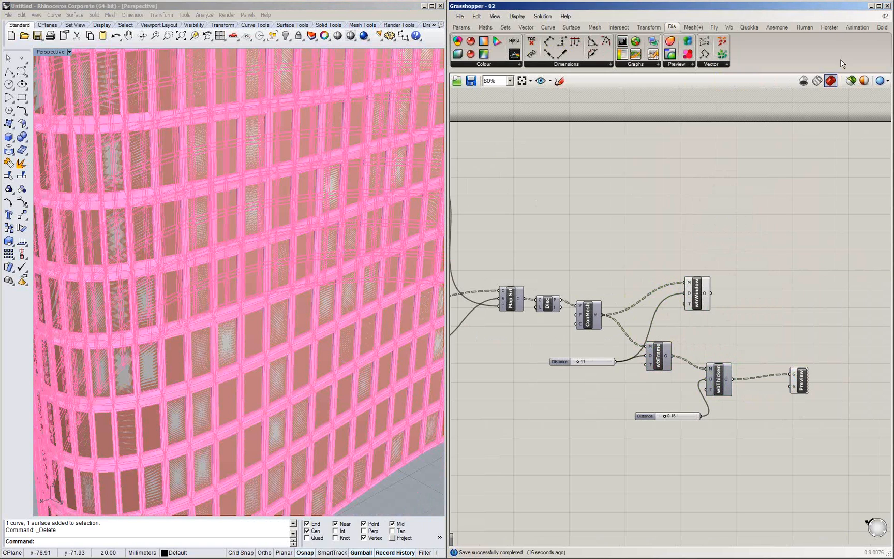
Close the Grasshopper window, maximize Rhino, and inspect the baked facade
left_click(888, 6)
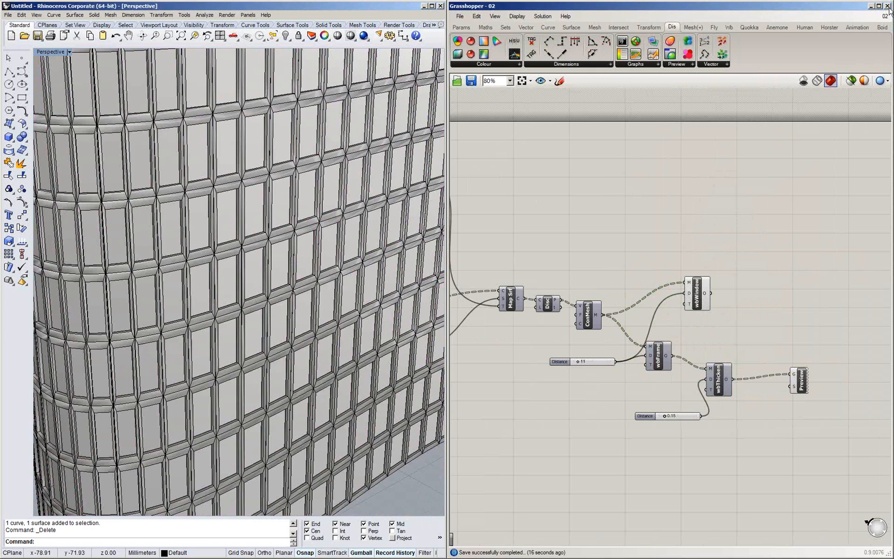
left_click(432, 6)
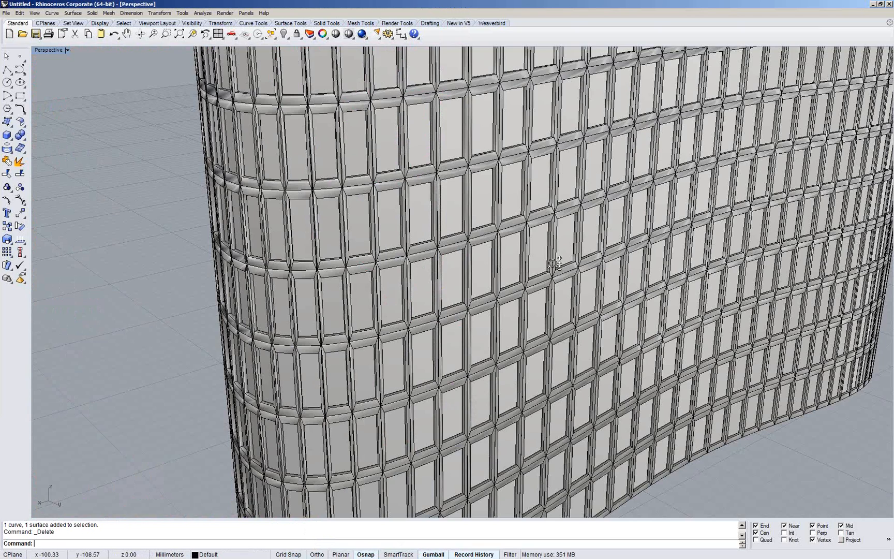
right_click_drag(555, 264, 468, 442)
Delete all baked facade meshes from the Rhino model, keeping the base curve
key("ctrl+a")
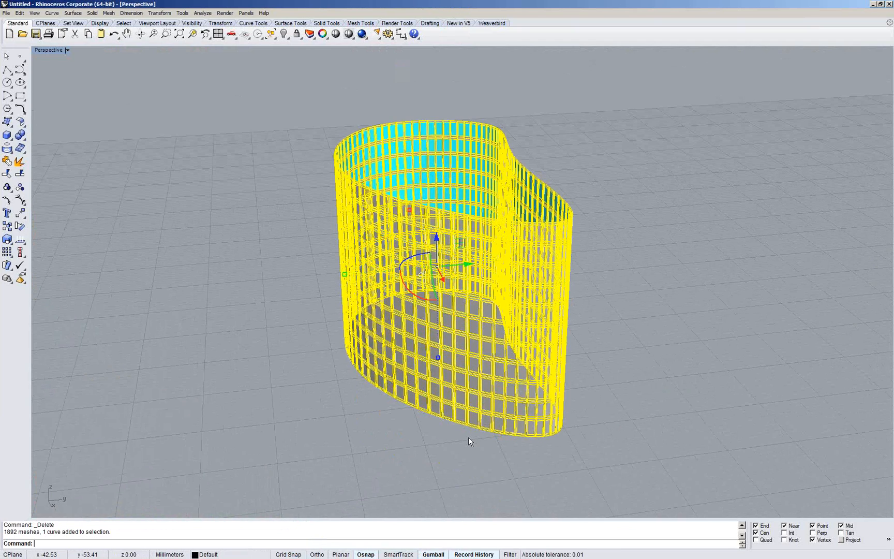
scroll(468, 438, "up", 5)
left_click(475, 417, "ctrl")
left_click(475, 418, "ctrl")
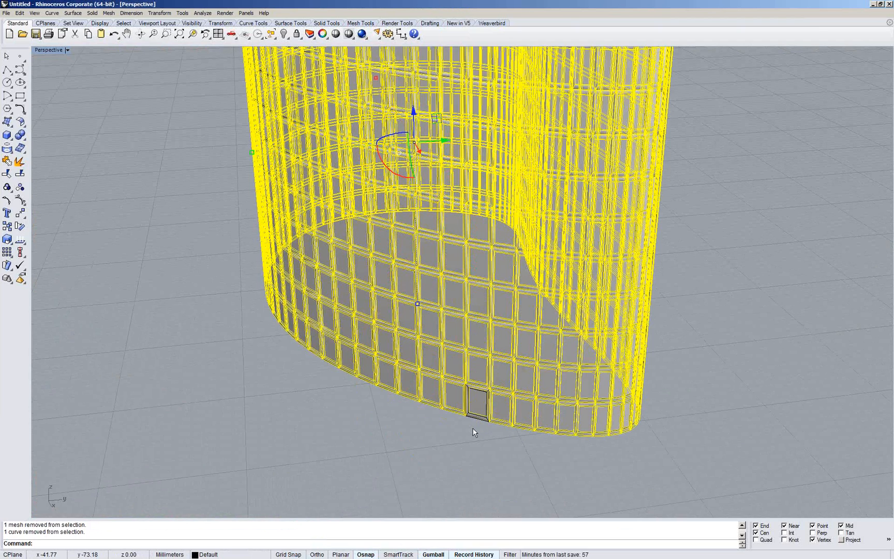
key("Delete")
left_click(476, 406)
key("Delete")
Reopen Grasshopper with the Grasshopper command and turn on the base curve's control points
type("Grasshopper")
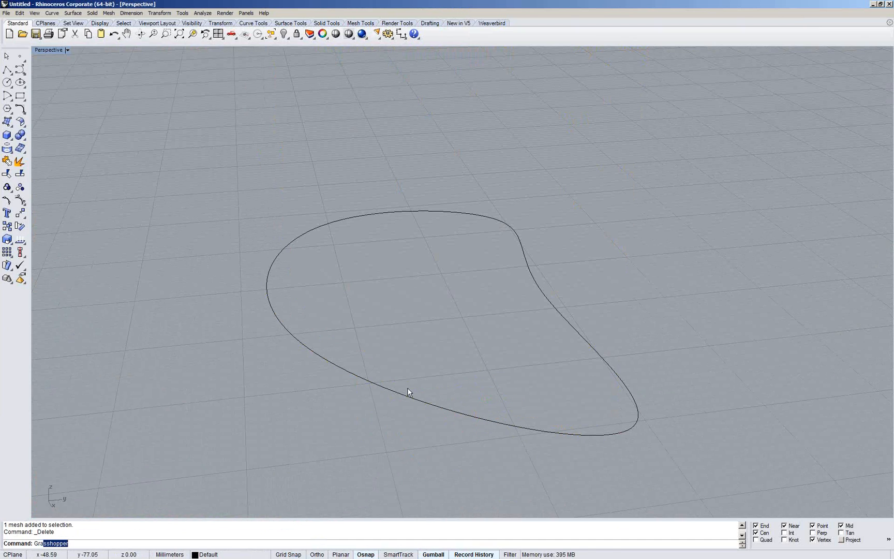
key("Return")
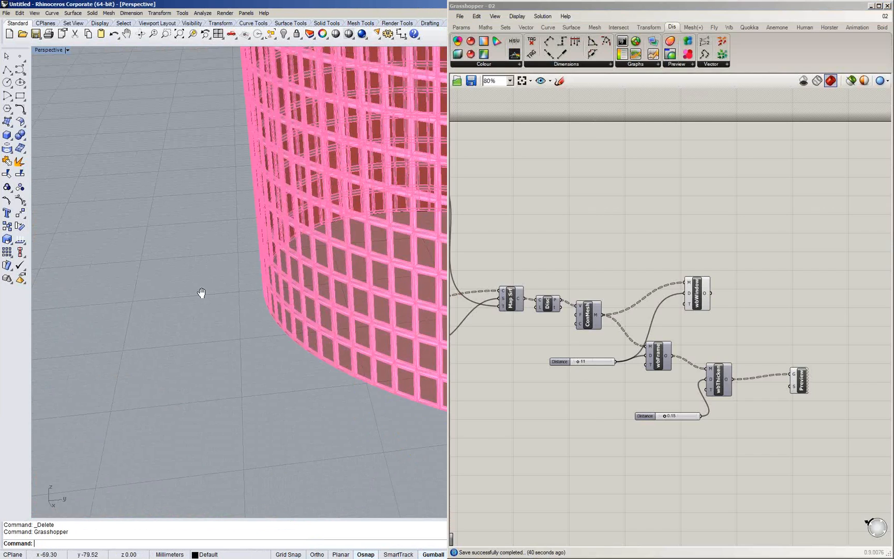
scroll(249, 284, "down", 5)
left_click(309, 322)
left_click(19, 199)
Move one control point of the base curve to reshape the facade, and check the updated grid and definition
left_click_drag(205, 296, 256, 342)
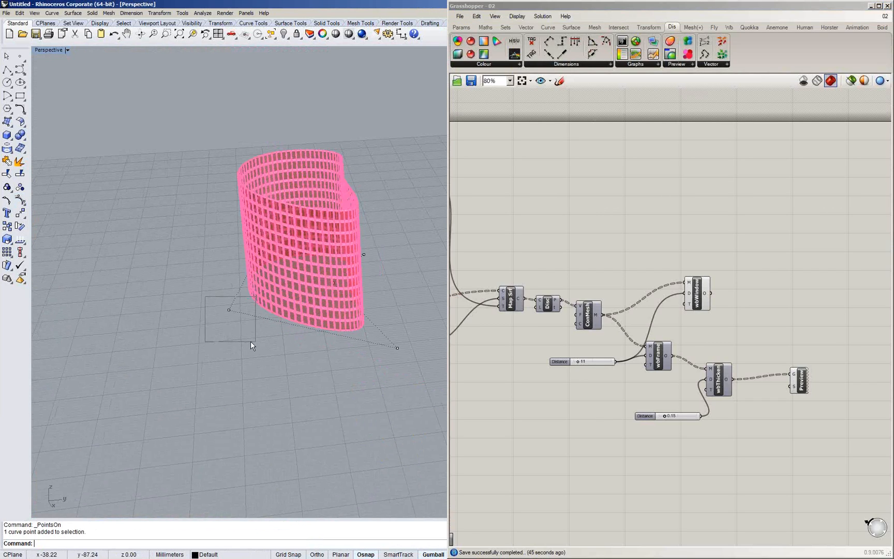
right_click_drag(250, 339, 253, 391)
left_click_drag(253, 296, 325, 380)
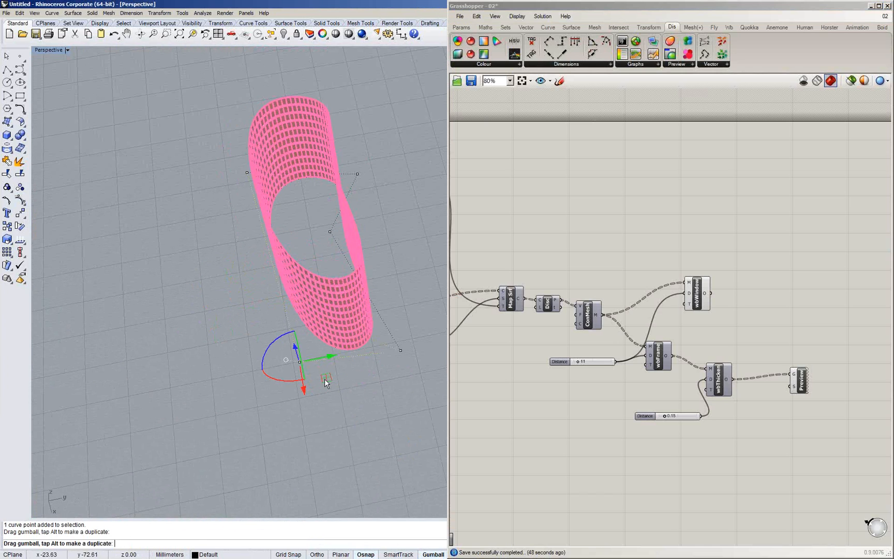
right_click_drag(339, 272, 252, 383)
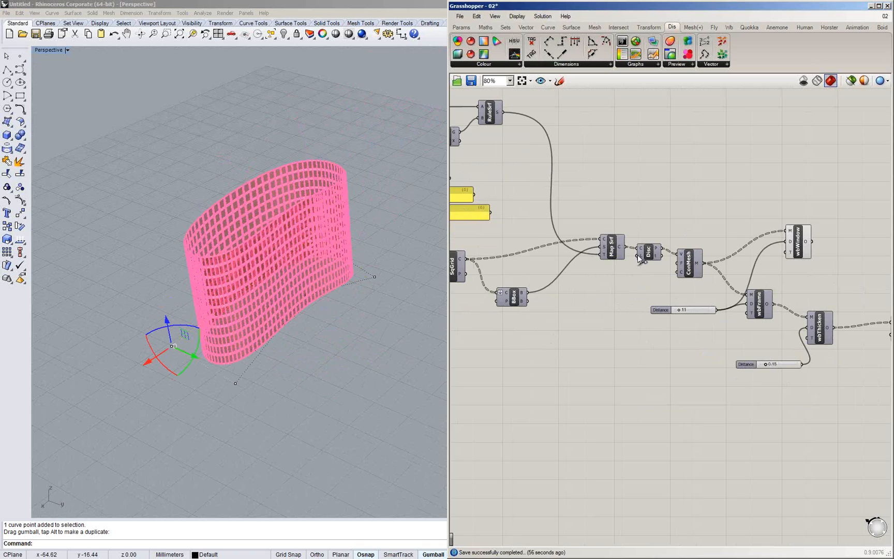
right_click_drag(575, 209, 680, 195)
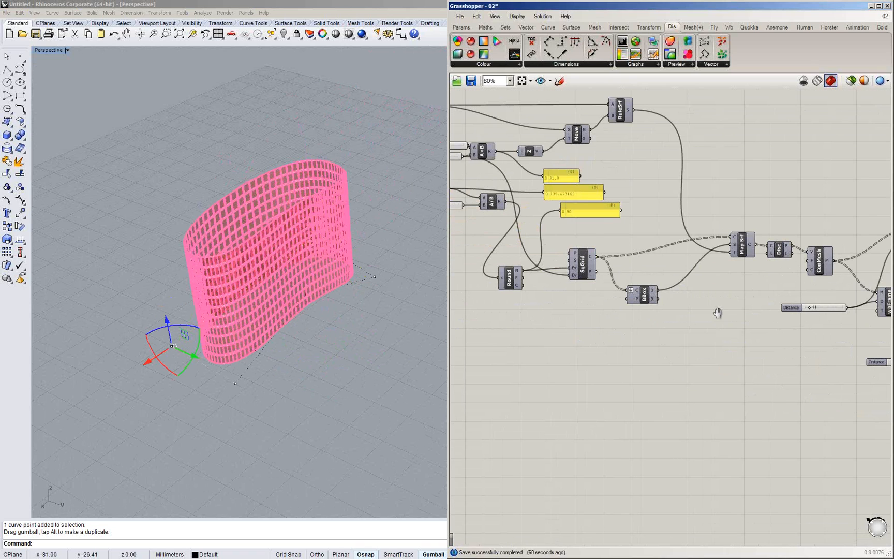
right_click_drag(806, 357, 715, 318)
right_click_drag(306, 340, 283, 251)
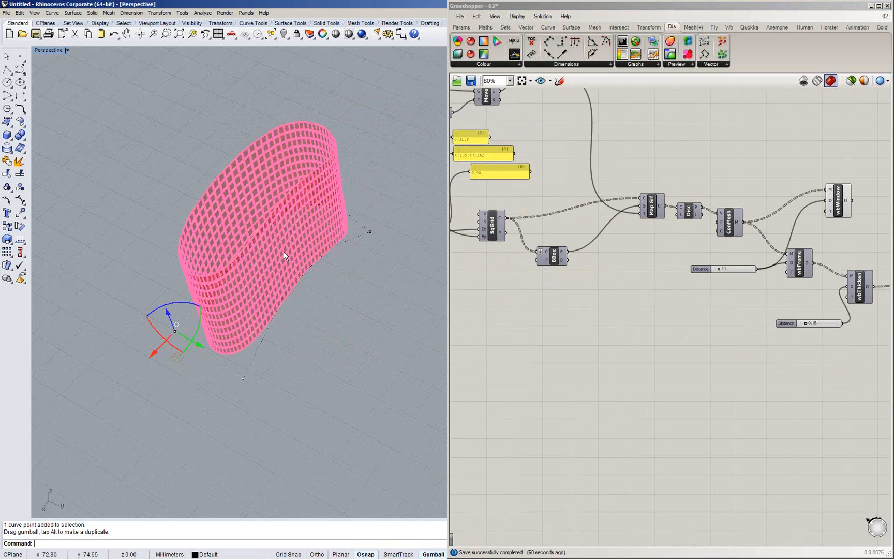
Reshape the base curve further by moving two more control points, and turn its control points off
left_click_drag(283, 251, 384, 382)
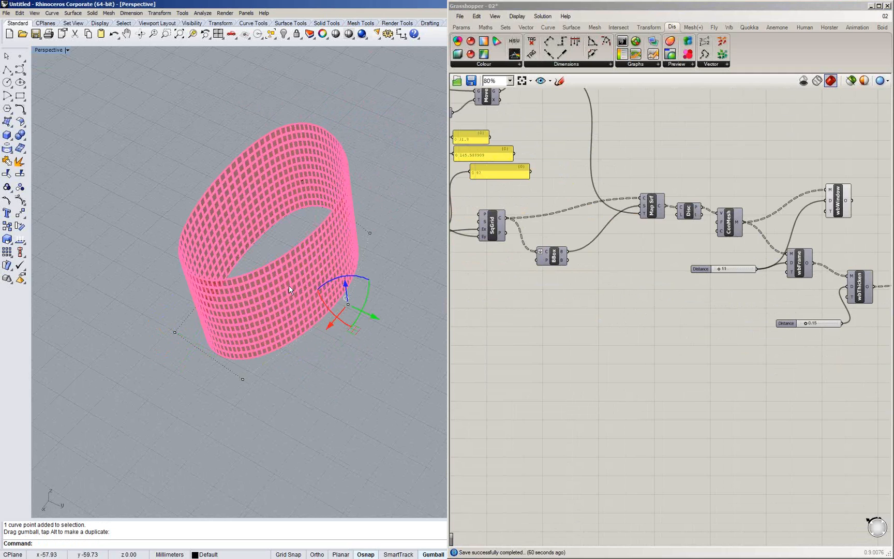
left_click(243, 380)
left_click_drag(248, 406, 272, 339)
right_click_drag(290, 325, 305, 372, "shift")
left_click(205, 254)
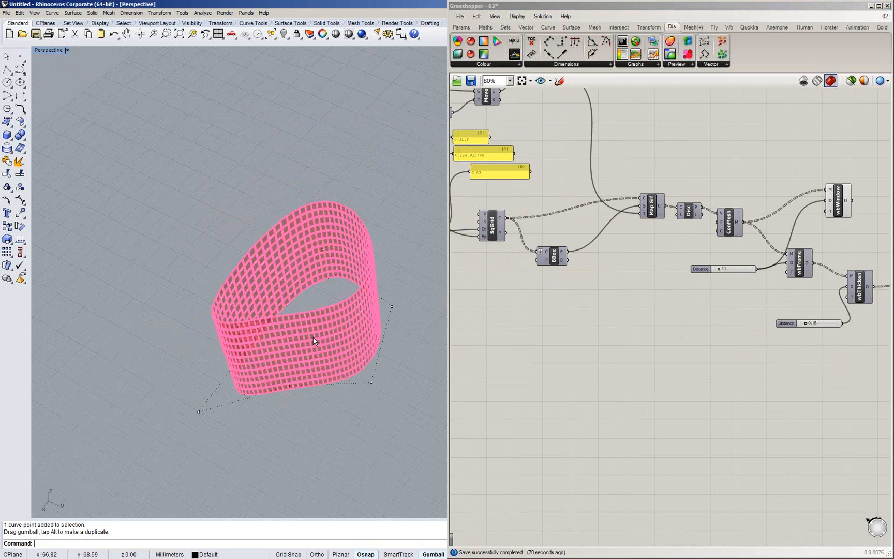
right_click(20, 200)
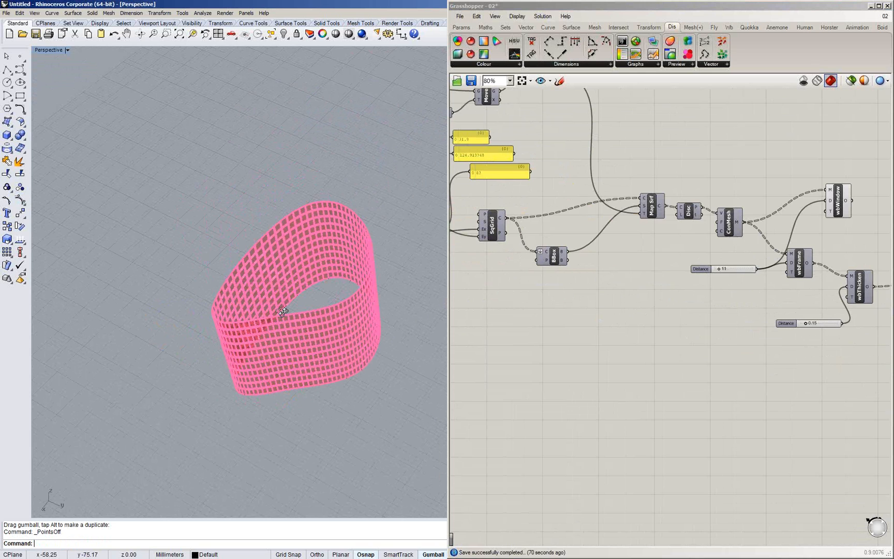
Save the definition, and save a new version of it as 03.gh in the novedge folder
right_click_drag(283, 311, 346, 262)
right_click_drag(638, 314, 744, 329)
key("ctrl+s")
left_click(460, 16)
left_click(496, 79)
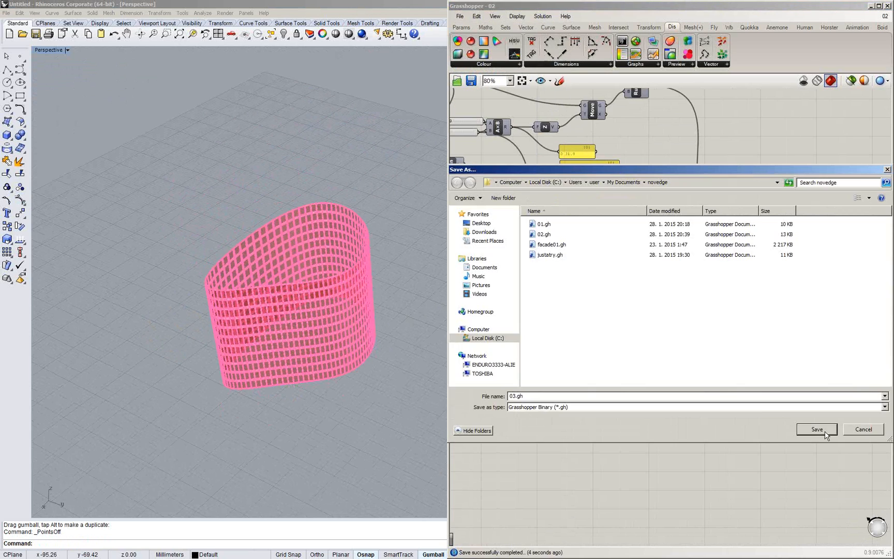
left_click(825, 430)
Add a Populate 2D component to the canvas below the square grid component
right_click_drag(611, 305, 679, 323)
scroll(677, 321, "down", 1)
scroll(646, 278, "up", 3)
right_click_drag(646, 277, 621, 290)
left_click(656, 269)
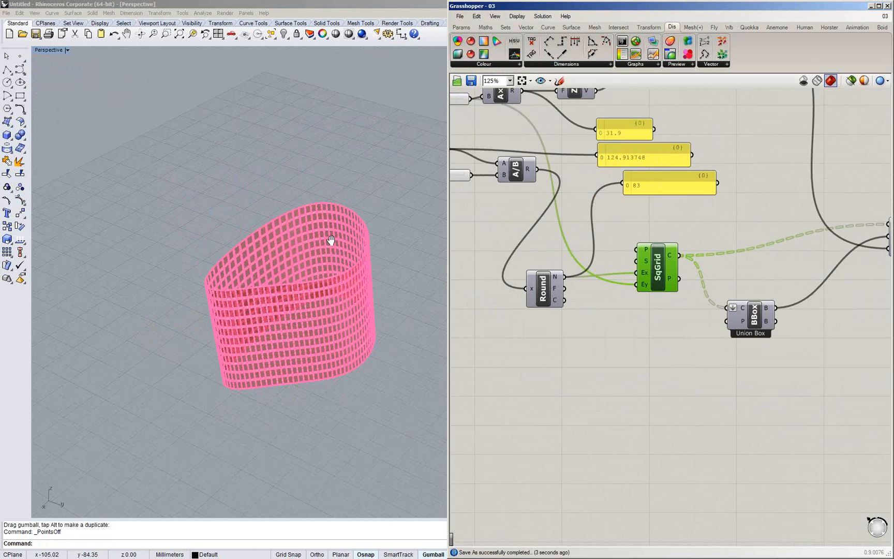
left_click(276, 194)
right_click_drag(274, 193, 129, 119)
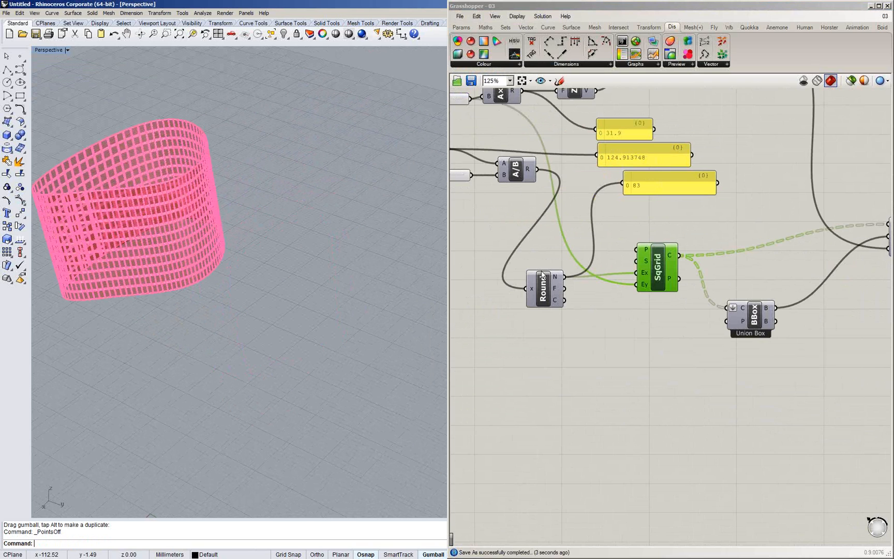
scroll(543, 269, "down", 2)
right_click_drag(544, 256, 614, 273)
left_click(525, 26)
left_click_drag(584, 41, 693, 398)
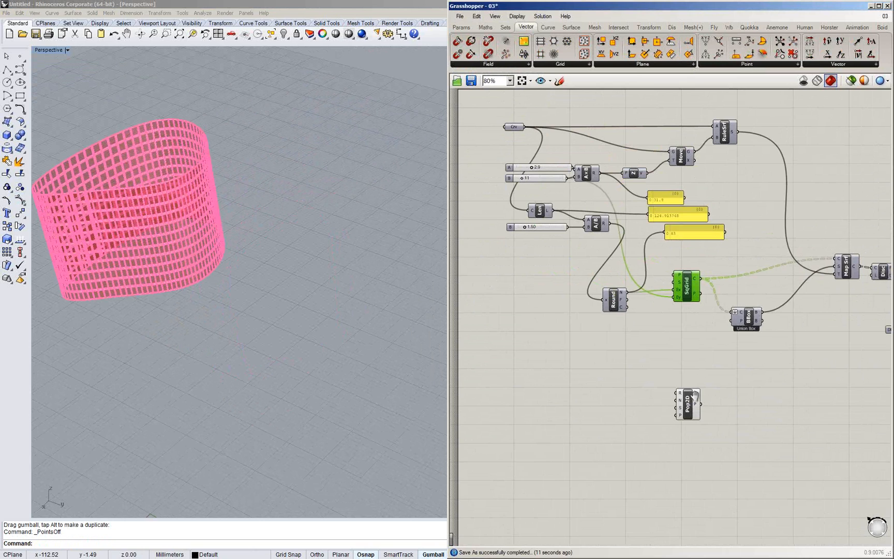
Select the Populate 2D component and examine its default points near the origin in the Rhino viewport
right_click_drag(695, 395, 702, 334)
left_click(702, 334)
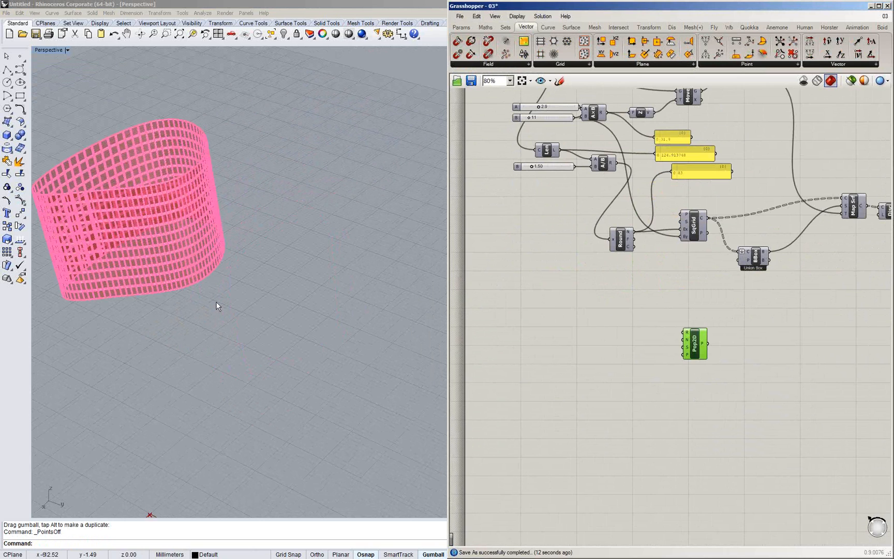
scroll(211, 206, "down", 5)
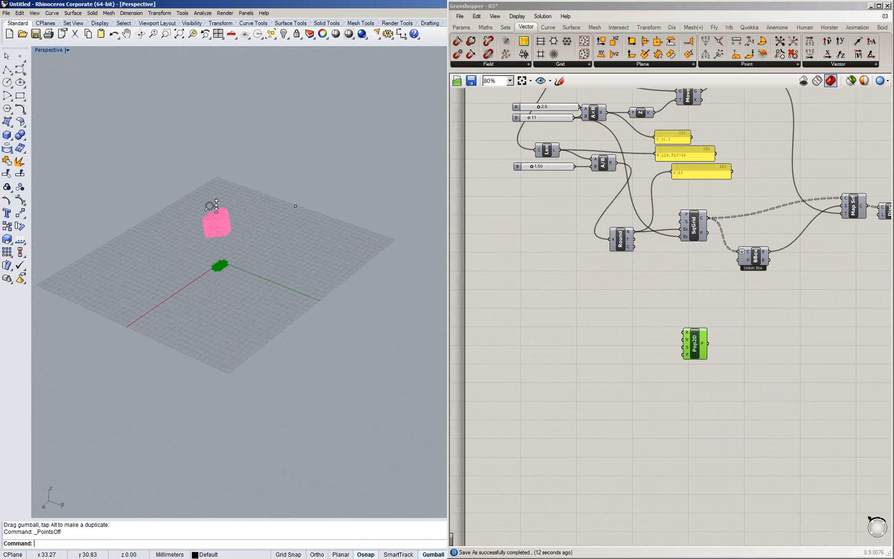
scroll(212, 206, "up", 3)
scroll(211, 206, "up", 5)
right_click_drag(251, 390, 291, 452, "shift")
scroll(251, 303, "up", 5)
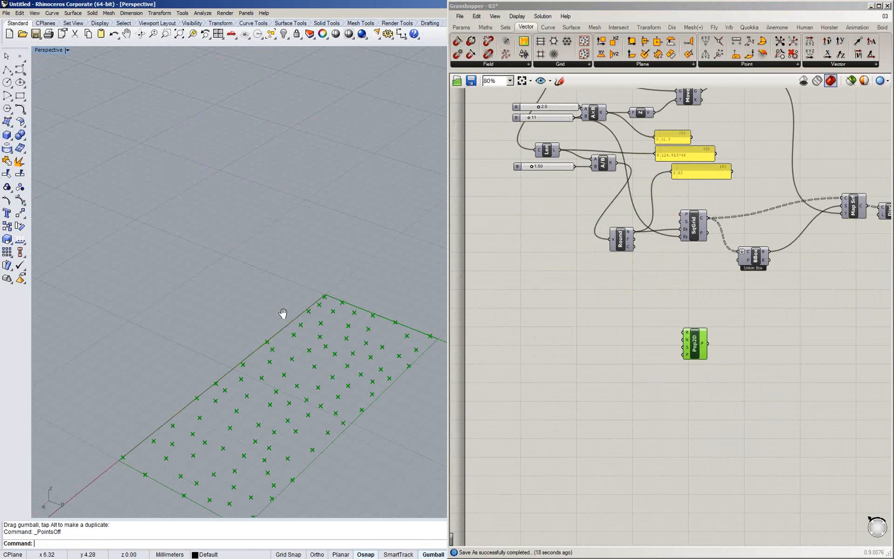
right_click_drag(283, 313, 216, 223, "shift")
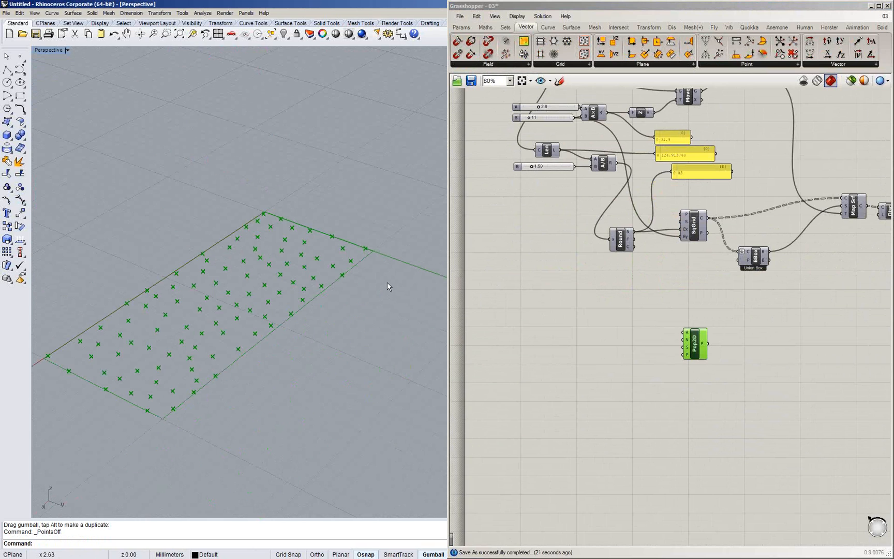
Add a Rectangle component and connect its rectangle output to Populate 2D's region input
left_click(785, 310)
right_click_drag(783, 305, 649, 300)
left_click_drag(650, 364, 611, 358)
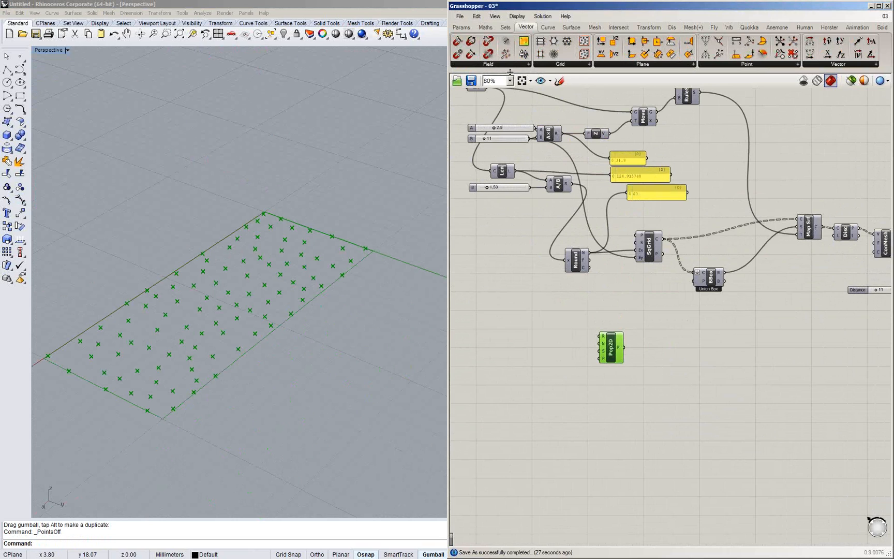
left_click(542, 331)
double_click(541, 332)
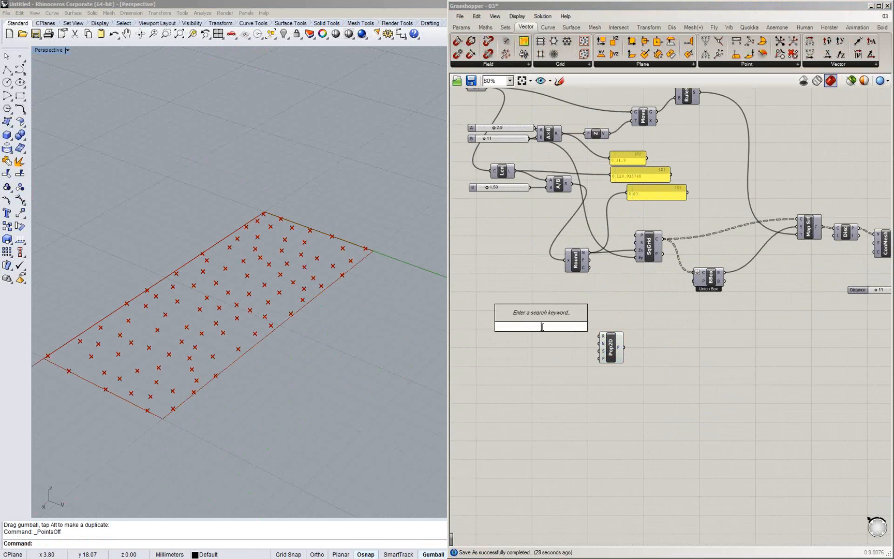
type("rec")
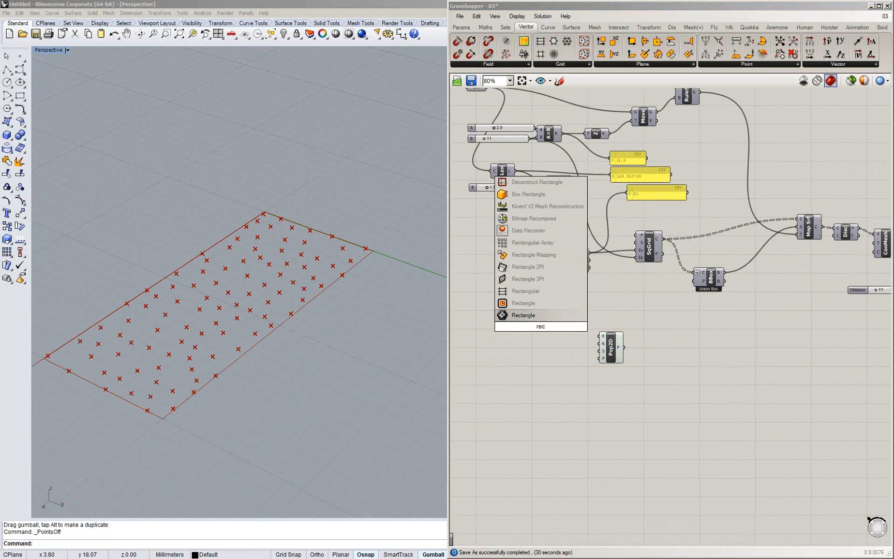
left_click(522, 303)
left_click(540, 326)
left_click_drag(553, 320, 601, 336)
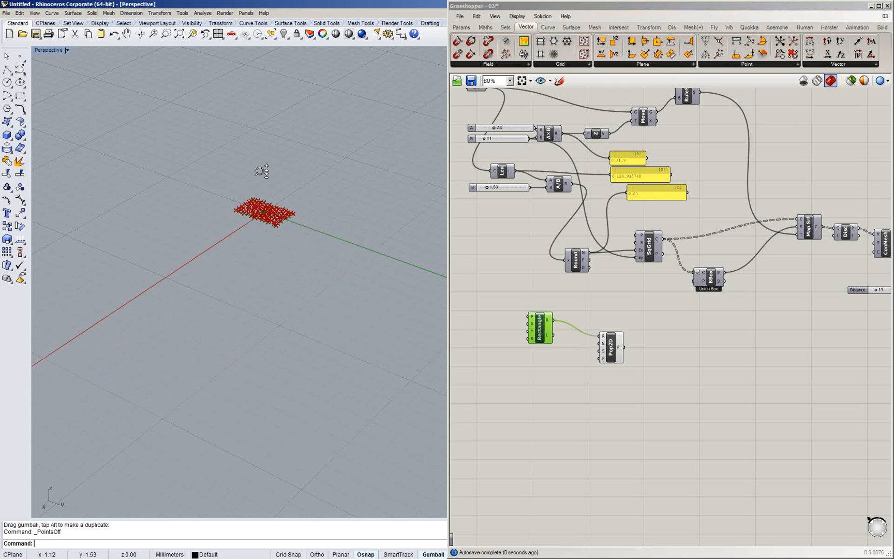
right_click_drag(261, 170, 263, 124, "ctrl")
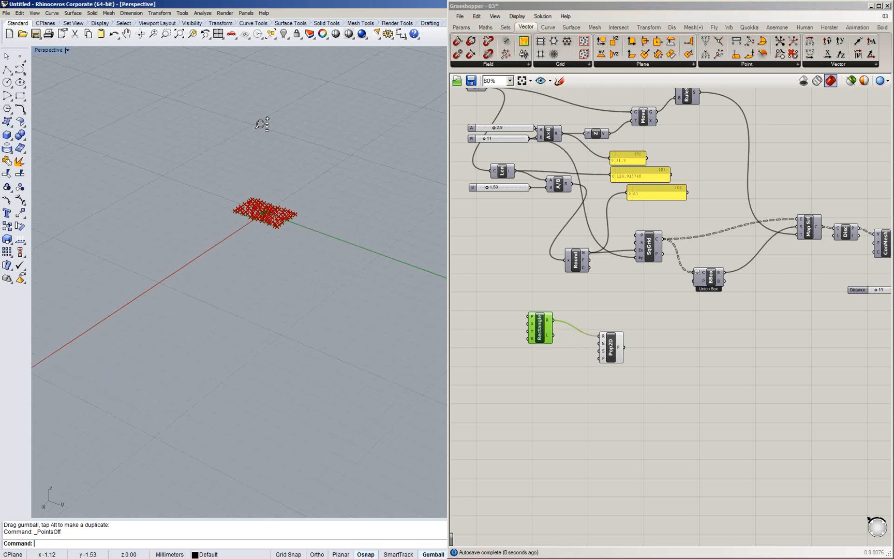
Move the Populate 2D component lower on the canvas, to the lower right of the Rectangle component
left_click(647, 415)
left_click_drag(612, 349, 605, 371)
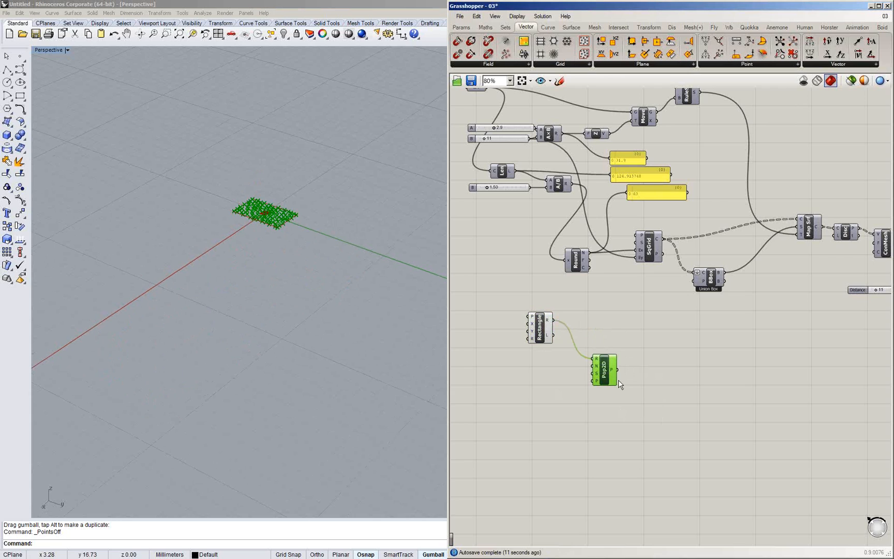
left_click_drag(599, 376, 591, 396)
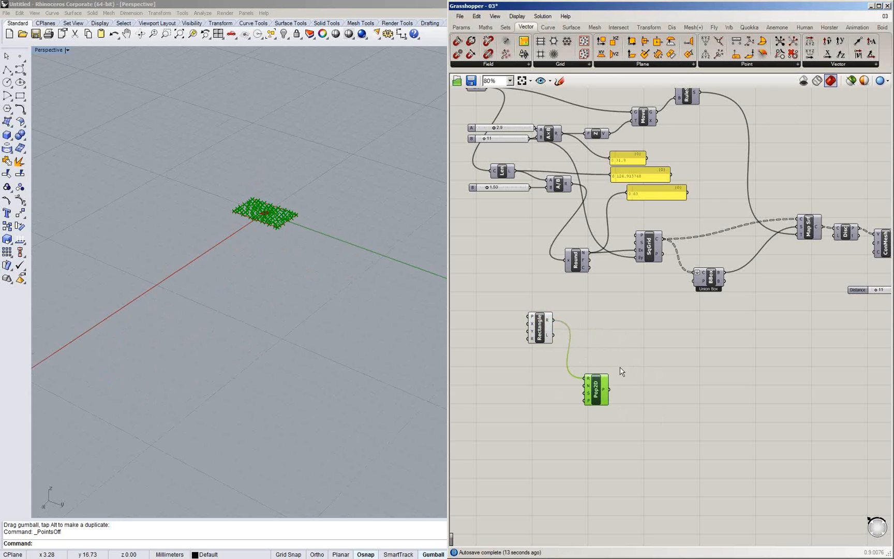
Add a Boundary Surfaces component and connect the Rectangle's output to its edges input
double_click(651, 357)
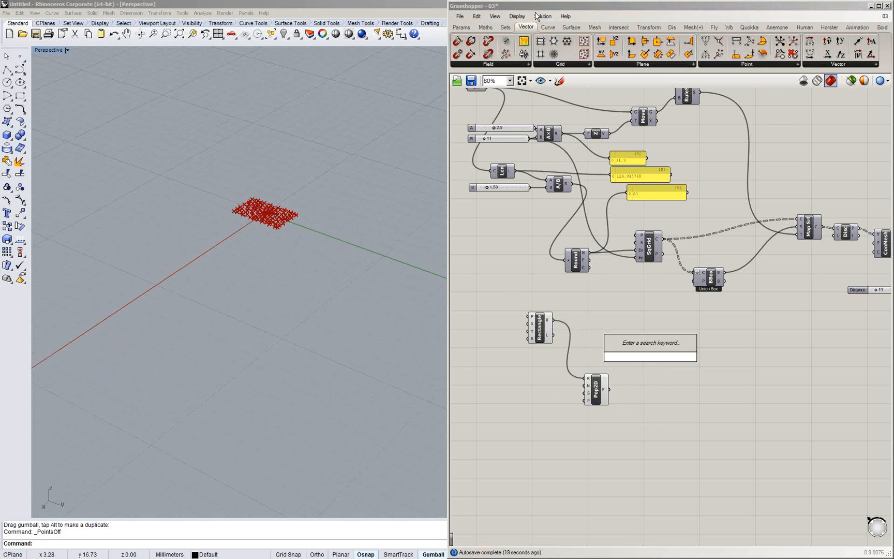
left_click(570, 29)
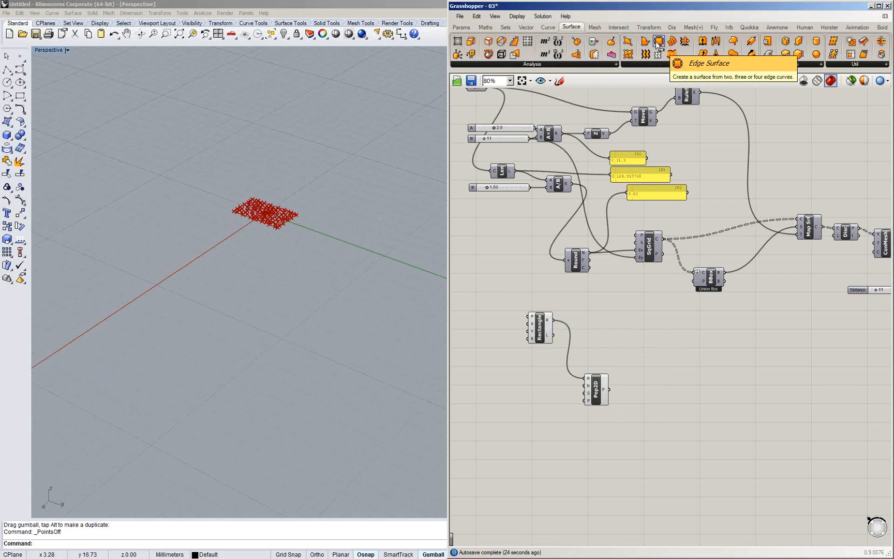
left_click(748, 61)
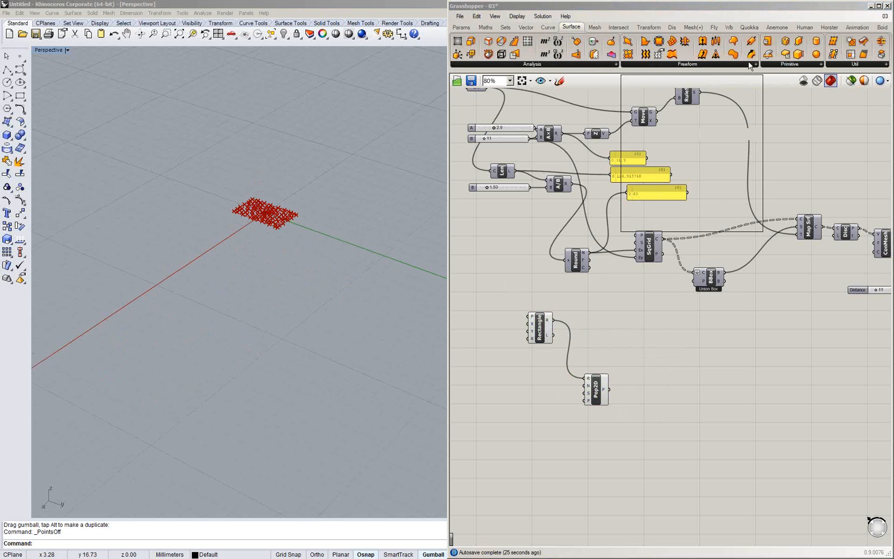
left_click_drag(668, 119, 623, 310)
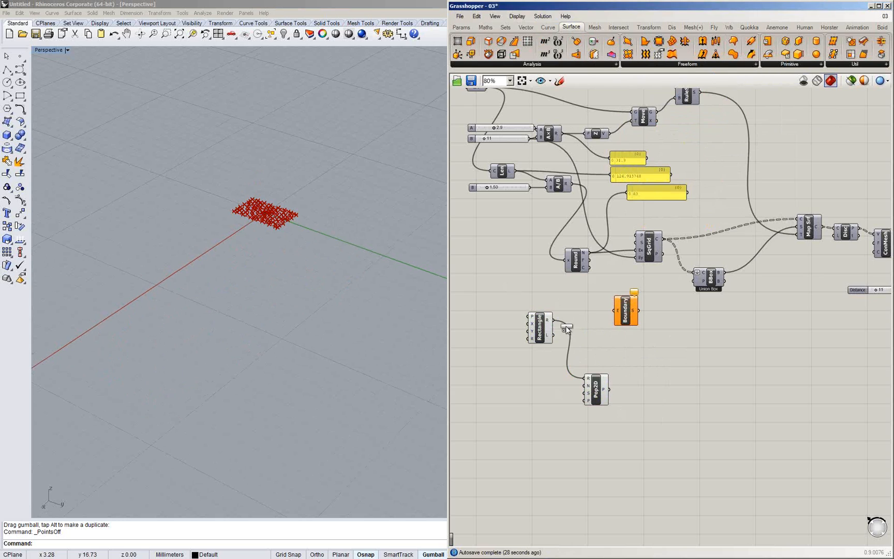
left_click_drag(554, 321, 618, 311)
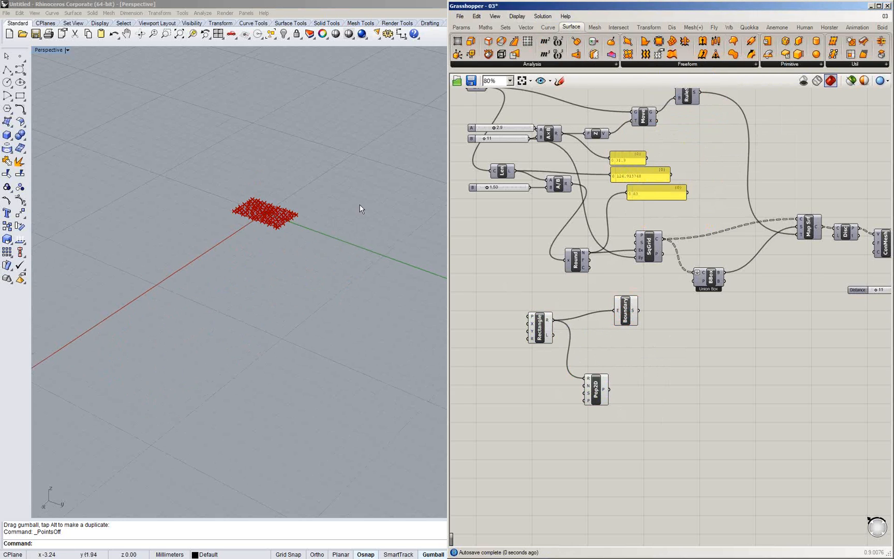
Zoom the Rhino viewport to the populated rectangle using a temporary circle drawn at the origin and deleted again
right_click_drag(260, 211, 253, 155, "ctrl")
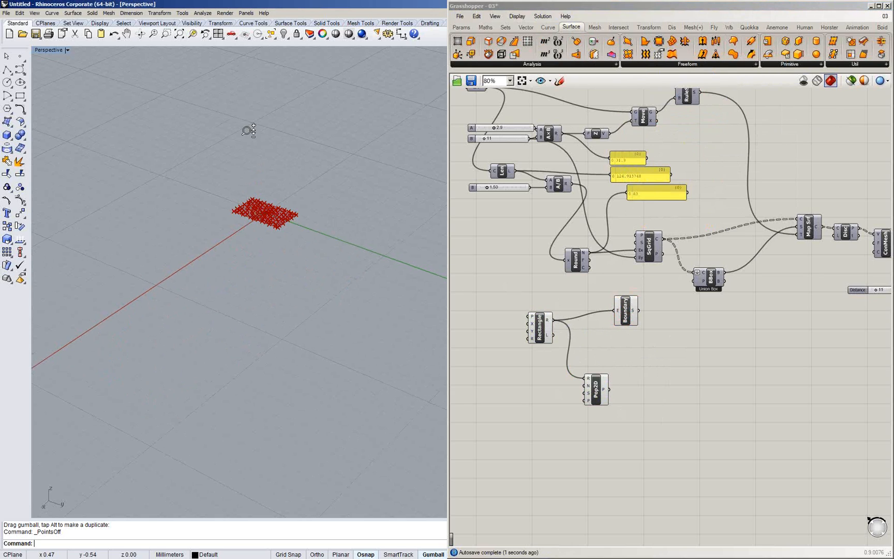
left_click(7, 83)
left_click(254, 223)
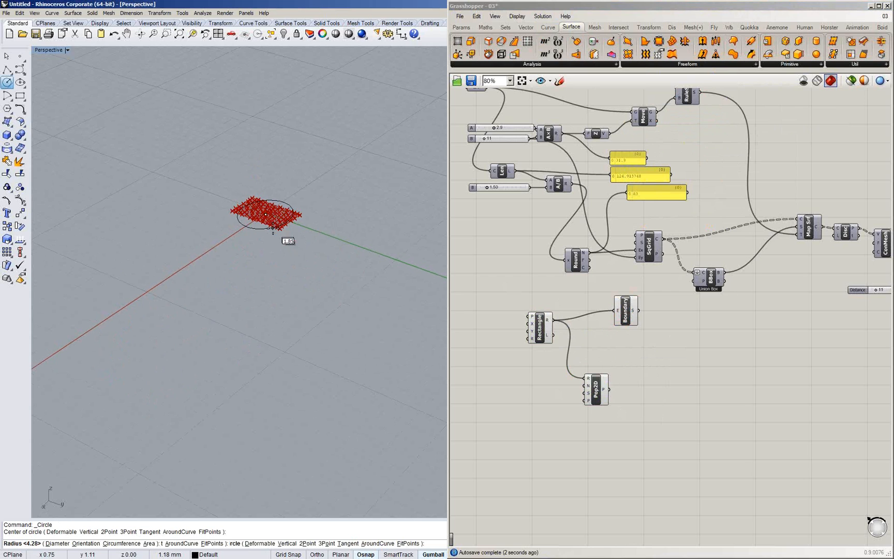
left_click(262, 231)
left_click(262, 231)
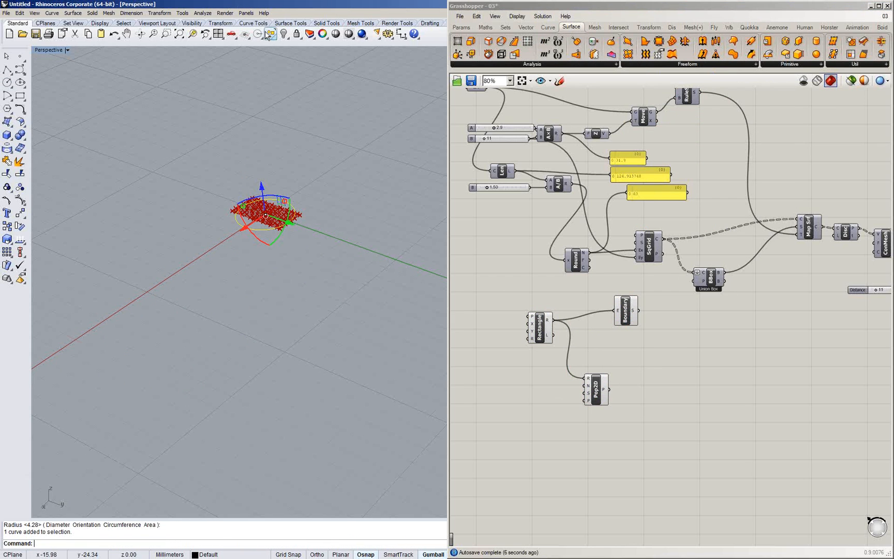
left_click(192, 38)
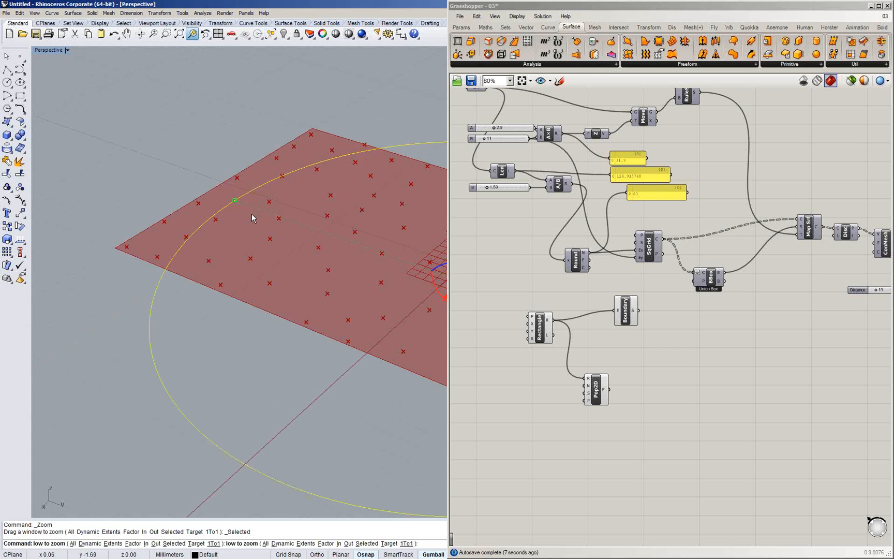
scroll(267, 239, "down", 5)
key("Delete")
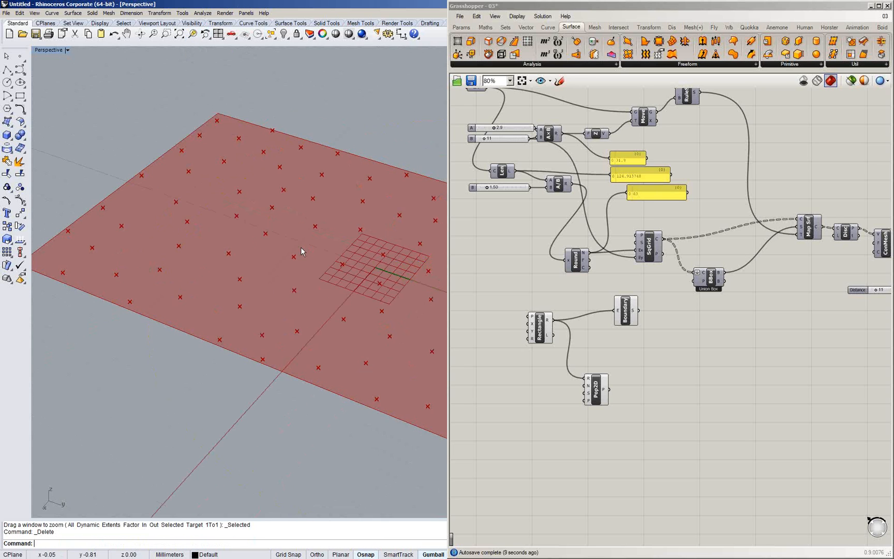
scroll(299, 278, "down", 2)
Align the Boundary Surfaces component with the Rectangle, and add a Voronoi component beside Populate 2D
left_click_drag(625, 309, 608, 319)
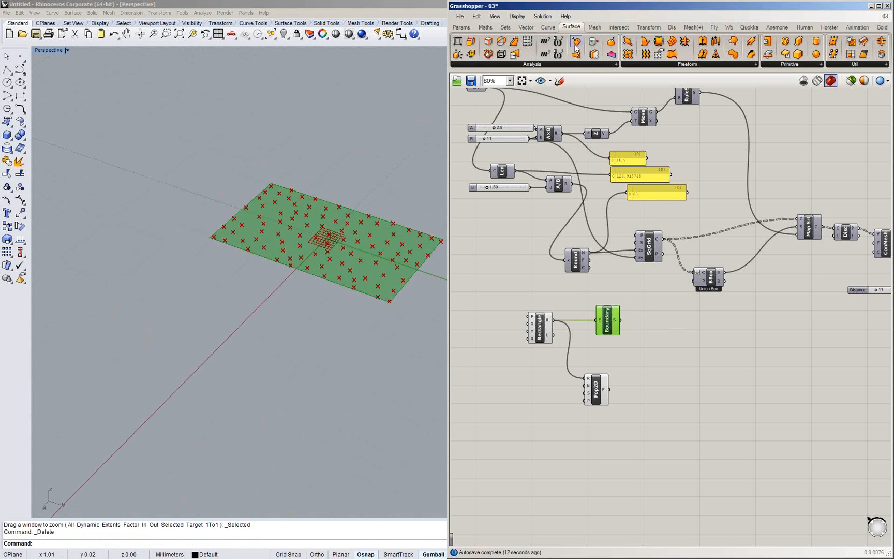
left_click(548, 27)
left_click(689, 361)
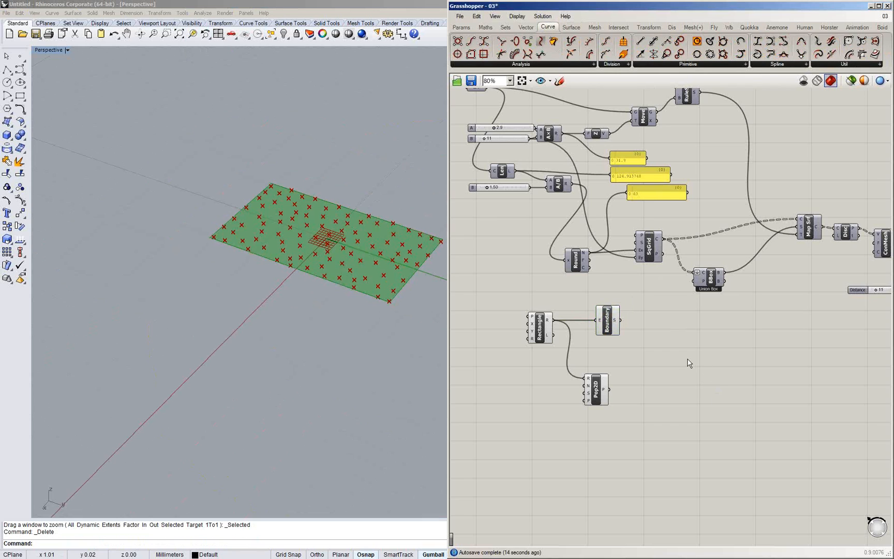
double_click(689, 360)
type("vol")
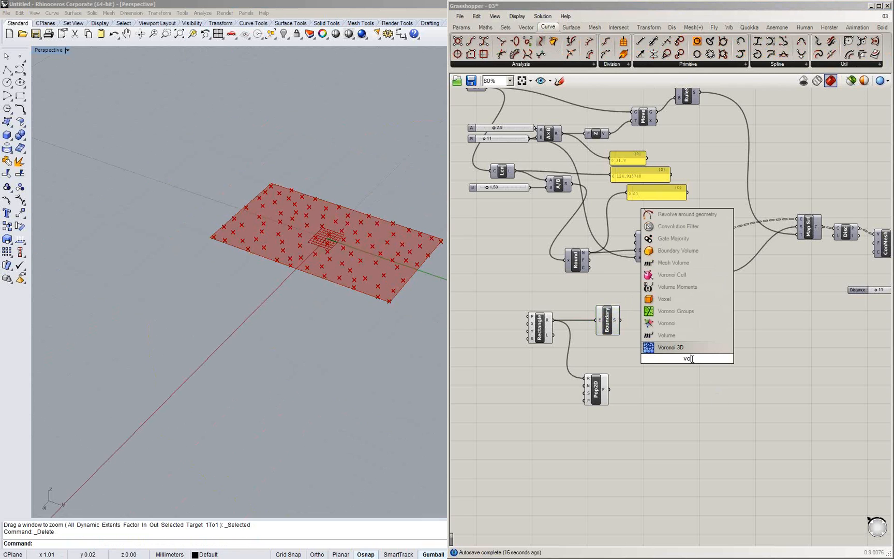
key("BackSpace")
type("ron")
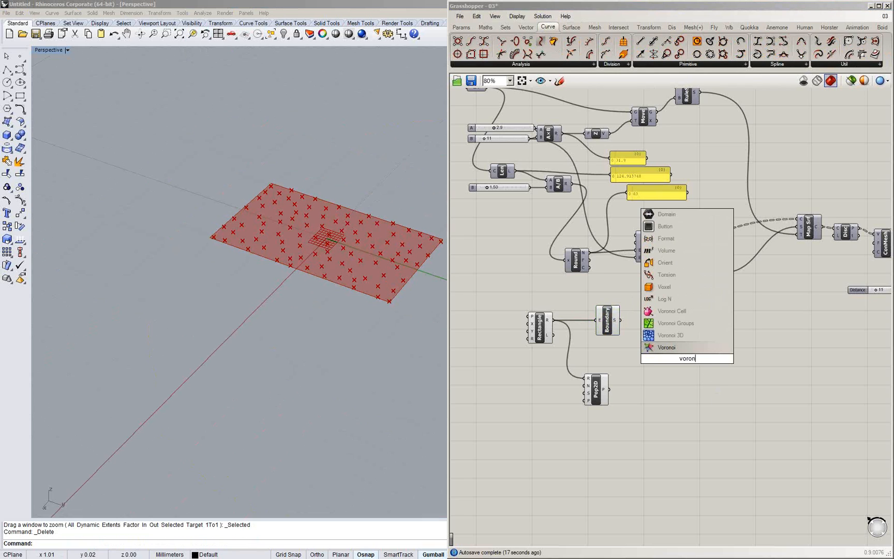
left_click(679, 351)
left_click_drag(692, 364, 673, 372)
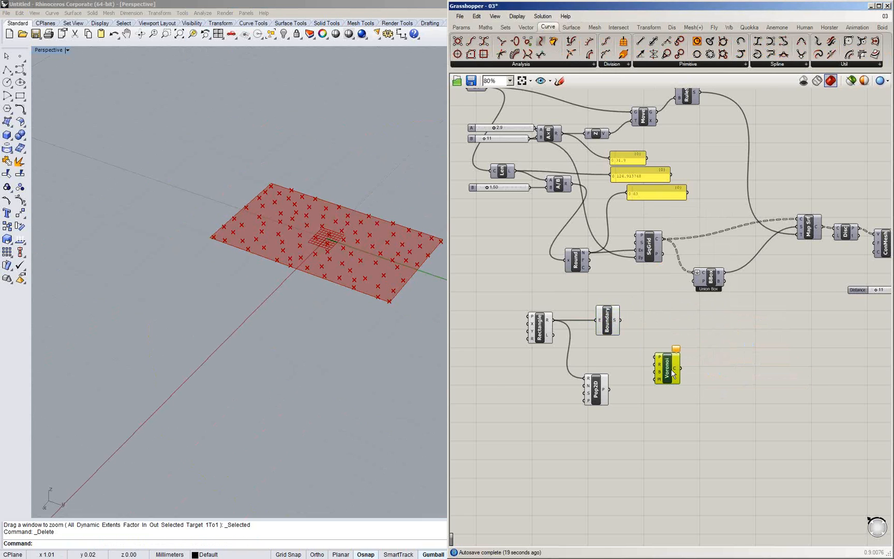
Connect Populate 2D's points output to the Voronoi component's points input and view the cells in Rhino
scroll(673, 374, "up", 1)
left_click(618, 341)
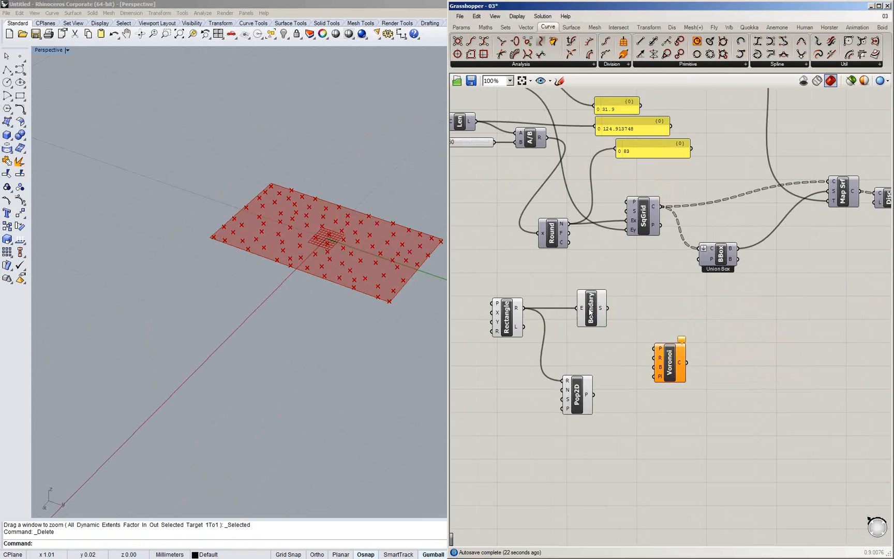
left_click_drag(590, 313, 594, 303)
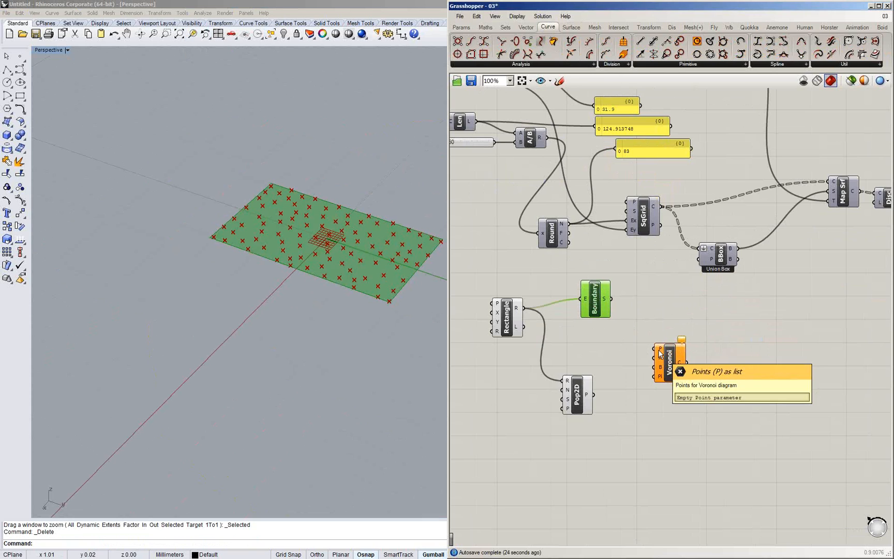
left_click_drag(594, 394, 654, 348)
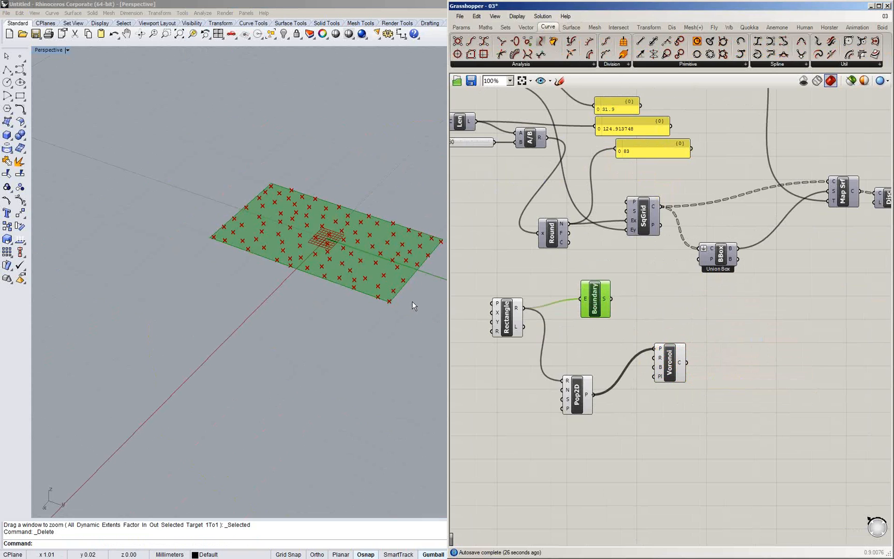
right_click_drag(337, 288, 339, 316)
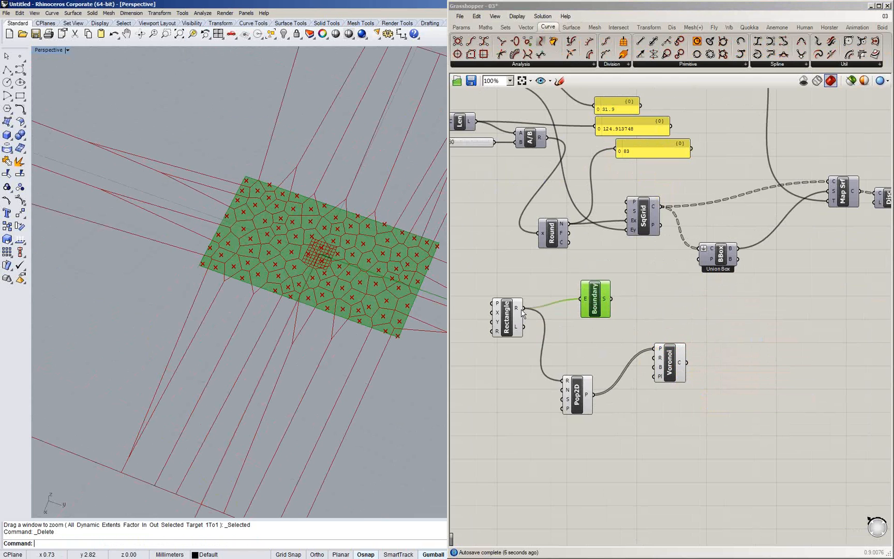
Connect the Rectangle's output to the Voronoi component's boundary input
left_click_drag(523, 309, 654, 367)
right_click_drag(283, 252, 258, 275, "shift")
right_click_drag(700, 323, 677, 336)
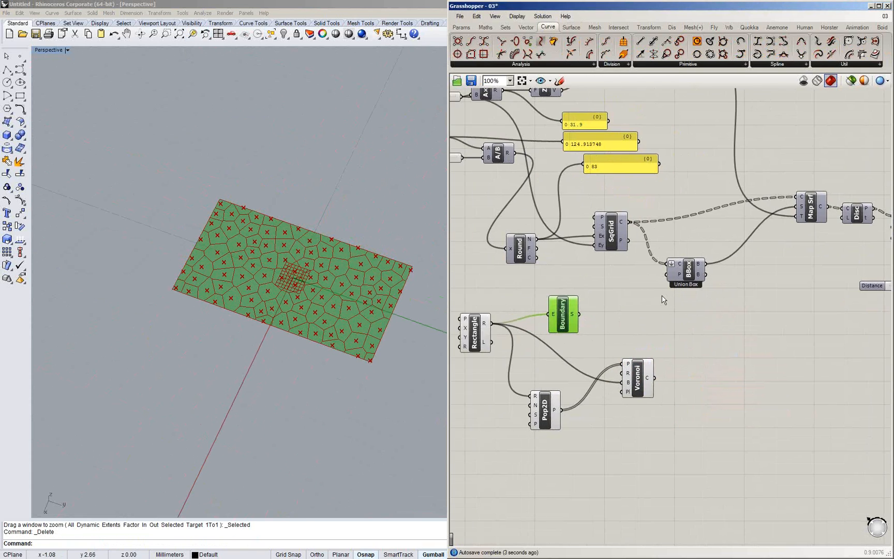
Replace the square grid with the Voronoi cells as input for both the Bounding Box and Map to Surface components
right_click_drag(560, 222, 584, 226)
left_click_drag(679, 376, 698, 269)
left_click_drag(680, 383, 823, 201)
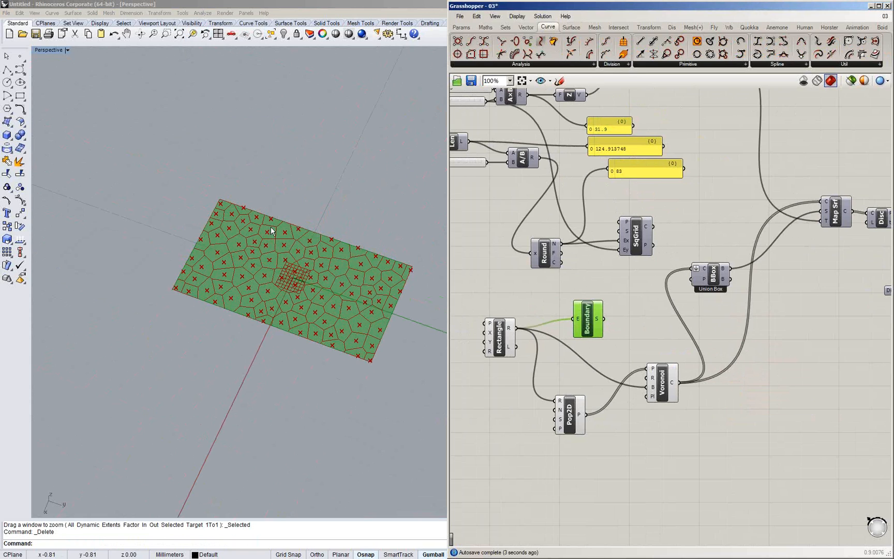
Examine how the Voronoi cells are mapped and meshed on the facade surface in the Rhino viewport
left_click(292, 264)
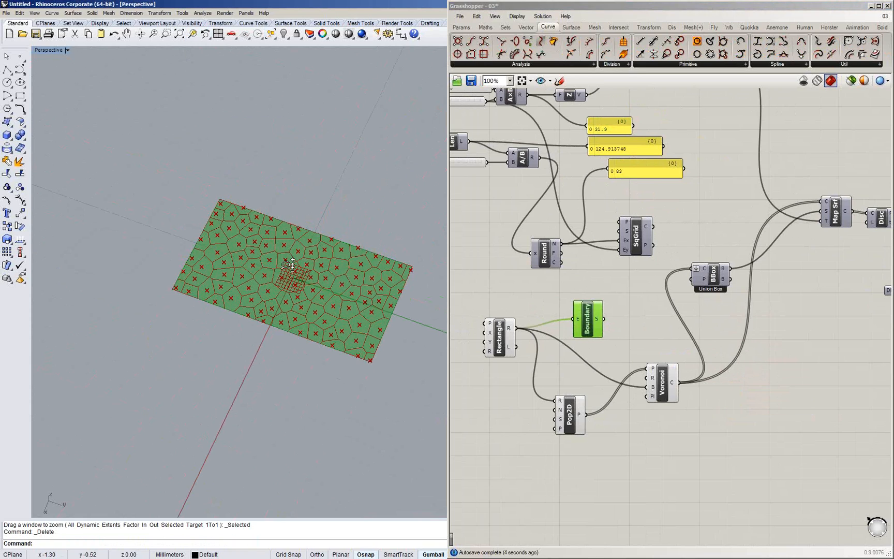
right_click_drag(292, 264, 291, 299, "ctrl")
right_click_drag(171, 119, 209, 290, "shift")
right_click_drag(209, 290, 215, 254, "ctrl")
right_click_drag(215, 253, 216, 292, "ctrl")
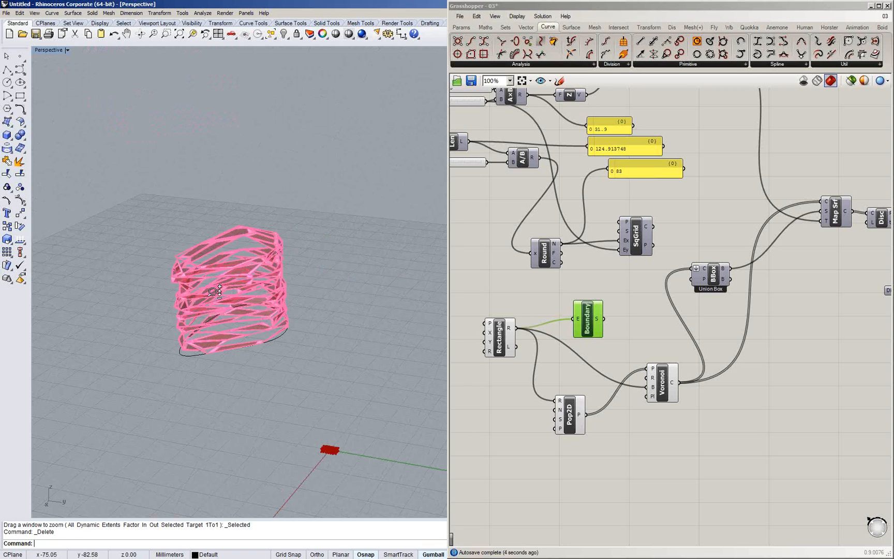
right_click_drag(216, 292, 218, 241, "ctrl")
right_click_drag(218, 240, 223, 258)
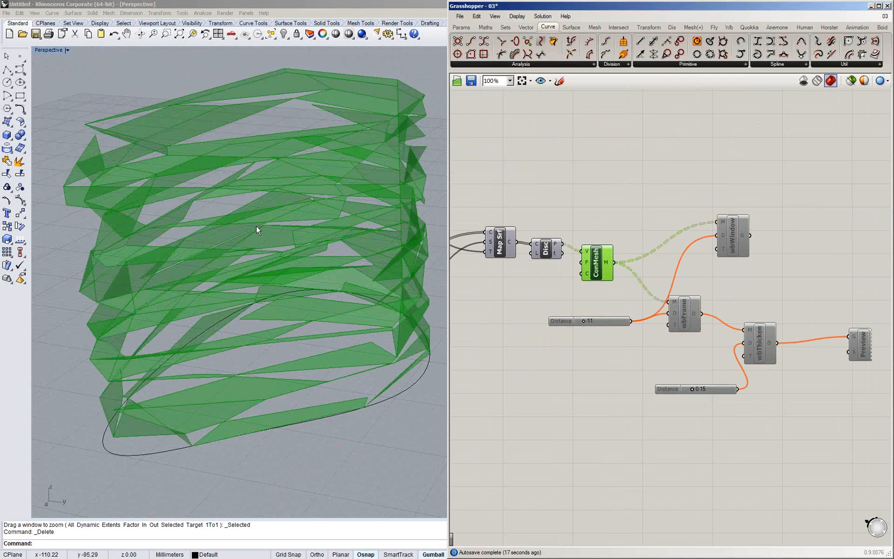
right_click_drag(256, 226, 254, 223)
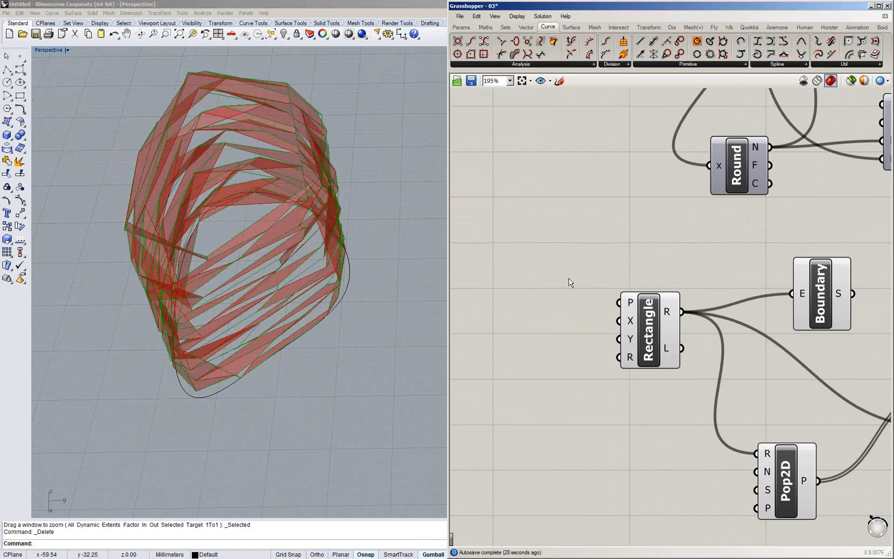
Add a number slider set to 150 and try it on the Rectangle's plane input
double_click(520, 276)
type("150")
key("Return")
left_click_drag(510, 292, 454, 285)
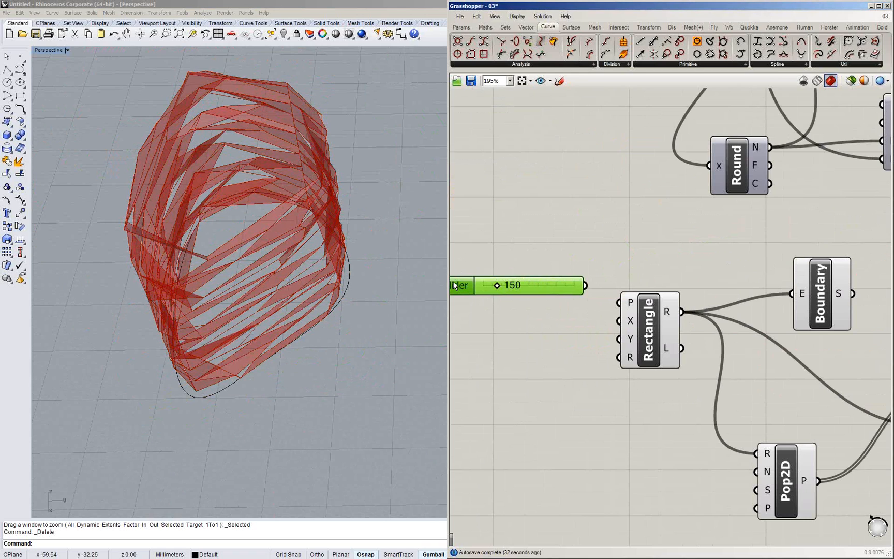
left_click_drag(586, 285, 620, 305)
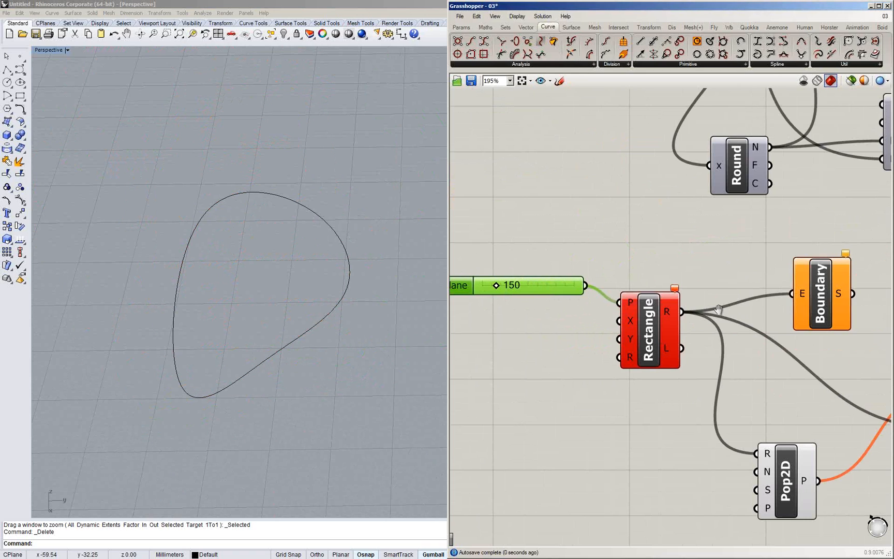
Move the 150 slider beside Populate 2D and reconnect it from the Rectangle's plane to Populate 2D's count input
right_click_drag(718, 310, 716, 334)
scroll(570, 326, "down", 1)
left_click_drag(538, 308, 570, 449)
right_click_drag(668, 423, 608, 368)
left_click_drag(607, 365, 707, 375, "ctrl")
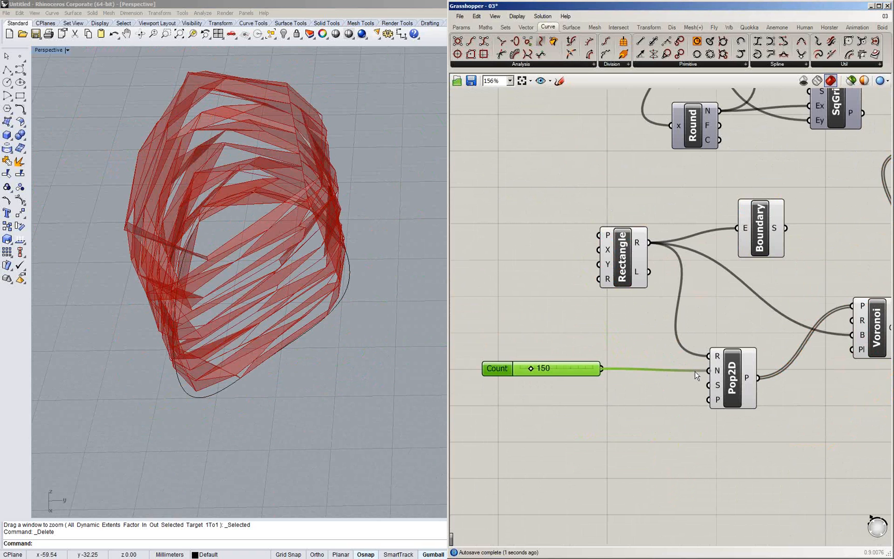
Set the Populate 2D count to 796 and inspect the facade mesh up close
left_click_drag(546, 370, 582, 372)
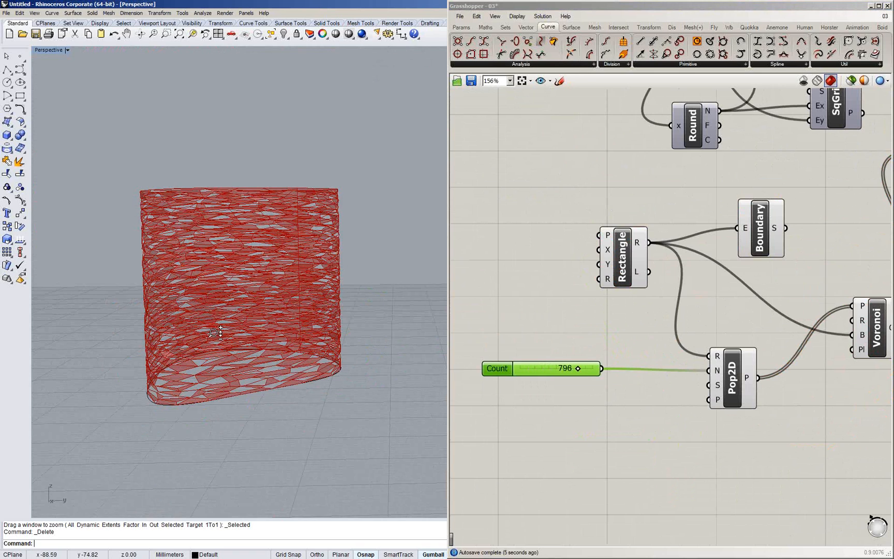
right_click_drag(212, 310, 215, 302, "ctrl")
right_click_drag(780, 390, 702, 377)
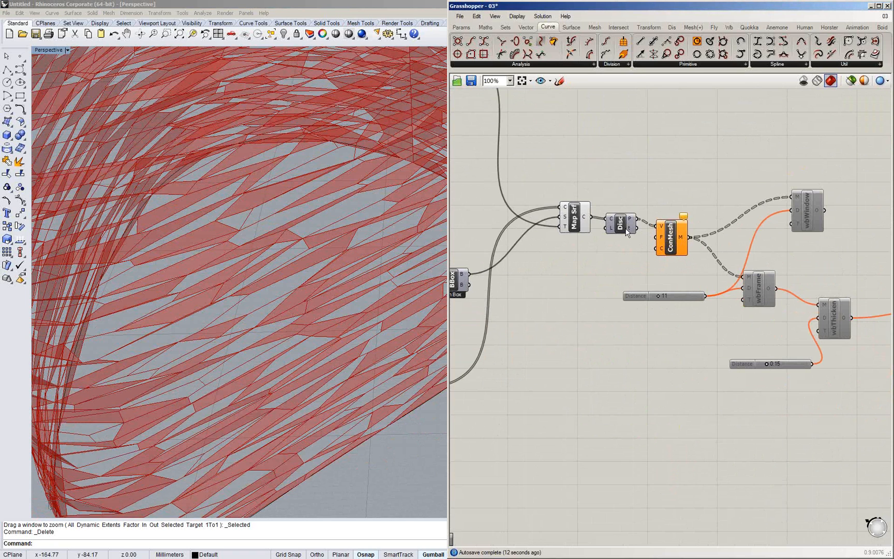
Reduce the Populate 2D count to 105 and view the facade mesh
left_click_drag(580, 272, 619, 254)
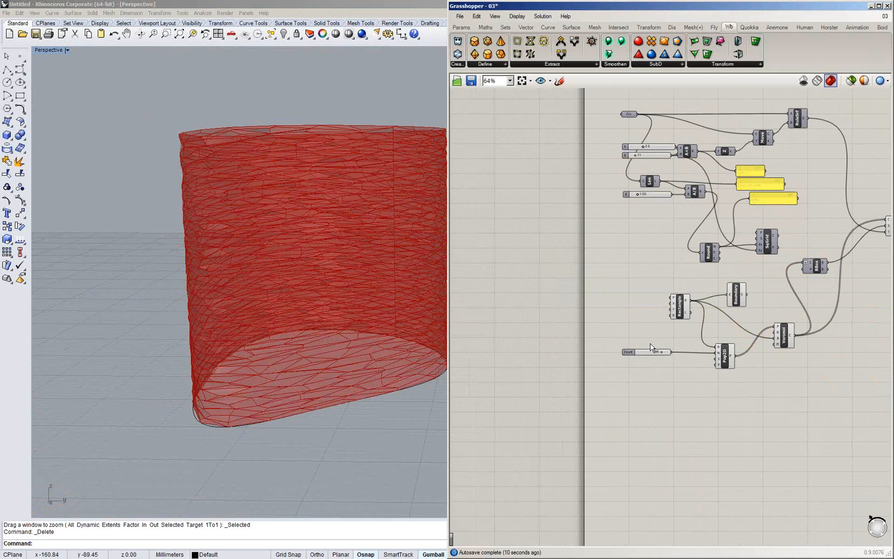
scroll(651, 346, "up", 5)
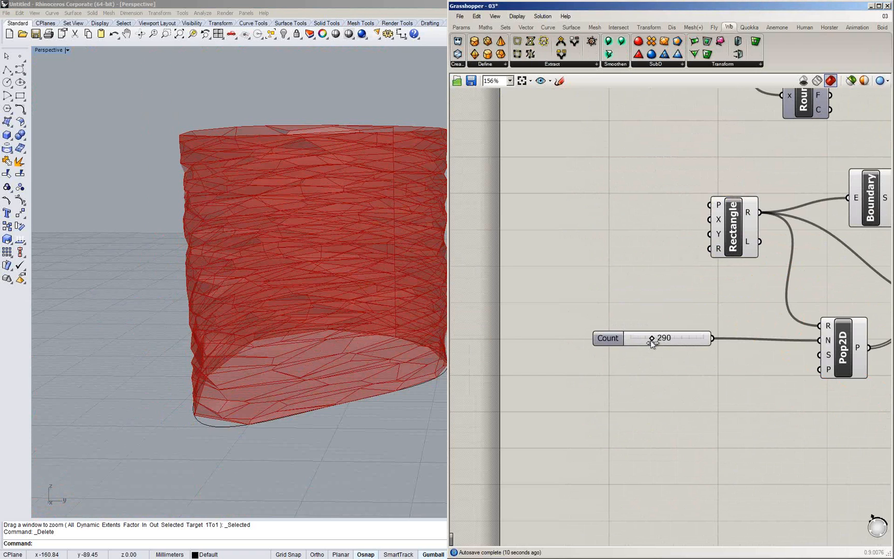
left_click_drag(652, 342, 639, 344)
left_click(277, 186)
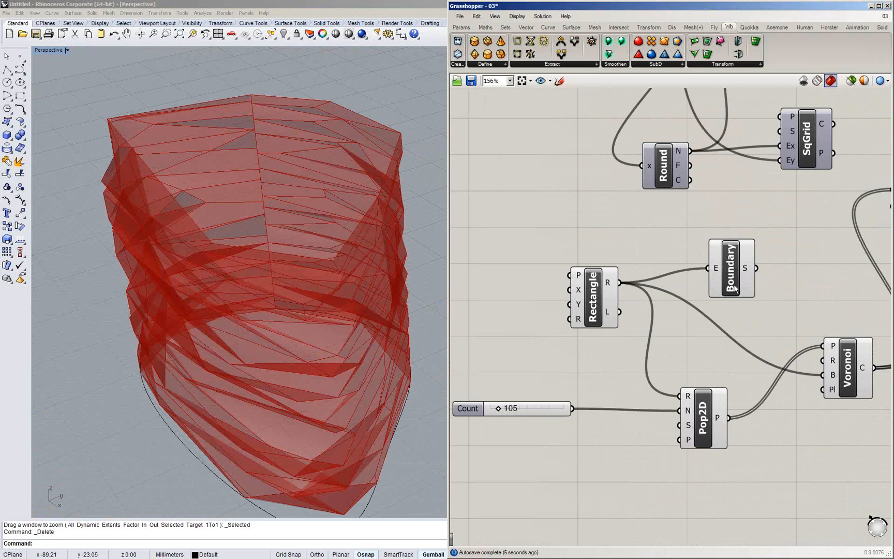
Bake the wbTile facade mesh to inspect it without the preview overlay, and delete the baked copy
middle_click(671, 189)
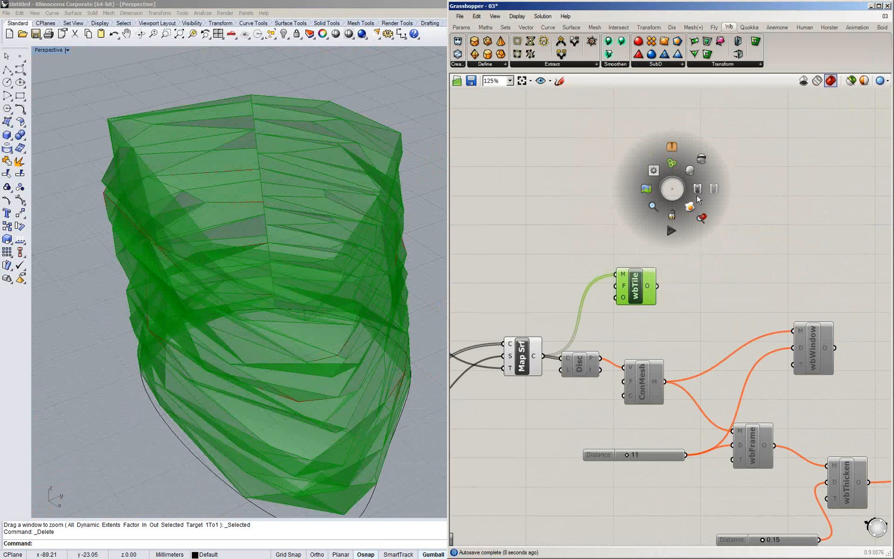
left_click(698, 190)
left_click(493, 209)
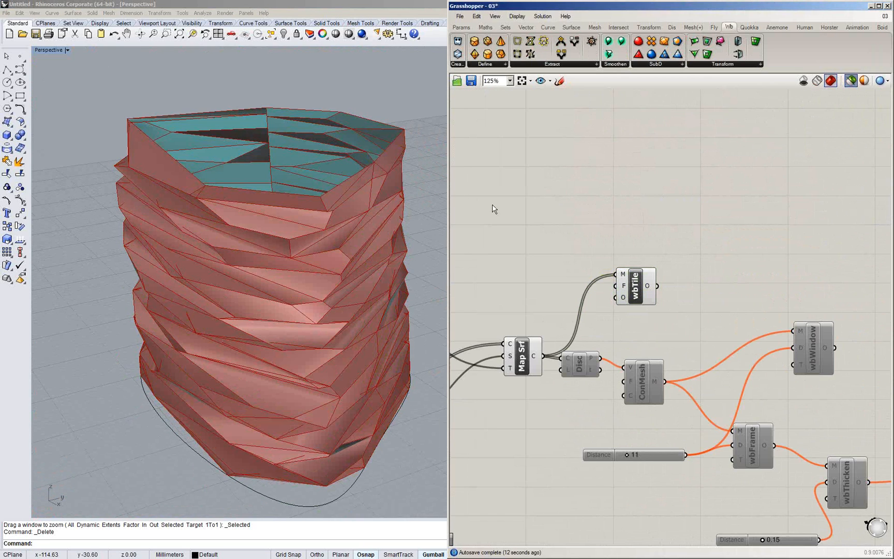
right_click_drag(376, 214, 645, 277)
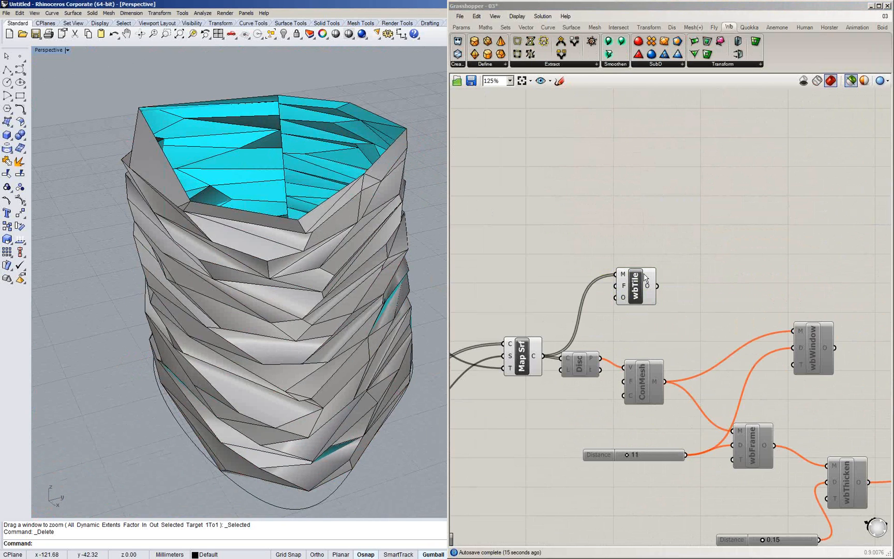
left_click(645, 278)
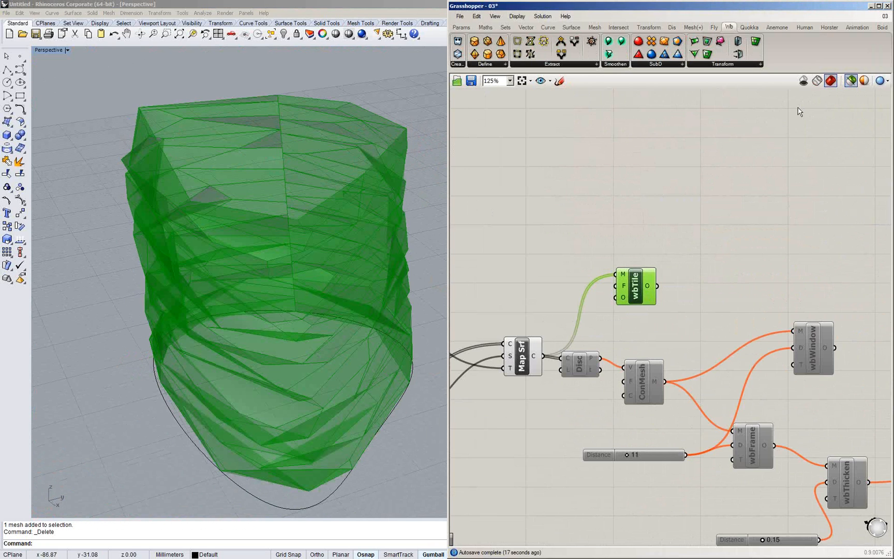
Add wbCatmullClark and Mesh Join components, and connect the wbTile output to the Mesh Join input
left_click(721, 220)
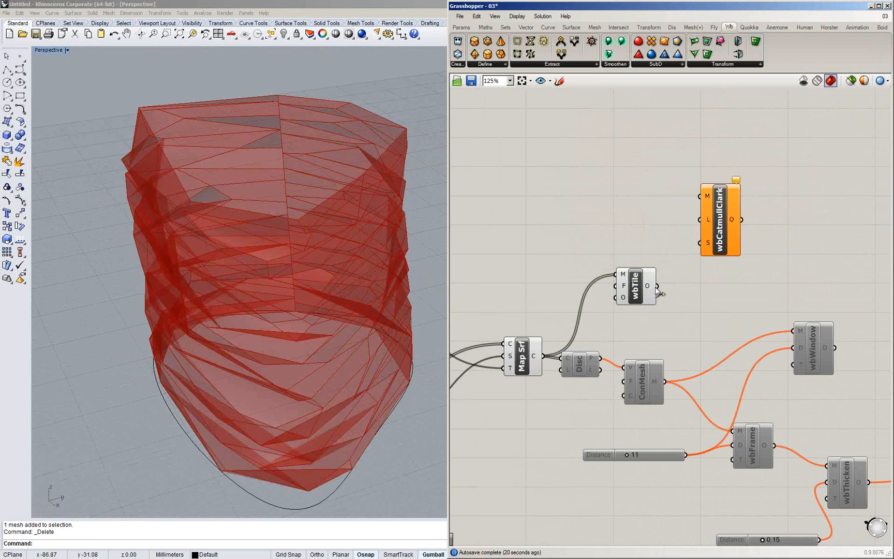
left_click_drag(657, 286, 683, 178)
double_click(607, 234)
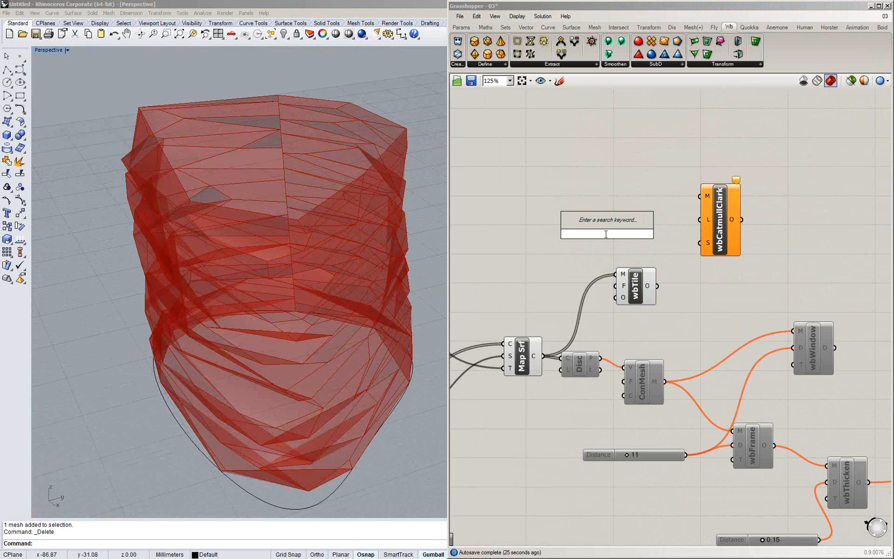
type("join mesh")
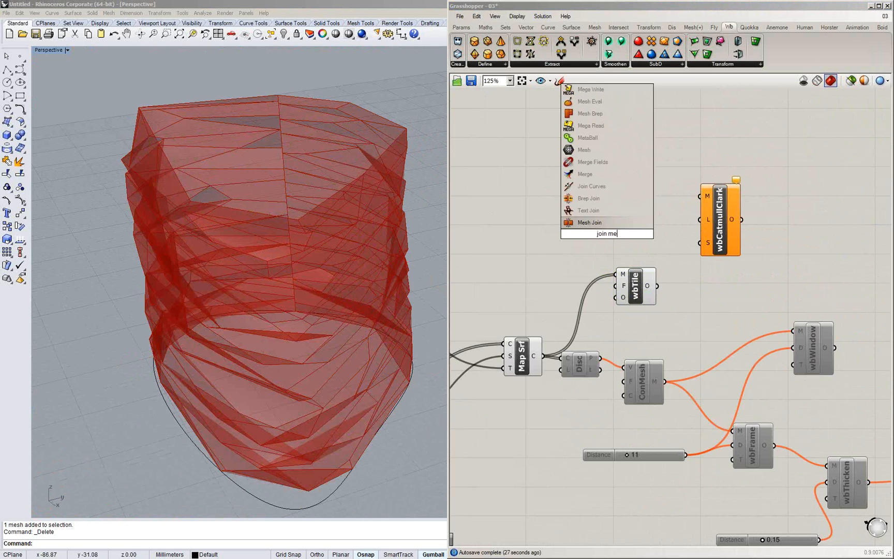
left_click(585, 210)
left_click_drag(657, 285, 670, 196)
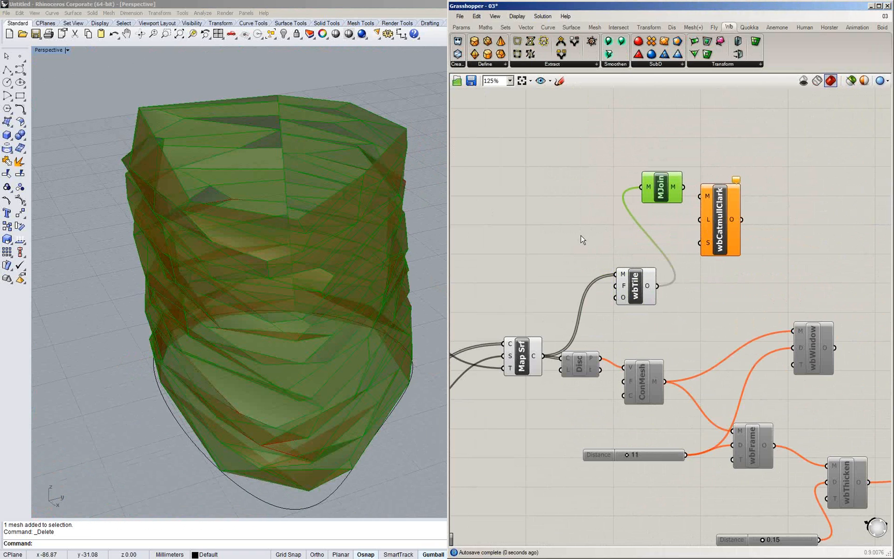
Connect the joined mesh to wbCatmullClark's mesh input and turn off the Mesh Join preview
left_click_drag(637, 287, 613, 291)
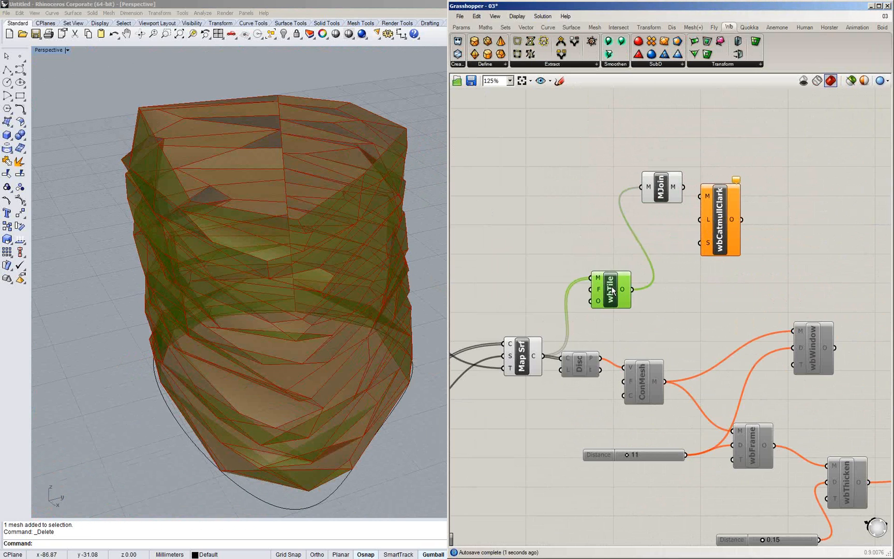
left_click_drag(683, 187, 707, 199)
left_click(669, 188)
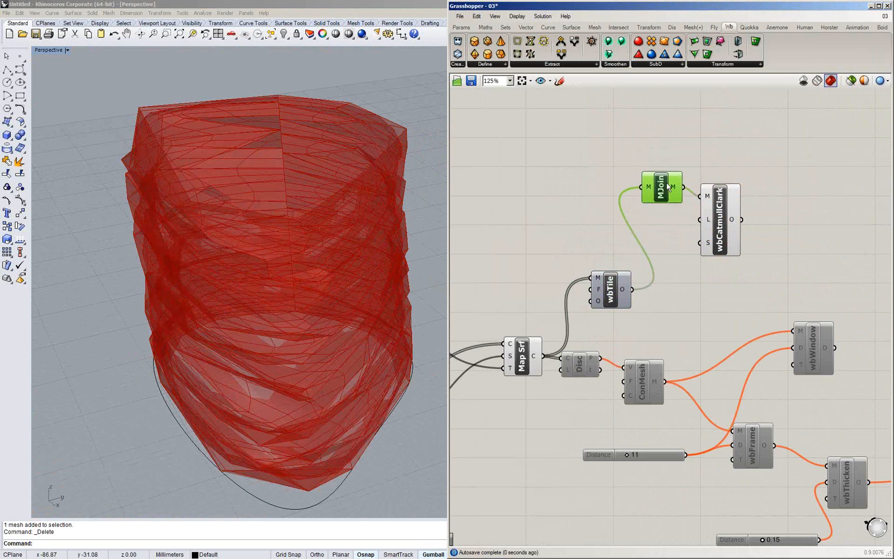
middle_click(696, 146)
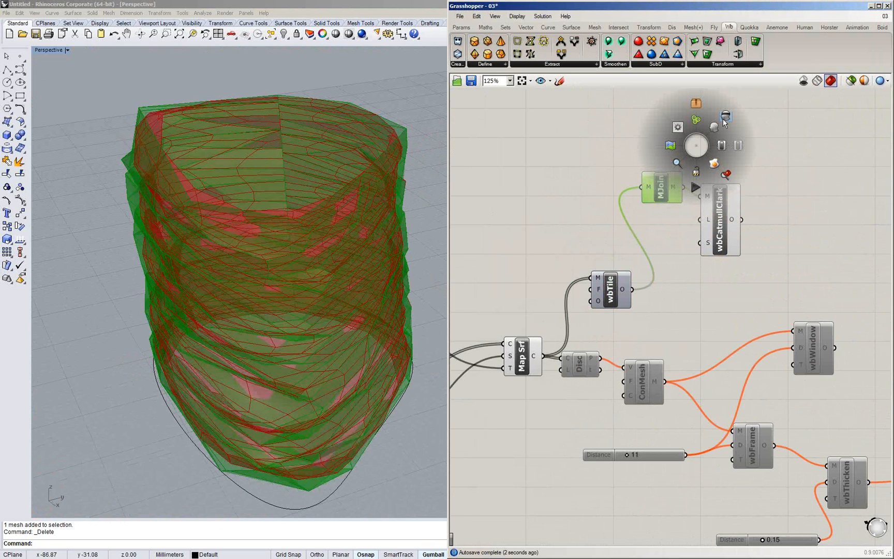
left_click(725, 119)
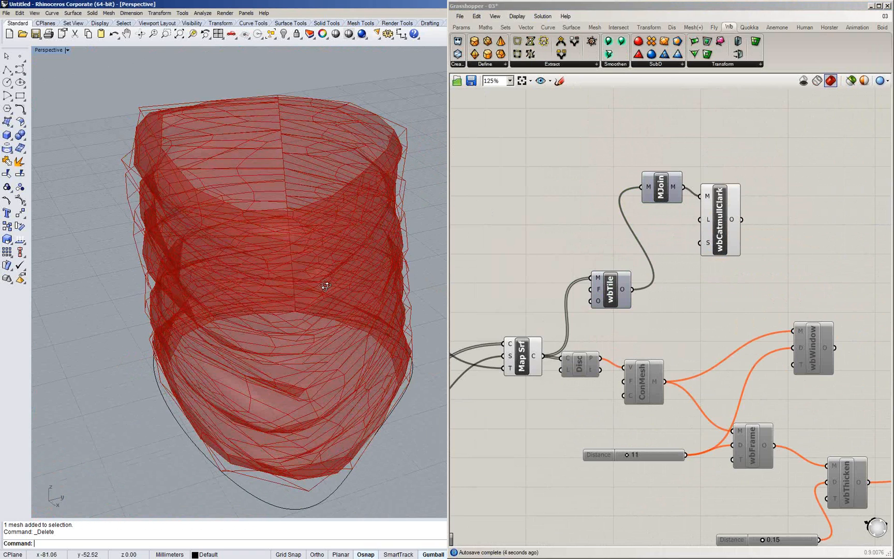
Bake the Catmull-Clark subdivided mesh to inspect it, and delete the baked copy
right_click_drag(325, 285, 296, 223)
left_click(719, 218)
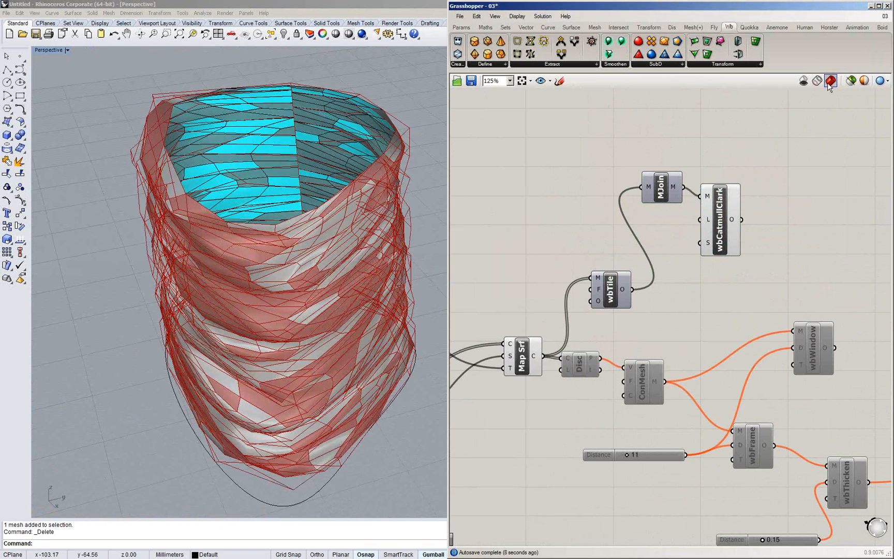
left_click(851, 82)
right_click_drag(274, 222, 310, 319)
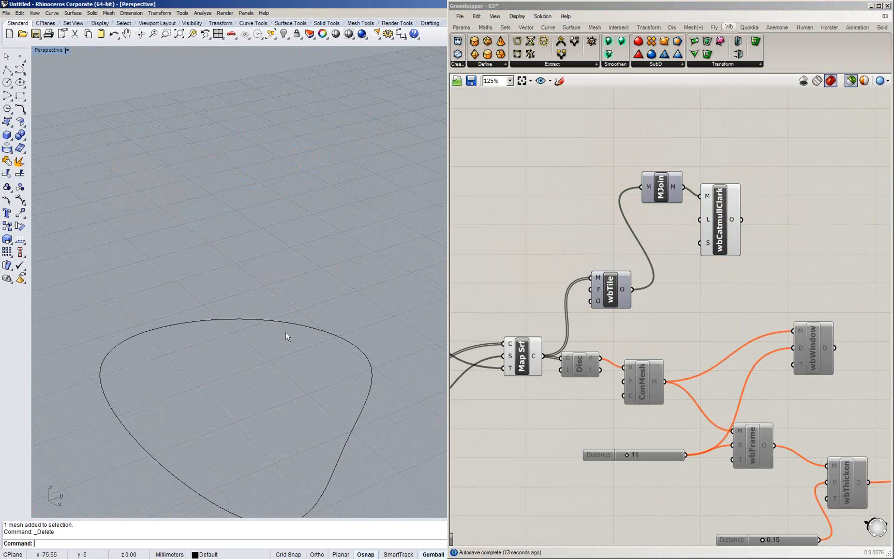
scroll(287, 336, "down", 4)
Save the 03 definition and create a new empty Grasshopper document
right_click_drag(551, 333, 623, 317)
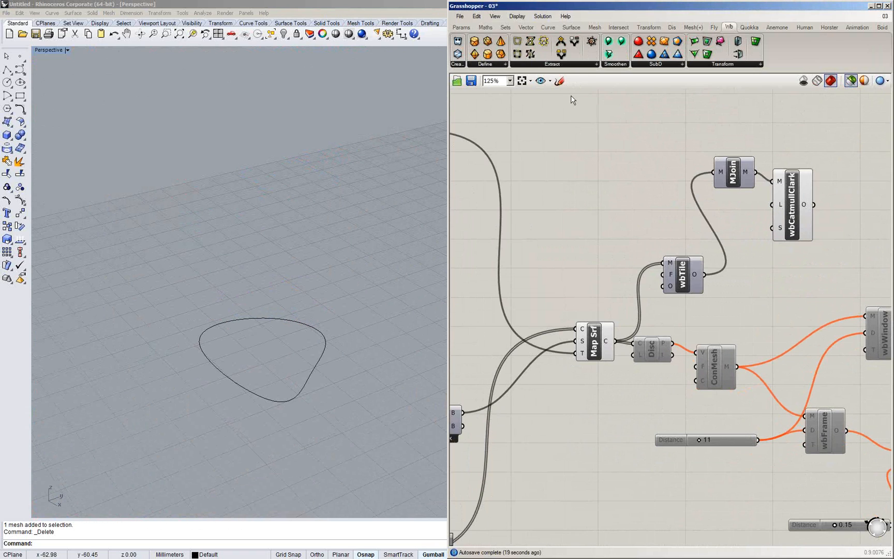
scroll(579, 205, "down", 5)
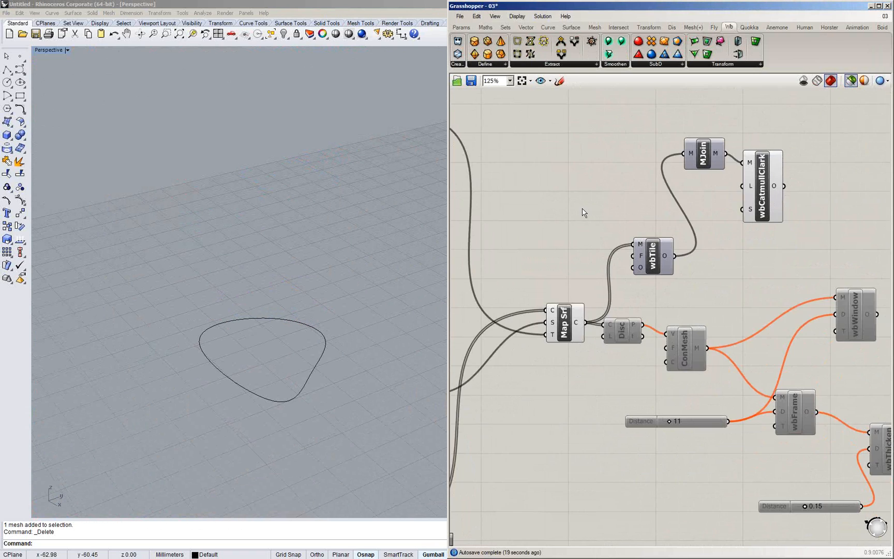
key("ctrl+s")
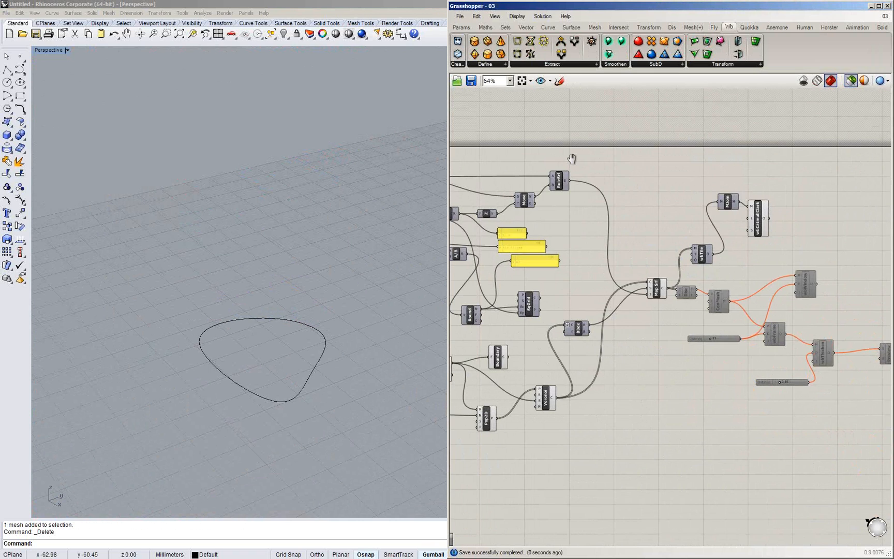
left_click(459, 16)
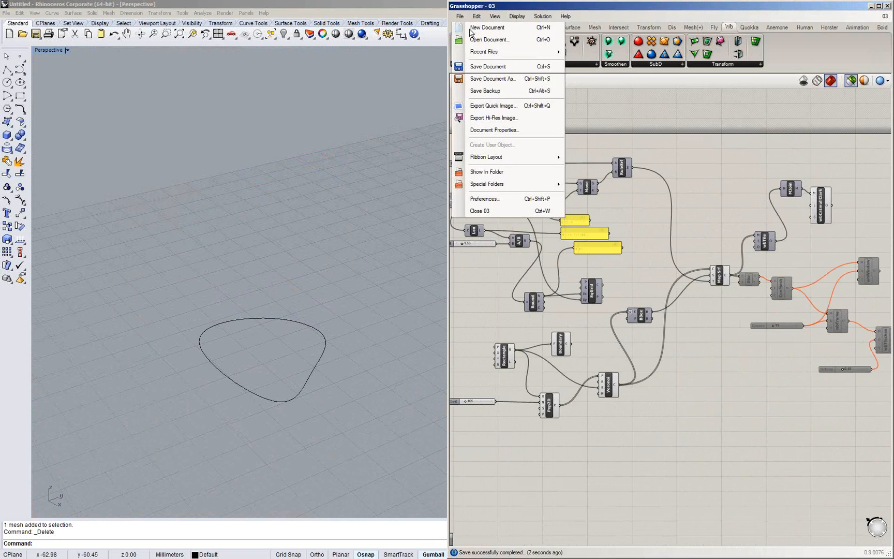
left_click(487, 27)
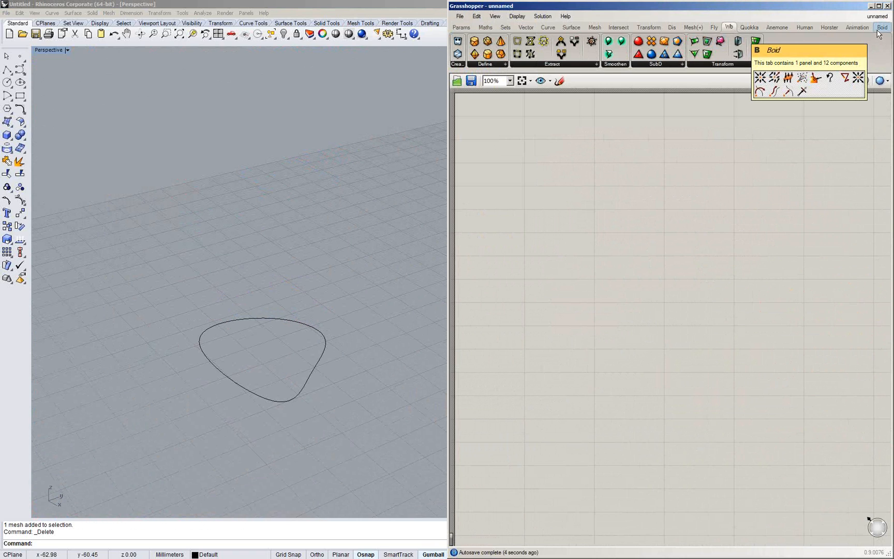
Place a Curve parameter on the canvas and reference the closed base curve from the Rhino viewport in it
right_click_drag(250, 242, 227, 155, "shift")
right_click_drag(255, 229, 296, 360)
scroll(220, 231, "up", 7)
left_click(461, 28)
left_click(263, 274)
left_click(357, 230)
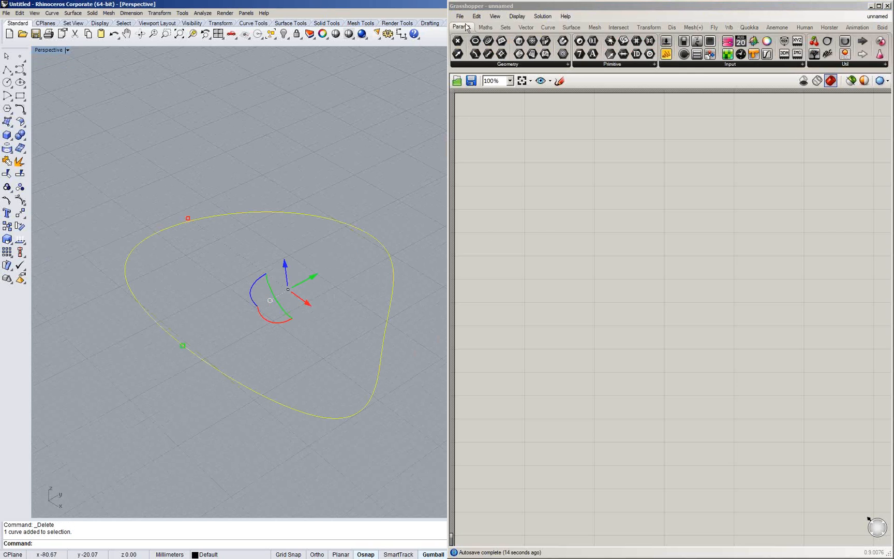
left_click_drag(483, 46, 547, 212)
right_click(549, 214)
left_click(580, 359)
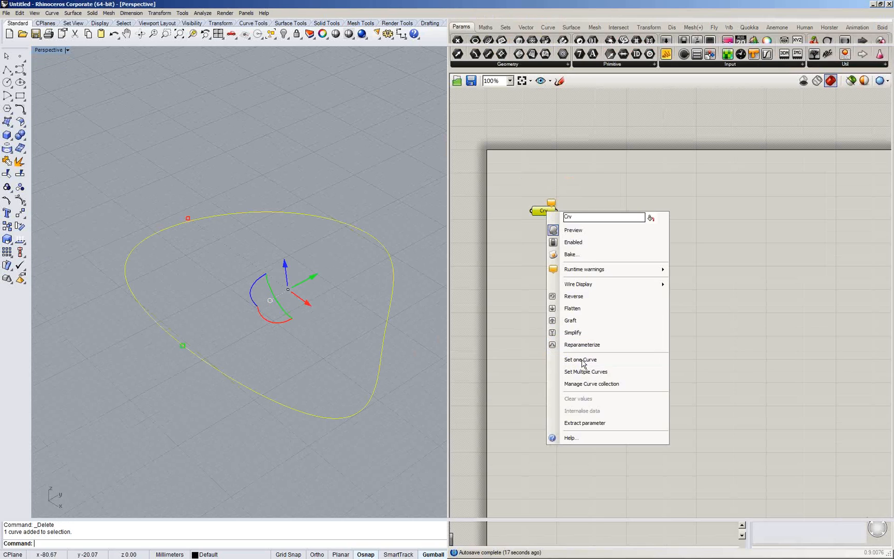
left_click(266, 213)
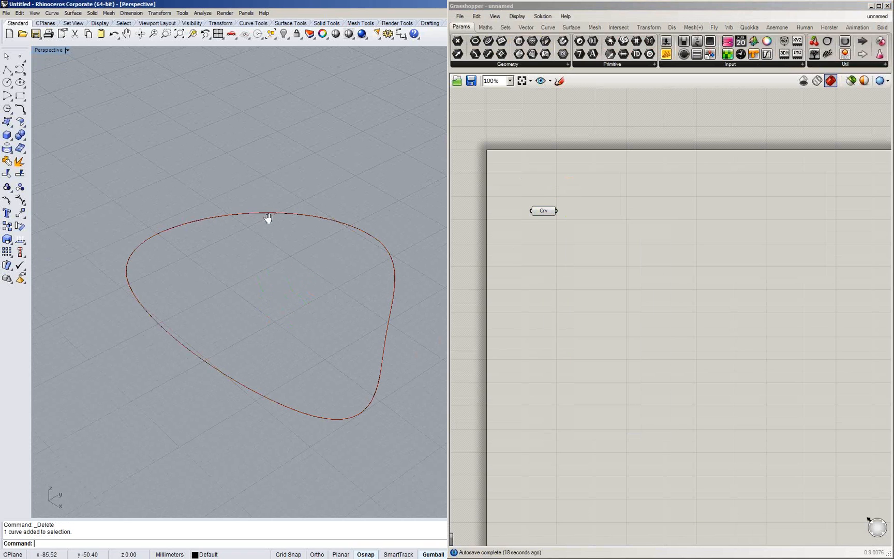
Add a Divide Curve component and connect the base curve to its curve input
double_click(576, 292)
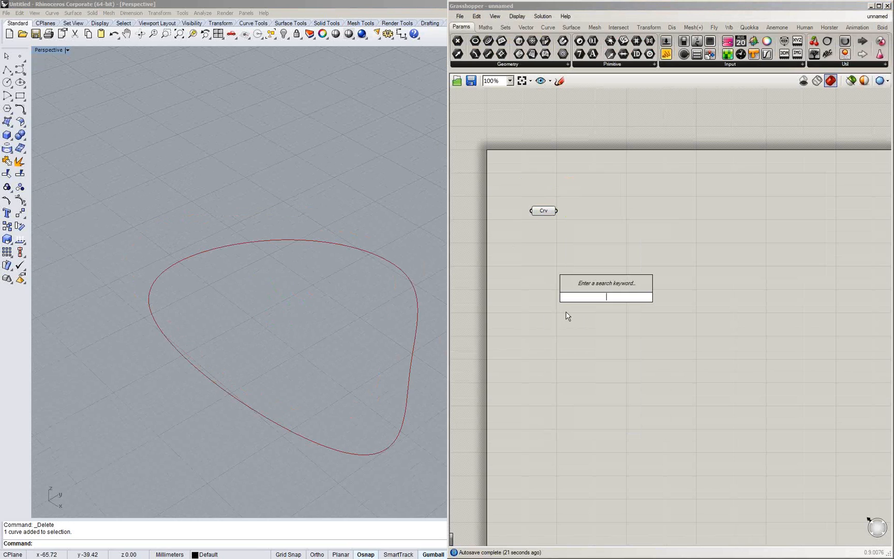
type("divi")
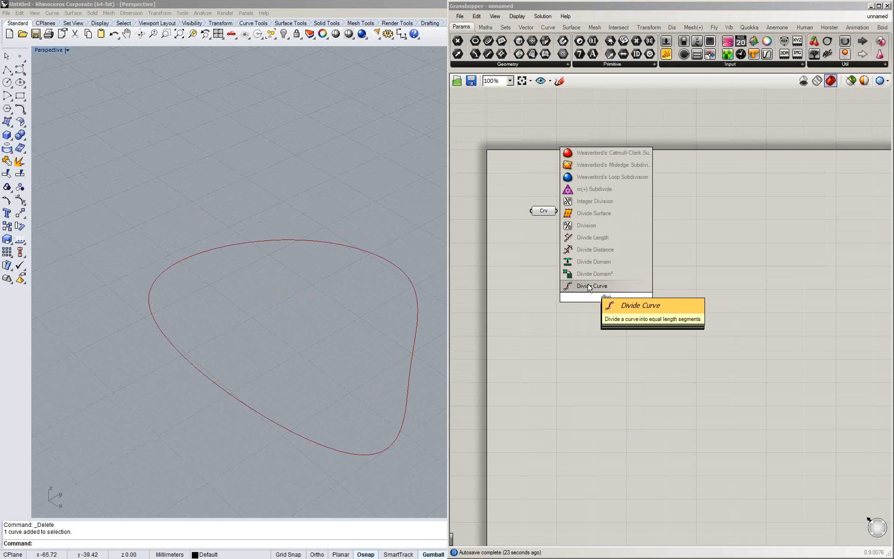
left_click(589, 286)
left_click_drag(557, 211, 622, 239)
left_click(280, 325)
right_click_drag(280, 325, 258, 264, "shift")
right_click_drag(414, 284, 342, 307)
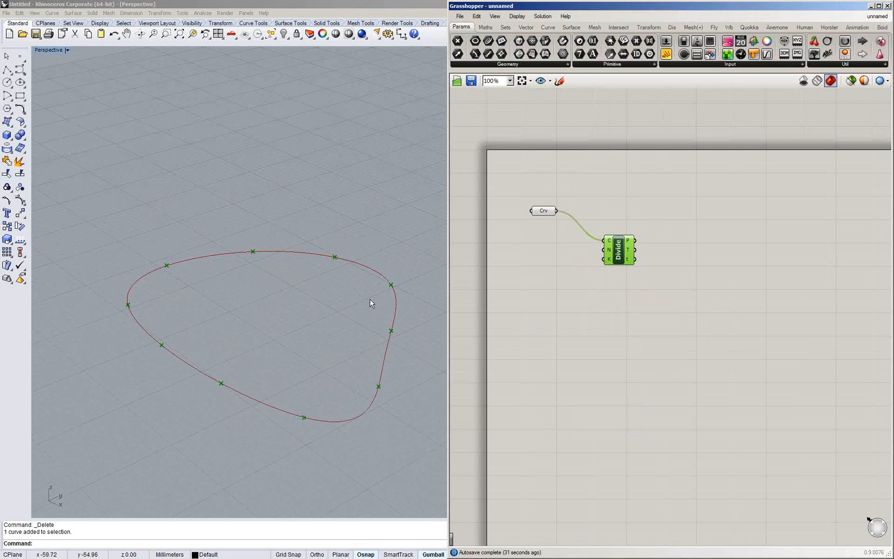
Add a number slider set to 27 and connect it to Divide Curve's count input, arranging both components
double_click(561, 313)
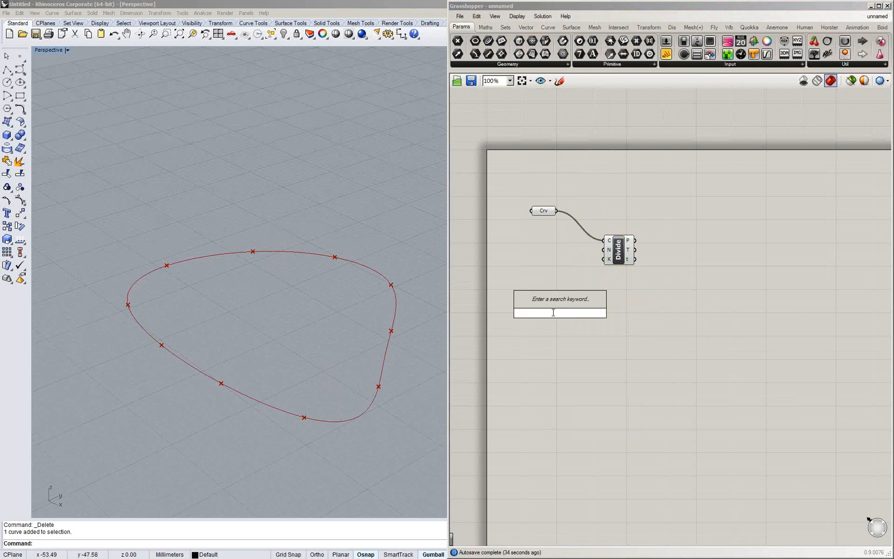
type("15")
key("Return")
left_click_drag(599, 313, 604, 250)
left_click_drag(555, 315, 517, 248)
left_click_drag(612, 236, 623, 238)
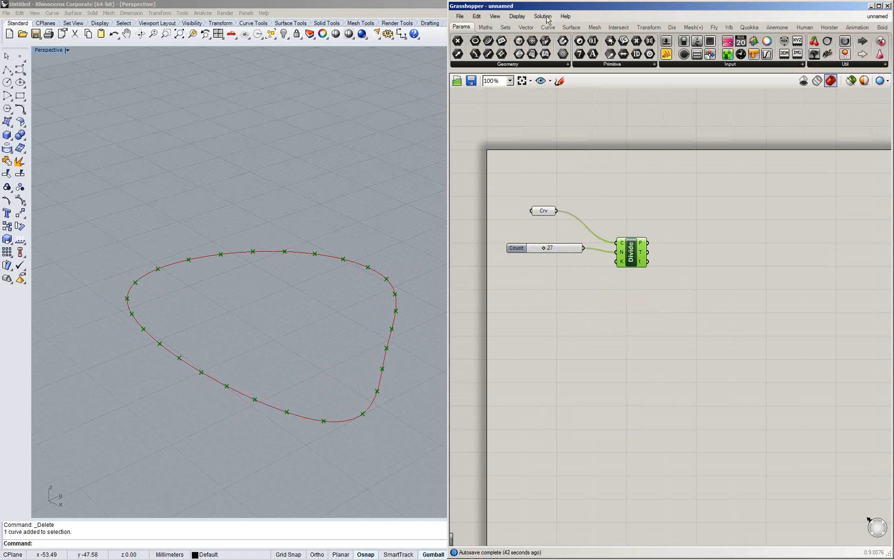
Add a Line SDL component and connect the division points to its start input
left_click(570, 28)
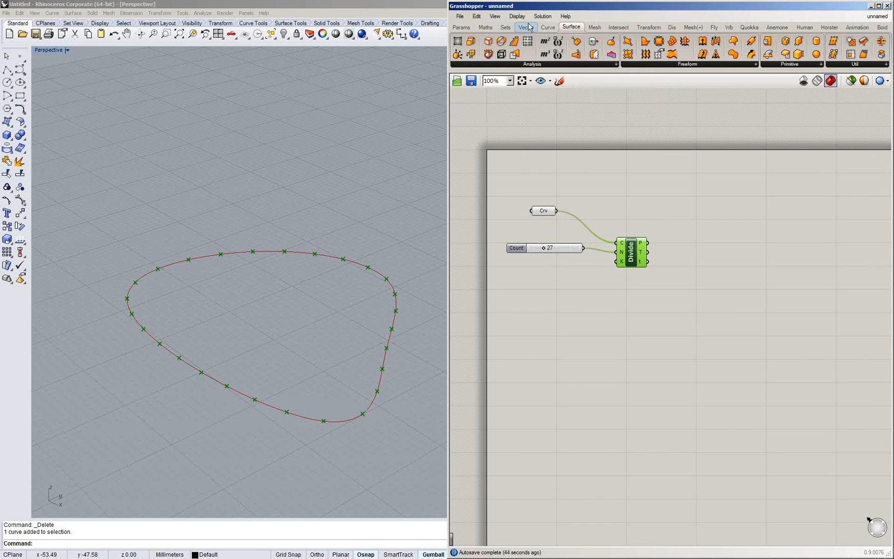
left_click(550, 27)
left_click_drag(652, 55, 724, 281)
left_click_drag(648, 243, 730, 268)
Add a Unit Z vector below Divide Curve and connect it to the line's direction input
left_click(670, 325)
double_click(670, 326)
type("z")
key("Return")
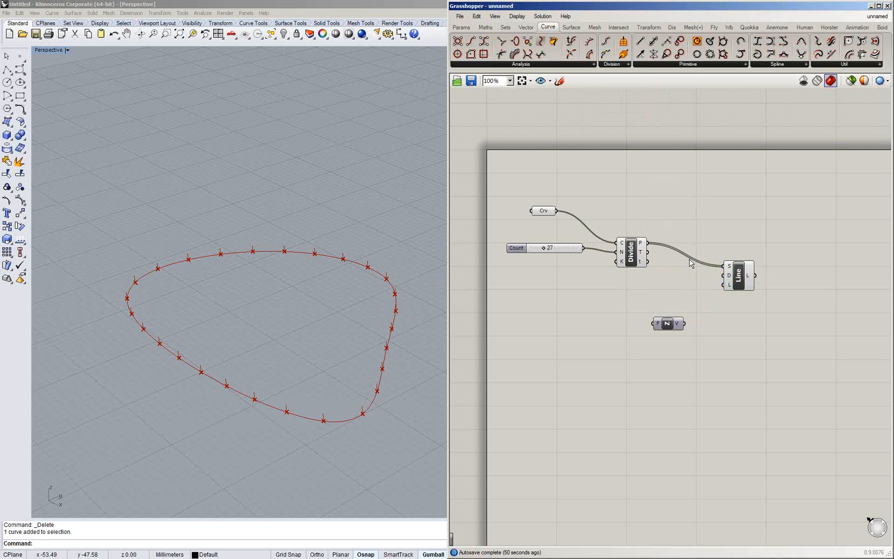
left_click_drag(684, 323, 656, 279)
Add a number slider set to 100, connect it to the line's length input, and view the vertical lines
left_click(685, 364)
double_click(687, 361)
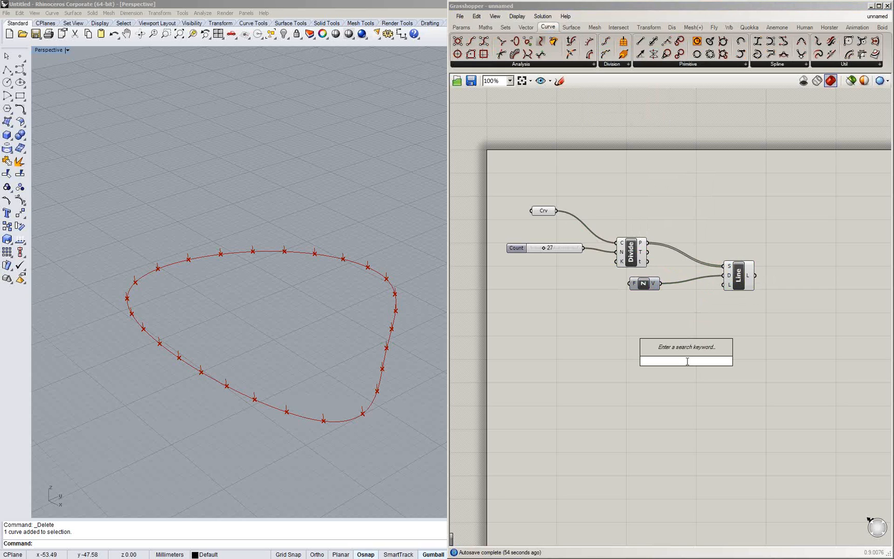
type("slider")
key("Return")
left_click_drag(726, 362, 723, 284)
right_click_drag(262, 229, 273, 371, "shift")
scroll(274, 371, "down", 14)
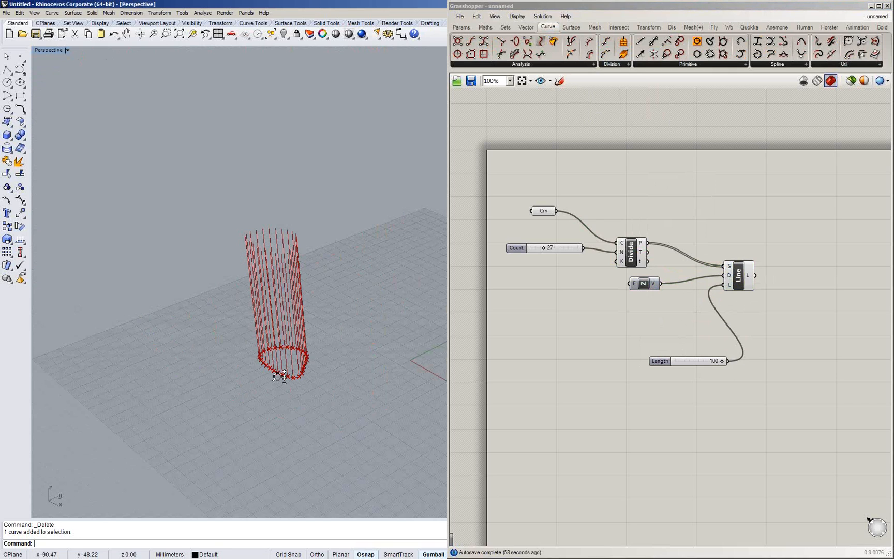
scroll(278, 363, "up", 9)
scroll(289, 364, "up", 2)
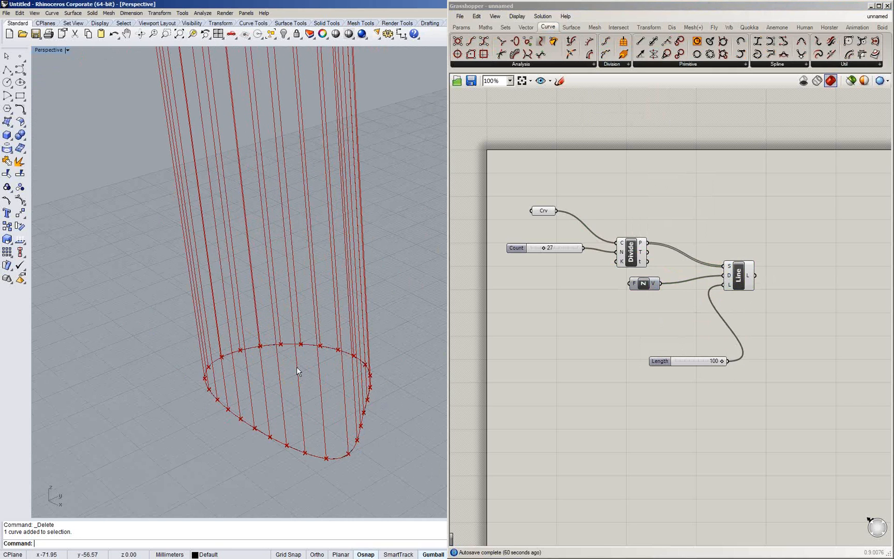
right_click_drag(296, 367, 287, 393)
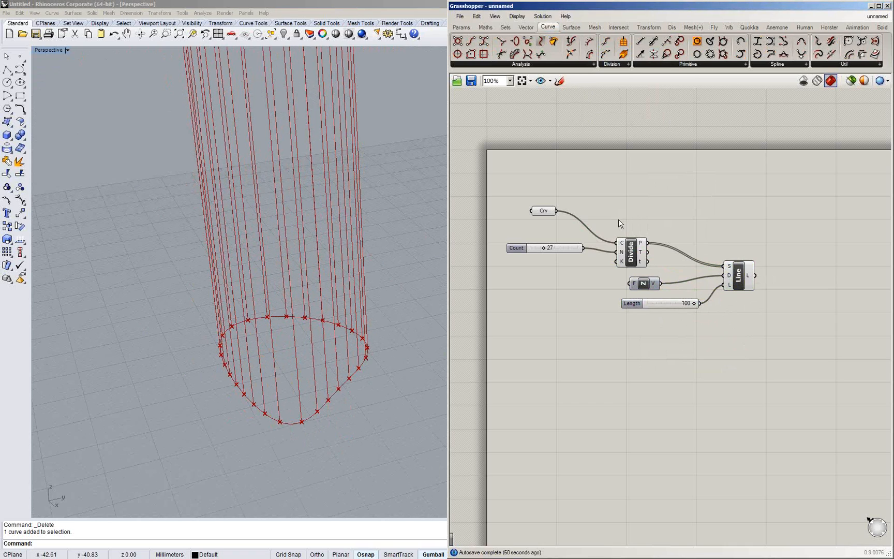
Tidy the canvas by moving the Divide, Unit Z, Line and slider components up beside the Curve parameter
left_click_drag(812, 355, 623, 223)
left_click(577, 276)
left_click_drag(514, 248, 517, 229)
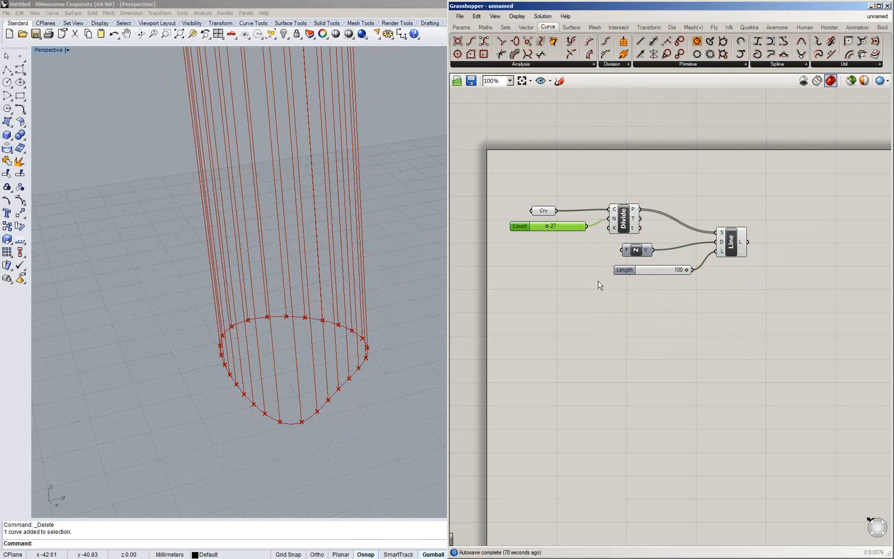
left_click(272, 347)
right_click_drag(273, 347, 263, 371)
scroll(263, 370, "up", 2)
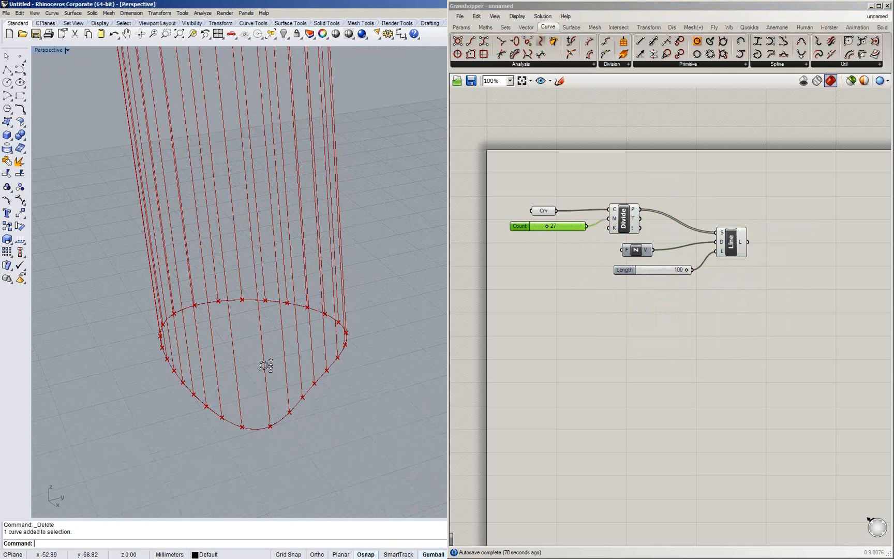
Add Anemone's Loop Start and Loop End components above the divide and line definition
scroll(265, 365, "up", 1)
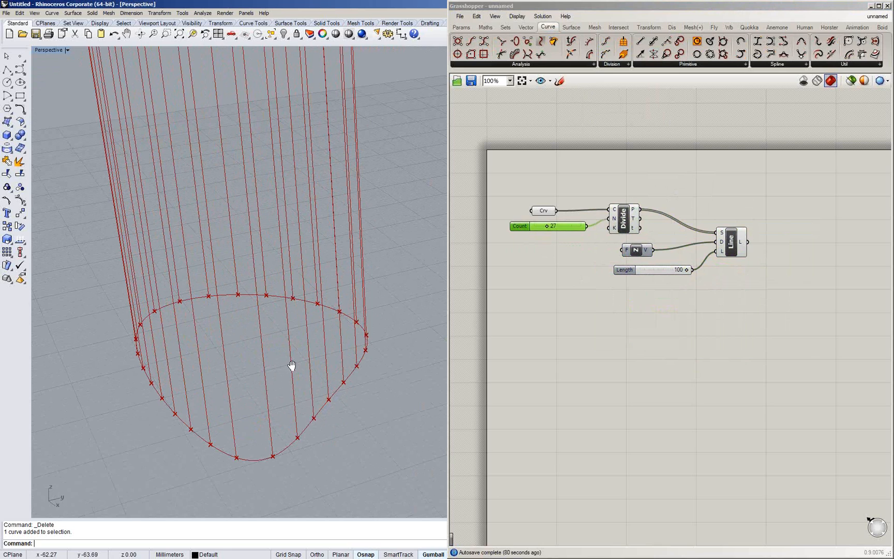
right_click_drag(292, 366, 303, 371, "shift")
right_click_drag(677, 249, 619, 263)
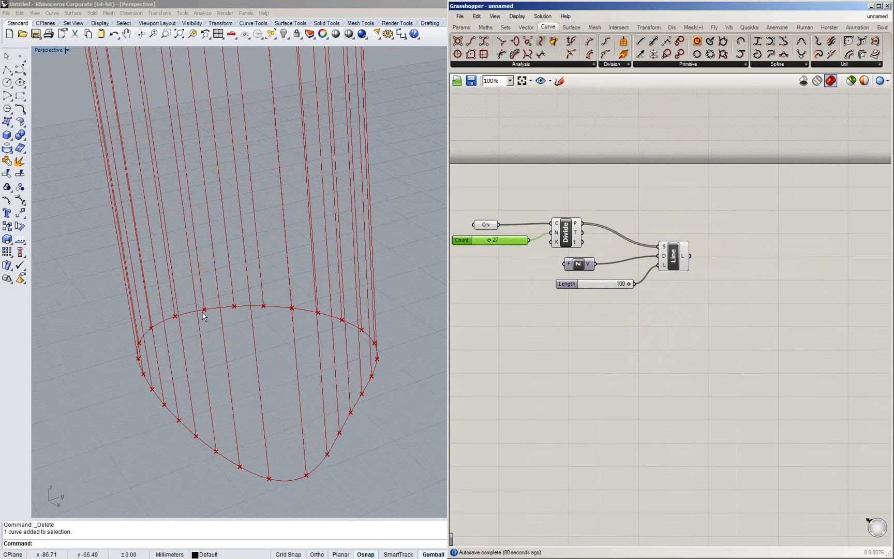
right_click_drag(223, 334, 224, 334, "shift")
right_click_drag(223, 334, 254, 344, "shift")
left_click(706, 247)
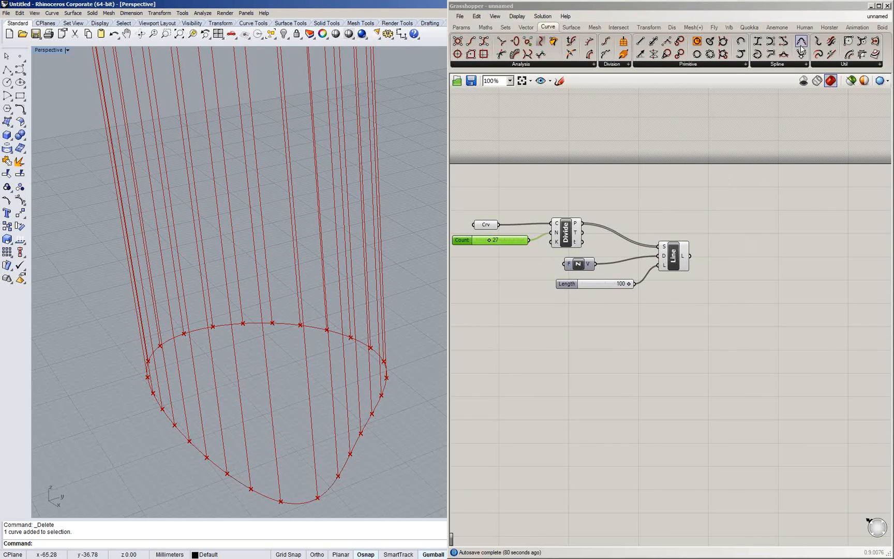
left_click(780, 27)
left_click(780, 27)
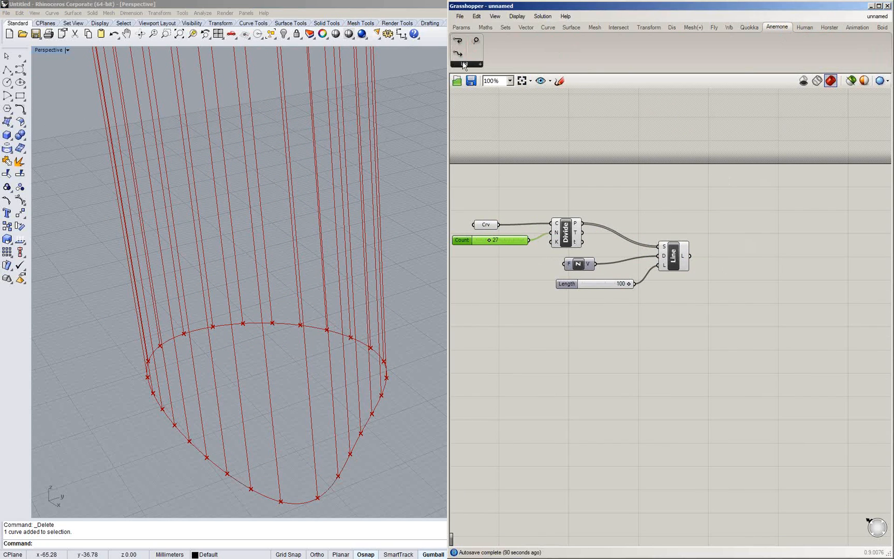
left_click_drag(530, 115, 705, 207)
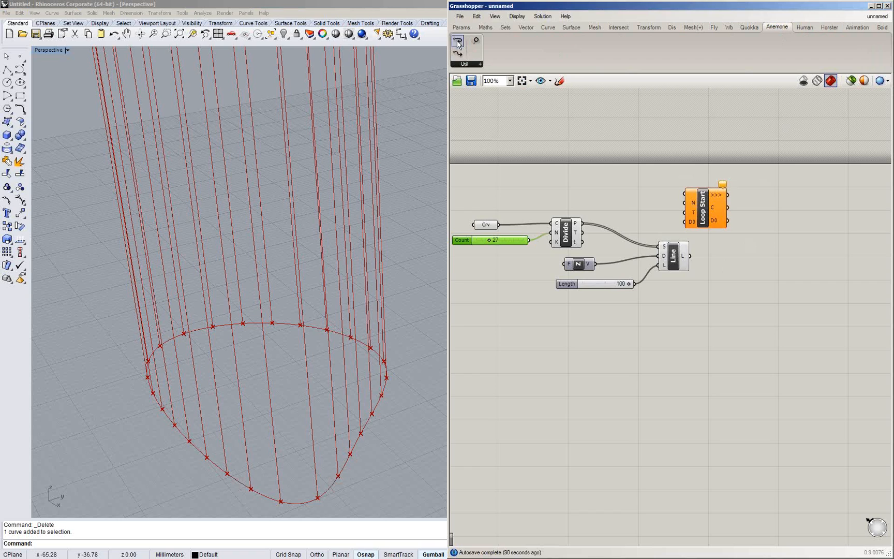
left_click_drag(457, 43, 826, 206)
Rearrange the canvas so Loop Start and Loop End sit well apart above the curve, Divide and Line components
right_click_drag(833, 201, 658, 186)
left_click_drag(657, 185, 737, 185)
right_click_drag(623, 197, 731, 207)
scroll(669, 223, "down", 2)
left_click_drag(624, 176, 819, 230)
left_click_drag(653, 211, 645, 201)
left_click(482, 226)
left_click_drag(484, 207, 680, 317)
left_click_drag(628, 241, 627, 282)
left_click(652, 233)
left_click_drag(634, 197, 617, 206)
left_click_drag(774, 192, 784, 212)
left_click_drag(666, 210, 657, 224)
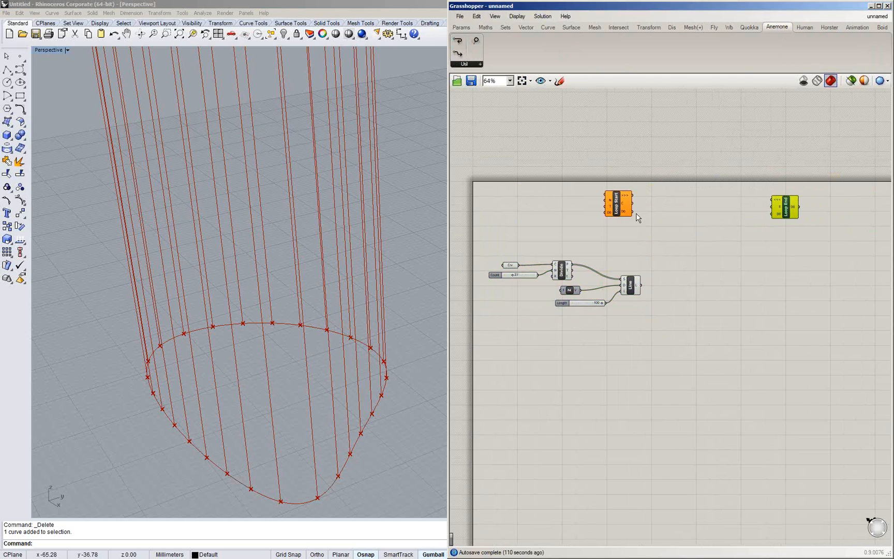
Connect the Divide Curve points to the D0 input of Loop Start
scroll(621, 222, "up", 1)
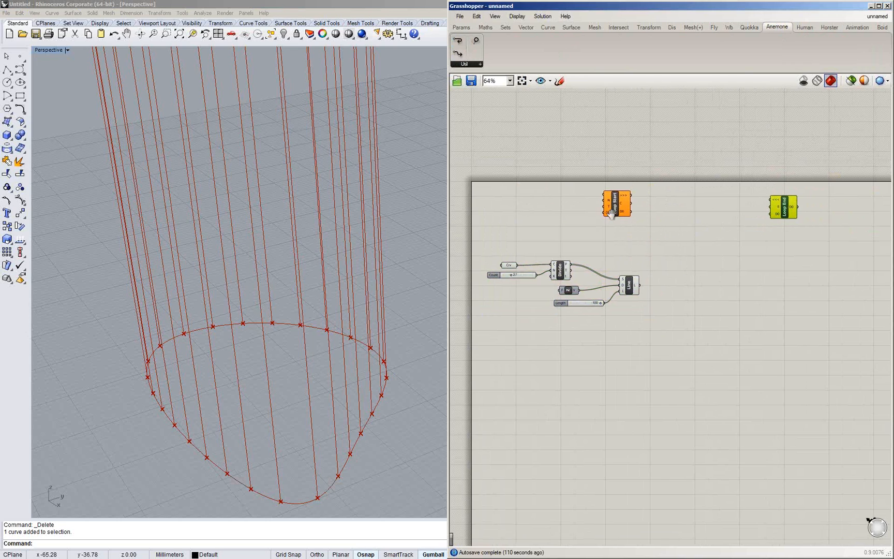
double_click(580, 265)
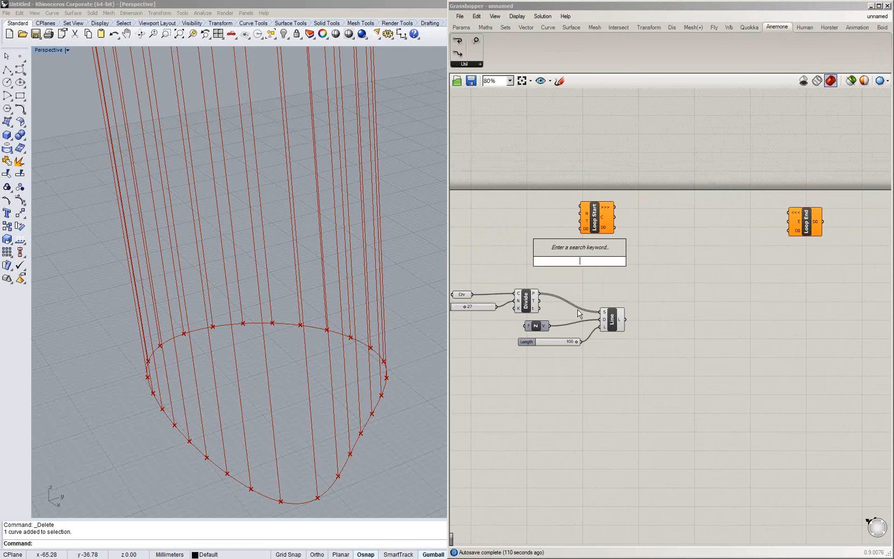
key("Escape")
left_click_drag(539, 293, 583, 228)
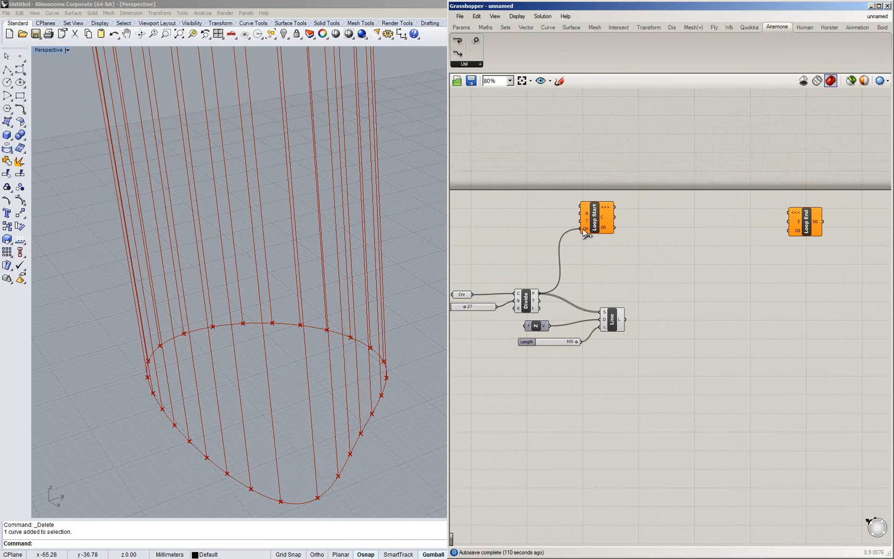
Add a Move component between the loop components and connect Loop Start's D0 output to its geometry input
double_click(684, 284)
type("move")
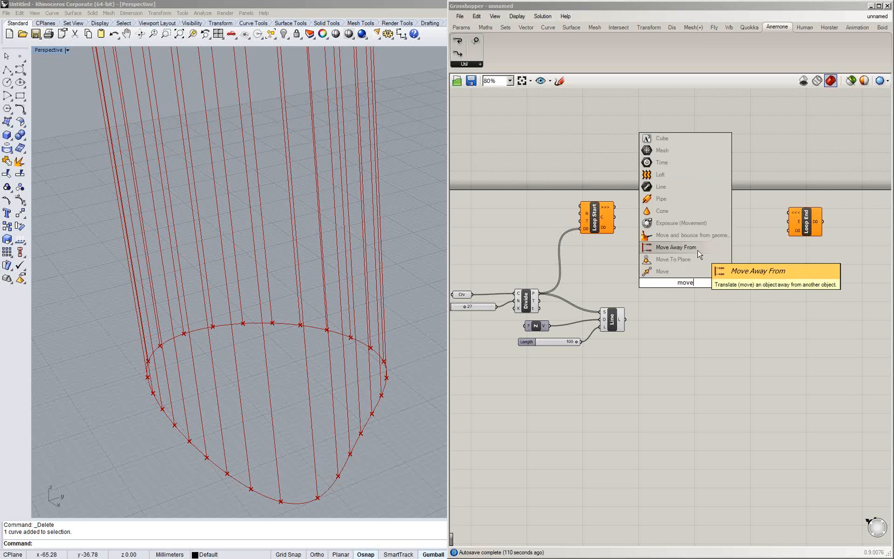
left_click(665, 271)
left_click_drag(615, 228, 715, 248)
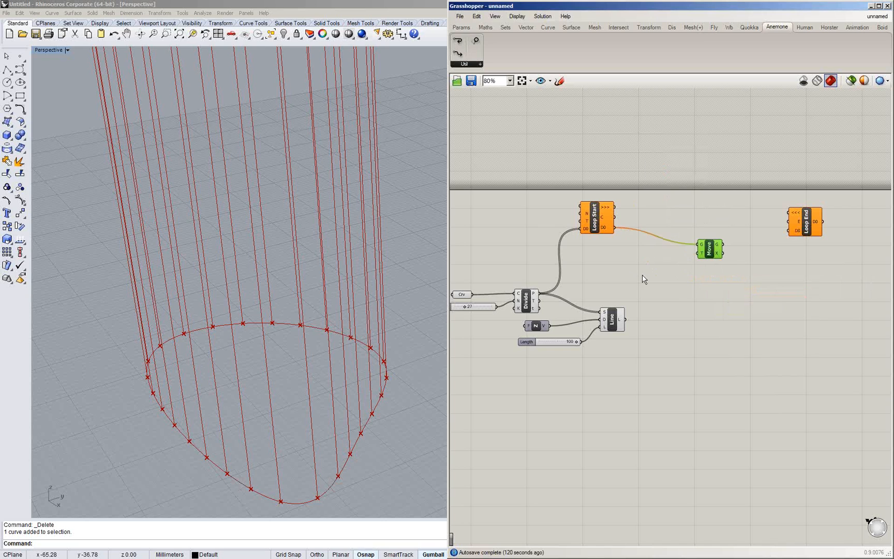
Feed a Unit X vector into Move's translation input and close the loop by wiring Move and Loop Start to Loop End
double_click(625, 270)
type("x")
key("Return")
left_click_drag(639, 270, 788, 230)
left_click_drag(615, 207, 783, 207)
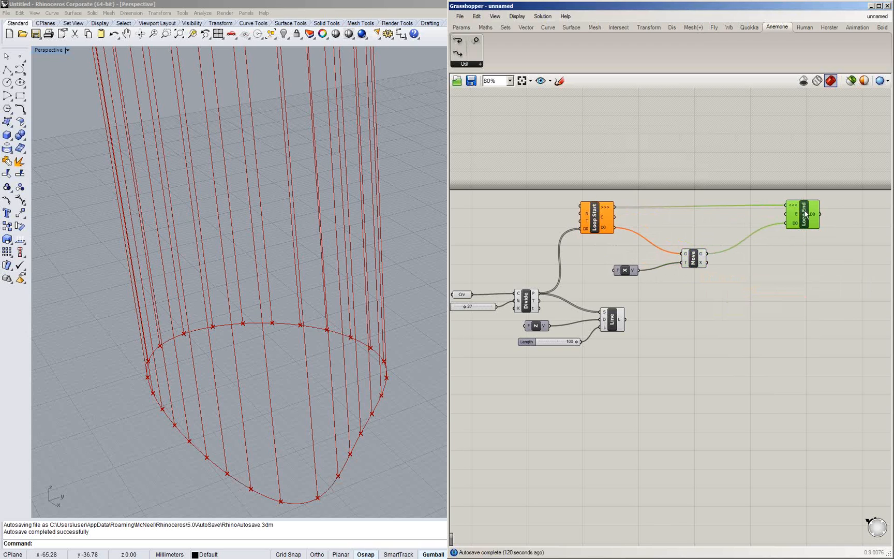
Add a number slider set to 1000 and connect it to Loop Start's N input to set the repeat count
double_click(536, 224)
type("1000")
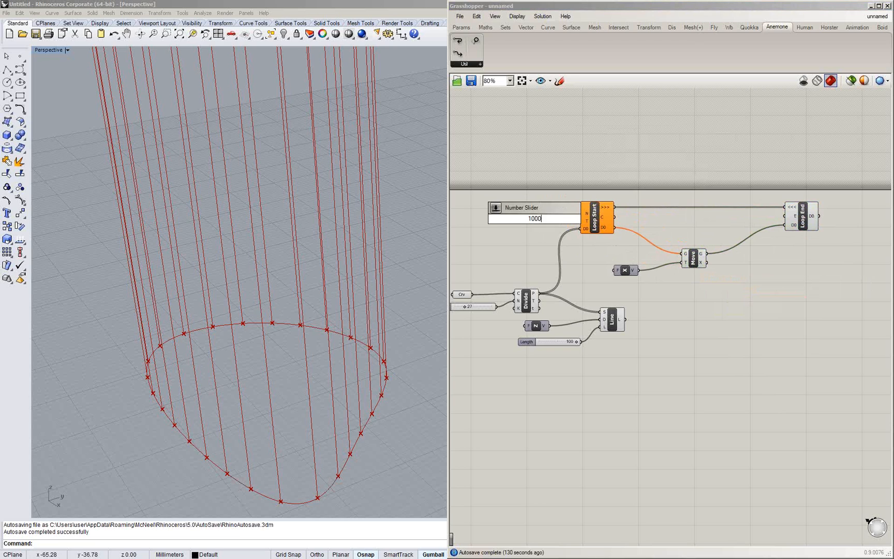
key("Return")
left_click_drag(537, 219, 580, 214)
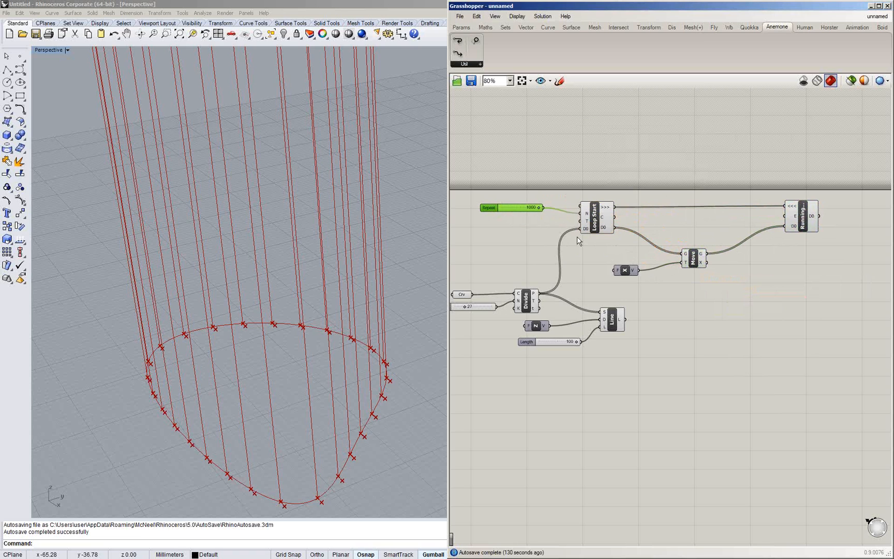
Examine in the perspective view how the looped points travel away from the base curve
left_click(335, 347)
right_click_drag(336, 346, 312, 243, "shift")
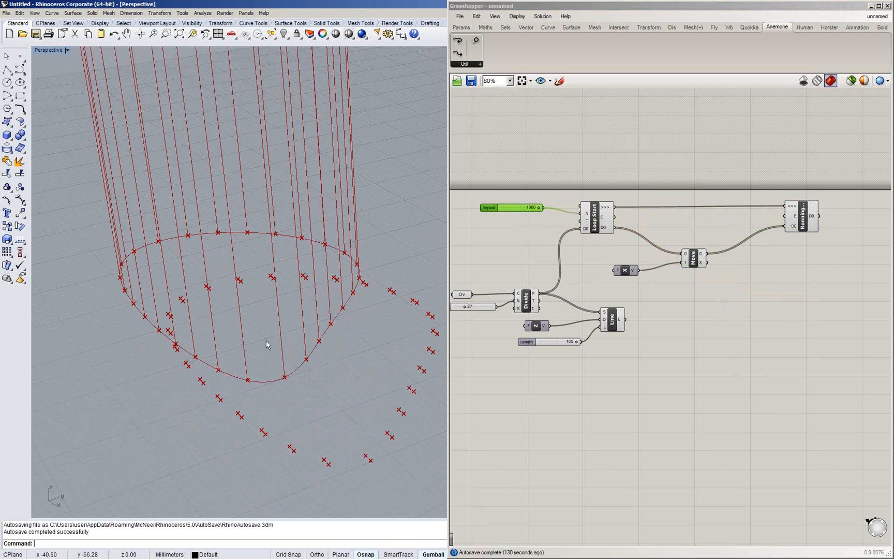
right_click_drag(266, 340, 257, 326, "shift")
scroll(256, 326, "down", 2)
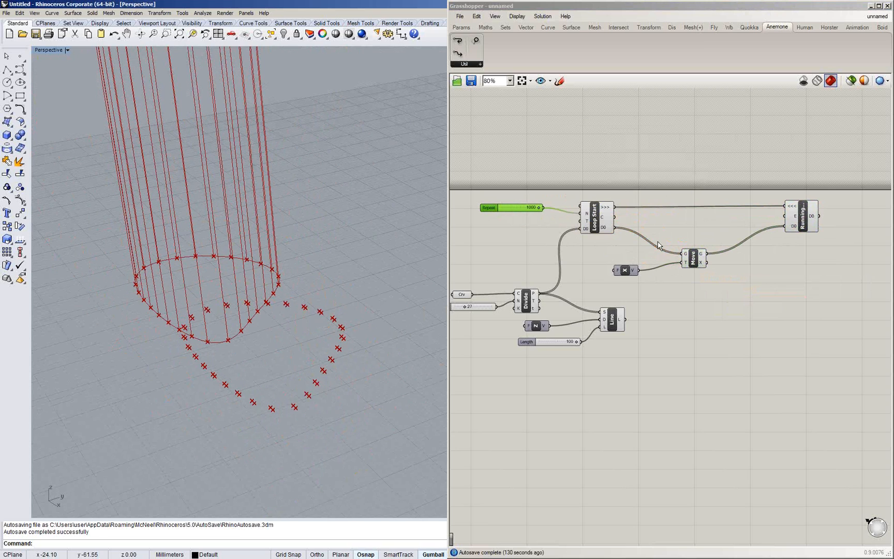
mouse_move(700, 266)
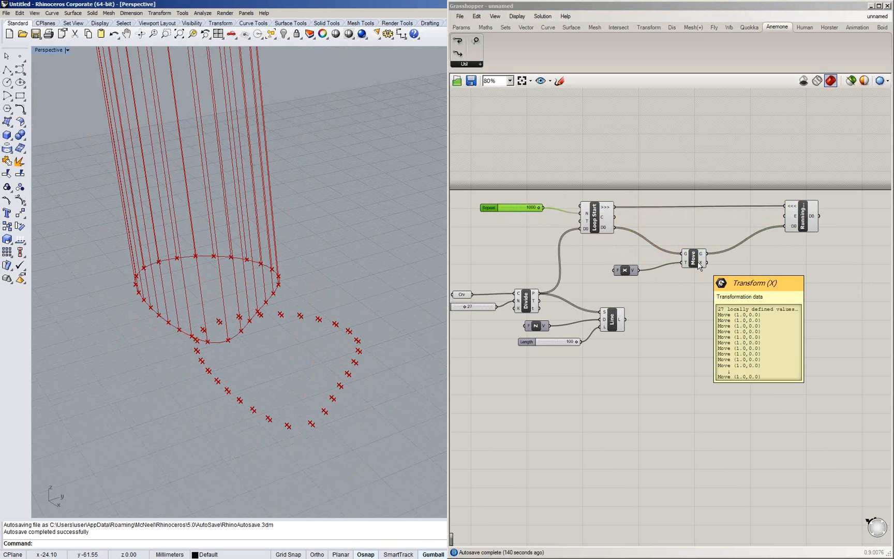
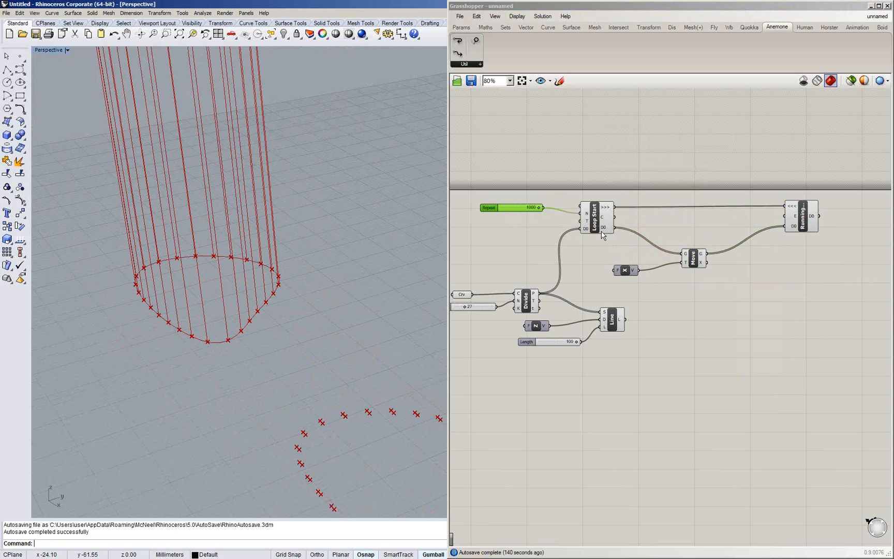
left_click_drag(734, 296, 683, 300)
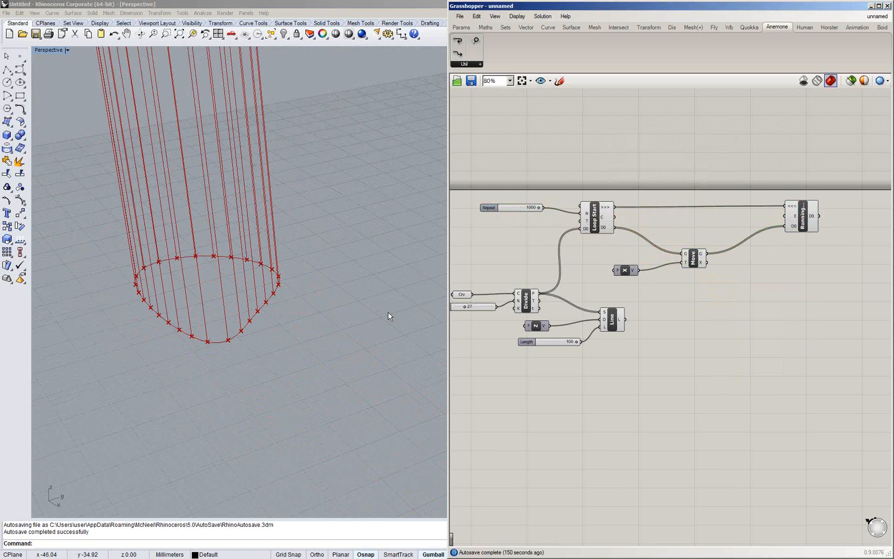
left_click(207, 250)
right_click_drag(207, 250, 206, 247, "shift")
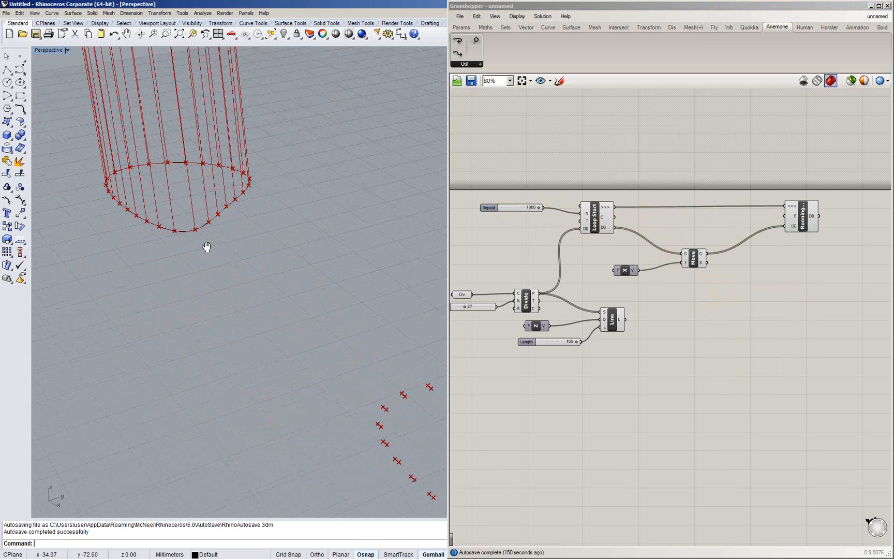
scroll(209, 250, "down", 3)
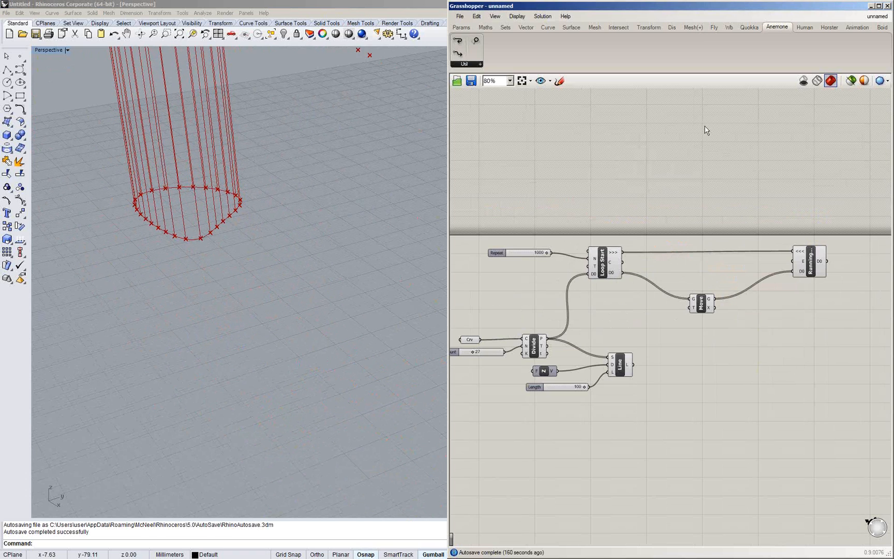
Replace the Unit X vector with a Boid random vector component placed below Loop Start
left_click(883, 26)
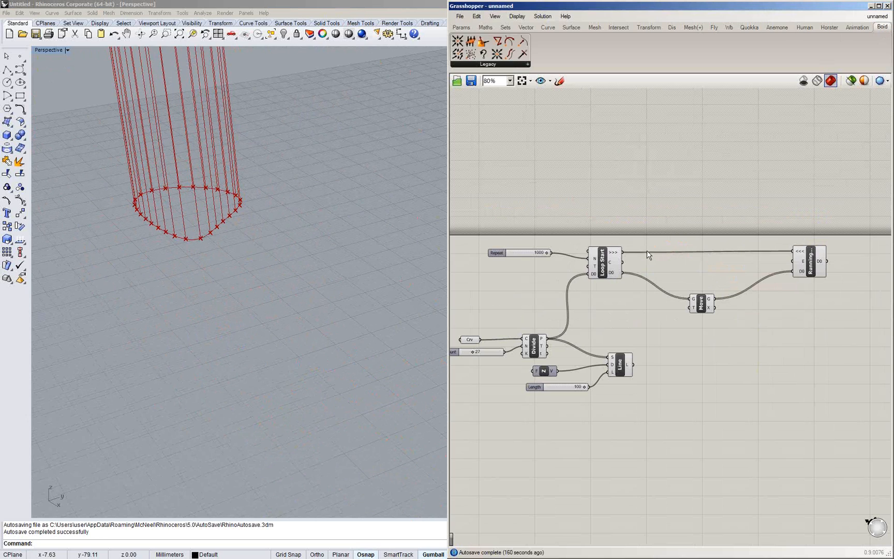
left_click_drag(497, 39, 625, 307)
scroll(624, 303, "up", 2)
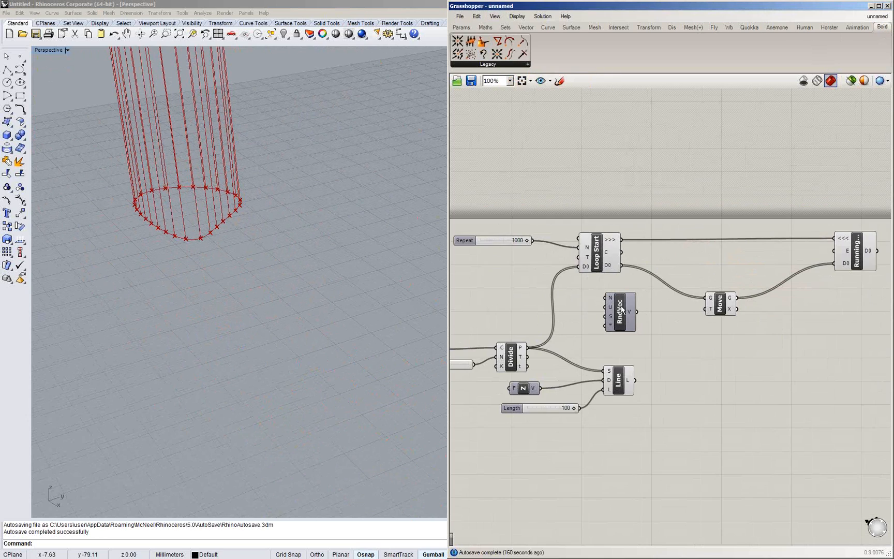
Connect the Count slider to the random vector's N input and the vector output to Move's translation input
right_click_drag(560, 322, 687, 329)
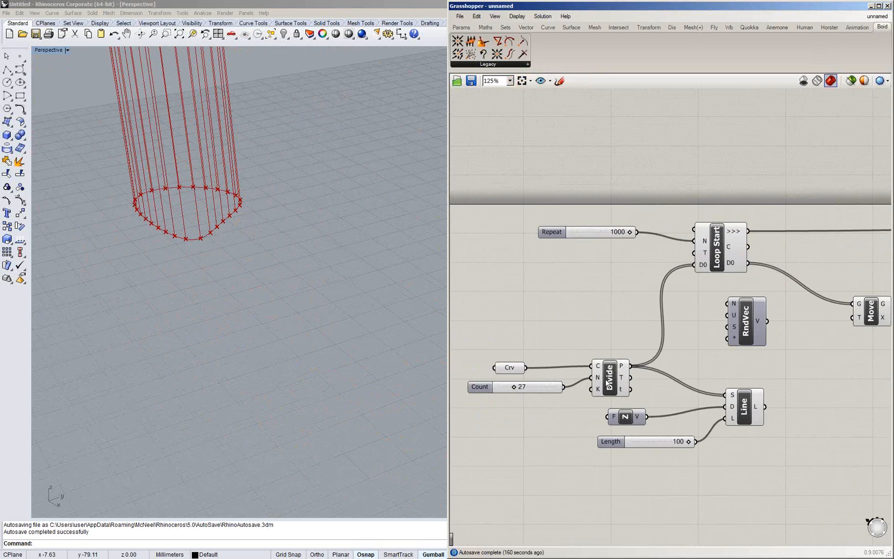
mouse_move(623, 367)
left_click_drag(564, 388, 728, 304)
right_click_drag(793, 330, 683, 345)
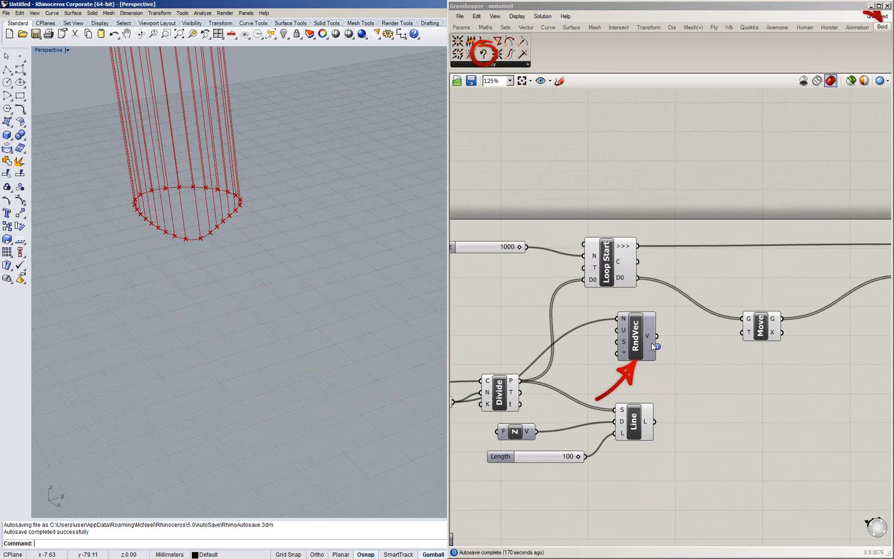
left_click_drag(655, 337, 743, 332)
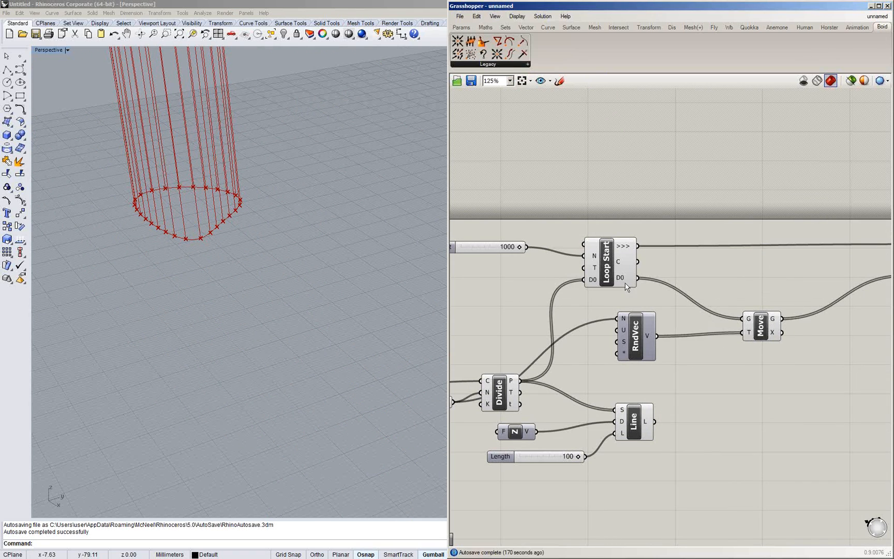
Restart the loop from Loop Start and view the points moving along random vectors around the base curve
left_click(609, 258)
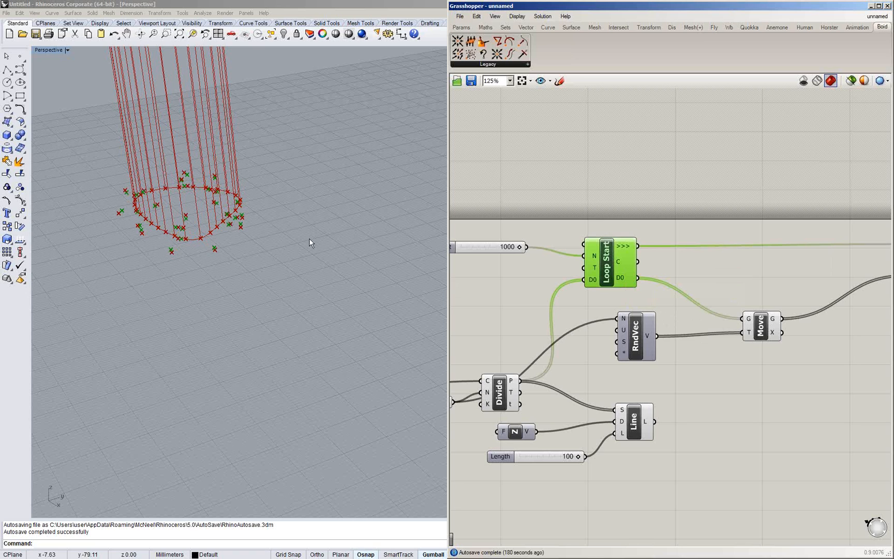
left_click(218, 220)
mouse_move(217, 220)
right_mouse_down()
mouse_move(214, 199)
mouse_move(219, 206)
right_mouse_up()
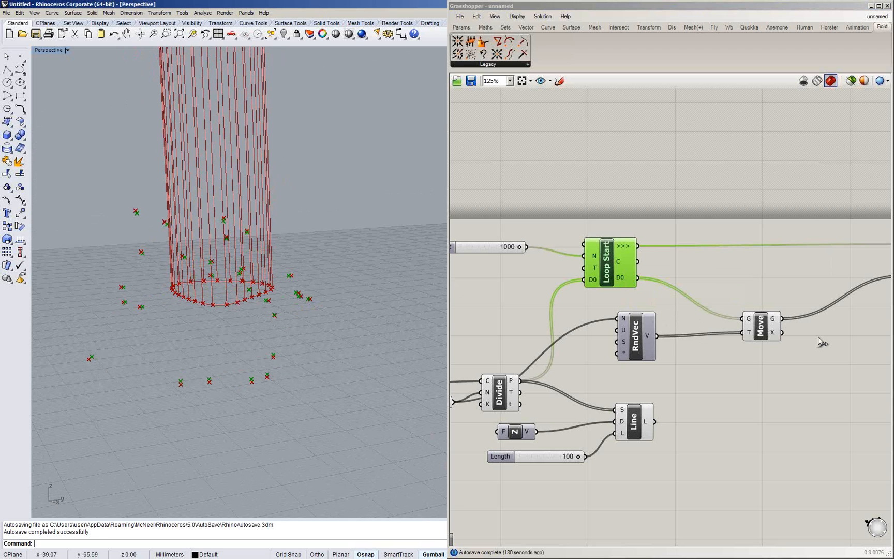
Turn on Record data for the Loop End component
right_click_drag(822, 342, 629, 370)
scroll(853, 329, "down", 2)
right_click(764, 302)
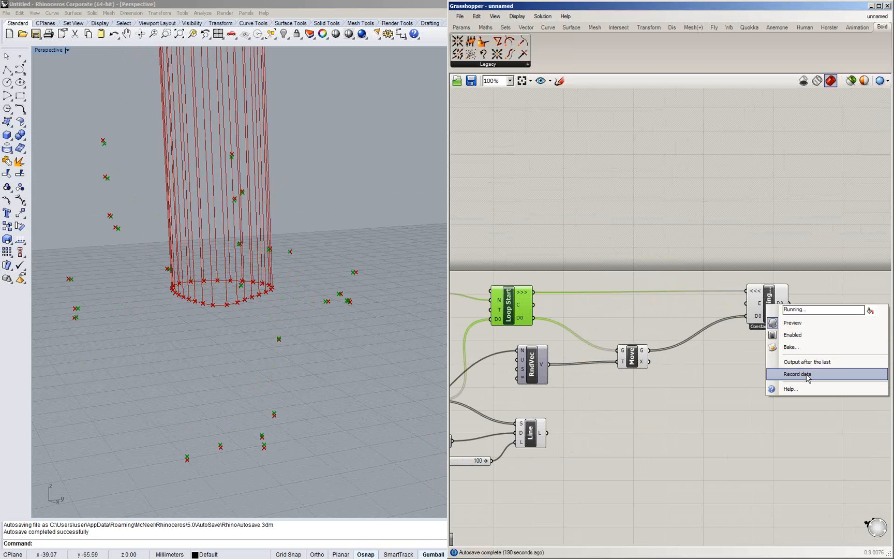
left_click(782, 373)
Flatten Loop End's D0 input and simplify its D0 output
right_click_drag(816, 318, 731, 322)
right_click(673, 322)
left_click(714, 403)
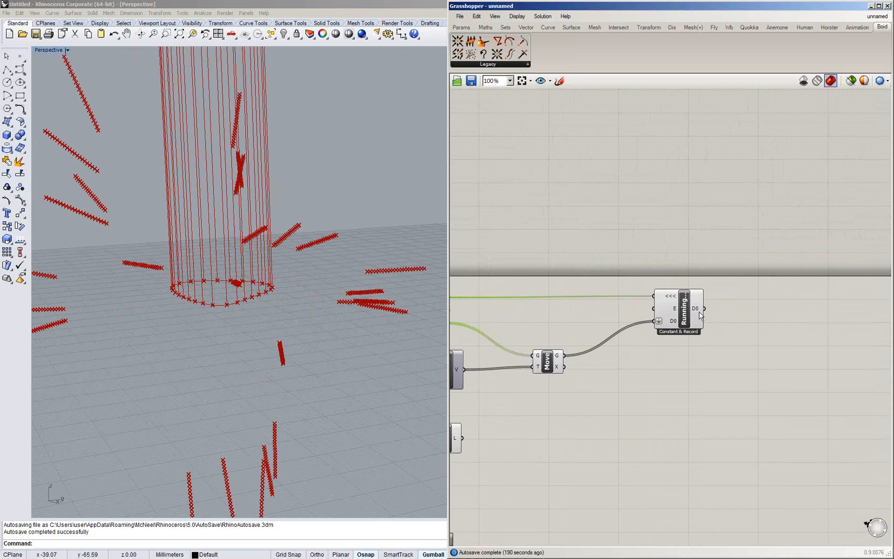
right_click(699, 316)
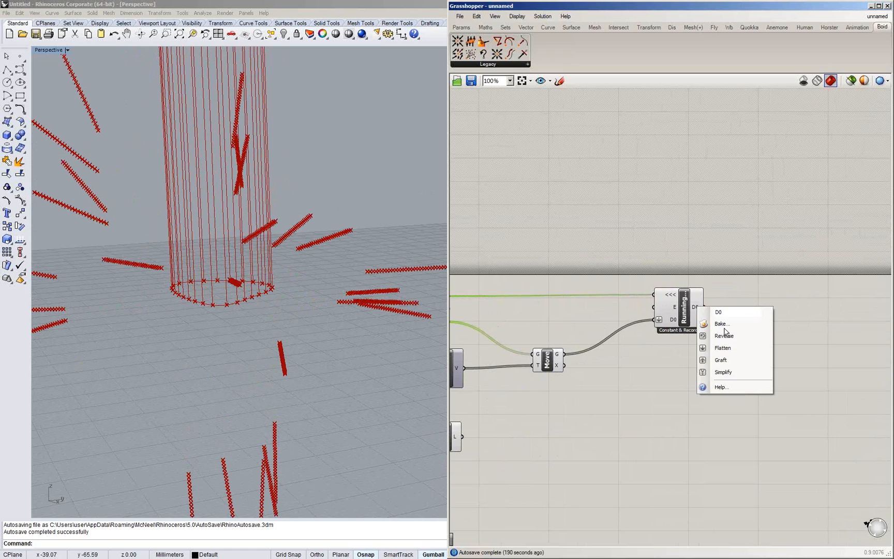
left_click(732, 374)
Add a PolyLine component beside Loop End
double_click(763, 289)
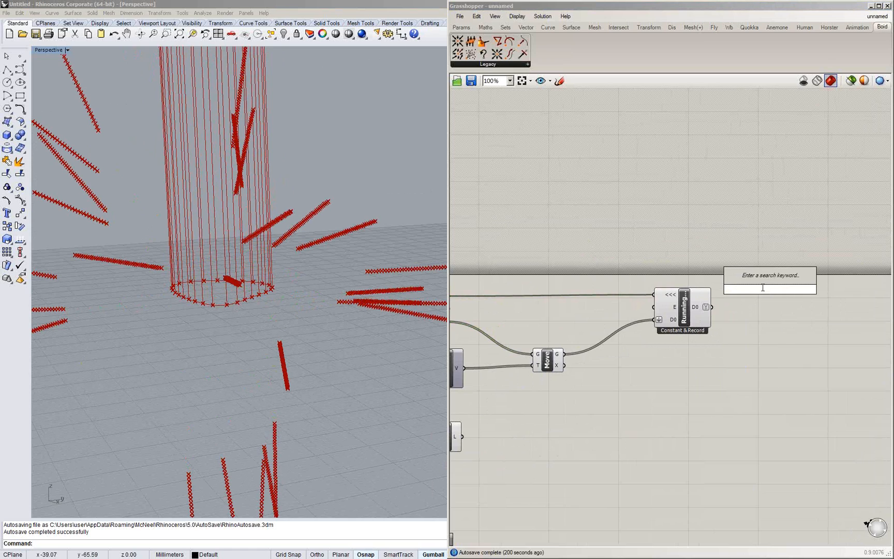
type("polyline")
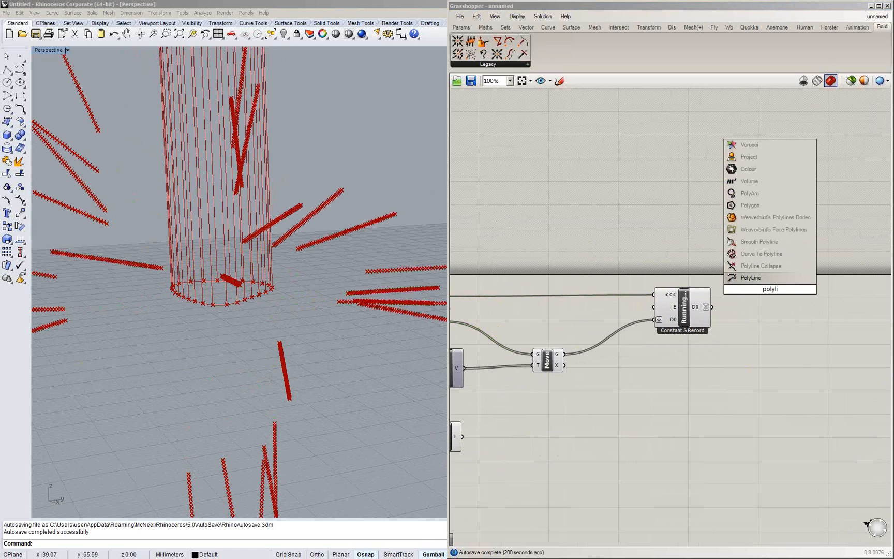
left_click(757, 280)
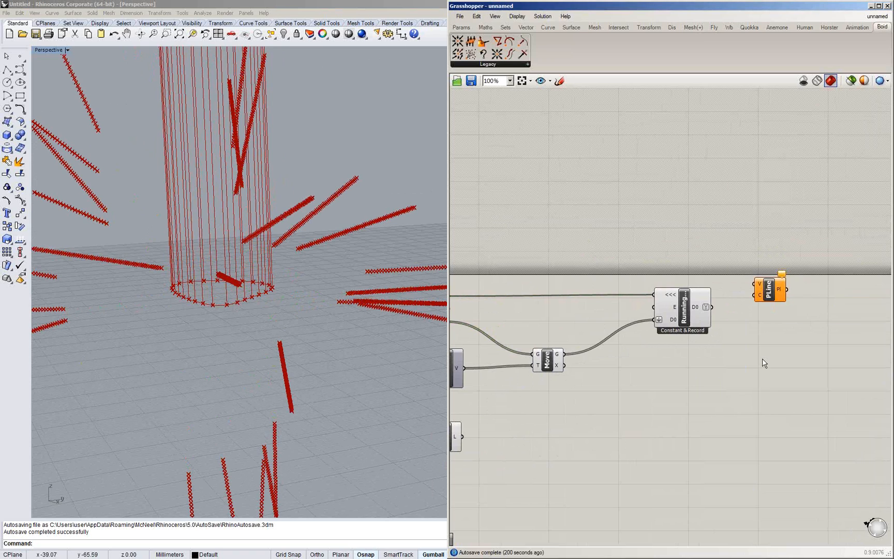
Add a Flip Matrix component between Loop End and PolyLine, and feed it from Loop End's D0 output
double_click(762, 358)
type("flip")
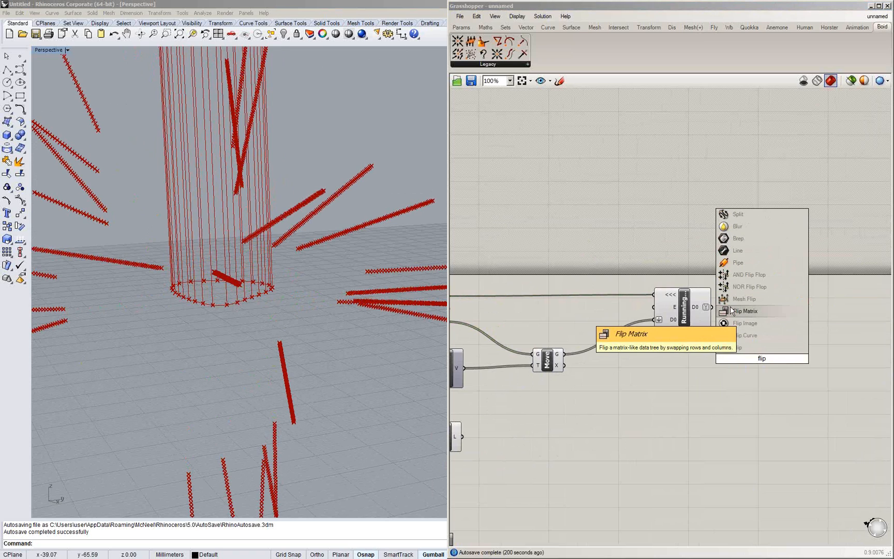
key("Return")
left_click_drag(712, 307, 748, 356)
left_click_drag(768, 295, 814, 318)
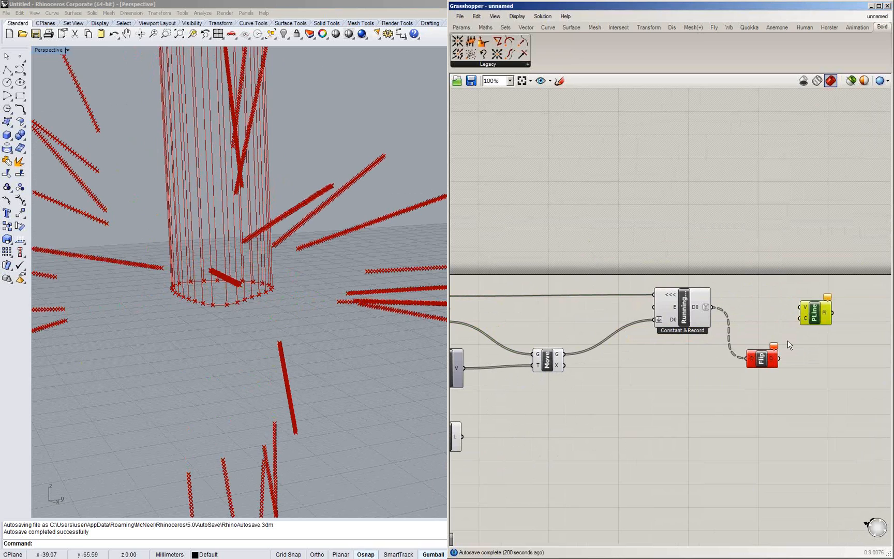
left_click_drag(766, 356, 749, 305)
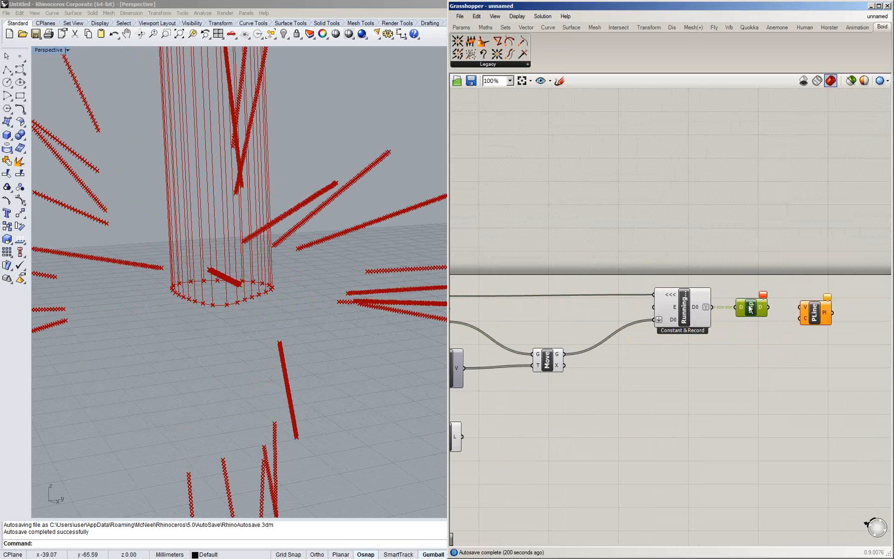
Restart the loop from the Loop Start component
right_click_drag(467, 318, 565, 302)
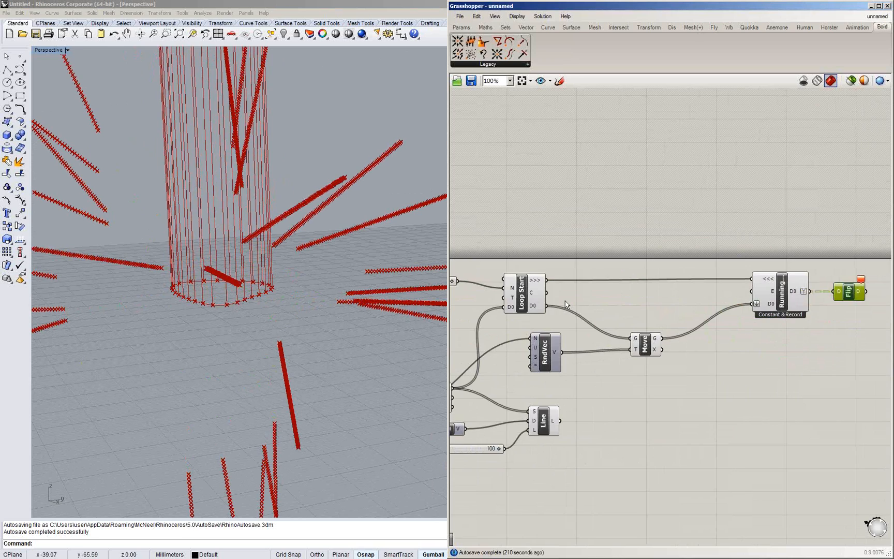
scroll(565, 304, "down", 1)
left_click(546, 296)
double_click(544, 297)
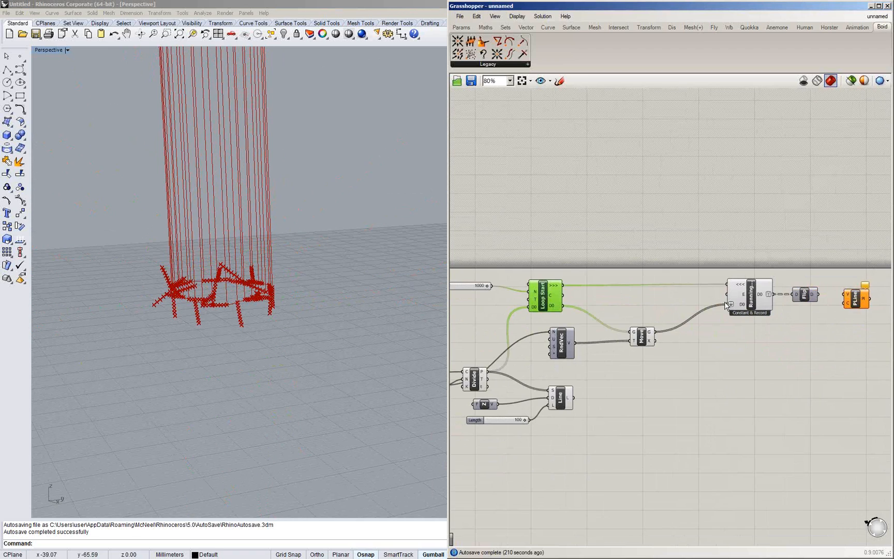
Connect Flip Matrix's output to PolyLine's V input and hide the previews of Loop End and Flip Matrix
right_click_drag(829, 295, 741, 302)
left_click_drag(731, 300, 757, 301)
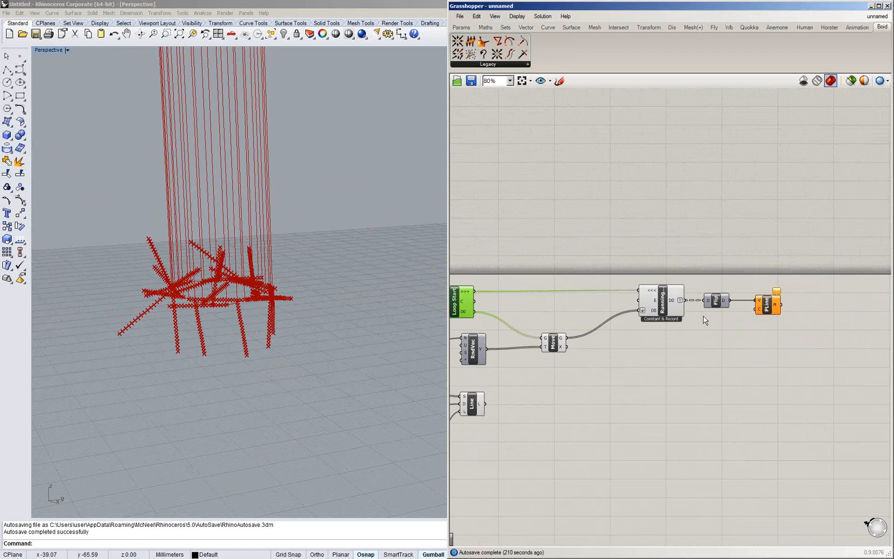
left_click(634, 254)
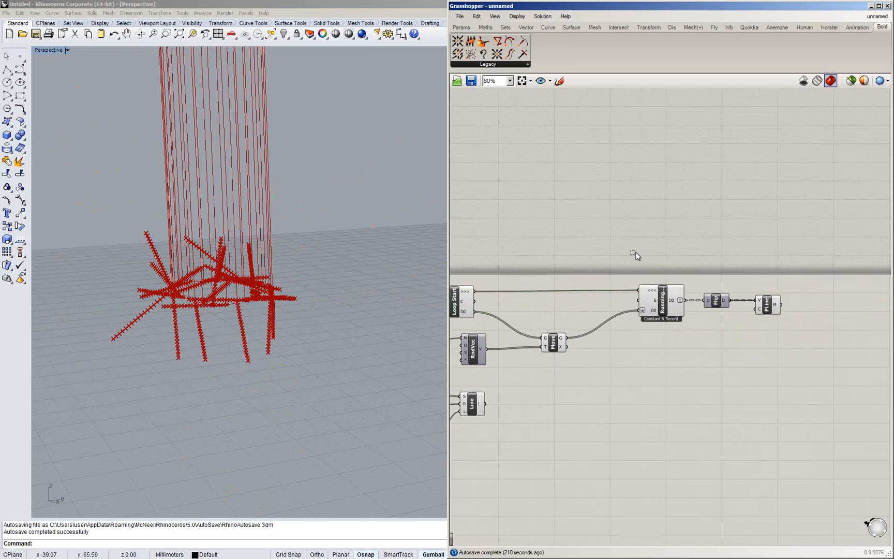
left_click_drag(635, 254, 739, 328)
middle_click(694, 223)
left_click(723, 195)
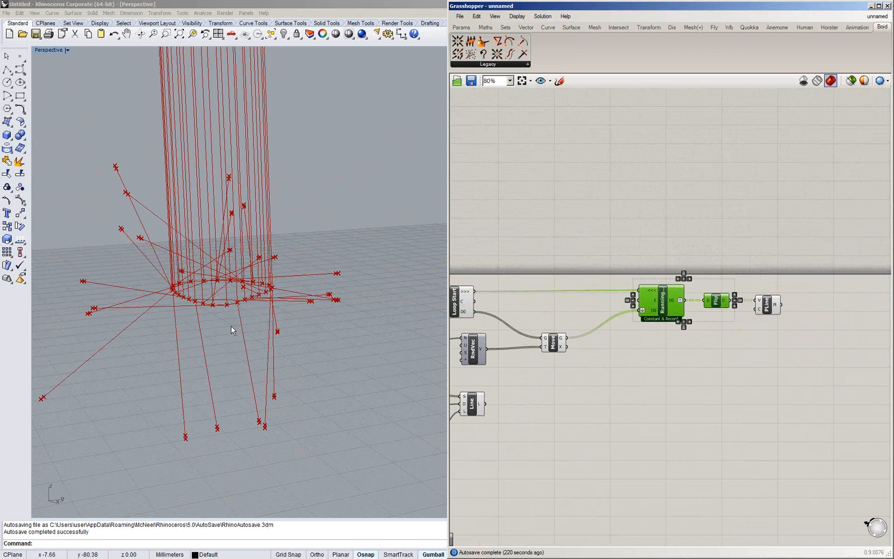
right_click_drag(519, 339, 619, 320)
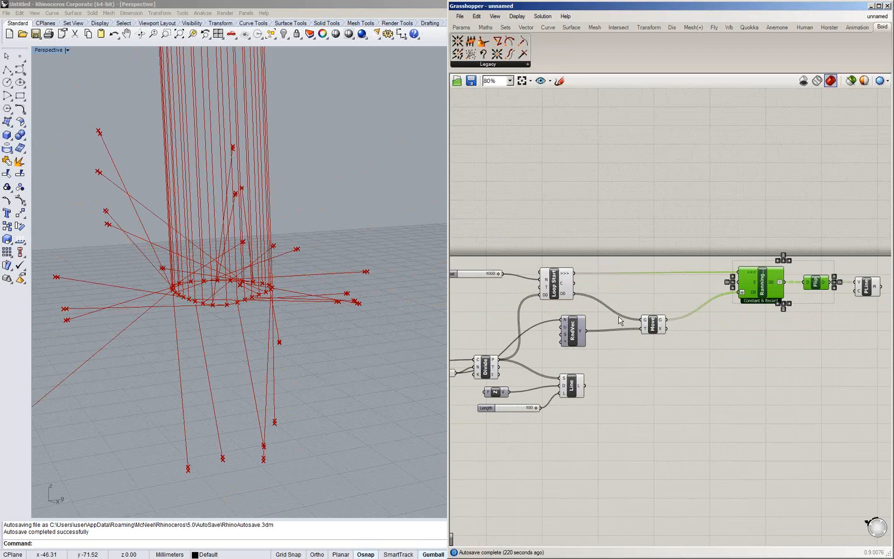
scroll(620, 320, "up", 2)
scroll(618, 295, "up", 2)
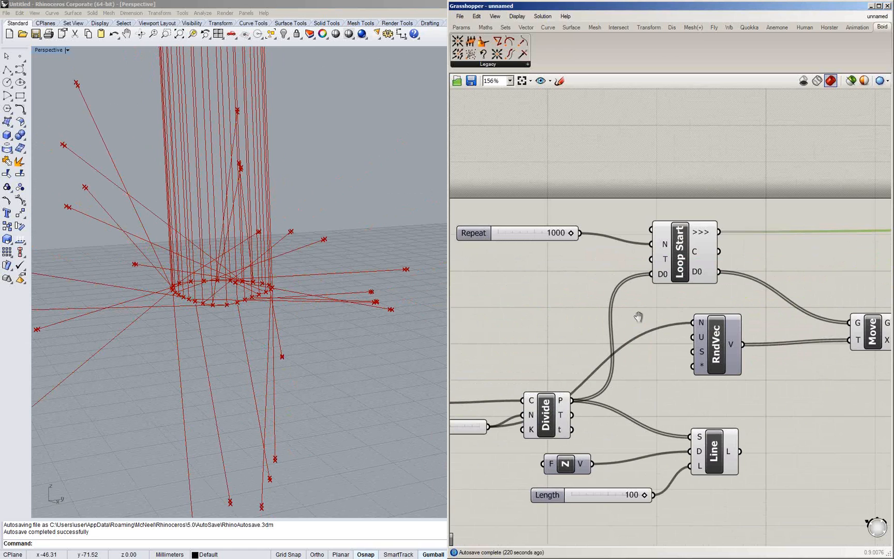
right_click_drag(573, 350, 612, 331)
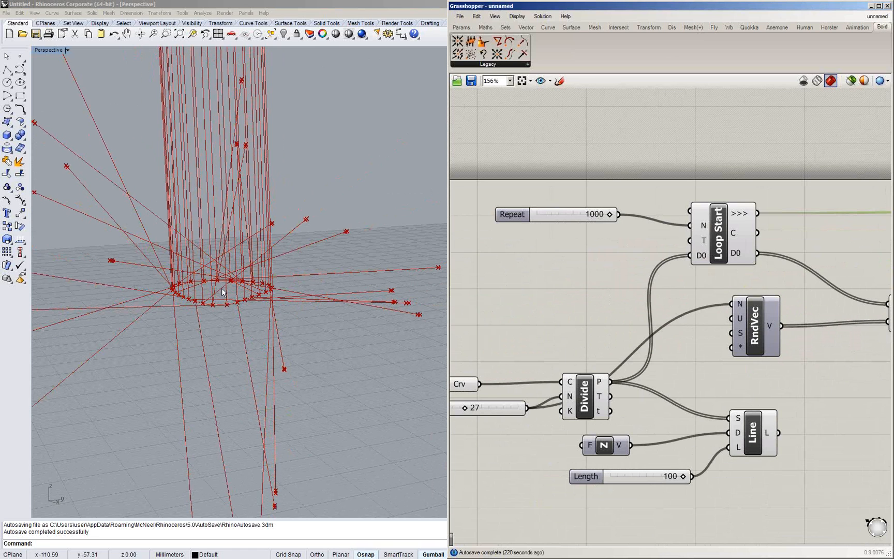
right_click_drag(222, 288, 227, 318)
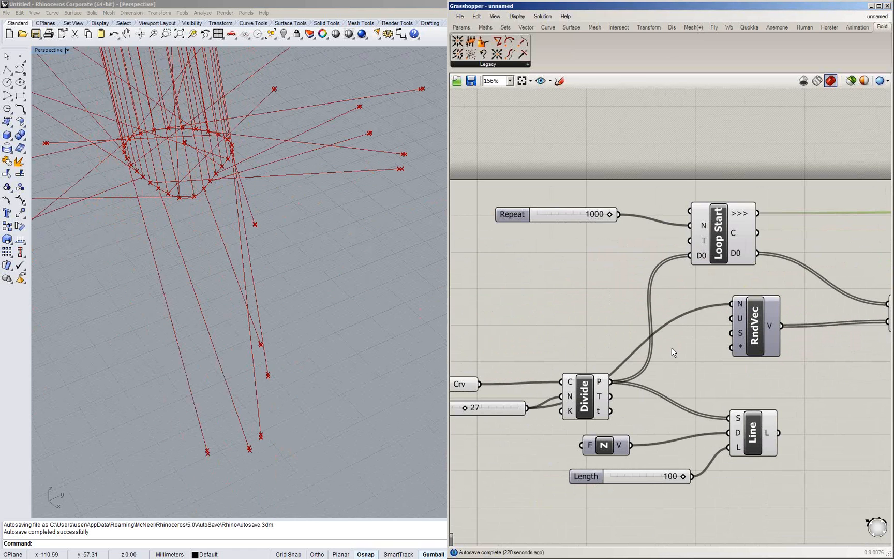
right_click_drag(672, 353, 742, 355)
left_click_drag(650, 412, 628, 313, "alt")
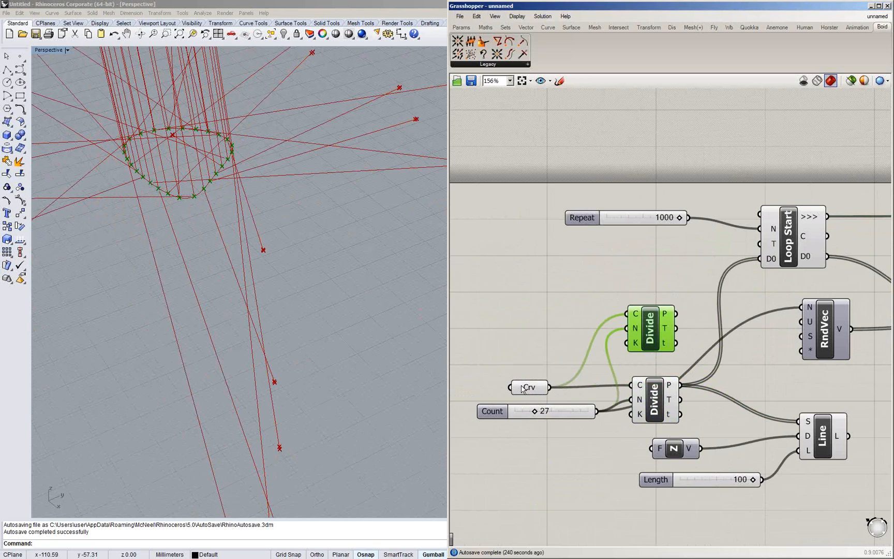
right_click_drag(536, 296, 678, 286)
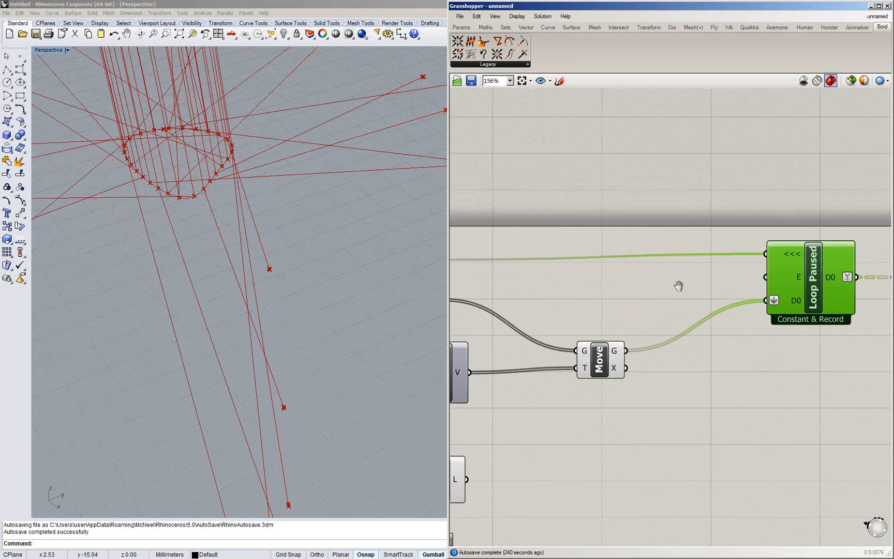
right_click_drag(535, 299, 736, 262)
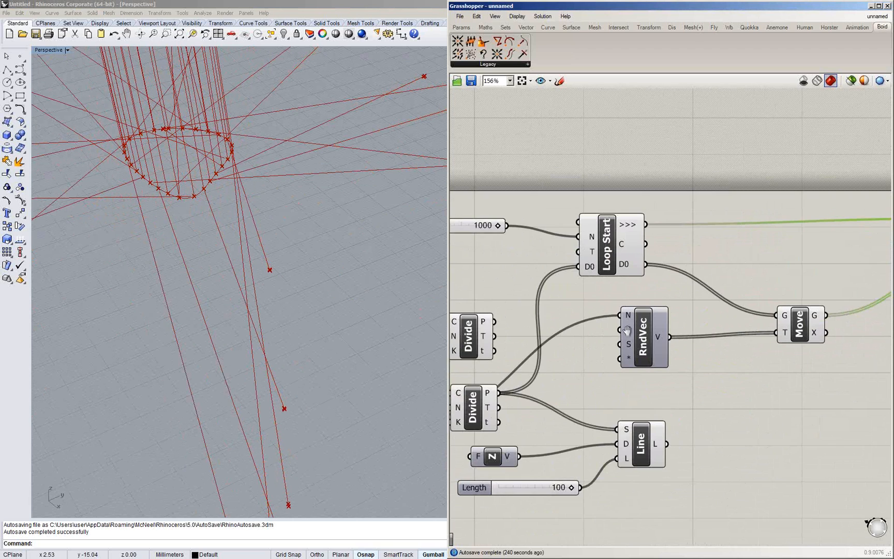
right_click_drag(627, 330, 802, 307)
left_click(212, 211)
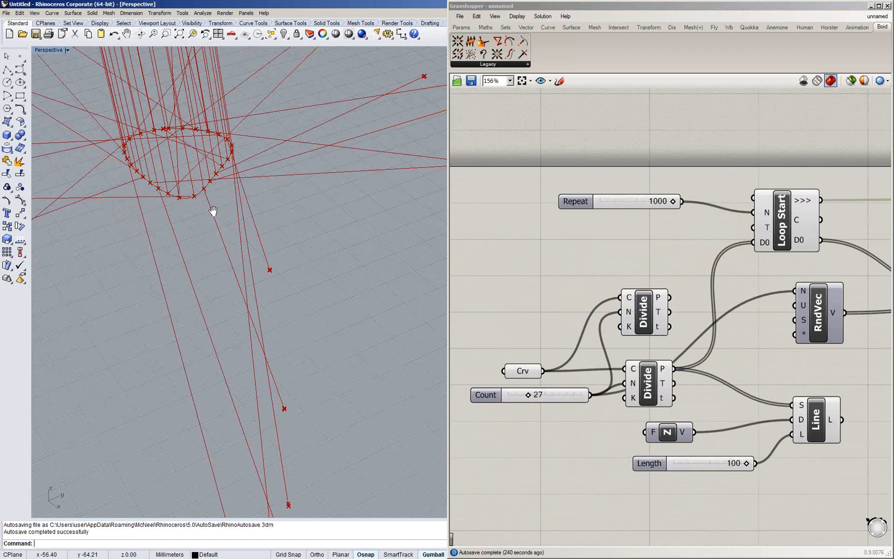
right_click_drag(257, 275, 302, 344, "shift")
right_click_drag(303, 344, 244, 241, "ctrl")
right_click_drag(244, 241, 260, 296, "shift")
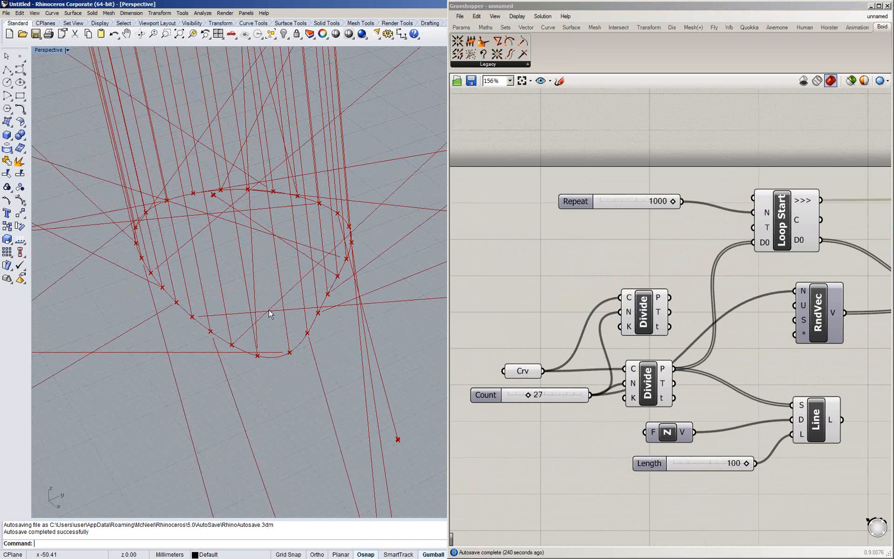
left_click(649, 319)
key("Delete")
Add an Evaluate Curve component above Divide and connect the Crv parameter to its C input
right_click_drag(633, 307, 632, 303)
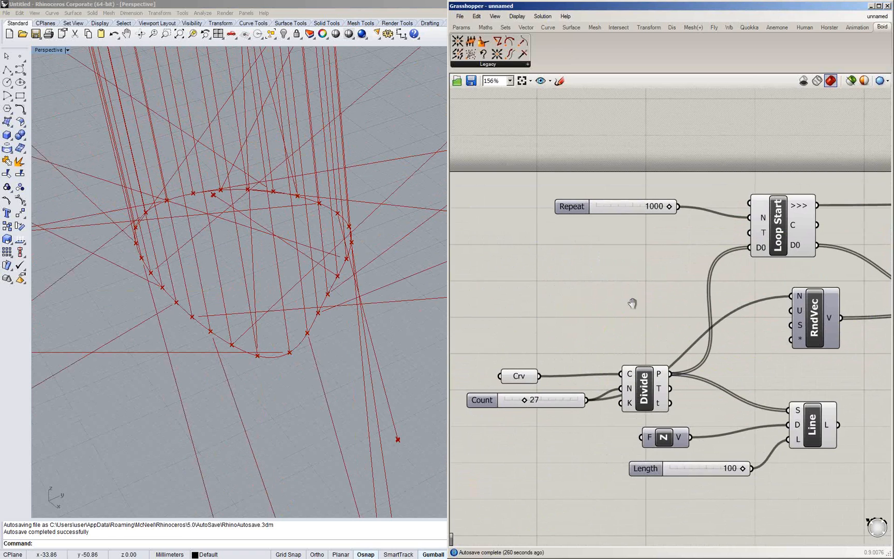
left_click(547, 27)
left_click(521, 64)
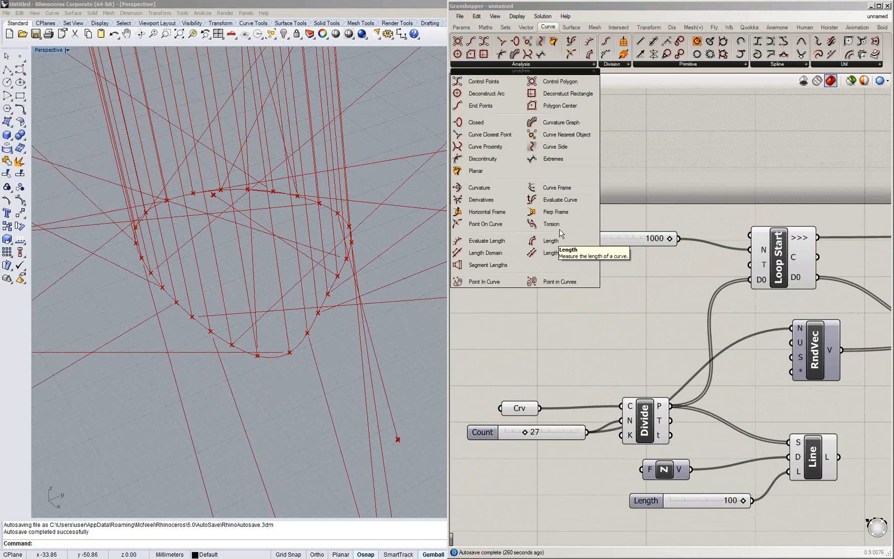
left_click_drag(566, 200, 656, 309)
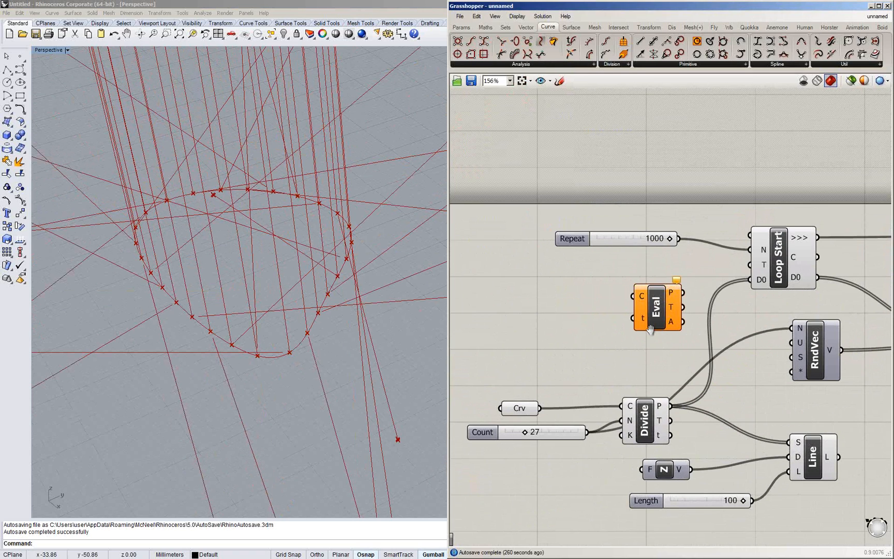
right_click_drag(650, 329, 652, 330)
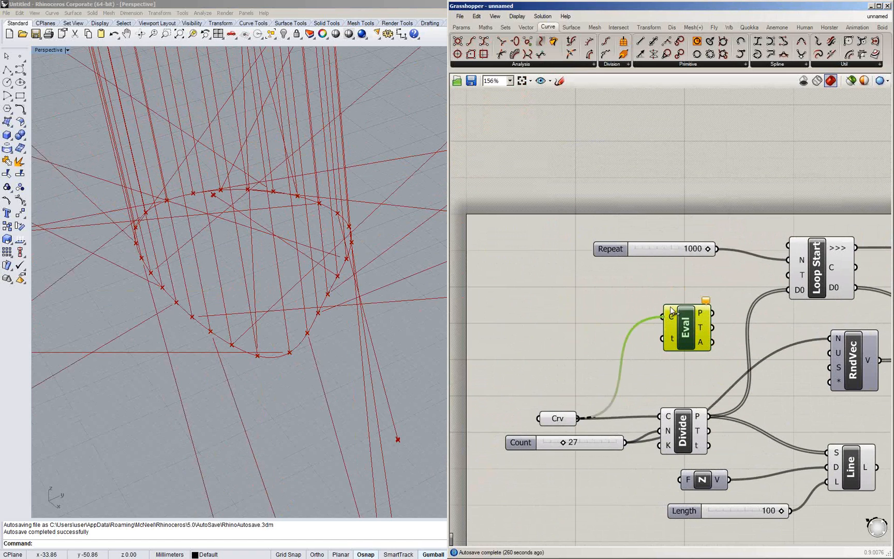
Add a Random component next to Evaluate Curve and a number slider set to 30
double_click(561, 285)
type("random")
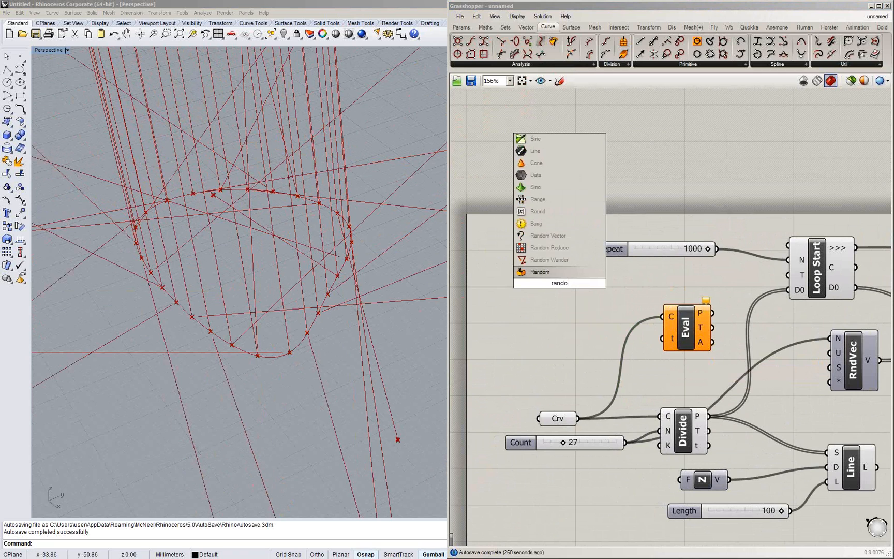
left_click(541, 271)
left_click(519, 321)
double_click(509, 332)
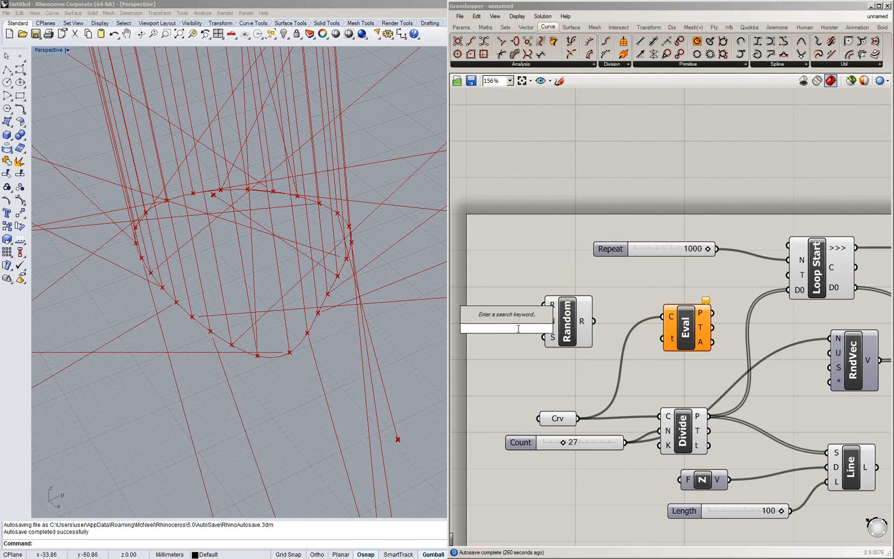
type("30")
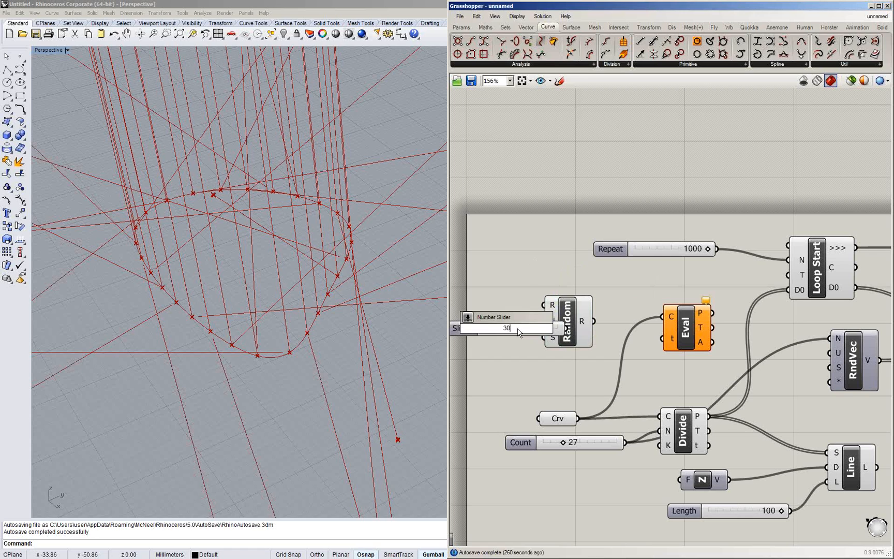
key("Return")
Set the Count slider to 20 and connect the 30 slider to Random's N input
left_click_drag(565, 443, 557, 444)
left_click_drag(581, 314, 610, 310)
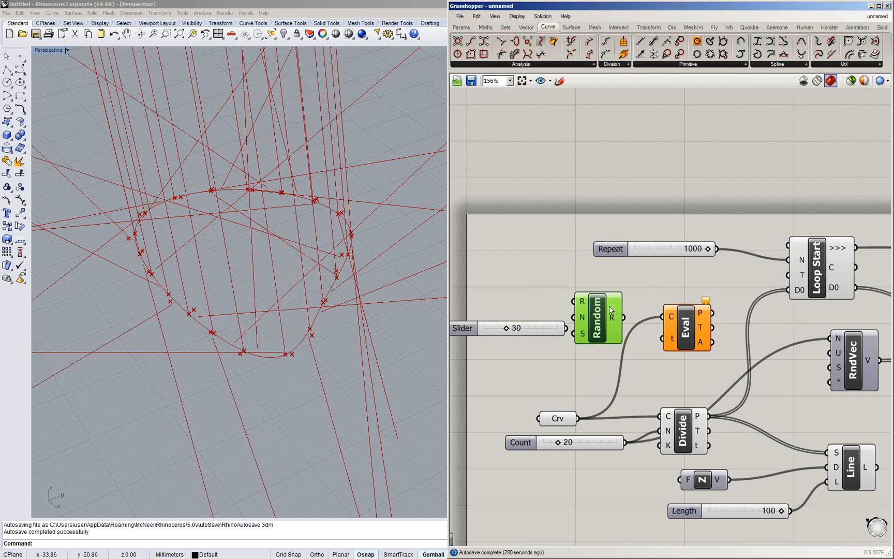
right_click_drag(480, 331, 568, 348)
left_click_drag(542, 346, 517, 337)
left_click_drag(622, 337, 663, 335)
Reparameterize the Crv parameter
right_click_drag(660, 375, 636, 343)
right_click(618, 406)
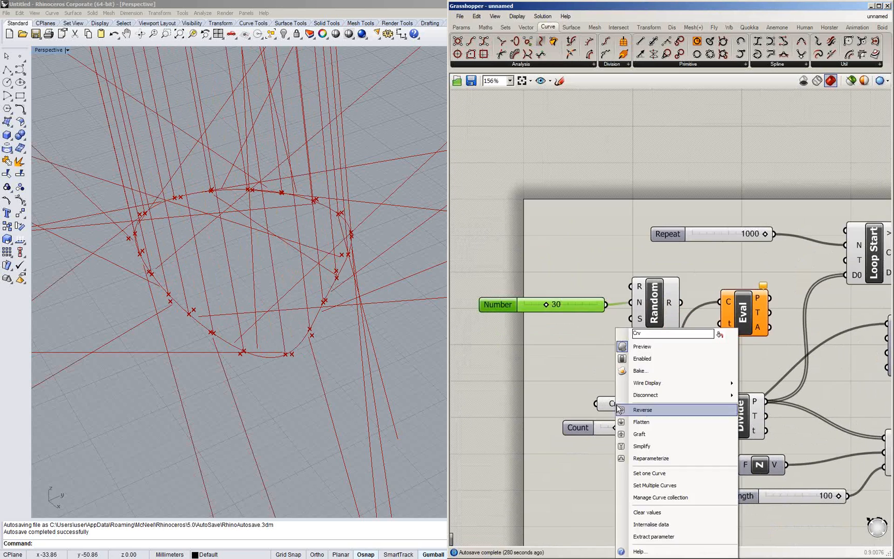
left_click(688, 458)
Connect Random's output to Evaluate Curve's t input and inspect the evaluated points on the base curve
mouse_move(671, 305)
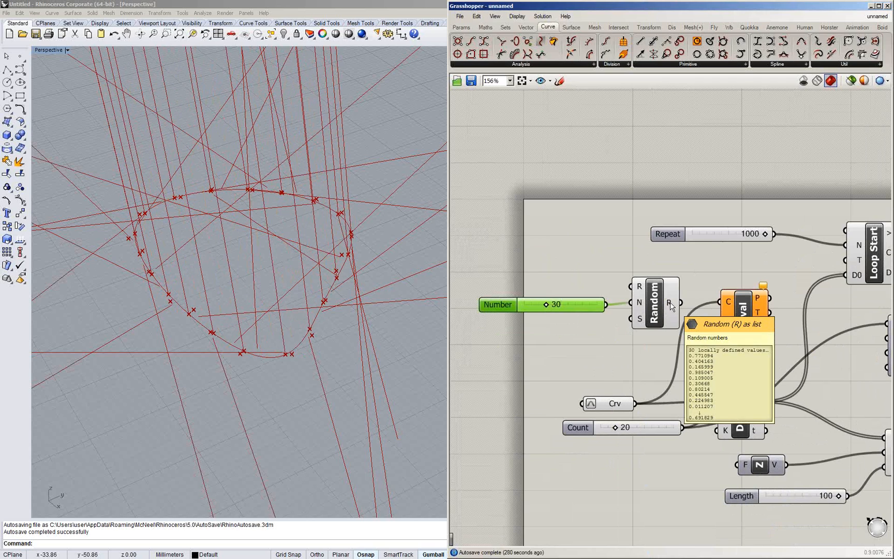
left_click_drag(681, 302, 720, 324)
right_click_drag(757, 324, 674, 327)
left_click(671, 313)
left_click(312, 317)
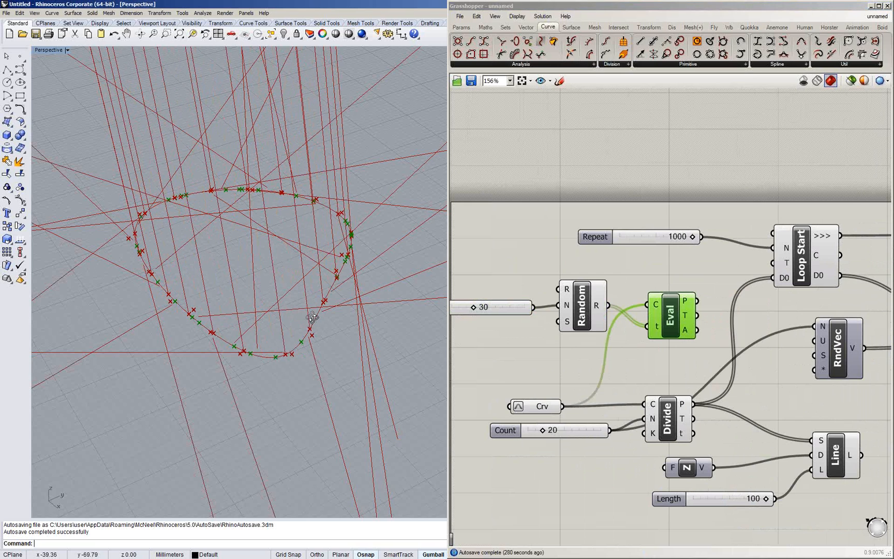
right_click_drag(312, 317, 322, 258)
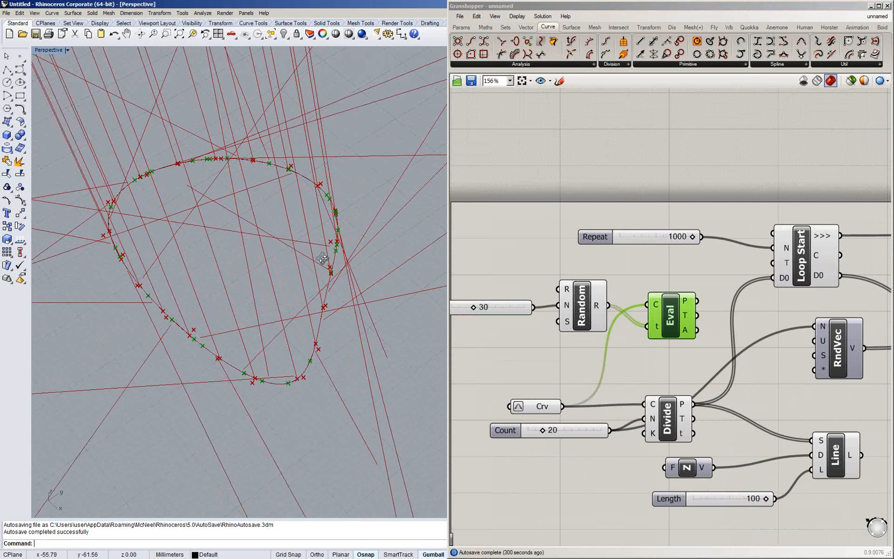
Feed Evaluate Curve's points into Loop Start's D0 input in place of the Divide points, and delete the random vector component
left_click_drag(599, 319, 697, 295)
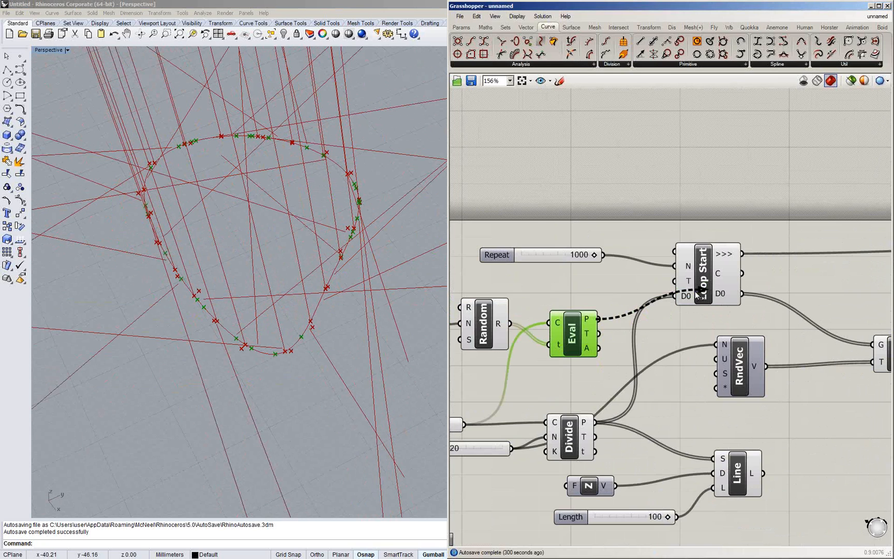
left_click_drag(696, 293, 675, 296)
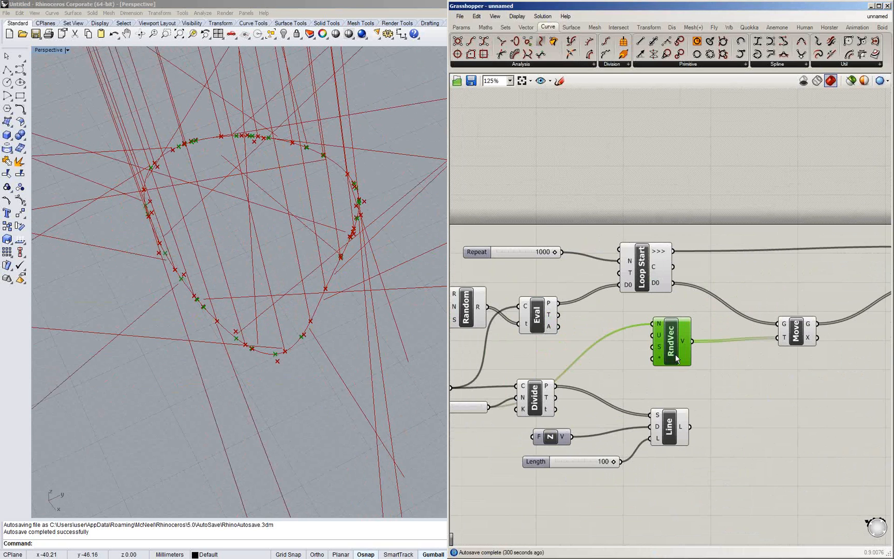
key("Delete")
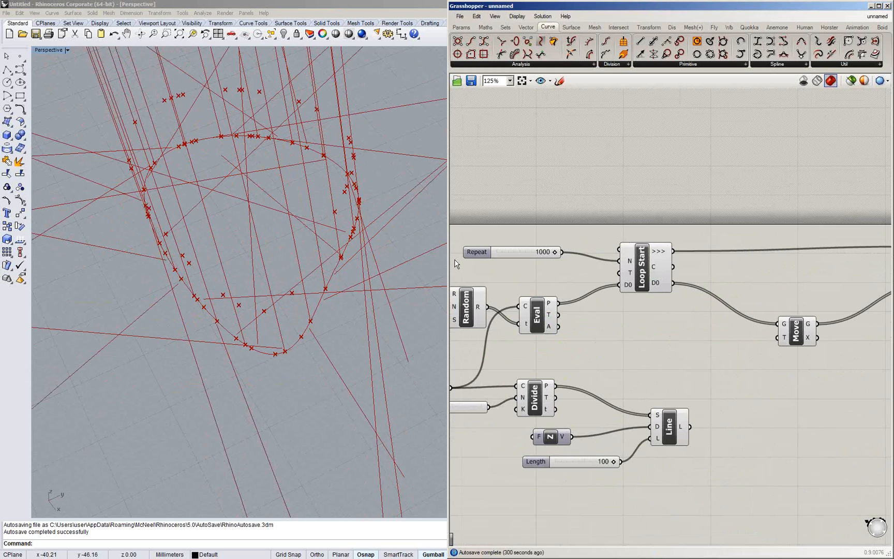
right_click_drag(316, 222, 318, 217)
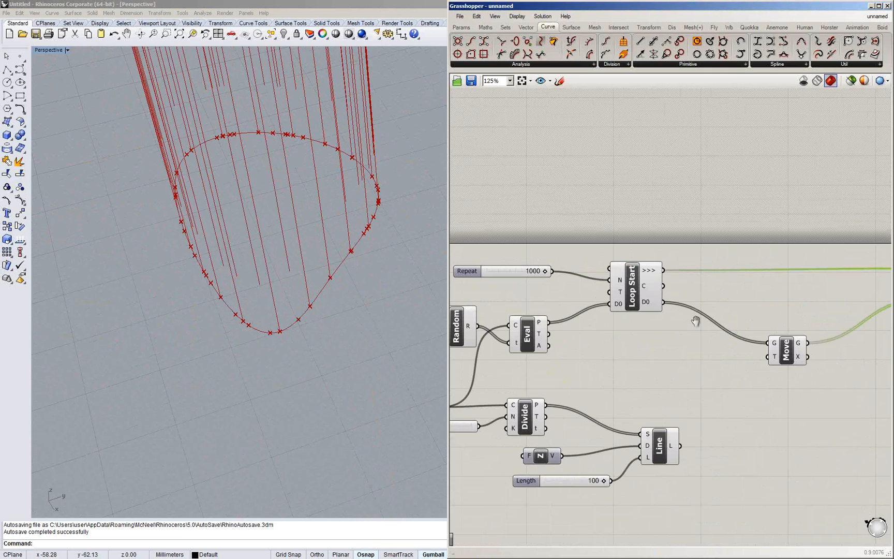
Add a second data channel, D1, to the loop components and reposition Move between them
right_click_drag(696, 320, 754, 364)
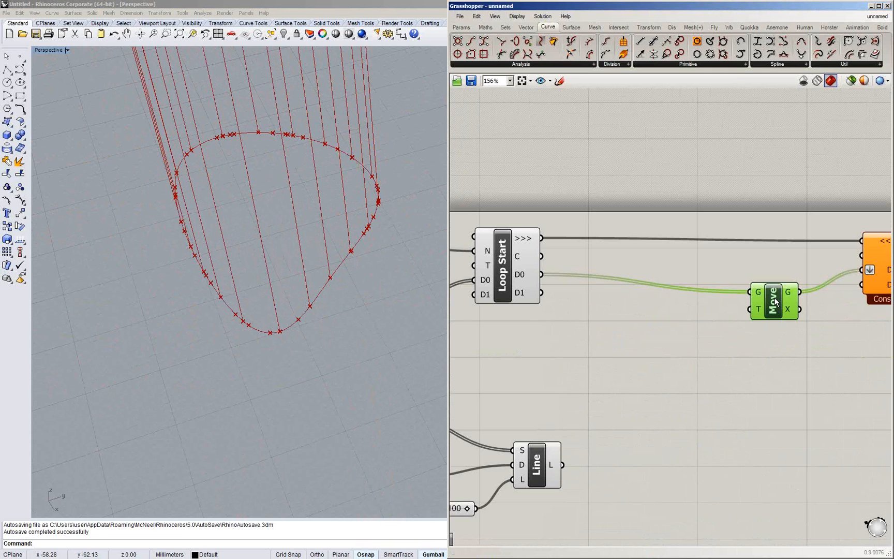
right_click_drag(536, 366, 798, 329)
right_click_drag(583, 324, 609, 360)
left_click_drag(661, 334, 673, 326)
Add a Random Vector component and place it just below Evaluate Curve
right_click_drag(595, 293, 670, 286)
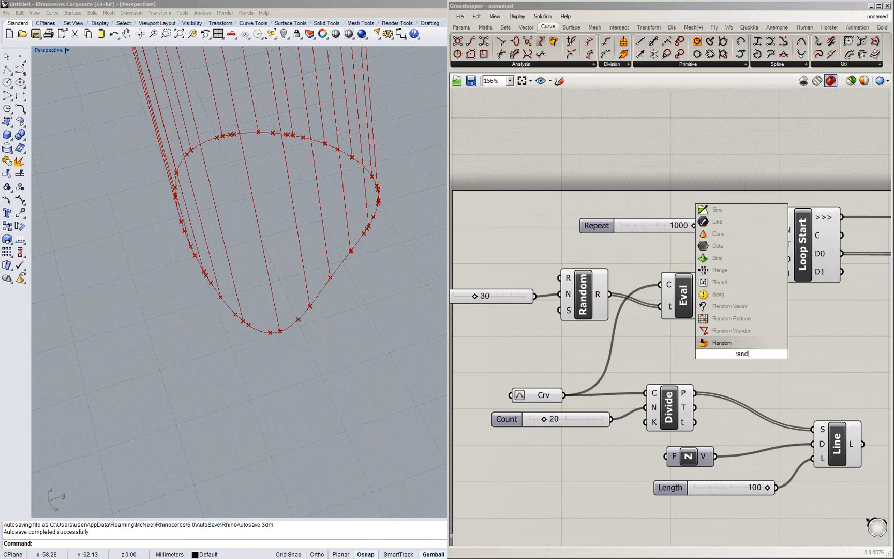
type("om")
left_click(732, 309)
left_click_drag(734, 347, 717, 340)
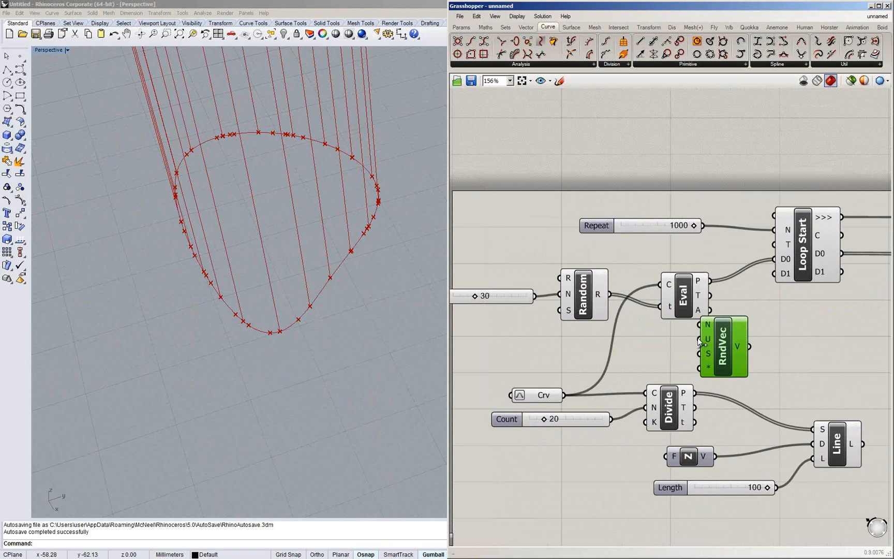
Connect the slider set to 30 to the random vector's N input and the random vector's output to Loop Start's D1 input
left_click_drag(535, 295, 703, 279)
left_click_drag(724, 343, 690, 335)
left_click_drag(716, 338, 769, 291)
scroll(769, 300, "down", 3)
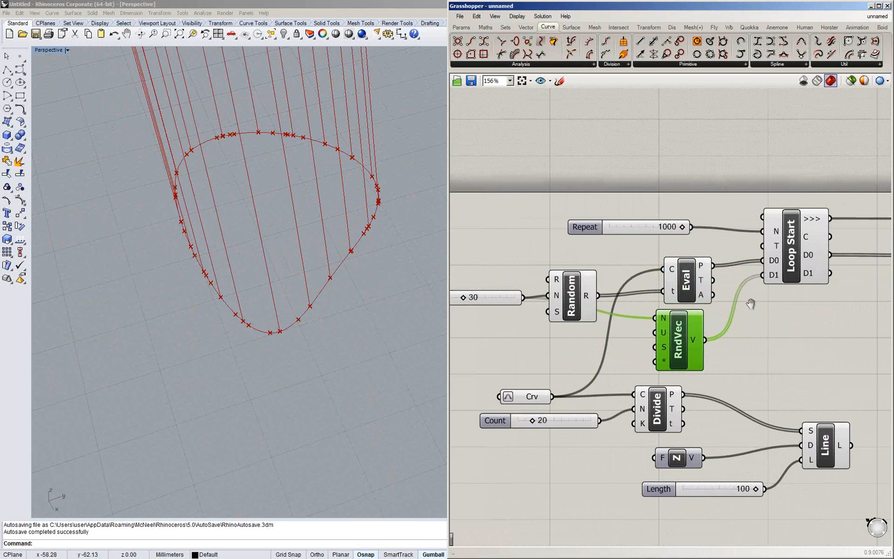
right_click_drag(761, 380, 599, 352)
Connect Loop Start's D1 output to the T input of the Move component
scroll(598, 352, "up", 1)
left_click_drag(564, 281, 754, 284)
right_click_drag(673, 268, 642, 282)
left_click(505, 282)
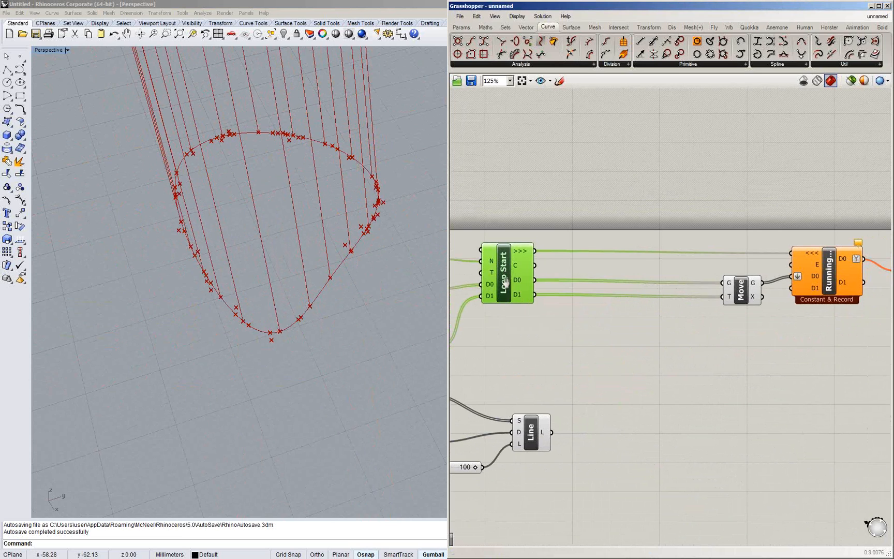
Connect Loop Start's D1 output to the D1 input of the Loop End component
right_click_drag(506, 282, 604, 286)
right_click_drag(856, 281, 710, 286)
right_click_drag(489, 312, 611, 311)
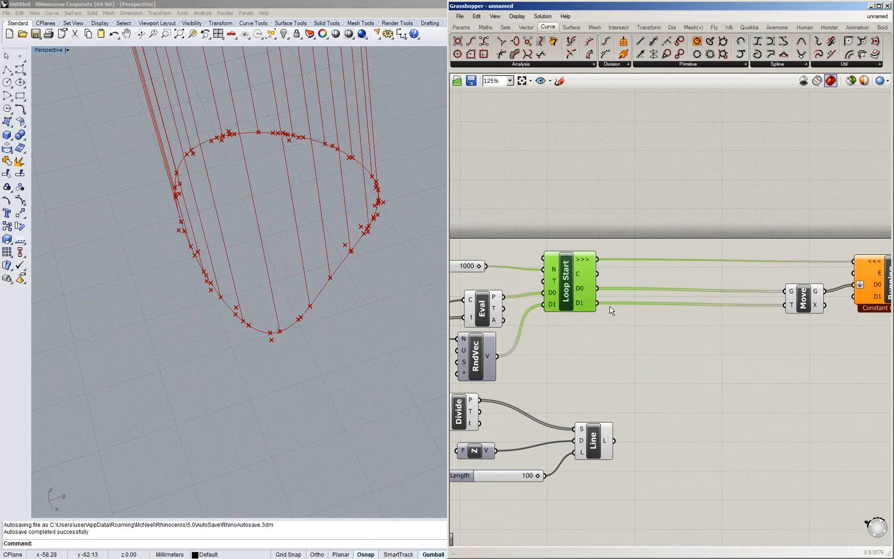
right_click_drag(664, 339, 657, 339)
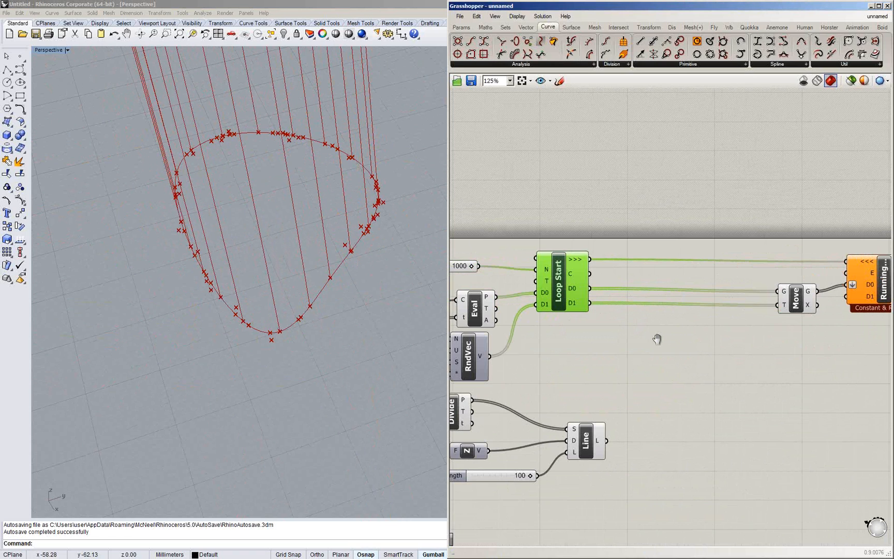
scroll(653, 331, "down", 4)
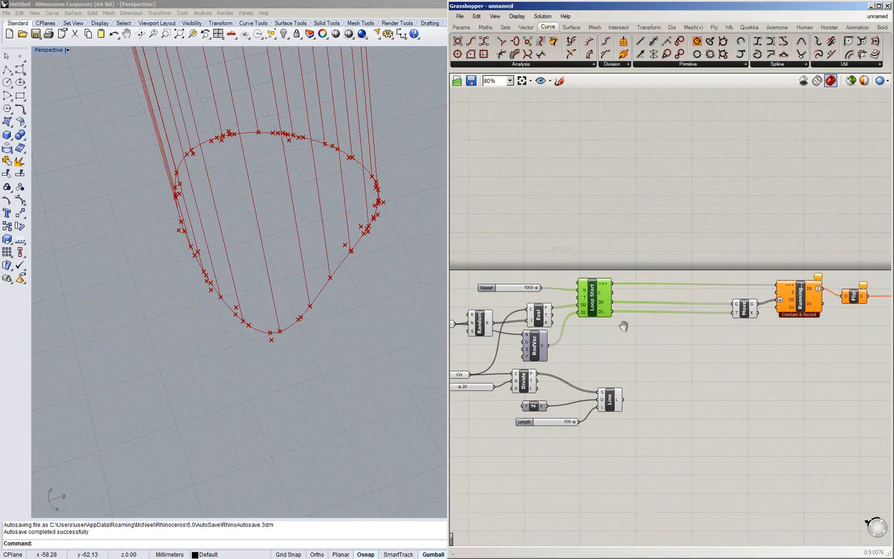
scroll(623, 325, "up", 3)
right_click_drag(718, 269, 401, 294)
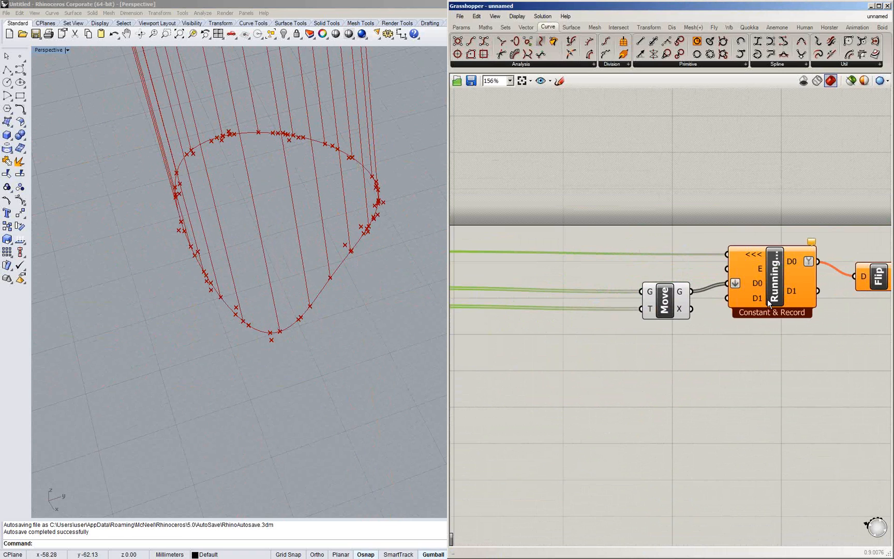
scroll(791, 274, "up", 3)
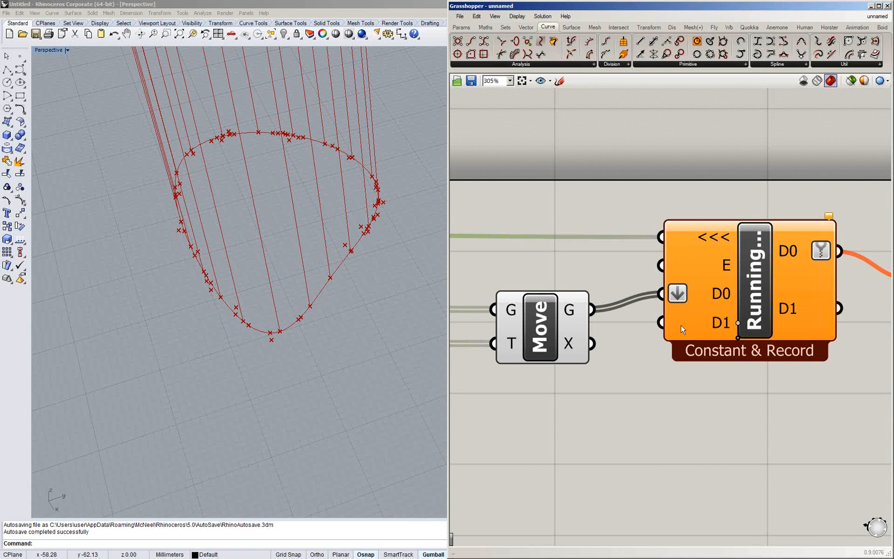
scroll(681, 325, "down", 1)
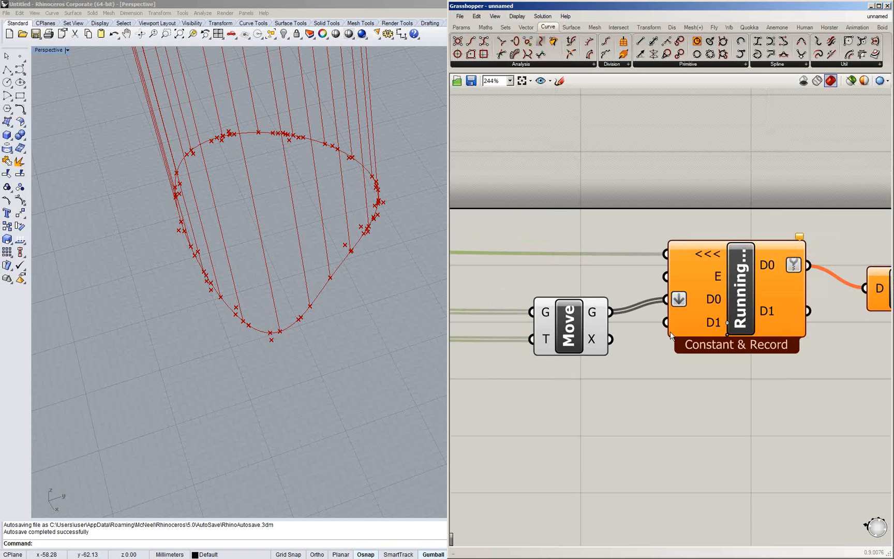
scroll(673, 338, "down", 2)
scroll(678, 341, "down", 2)
left_click(683, 300)
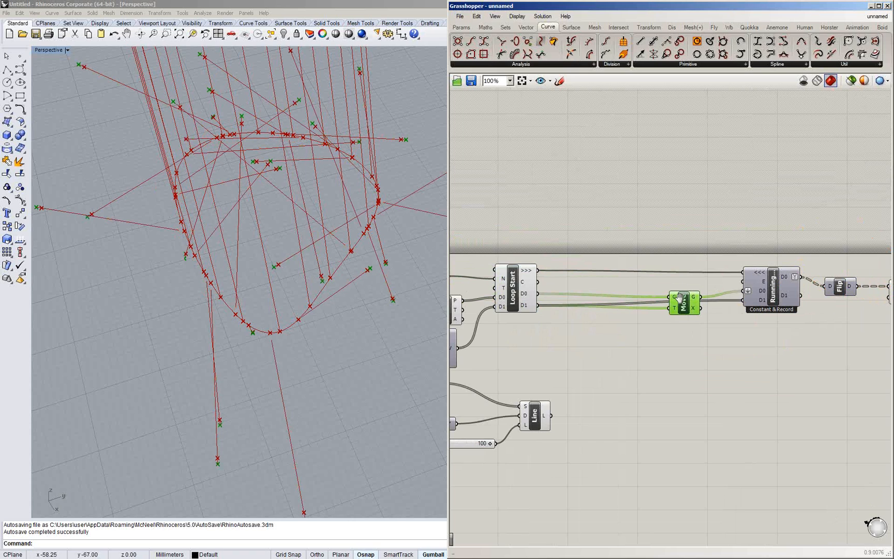
Reset the loop's Repeat slider to 0 and highlight the Eval points and the Line geometry for inspection
right_click_drag(679, 297, 853, 309)
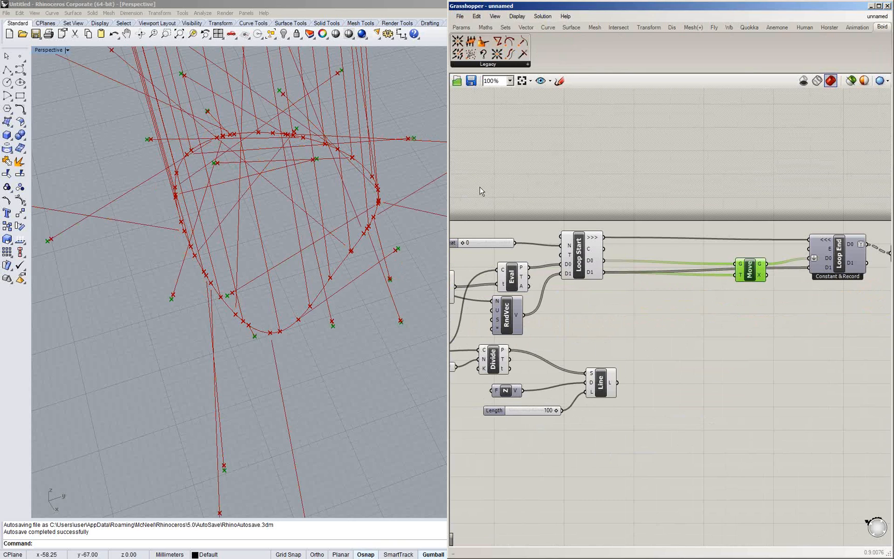
left_click(511, 279)
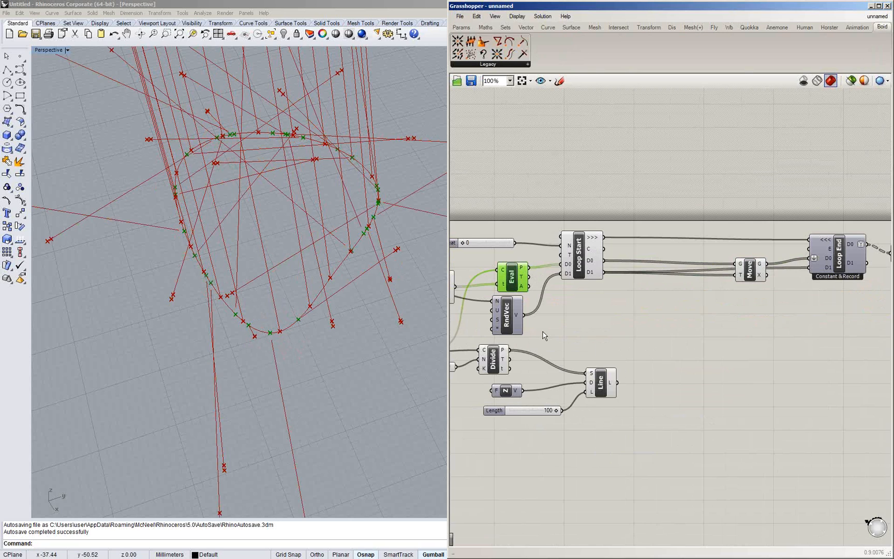
left_click(601, 383)
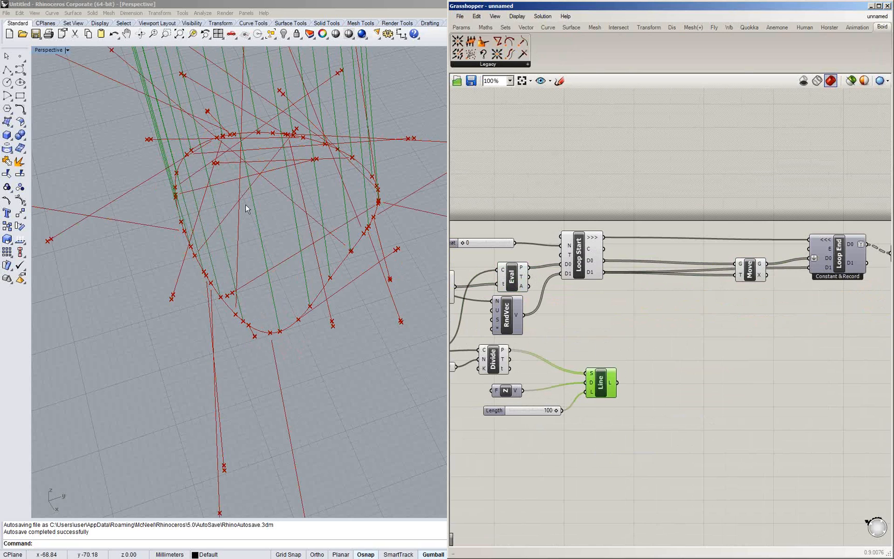
left_click(256, 221)
right_click_drag(256, 221, 316, 284, "shift")
Place a Boid Revolve component below the loop wires and connect Loop Start's D0 to its P and D1 to its V input
left_click_drag(509, 41, 662, 307)
left_click(667, 318)
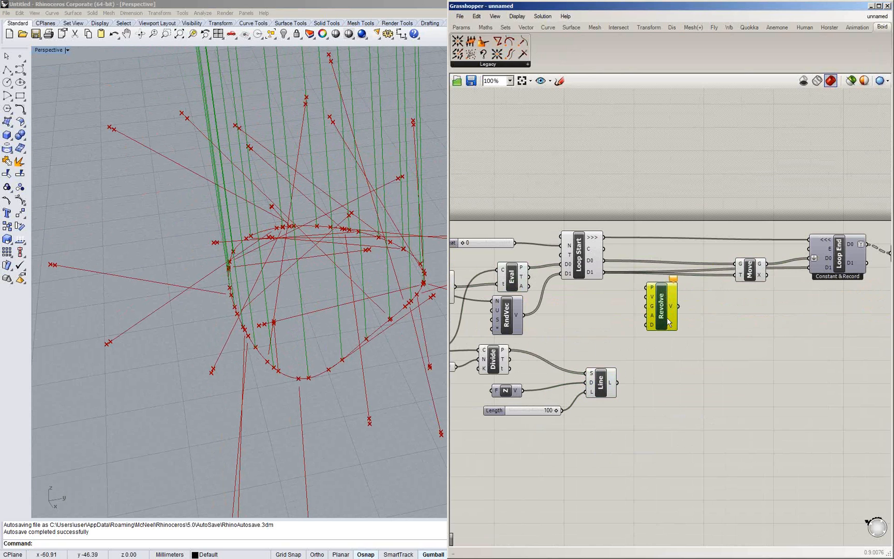
left_click_drag(669, 322, 682, 338)
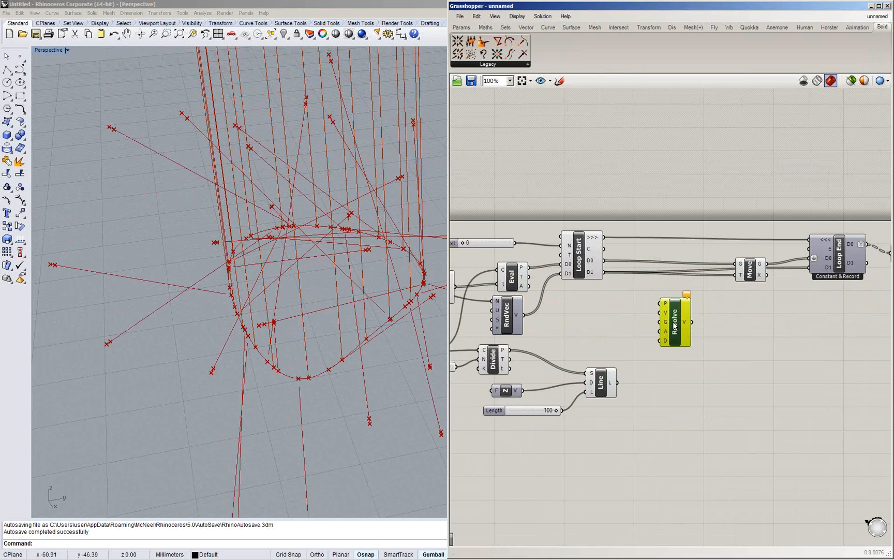
left_click_drag(604, 261, 661, 304)
scroll(663, 306, "up", 1)
scroll(663, 303, "up", 1)
left_click_drag(570, 255, 659, 318)
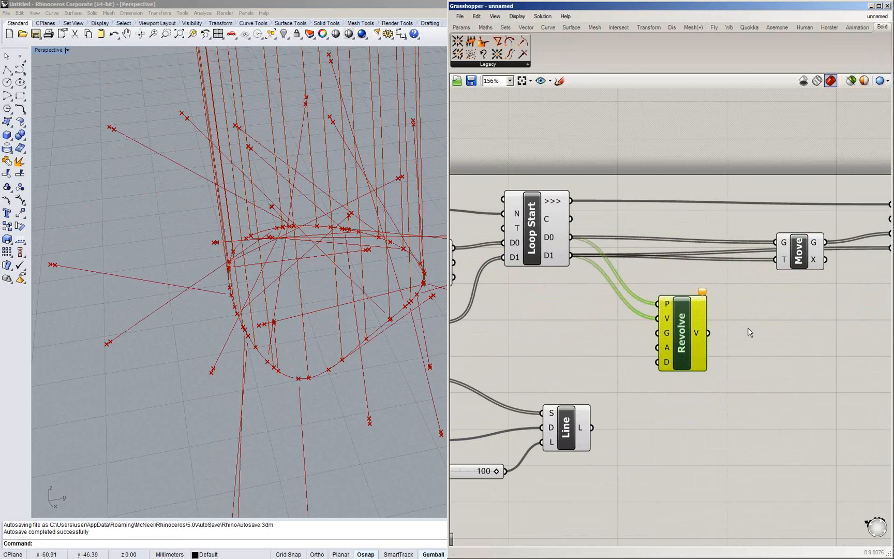
Connect the Line component's L output to the G input of Revolve
right_click_drag(726, 324, 627, 329)
scroll(673, 329, "down", 1)
scroll(625, 333, "up", 2)
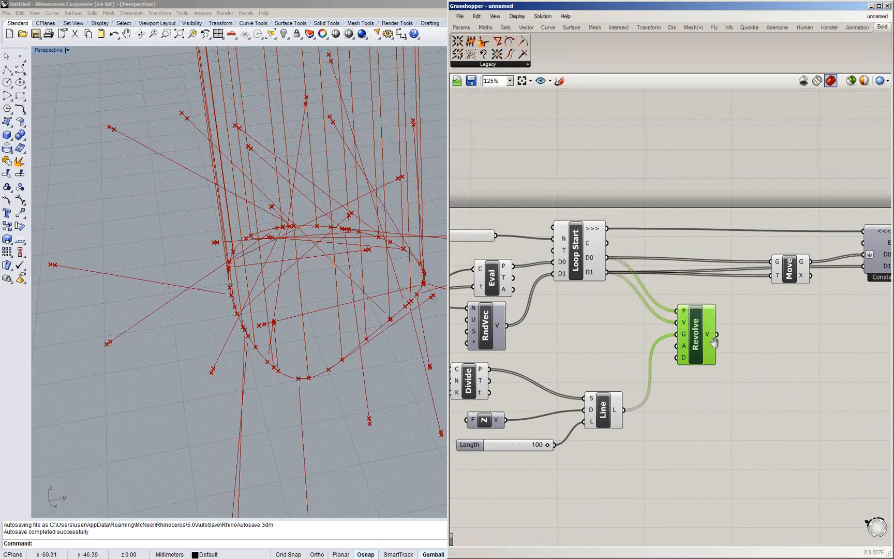
right_click_drag(714, 342, 674, 362)
scroll(674, 362, "up", 1)
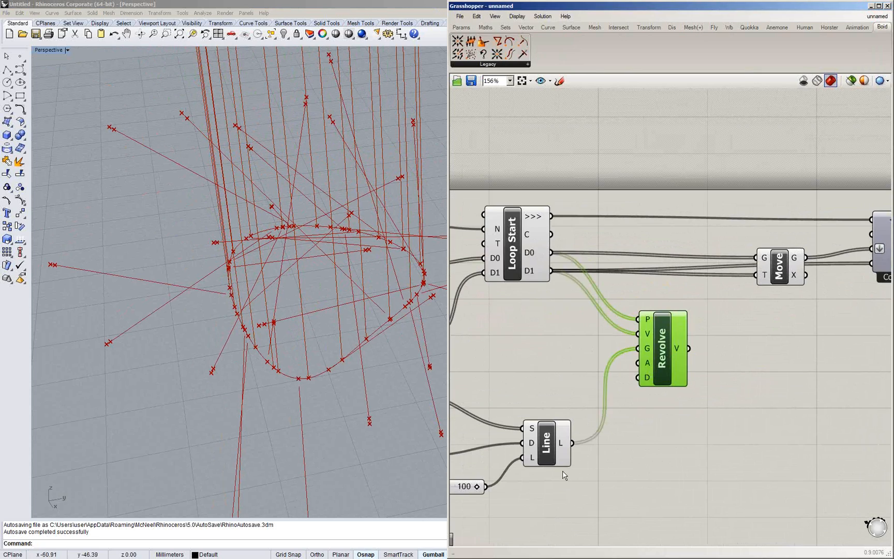
Insert a Curve parameter between the Line output and Revolve's G input
double_click(539, 338)
type("curve")
key("Return")
left_click_drag(572, 443, 521, 339)
left_click_drag(560, 339, 606, 348)
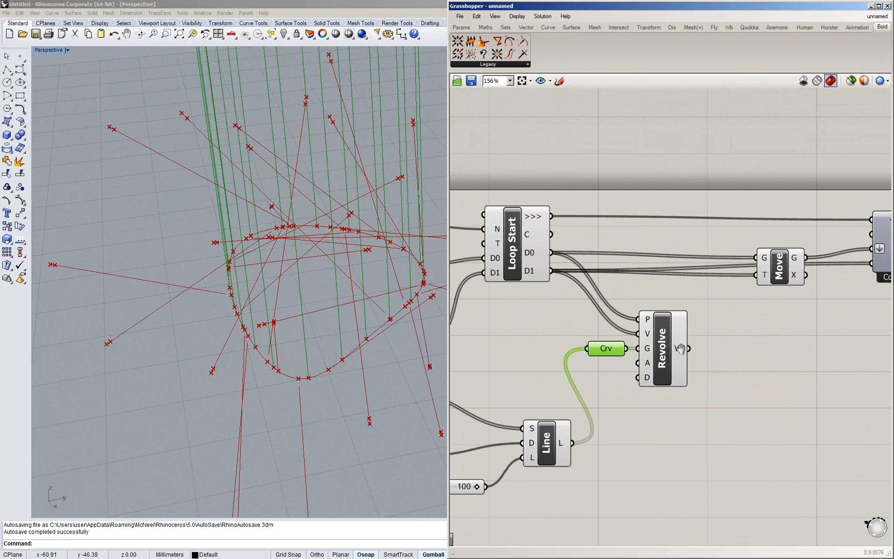
right_click_drag(680, 349, 689, 385)
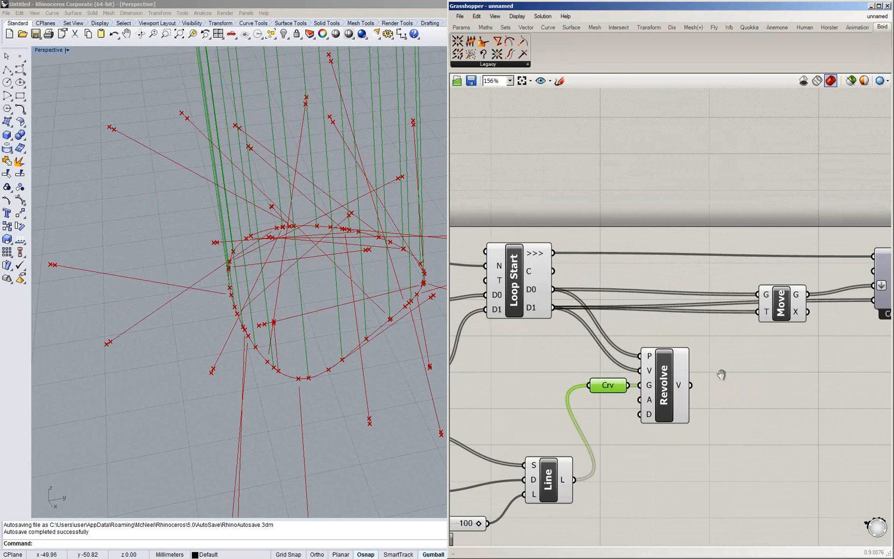
right_click_drag(713, 373, 712, 373)
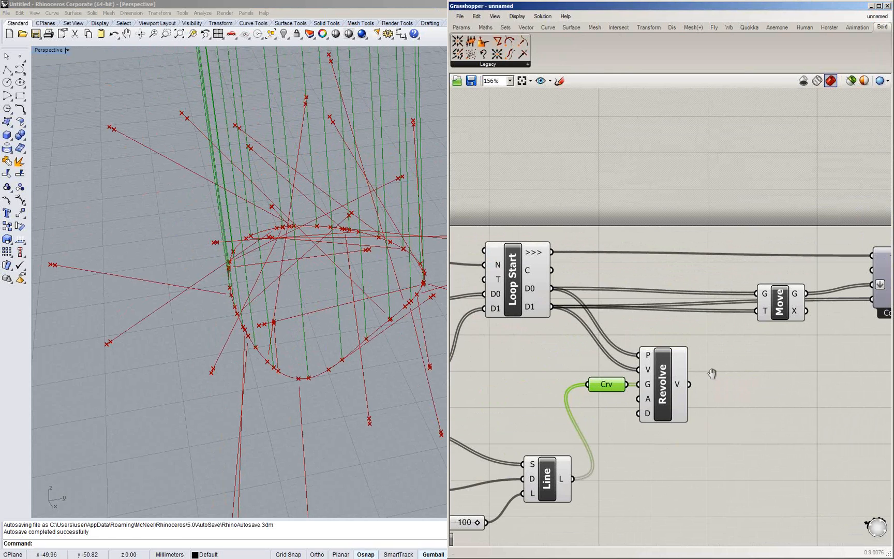
Connect Revolve's V output to Move's T input and Loop End's D1 input, replacing the direct wires from Loop Start
right_click_drag(712, 373, 641, 377)
left_click_drag(709, 307, 685, 301)
right_click_drag(546, 320, 654, 312)
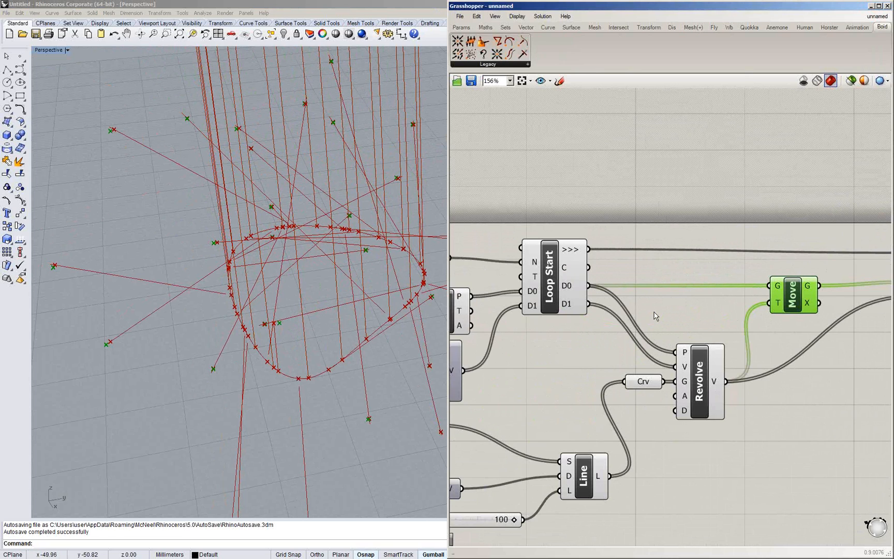
scroll(655, 315, "down", 2)
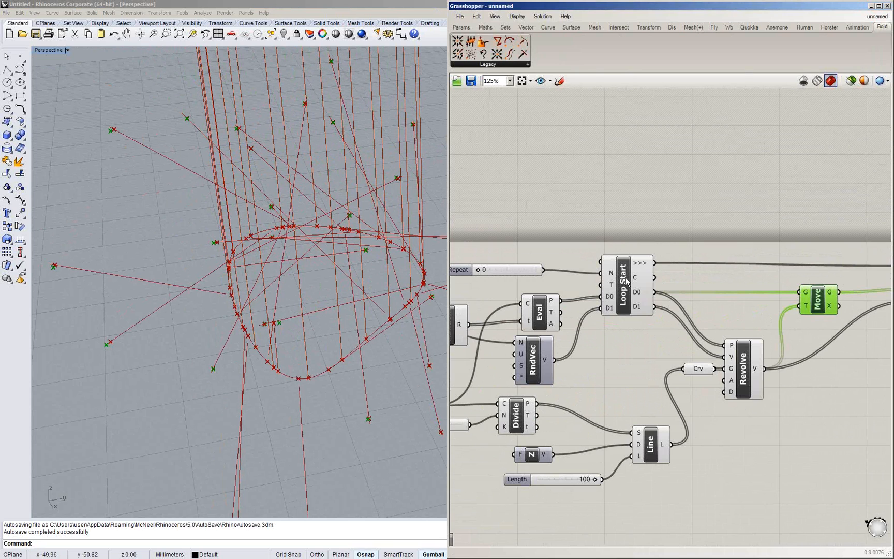
Set the loop's Repeat slider to 472 and examine the points revolving around the vertical lines
right_click_drag(626, 281, 702, 289)
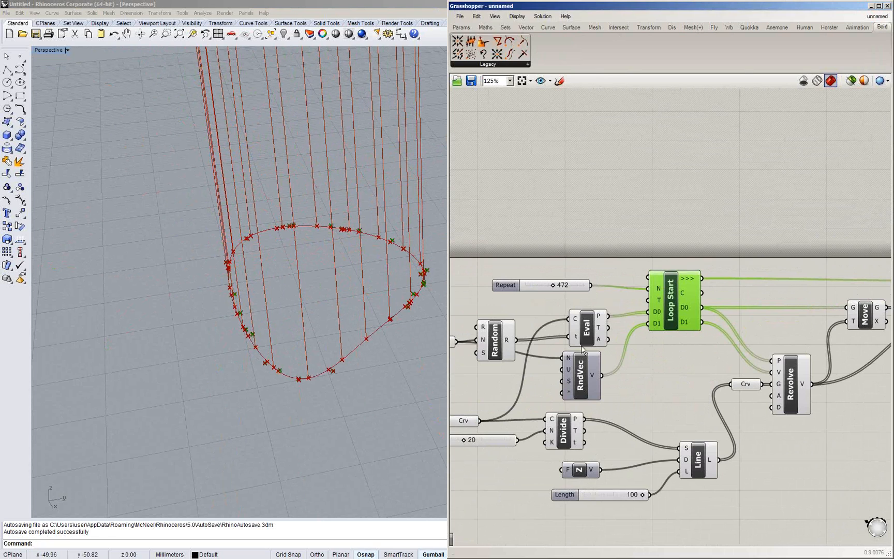
scroll(328, 335, "down", 1)
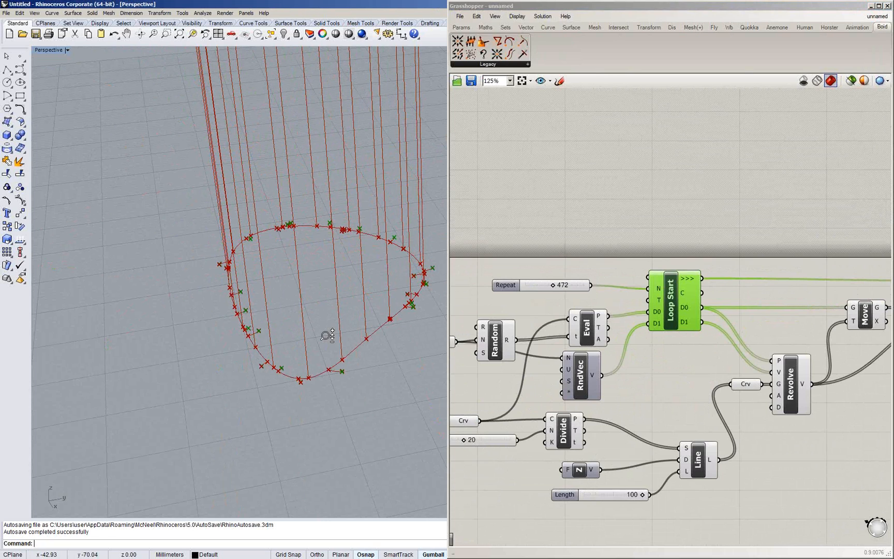
scroll(311, 362, "up", 3)
right_click_drag(295, 392, 273, 336)
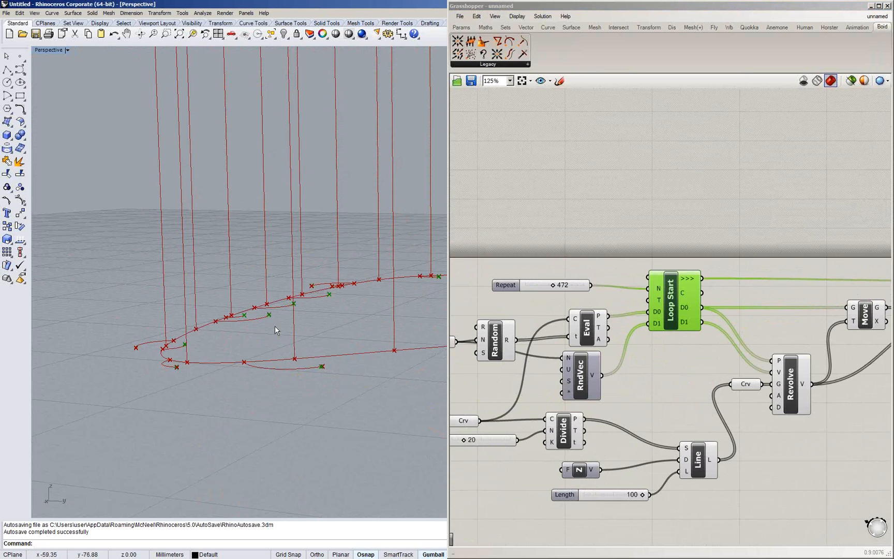
right_click_drag(318, 302, 254, 323)
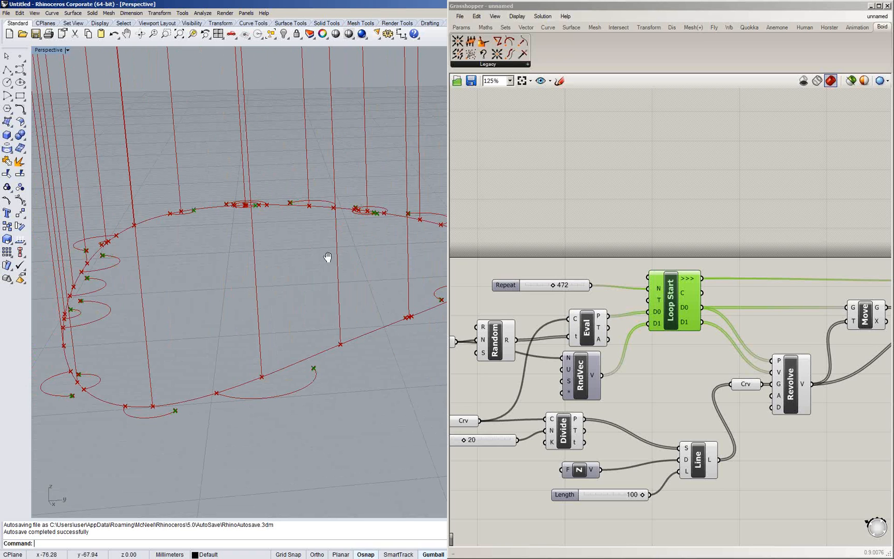
right_click_drag(328, 257, 320, 267, "shift")
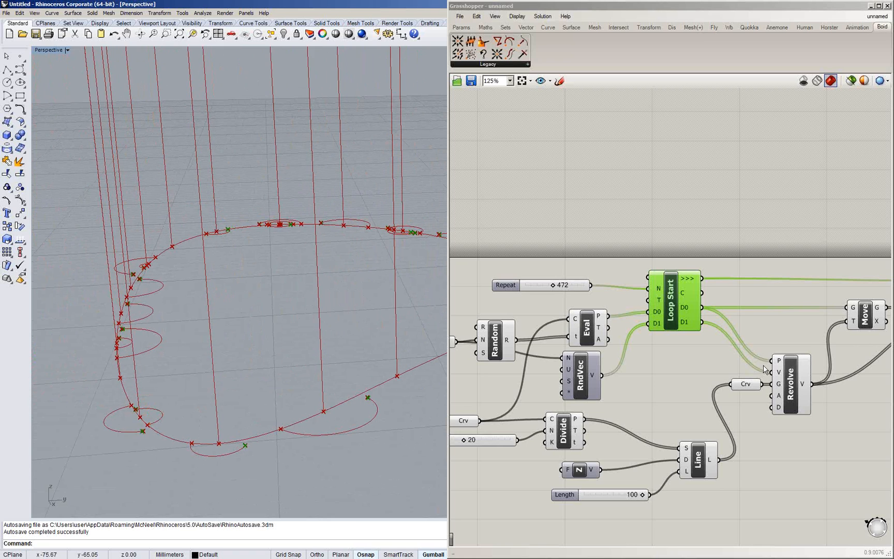
Add a Unit Z vector component and place it below Revolve
right_click_drag(765, 368, 662, 326)
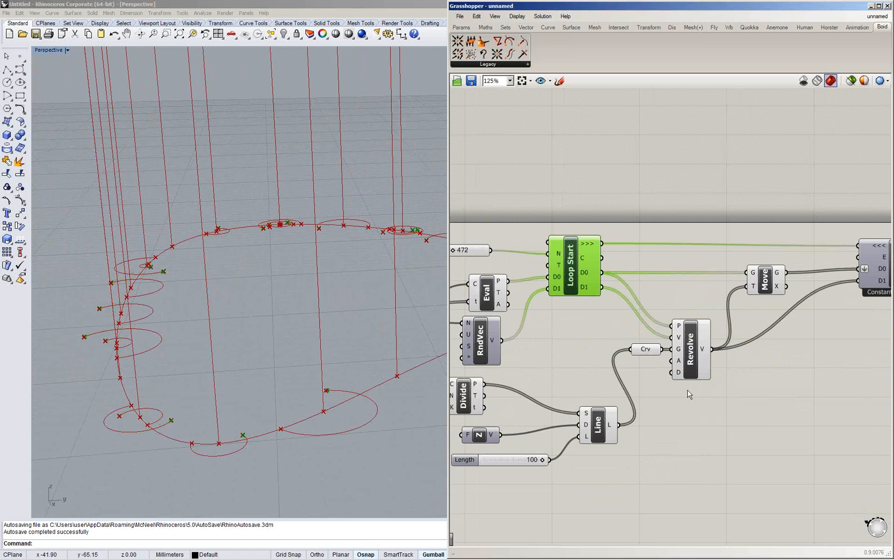
right_click_drag(662, 465, 710, 421)
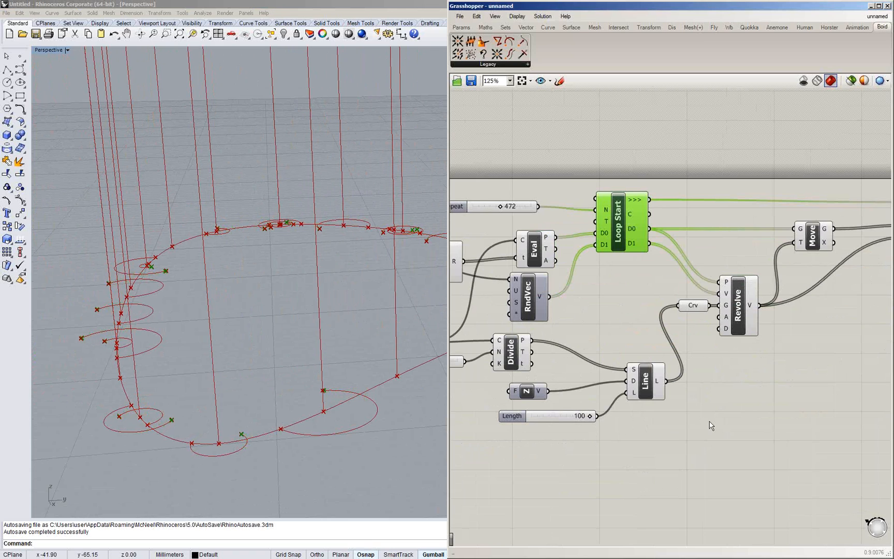
double_click(720, 433)
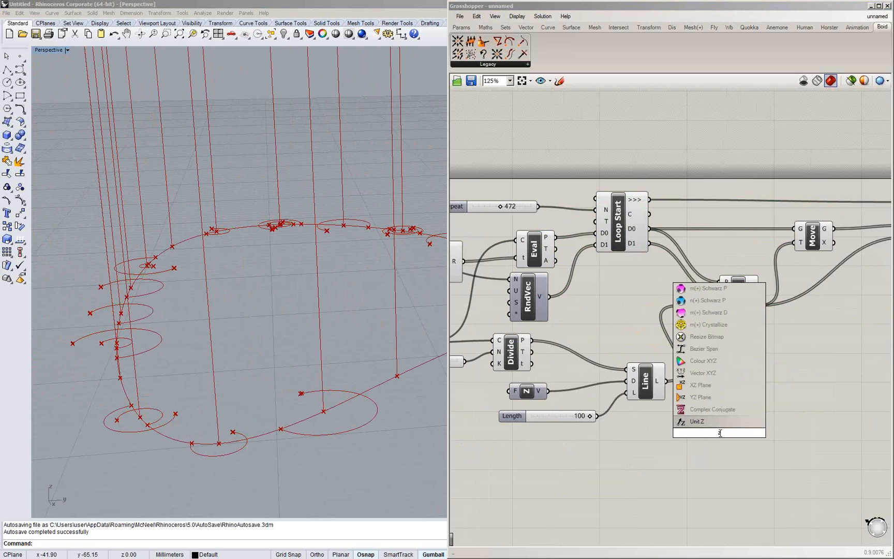
left_click(730, 421)
left_click_drag(737, 428, 750, 368)
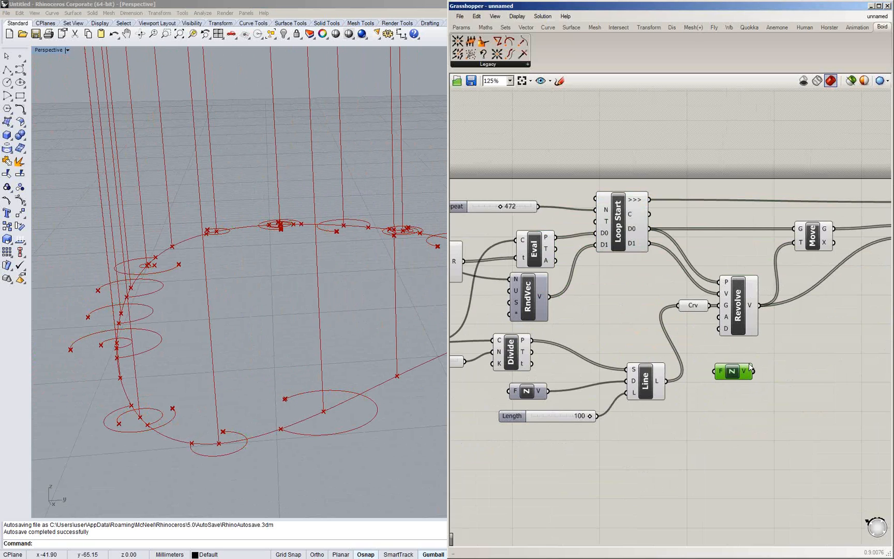
Add an Addition component and connect Revolve's V output to its A input and the new Unit Z vector to its B input
right_click_drag(751, 368, 670, 362)
double_click(732, 366)
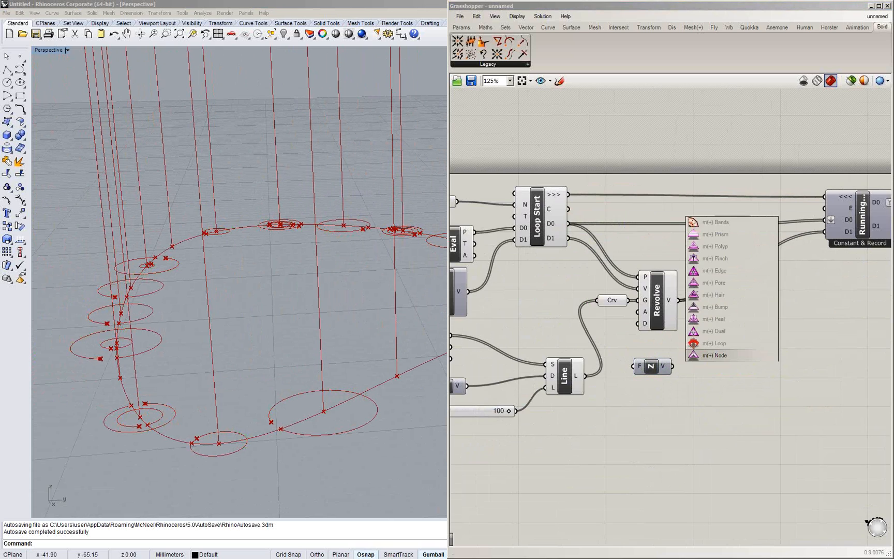
type("-")
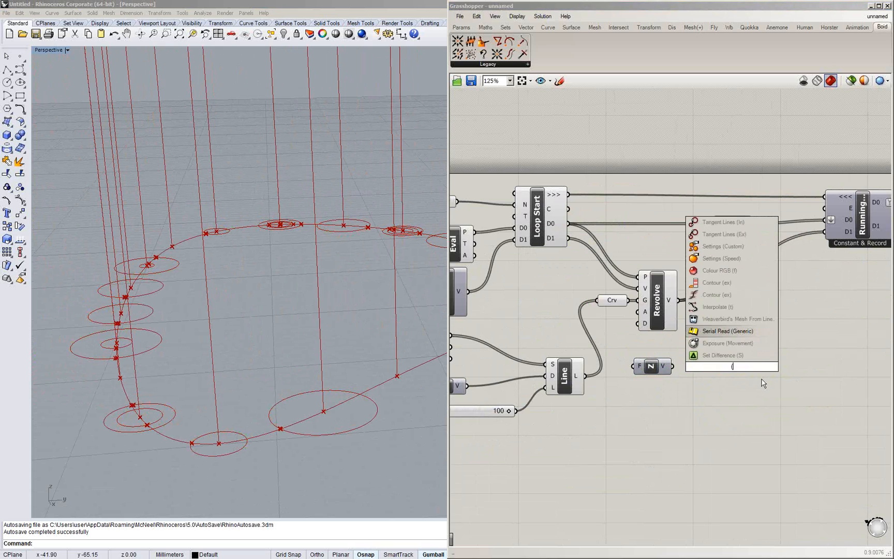
key("BackSpace")
type("+")
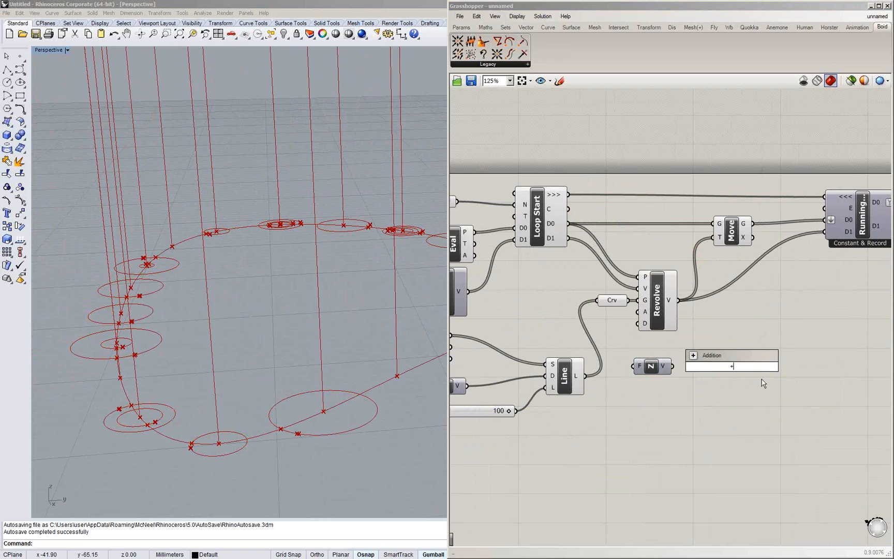
key("Return")
left_click_drag(679, 300, 708, 325)
left_click_drag(672, 366, 689, 330)
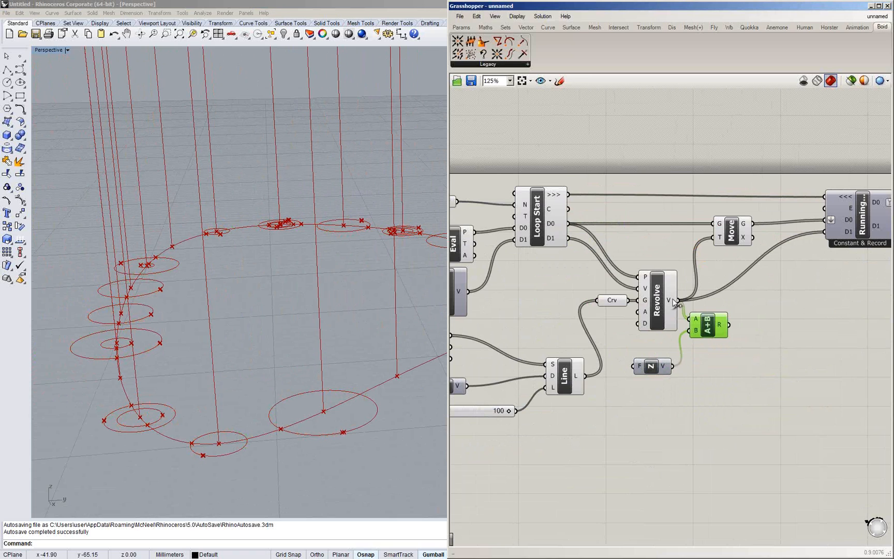
Connect the Addition component's R output to Move's T input and align the Unit Z vector beneath Revolve
right_click_drag(672, 300, 602, 311)
left_click_drag(659, 335, 641, 248)
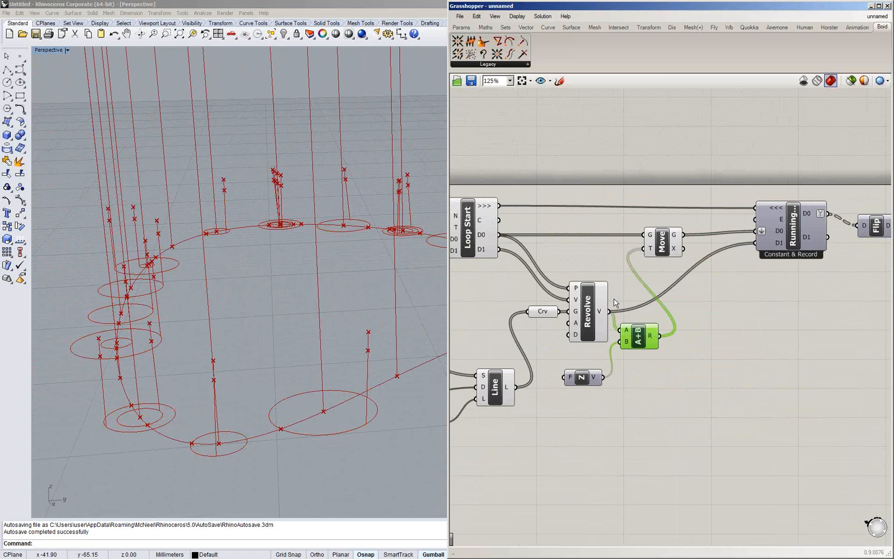
left_click_drag(578, 378, 584, 364)
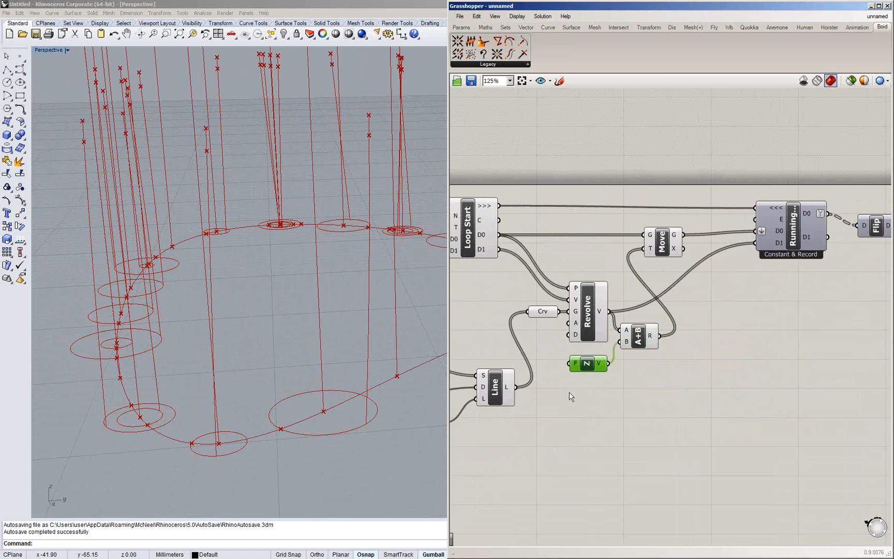
Add a number slider set to 0.010 and connect it to the Unit Z vector's F input
double_click(578, 395)
type("slide")
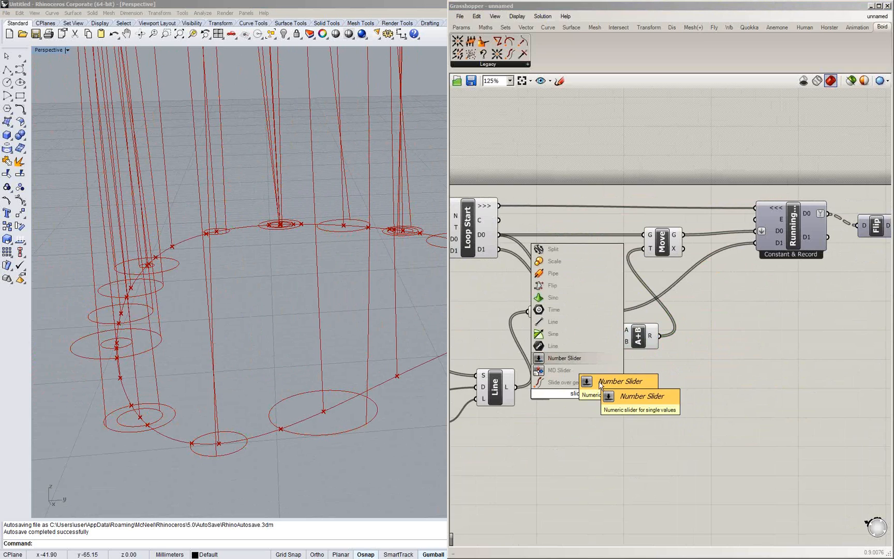
left_click(565, 358)
left_click_drag(574, 394, 560, 395)
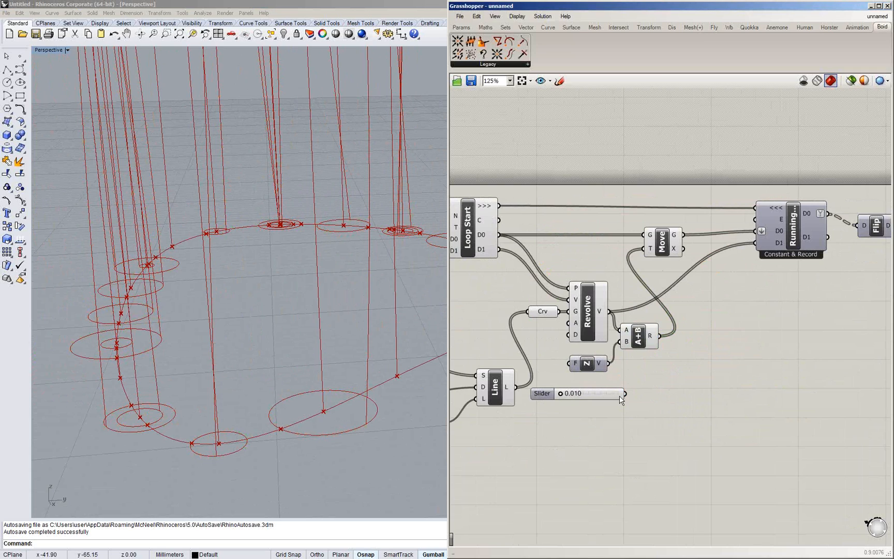
left_click_drag(625, 394, 571, 361)
Make room on the canvas for the Factor slider beside Unit Z, restart the loop and set Factor to 0.060
right_click_drag(573, 358, 570, 352)
scroll(564, 350, "down", 1)
left_click_drag(567, 352, 666, 358, "alt")
left_click_drag(549, 418, 572, 401)
left_click(490, 298)
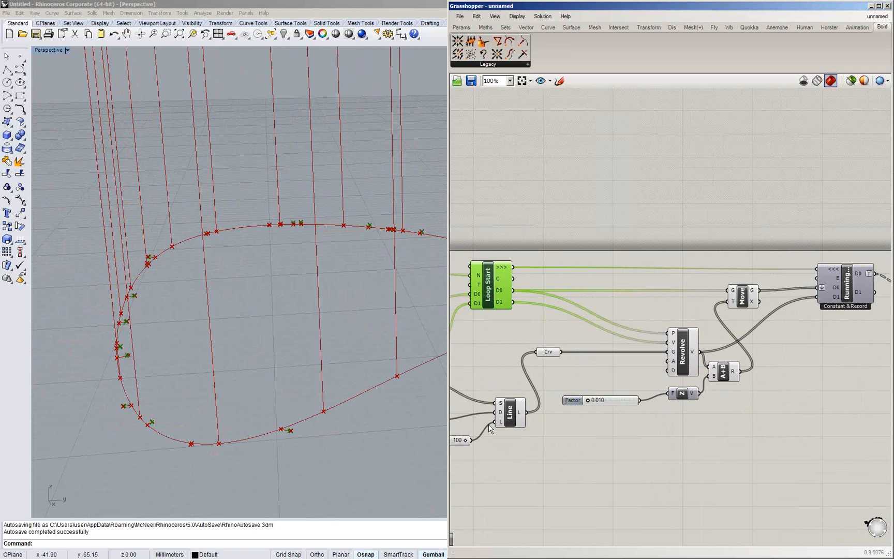
left_click_drag(588, 400, 594, 403)
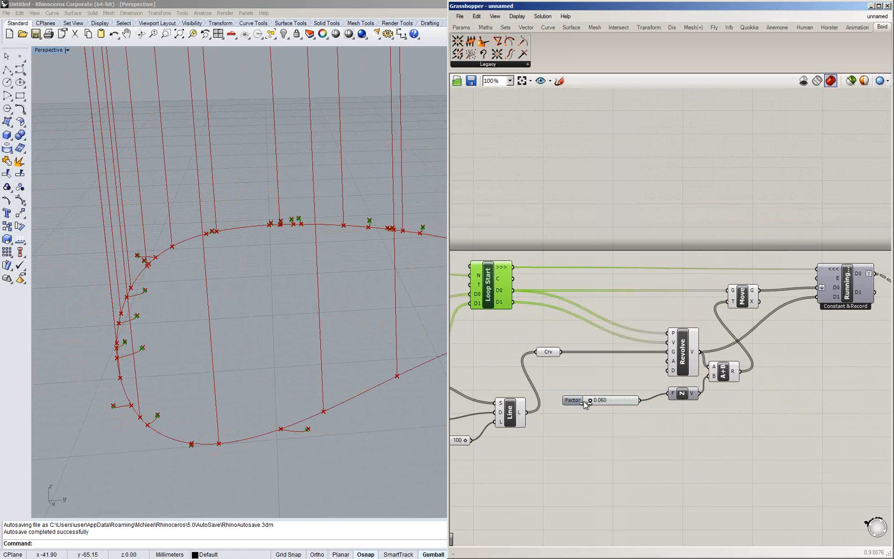
Examine from several angles how the agents spiral upward around the vertical lines
right_click_drag(295, 406, 303, 342)
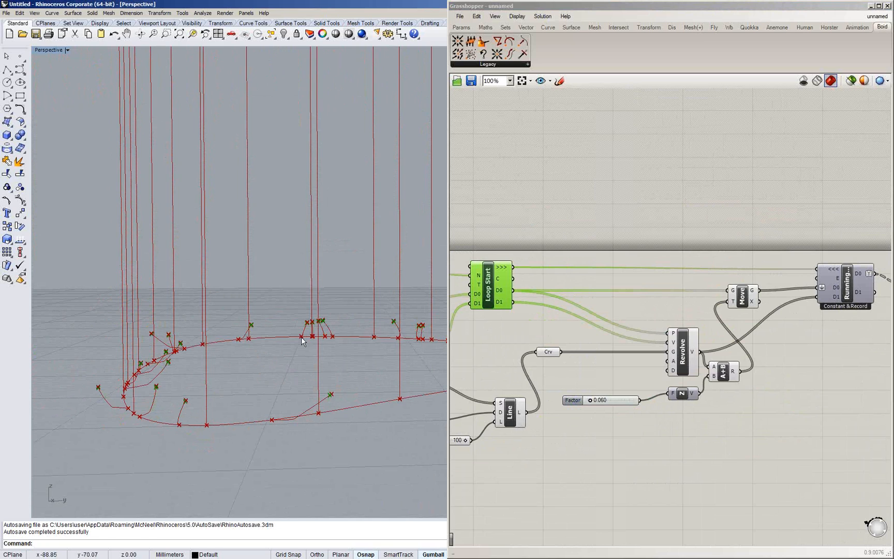
right_click_drag(362, 396, 323, 328)
right_click_drag(273, 166, 273, 179)
scroll(288, 302, "down", 5)
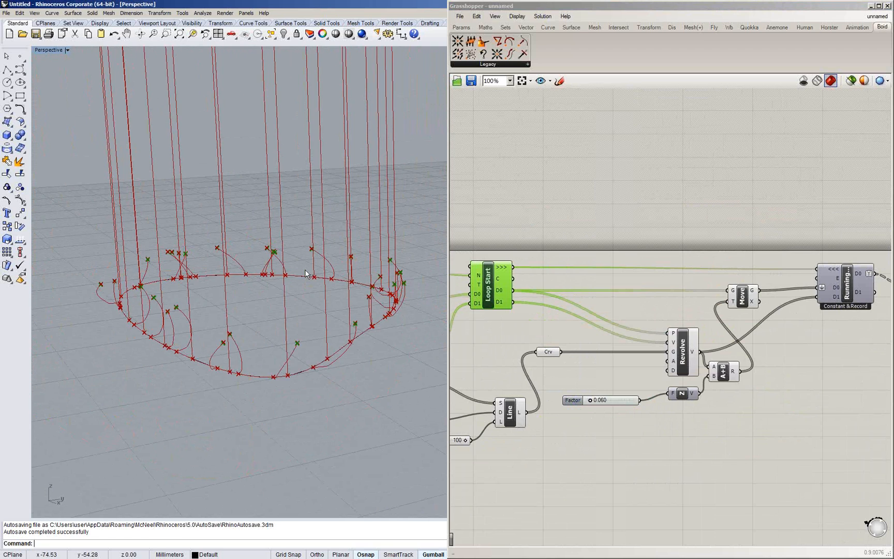
right_click_drag(300, 273, 286, 355, "shift")
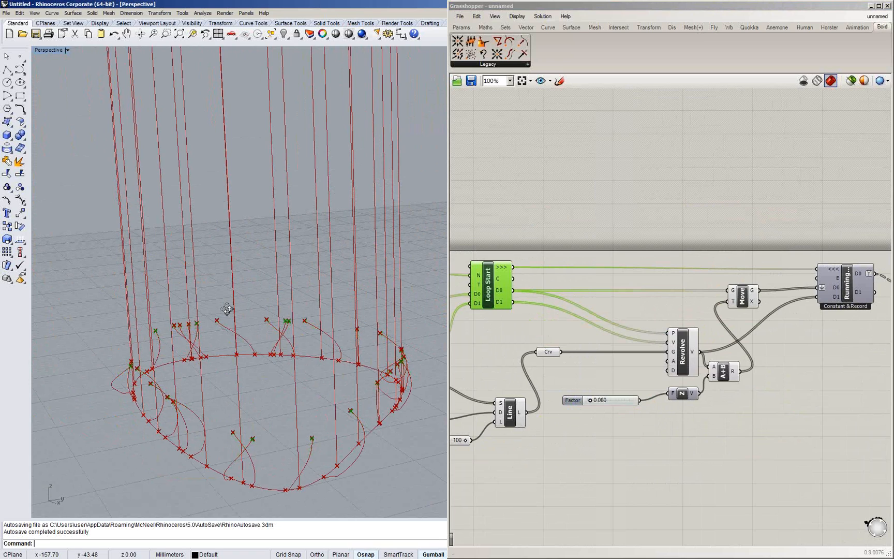
right_click_drag(233, 324, 323, 300)
right_click_drag(549, 350, 617, 306)
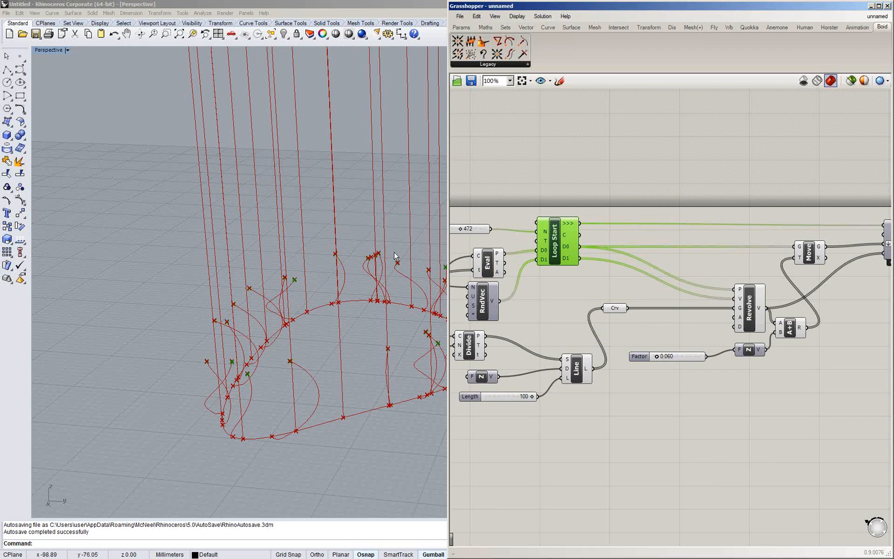
left_click(315, 267)
right_click_drag(314, 267, 298, 268)
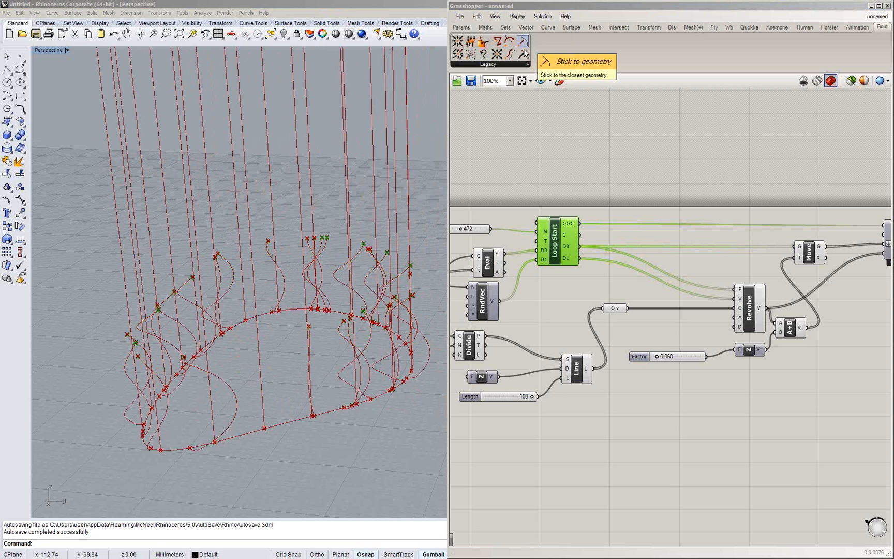
Add a Stick to geometry component, connecting Loop Start's D0 output to its P input and the Crv parameter to its G input
left_click_drag(523, 52, 745, 408)
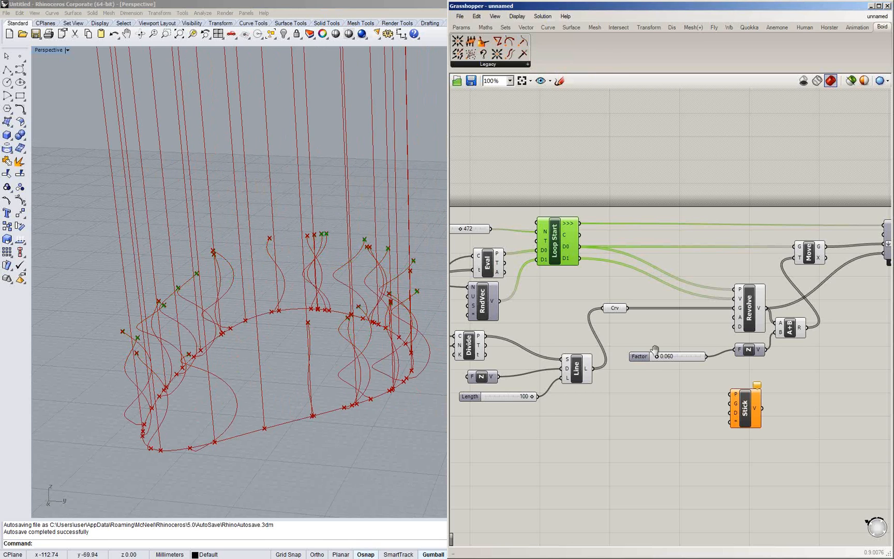
right_click_drag(655, 351, 618, 331)
left_click_drag(542, 226, 693, 374)
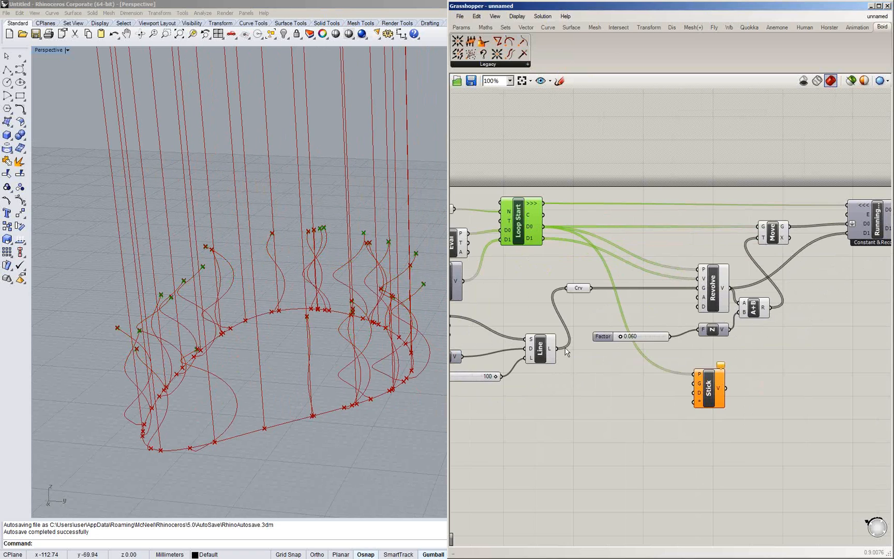
left_click_drag(591, 288, 694, 383)
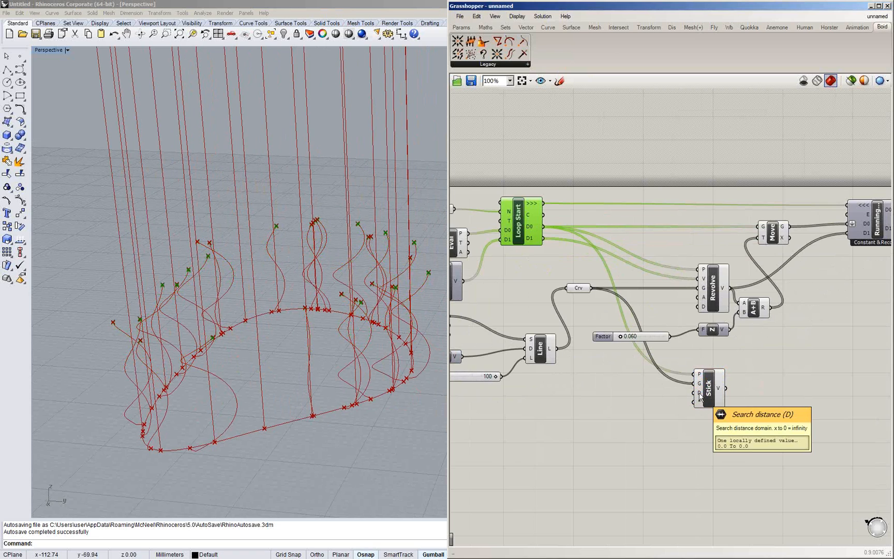
right_click_drag(701, 375, 698, 377)
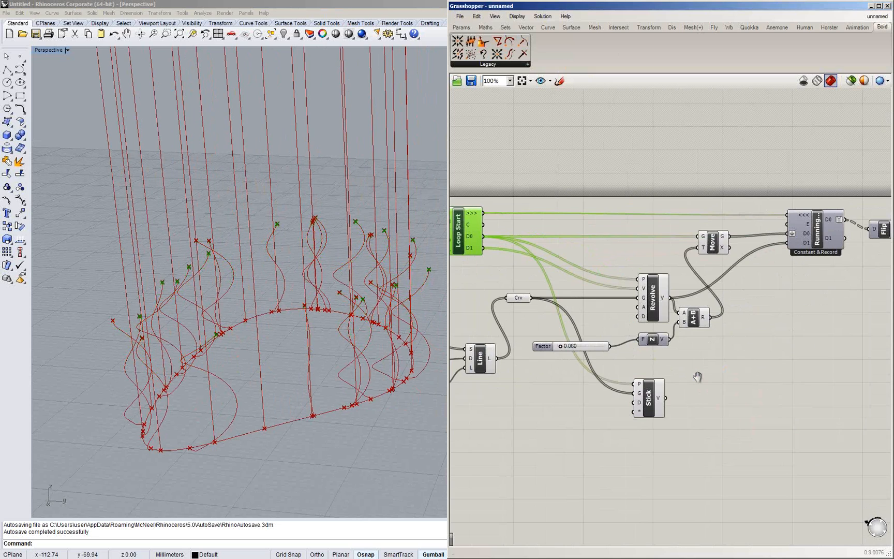
Add a third input, C, to the Addition component and connect Stick's V output to it
scroll(701, 341, "up", 3)
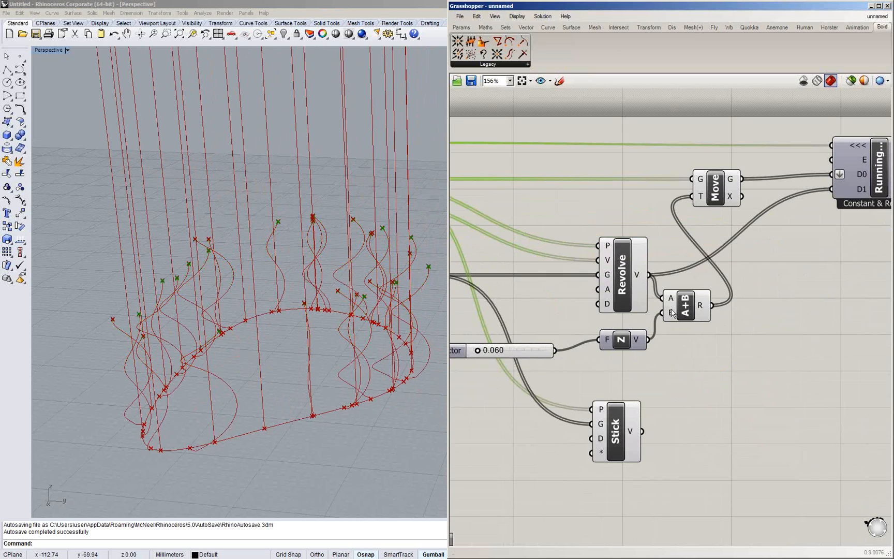
scroll(673, 313, "up", 5)
left_click(675, 322)
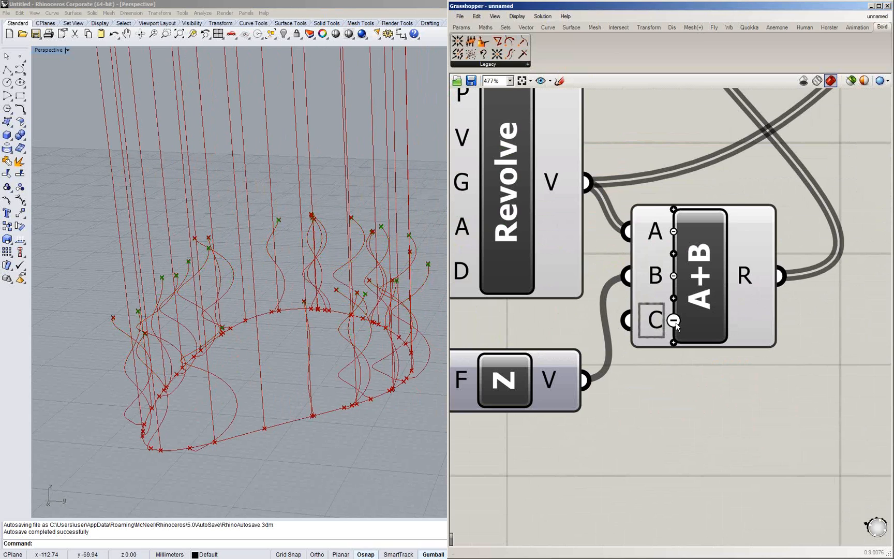
scroll(676, 324, "down", 3)
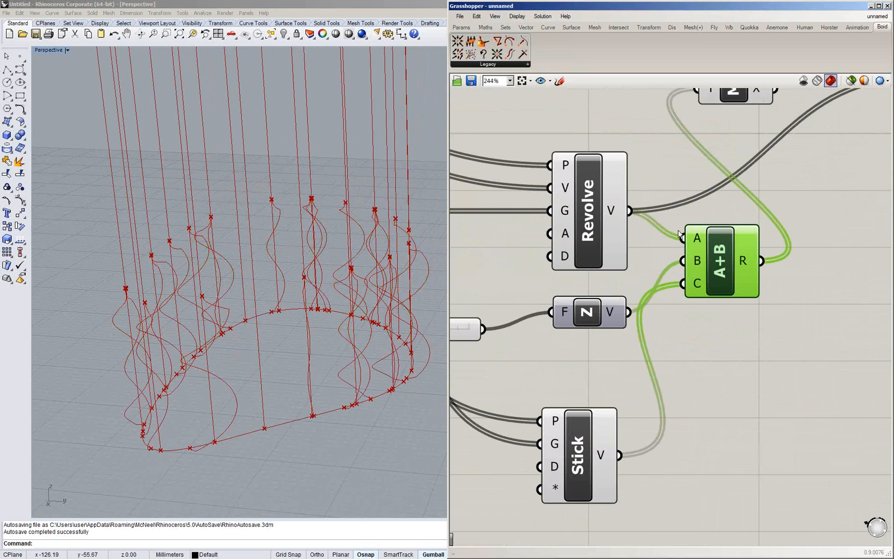
Turn off the preview of the Line component and the Crv parameter to hide the vertical lines
scroll(679, 234, "down", 1)
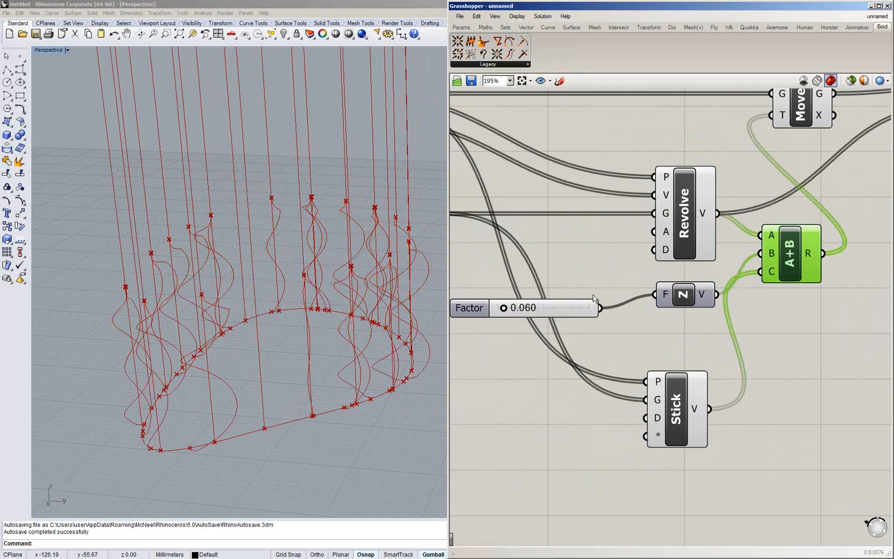
scroll(594, 299, "down", 2)
middle_click(573, 240)
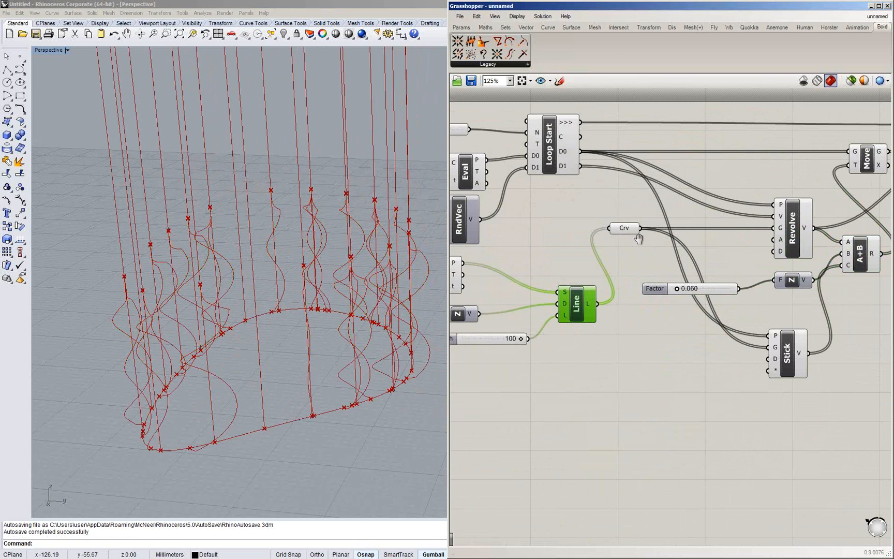
right_click_drag(639, 238, 658, 231)
left_click(689, 232)
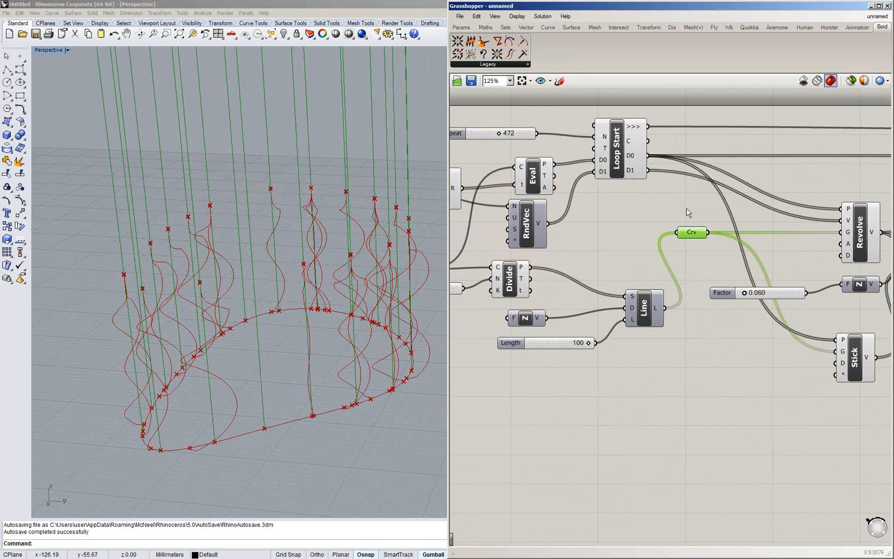
middle_click(688, 209)
left_click(703, 186)
right_click_drag(284, 287, 296, 246)
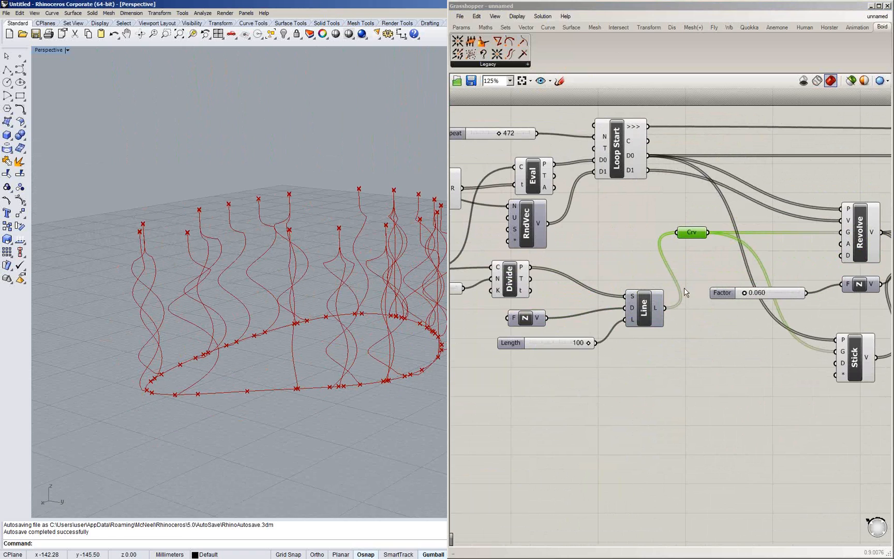
Add a number slider and connect it to Stick's multiplier (*) input
right_click_drag(568, 258, 418, 236)
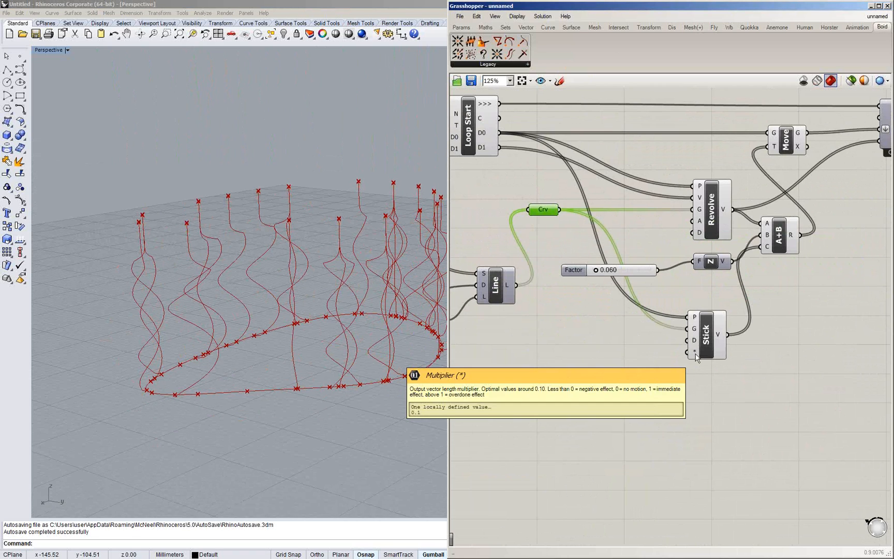
left_click(628, 366)
double_click(625, 368)
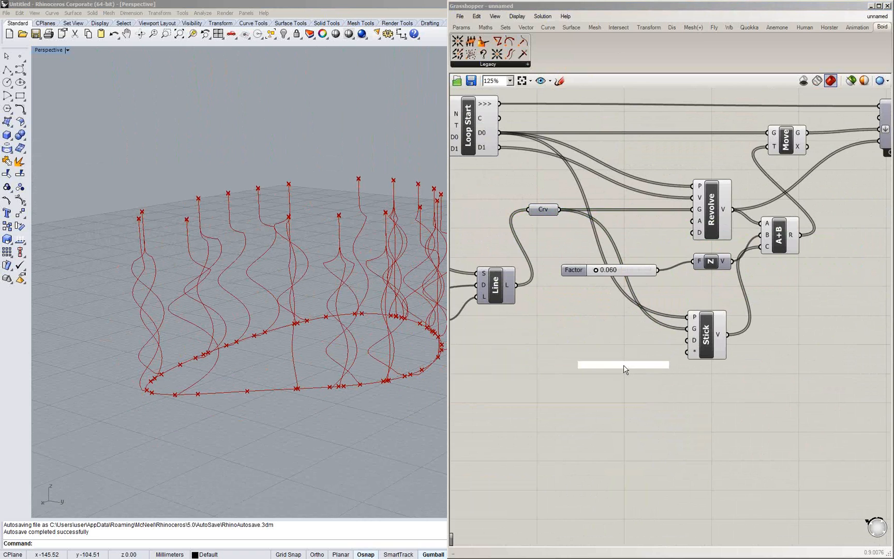
type("sl")
key("BackSpace")
key("BackSpace")
type("skl")
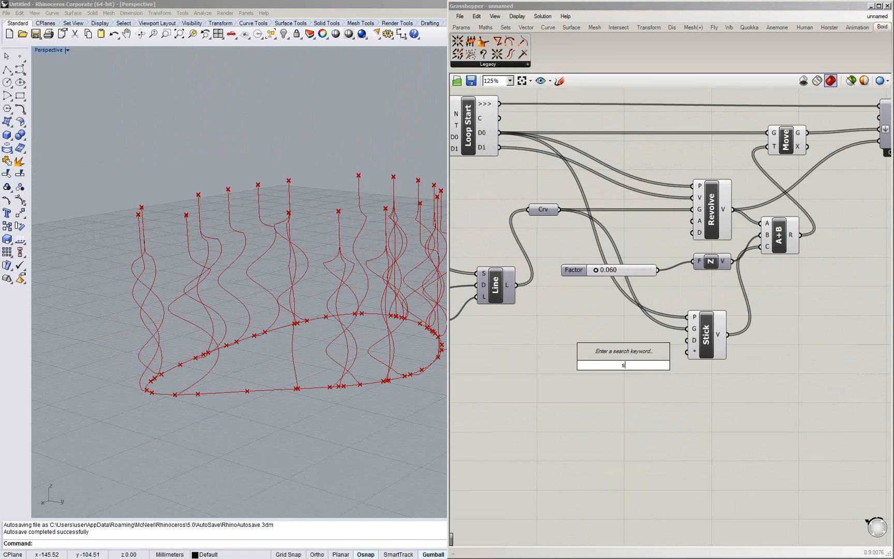
key("BackSpace")
key("BackSpace")
type("l")
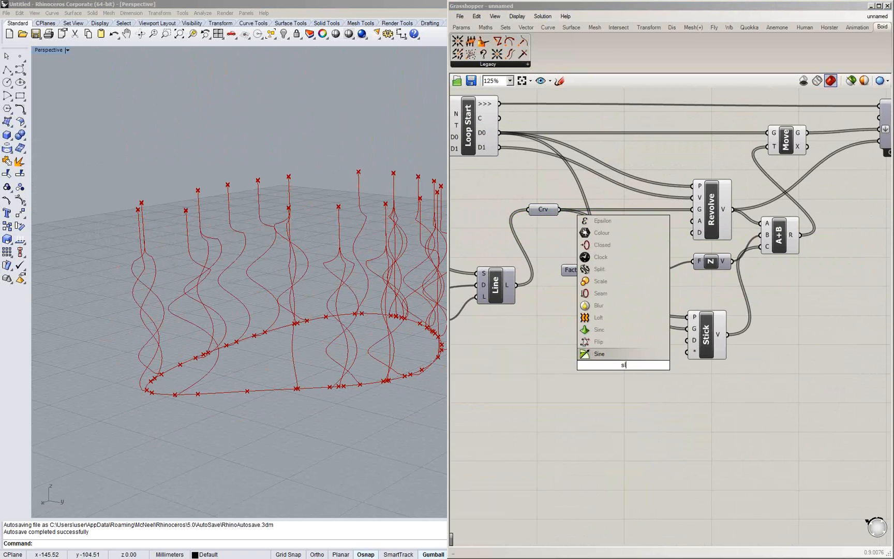
type("ider")
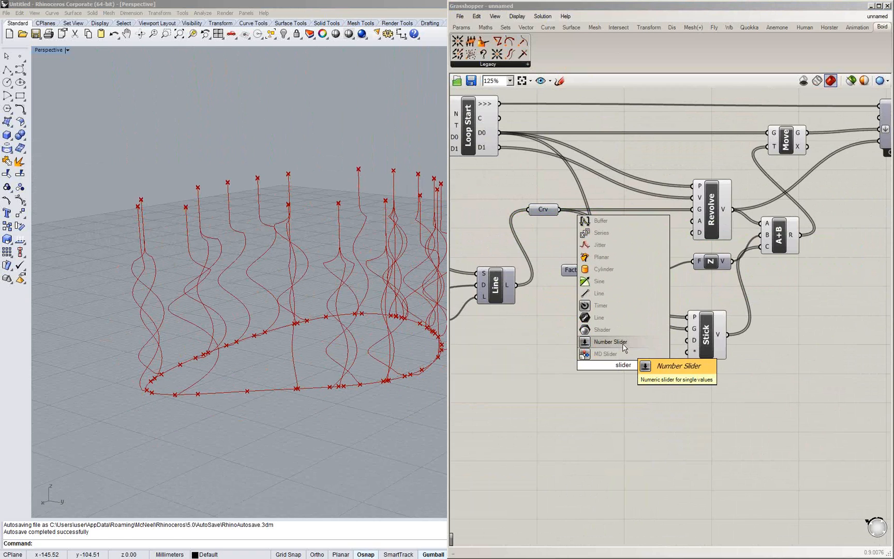
left_click(622, 344)
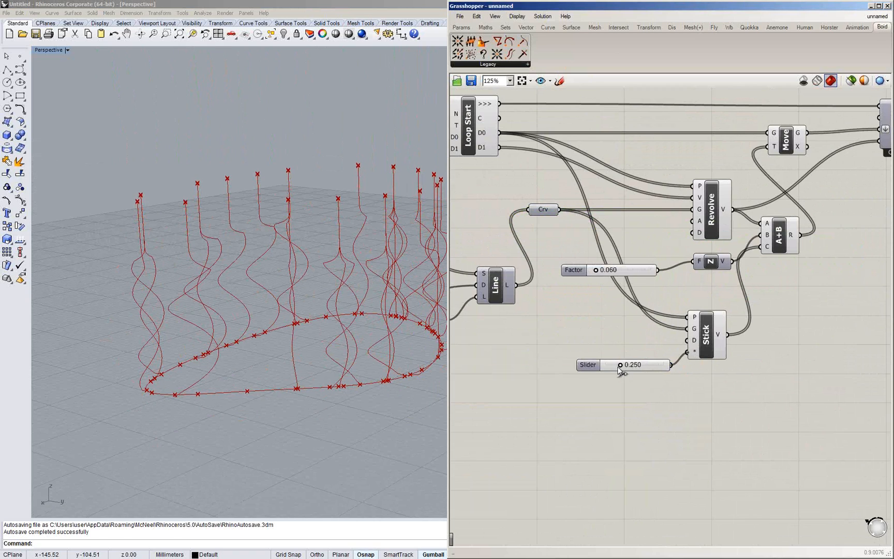
Set Stick's Multiplier slider to 0.010, restart the loop and examine the resulting agent trajectories up close
left_click_drag(630, 365, 617, 365)
left_click(472, 113)
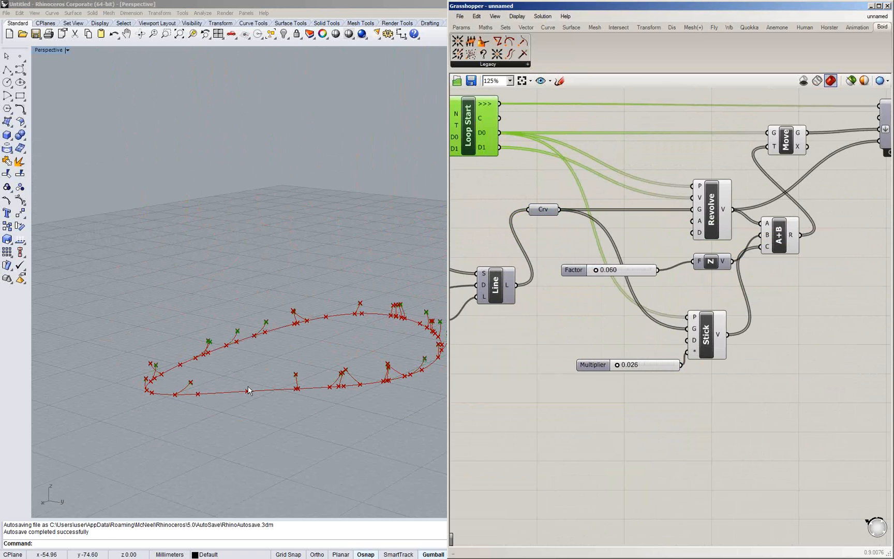
right_click_drag(248, 390, 295, 399)
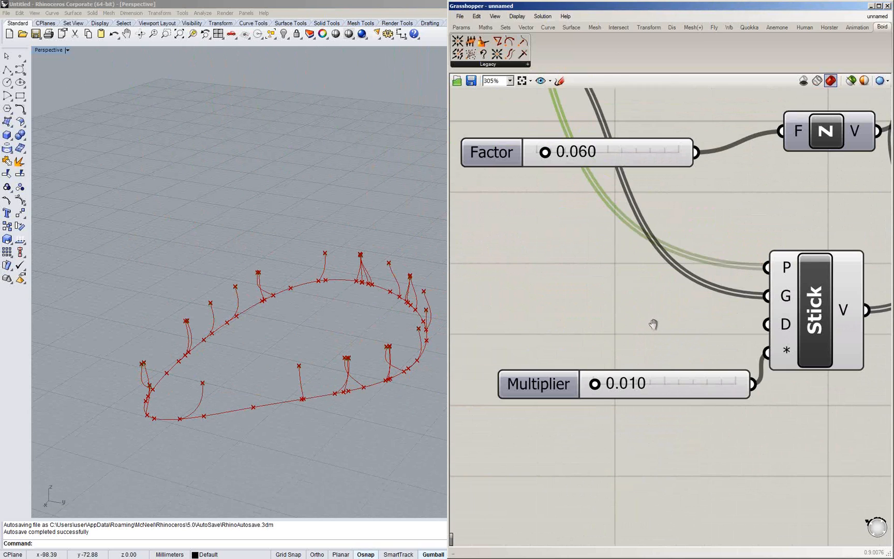
right_click_drag(653, 325, 559, 387)
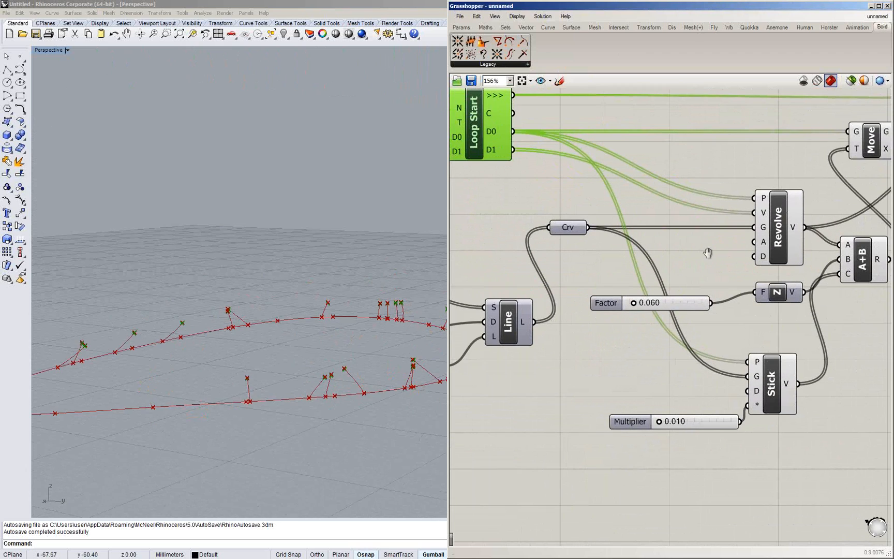
scroll(340, 336, "up", 5)
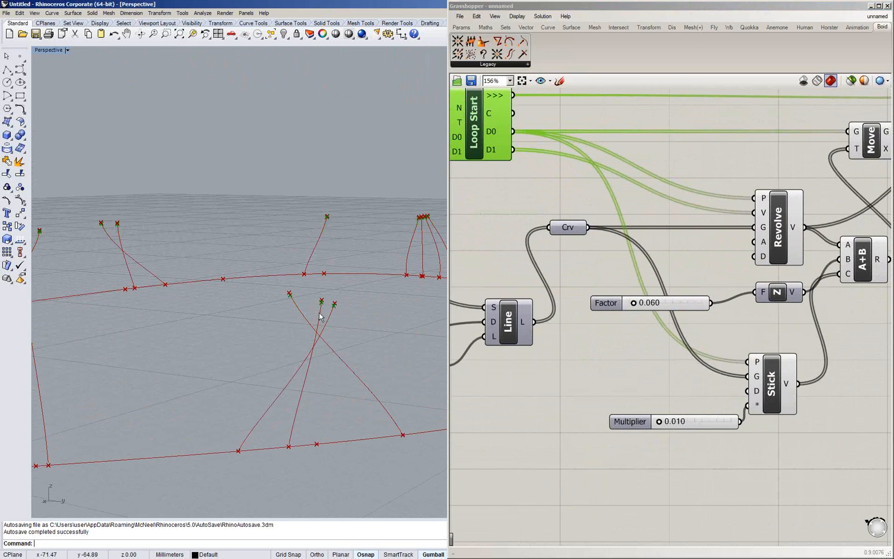
right_click_drag(350, 264, 315, 280, "shift")
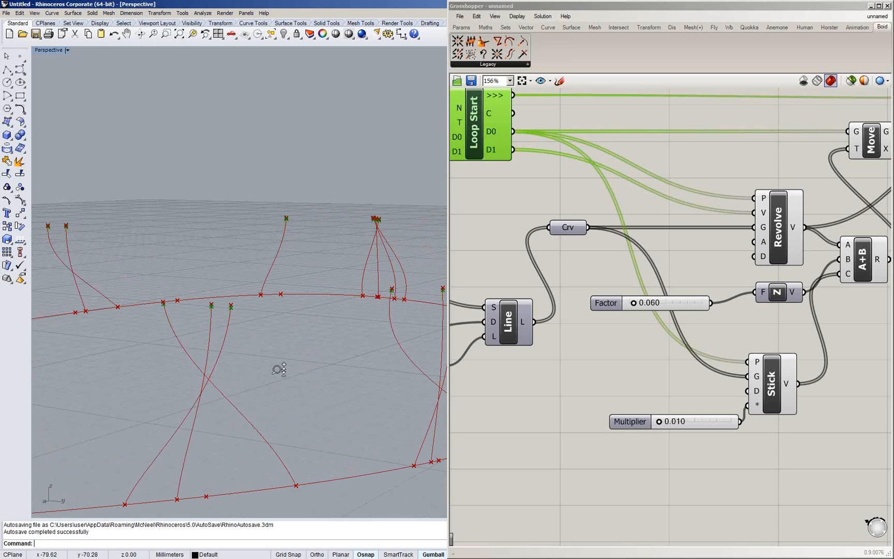
scroll(279, 370, "down", 4)
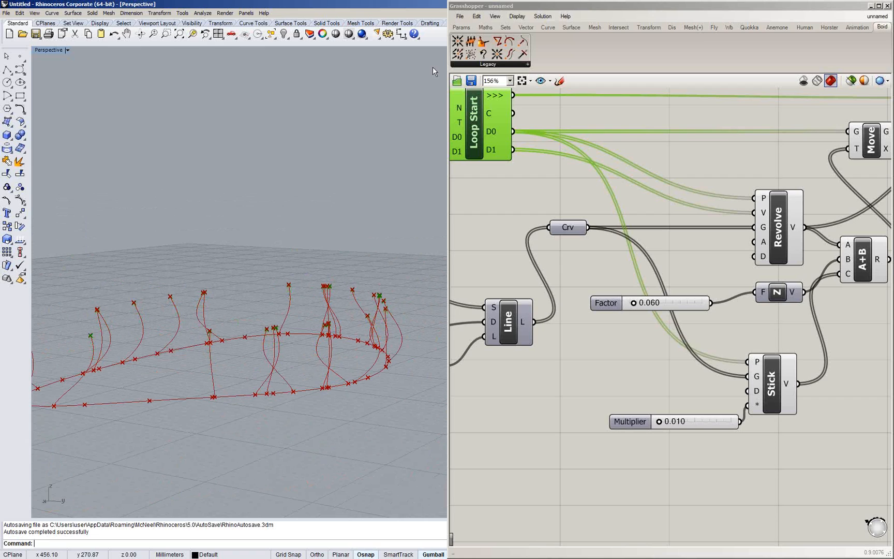
Add a Repulse component below Stick and connect Loop Start's D0 to its P input and D1 to its F input
left_click_drag(497, 55, 793, 476)
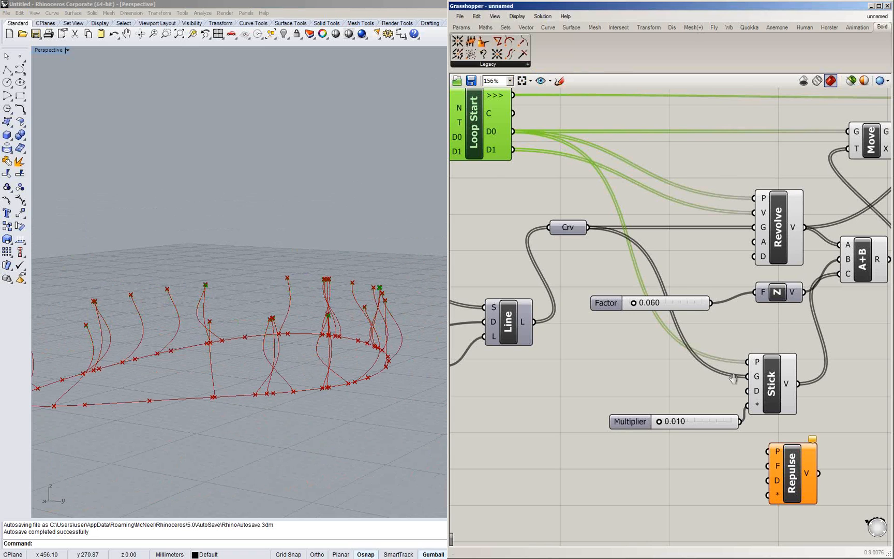
right_click_drag(769, 444, 732, 377)
scroll(689, 369, "down", 2)
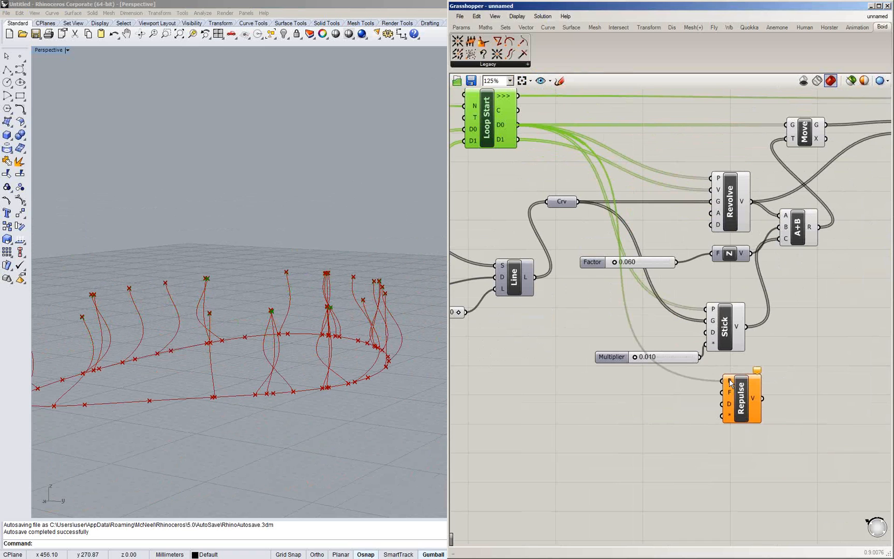
left_click_drag(751, 399, 717, 413)
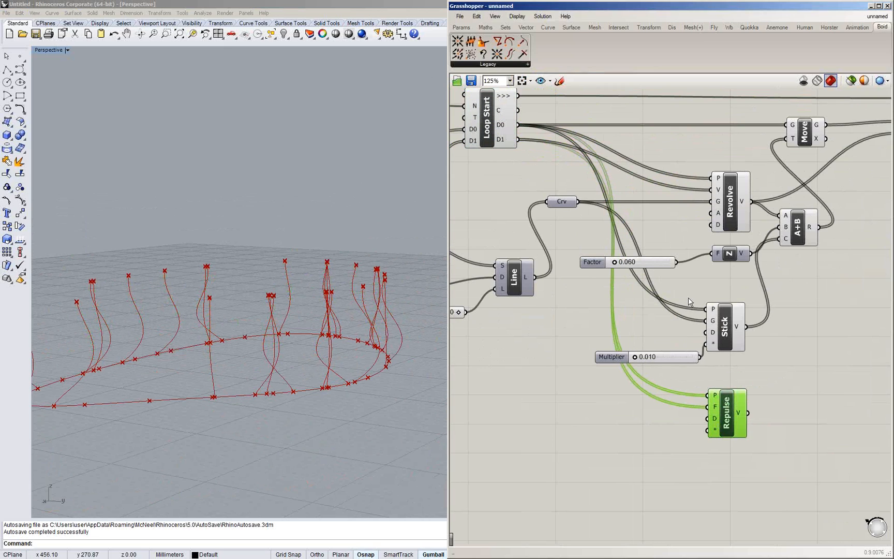
right_click_drag(787, 276, 652, 305)
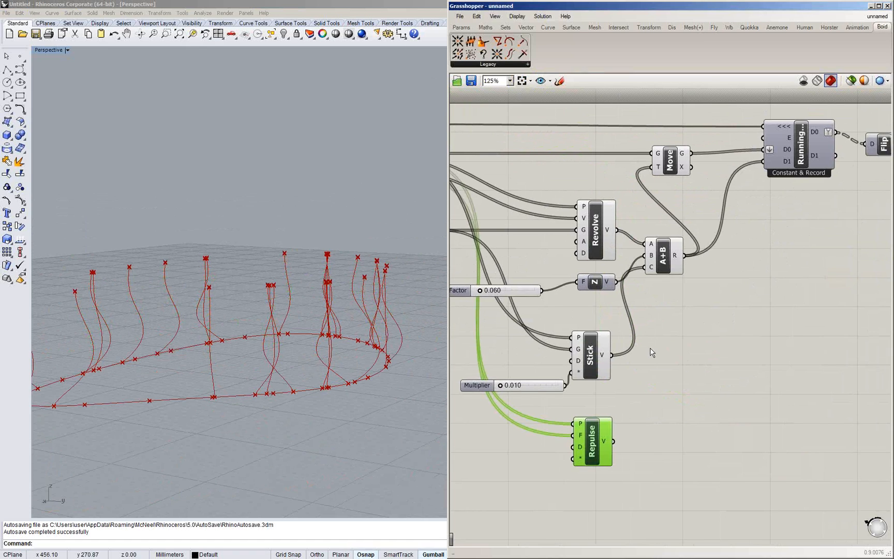
right_click_drag(652, 353, 697, 296)
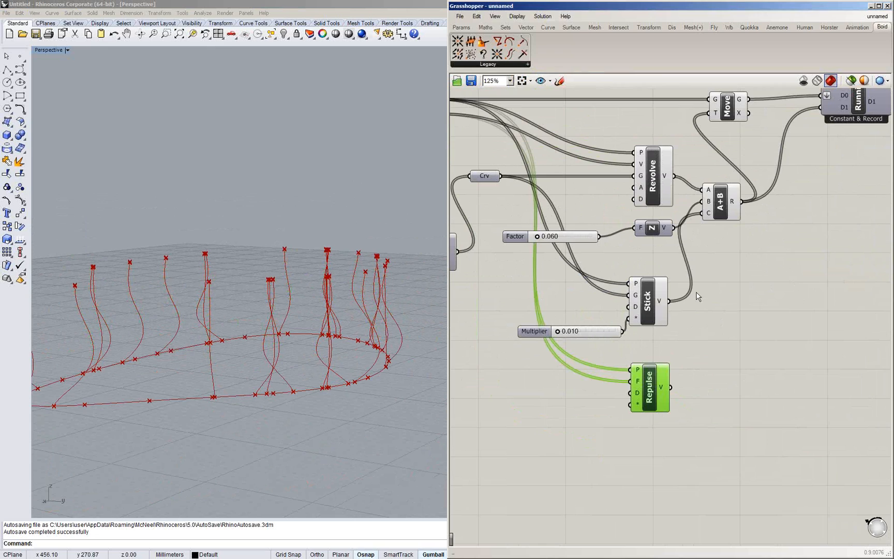
Add number sliders of 0.5 and 0.010 and connect them to Repulse's search distance (D) and multiplier (*) inputs
double_click(595, 449)
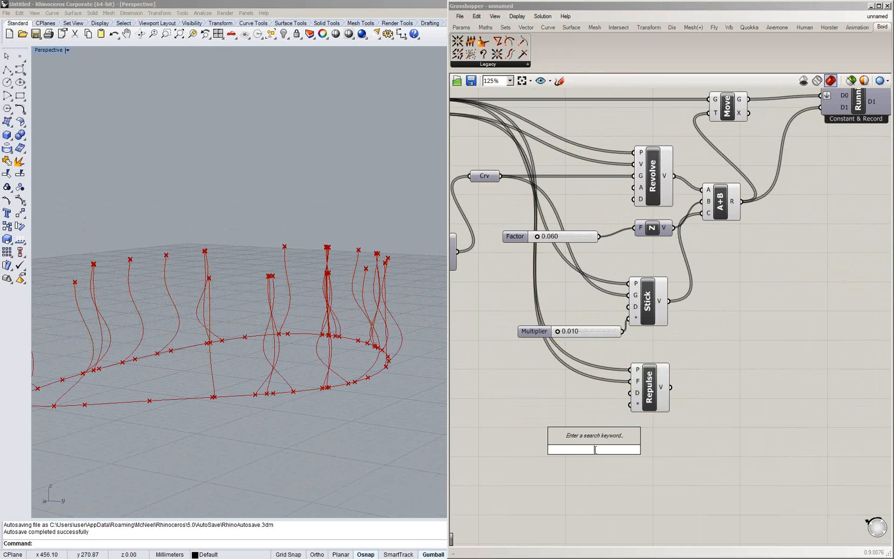
left_click_drag(524, 334, 522, 321)
double_click(521, 413)
type("0.")
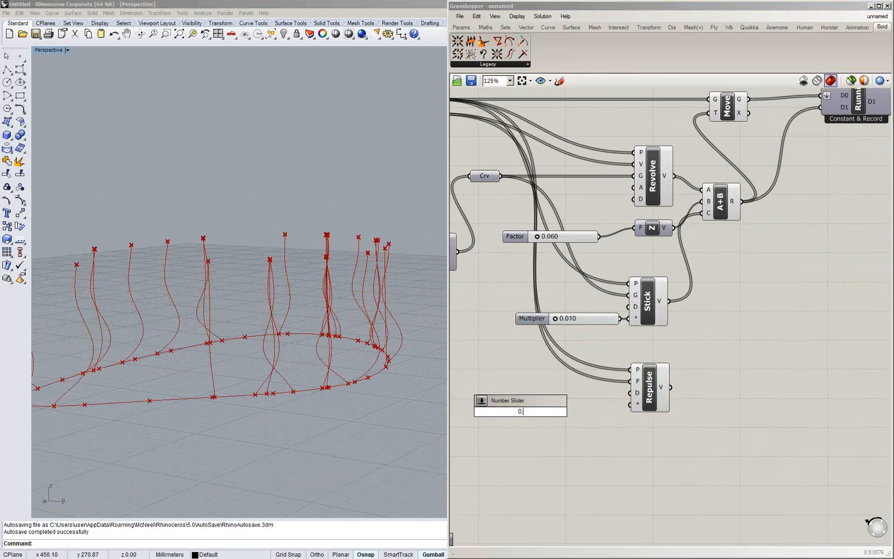
type("5")
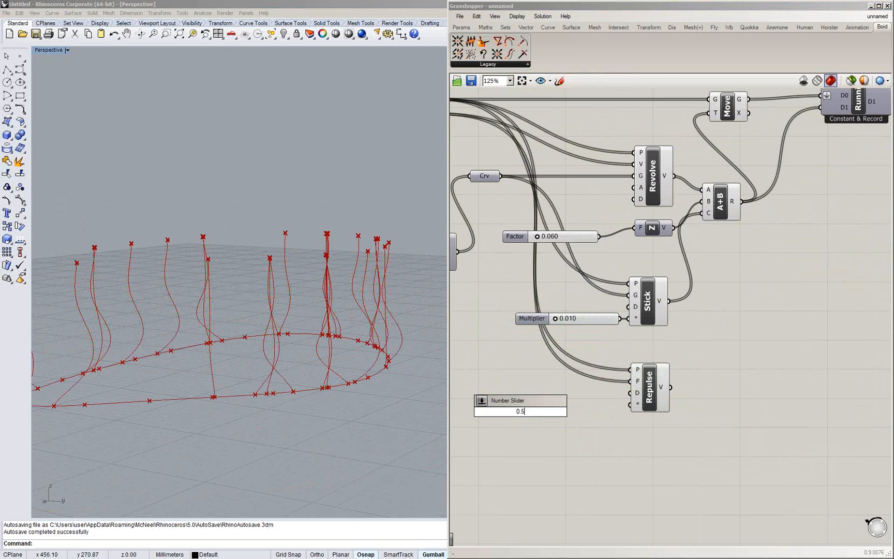
key("Return")
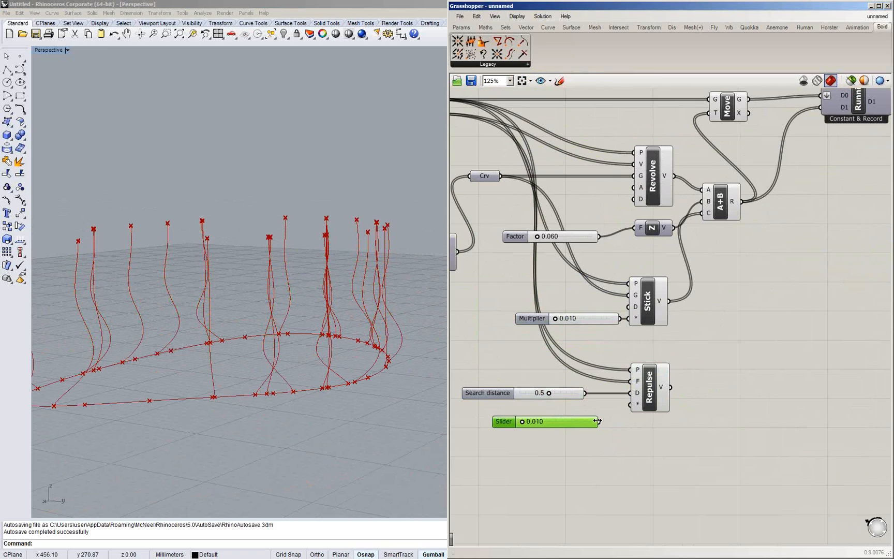
left_click_drag(598, 421, 630, 404)
Add a fourth input, D, to the Addition component and connect Repulse's V output to it
right_click_drag(770, 167, 694, 194)
scroll(640, 241, "up", 6)
left_click(631, 255)
scroll(645, 362, "down", 4)
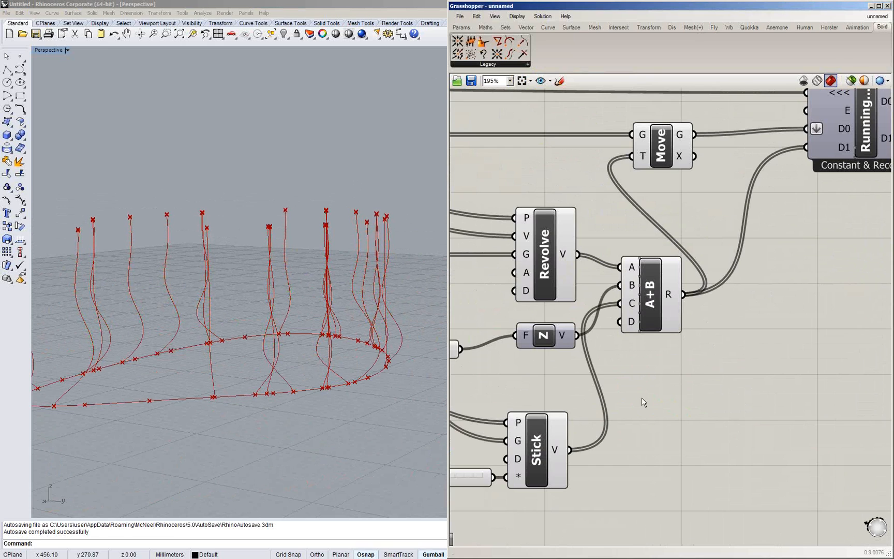
scroll(642, 398, "down", 4)
right_click_drag(641, 394, 608, 343)
left_click_drag(574, 438, 602, 310)
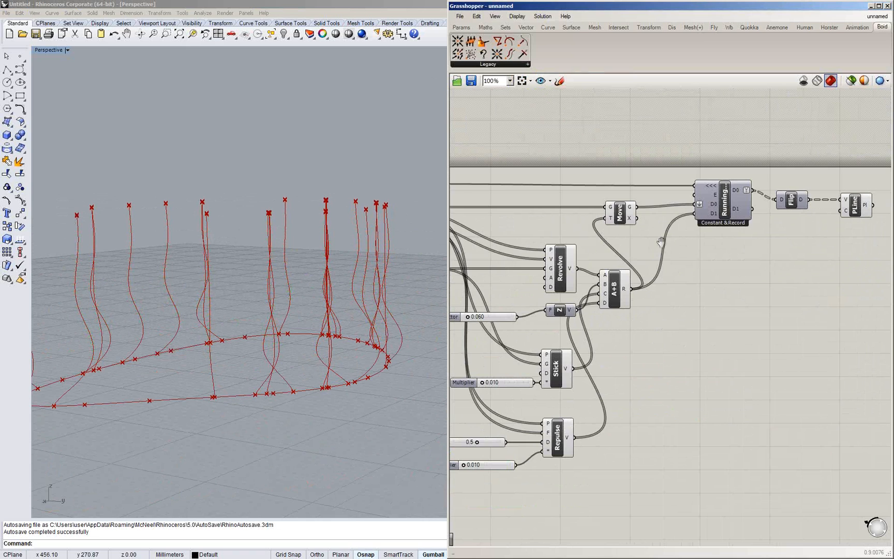
right_click_drag(661, 242, 694, 241)
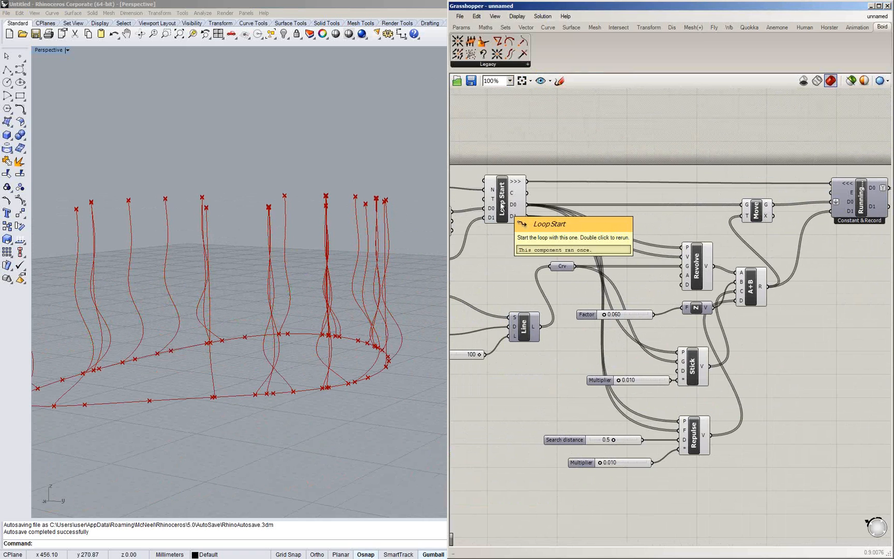
Restart the loop, set Repulse's Multiplier slider to 0.060 and examine the growing trajectories up close
left_click(505, 205)
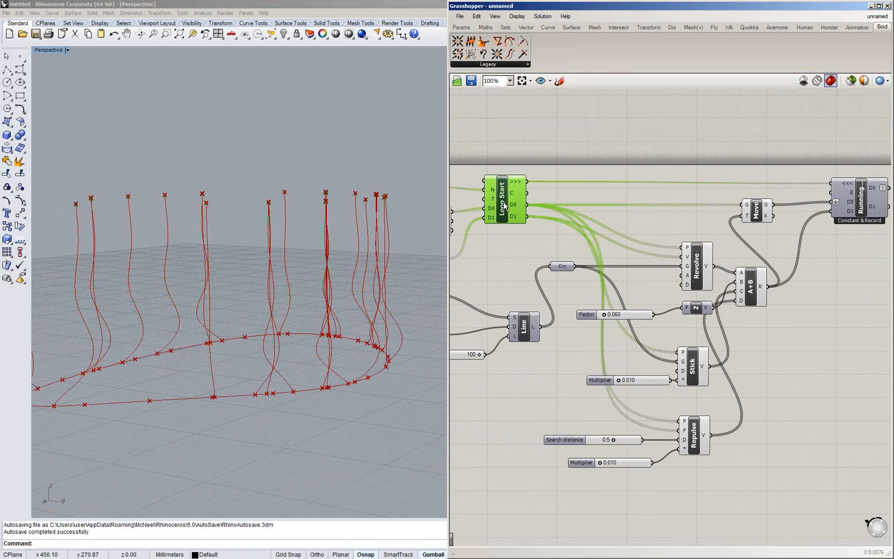
double_click(506, 206)
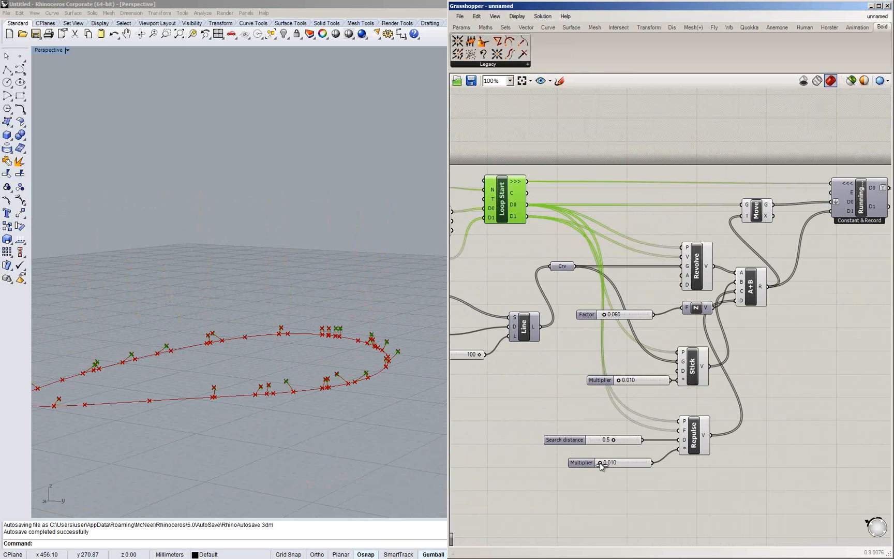
left_click_drag(601, 462, 603, 463)
scroll(261, 348, "up", 2)
right_click_drag(225, 332, 261, 309)
scroll(261, 309, "down", 4)
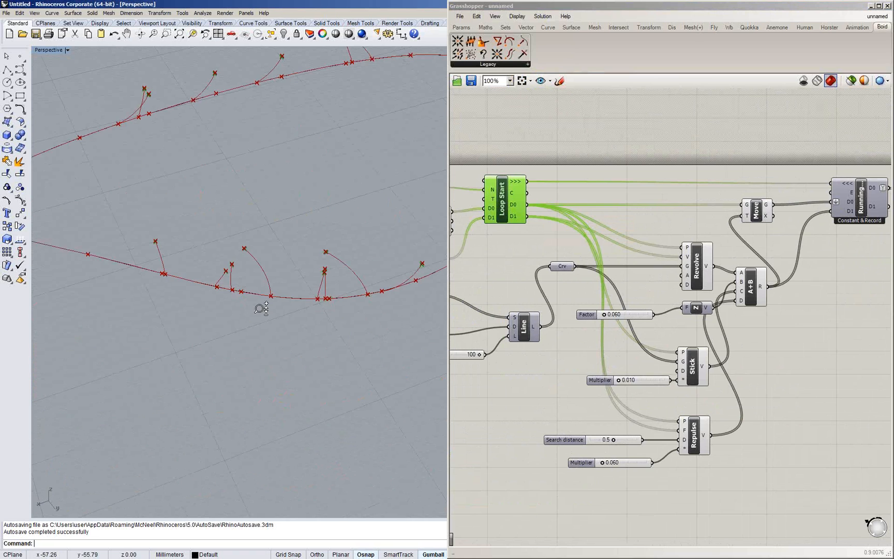
scroll(261, 308, "down", 3)
Add an Adhere component below Repulse and connect Loop Start's D0 to its P input and D1 to its F input
left_click_drag(457, 46, 705, 506)
right_click_drag(688, 456, 685, 379)
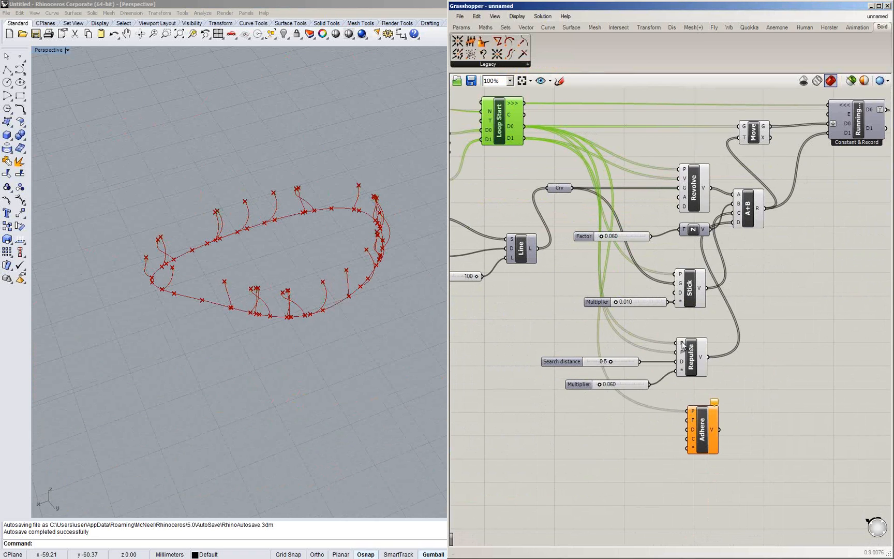
left_click_drag(686, 426, 695, 433)
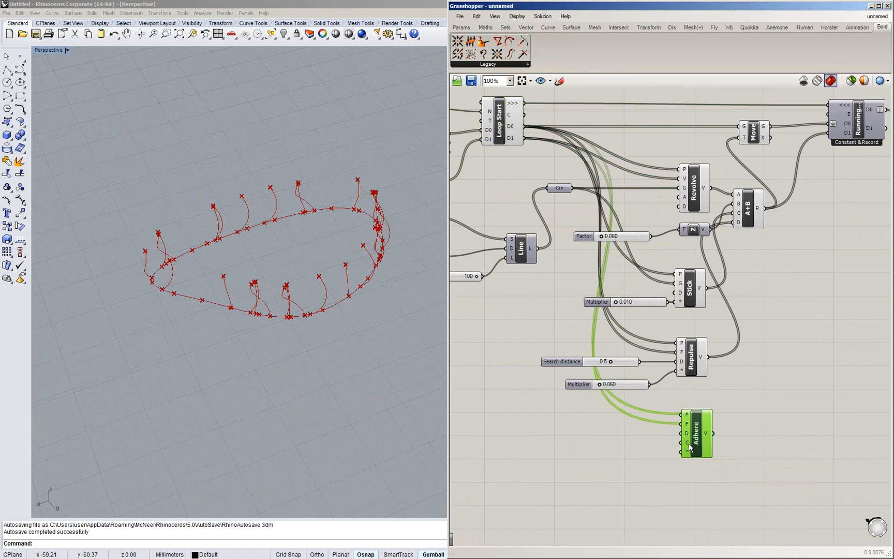
mouse_move(689, 443)
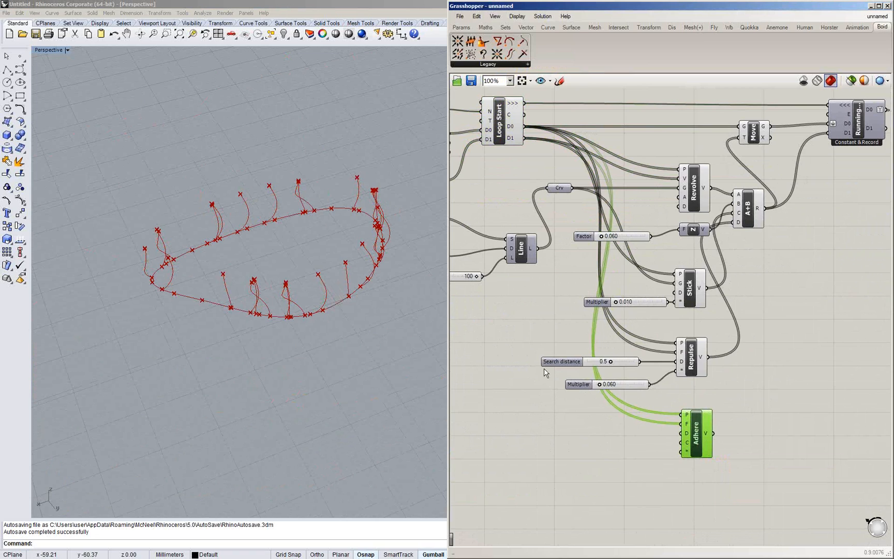
Add a number slider, connect it to Adhere's multiplier (*) input and set it to 0.030
left_click(577, 385)
double_click(591, 455)
type("0.060")
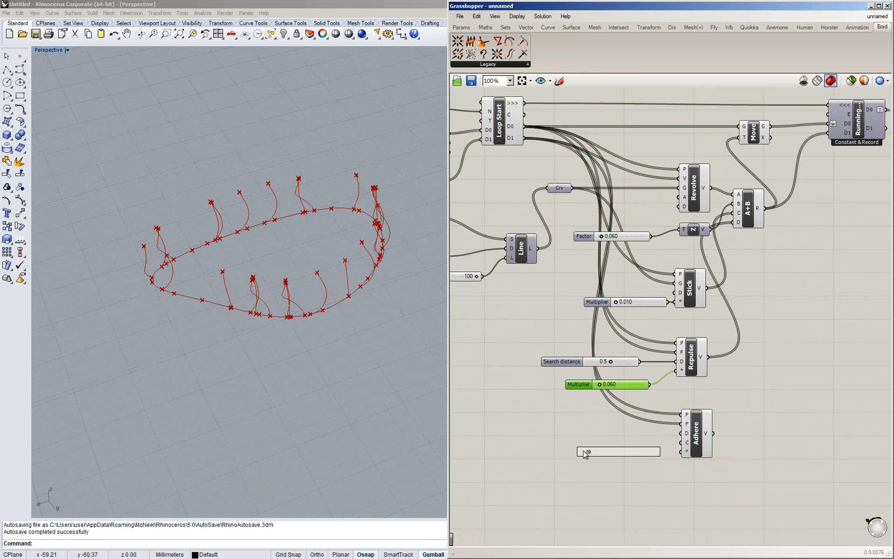
key("Return")
left_click_drag(659, 452, 682, 451)
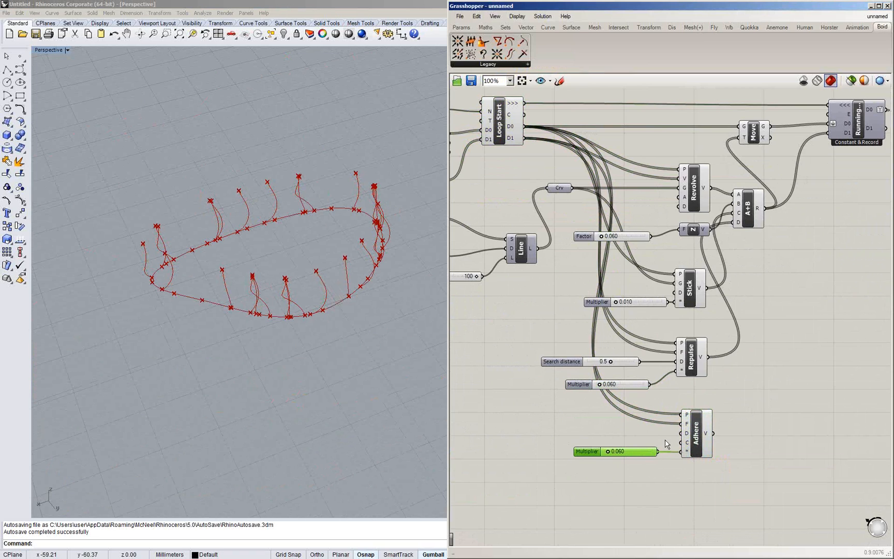
left_click_drag(606, 452, 604, 452)
Add a fifth input, E, to the Addition component and connect Adhere's V output to it
right_click_drag(767, 273, 723, 293)
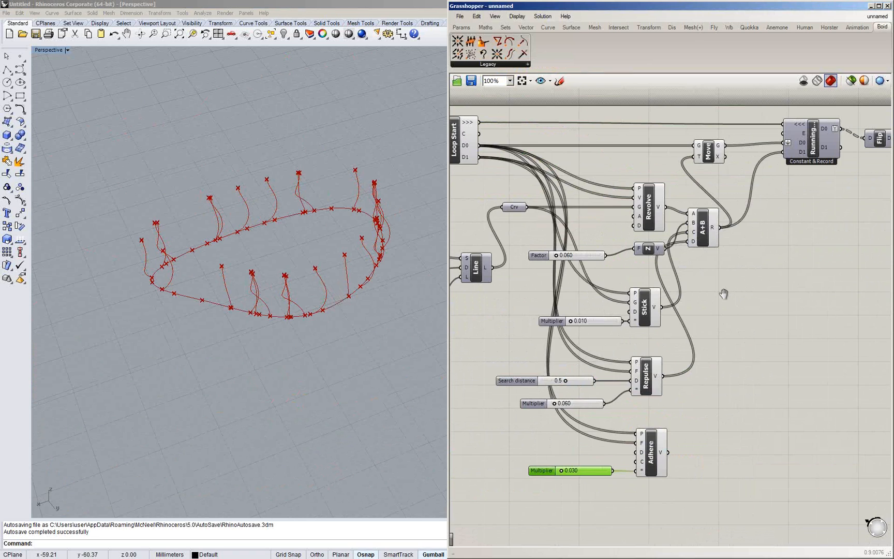
scroll(699, 243, "up", 5)
left_click(699, 261)
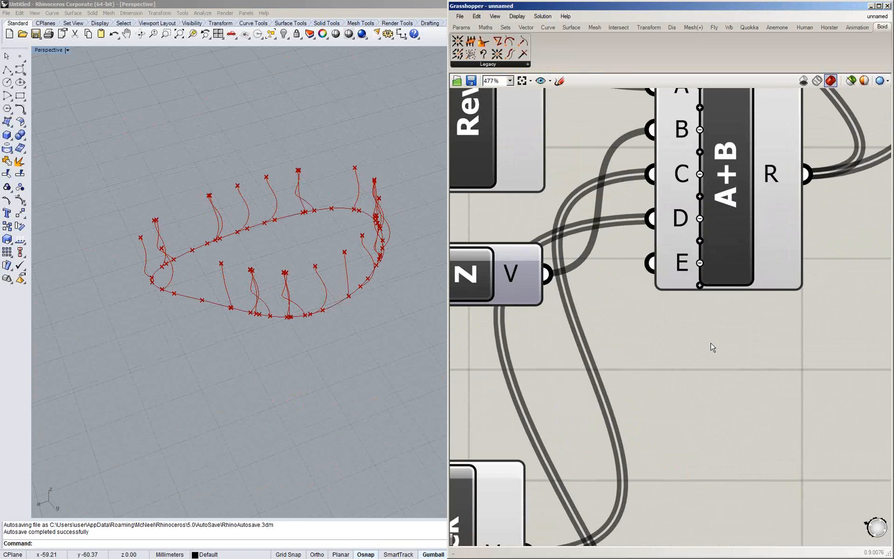
scroll(707, 409, "down", 3)
scroll(706, 408, "down", 3)
right_click_drag(682, 493, 658, 407)
left_click_drag(658, 445, 676, 281)
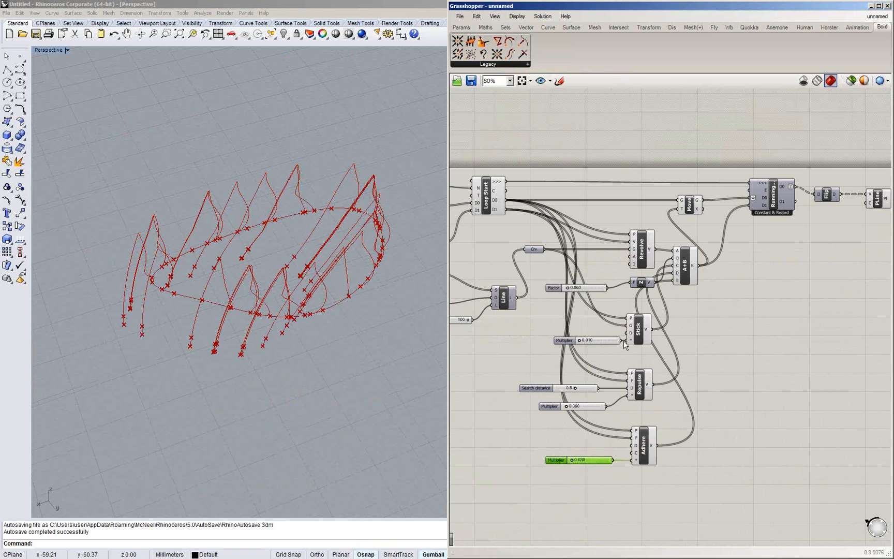
Examine the agent trajectories under the Adhere force, restart the loop and view the new run from a low angle
right_click_drag(614, 373, 640, 349)
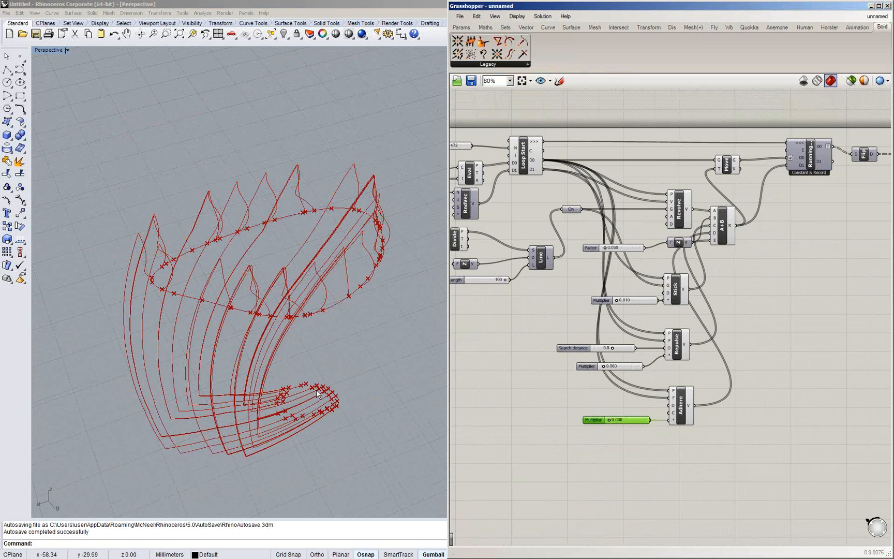
left_click(270, 361)
mouse_move(270, 360)
right_mouse_down()
mouse_move(247, 340)
mouse_move(256, 357)
right_mouse_up()
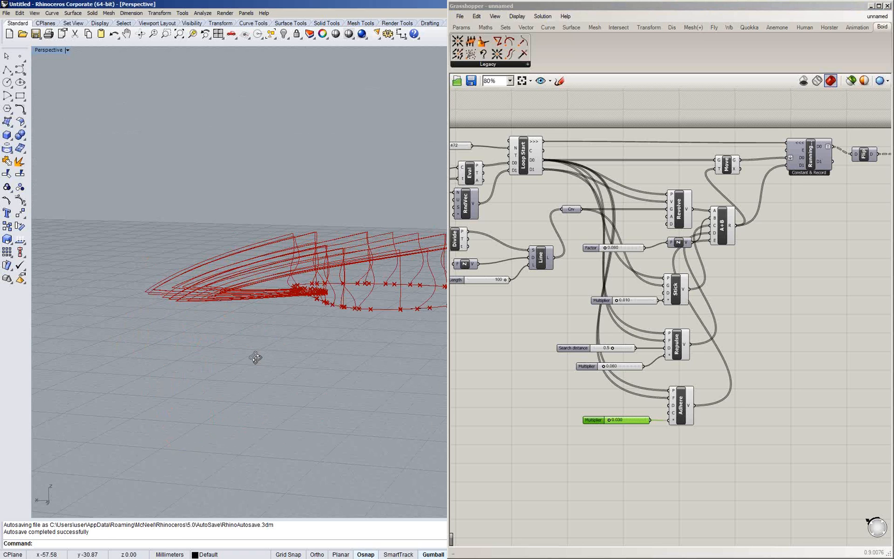
mouse_move(256, 357)
right_mouse_down()
mouse_move(251, 321)
mouse_move(254, 357)
right_mouse_up()
double_click(524, 160)
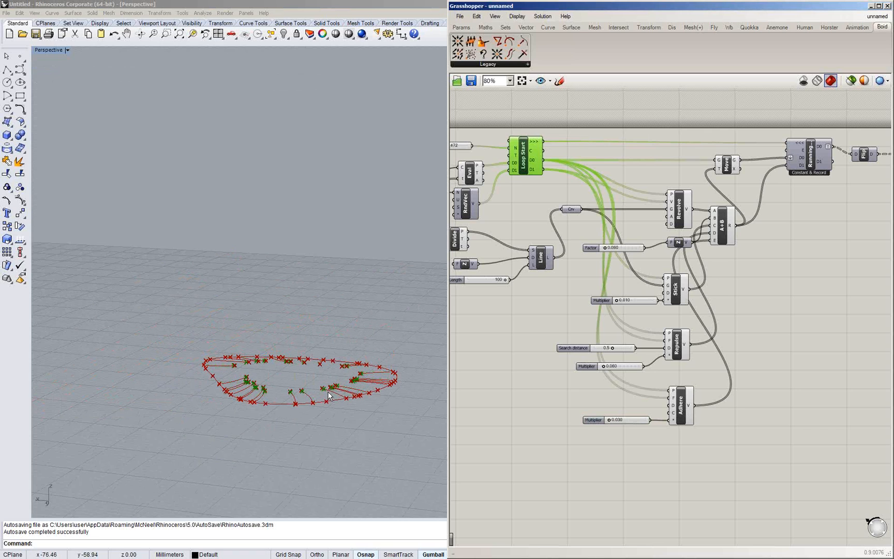
right_click_drag(266, 360, 256, 291)
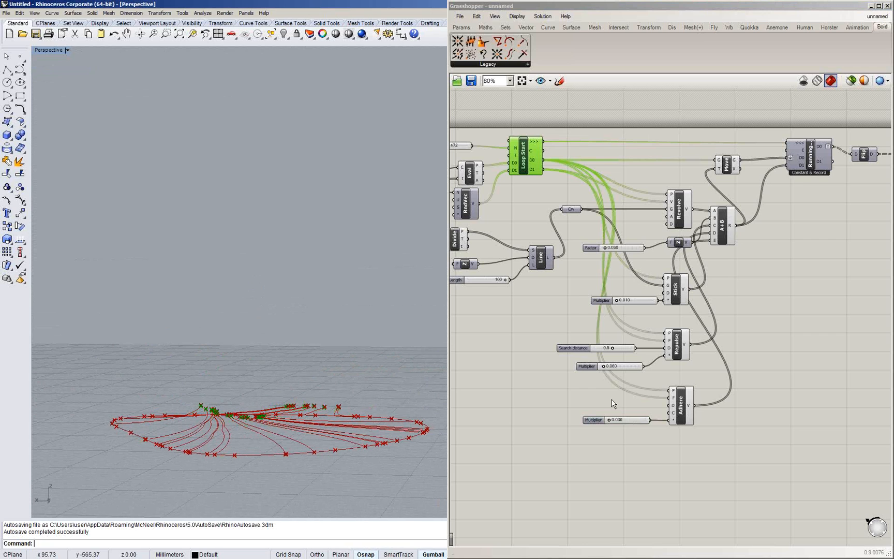
Set Adhere's Multiplier slider to 0.005, restart the loop and examine the trajectories from the side and above
left_click_drag(610, 420, 608, 421)
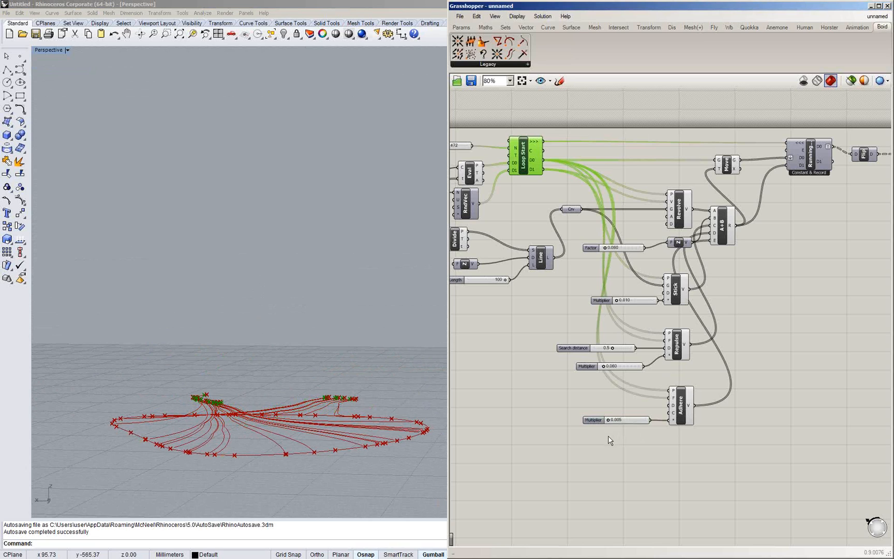
right_click_drag(227, 416, 236, 425)
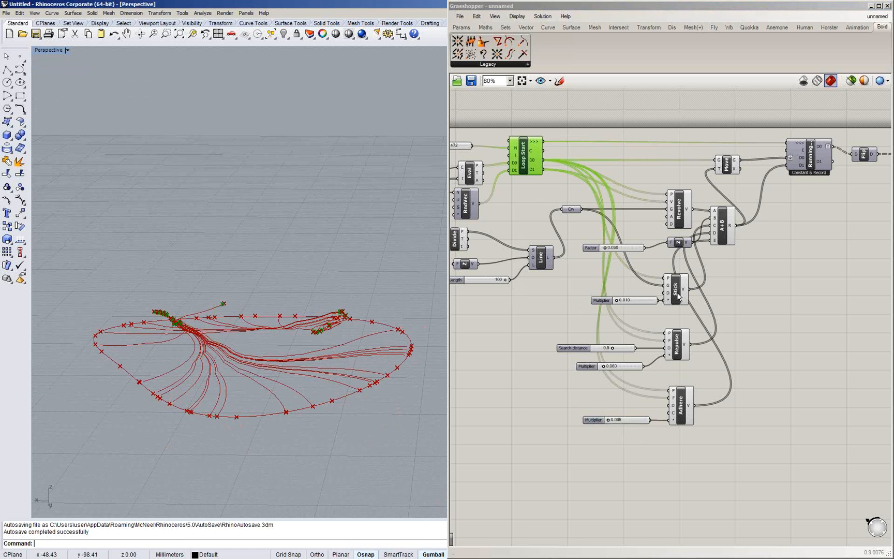
double_click(524, 163)
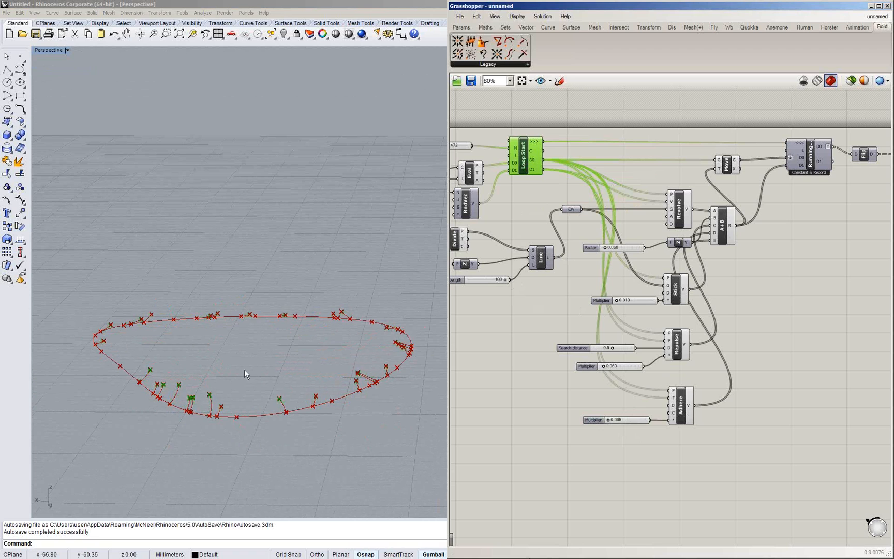
mouse_move(228, 379)
right_mouse_down()
mouse_move(225, 355)
mouse_move(225, 366)
right_mouse_up()
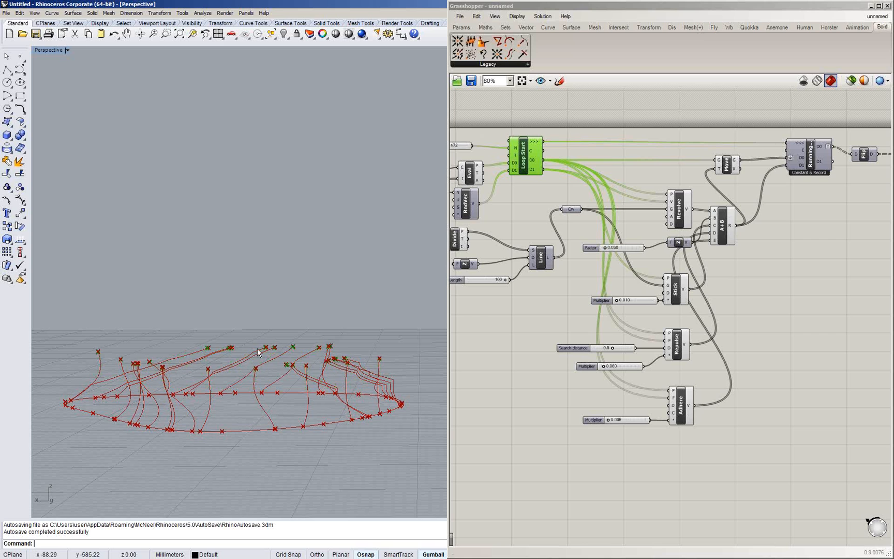
right_click_drag(270, 383, 265, 389)
right_click_drag(258, 274, 257, 311)
right_click_drag(252, 208, 259, 305, "shift")
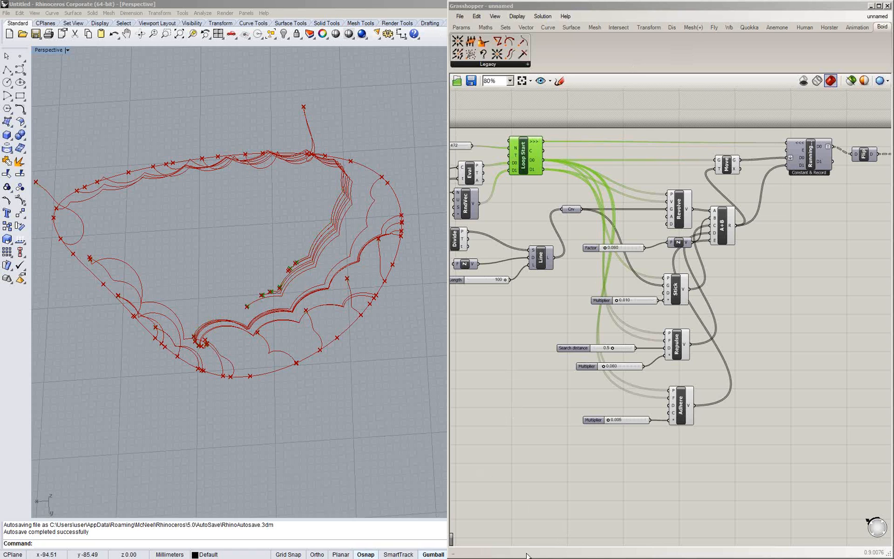
Switch to grasshopper.pdf in Adobe Reader, maximize the window, fit a whole page in view and move past the first page
left_click_drag(417, 537, 533, 5)
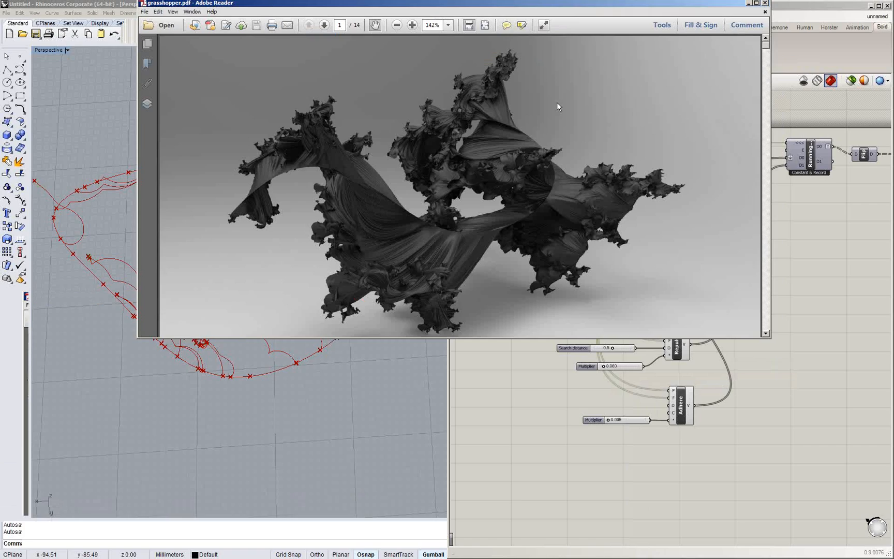
double_click(363, 5)
left_click(347, 28)
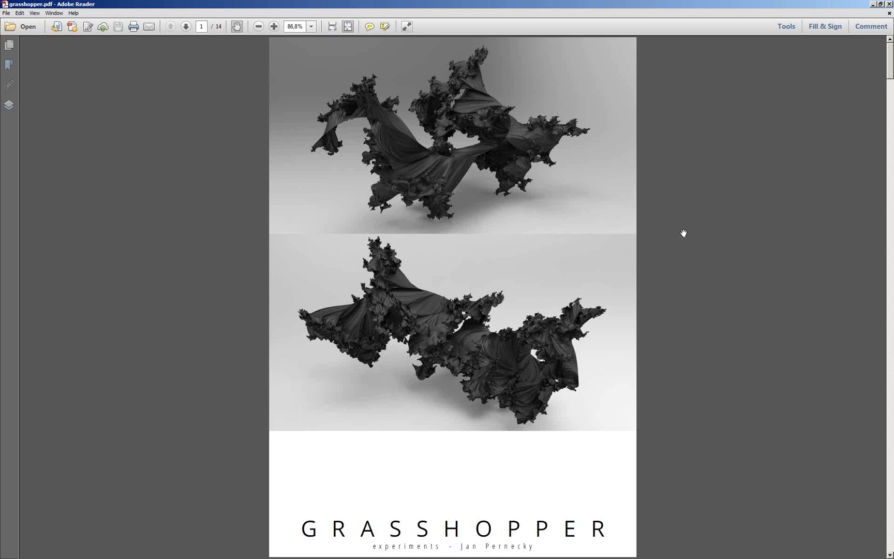
scroll(674, 235, "down", 5)
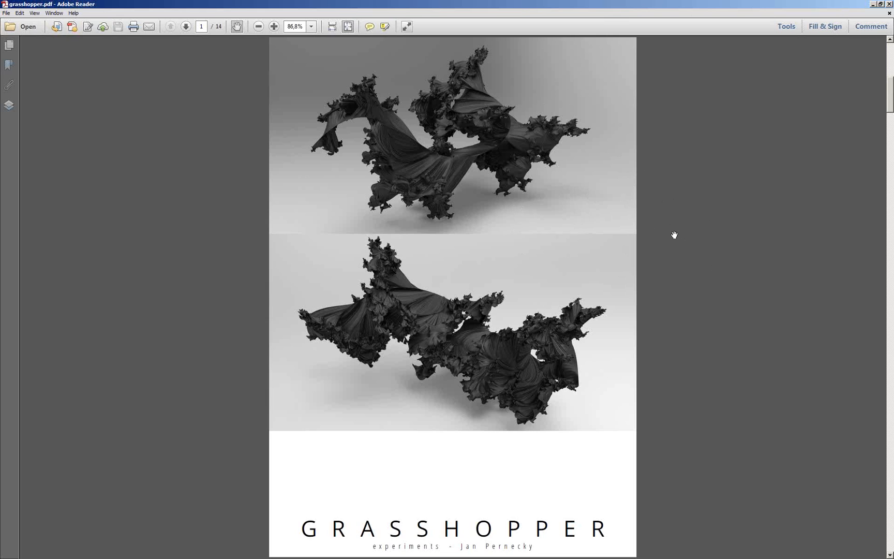
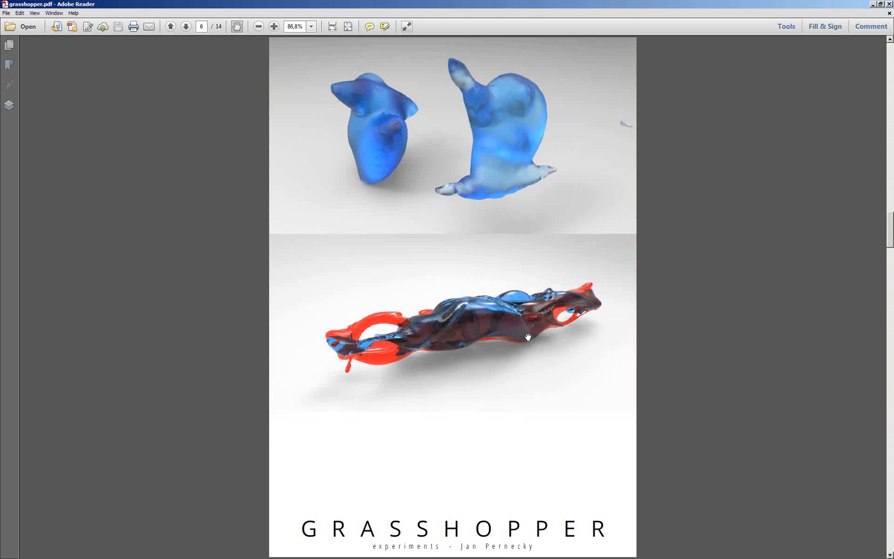
Advance to page 8 of the PDF and enlarge the dense fibrous structure in its last image
scroll(554, 333, "down", 2)
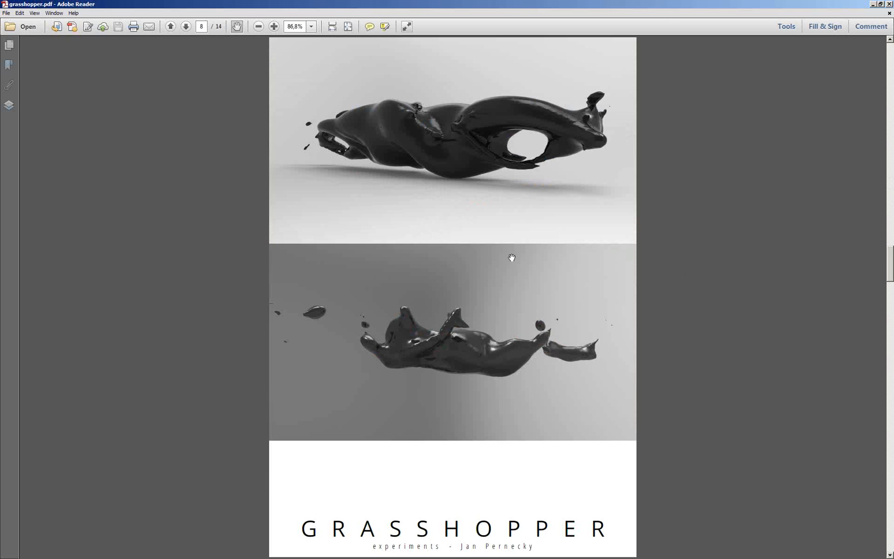
scroll(512, 258, "down", 1)
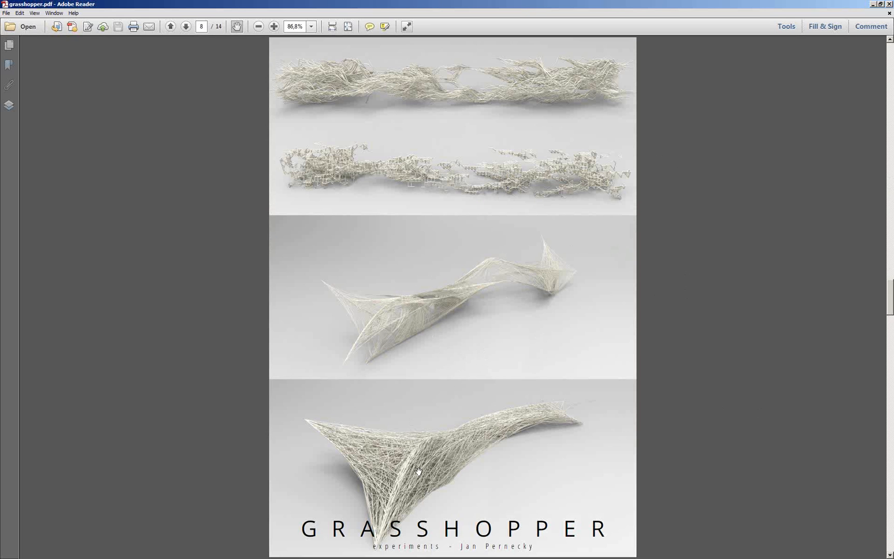
scroll(418, 472, "up", 1, "ctrl")
scroll(449, 428, "up", 2, "ctrl")
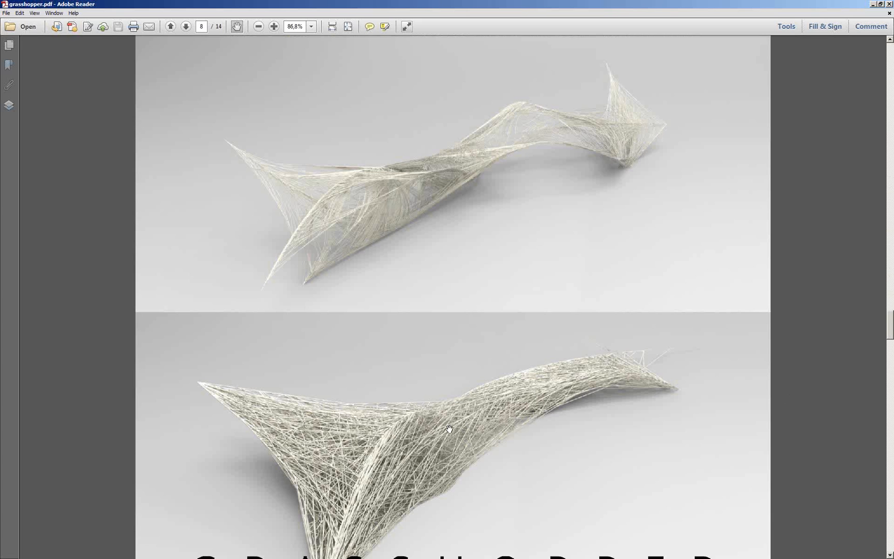
scroll(449, 429, "up", 2, "ctrl")
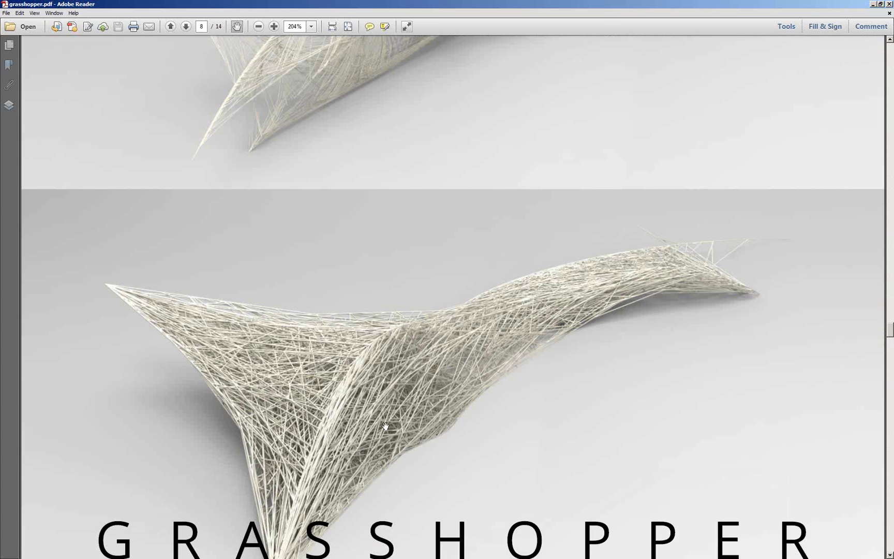
scroll(386, 426, "down", 2)
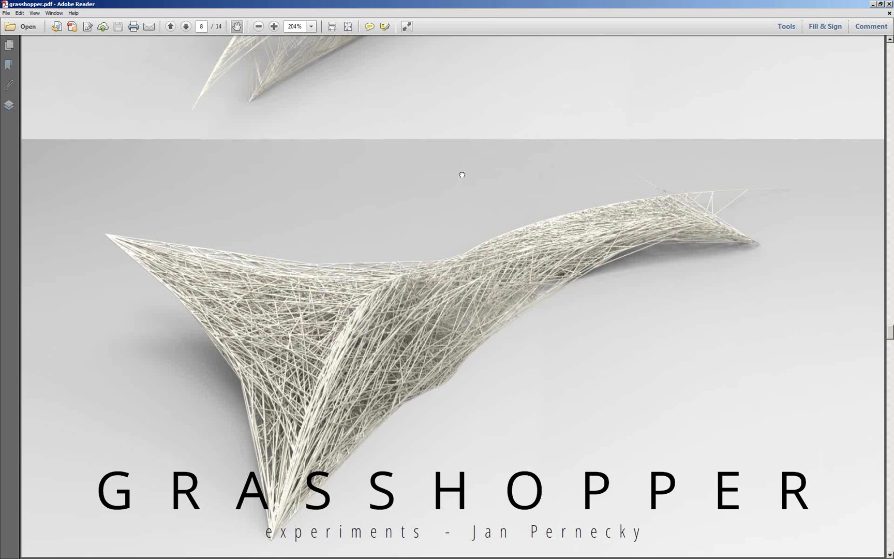
Examine the other images on page 8 at 204%, from the stretched fibre structure up to the strut lattice
scroll(458, 193, "up", 1)
scroll(458, 193, "up", 5)
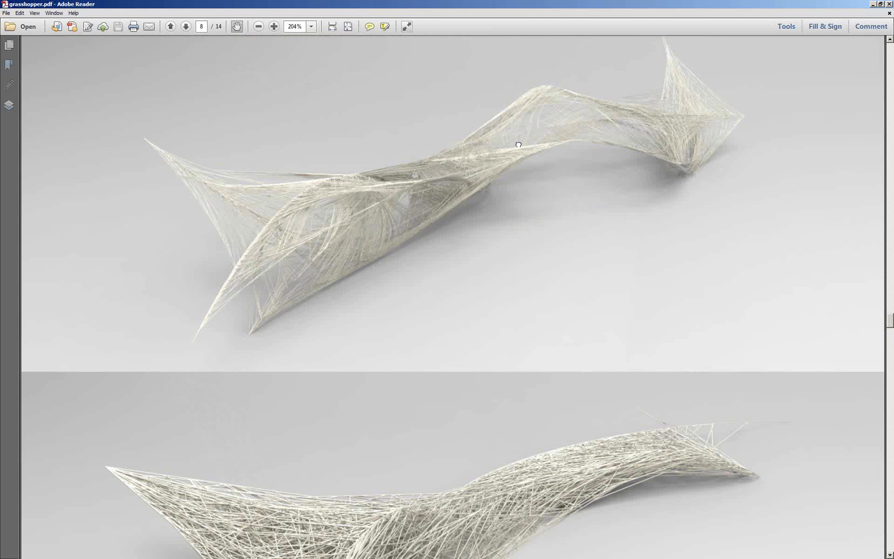
scroll(520, 152, "up", 1)
scroll(248, 353, "up", 2)
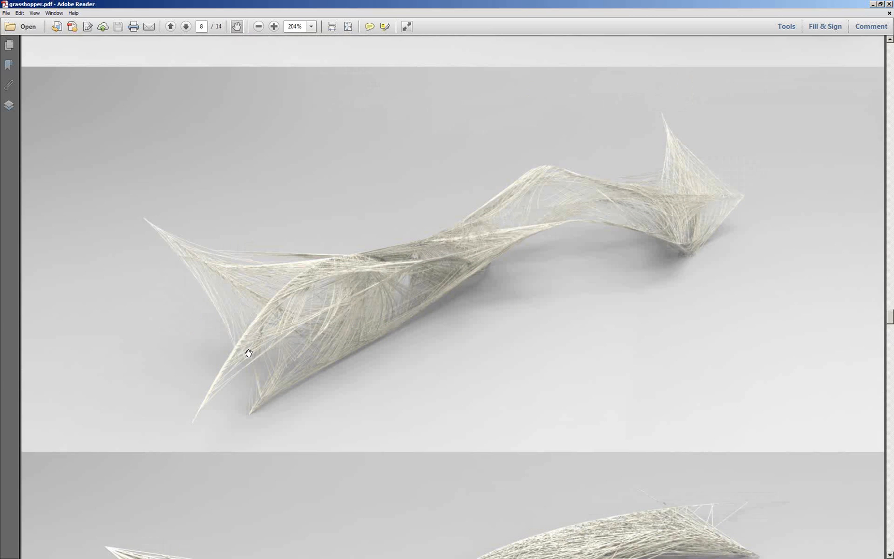
scroll(578, 243, "up", 1)
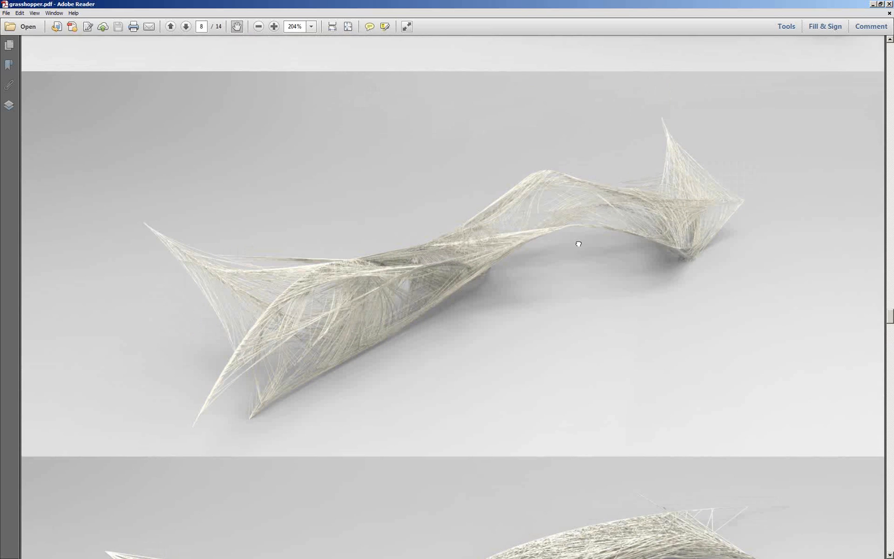
scroll(578, 244, "up", 5)
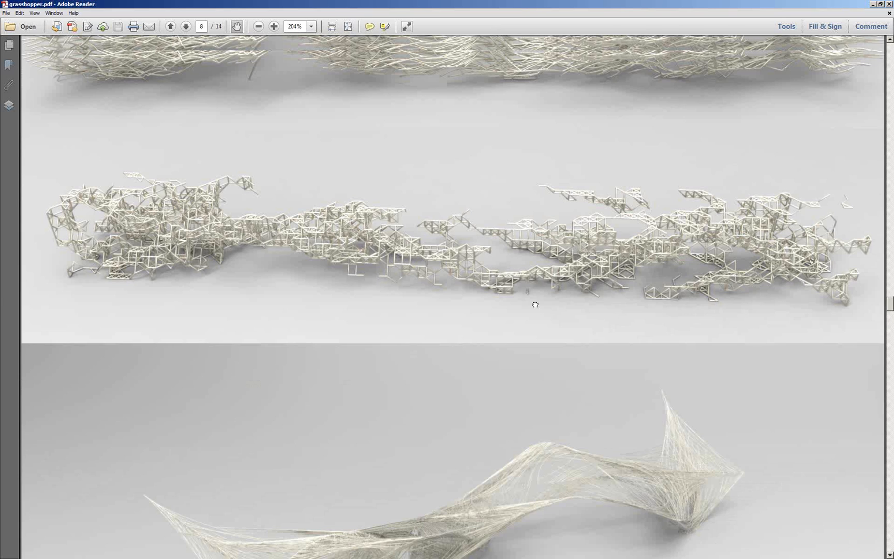
scroll(653, 286, "up", 1)
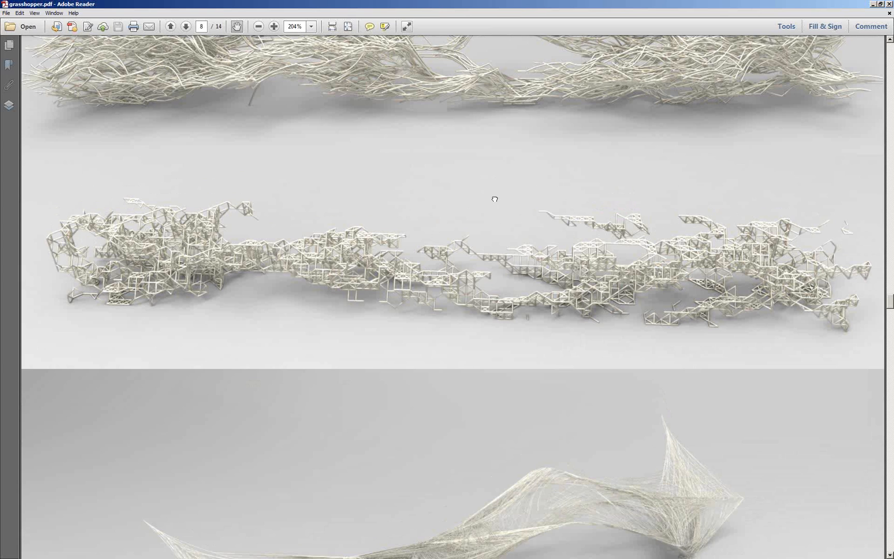
left_click_drag(495, 199, 499, 207)
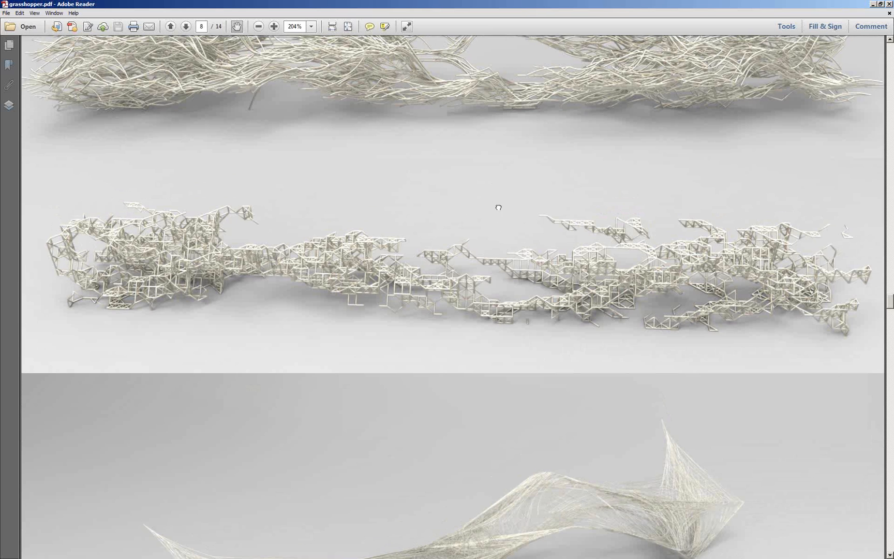
Examine page 9's blob-like forms with the whole page in view, and move on to page 10
left_click(170, 27)
left_click(185, 27)
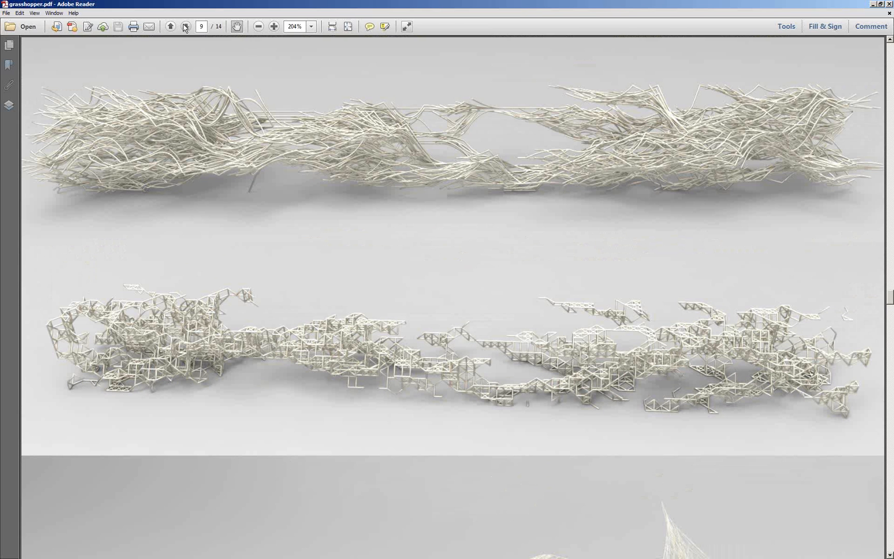
scroll(420, 241, "down", 2, "ctrl")
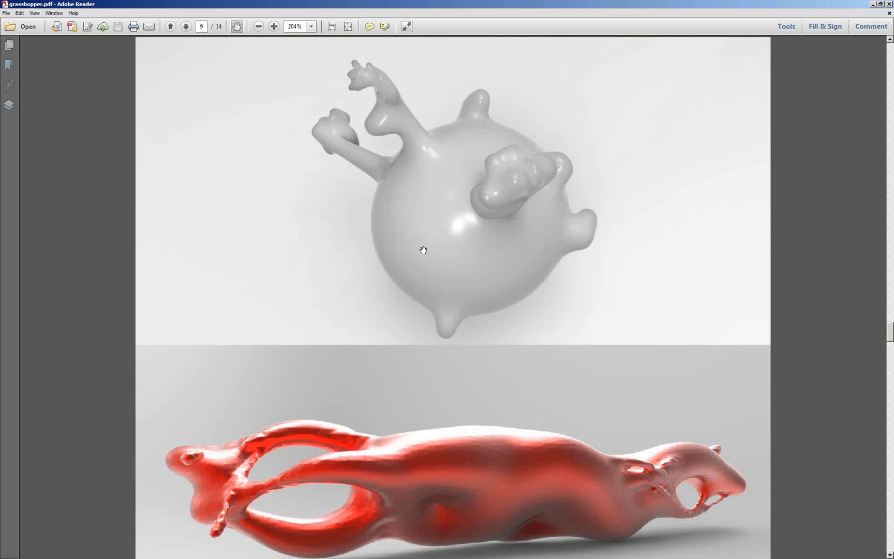
scroll(429, 267, "down", 2, "ctrl")
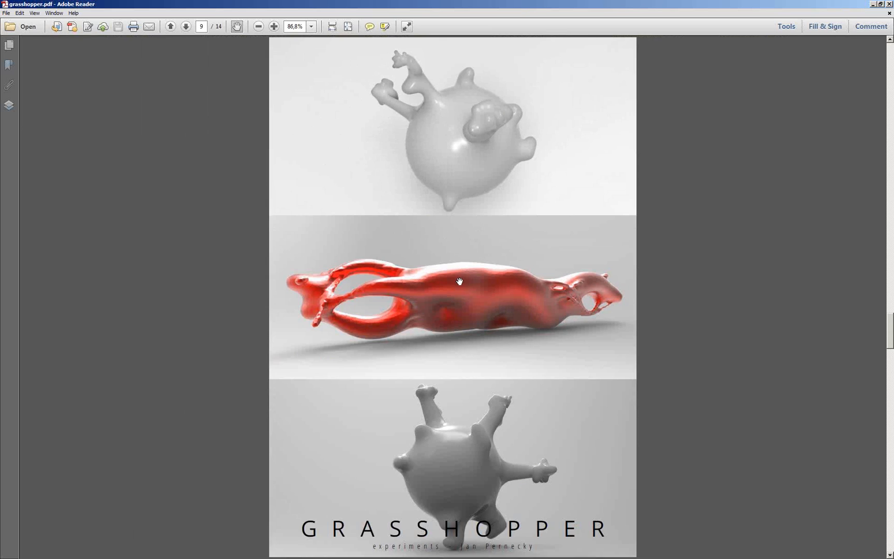
scroll(459, 281, "down", 1, "ctrl")
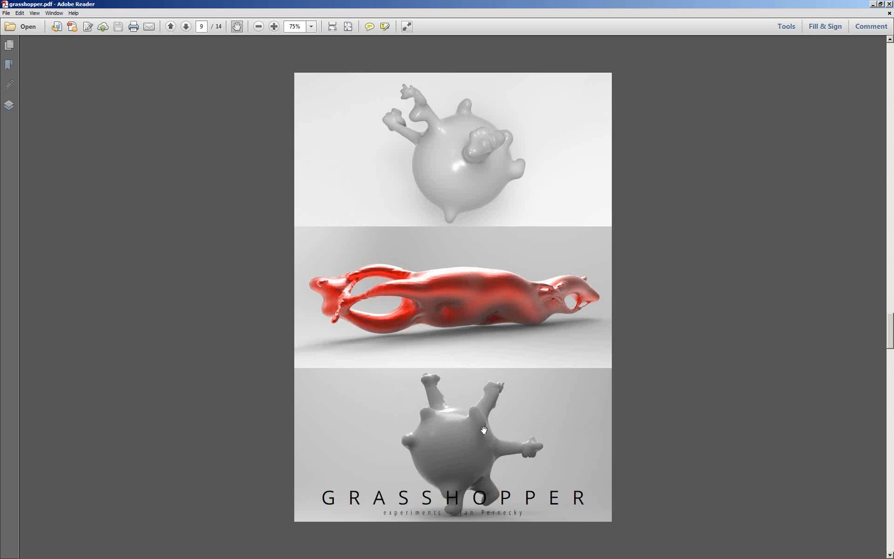
left_click(186, 27)
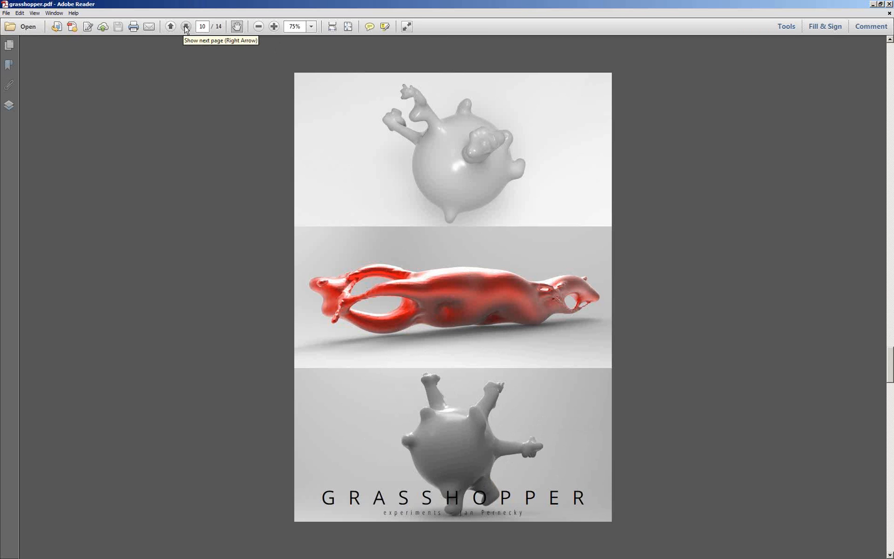
scroll(444, 168, "up", 1, "ctrl")
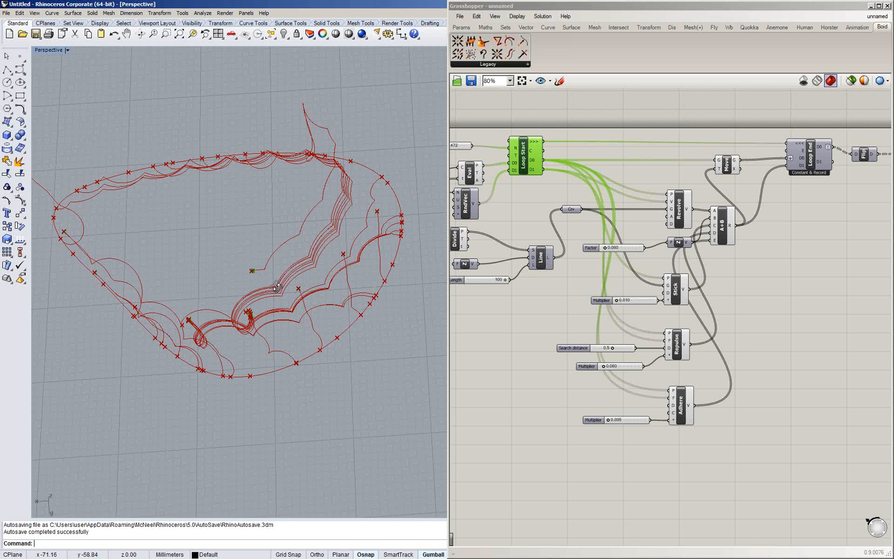
Switch to Rhino, examine the agent trajectories from a low angle, and return to page 9 of grasshopper.pdf
mouse_move(277, 288)
right_mouse_down()
mouse_move(386, 251)
mouse_move(234, 219)
mouse_move(372, 359)
mouse_move(199, 381)
mouse_move(274, 337)
mouse_move(266, 281)
mouse_move(280, 250)
right_mouse_up()
key("alt+Tab")
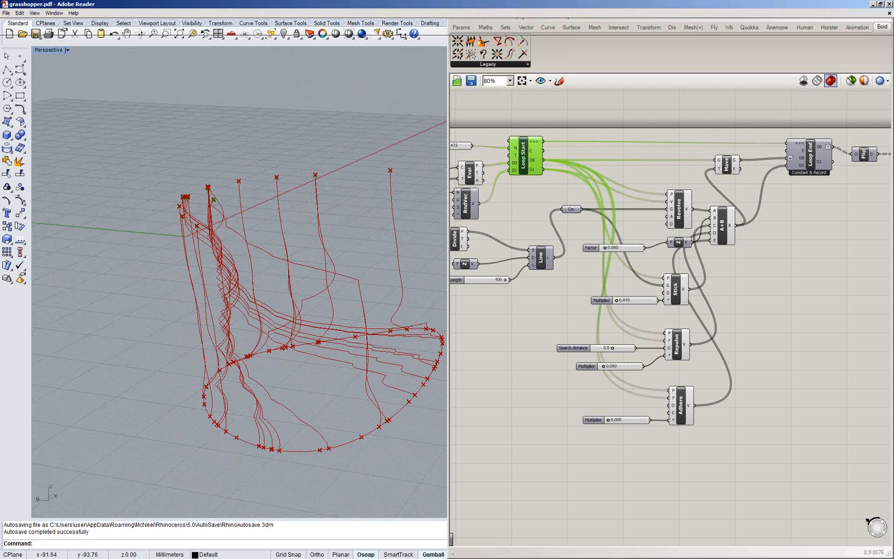
scroll(485, 327, "up", 1)
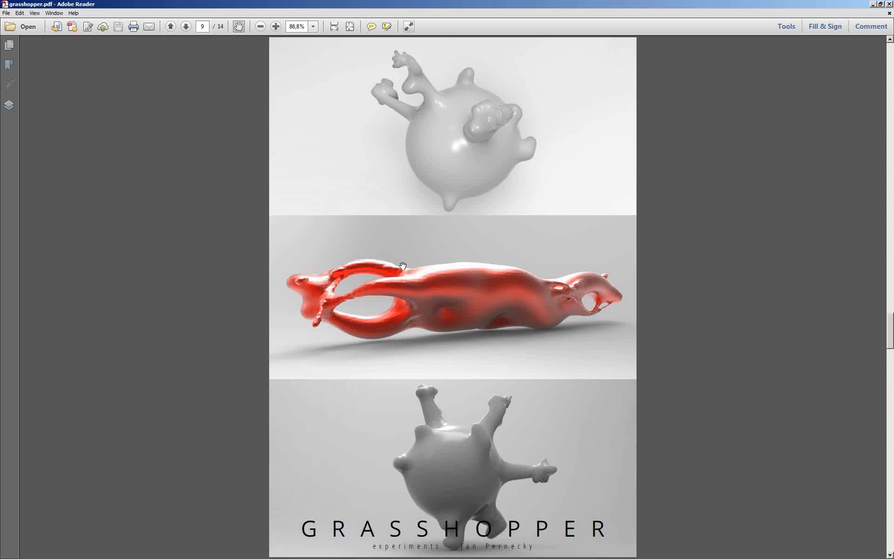
Move to page 10 and examine its branching, perforated structures at 150%, from the black one to the silver one
scroll(460, 284, "down", 1)
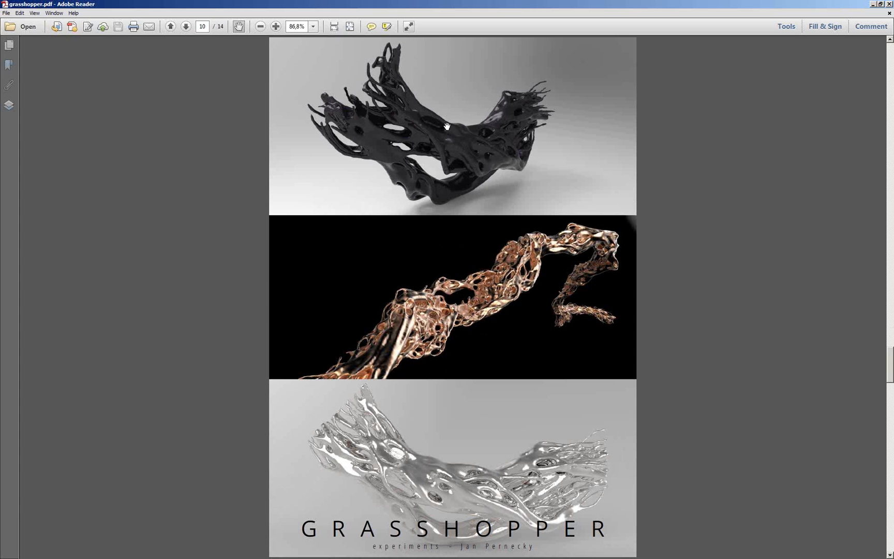
scroll(447, 126, "up", 1, "ctrl")
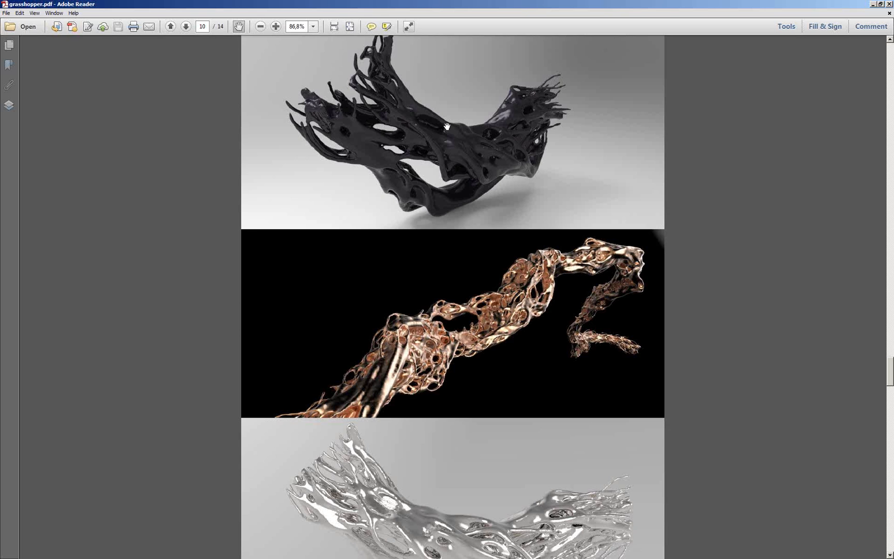
scroll(447, 126, "up", 2, "ctrl")
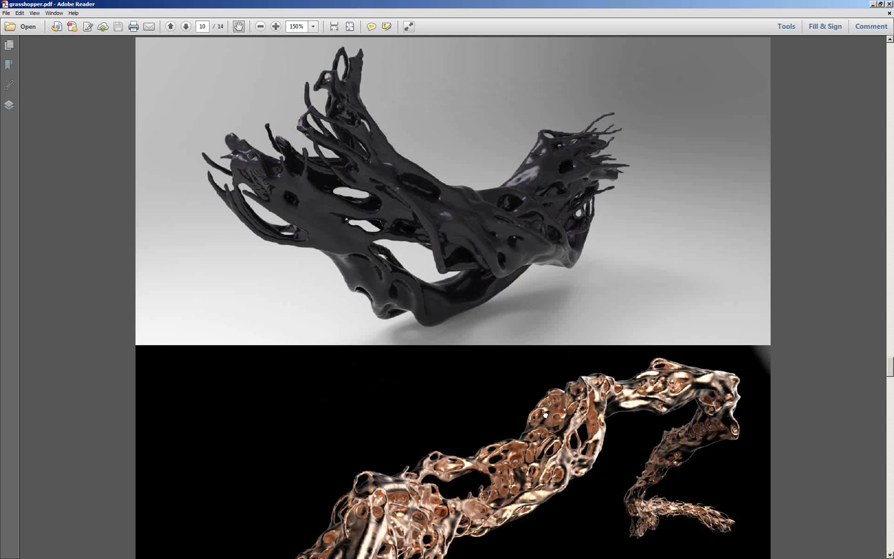
scroll(546, 415, "down", 1)
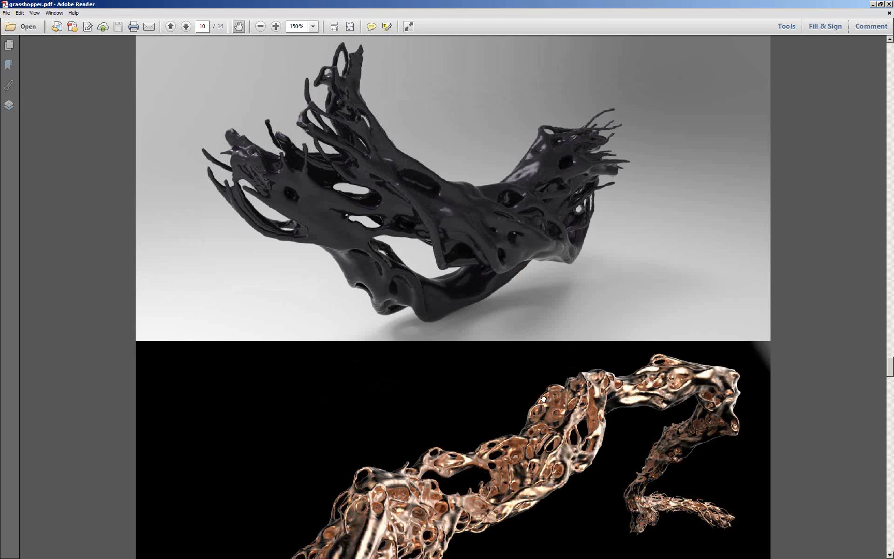
scroll(544, 398, "down", 5)
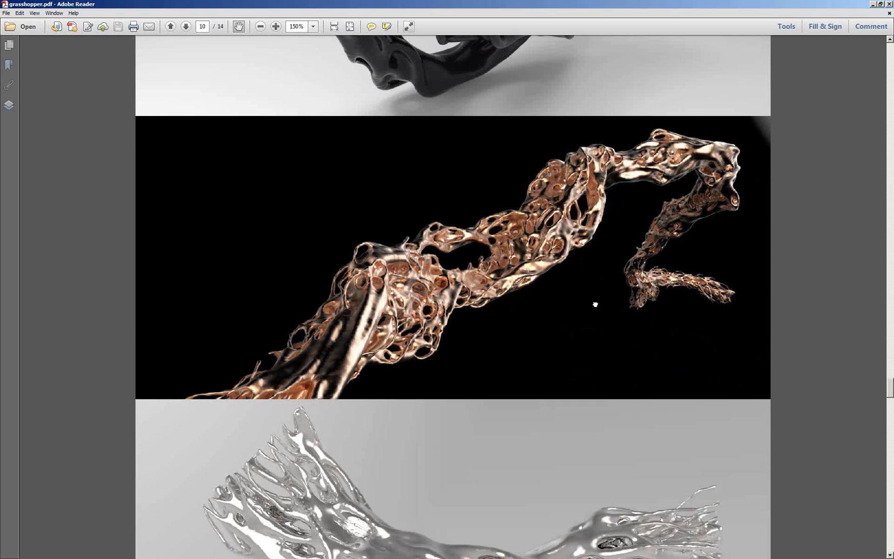
scroll(595, 304, "down", 3)
Move to page 11, enlarge the gold wire ring to 150% and return to a full-page view at 75%
scroll(517, 331, "down", 3, "ctrl")
scroll(521, 343, "down", 3)
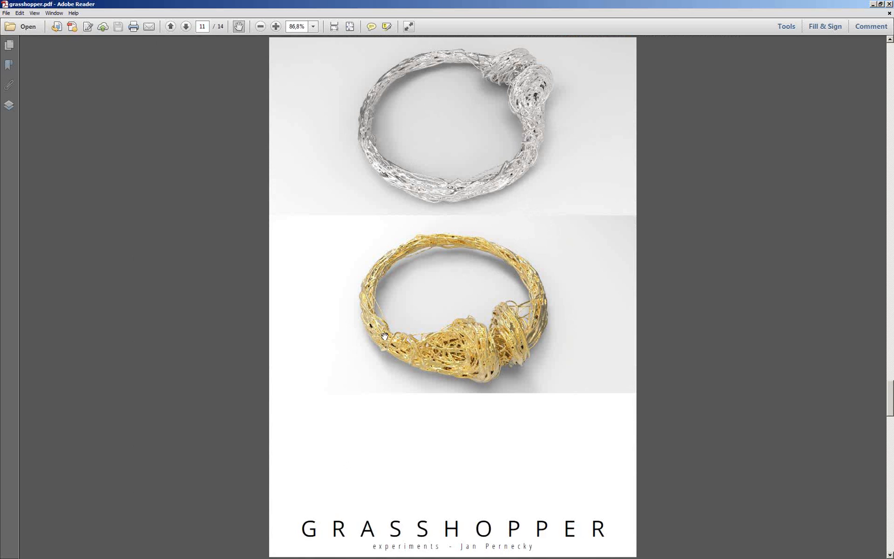
scroll(385, 337, "up", 2, "ctrl")
scroll(379, 330, "up", 1, "ctrl")
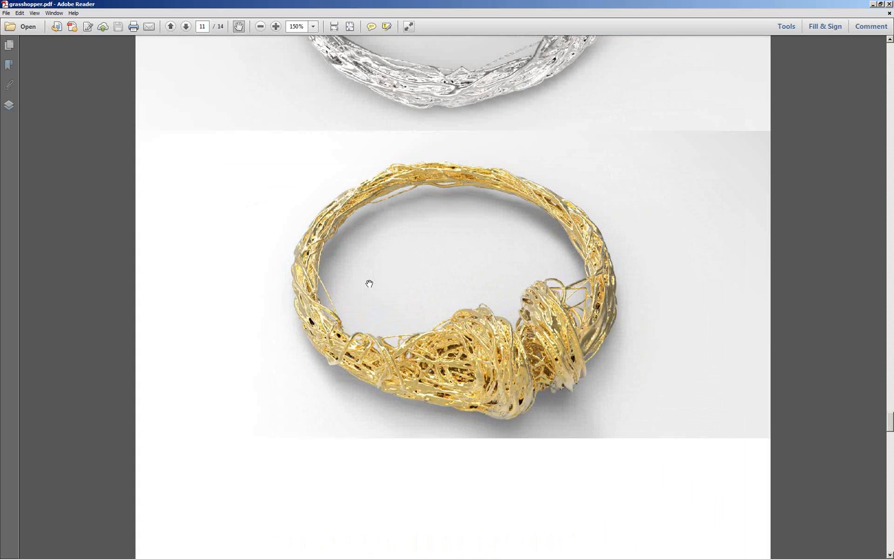
scroll(369, 284, "down", 3, "ctrl")
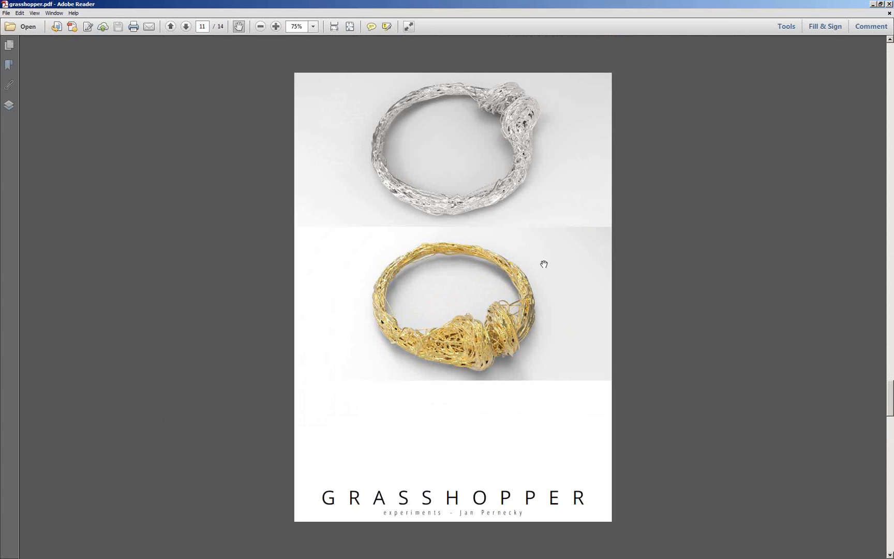
Page through the remaining experiments to page 14, the last page of the PDF
scroll(501, 272, "down", 1)
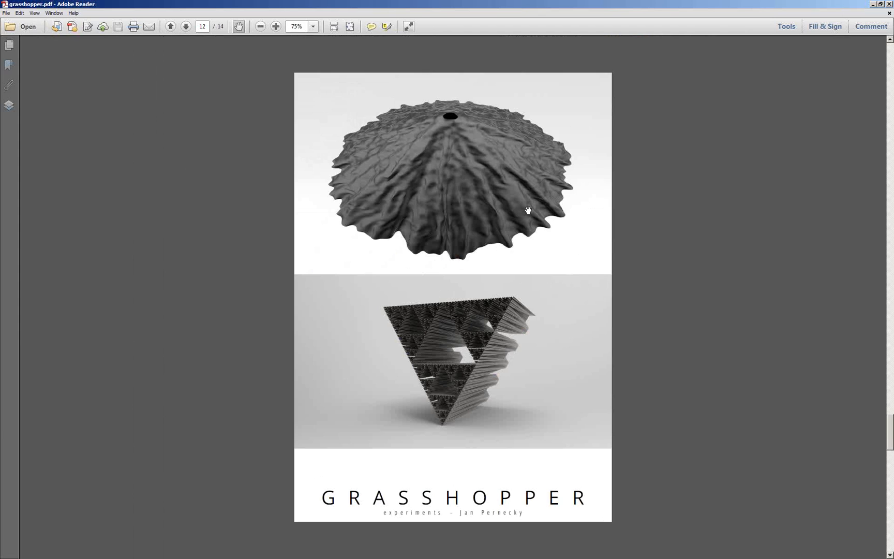
scroll(504, 332, "down", 2)
scroll(504, 358, "down", 2)
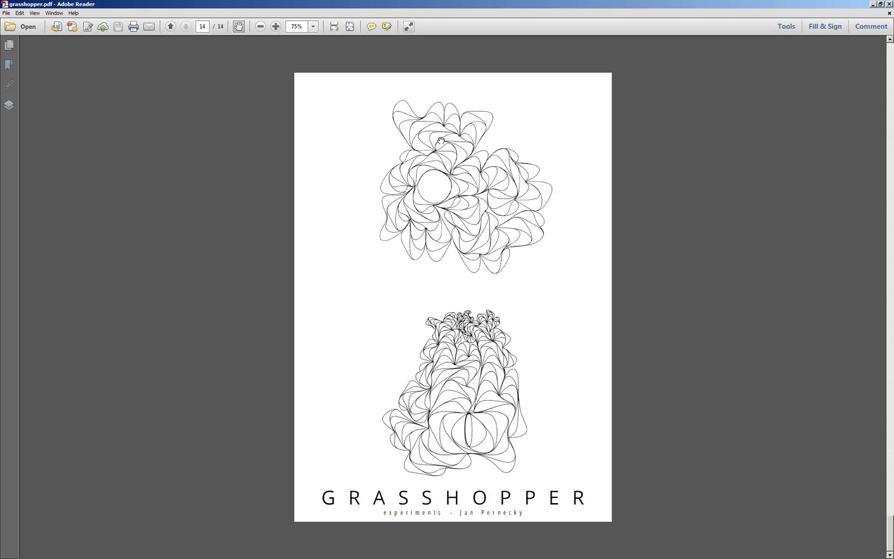
Page back past the ring renderings, return to page 1 and switch to the Rhino and Grasshopper windows
scroll(504, 235, "up", 2)
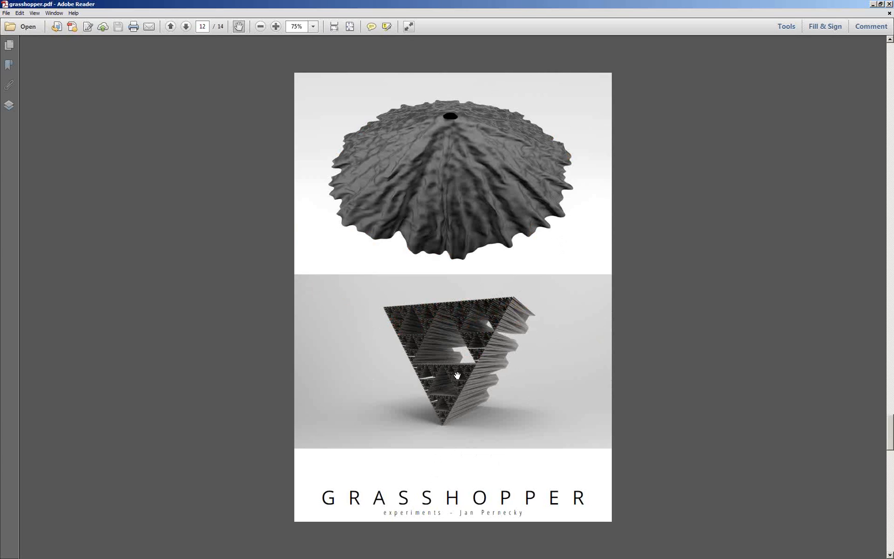
scroll(463, 396, "up", 1)
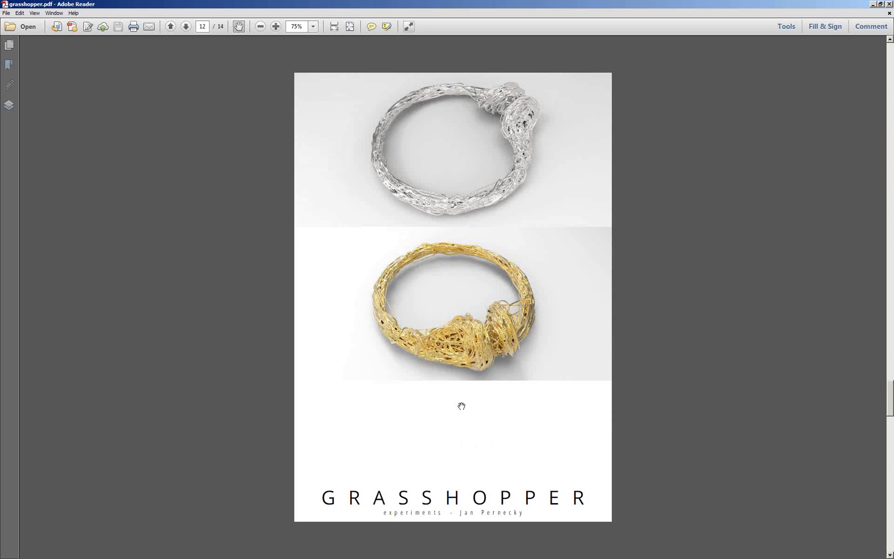
scroll(461, 406, "up", 1)
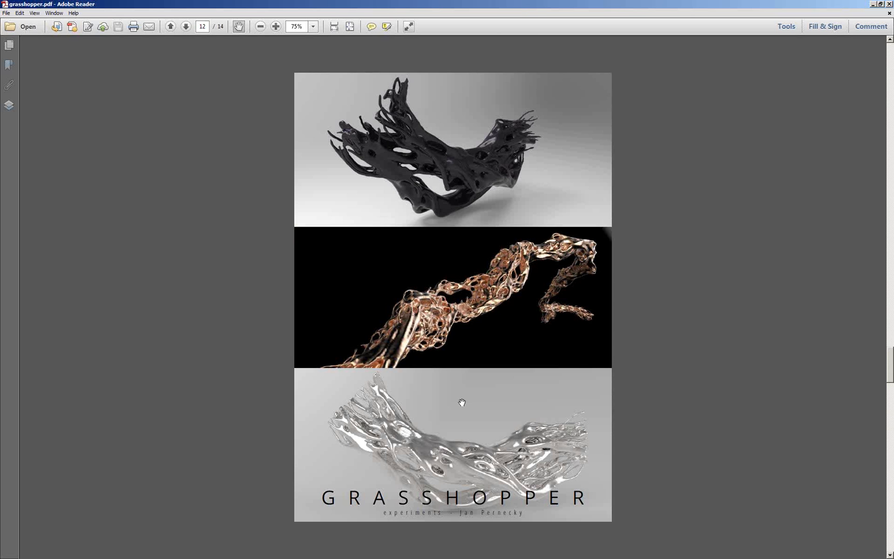
key("Home")
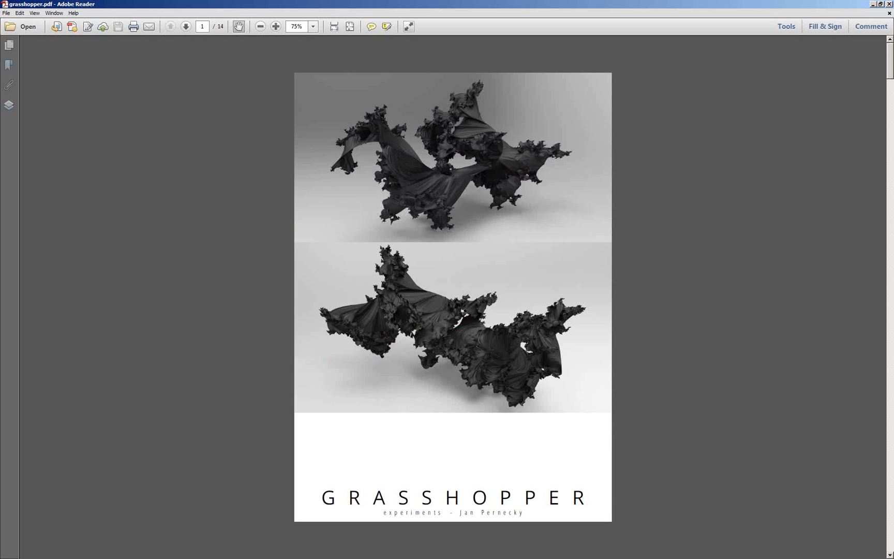
key("alt+Tab")
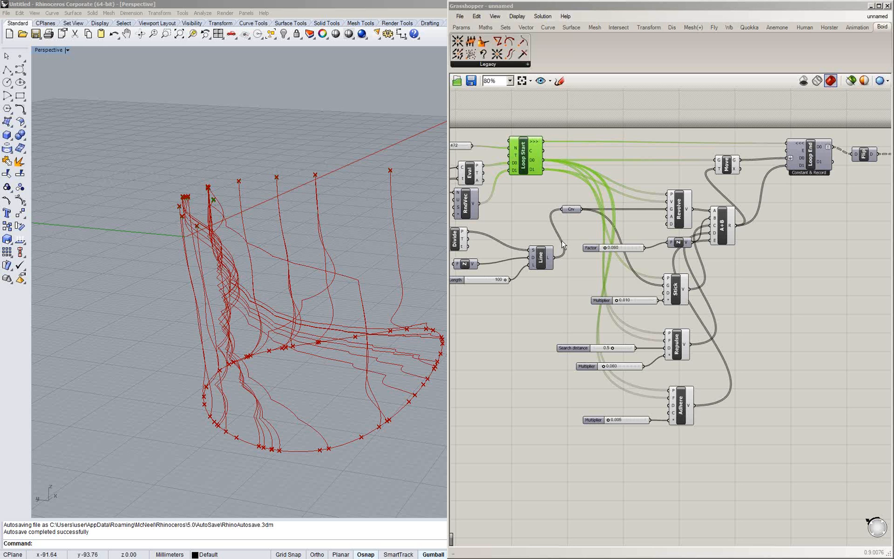
Highlight the input curve parameter in Grasshopper, switch to the PDF and browse its experiments from page 1 to page 13
left_click(586, 250)
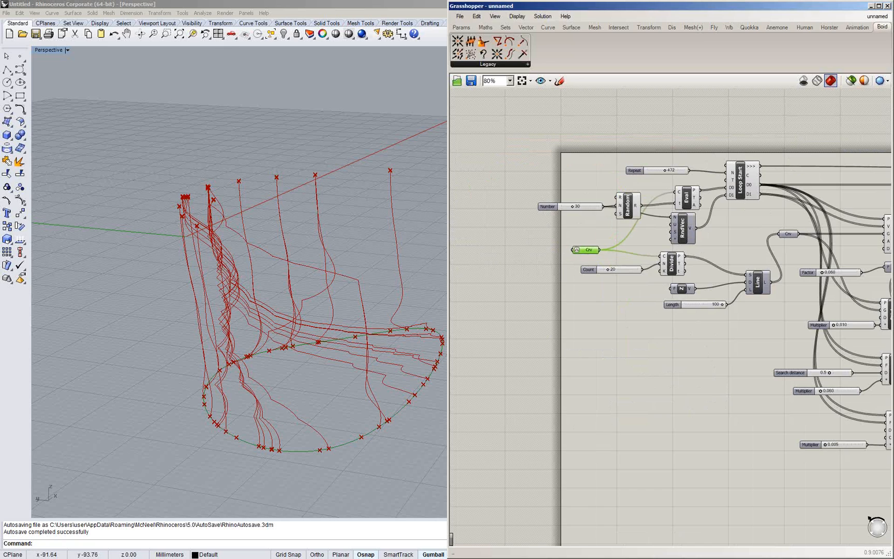
key("alt+Tab")
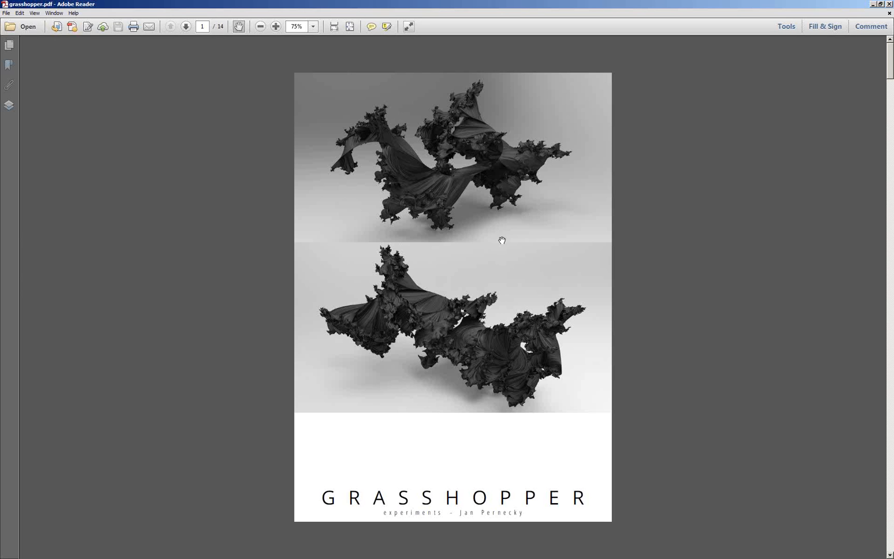
scroll(502, 240, "down", 1)
scroll(486, 259, "down", 3)
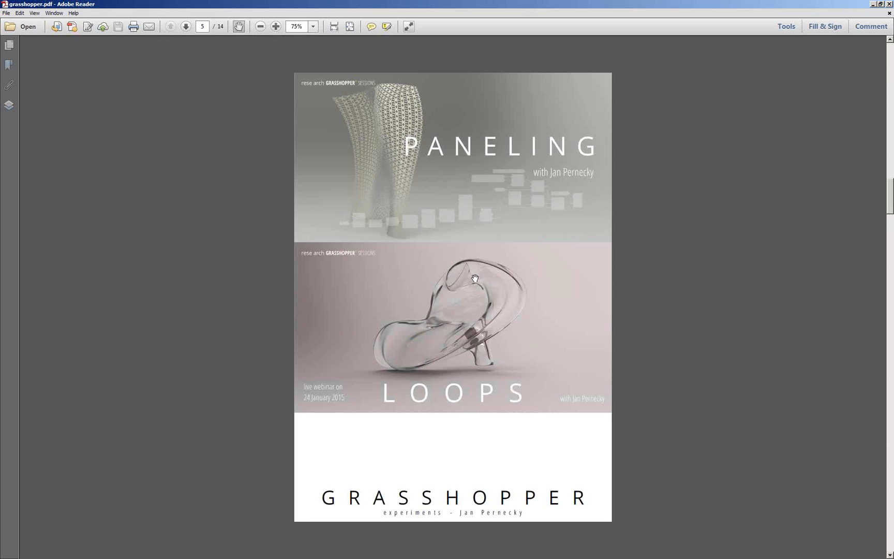
scroll(475, 289, "down", 5)
scroll(475, 319, "down", 3)
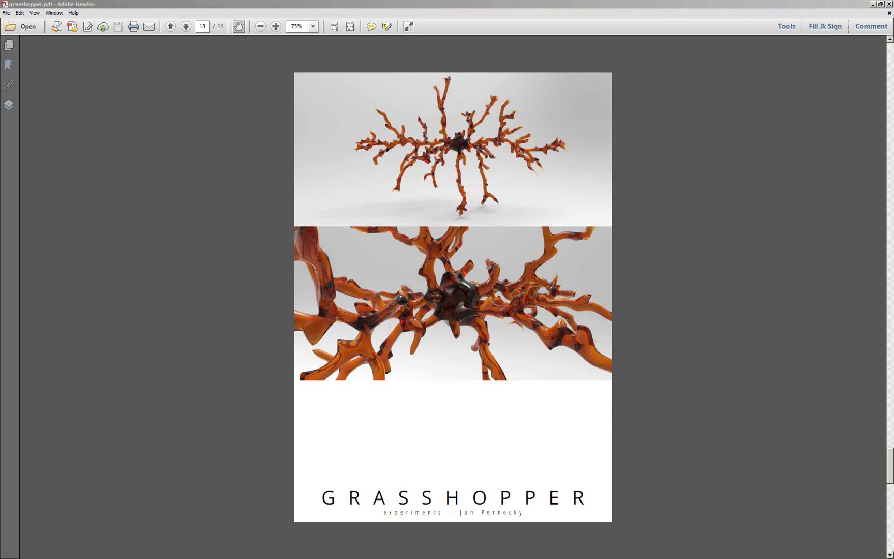
Switch to the Opera browser and view the rese arch Grasshopper course site from its cover to the webinar overview and introduction
key("alt+Tab")
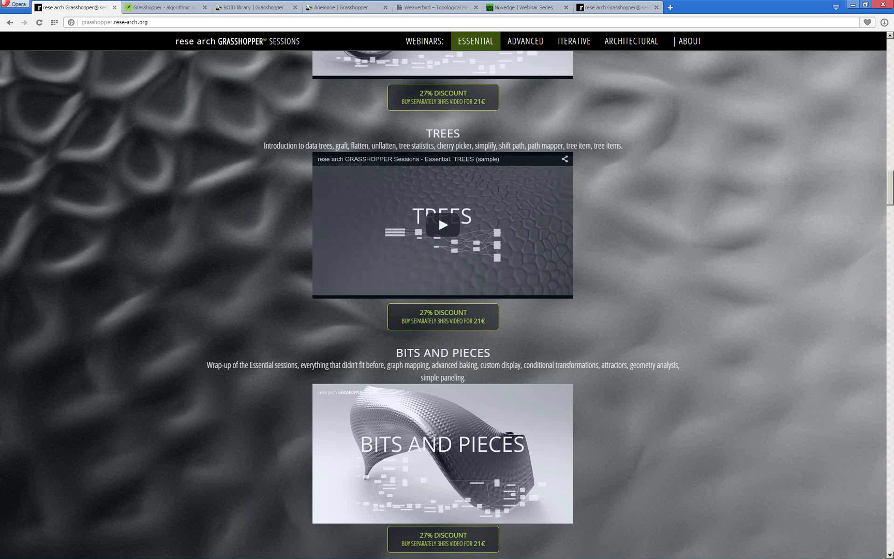
scroll(276, 300, "down", 1)
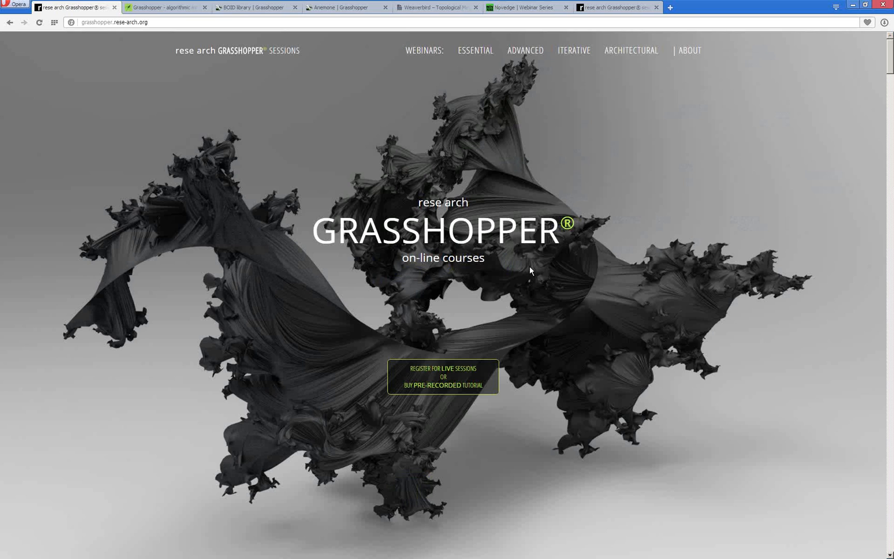
scroll(530, 266, "down", 1)
scroll(535, 279, "down", 1)
scroll(536, 288, "down", 4)
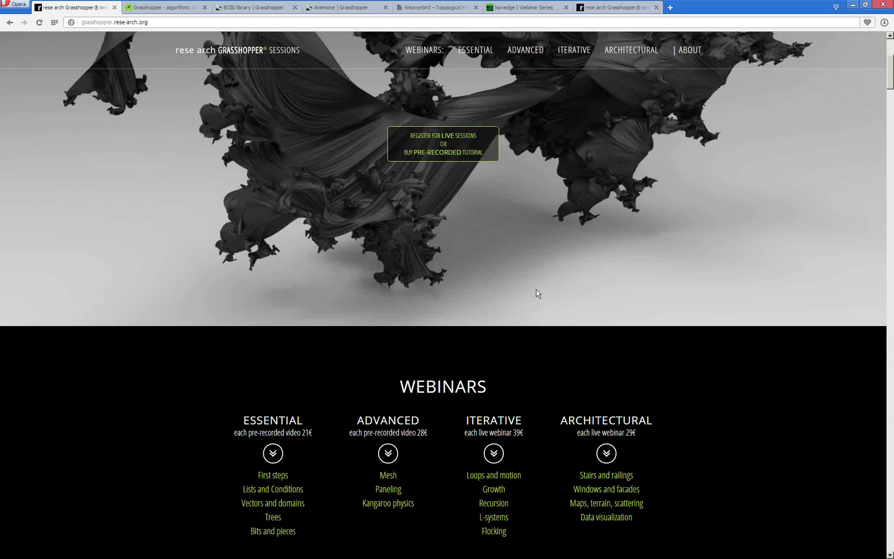
scroll(536, 293, "down", 10)
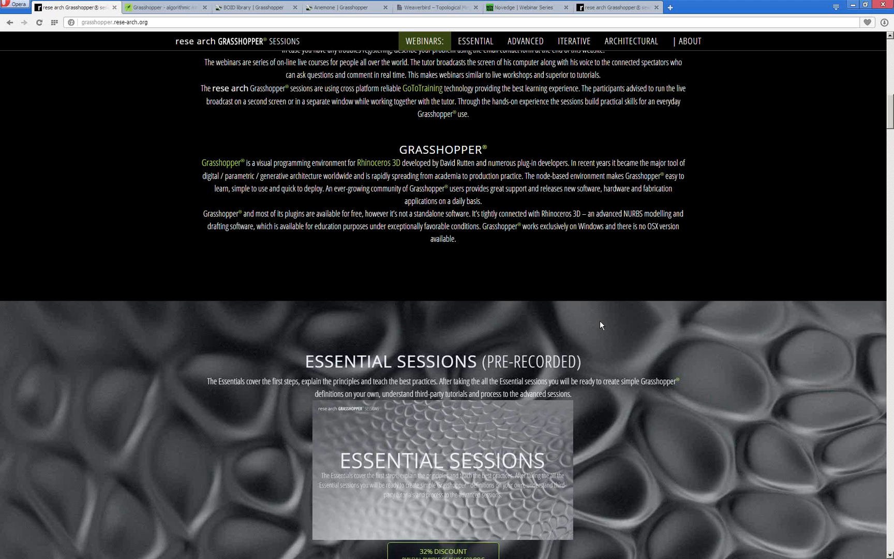
Look through the pre-recorded Essential Sessions, from First Steps to Bits and Pieces
scroll(600, 322, "down", 6)
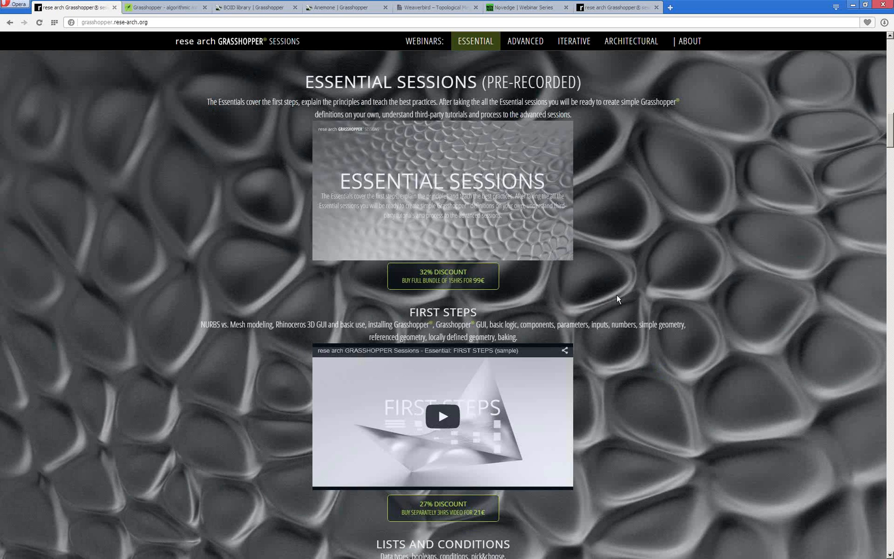
scroll(617, 295, "down", 1)
scroll(593, 371, "down", 2)
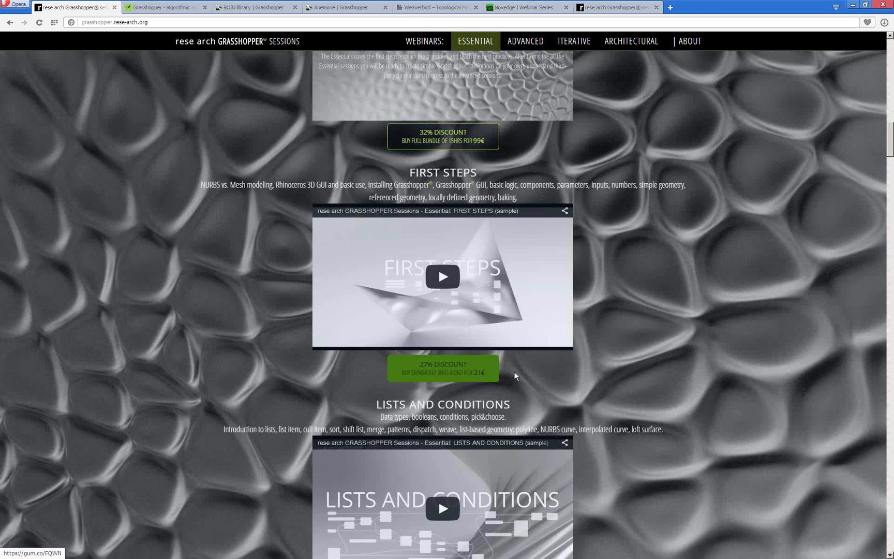
scroll(514, 371, "down", 6)
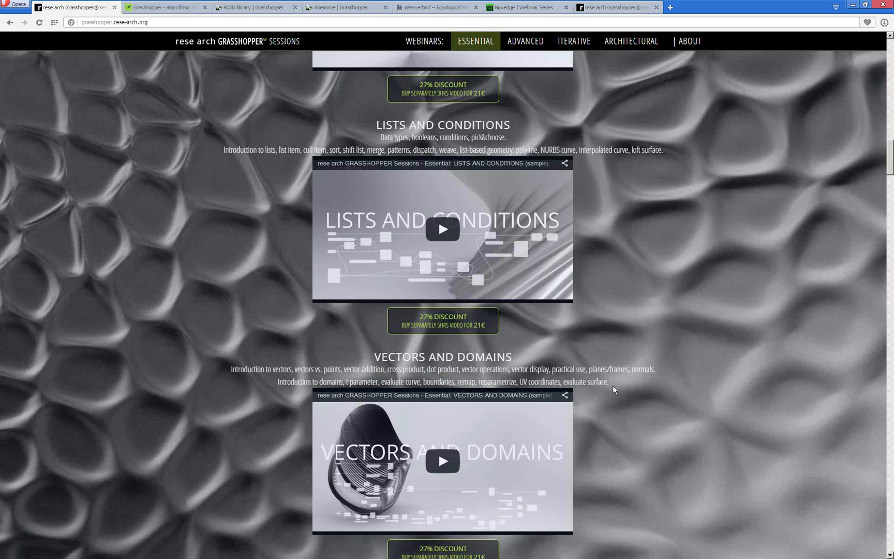
scroll(583, 309, "down", 1)
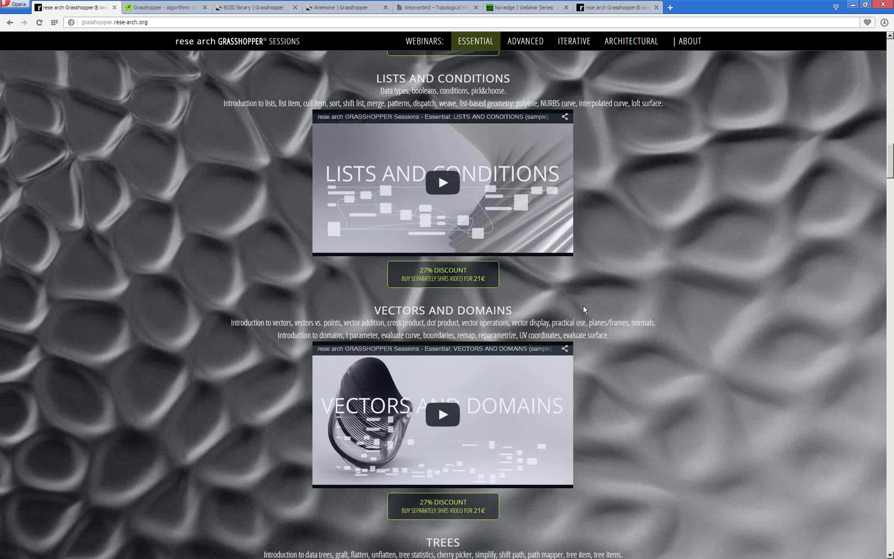
scroll(584, 307, "down", 10)
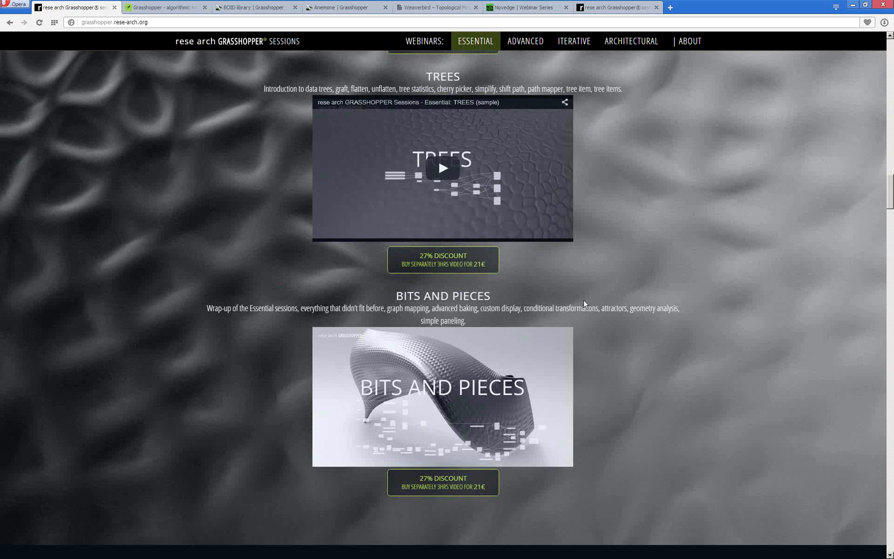
Look through the Advanced Sessions on paneling and Kangaroo physics, down to their software requirements
scroll(603, 326, "down", 15)
scroll(605, 326, "down", 5)
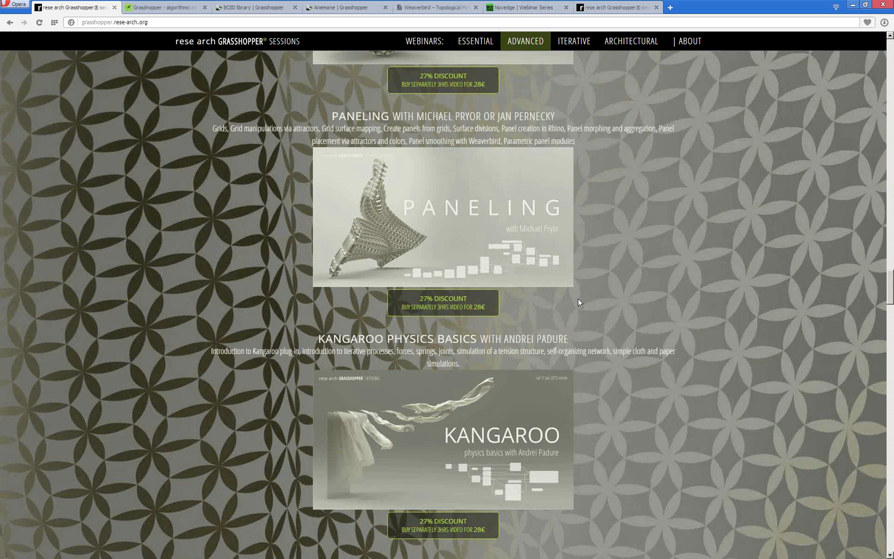
scroll(577, 299, "down", 1)
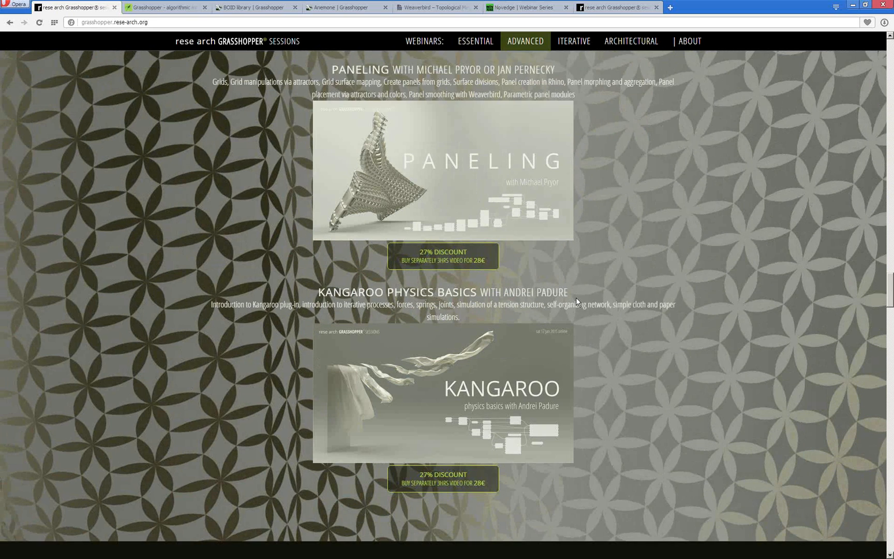
scroll(585, 310, "down", 10)
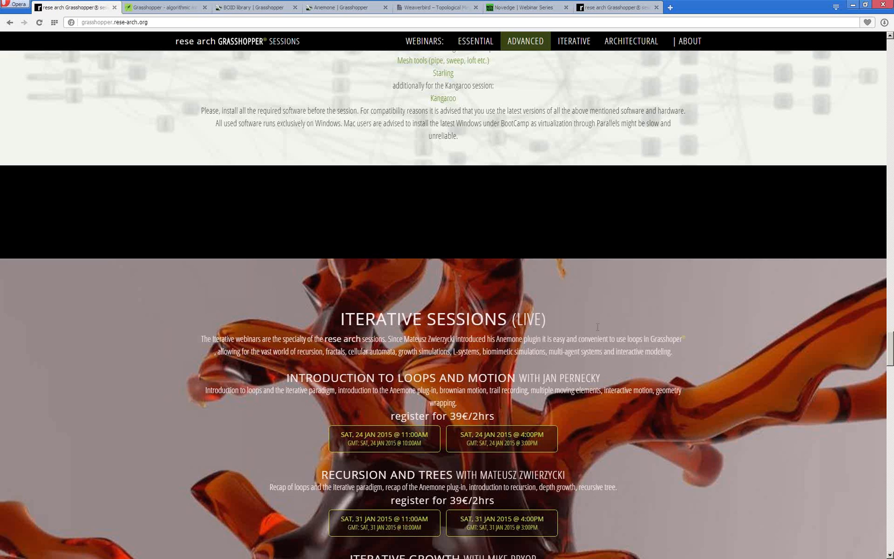
Review the live Iterative Sessions schedule from loops and motion to Flocking Part 2 and the custom tutorials
scroll(597, 327, "down", 4)
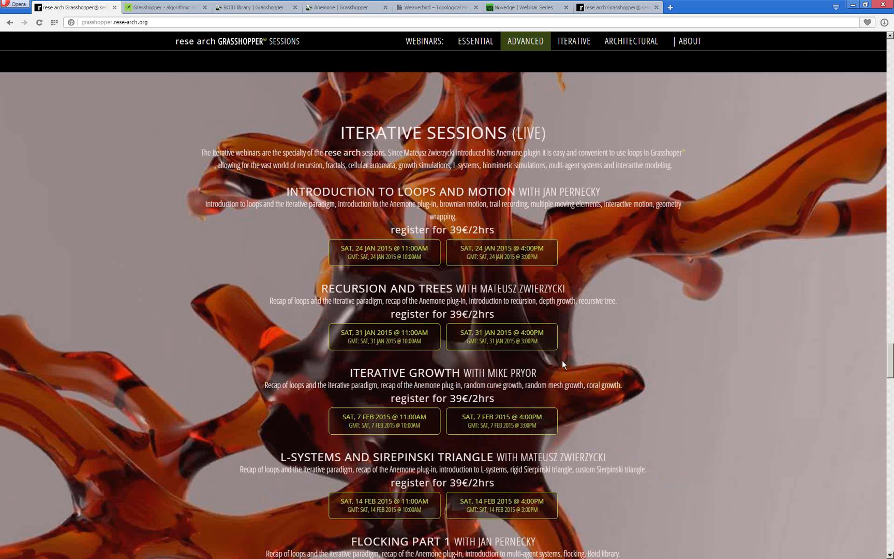
scroll(563, 364, "down", 1)
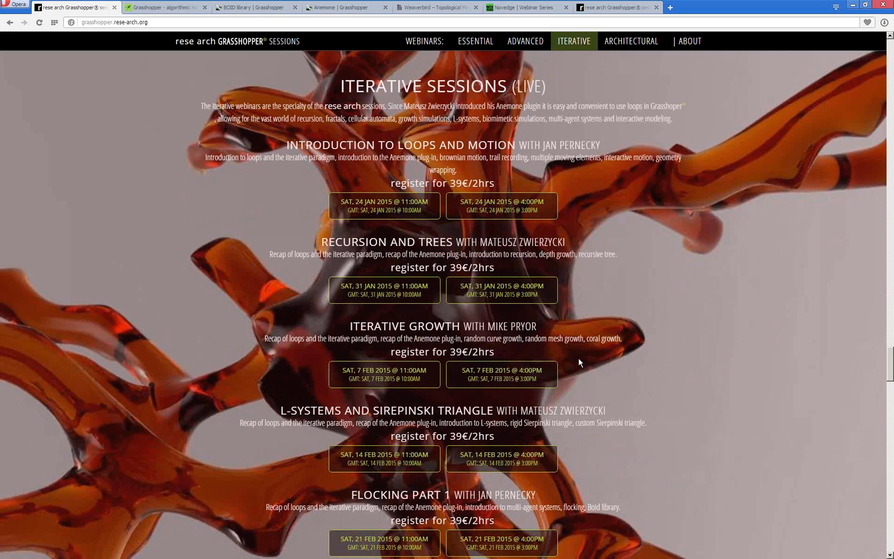
scroll(579, 362, "down", 10)
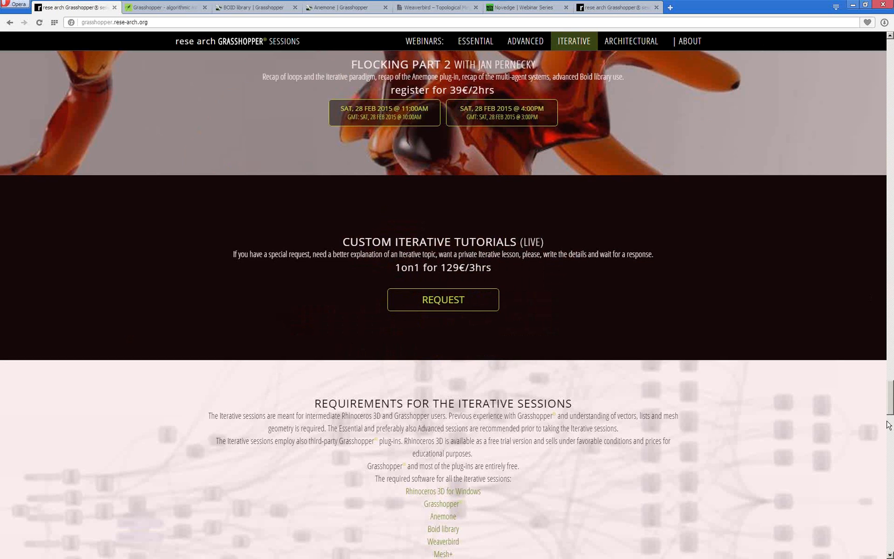
Open a blank browser tab, return to the course site's About section and show its e-mail contact form
key("ctrl+t")
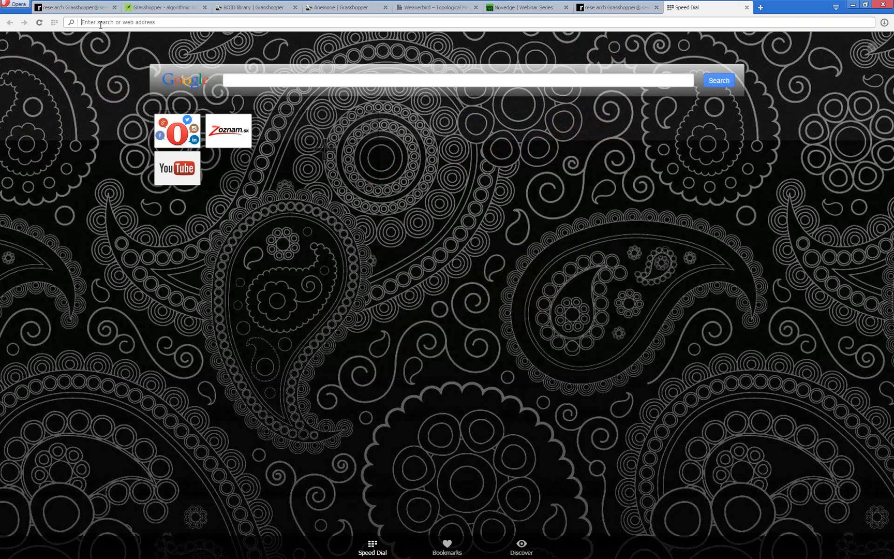
left_click(92, 7)
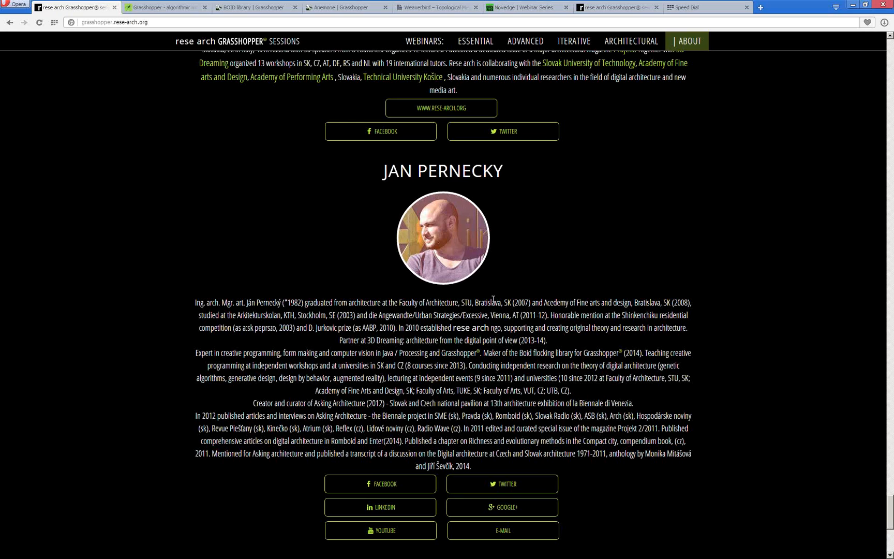
scroll(493, 299, "down", 2)
left_click(505, 437)
scroll(530, 310, "down", 3)
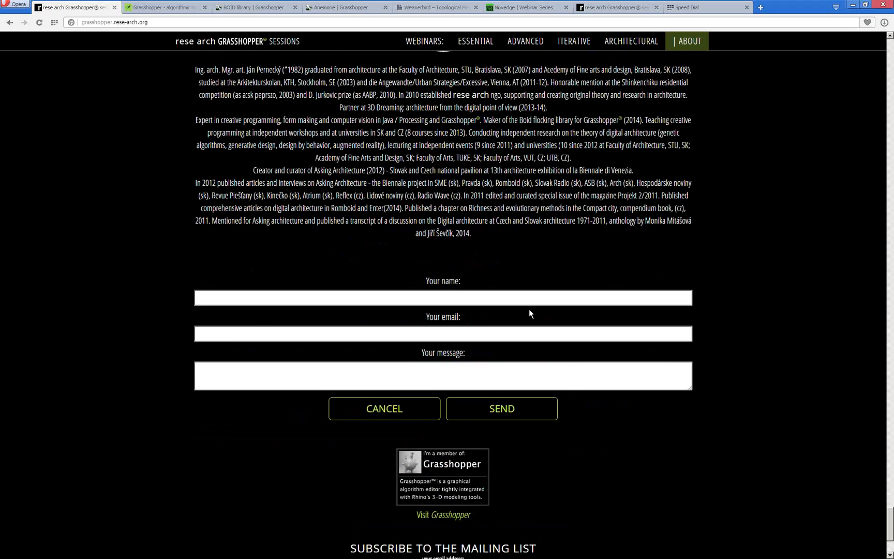
Go back up from the contact form past the Architectural Sessions to the start of the Iterative Sessions
scroll(724, 291, "up", 5)
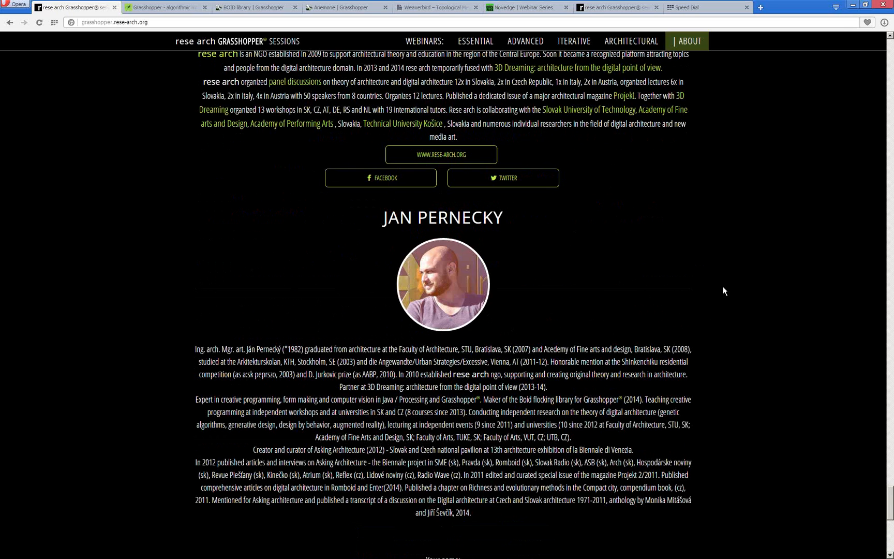
scroll(722, 291, "up", 5)
scroll(680, 292, "up", 10)
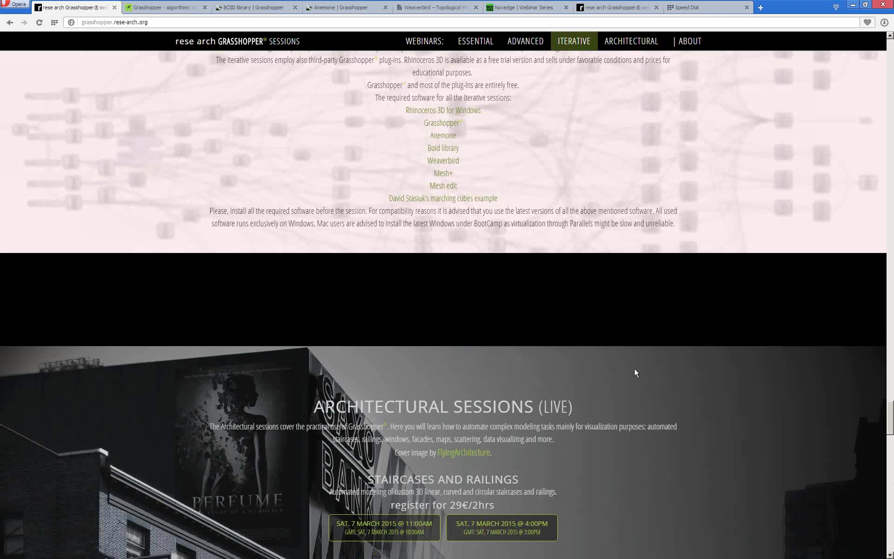
scroll(586, 216, "up", 10)
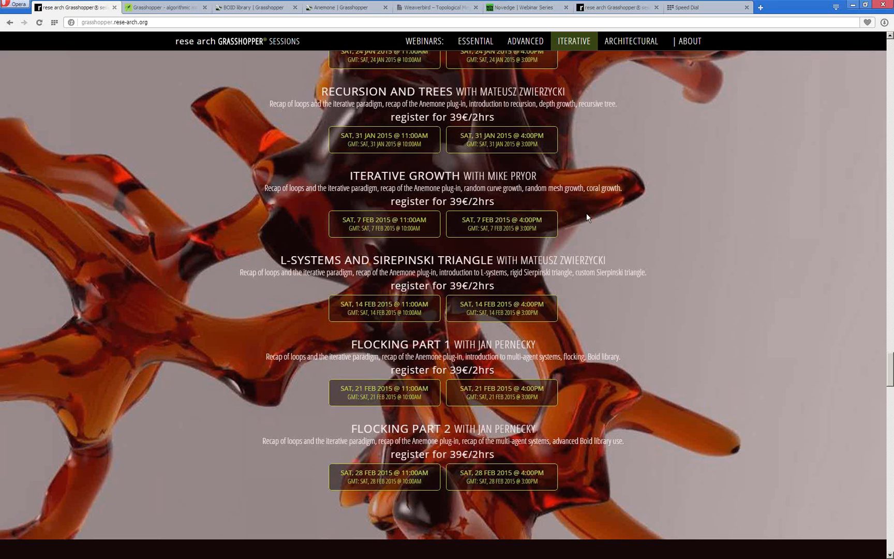
scroll(587, 216, "up", 2)
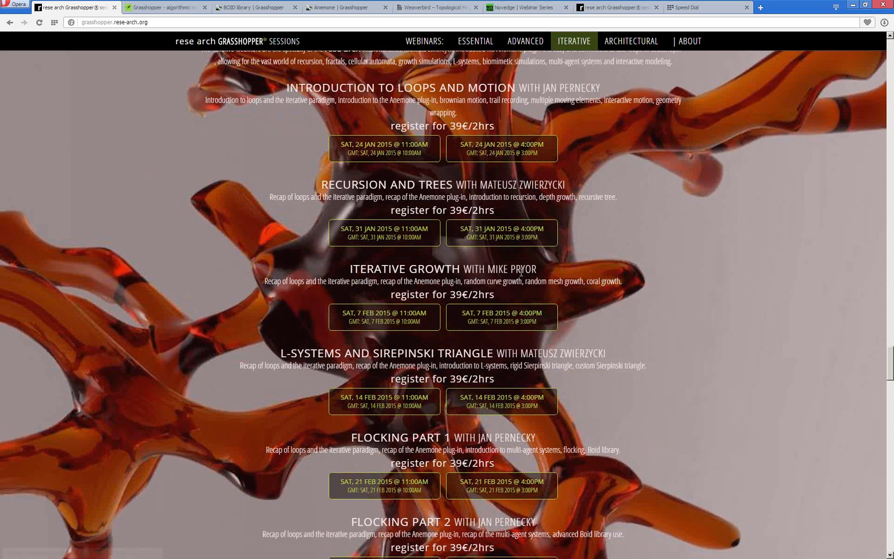
scroll(520, 366, "up", 1)
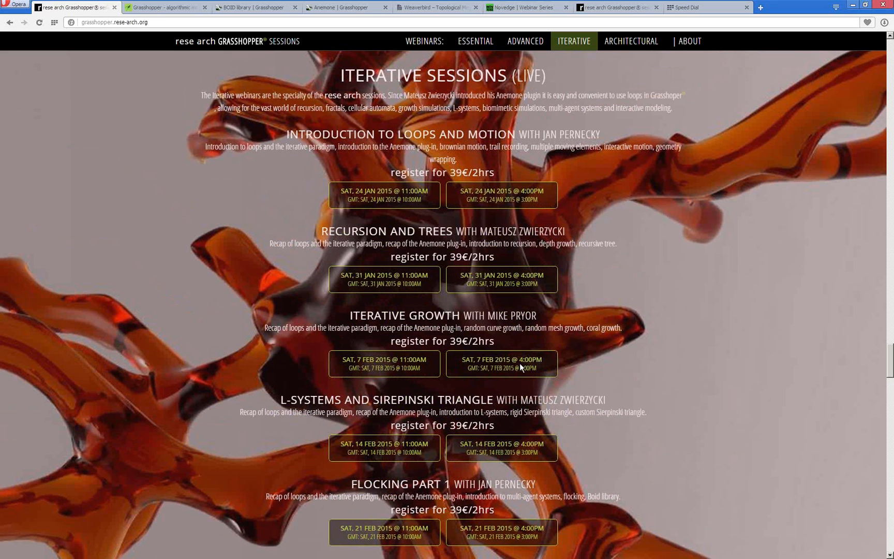
Revisit the Advanced Sessions from Kangaroo back to Mesh, return to the page's start and switch to Rhino and Grasshopper
scroll(459, 101, "up", 10)
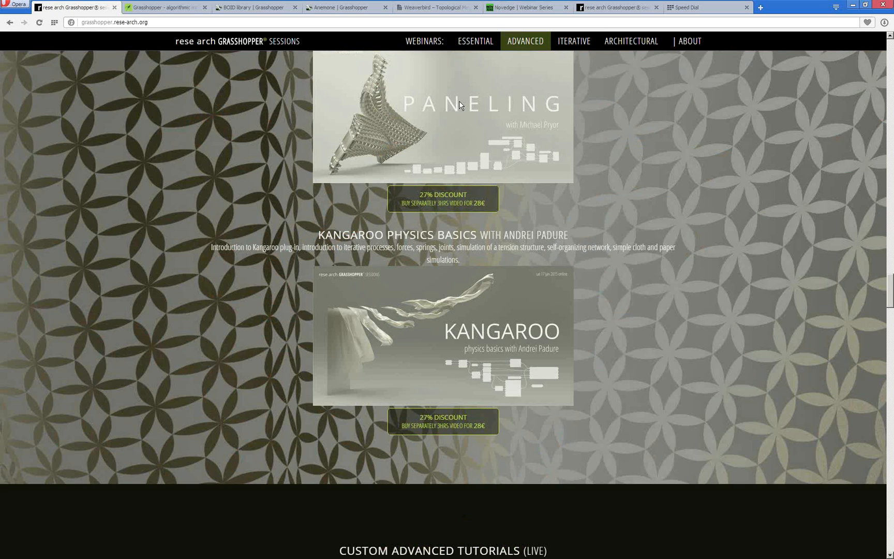
scroll(461, 277, "up", 6)
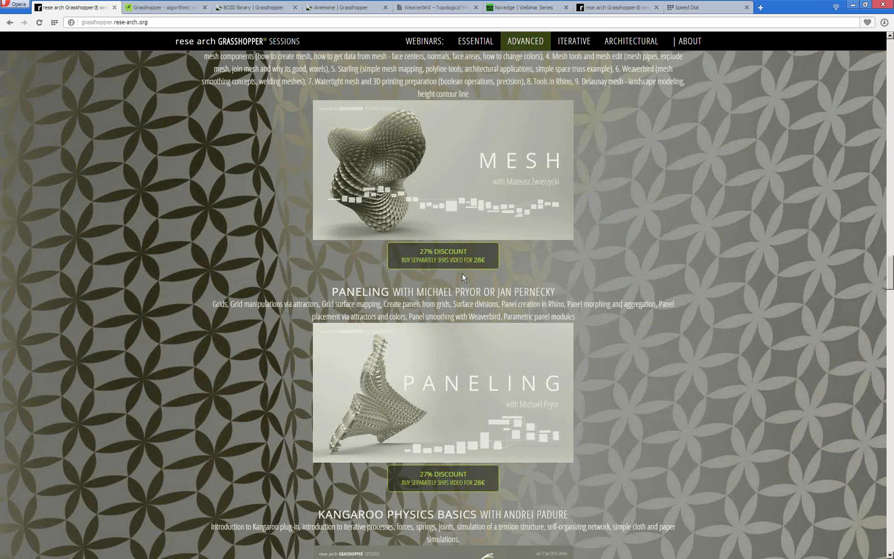
scroll(462, 278, "up", 4)
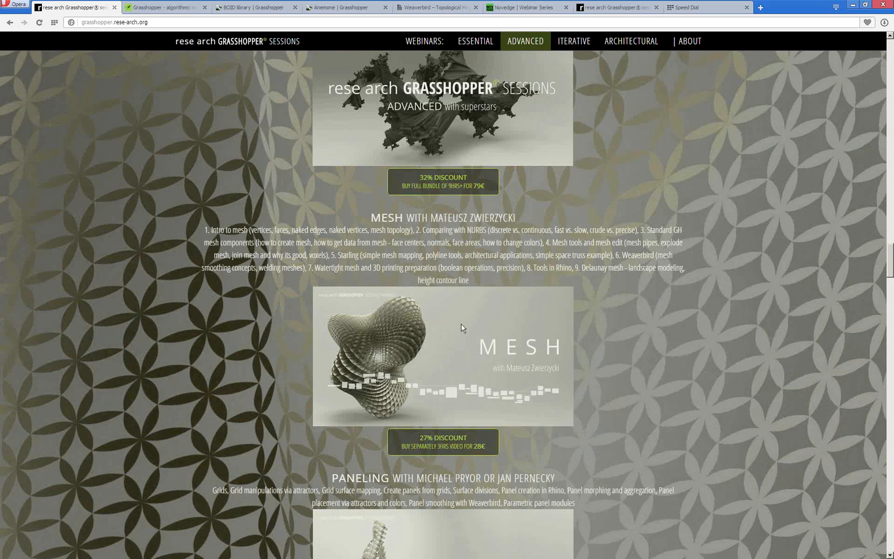
scroll(461, 323, "down", 1)
key("Home")
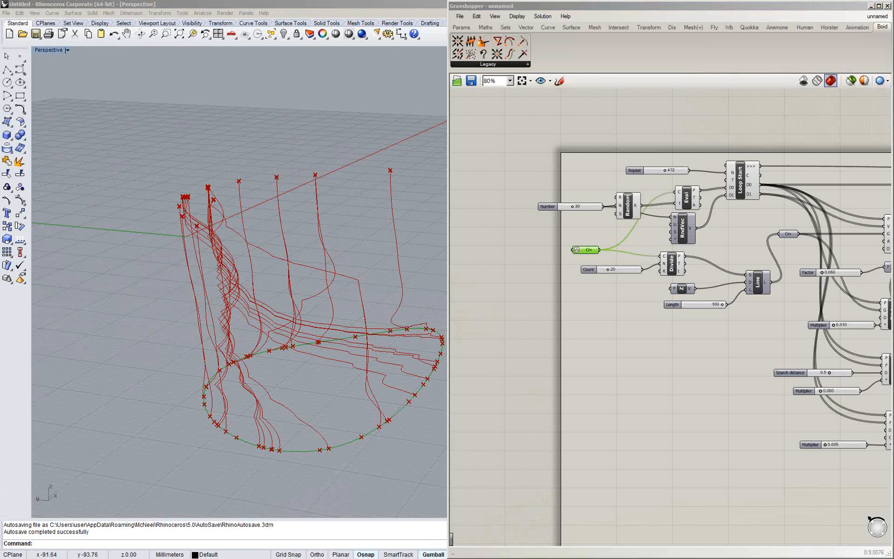
Deselect the curve parameter, look over the loop definition up to Loop End and show the Params components
left_click(635, 401)
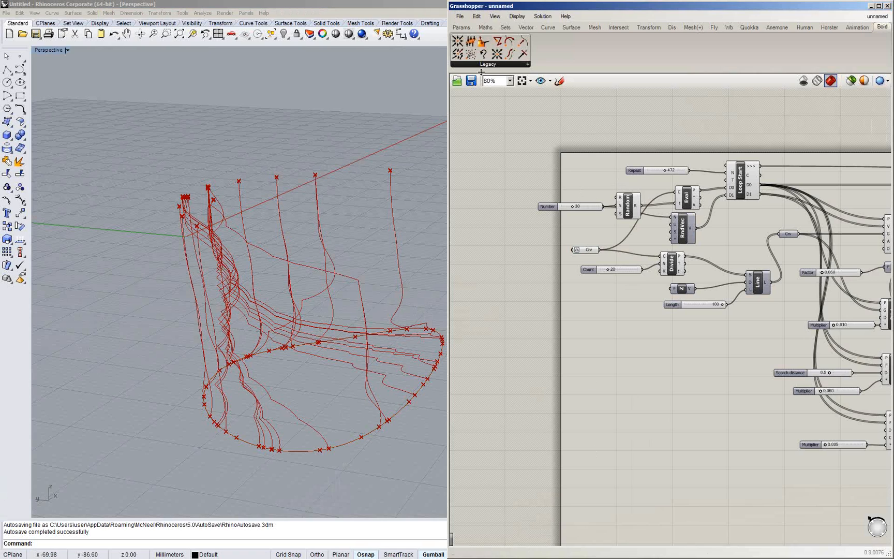
scroll(617, 162, "down", 3)
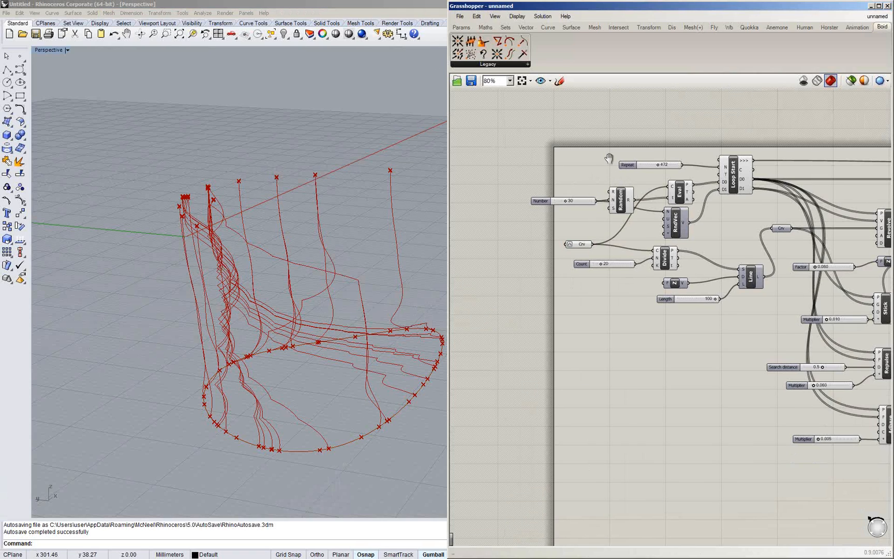
scroll(657, 274, "up", 3)
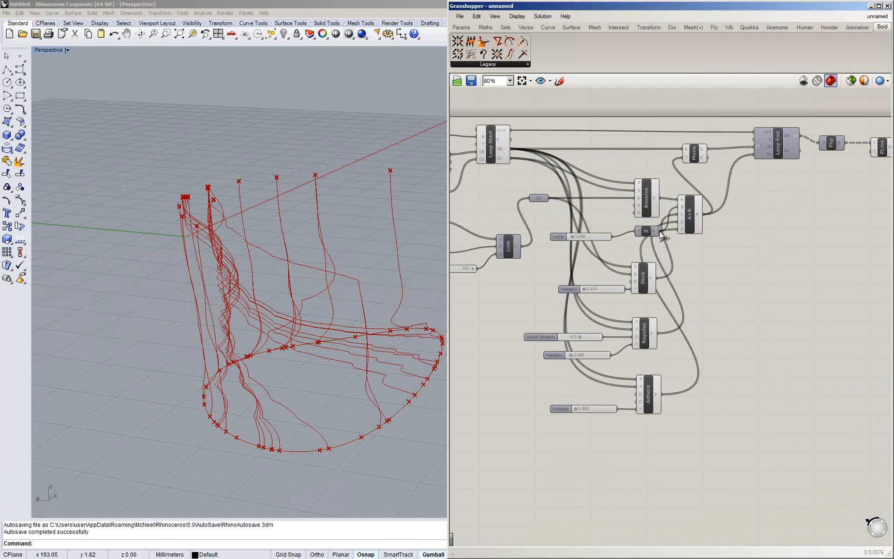
left_click(461, 27)
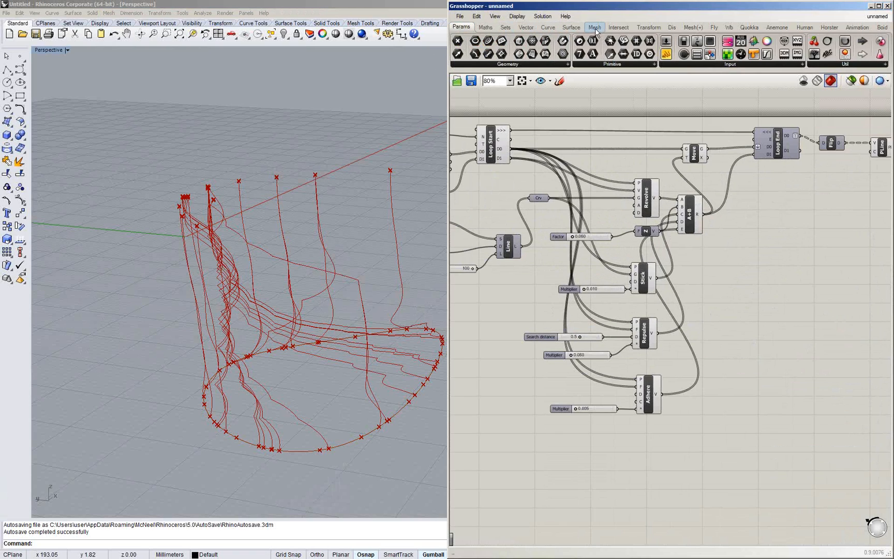
Save the loop definition as 04 and switch to the open definition 03
left_click(578, 30)
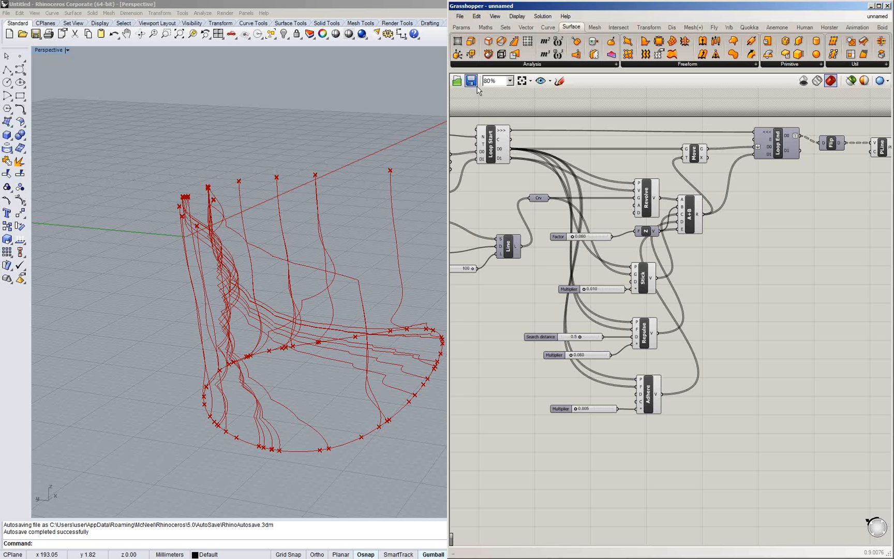
right_click_drag(583, 175, 615, 175)
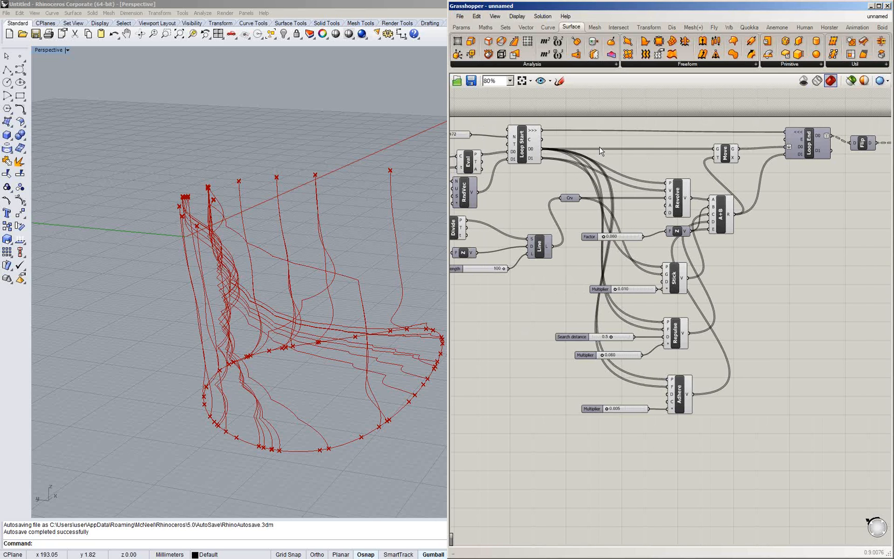
left_click(518, 16)
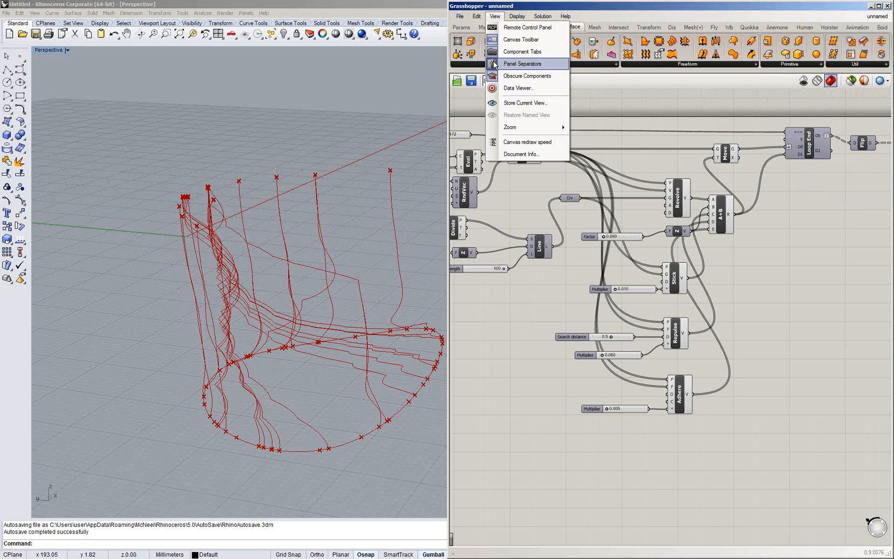
left_click(469, 84)
left_click(469, 84)
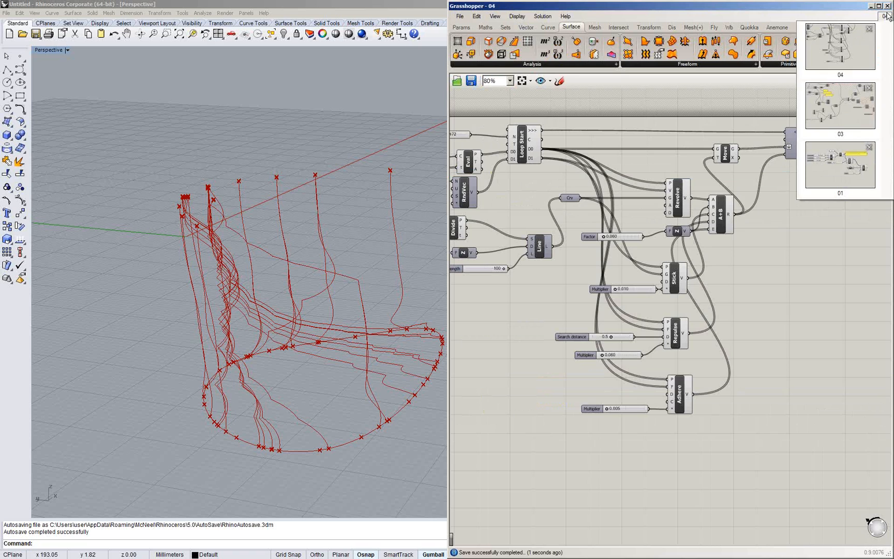
left_click(838, 123)
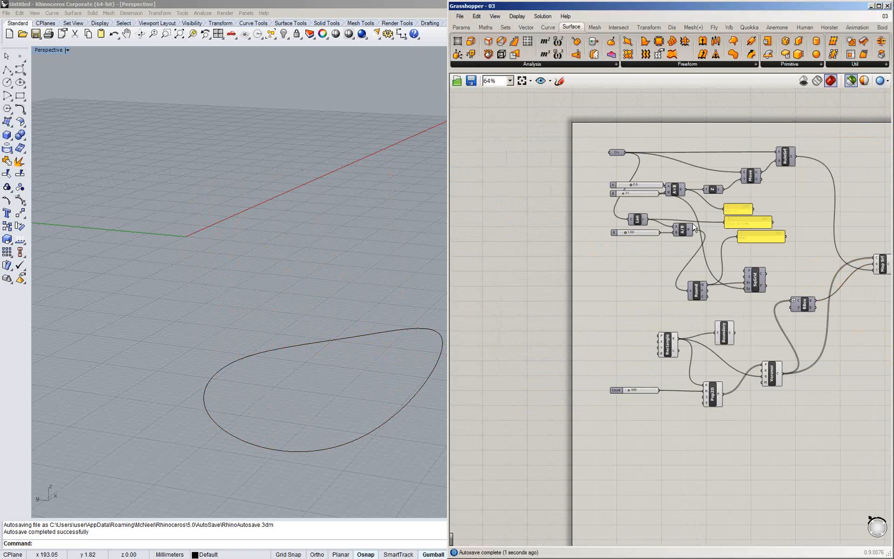
Select the Map Srf component in definition 03 and turn off selected-only preview so all geometry is drawn
scroll(793, 222, "up", 2)
right_click_drag(793, 222, 481, 214)
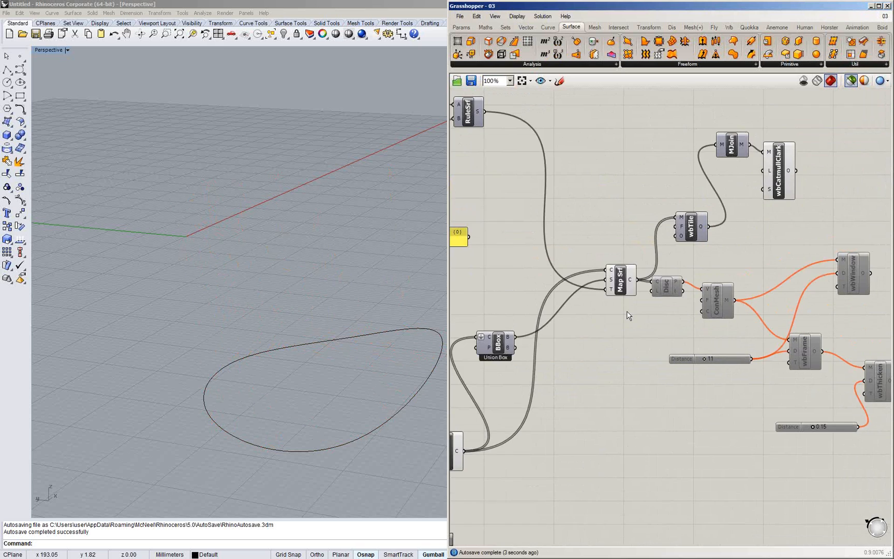
scroll(627, 311, "up", 2)
left_click(625, 275)
right_click_drag(730, 201, 713, 273)
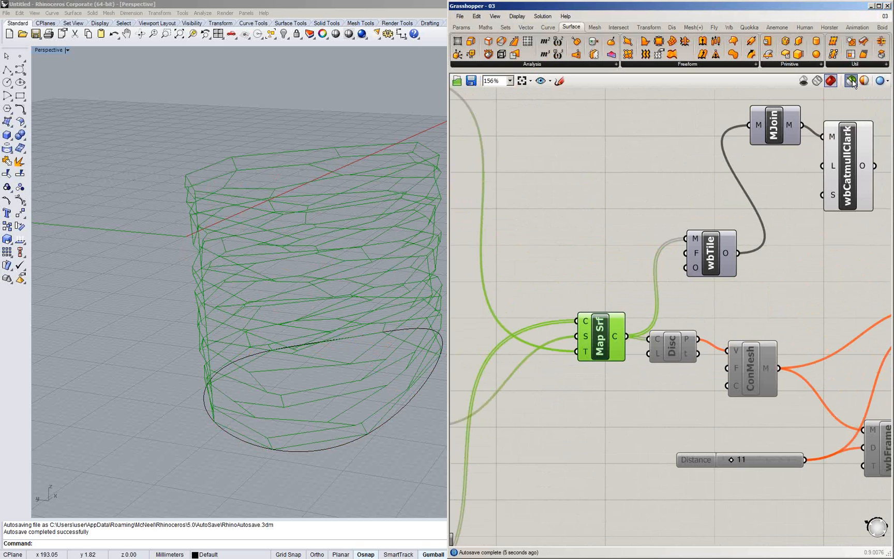
left_click(851, 81)
right_click_drag(340, 198, 337, 240)
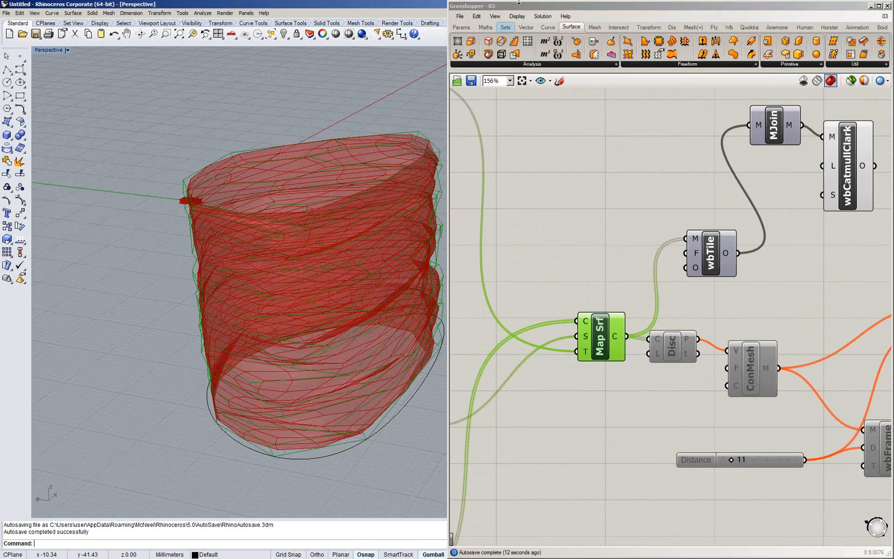
Examine the mapped Voronoi geometry and its definition, and highlight the RuleSrf component that supplies the target surface
right_click_drag(573, 170, 595, 164)
scroll(562, 222, "down", 4)
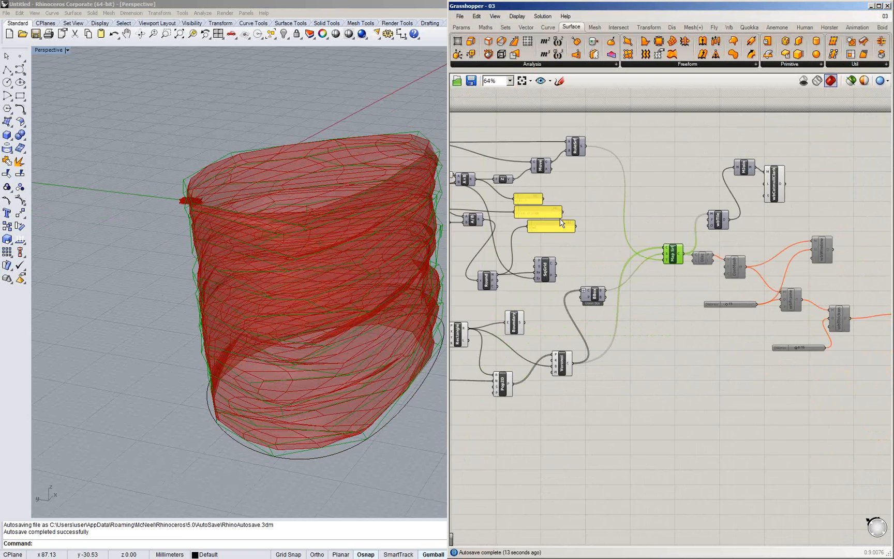
scroll(562, 222, "up", 2)
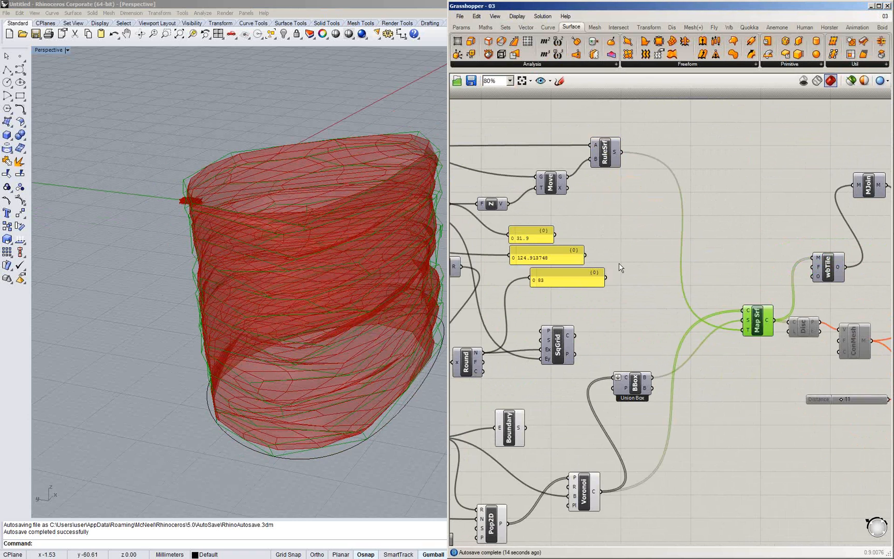
scroll(620, 267, "down", 1)
right_click_drag(363, 220, 337, 210)
left_click(710, 181)
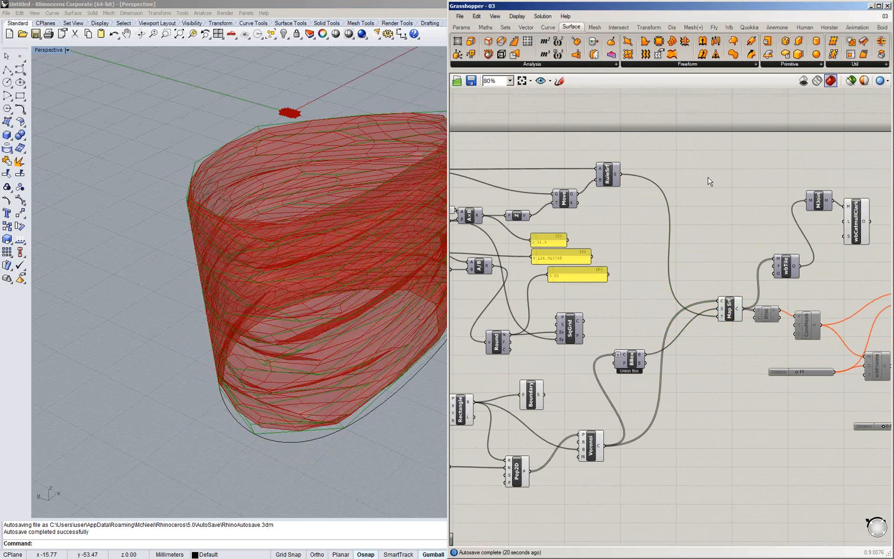
left_click(608, 174)
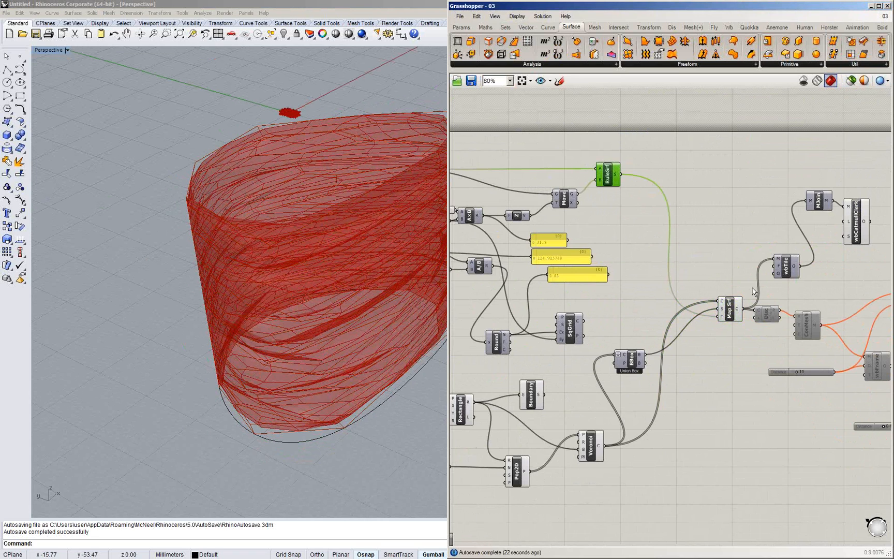
Hide the preview of the Map Srf, mesh join and Weaverbird components
right_click_drag(726, 250, 678, 247)
left_click_drag(645, 151, 823, 405)
middle_click(838, 165)
left_click(868, 136)
left_click(746, 148)
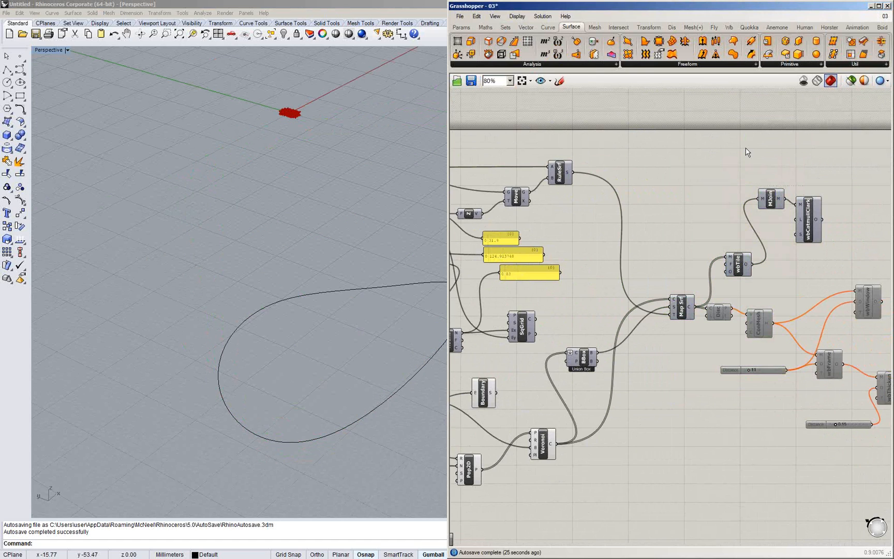
Turn on the preview of the RuleSrf component to show the ruled surface in the viewport
left_click(562, 173)
middle_click(615, 135)
left_click(645, 107)
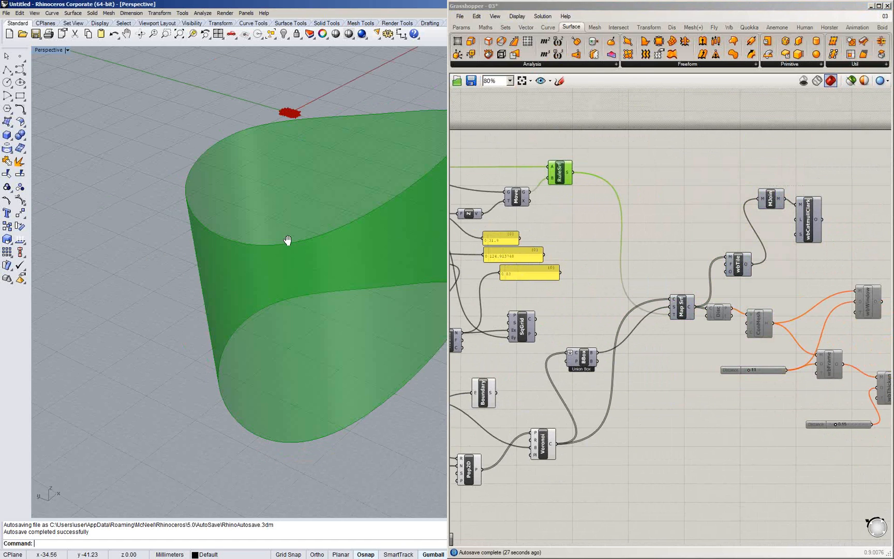
right_click_drag(288, 240, 272, 246, "shift")
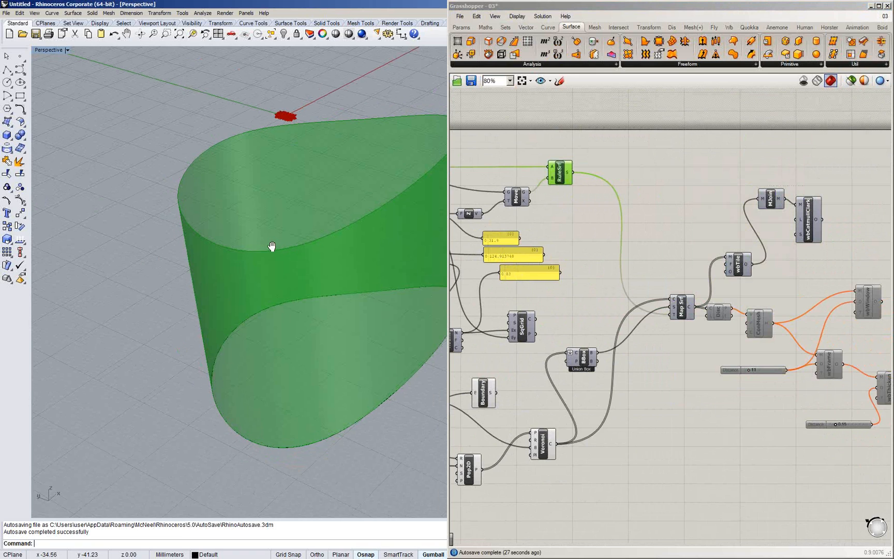
Add a Box Morph component to the canvas beside RuleSrf and locate it among the Transform components
double_click(651, 139)
type("morph")
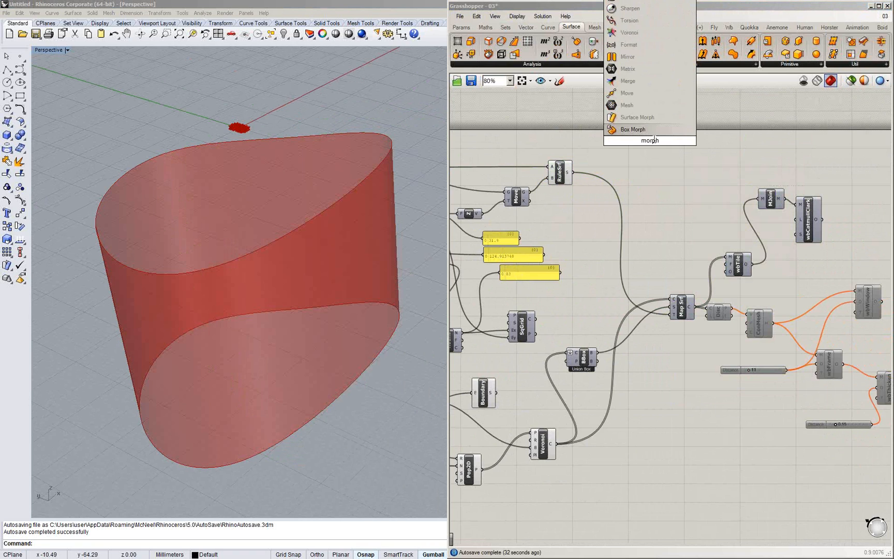
key("Return")
left_click_drag(654, 140, 654, 166)
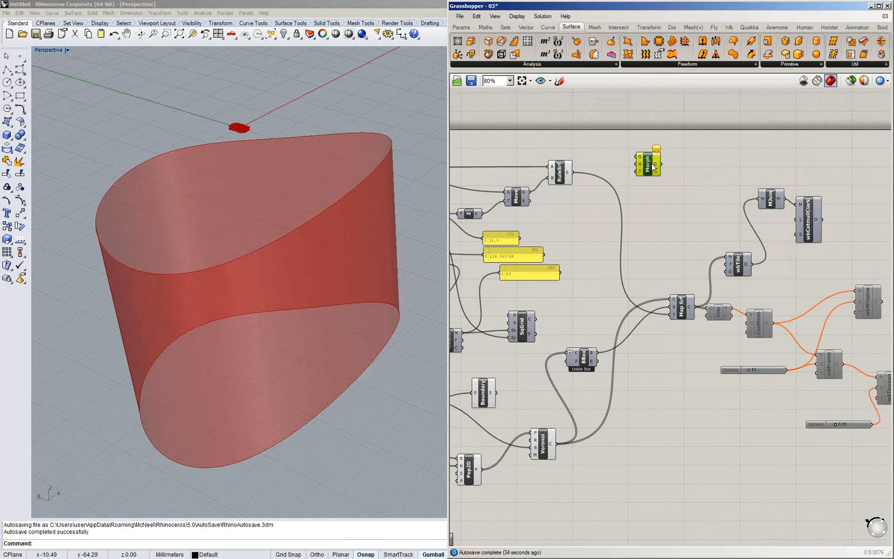
left_click(653, 167, "ctrl+alt")
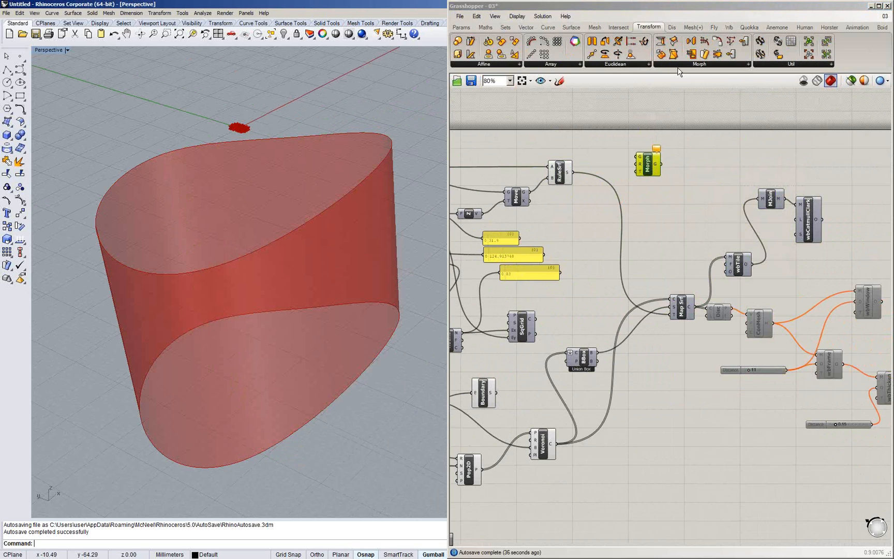
double_click(692, 217)
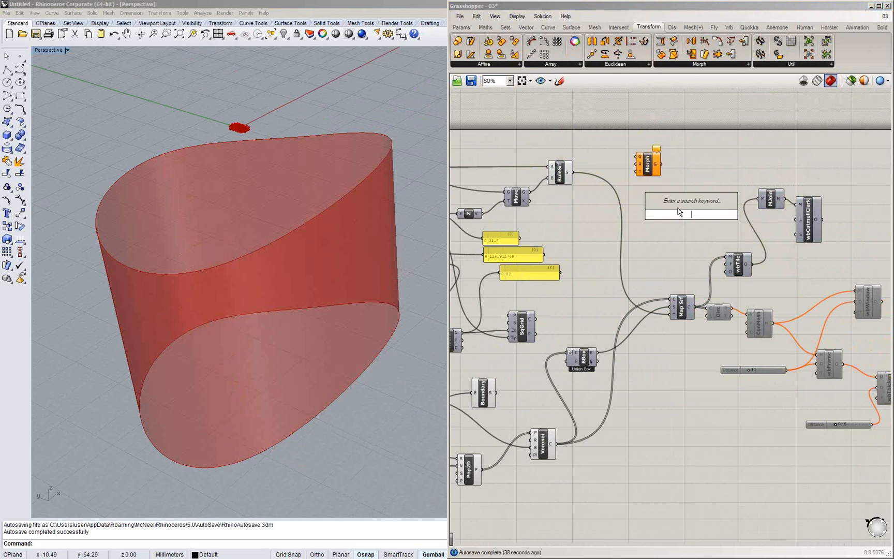
type("morph")
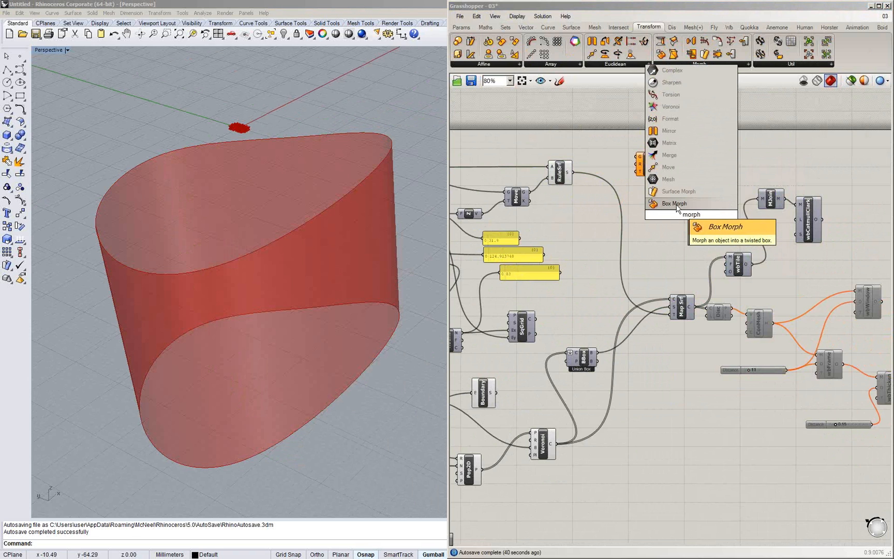
left_click(680, 206)
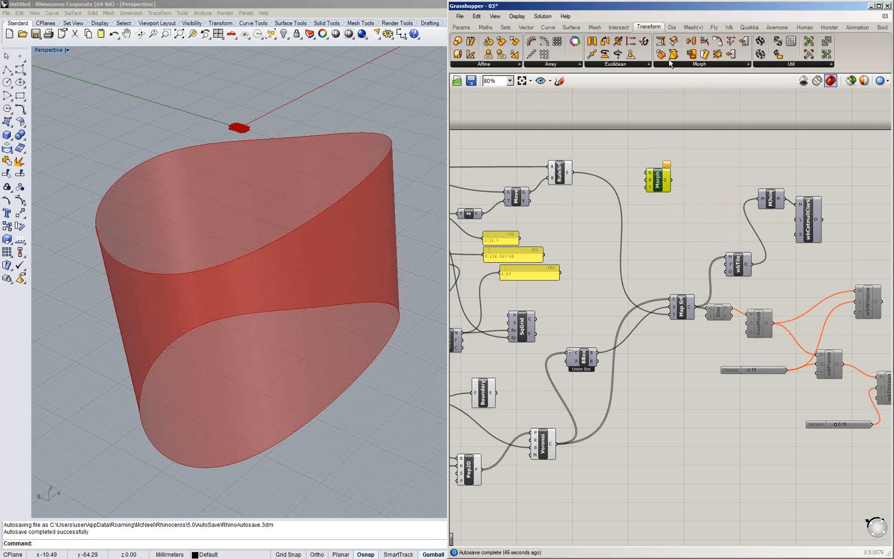
Add a Surface Box component above Box Morph and feed the ruled surface into its base surface input
left_click_drag(673, 43, 631, 145)
left_click_drag(658, 181, 672, 207)
scroll(636, 170, "up", 2)
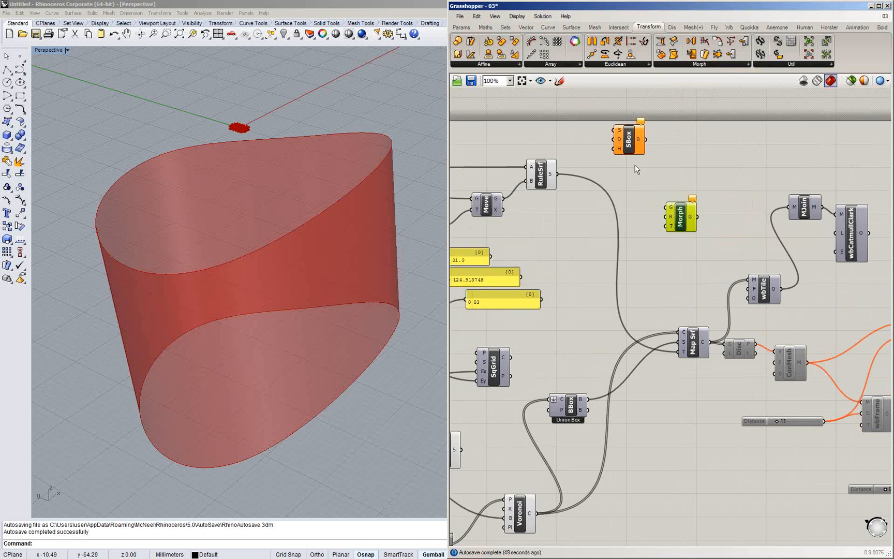
scroll(636, 170, "up", 1)
right_click_drag(637, 170, 703, 218)
left_click_drag(695, 180, 699, 200)
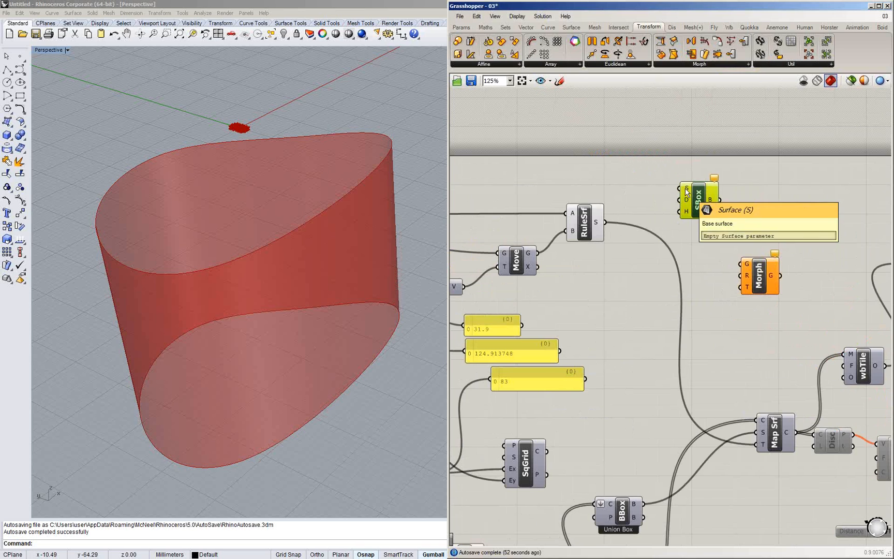
left_click_drag(606, 223, 679, 188)
left_click_drag(709, 211, 723, 189)
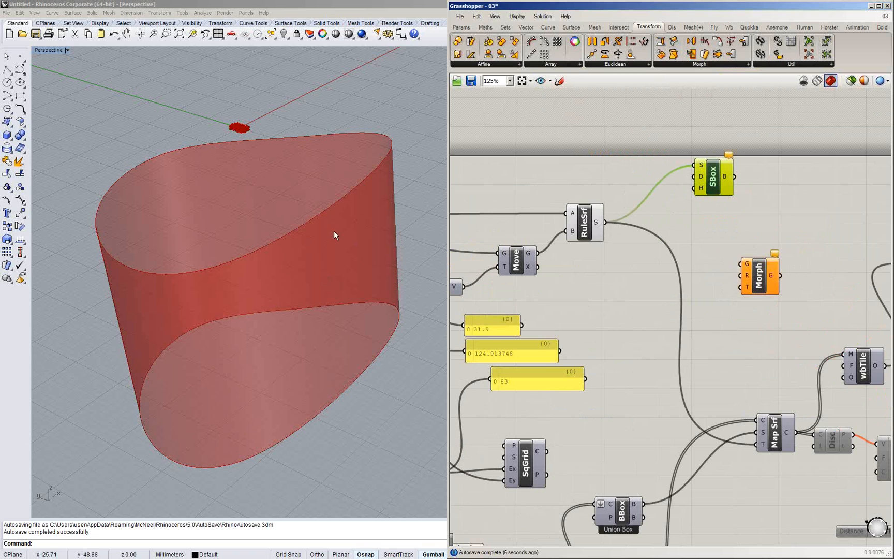
Add a Rotate component above Move and feed the moved curve into its geometry input
left_click(381, 200)
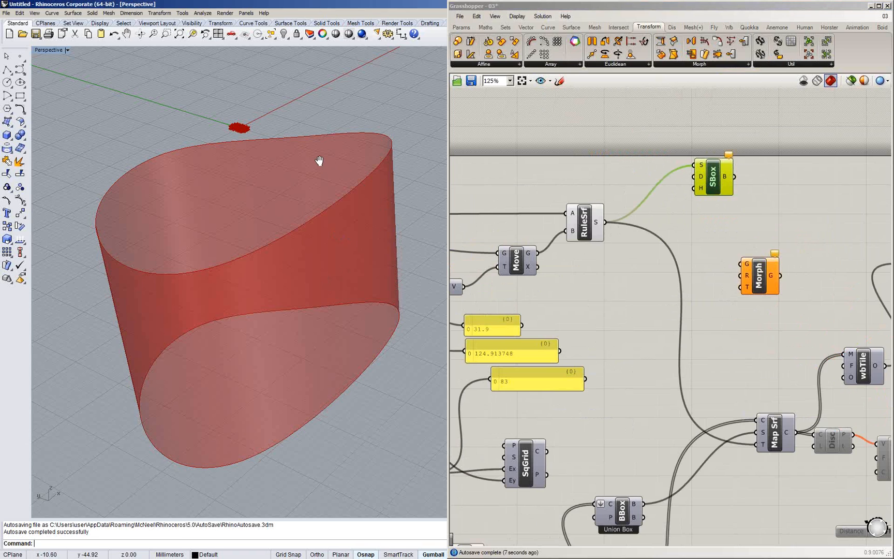
right_click_drag(319, 161, 316, 164, "shift")
scroll(315, 161, "down", 4)
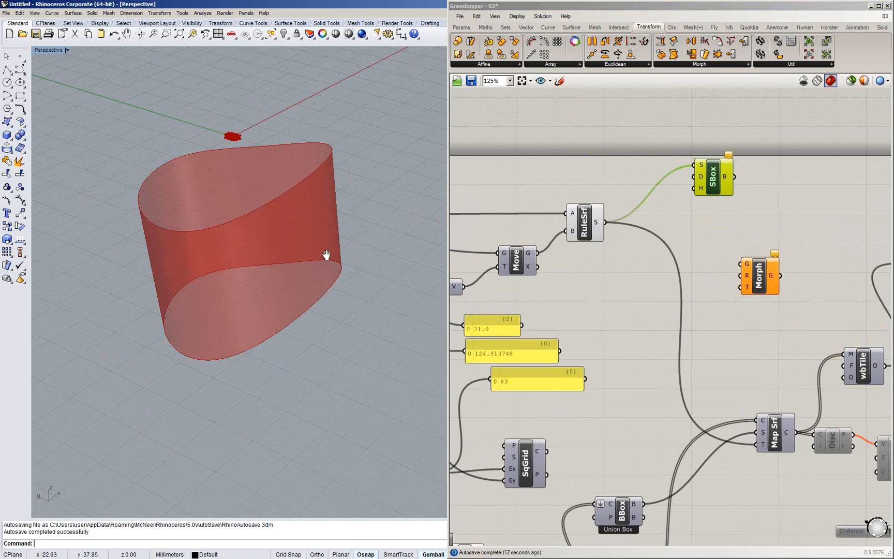
right_click_drag(326, 255, 320, 265, "shift")
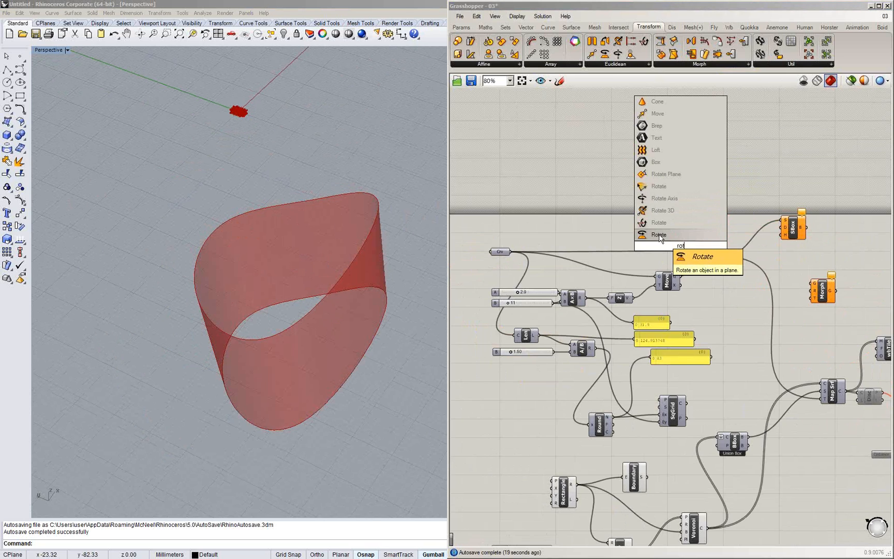
left_click(666, 226)
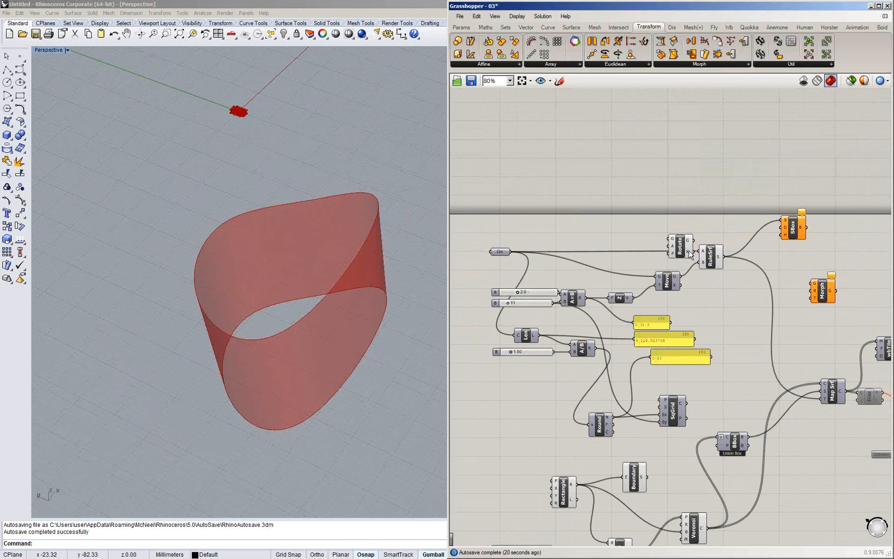
scroll(689, 251, "up", 2)
left_click_drag(676, 246, 664, 204)
left_click_drag(723, 260, 757, 240)
left_click_drag(676, 291, 692, 207)
Add an Area component and feed it the geometry output of Move
double_click(603, 218)
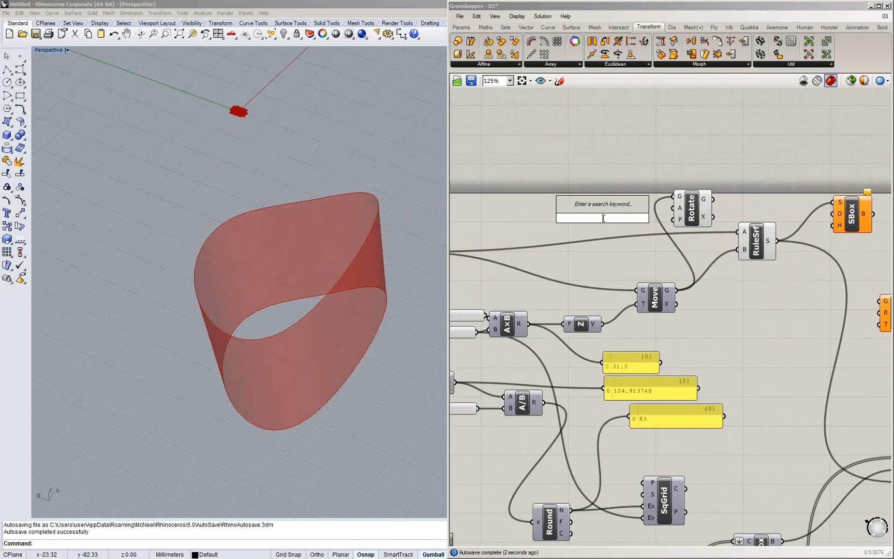
type("cente")
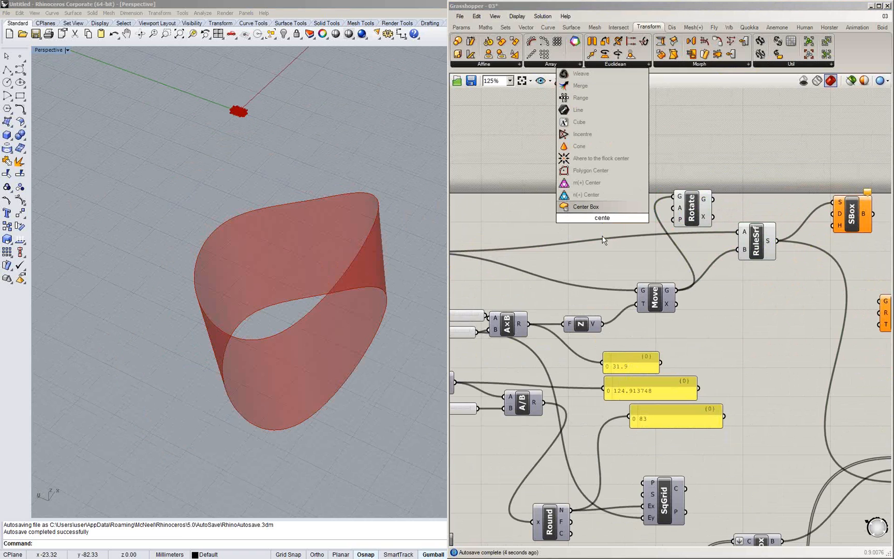
left_click(610, 261)
double_click(611, 259)
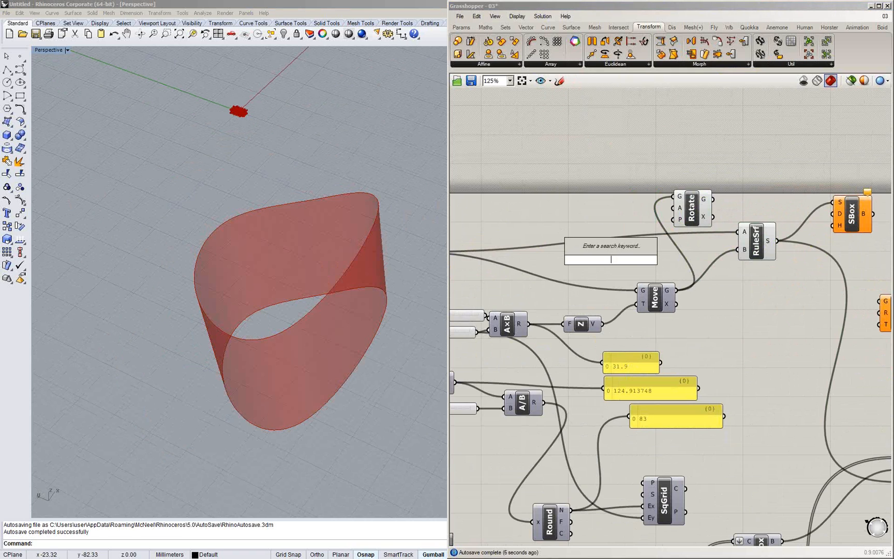
type("area")
key("Return")
left_click_drag(590, 246, 676, 290)
Turn on the Move component's preview and restrict previews to selected components only
left_click(656, 297)
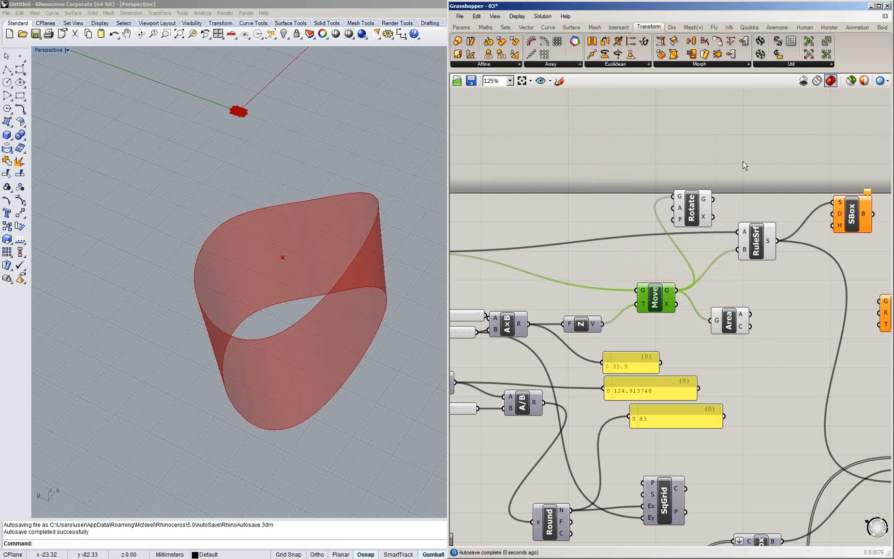
middle_click(650, 209)
left_click(665, 192)
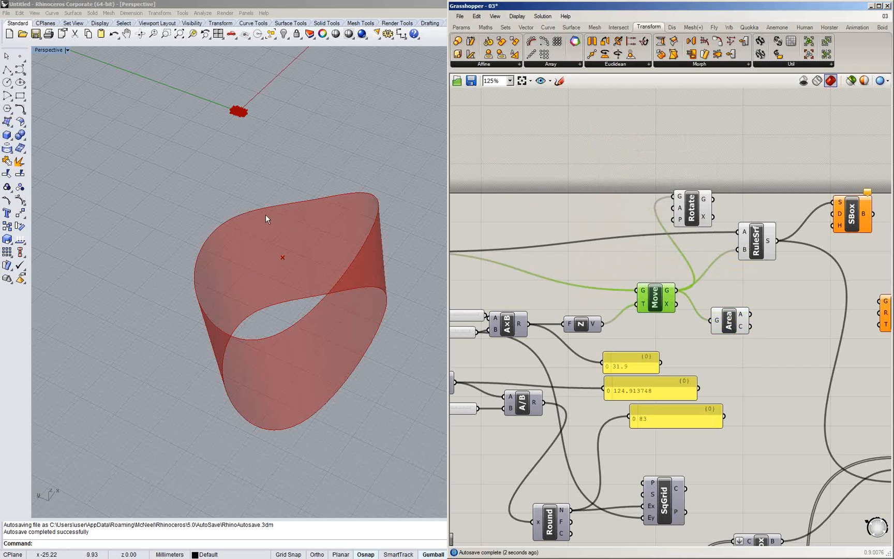
left_click(851, 80)
Connect the Area component's centroid output to the A input of Rotate
right_click_drag(742, 226, 728, 227)
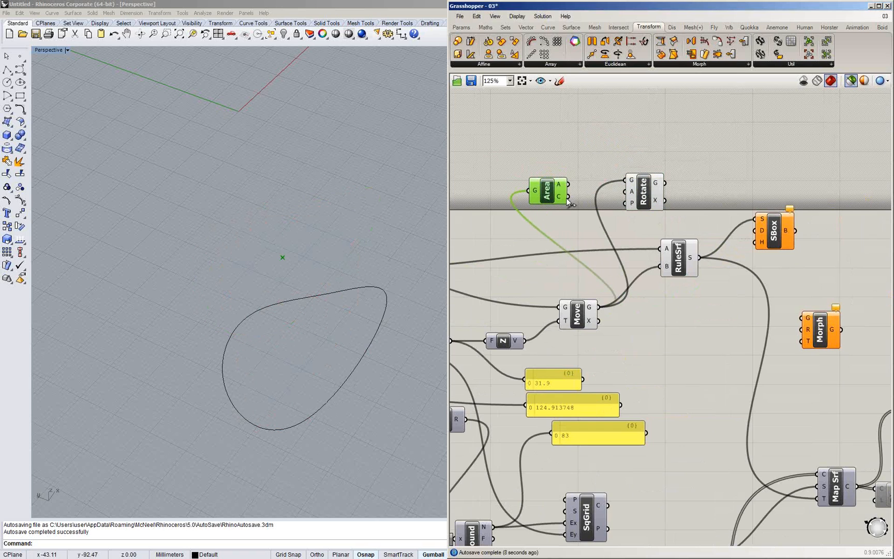
left_click_drag(568, 197, 632, 194)
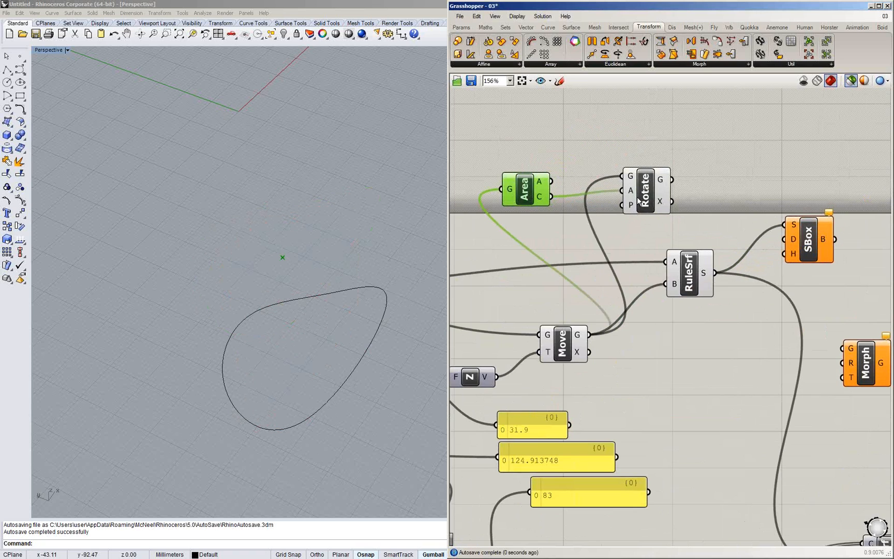
Reroute the Area centroid wire from Rotate's A input to its P plane input
scroll(638, 198, "up", 3)
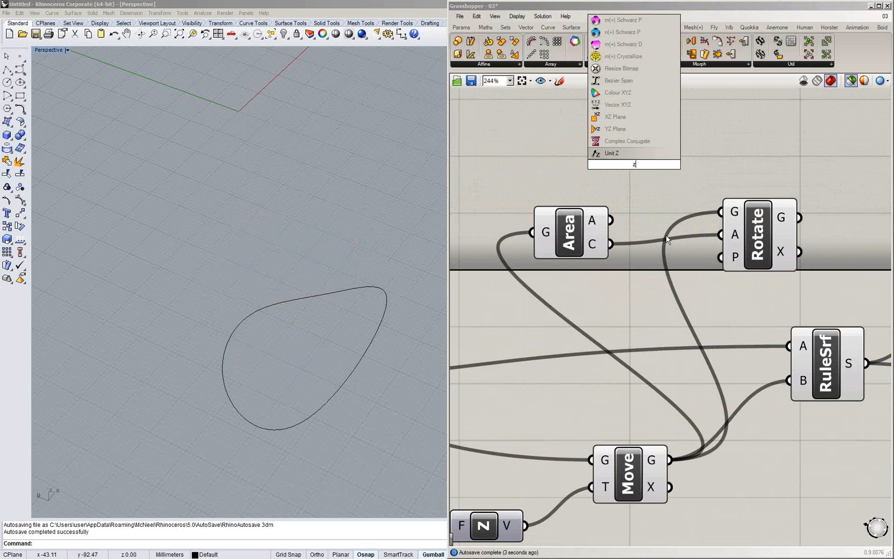
left_click(671, 238)
mouse_move(736, 236)
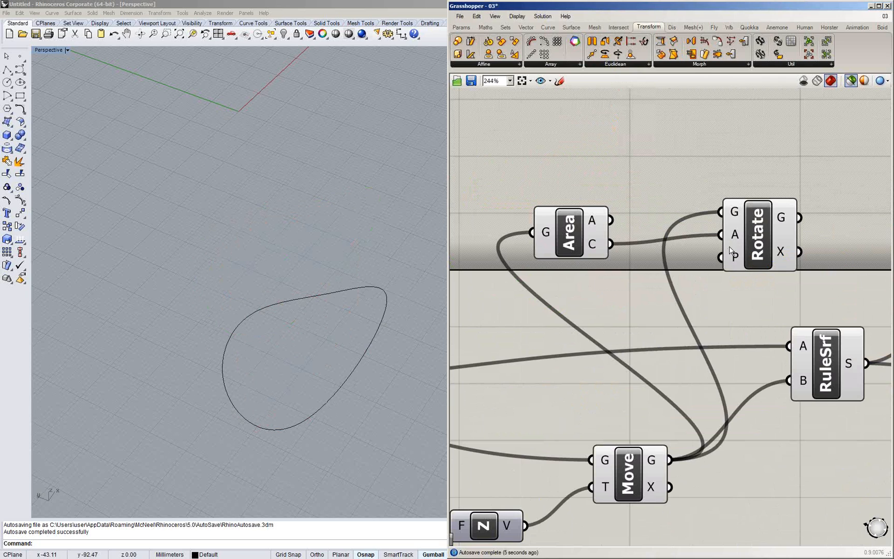
left_click_drag(611, 245, 723, 233)
Add a number slider valued pi/2, feed it into Rotate's angle input and select Rotate
double_click(662, 176)
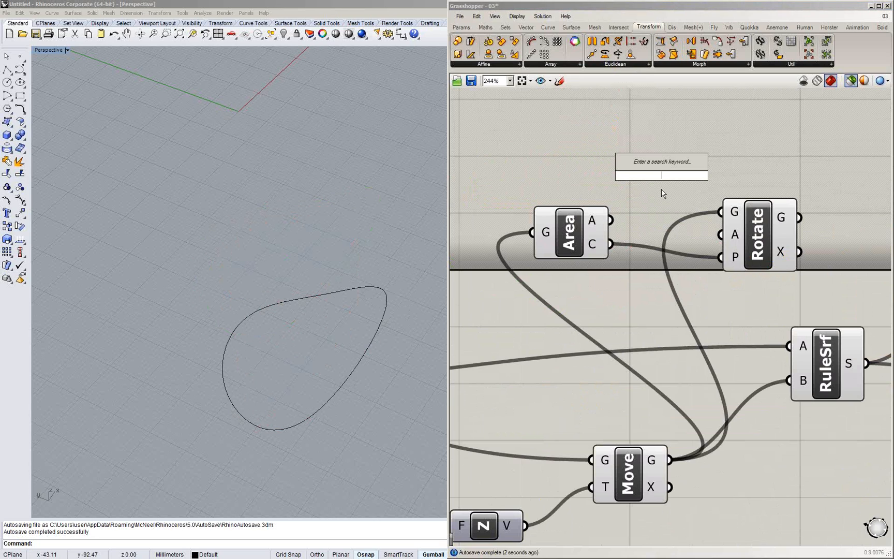
type("pi/2")
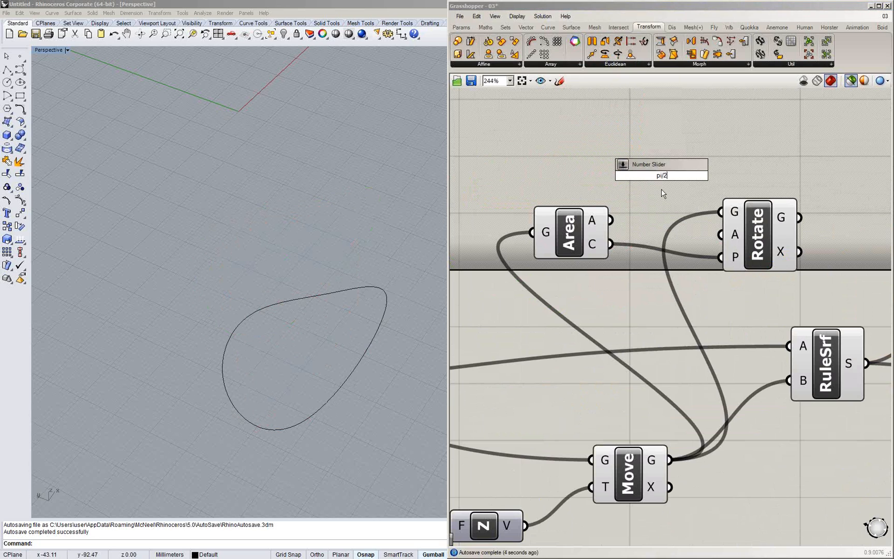
key("Return")
left_click_drag(755, 176, 730, 239)
left_click(749, 229)
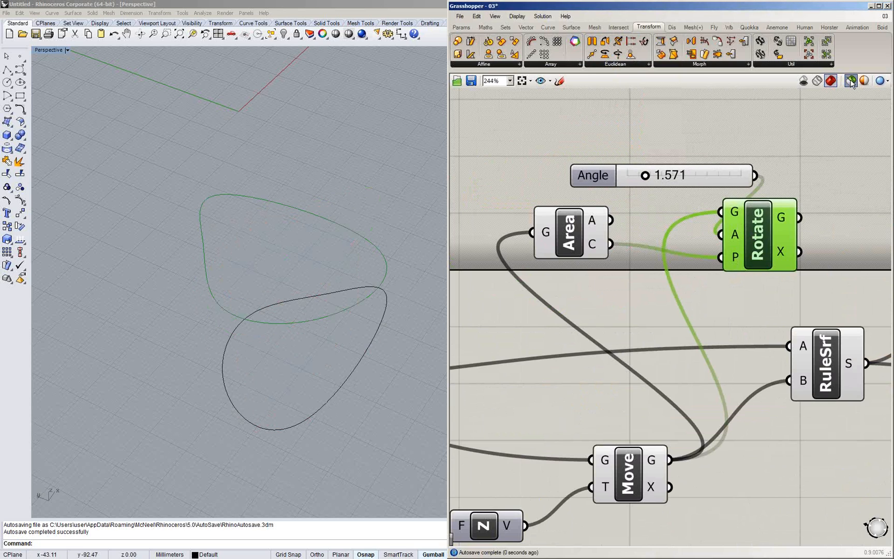
Restore previews of all components and feed Rotate's geometry output into the B input of RuleSrf
right_click_drag(237, 196, 240, 236, "ctrl")
right_click_drag(789, 220, 666, 209)
left_click_drag(676, 206, 667, 369)
right_click_drag(295, 248, 404, 298)
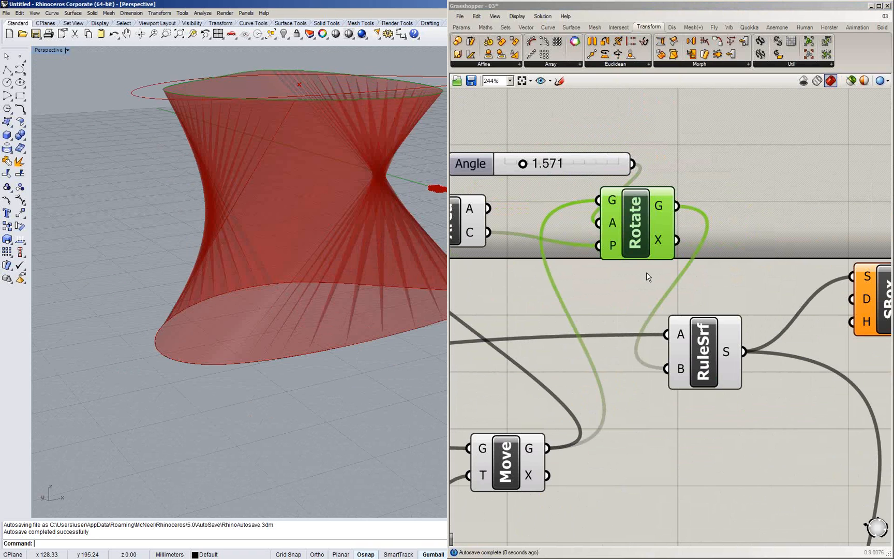
Adjust the Angle slider to change the ruled surface's twist and inspect the Map Srf curves on it
right_click_drag(649, 277, 711, 342)
left_click_drag(586, 228, 582, 230)
right_click_drag(254, 187, 278, 342)
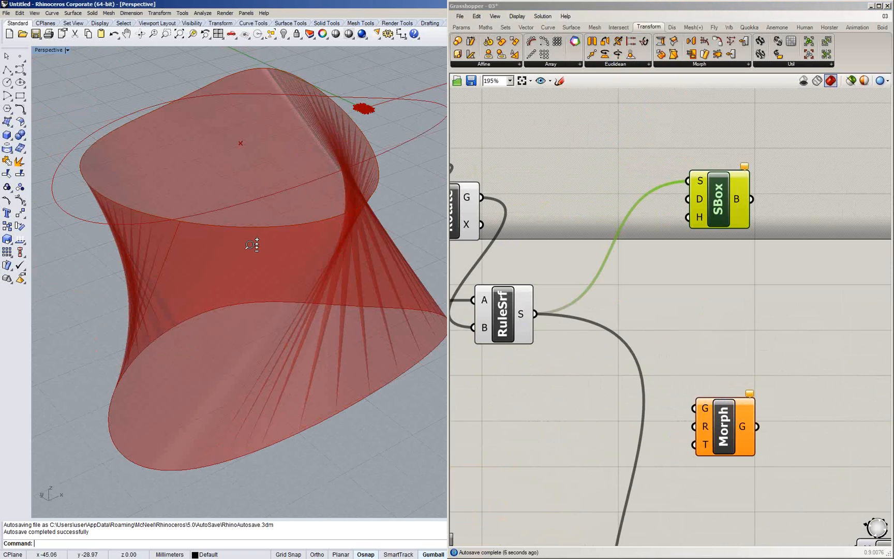
scroll(252, 245, "down", 2)
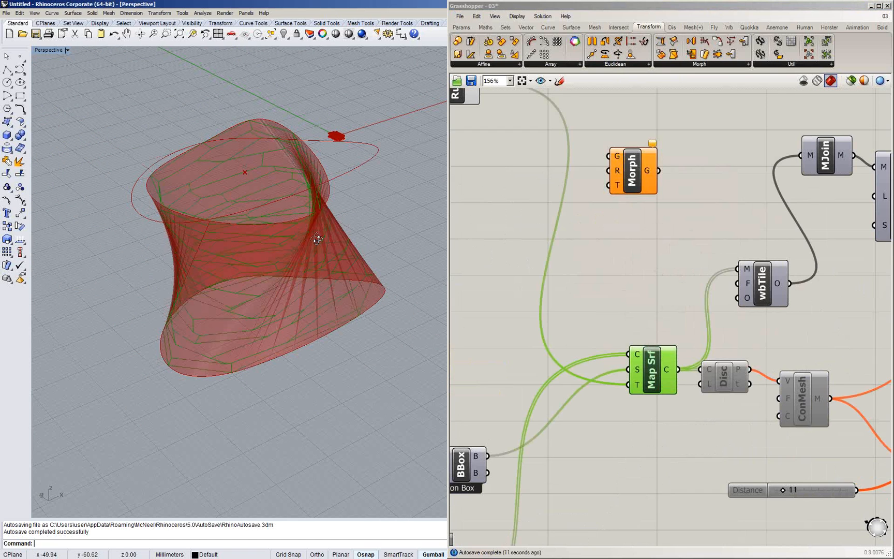
right_click_drag(317, 238, 326, 265)
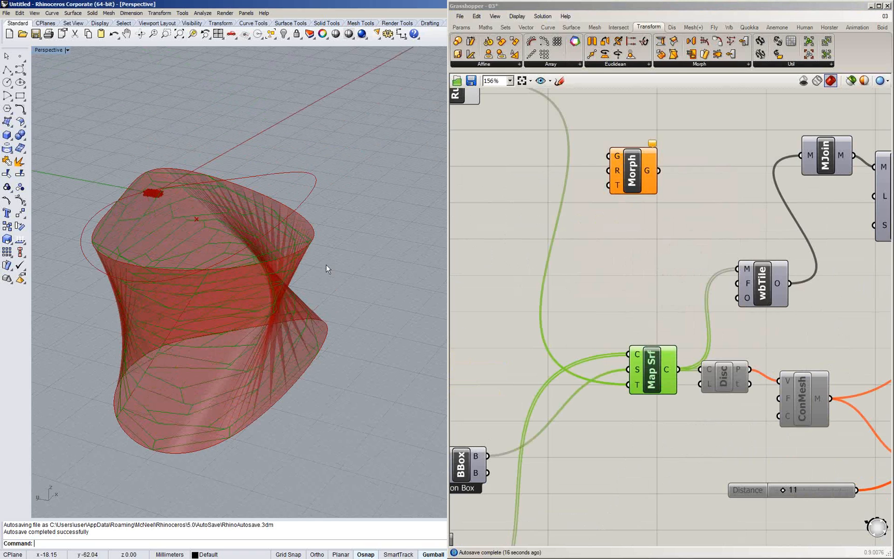
Move the SBox component farther from RuleSrf to make room between them
right_click_drag(625, 205, 717, 370)
middle_click(643, 396)
left_click(673, 368)
left_click_drag(728, 214, 784, 201)
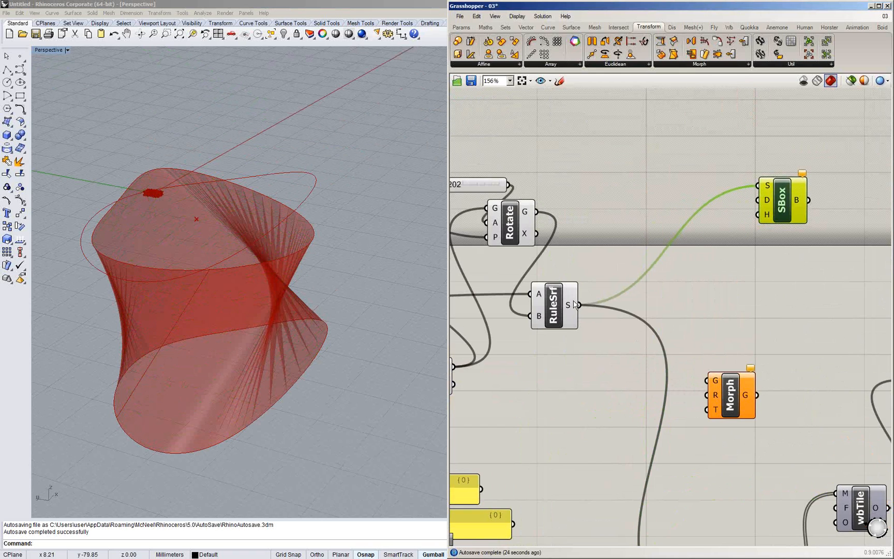
double_click(635, 190)
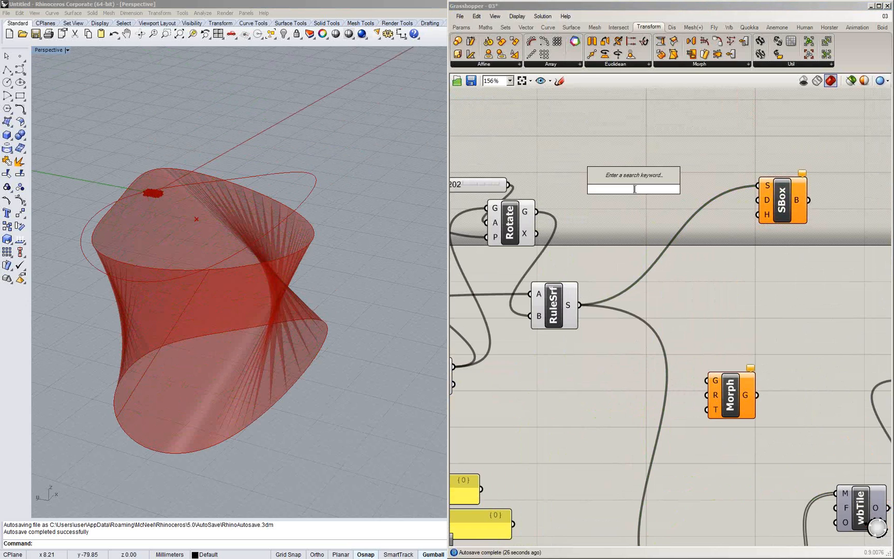
type("iso")
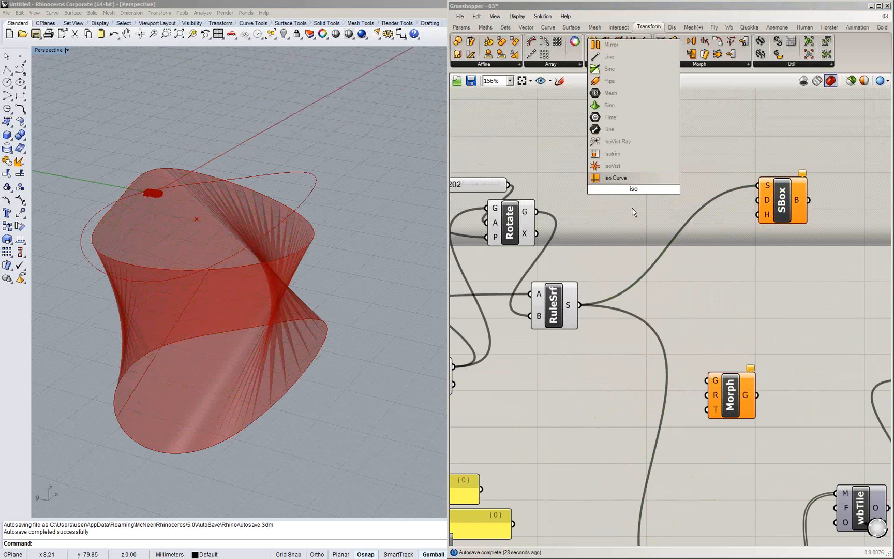
left_click(608, 155)
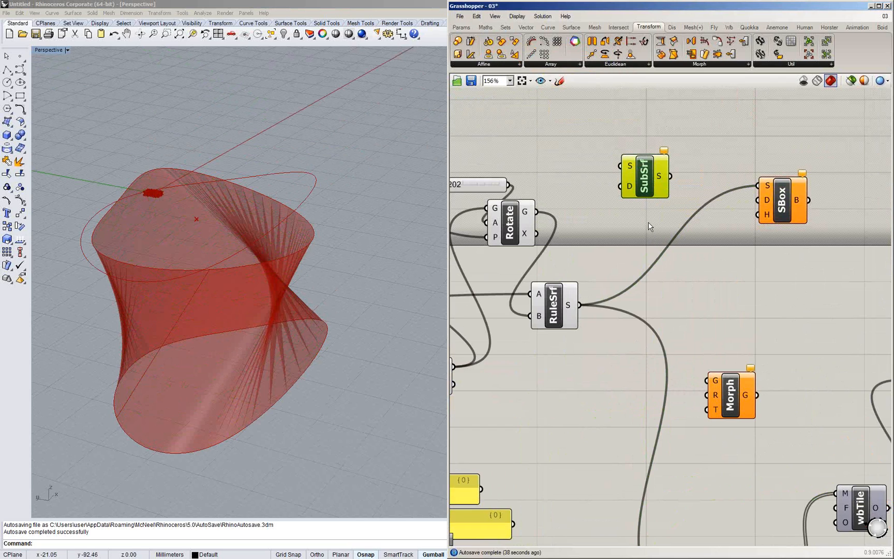
key("Delete")
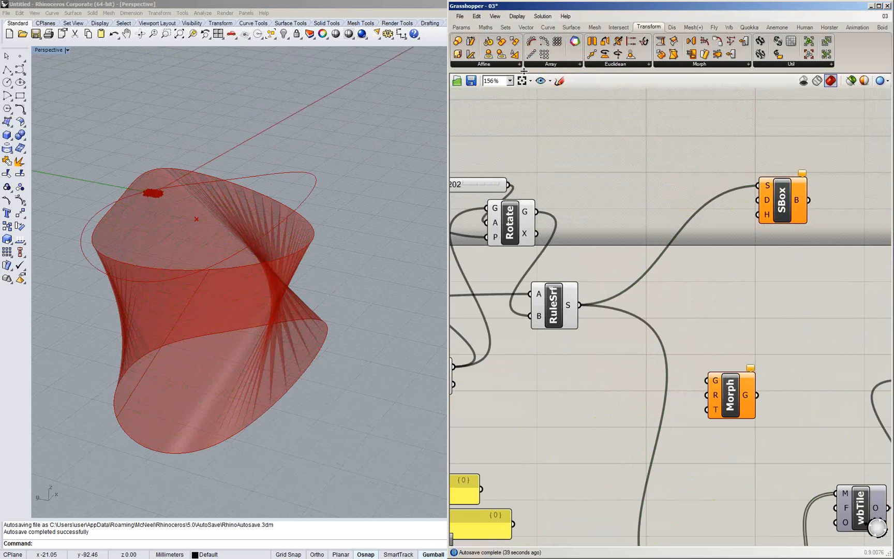
Add a Divide Domain² component, connect the RuleSrf surface to its domain input and place it above SBox
left_click(486, 28)
left_click(488, 64)
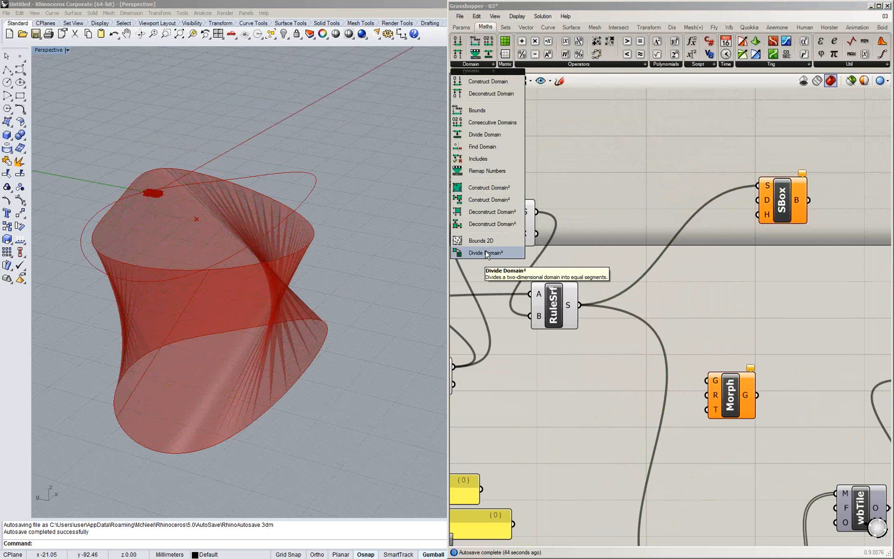
left_click(487, 252)
left_click(644, 172)
left_click_drag(579, 305, 622, 173)
left_click_drag(611, 133, 690, 150)
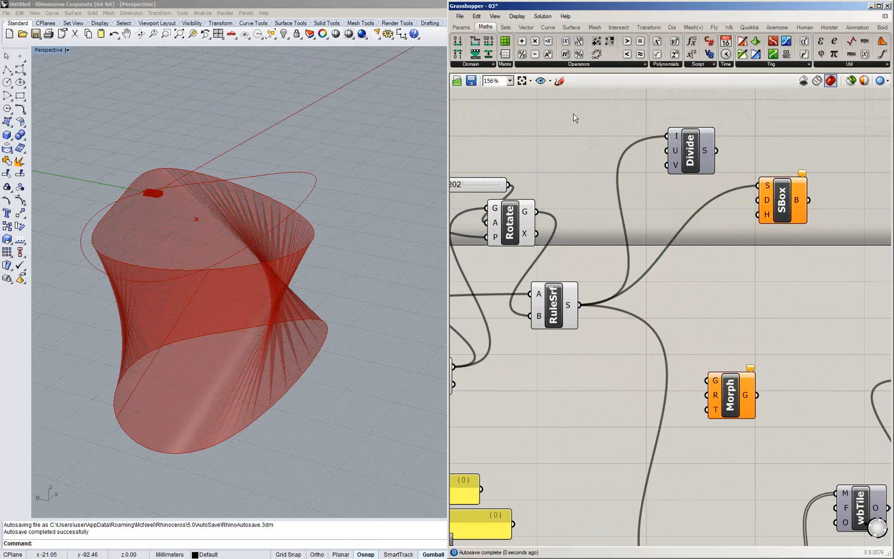
Add a slider of 10 for Divide Domain²'s U and V counts and feed the resulting segments into SBox's D input
double_click(574, 115)
type("10")
key("Return")
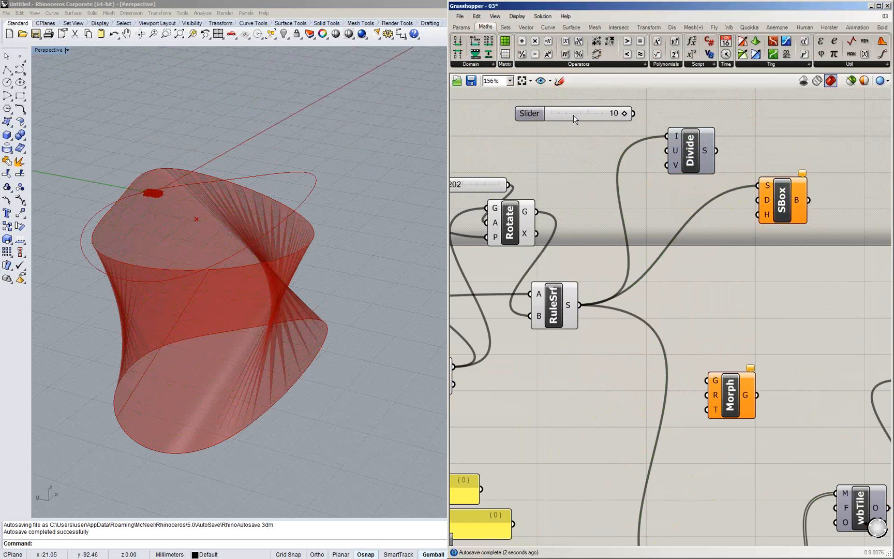
left_click_drag(653, 146, 667, 150)
left_click_drag(641, 113, 669, 165)
right_click_drag(662, 165, 655, 168)
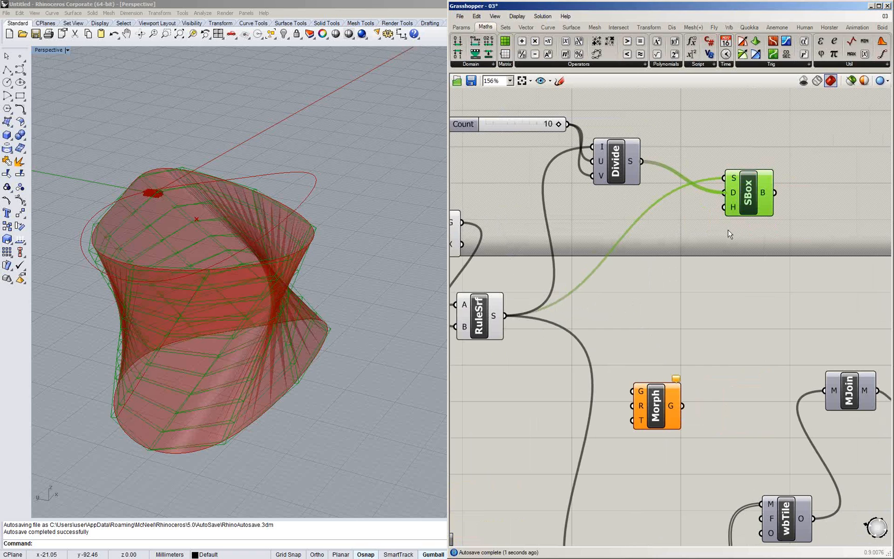
right_click_drag(306, 266, 277, 244)
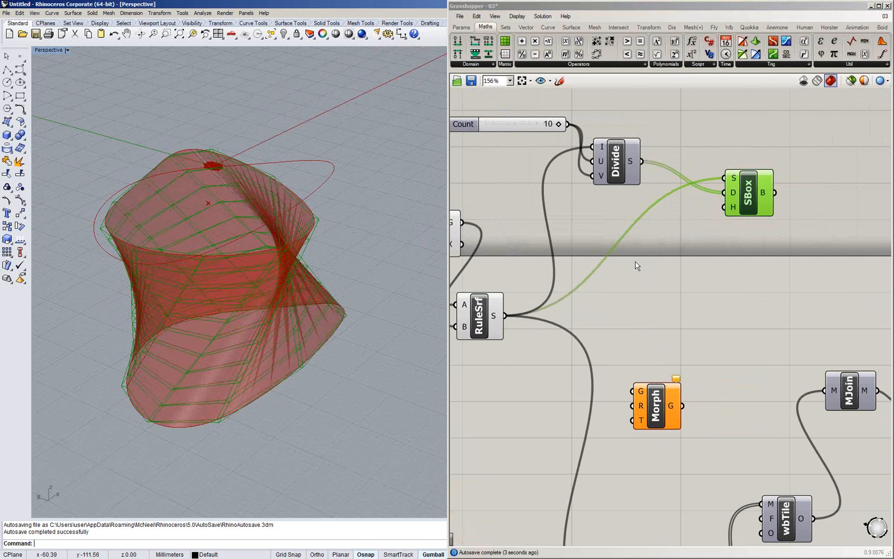
Add a number slider to SBox's height input and set it to 5.1
double_click(636, 262)
type("1.5")
key("Return")
left_click_drag(695, 261, 724, 207)
left_click_drag(627, 261, 654, 261)
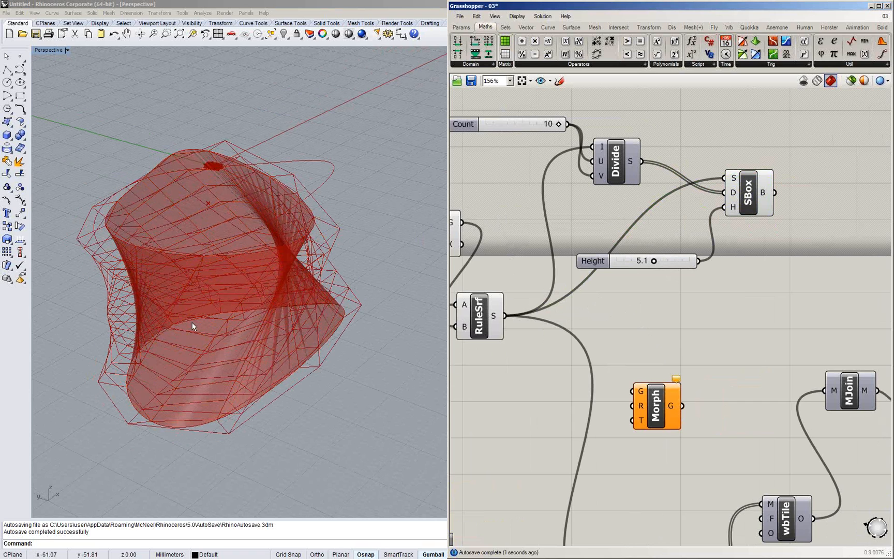
right_click_drag(192, 322, 220, 310)
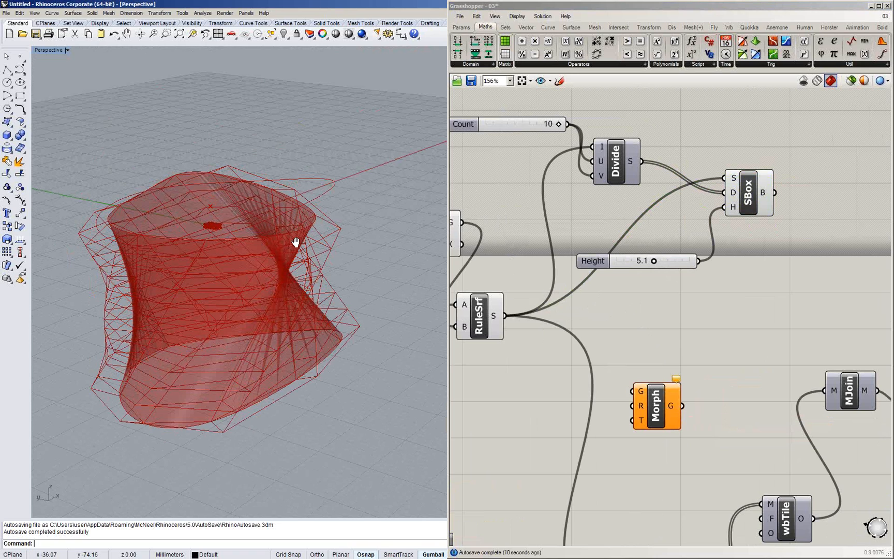
right_click_drag(295, 242, 189, 106, "shift")
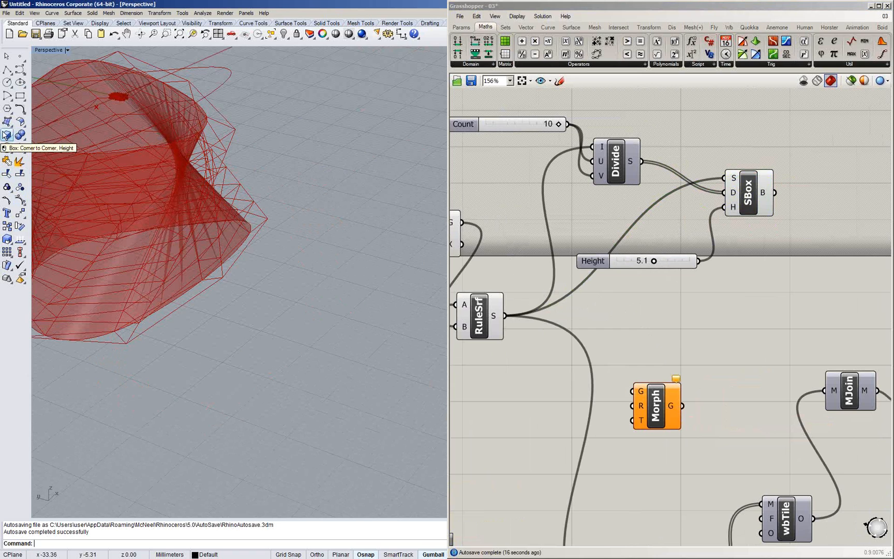
left_click(25, 152)
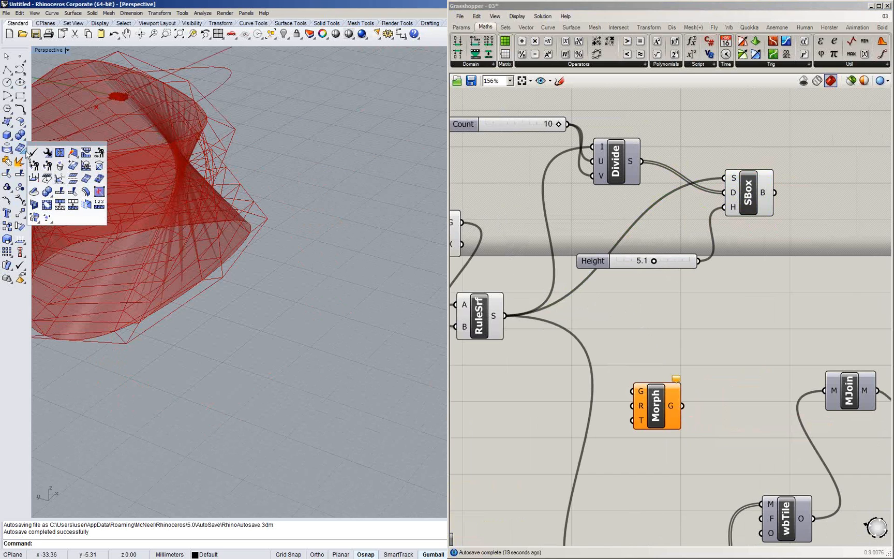
left_click(365, 23)
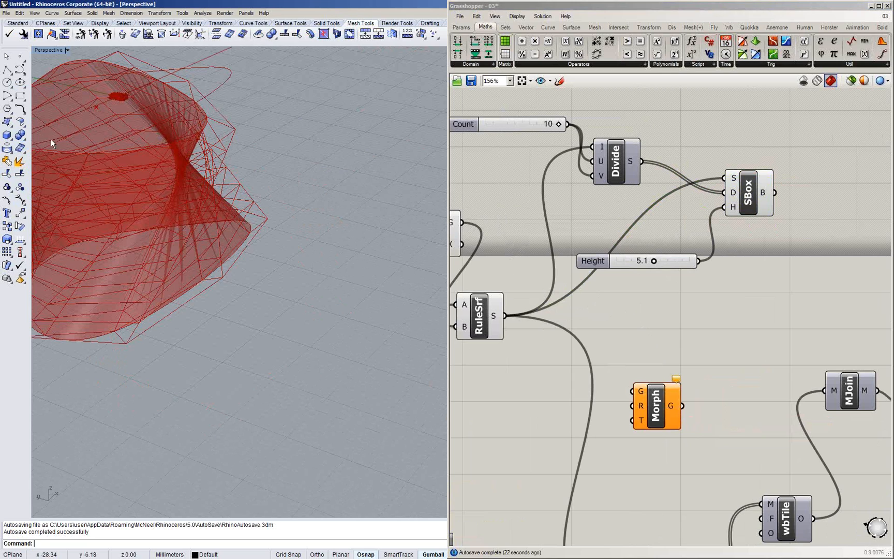
left_click(21, 149)
left_click(23, 153)
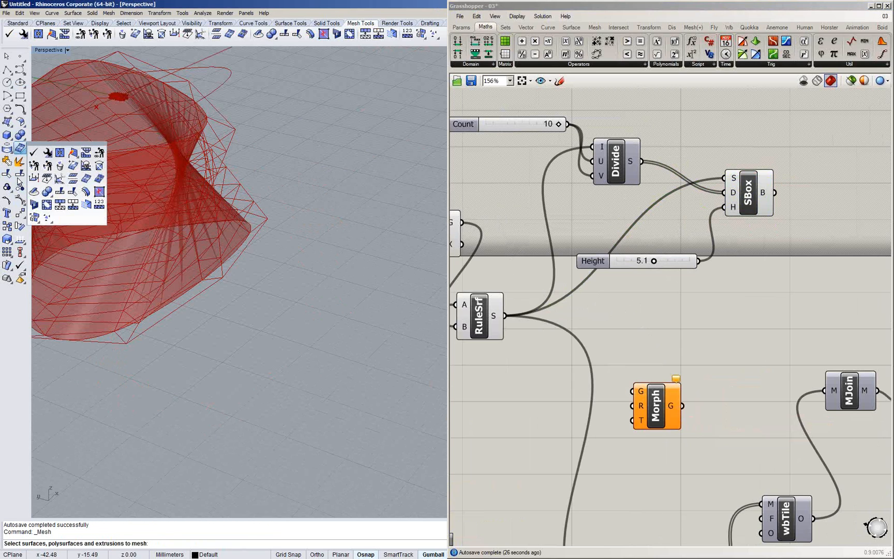
left_click(24, 139)
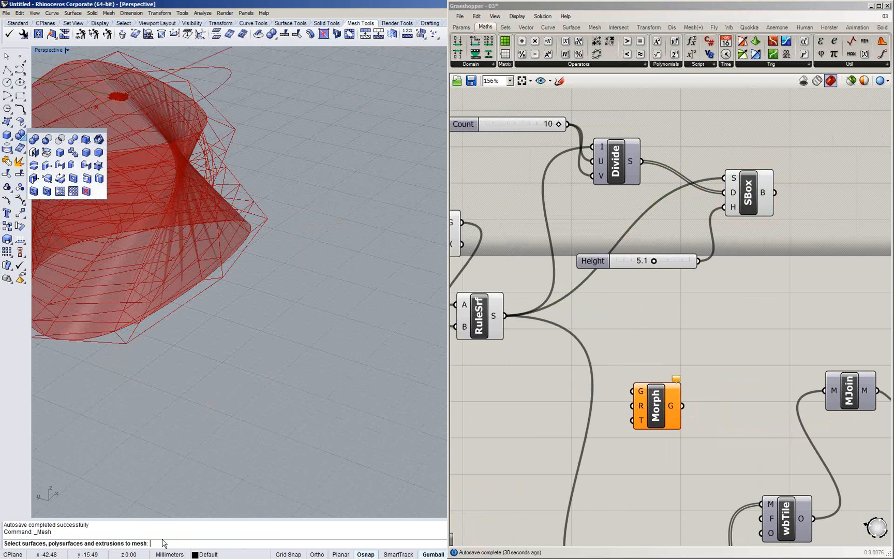
key("Escape")
key("Escape")
Draw a small mesh sphere on the ground plane beside the ruled surface
type("MeshS")
left_click(49, 536)
left_click(327, 302)
key("Escape")
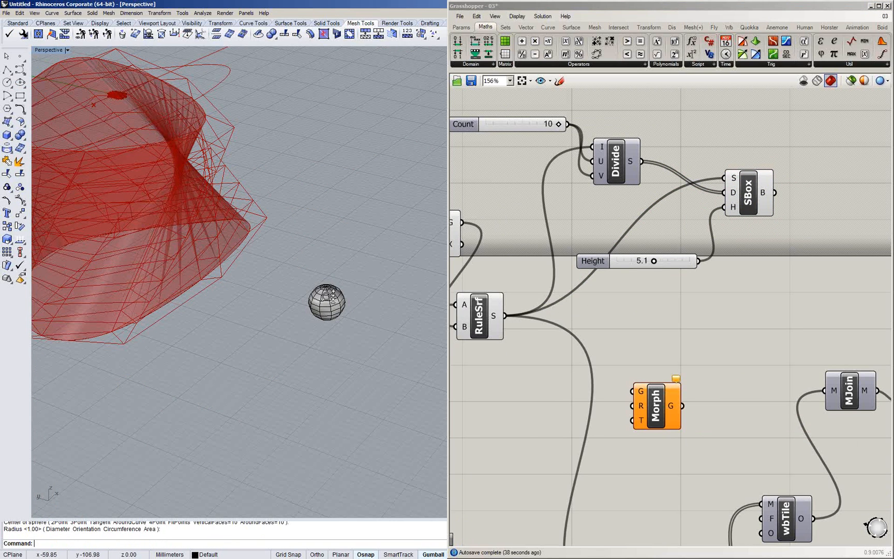
Add a Mesh parameter near Morph and reference the mesh sphere in it
left_click(331, 295)
left_click(463, 28)
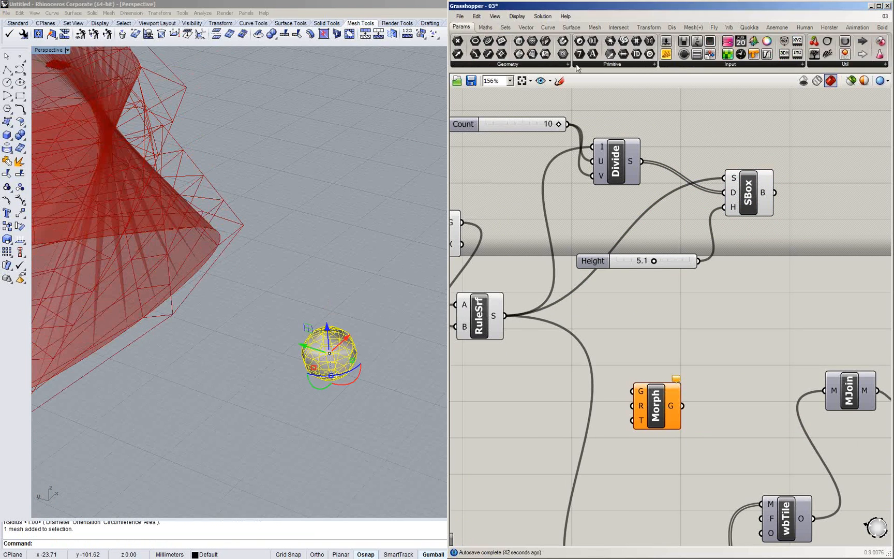
double_click(609, 325)
type("mexh")
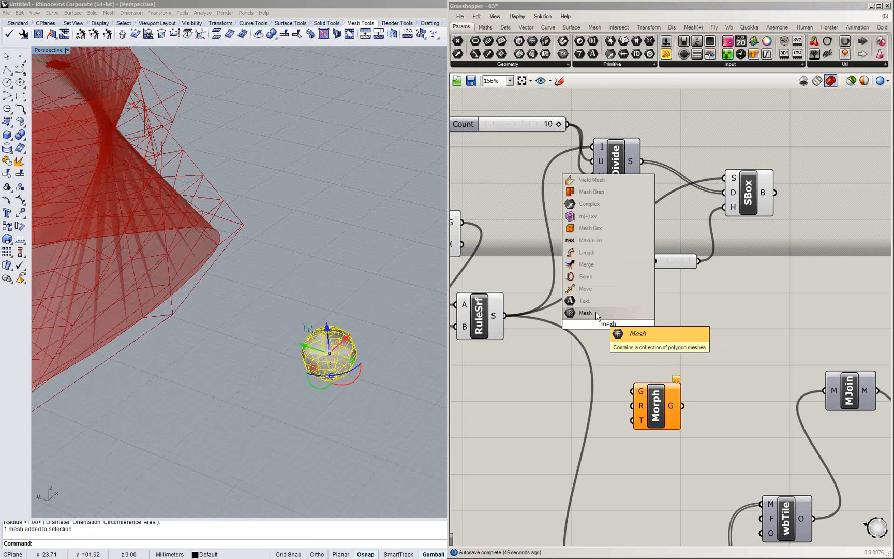
left_click(586, 289)
left_click_drag(604, 319, 547, 400)
right_click(547, 400)
right_click(539, 400)
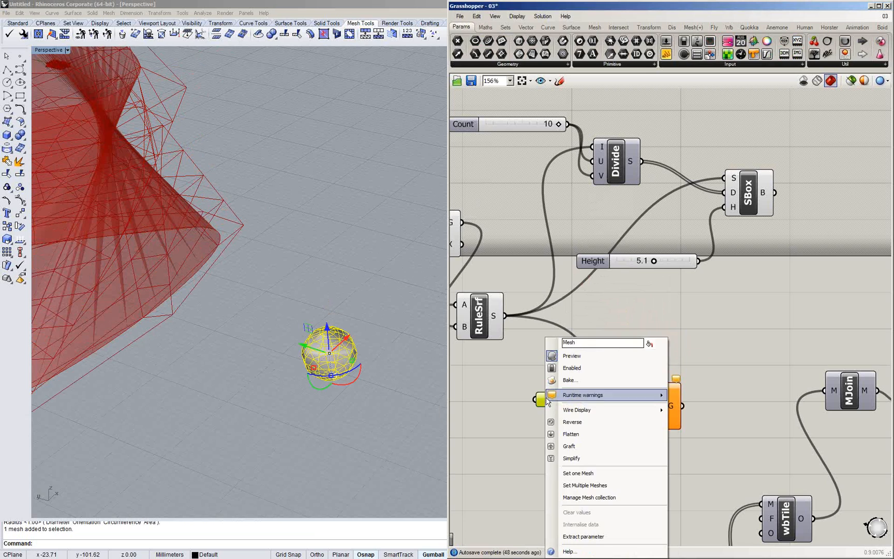
left_click(583, 473)
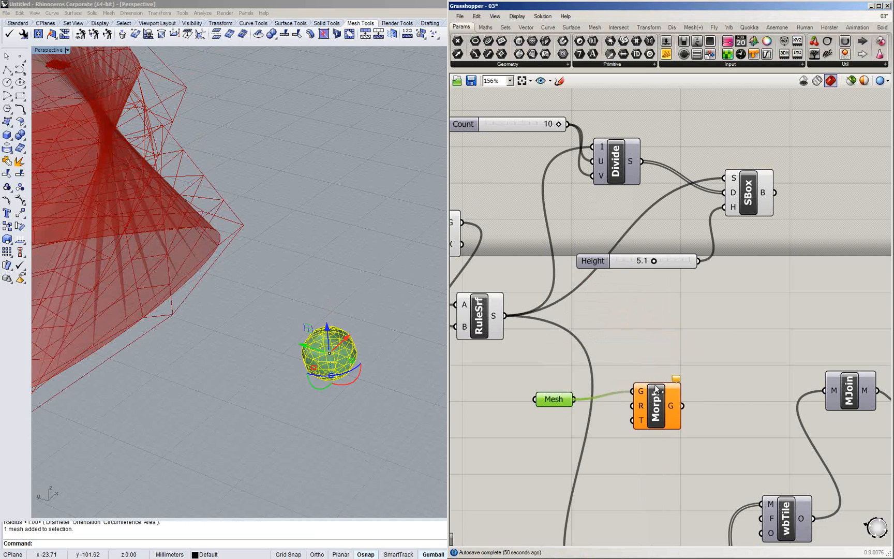
Disconnect Mesh from Morph, move Morph aside and add a Bounding Box component between them fed by the mesh
left_click_drag(649, 403, 701, 392)
left_click_drag(575, 400, 685, 380, "ctrl")
double_click(642, 351)
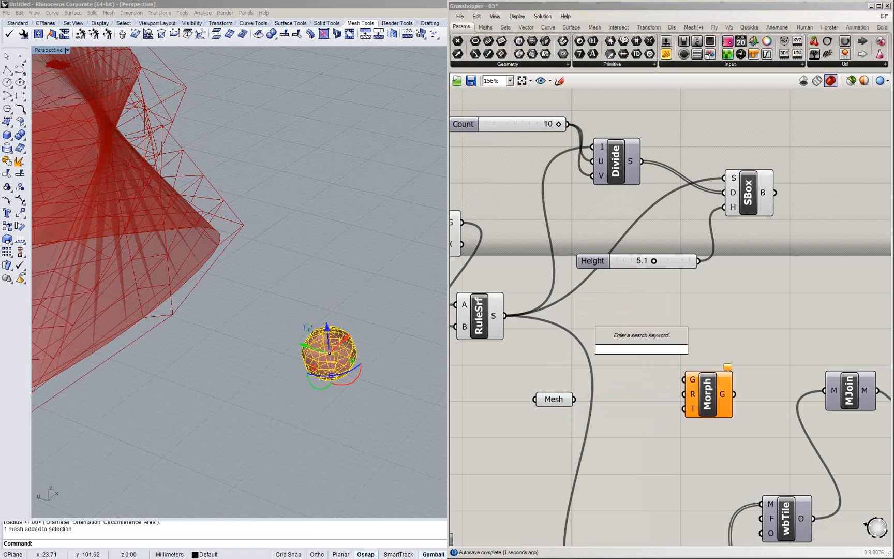
type("Boundin")
left_click(630, 342)
left_click_drag(574, 400, 626, 390)
Compare the sphere's bounding box with the surface boxes generated by SBox
left_click(335, 318)
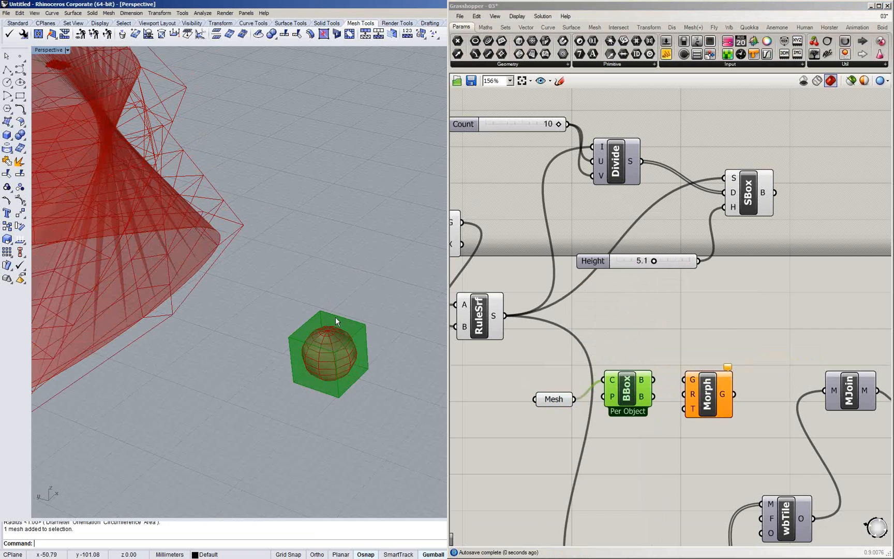
right_click_drag(344, 364, 362, 351)
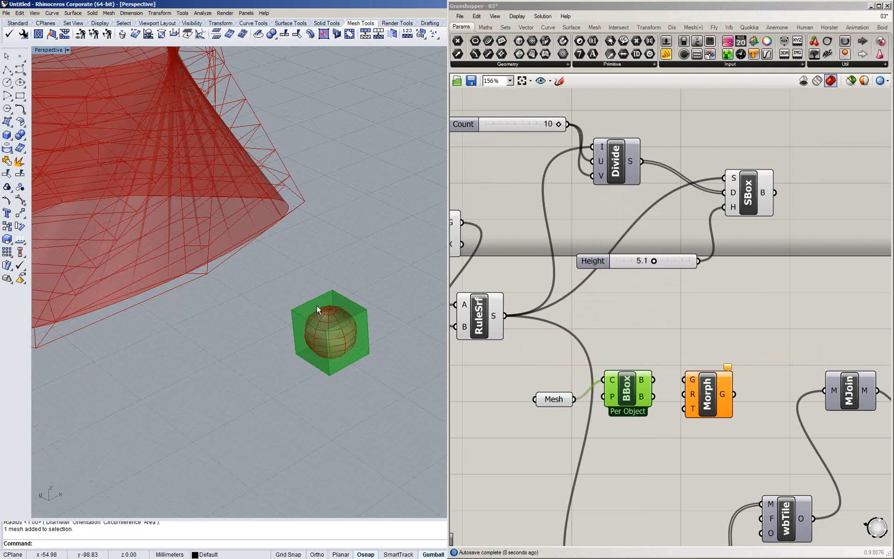
left_click(744, 204)
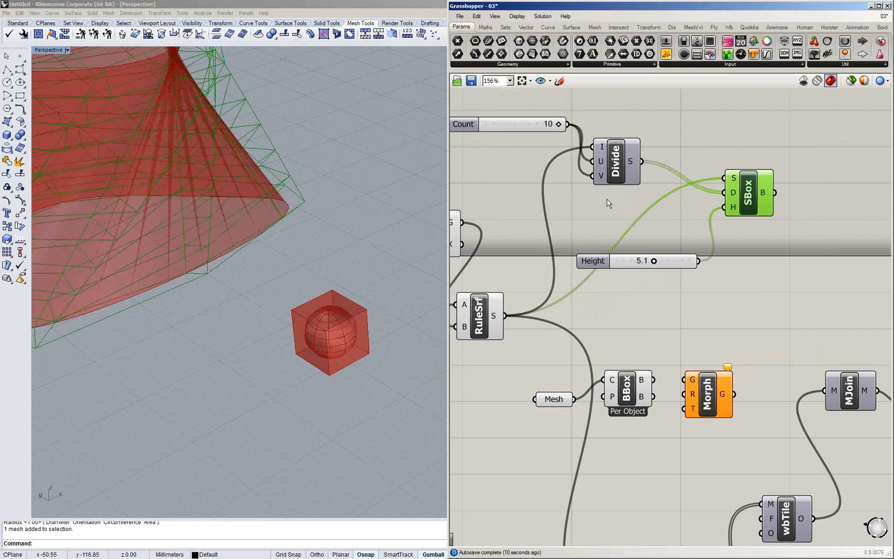
Feed Box Morph with the mesh as geometry, the bounding box as reference and the SBox surface boxes as target
right_click_drag(283, 238, 295, 218, "shift")
left_click(707, 395)
right_click_drag(772, 350, 682, 356)
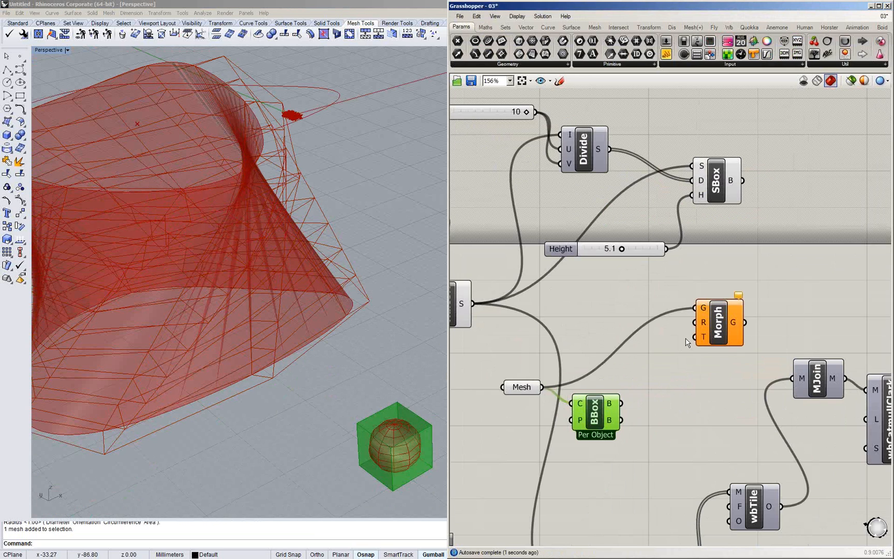
left_click_drag(614, 404, 706, 323)
right_click_drag(706, 326, 643, 341)
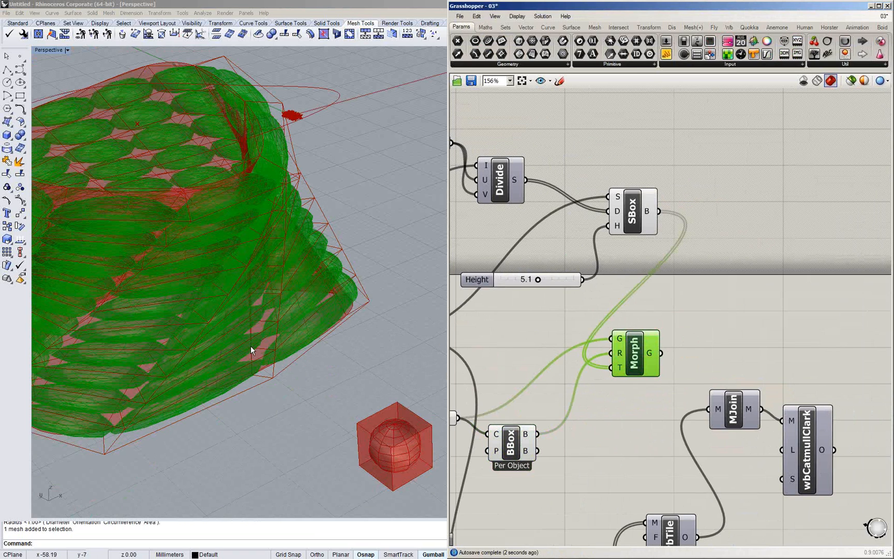
Restrict the preview to selected components and inspect the spheres morphed across the ruled surface
right_click_drag(251, 346, 228, 353)
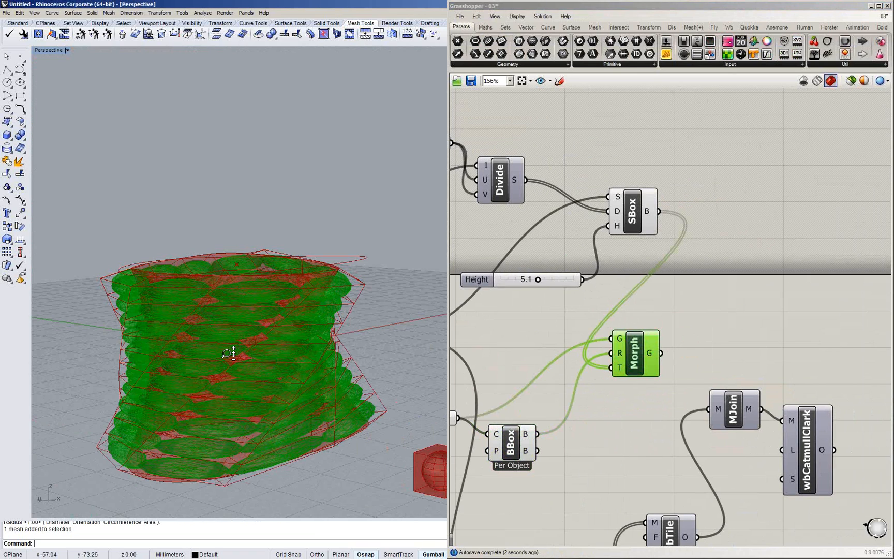
scroll(228, 353, "up", 3)
right_click_drag(861, 88, 854, 94)
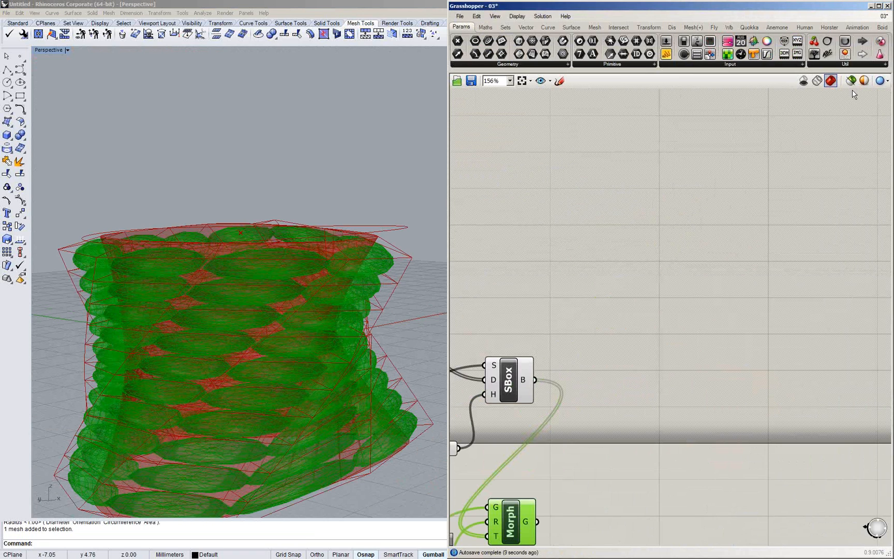
left_click(852, 80)
right_click_drag(294, 264, 305, 226)
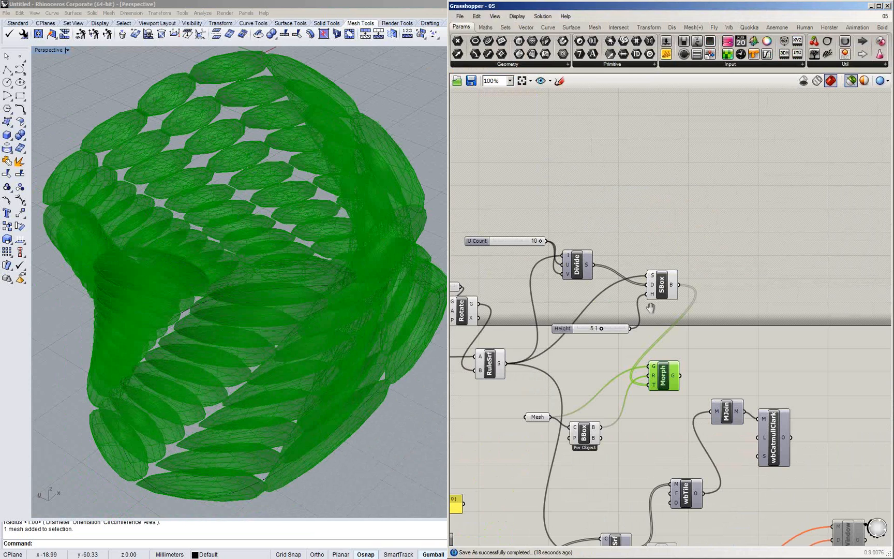
right_click_drag(650, 308, 623, 176)
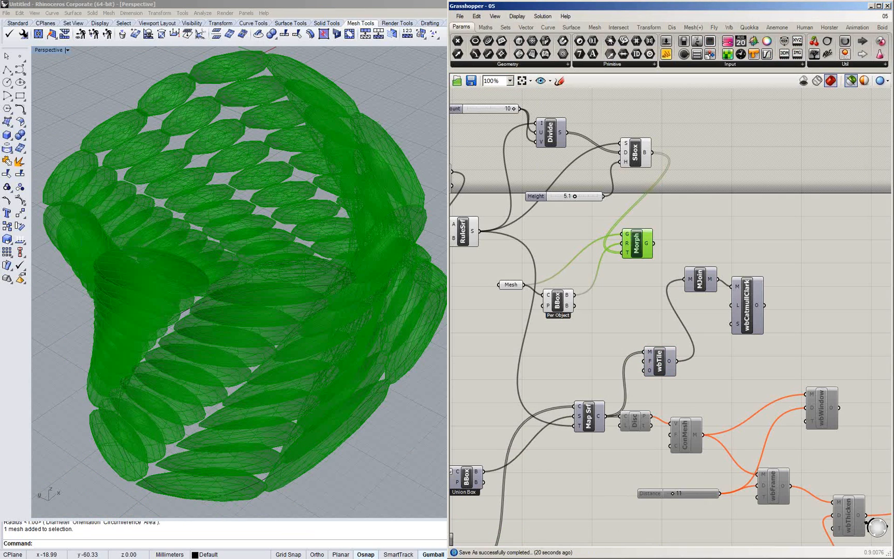
Switch to Adobe Reader and look through grasshopper.pdf, examining the Bits and Pieces and Trees images up close
key("alt+Tab")
scroll(462, 205, "down", 3)
scroll(468, 220, "up", 4)
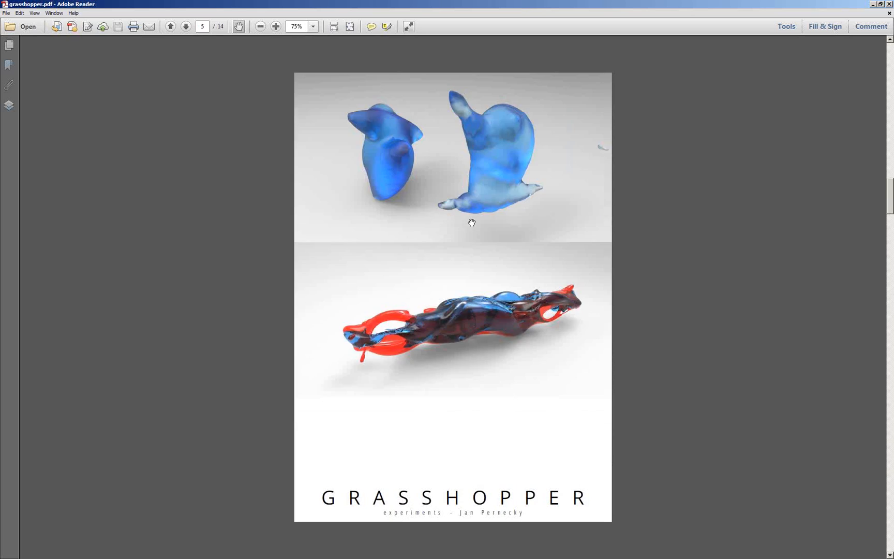
scroll(507, 282, "up", 1)
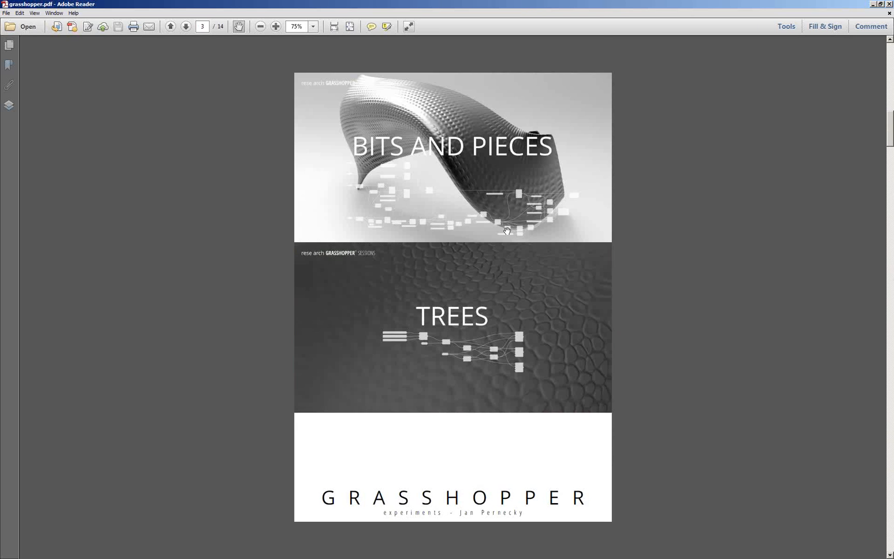
scroll(467, 128, "up", 1, "ctrl")
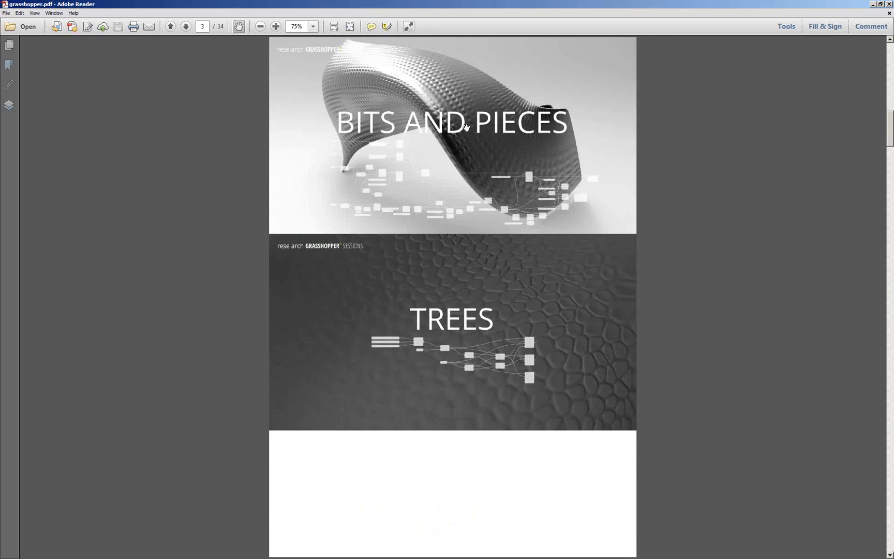
scroll(462, 124, "up", 1, "ctrl")
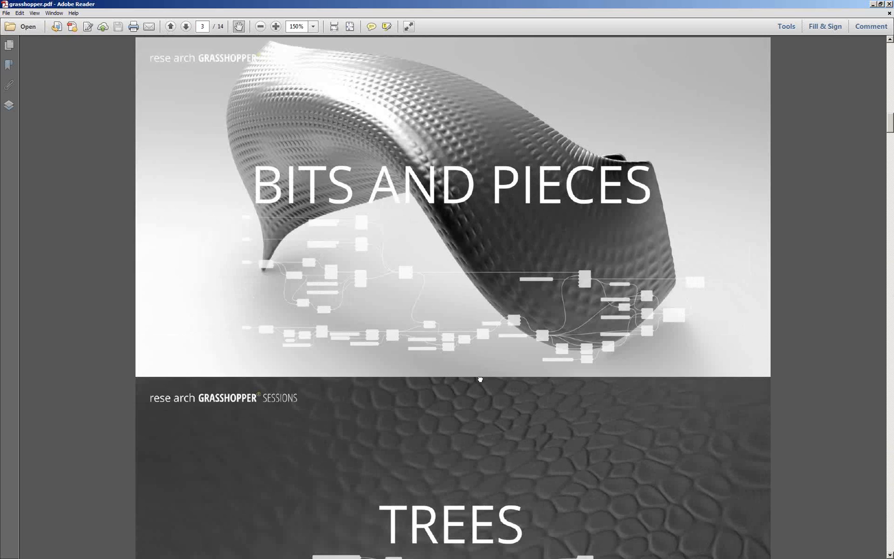
scroll(482, 370, "down", 1)
scroll(484, 360, "down", 5)
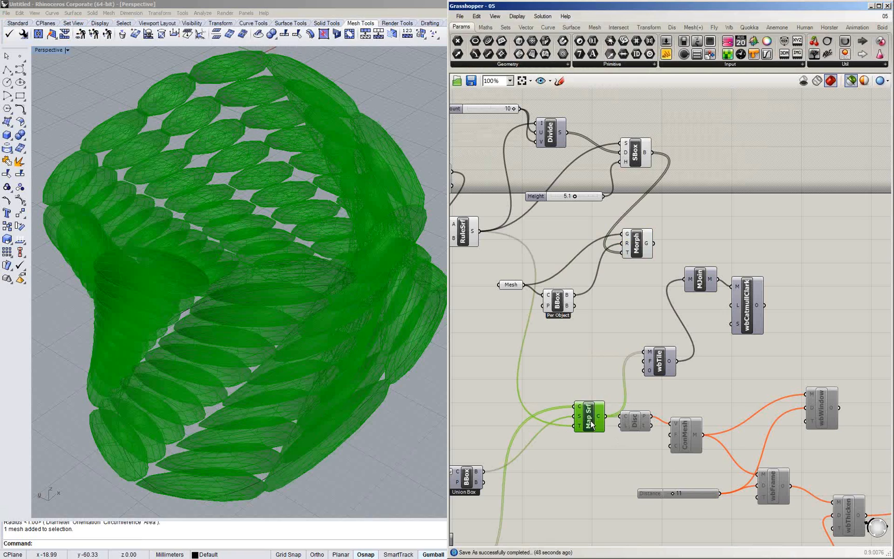
Move Morph next to SBox, place the Mesh parameter and its Bounding Box above SBox, and save the definition
left_click(591, 352)
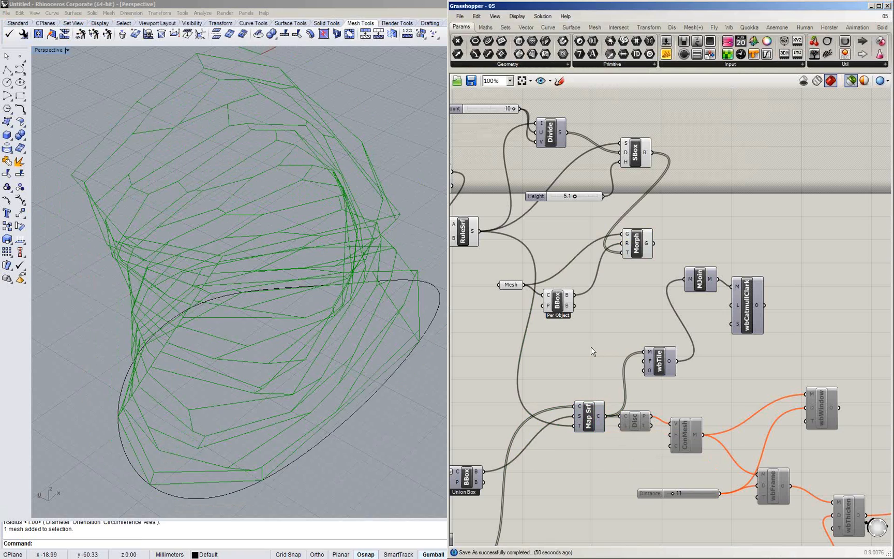
left_click(636, 243)
right_click_drag(663, 228, 646, 268)
left_click_drag(646, 266, 489, 357)
left_click_drag(620, 283, 720, 215)
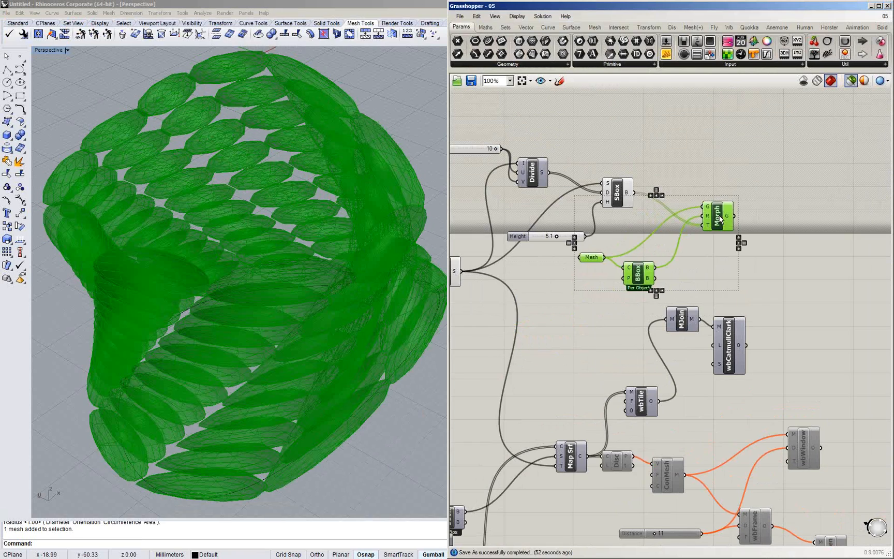
left_click_drag(642, 304, 574, 244)
left_click_drag(641, 282, 629, 147)
left_click(512, 126)
key("ctrl+s")
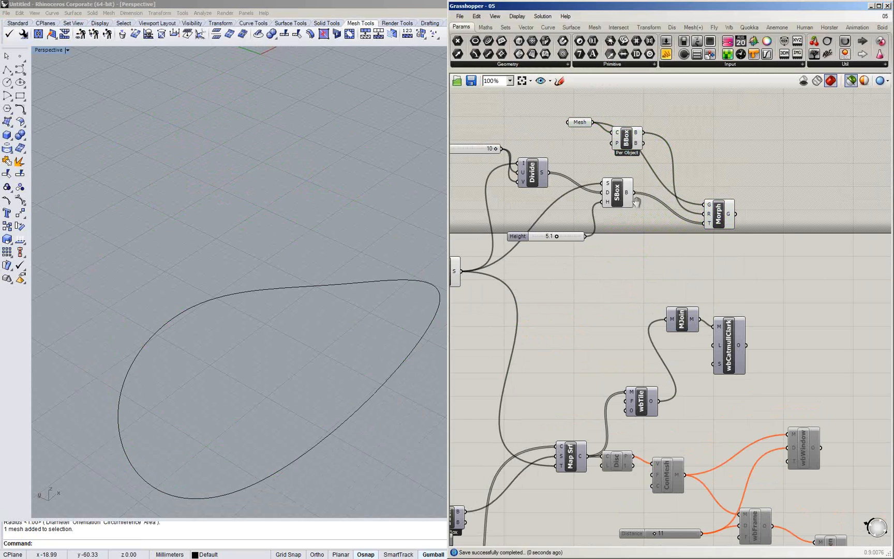
Disable Map Srf, wbTile, MJoin, wbCatmullClark and the rest of the mesh branch downstream of Map Srf
right_click_drag(636, 201, 645, 200)
scroll(600, 134, "down", 3)
left_click_drag(575, 242, 876, 478)
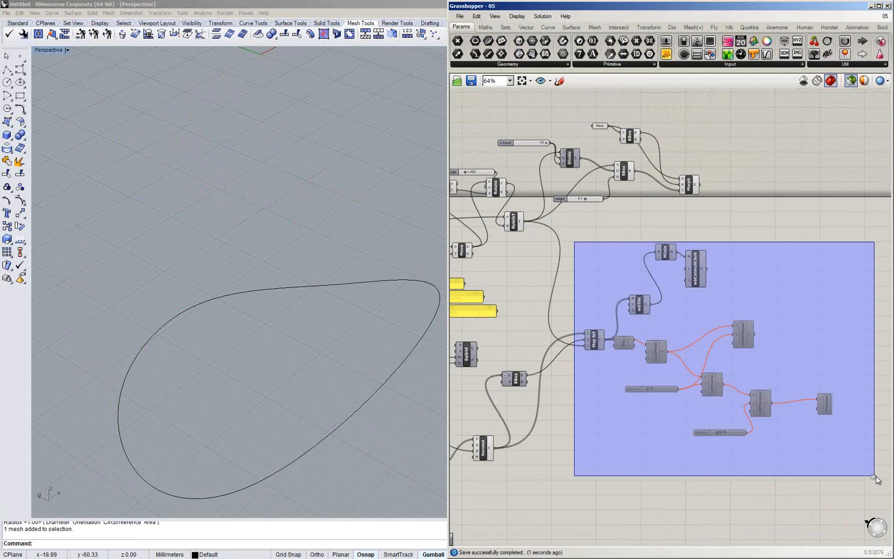
left_click_drag(876, 476, 875, 477)
key("ctrl+e")
left_click(716, 225)
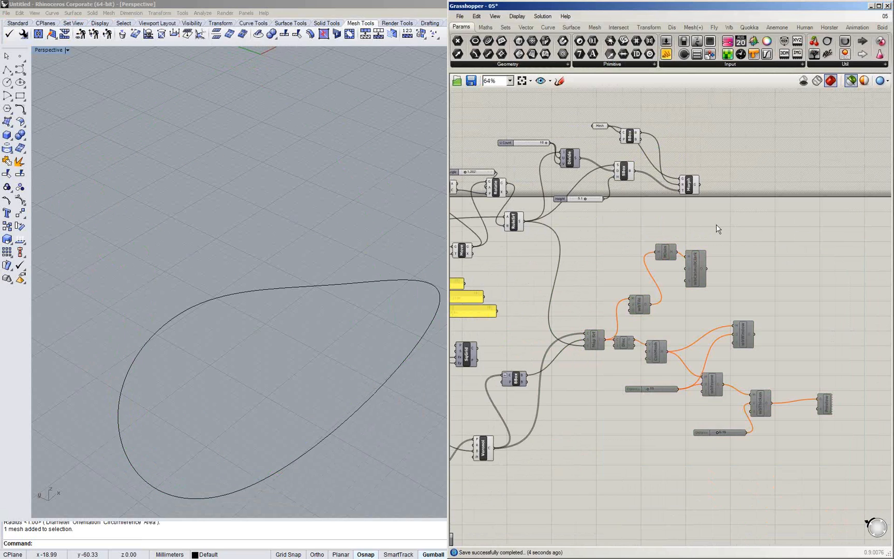
right_click_drag(716, 228, 721, 231)
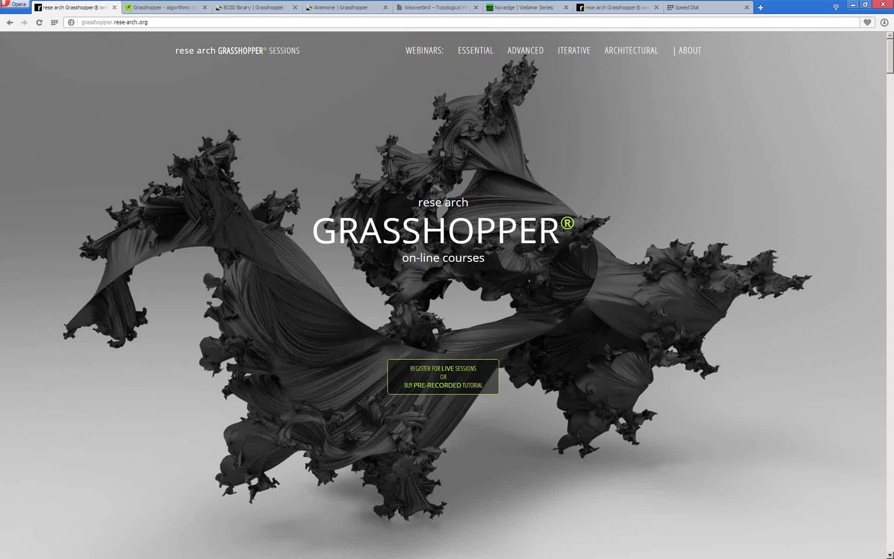
Browse the rese arch Grasshopper Sessions website, examining the webinar list, registration instructions and Essential Sessions section
scroll(458, 339, "down", 1)
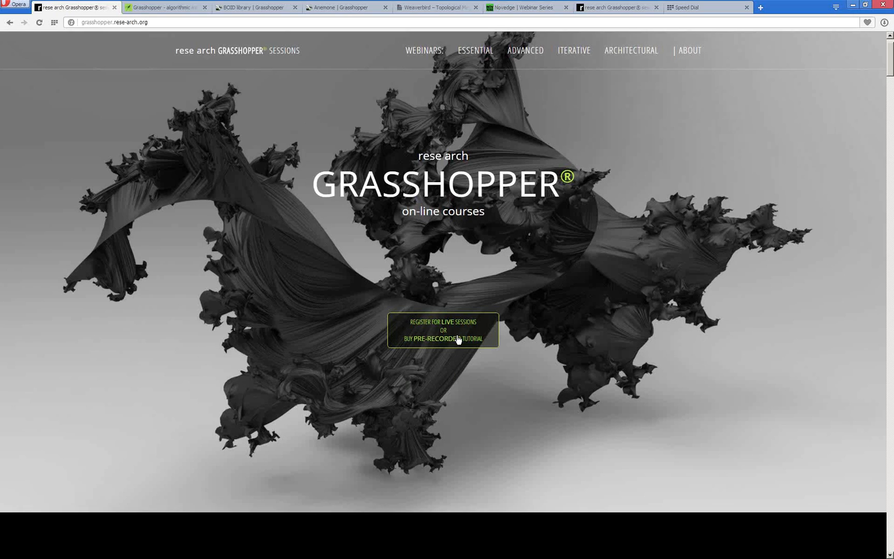
left_click(458, 339)
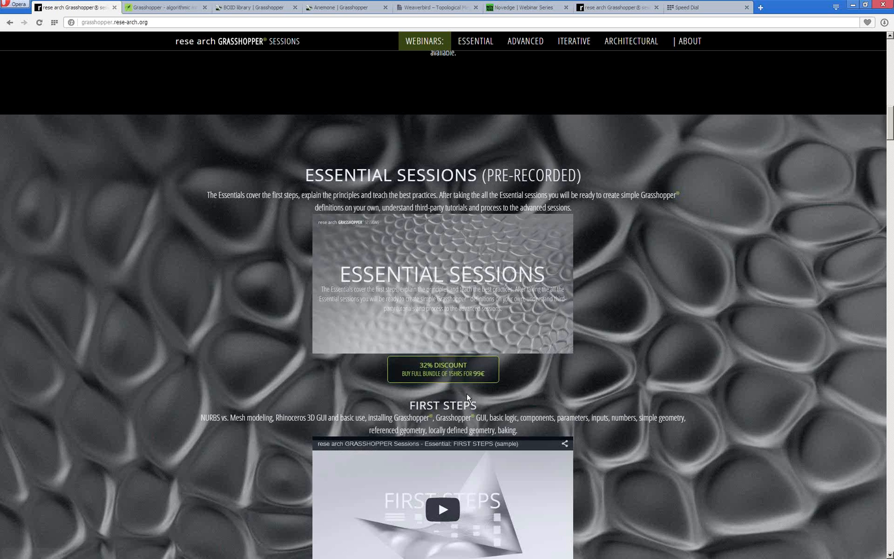
scroll(468, 378, "up", 4)
scroll(472, 357, "up", 5)
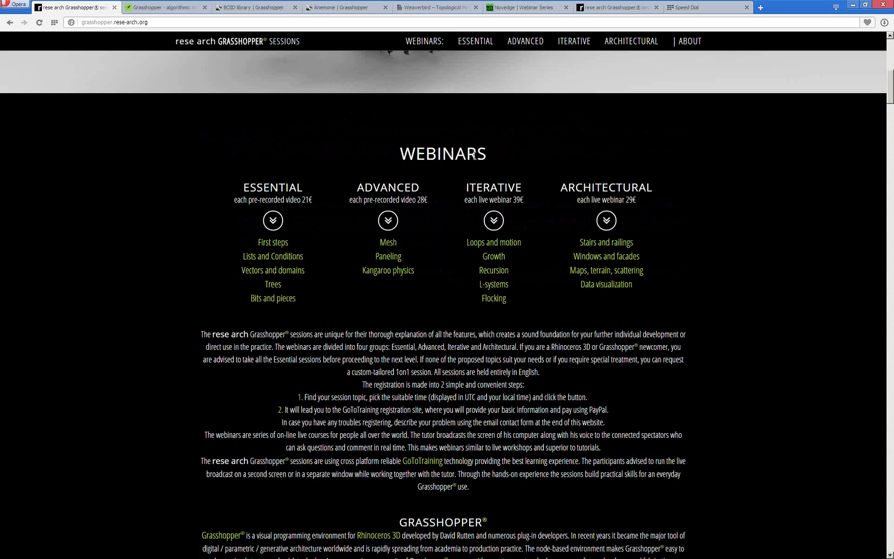
scroll(497, 163, "down", 2)
scroll(497, 163, "up", 2)
scroll(485, 160, "up", 1)
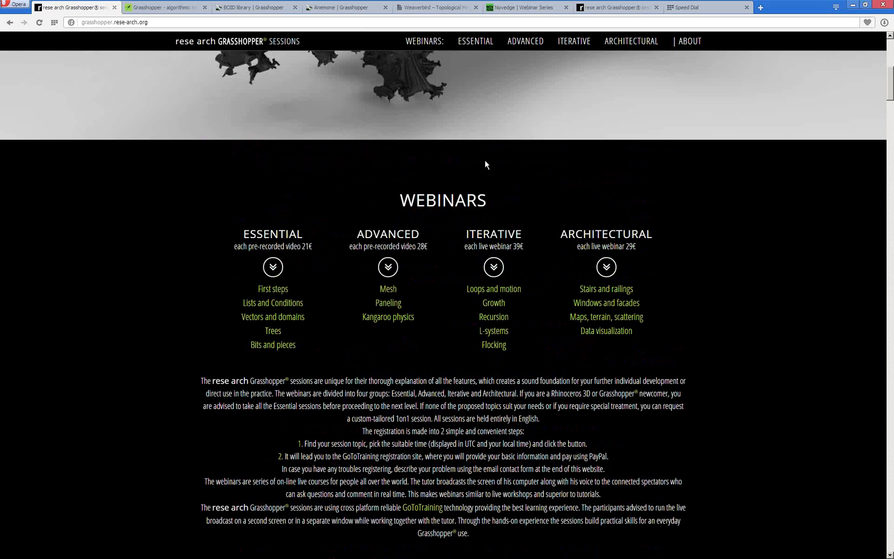
scroll(485, 161, "up", 3)
scroll(494, 252, "down", 3)
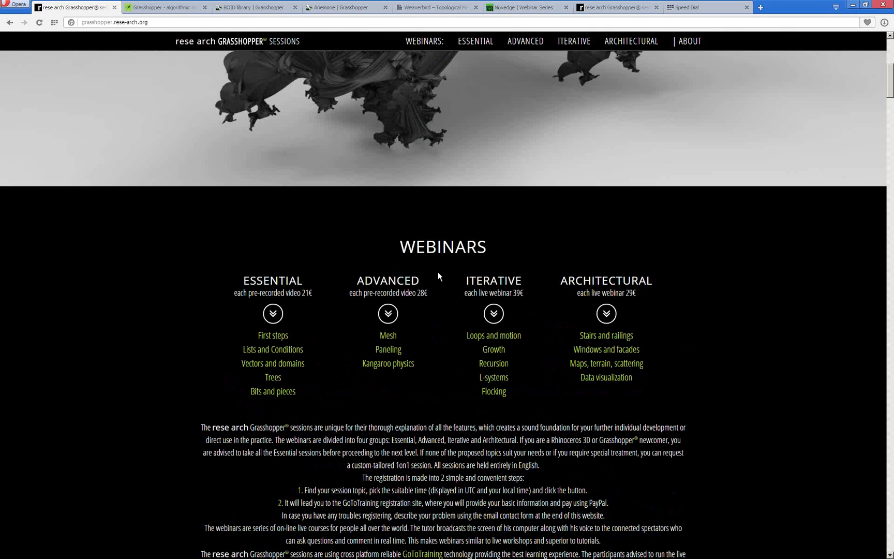
scroll(448, 283, "down", 1)
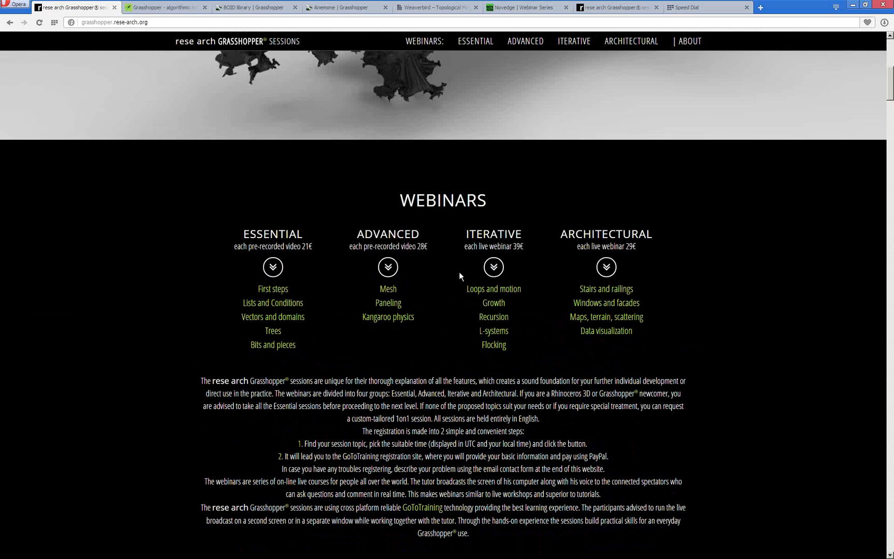
scroll(458, 272, "down", 2)
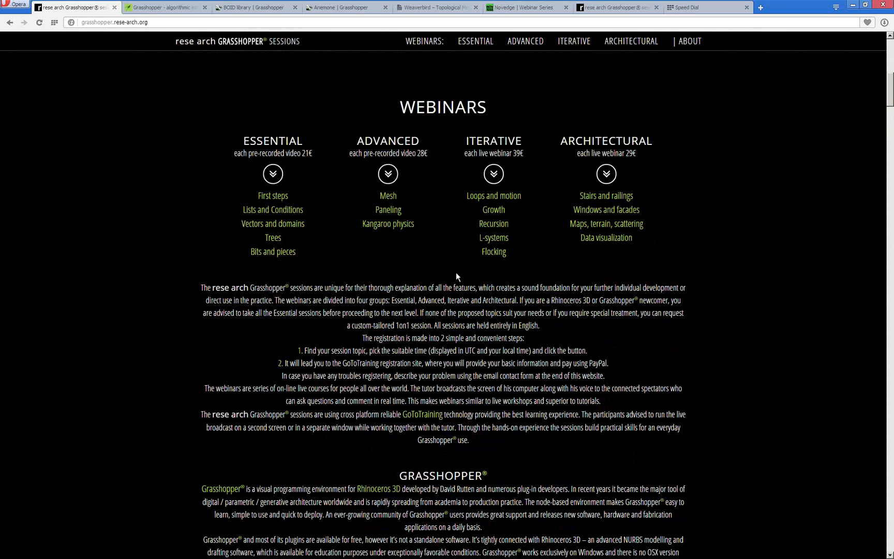
scroll(456, 276, "down", 4)
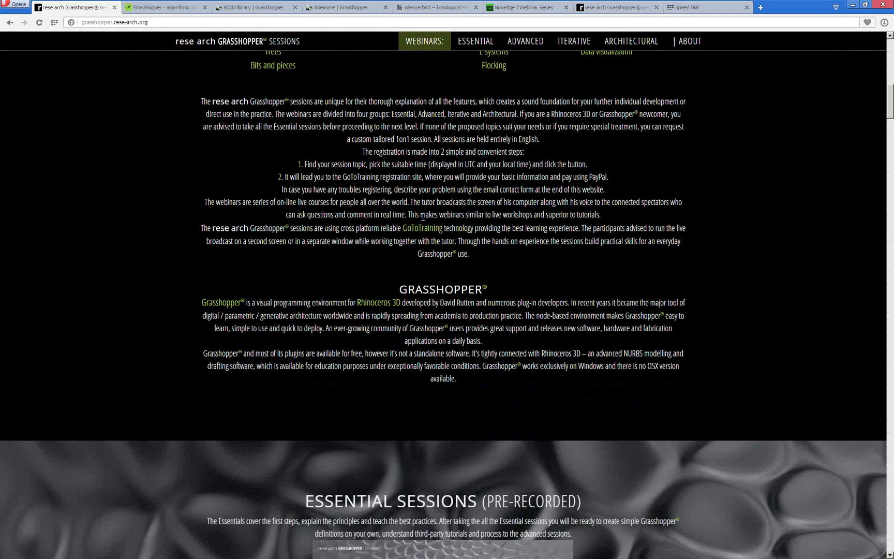
scroll(455, 280, "up", 2)
scroll(476, 331, "up", 10)
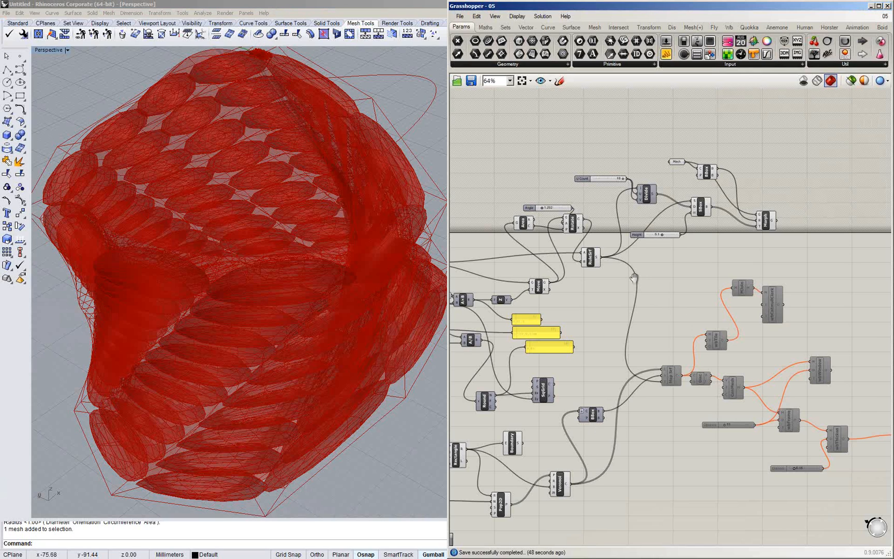
scroll(634, 278, "down", 2)
scroll(570, 304, "up", 2)
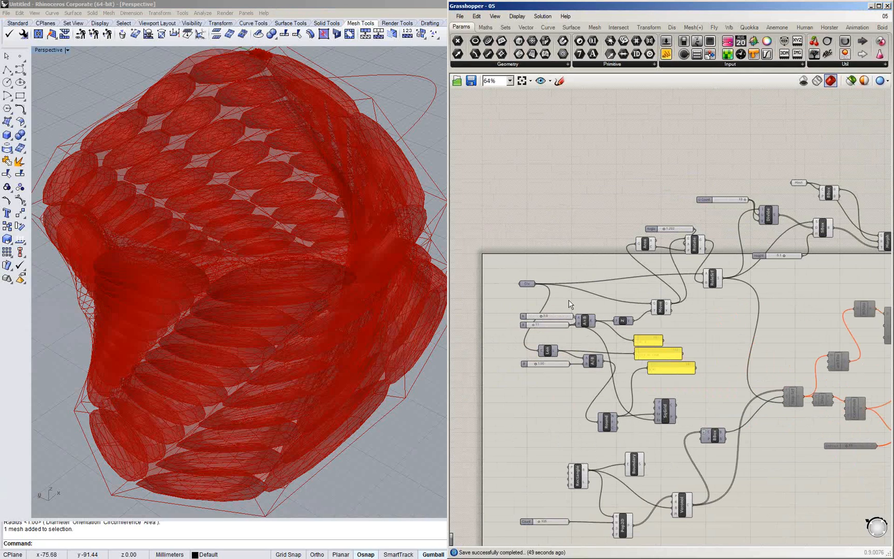
right_click_drag(569, 303, 588, 272)
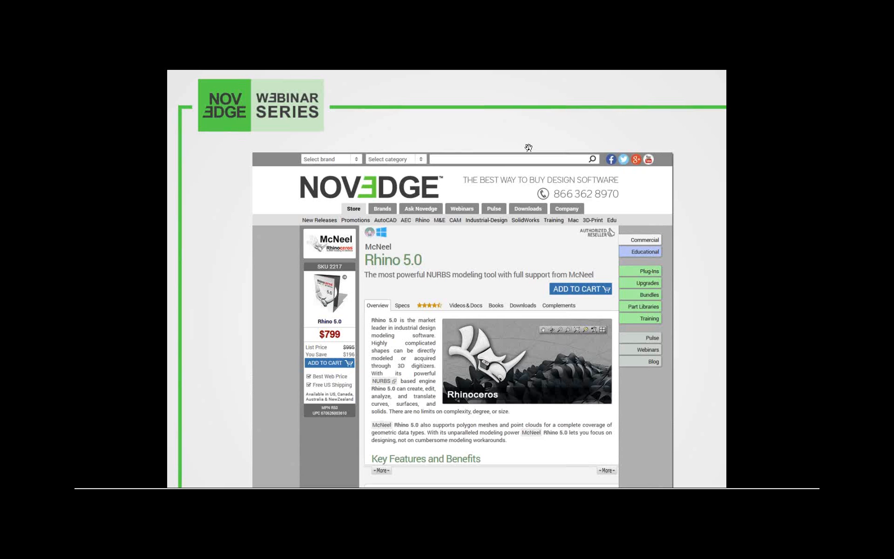
left_click(528, 148)
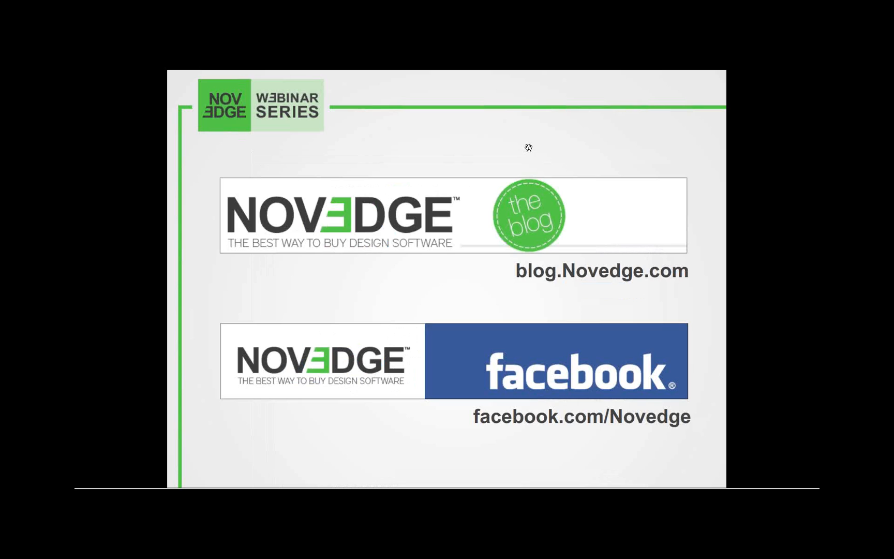
left_click(528, 148)
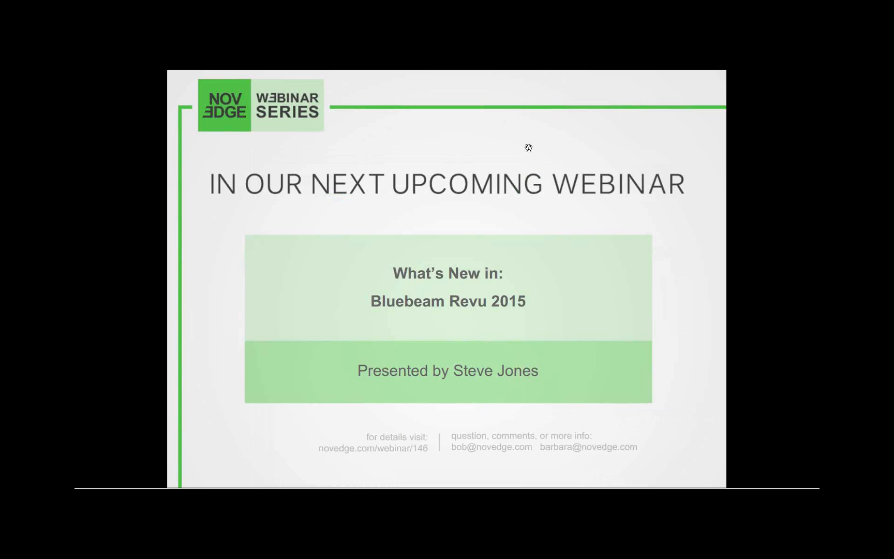